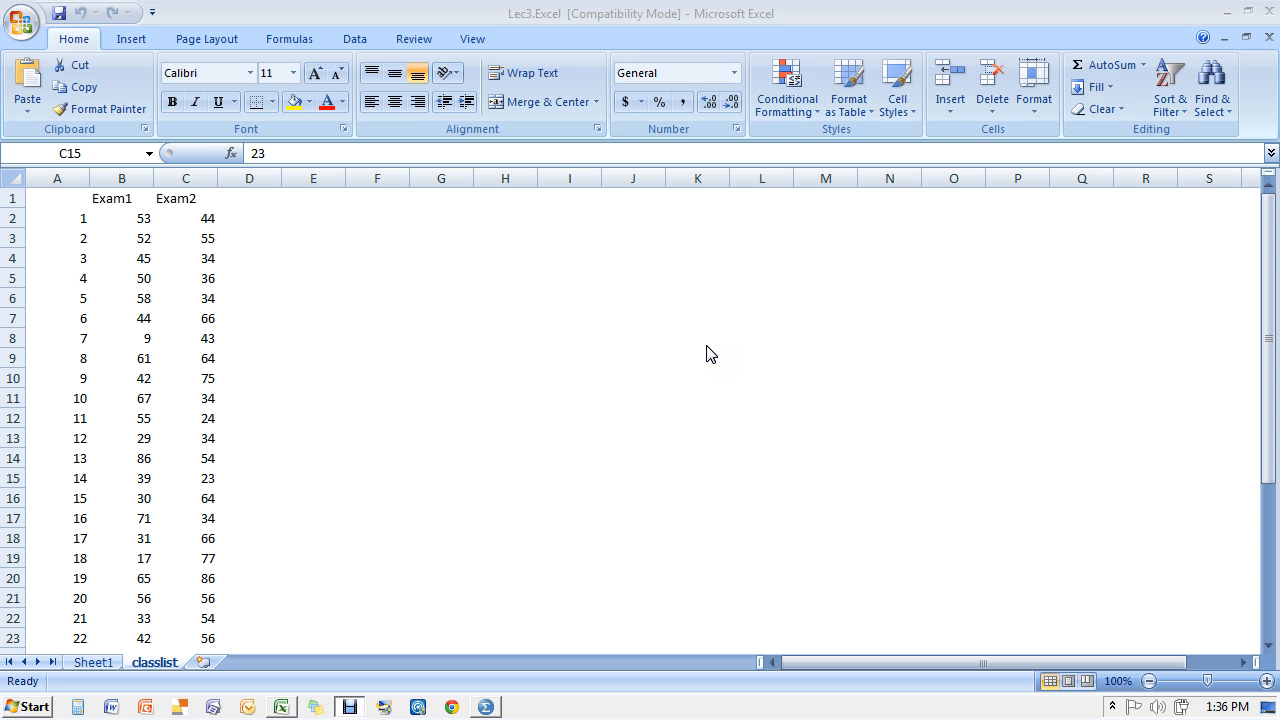
# Label cell A37, below the end of the class list, as "avg"
pyautogui.click(746, 352)
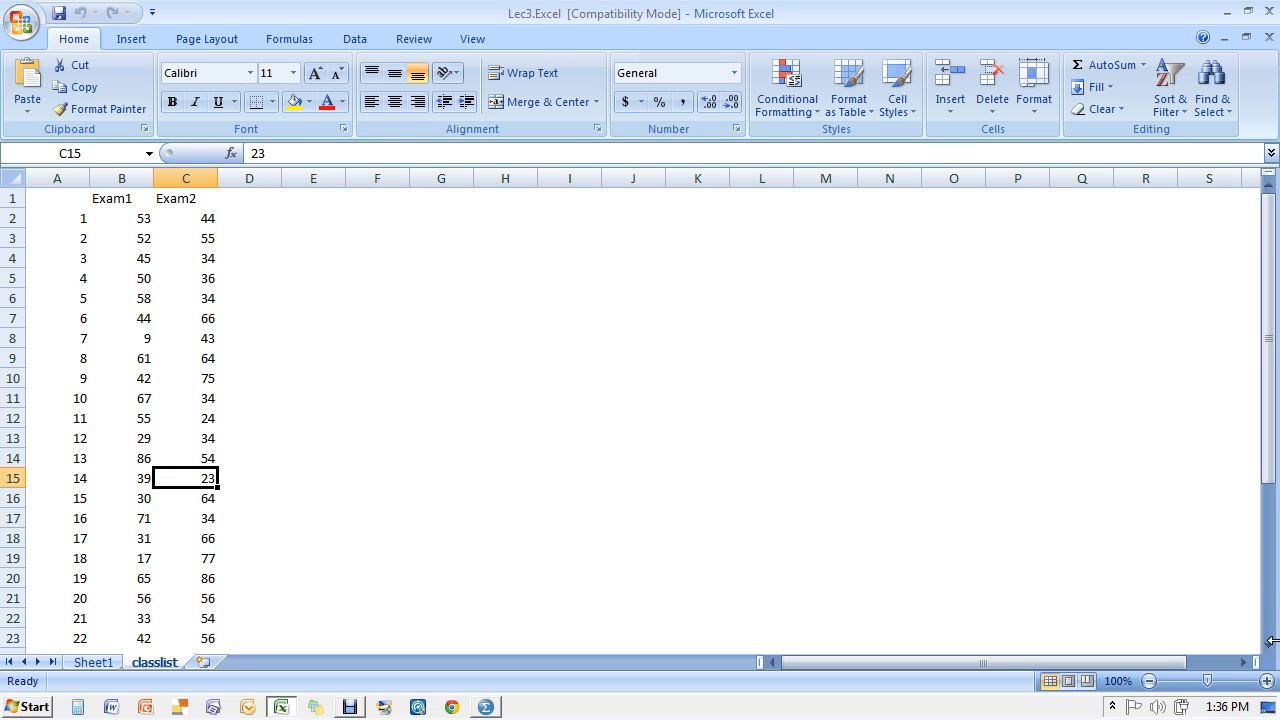
pyautogui.moveTo(1266, 646); pyautogui.dragTo(1264, 652)
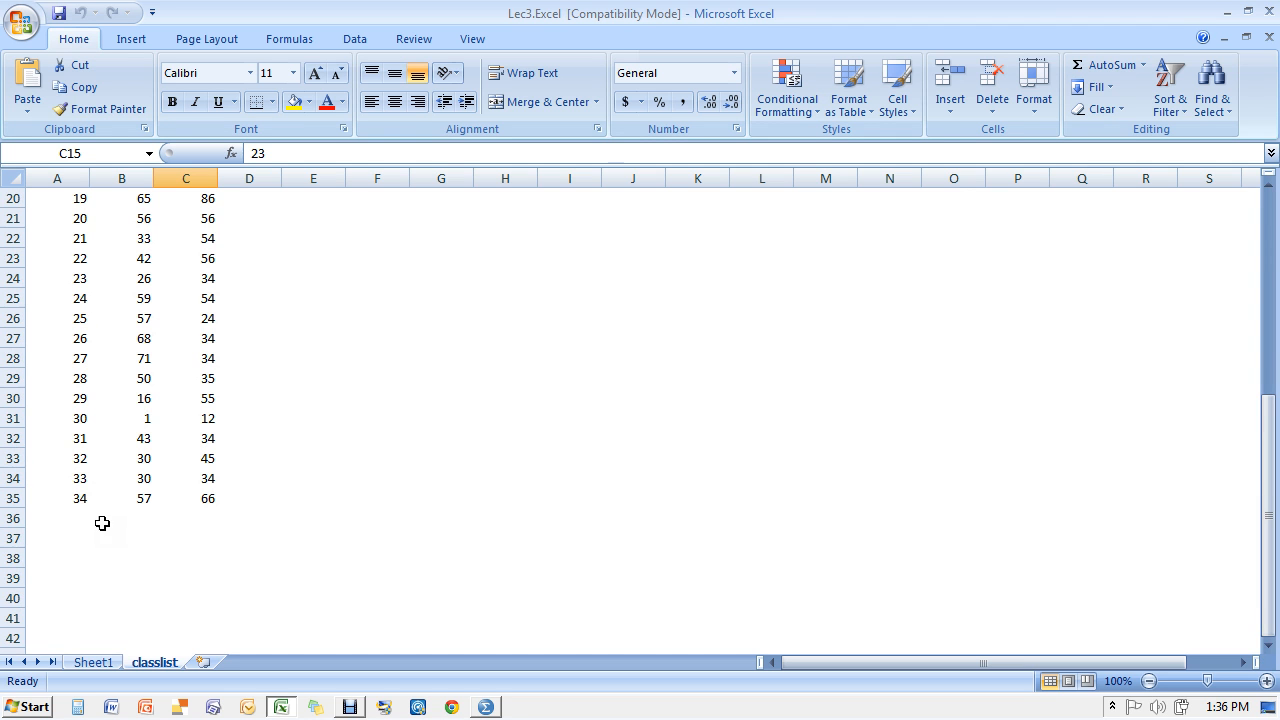
pyautogui.click(140, 522)
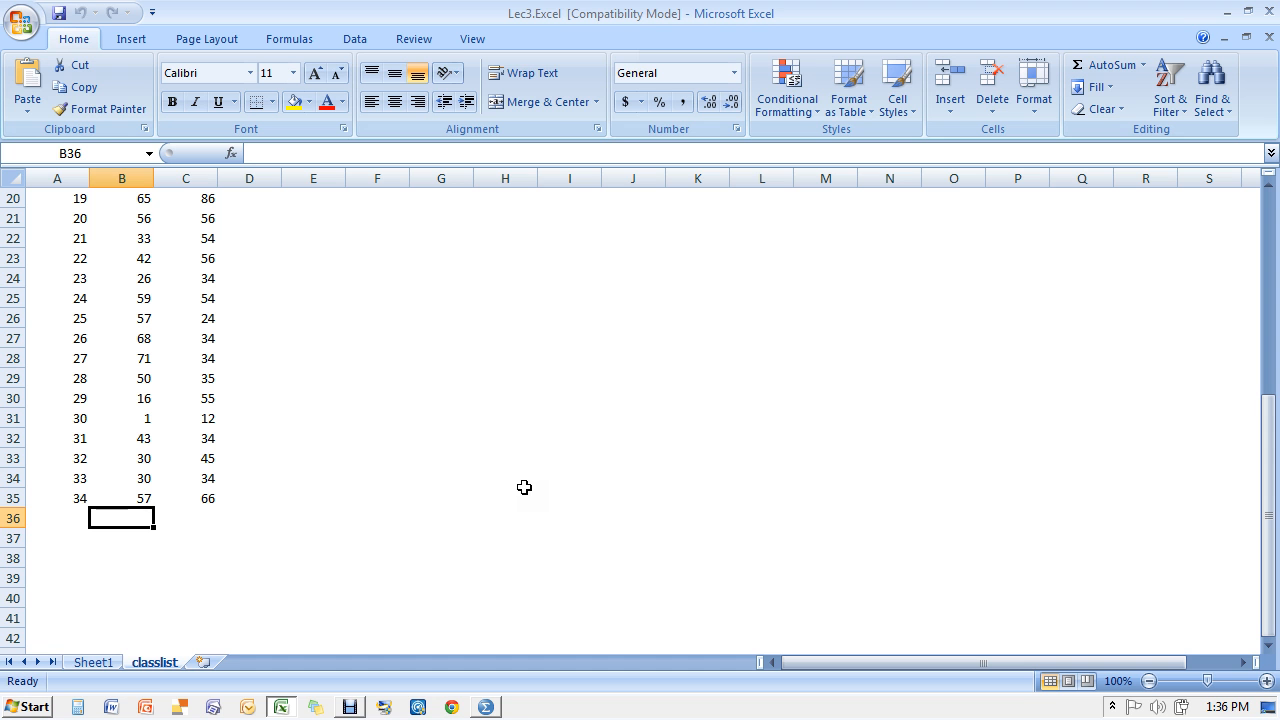
pyautogui.press('Down')
pyautogui.press('Left')
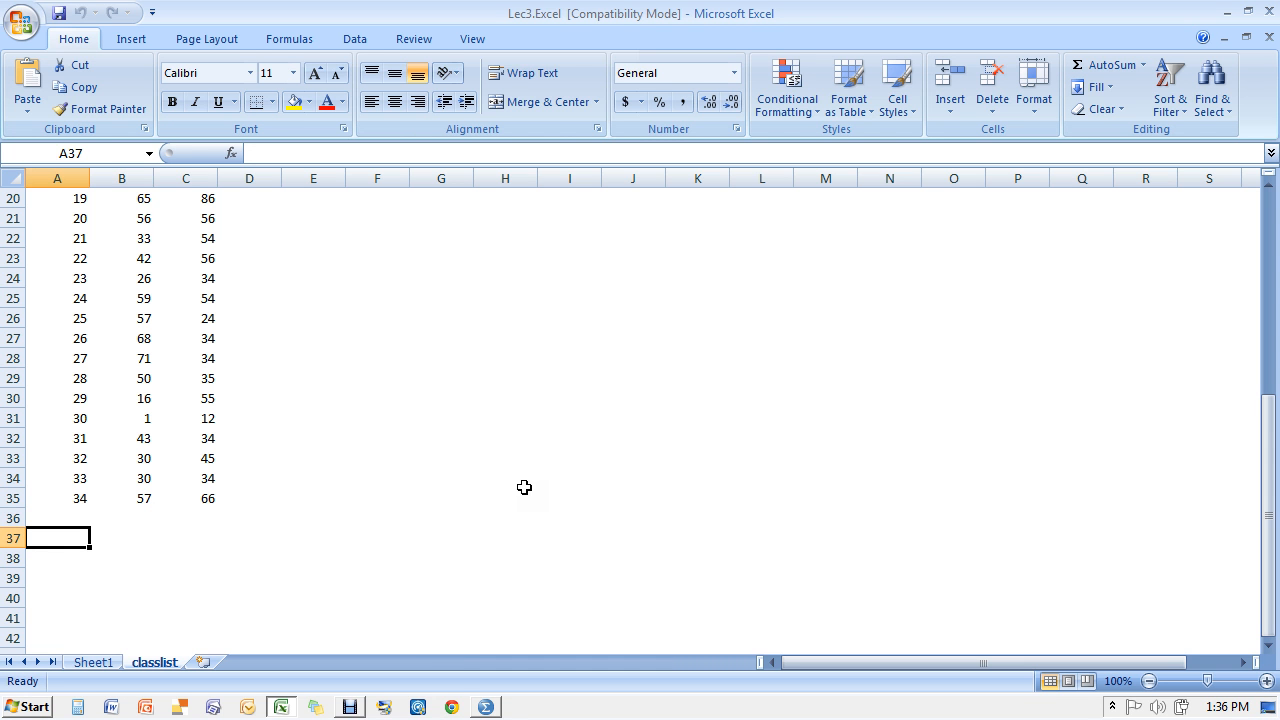
pyautogui.write('avg')
pyautogui.press('Tab')
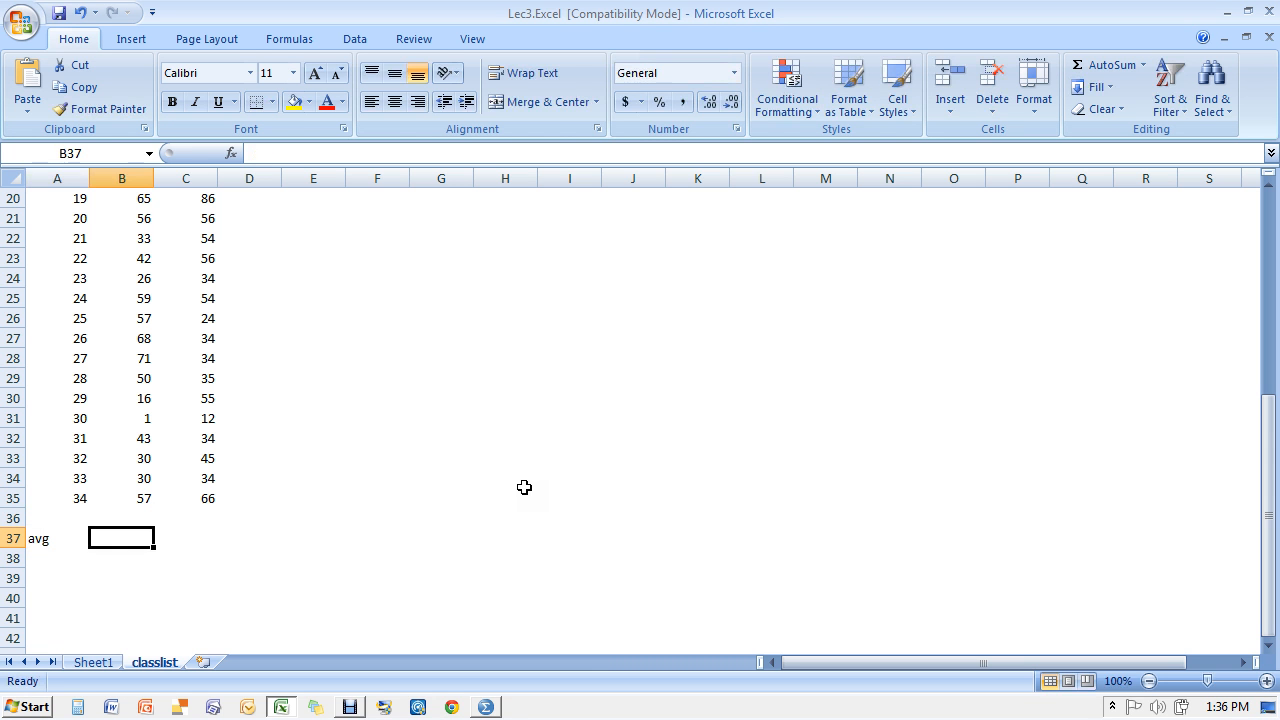
# Calculate the Exam1 average in B37 with an AVERAGE formula over B2:B35
pyautogui.write('=averagte')
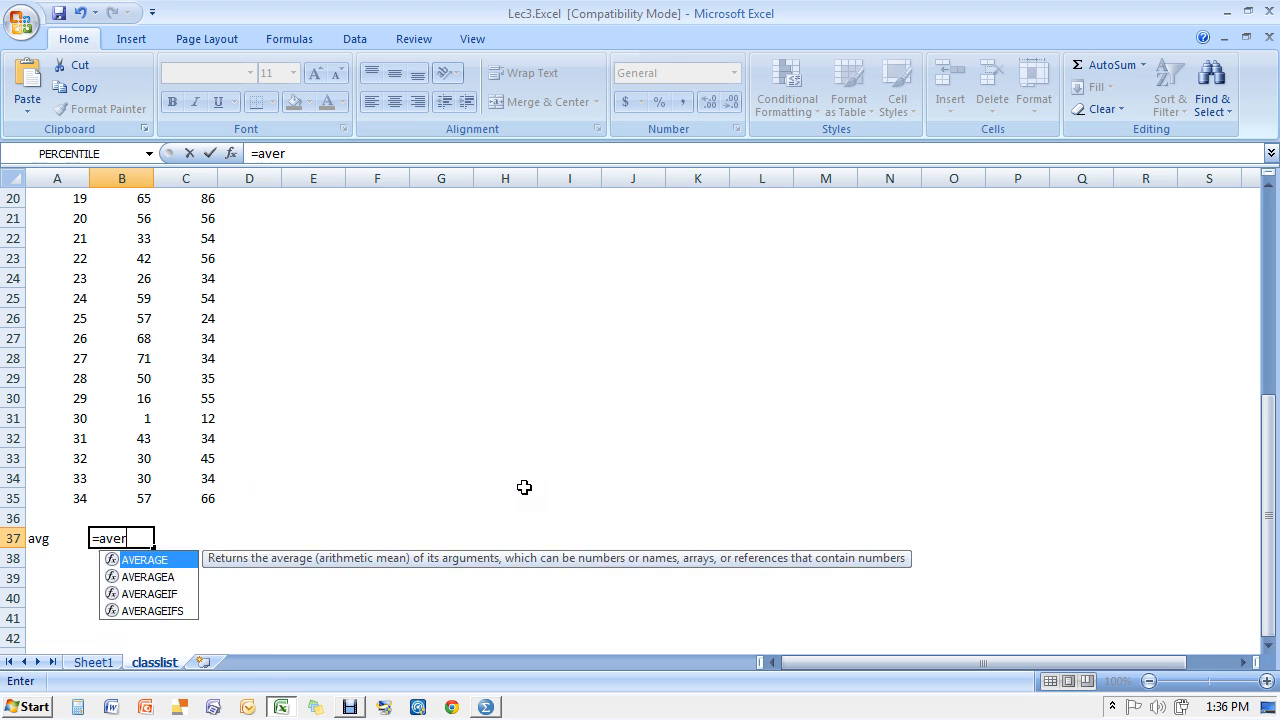
pyautogui.press('BackSpace')
pyautogui.press('BackSpace')
pyautogui.write('e(')
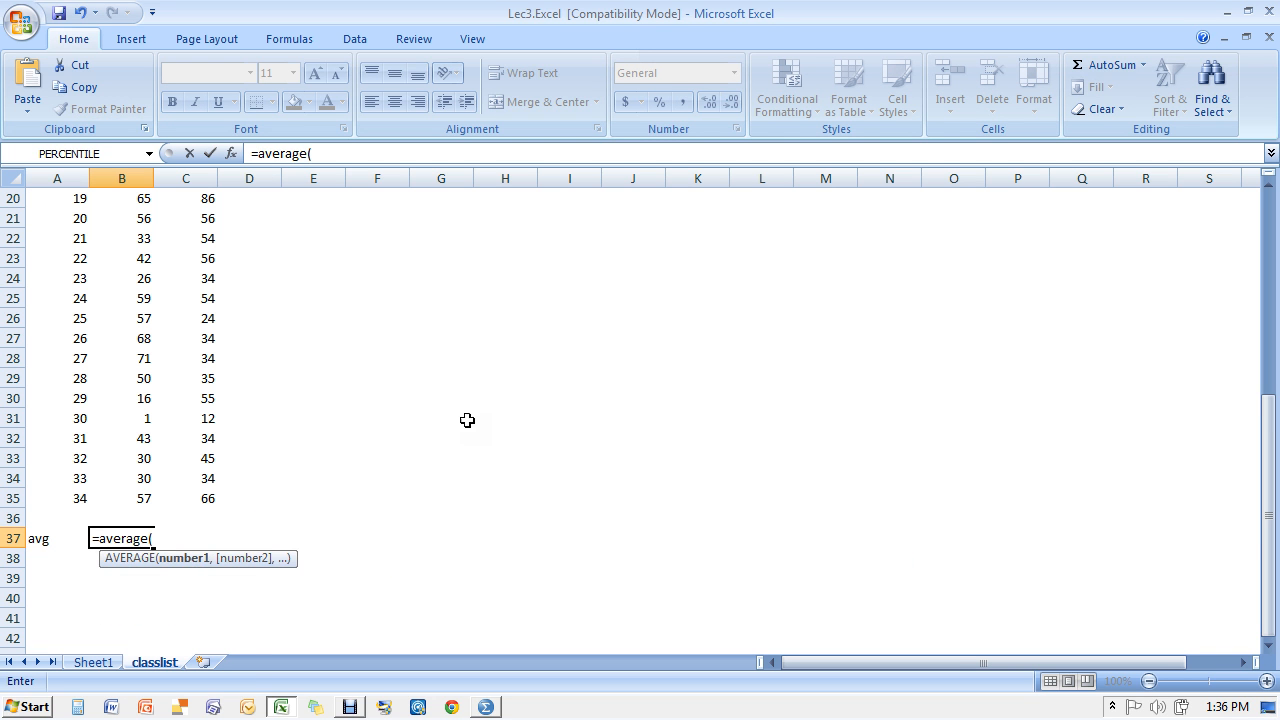
pyautogui.click(146, 496)
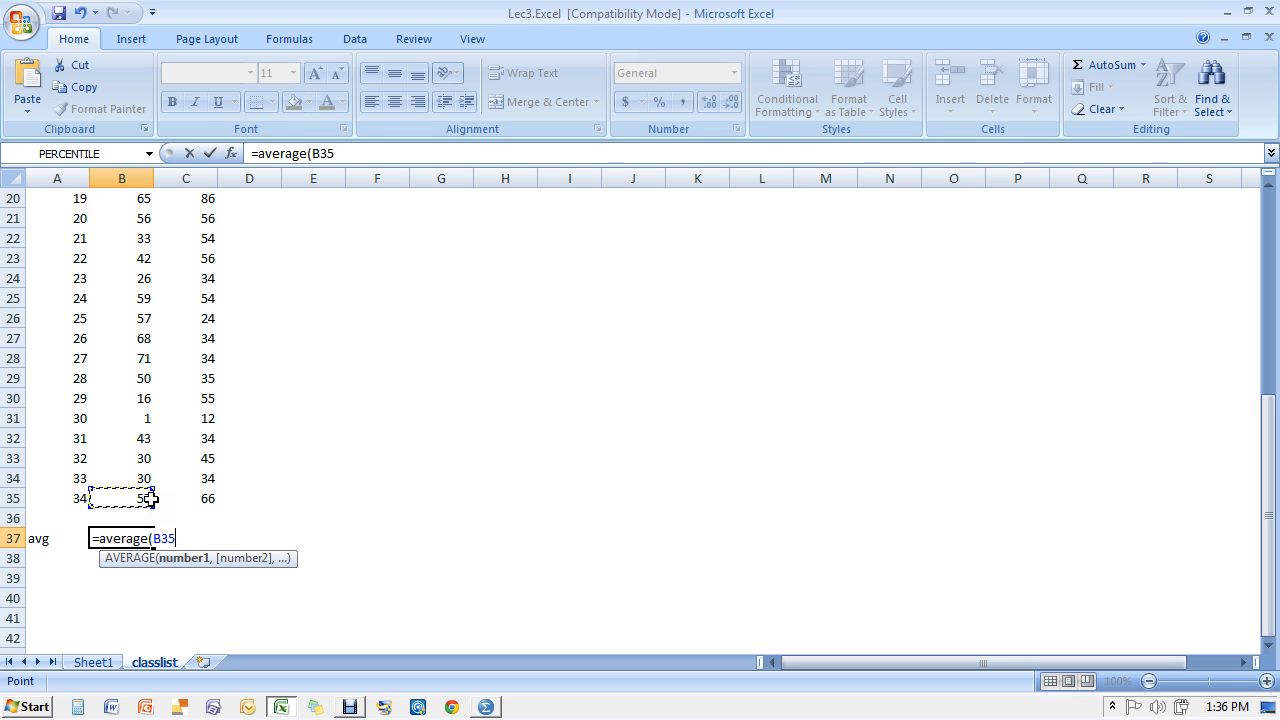
pyautogui.moveTo(145, 503); pyautogui.dragTo(140, 220)
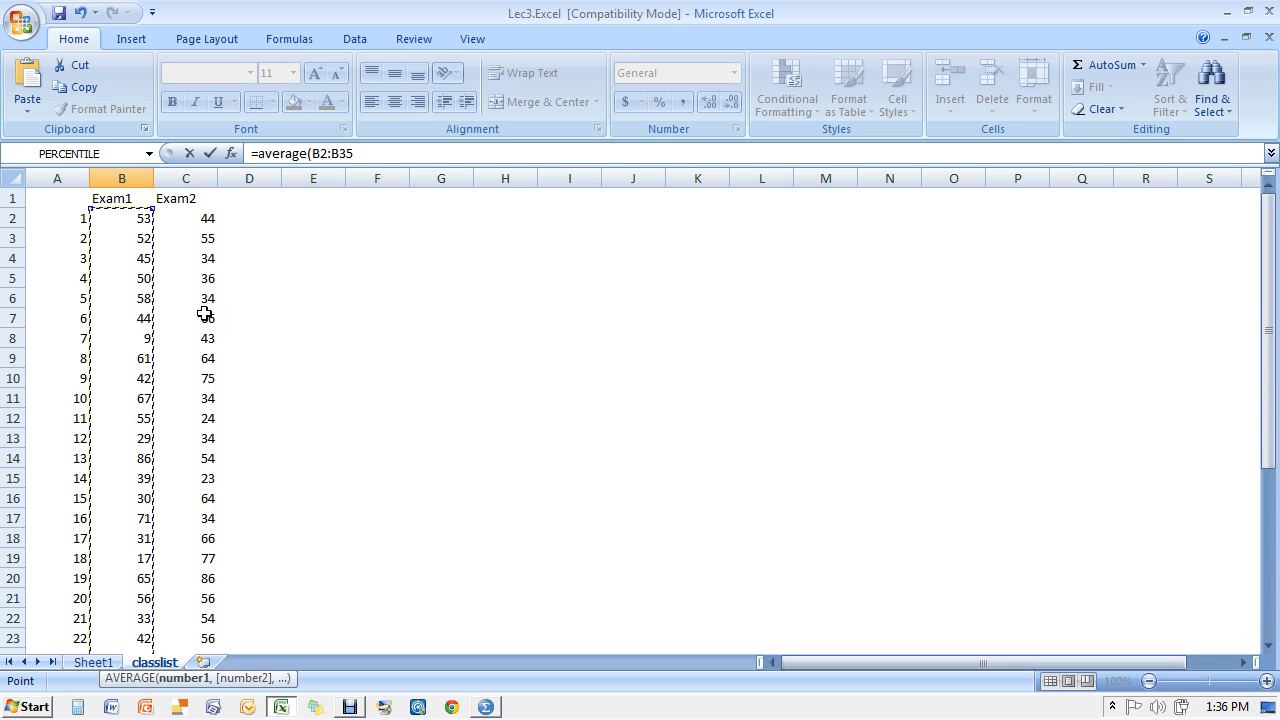
pyautogui.click(375, 150)
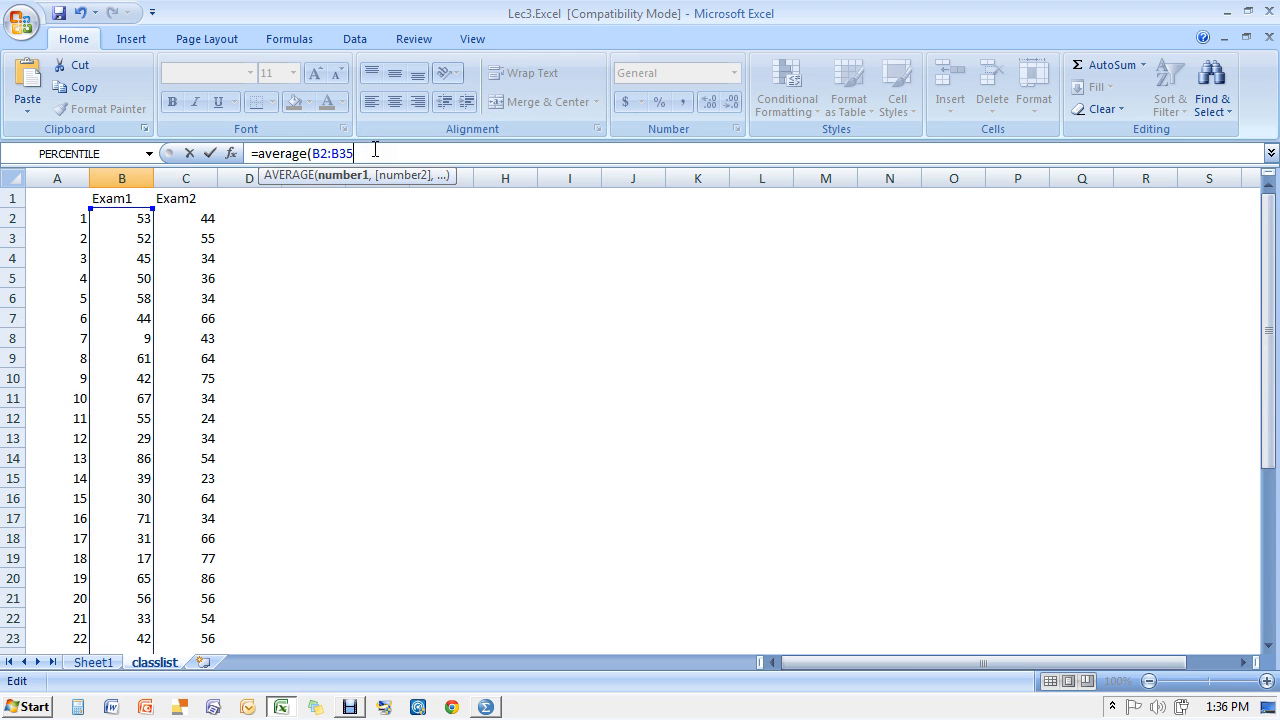
pyautogui.write(')')
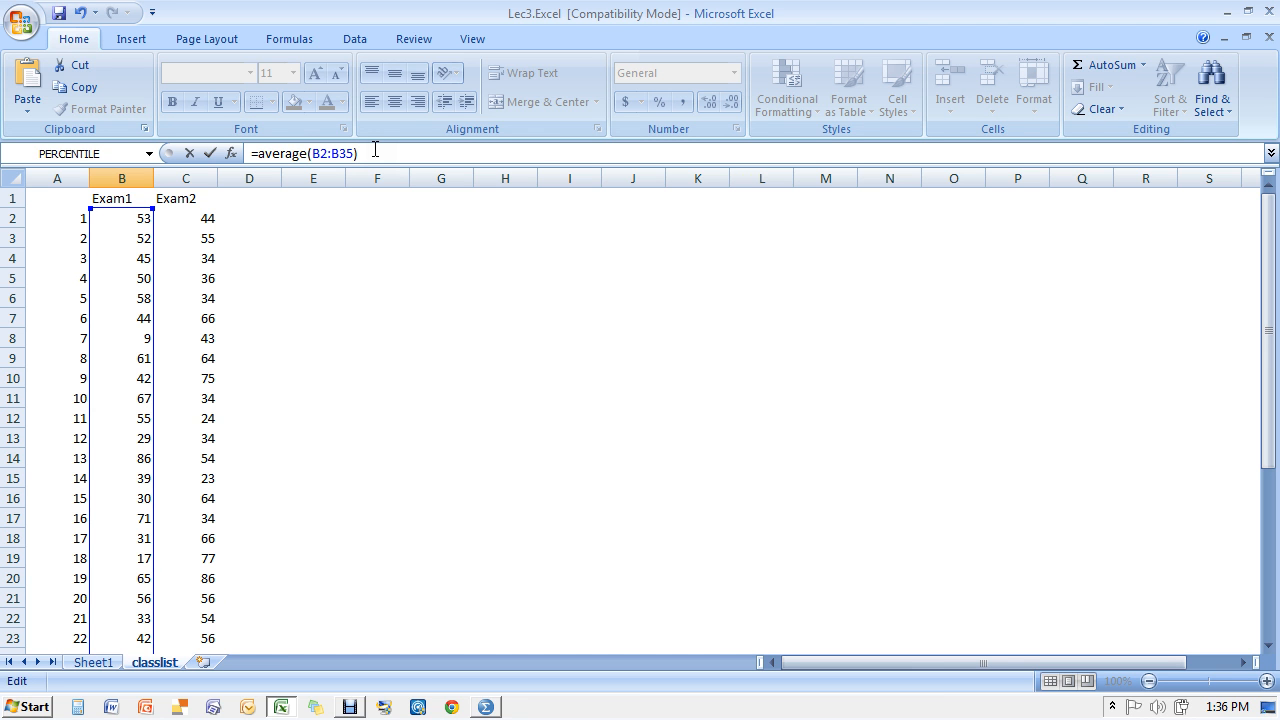
pyautogui.press('Return')
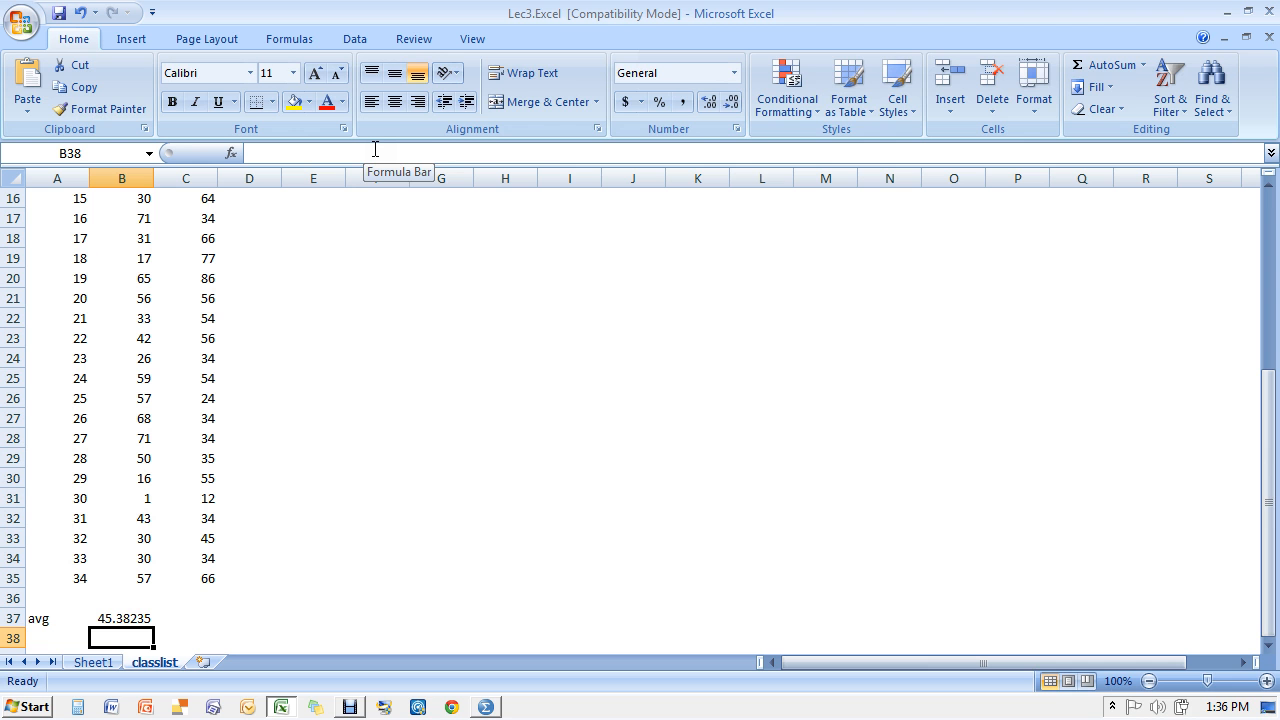
# Calculate the Exam1 standard deviation in B38 with a STDEV formula over B2:B35
pyautogui.write('=')
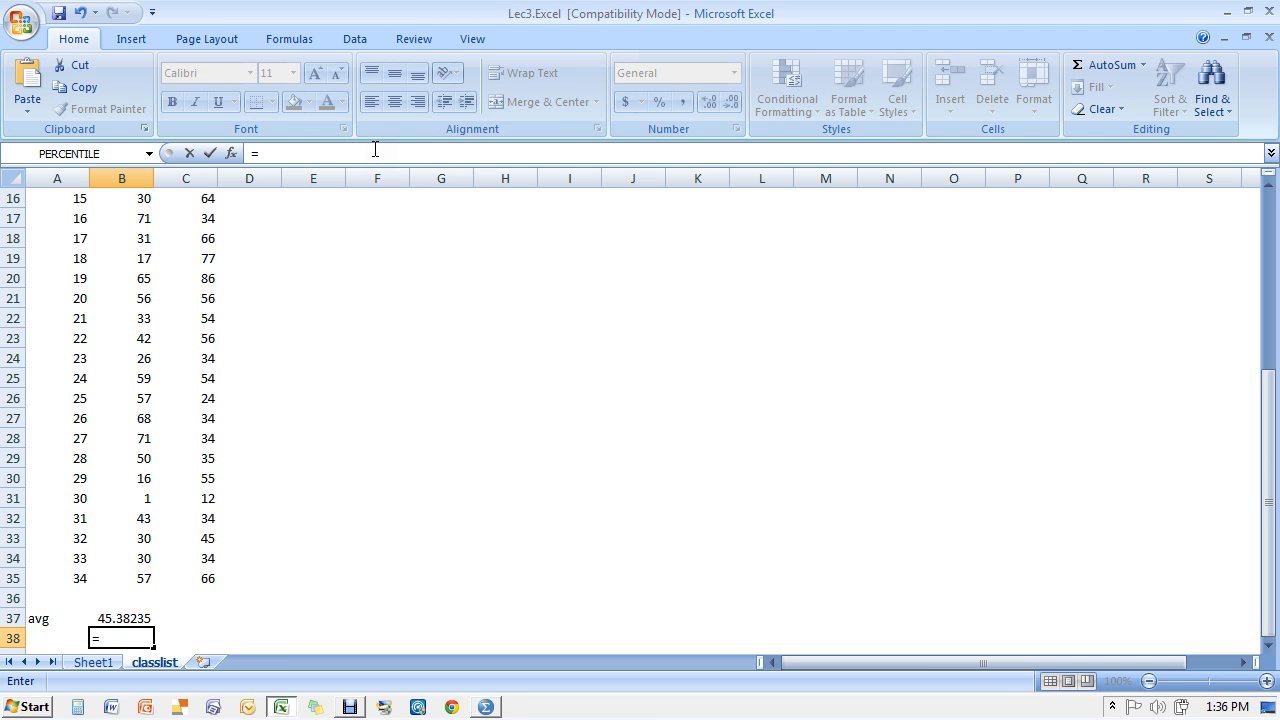
pyautogui.write('=stde v')
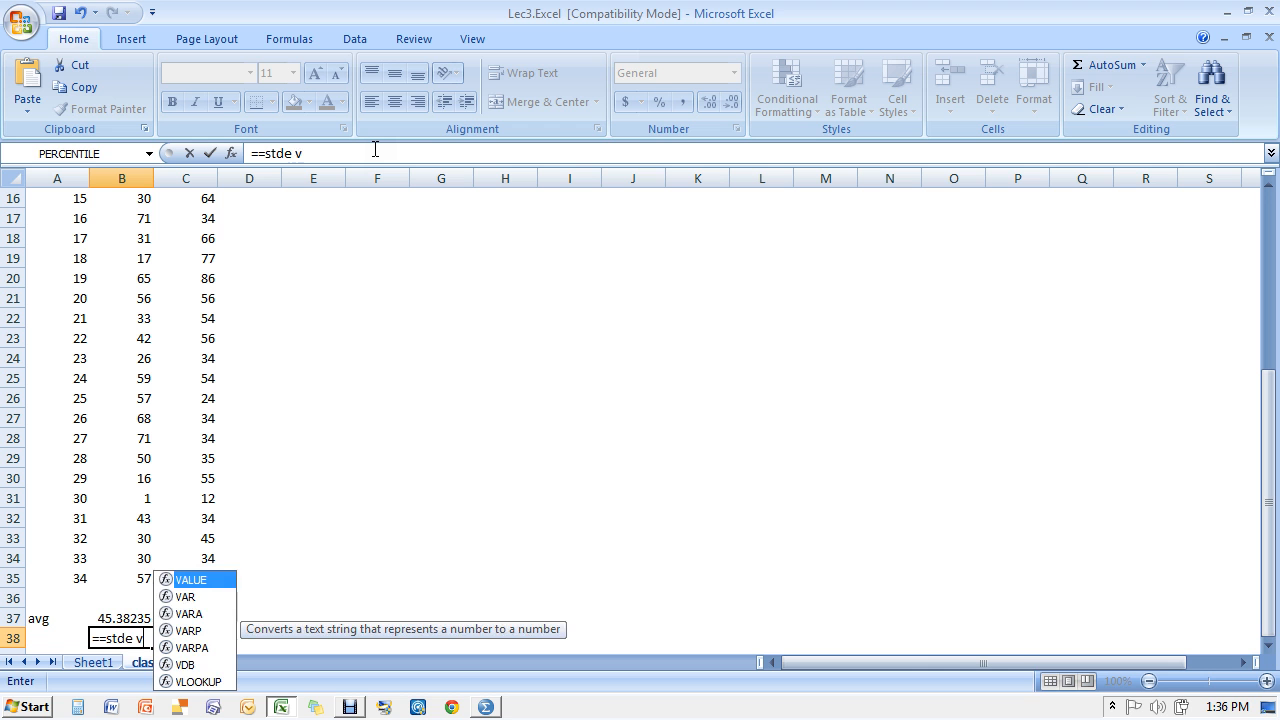
pyautogui.press('BackSpace')
pyautogui.press('BackSpace')
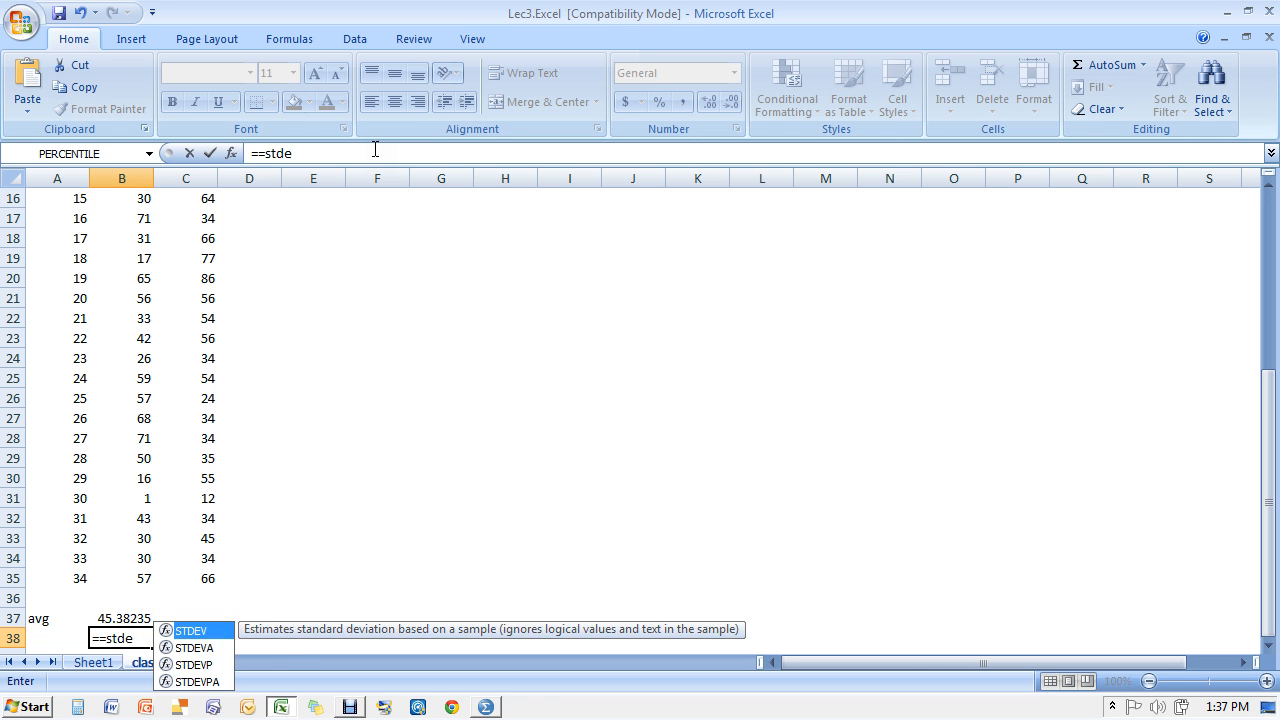
pyautogui.write('v(')
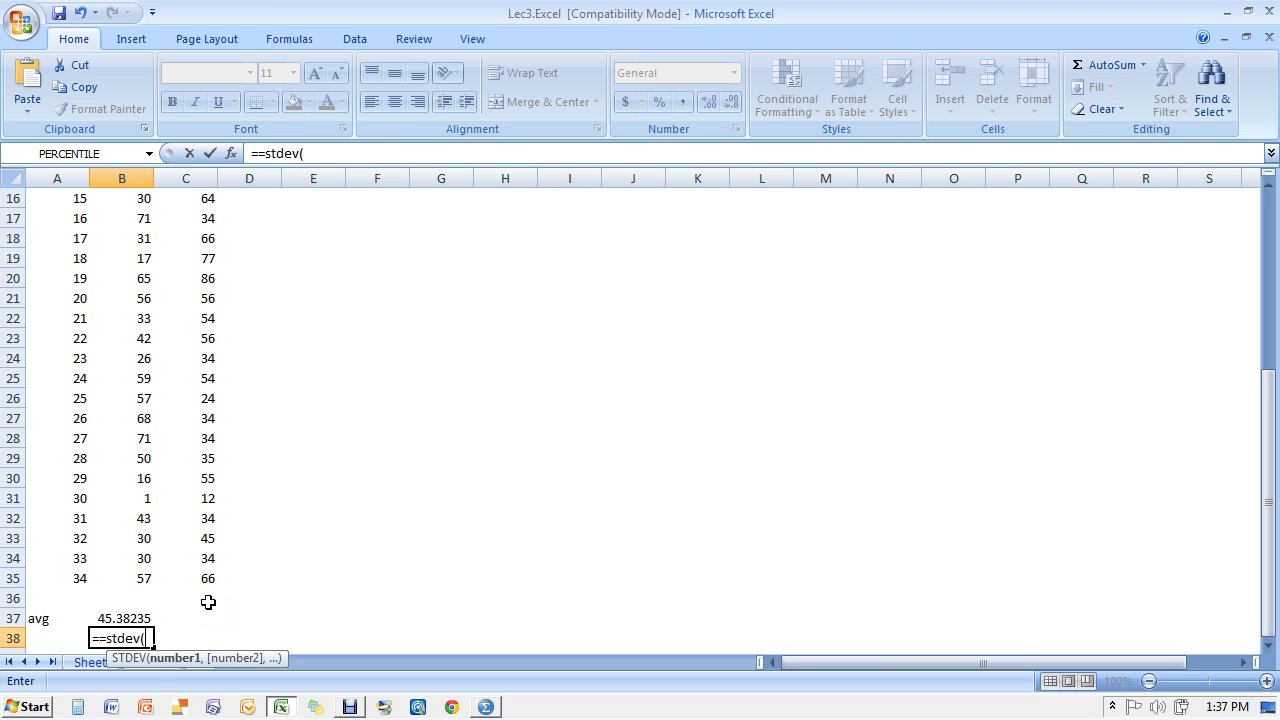
pyautogui.moveTo(140, 575); pyautogui.dragTo(143, 208)
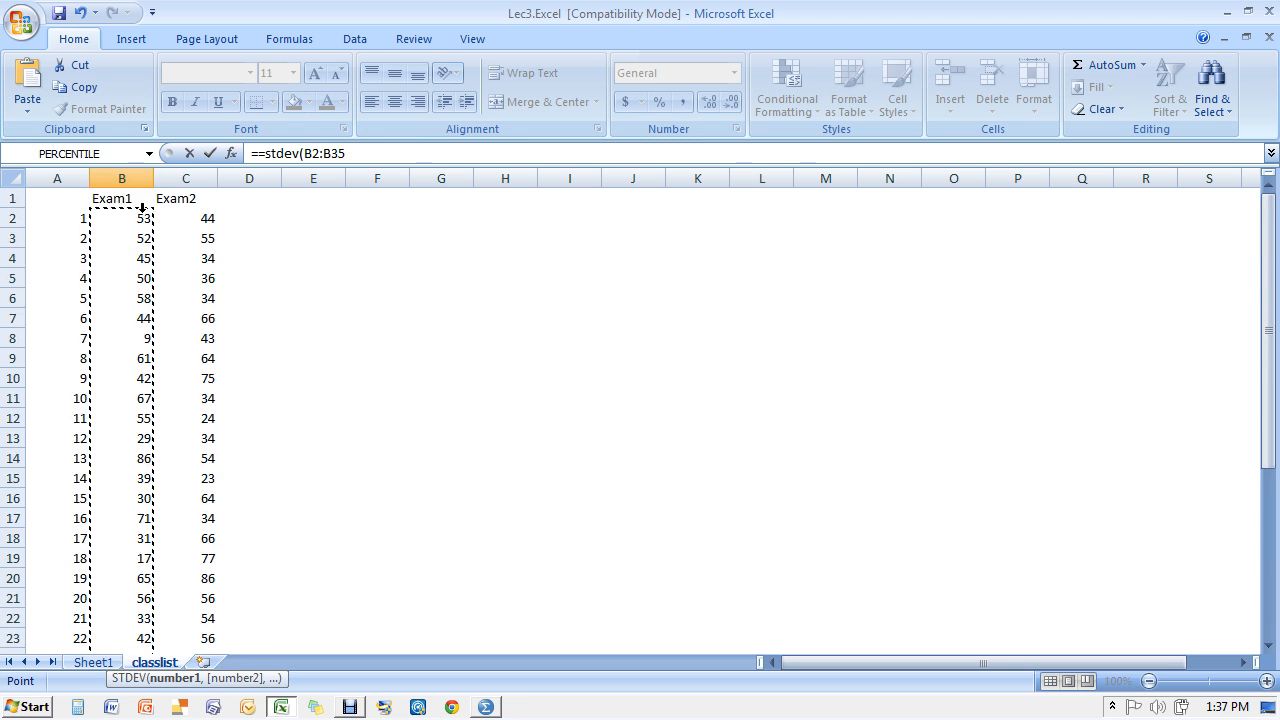
pyautogui.press('Return')
pyautogui.press('Return')
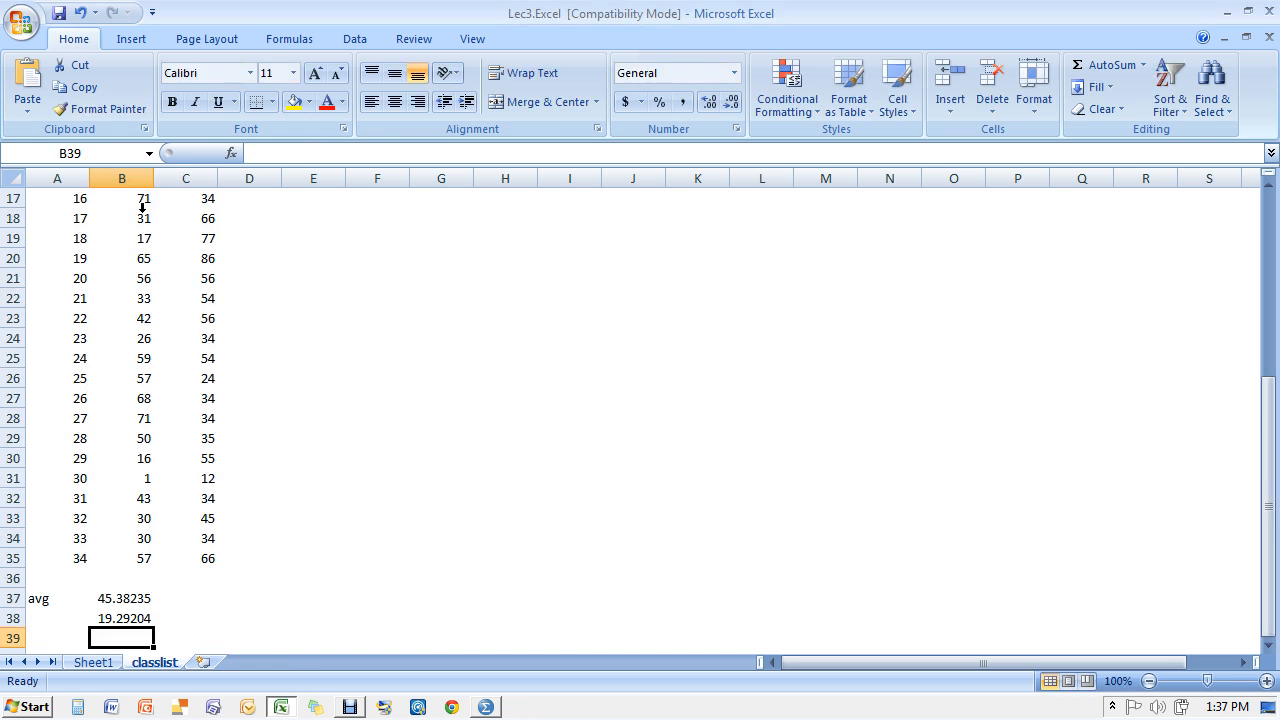
pyautogui.press('Up')
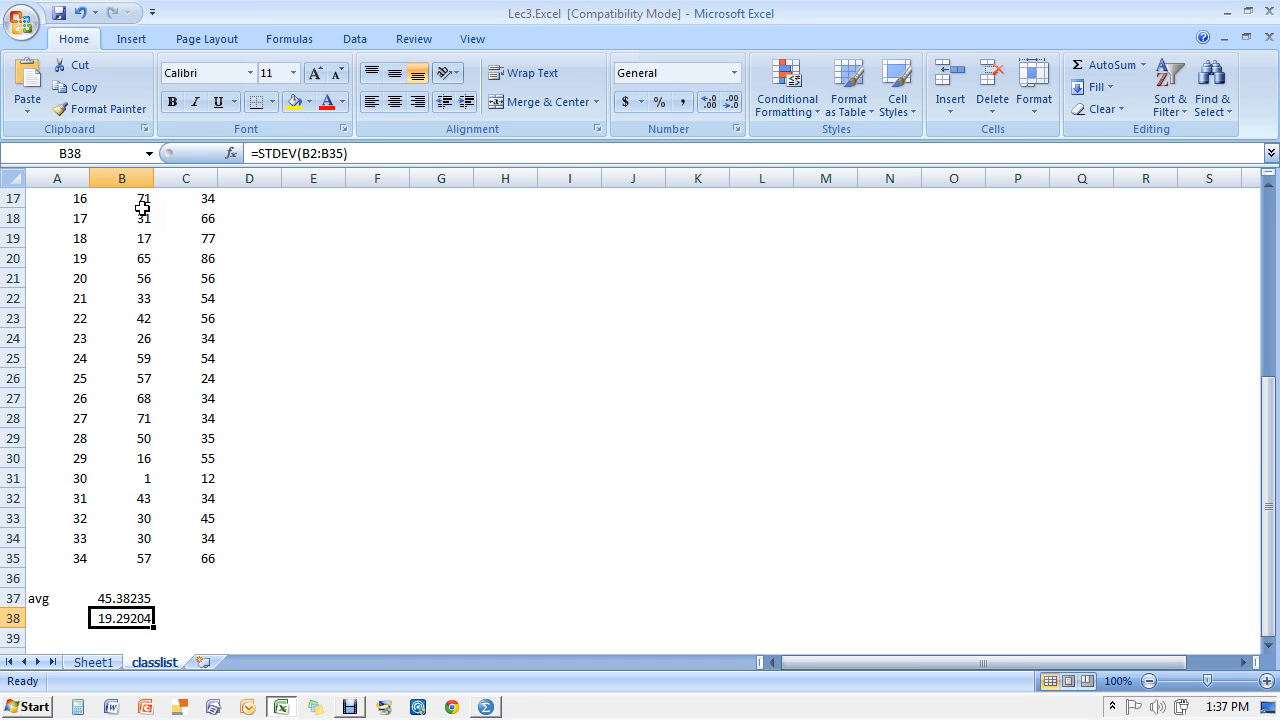
# Enter a formula in B39 that divides the standard deviation in B38 by the square root of 33
pyautogui.press('Down')
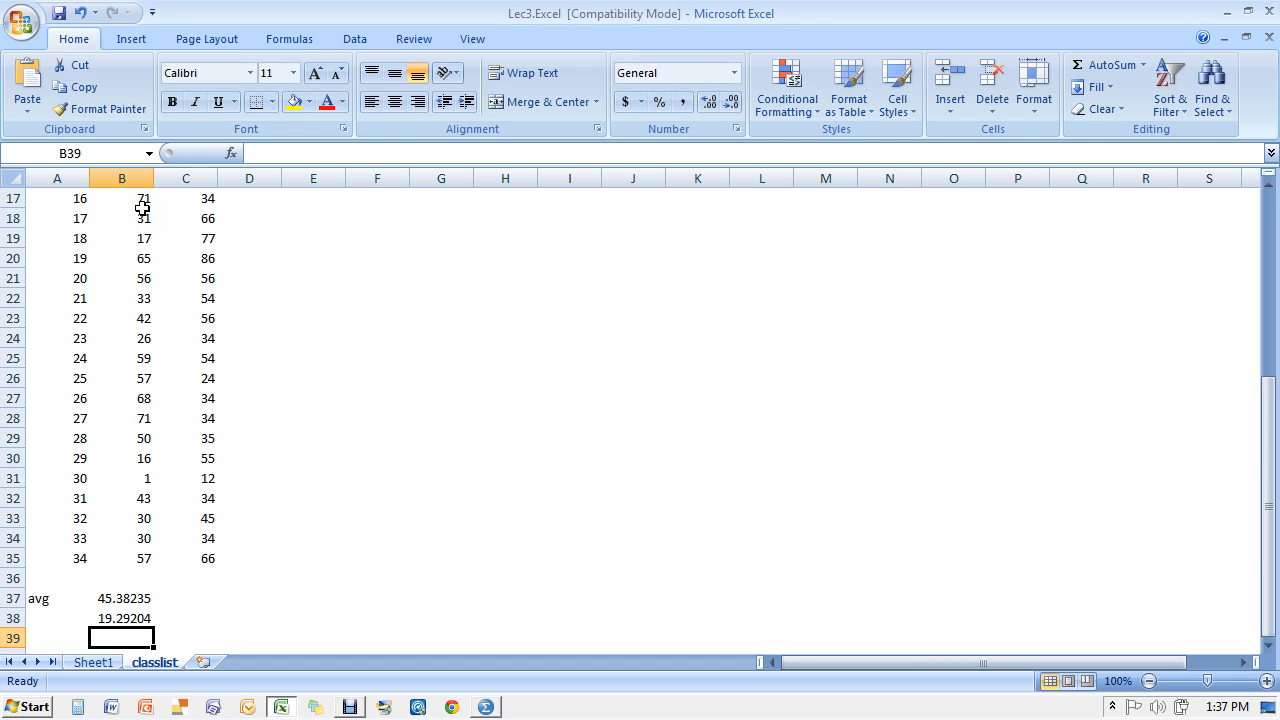
pyautogui.press('pageup')
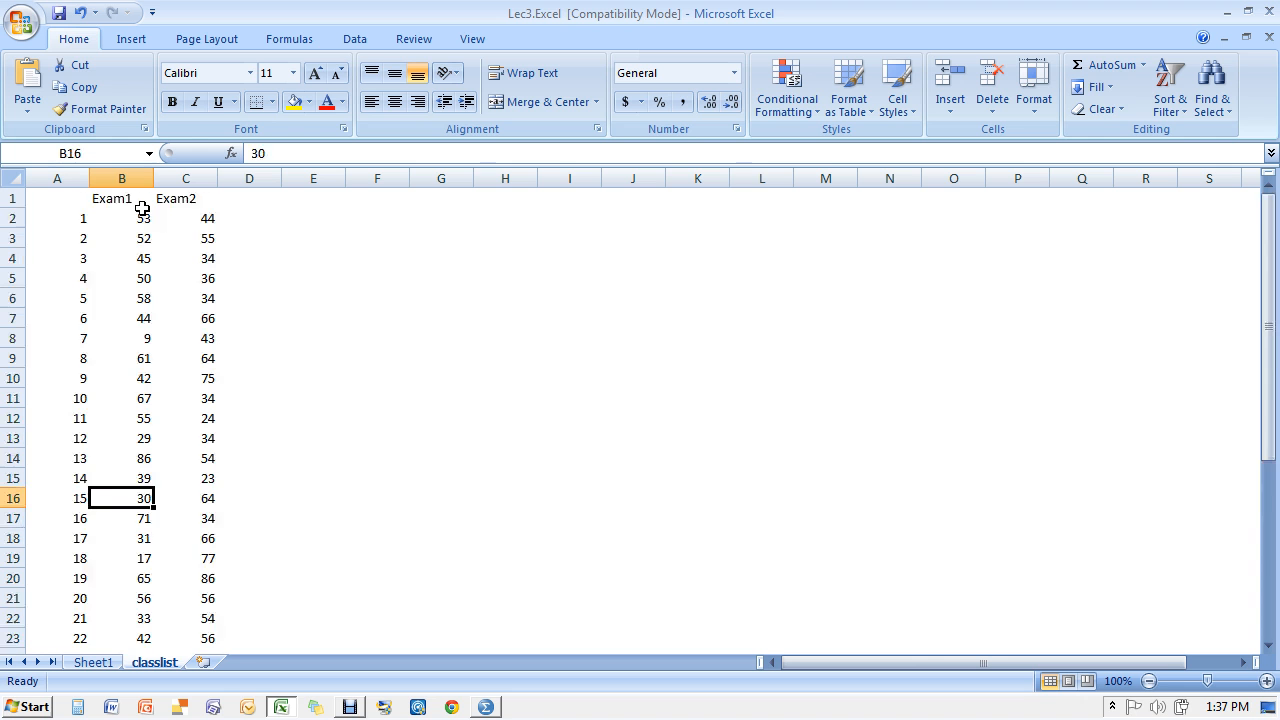
pyautogui.press('pagedown')
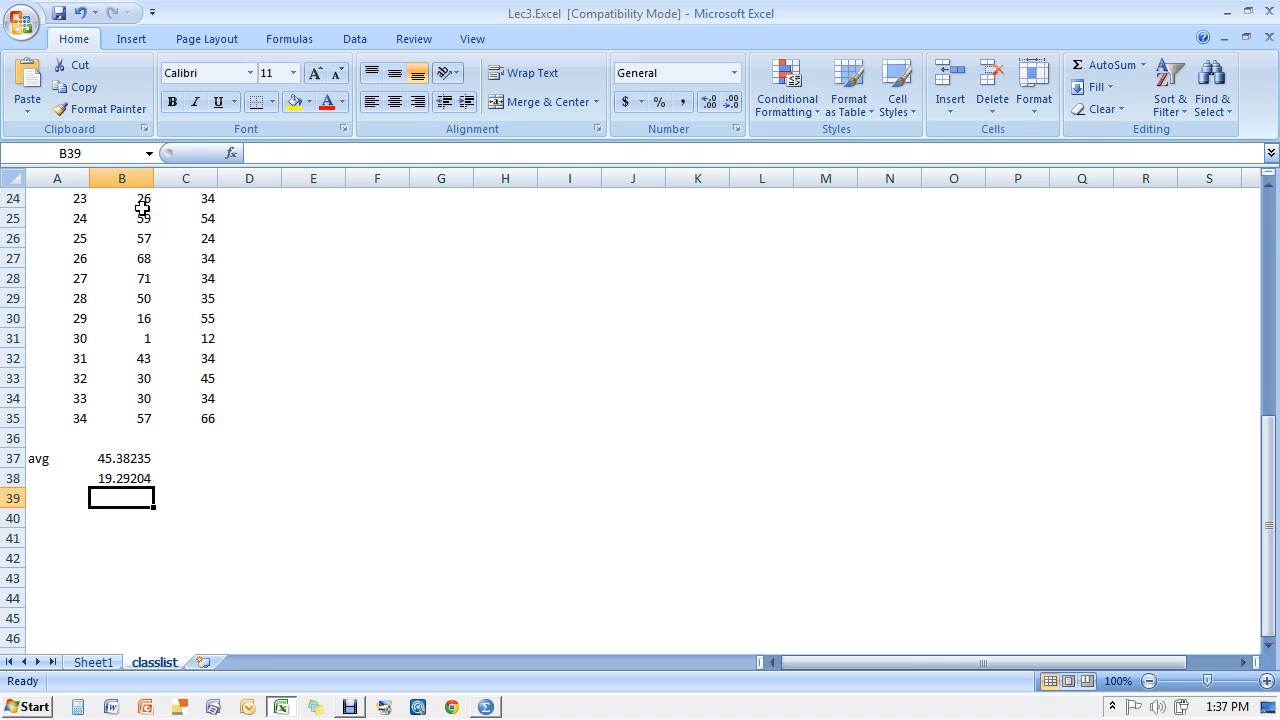
pyautogui.write('=')
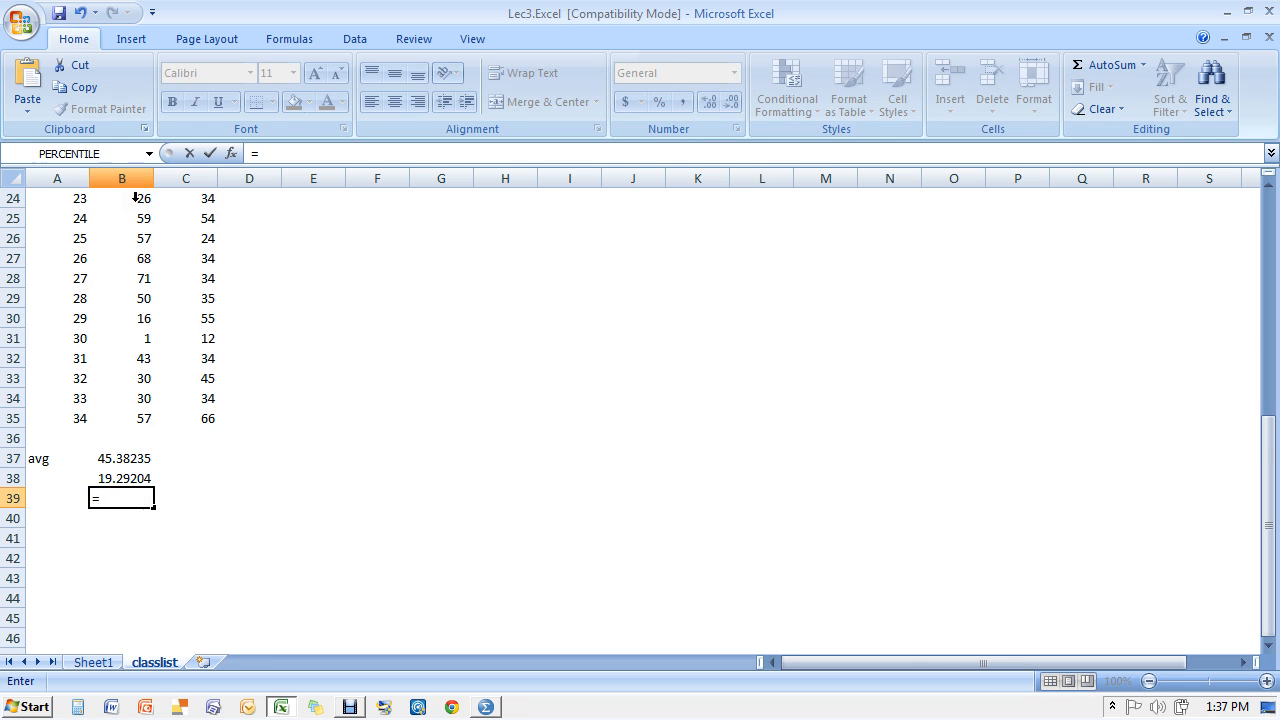
pyautogui.click(121, 480)
pyautogui.write('/')
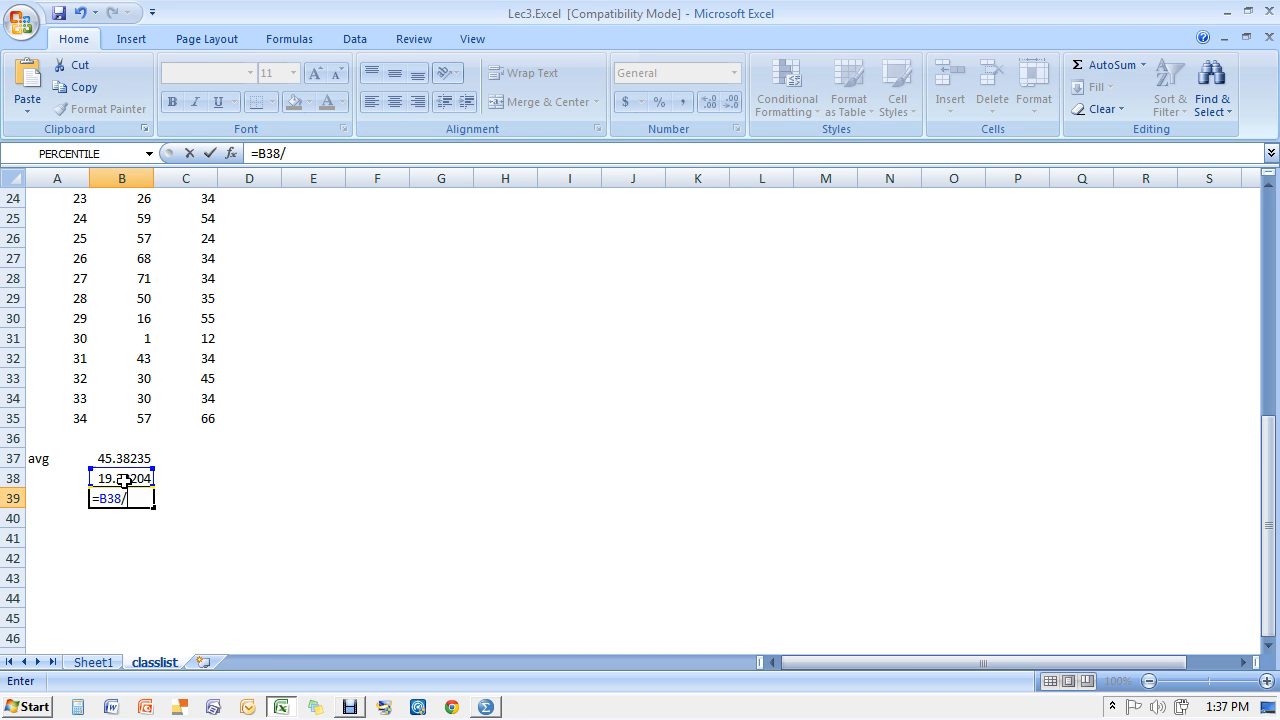
pyautogui.write('sqr')
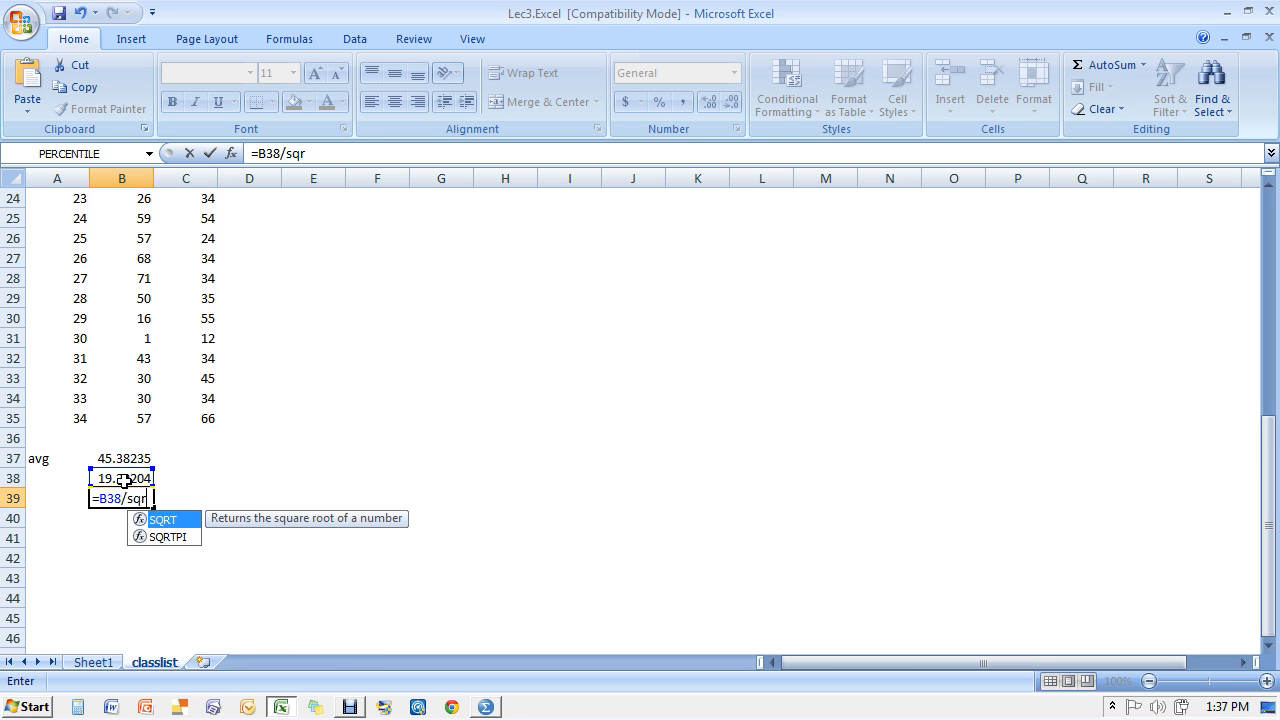
pyautogui.write('t(')
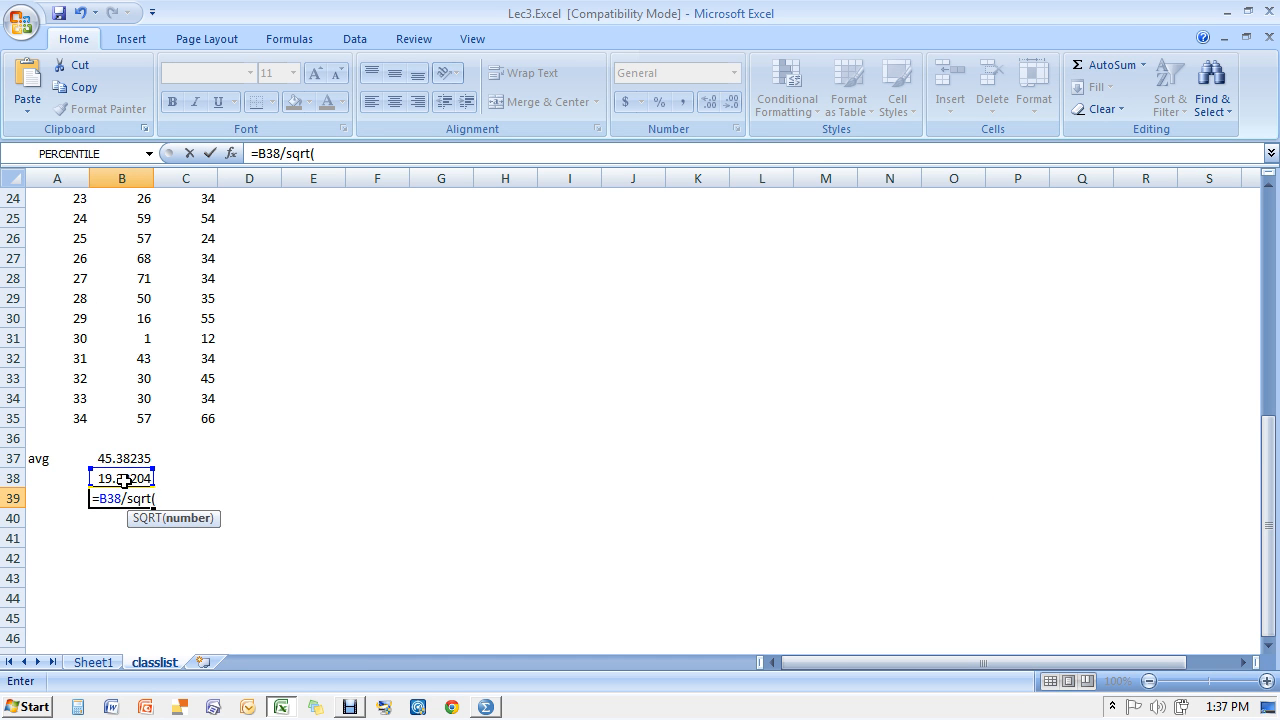
pyautogui.write('33)')
pyautogui.press('Return')
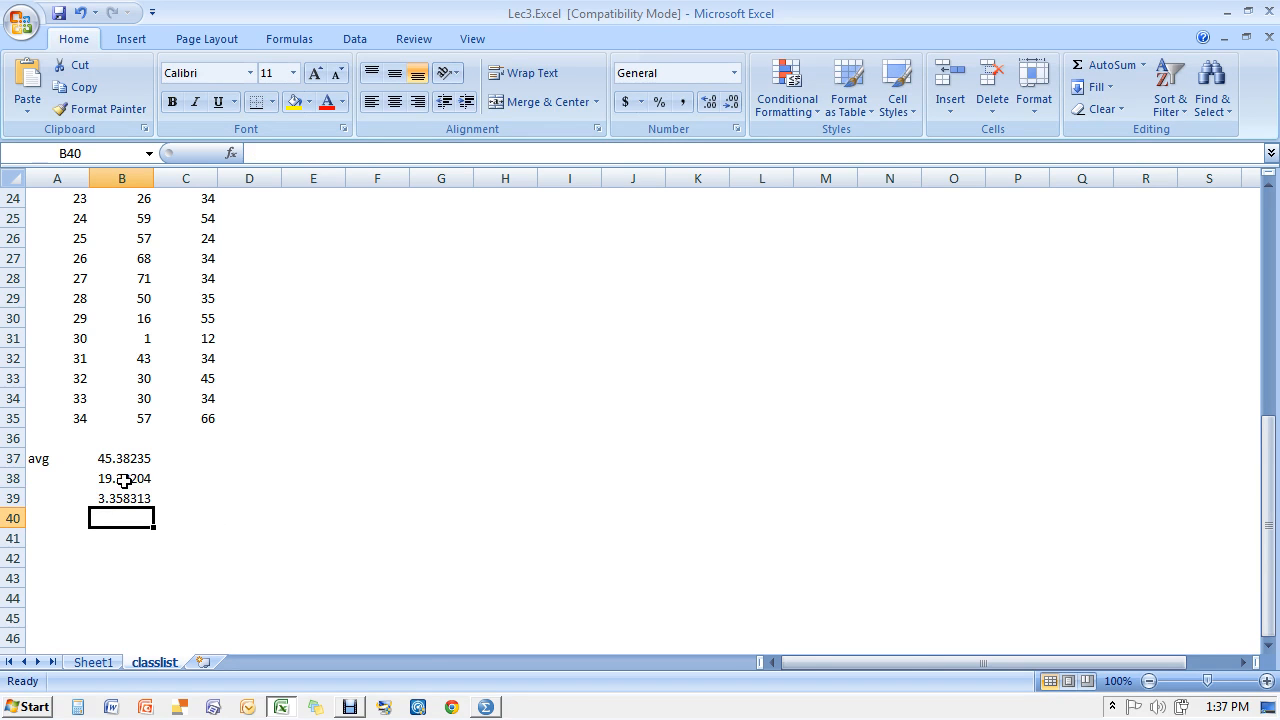
# Fill the three Exam1 statistics formulas in B37:B39 across to C37:C39 for Exam2 and check the copied average formula
pyautogui.click(129, 421)
pyautogui.click(207, 420)
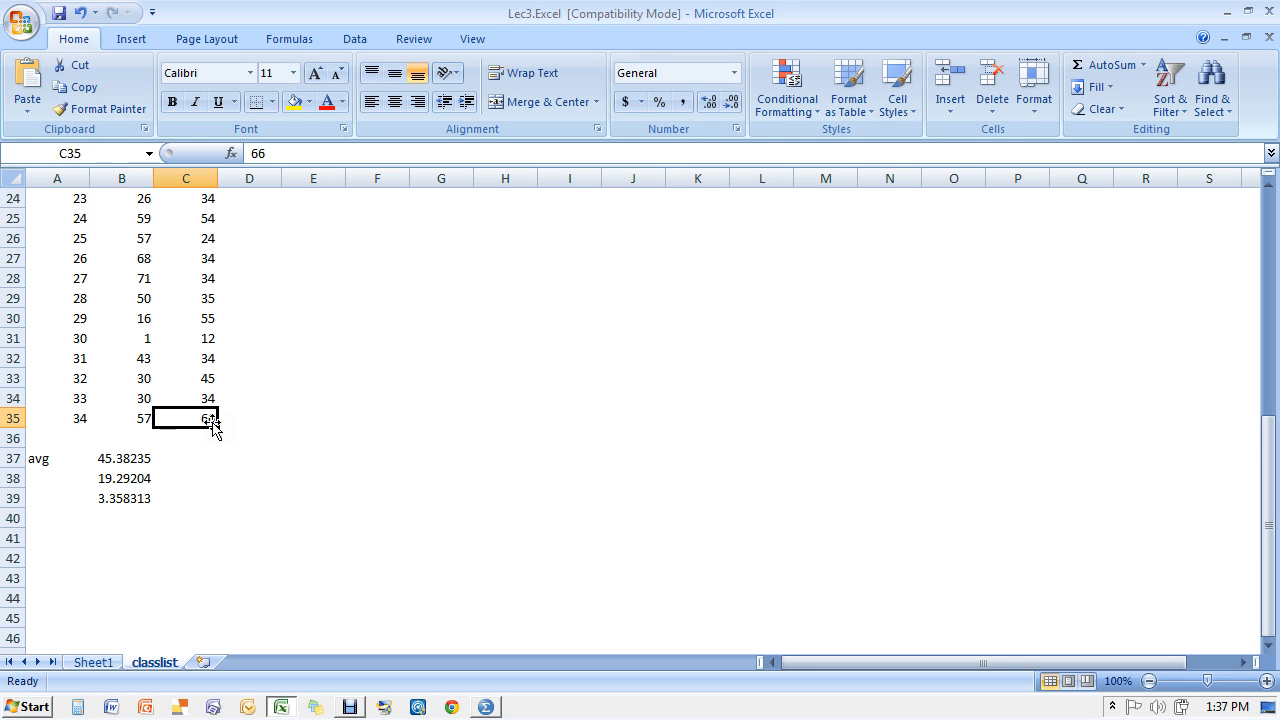
pyautogui.click(129, 455)
pyautogui.moveTo(129, 455); pyautogui.dragTo(203, 508)
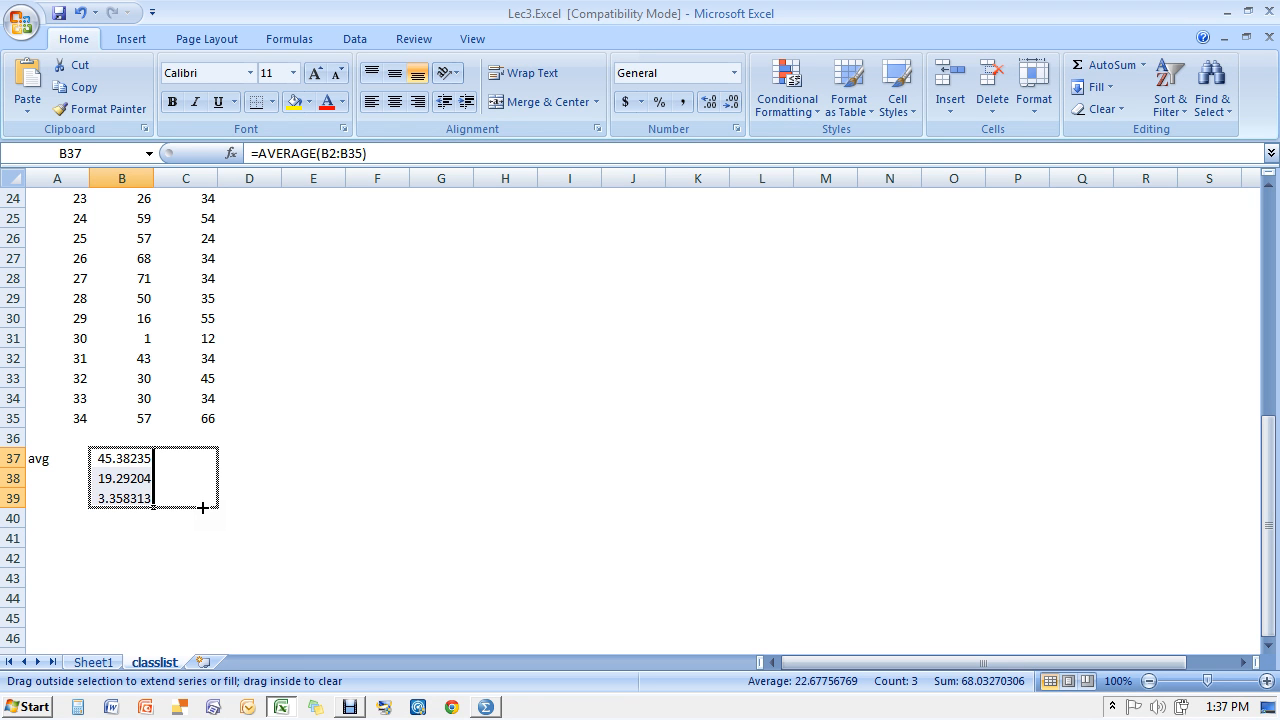
pyautogui.moveTo(203, 508); pyautogui.dragTo(209, 501)
pyautogui.moveTo(209, 501); pyautogui.dragTo(212, 502)
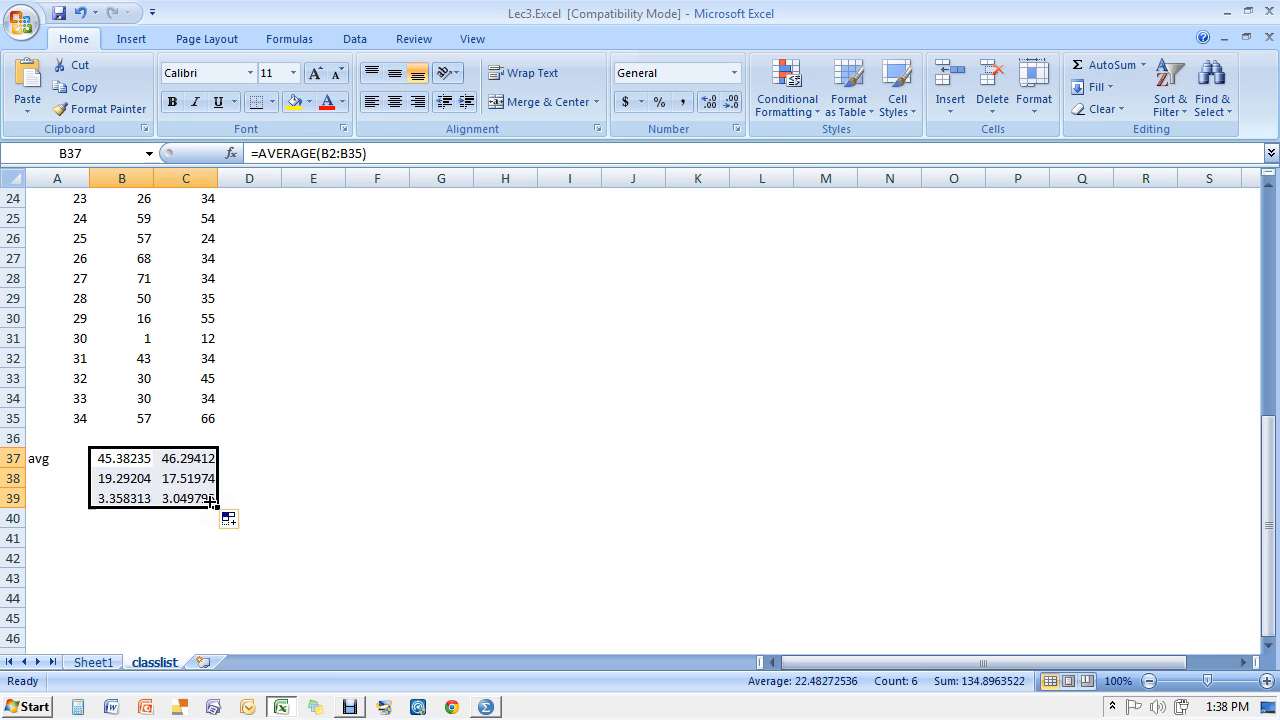
pyautogui.click(203, 456)
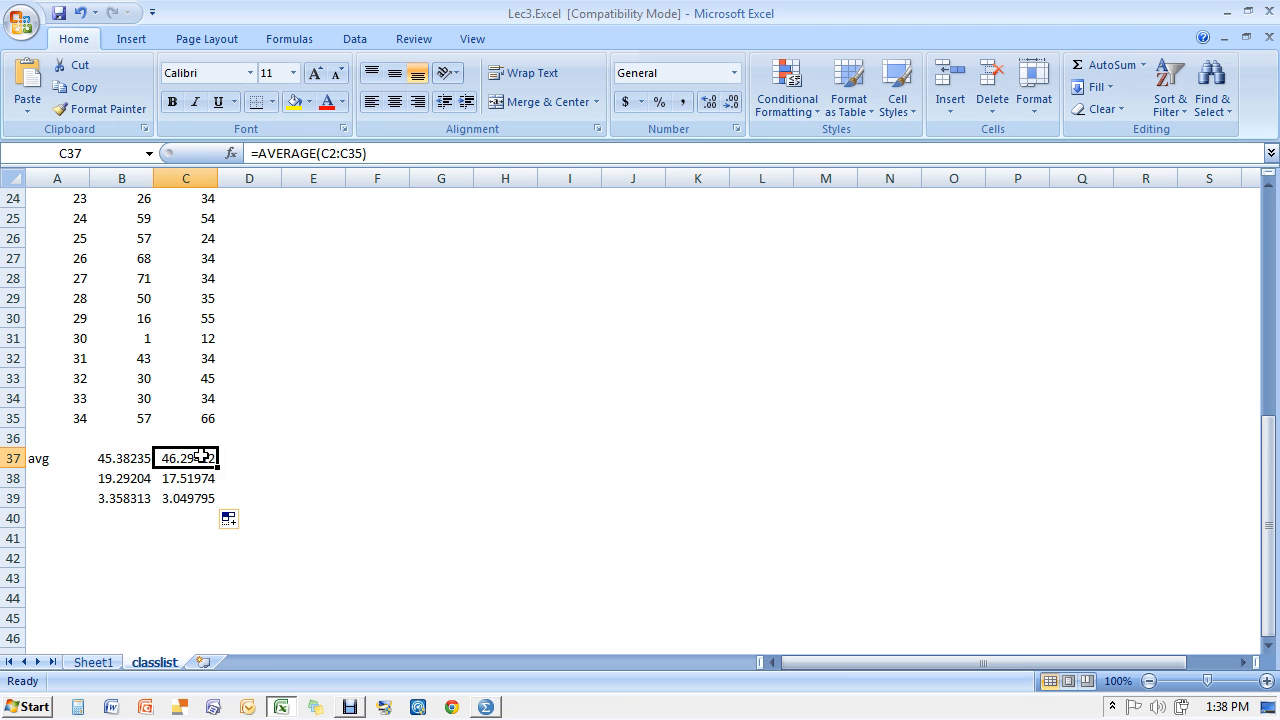
pyautogui.click(117, 458)
pyautogui.click(193, 458)
# Enter the column heading "E140" in D1, next to the Exam2 heading
pyautogui.press('pageup')
pyautogui.press('Up')
pyautogui.press('Up')
pyautogui.press('Up')
pyautogui.press('Up')
pyautogui.press('Up')
pyautogui.press('Up')
pyautogui.press('Up')
pyautogui.press('Up')
pyautogui.press('Up')
pyautogui.press('Up')
pyautogui.press('Up')
pyautogui.press('Up')
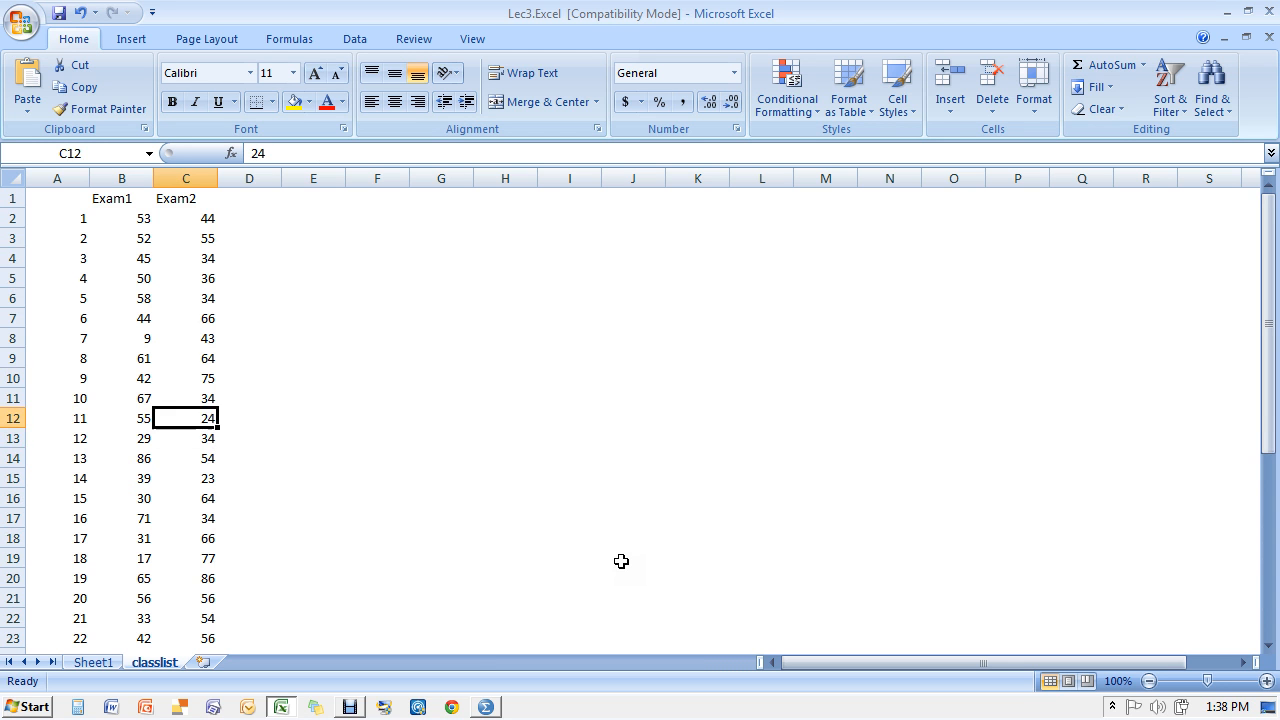
pyautogui.press('Right')
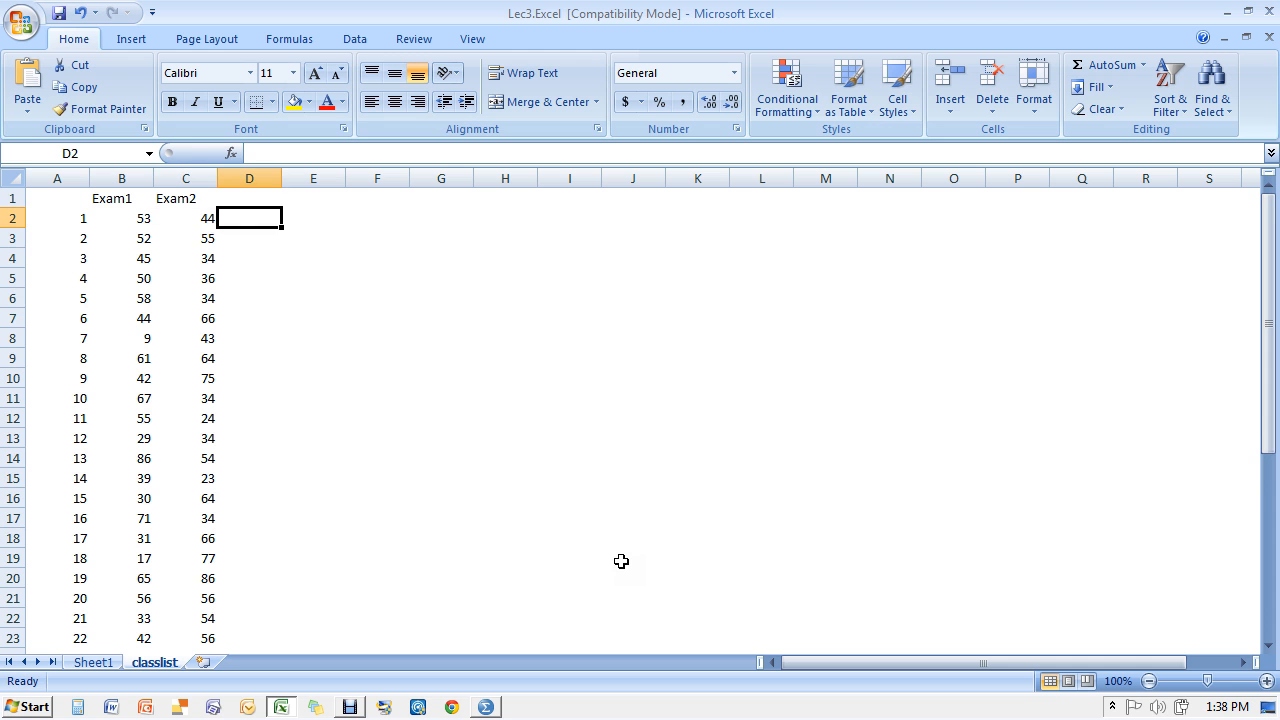
pyautogui.press('Up')
pyautogui.write('E1')
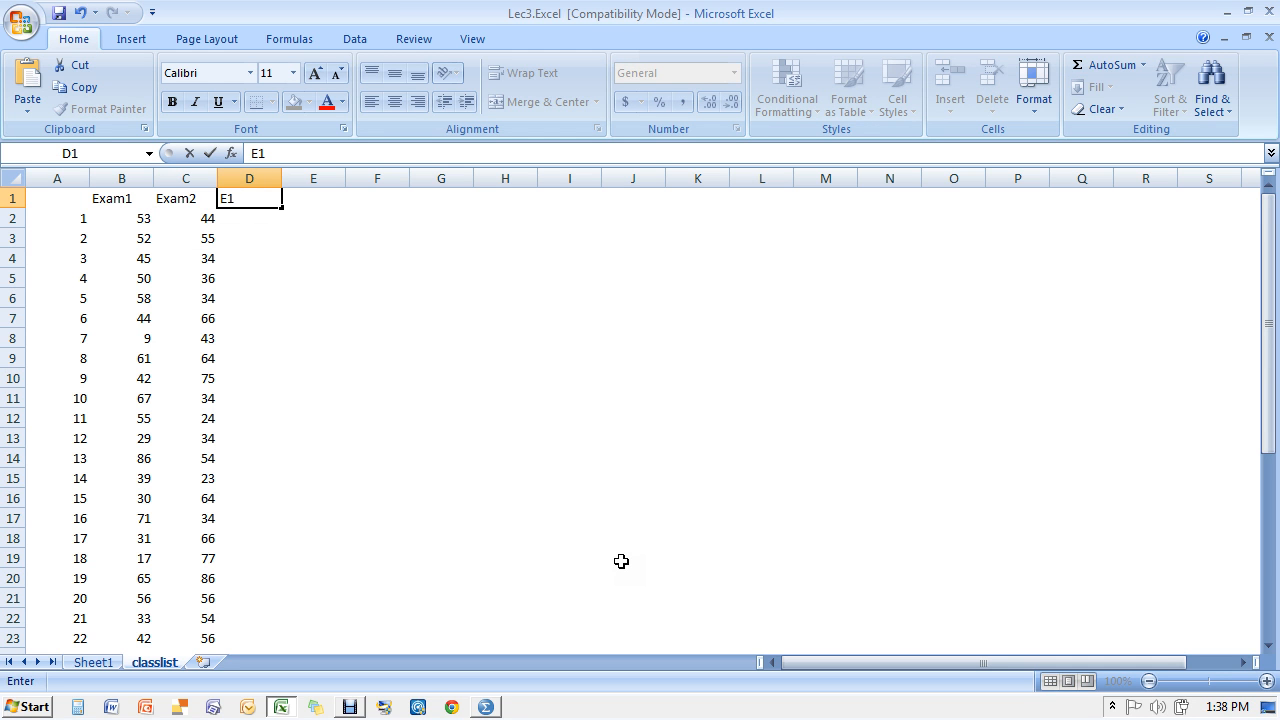
pyautogui.write('40')
pyautogui.press('Tab')
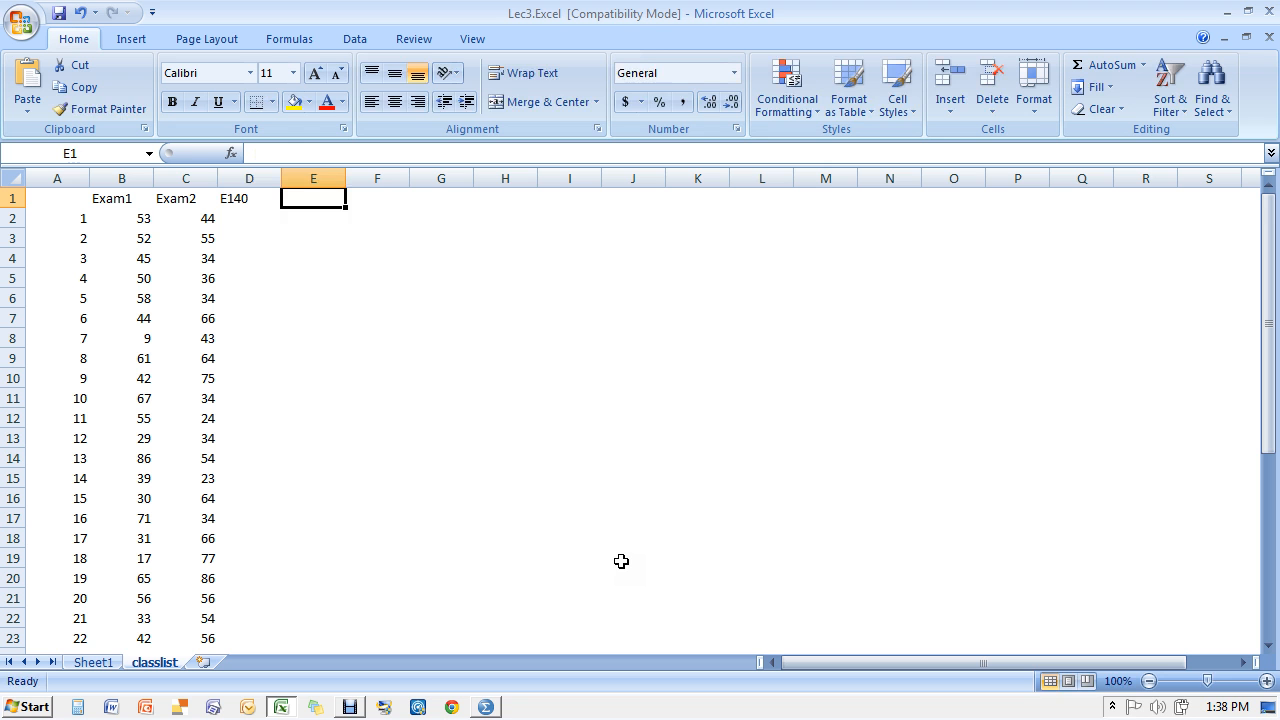
# Enter the column heading "E260" in E1, next to the E140 heading
pyautogui.write('E')
pyautogui.press('BackSpace')
pyautogui.write('E2')
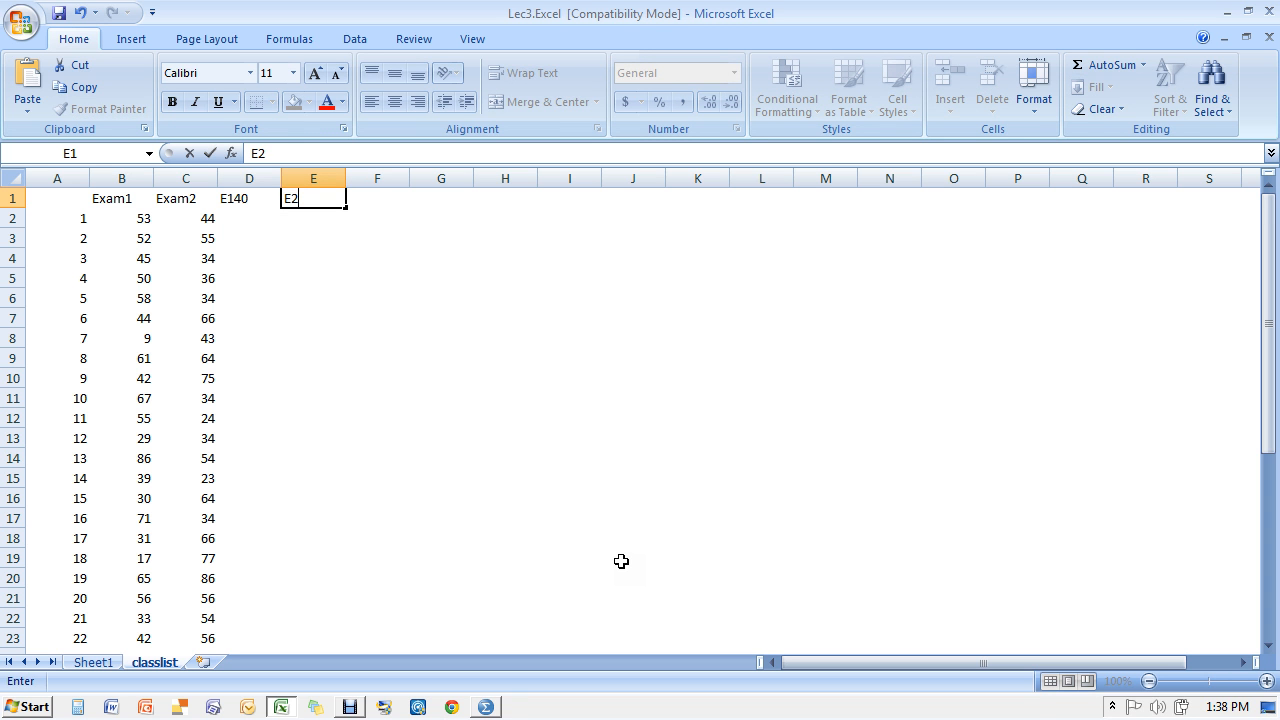
pyautogui.write('60')
pyautogui.press('Return')
# Enter a formula in D2 that multiplies the Exam1 score in B2 by .4
pyautogui.write('=')
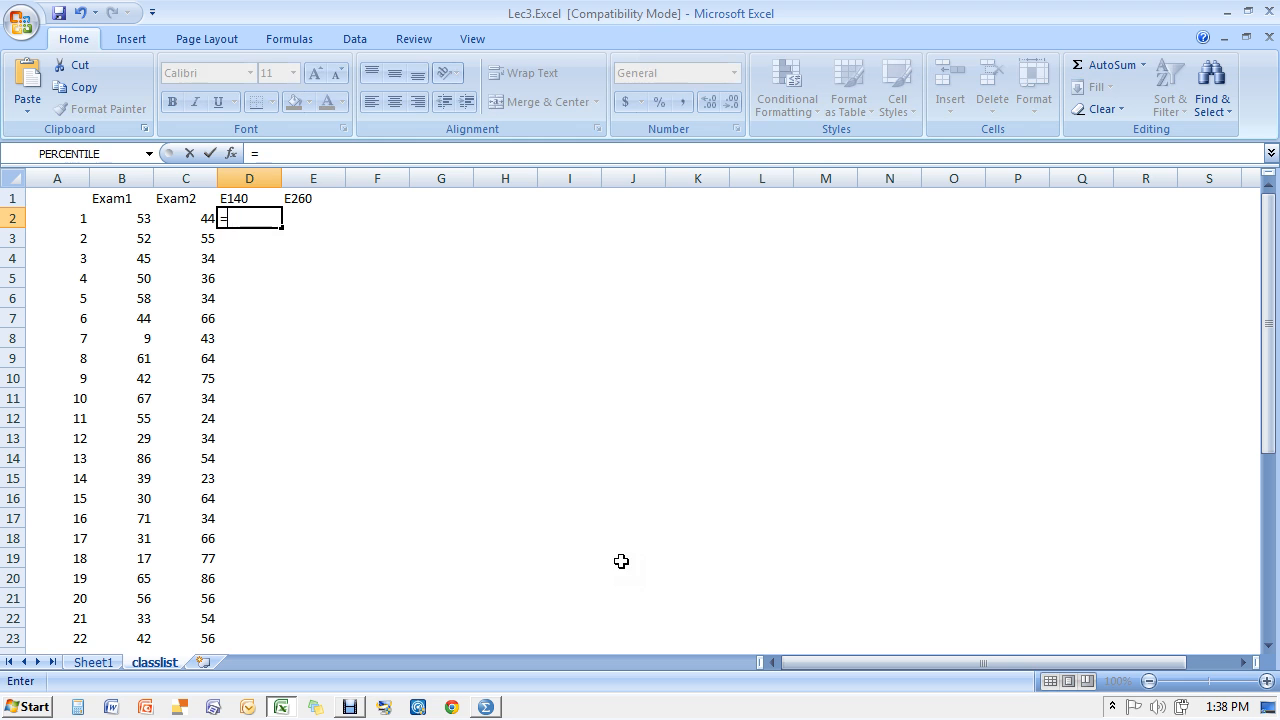
pyautogui.click(146, 221)
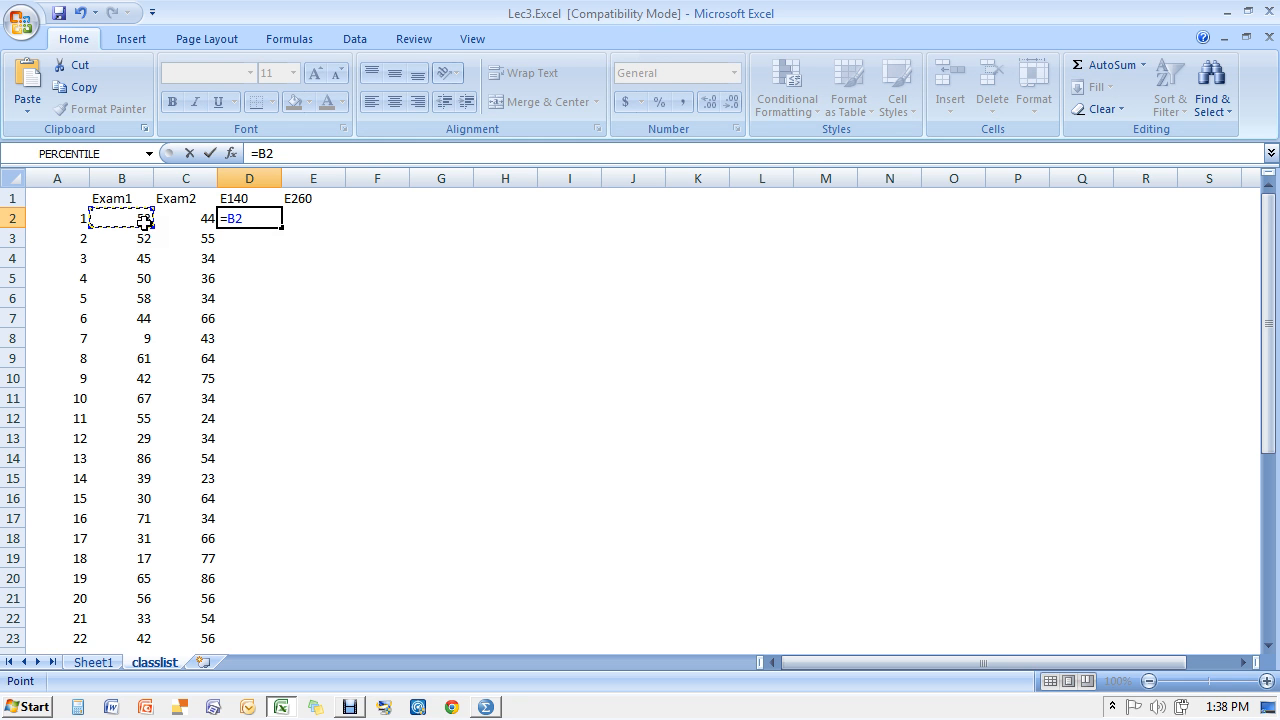
pyautogui.write('*.4')
pyautogui.press('Return')
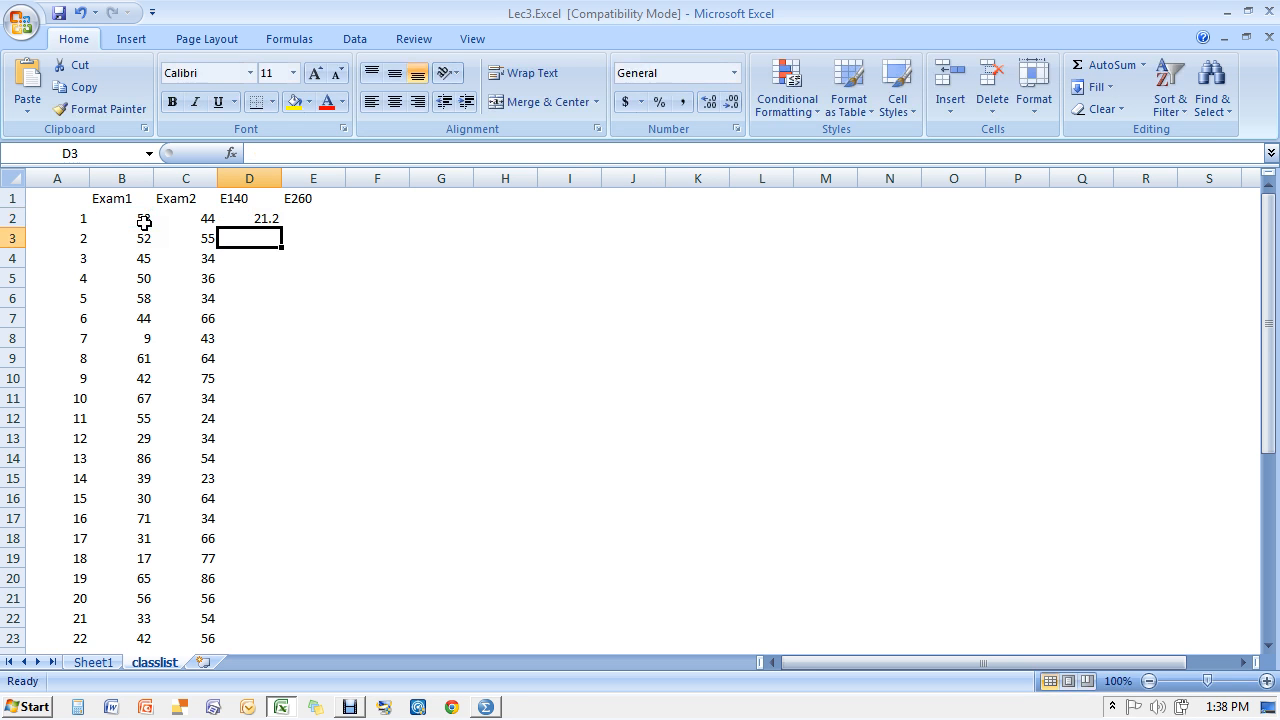
# Enter a formula in E2 that multiplies the Exam2 score in C2 by .6
pyautogui.press('Up')
pyautogui.press('Right')
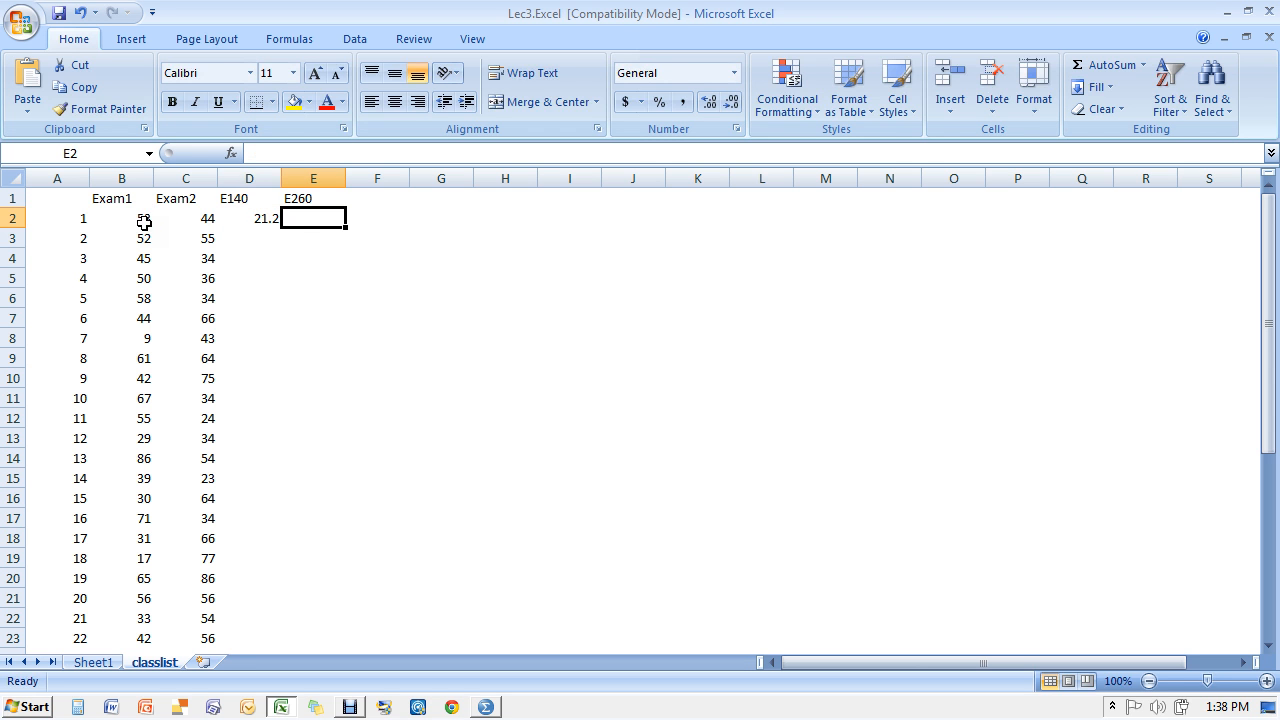
pyautogui.write('=')
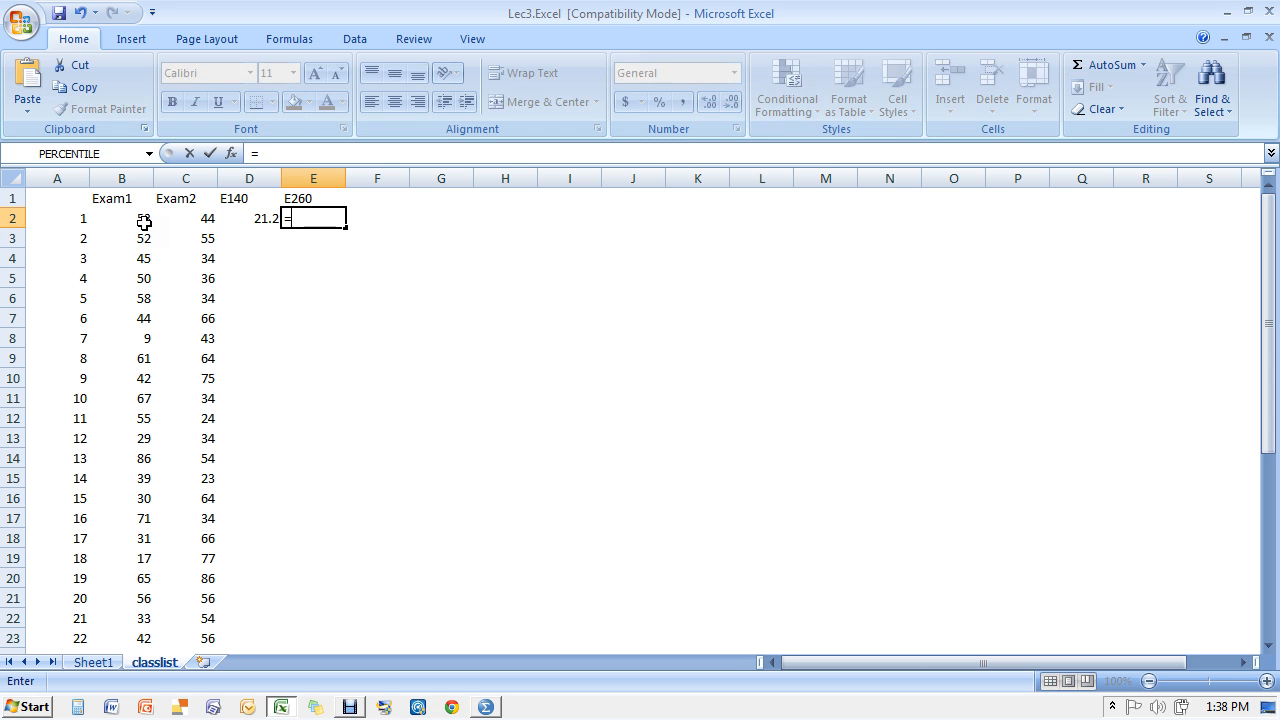
pyautogui.click(205, 222)
pyautogui.write('*.6')
pyautogui.press('Return')
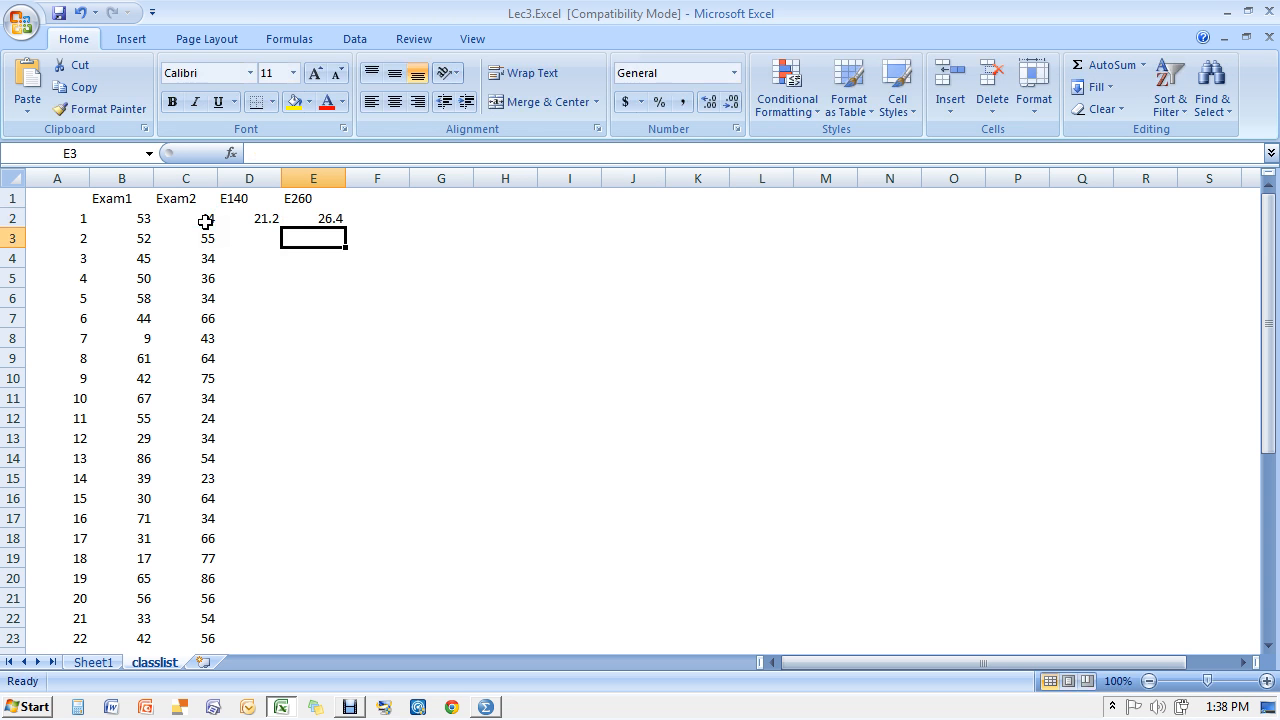
# Fill the weighted score formulas in D2:E2 down to row 35 and check the copied formula in D34
pyautogui.press('Up')
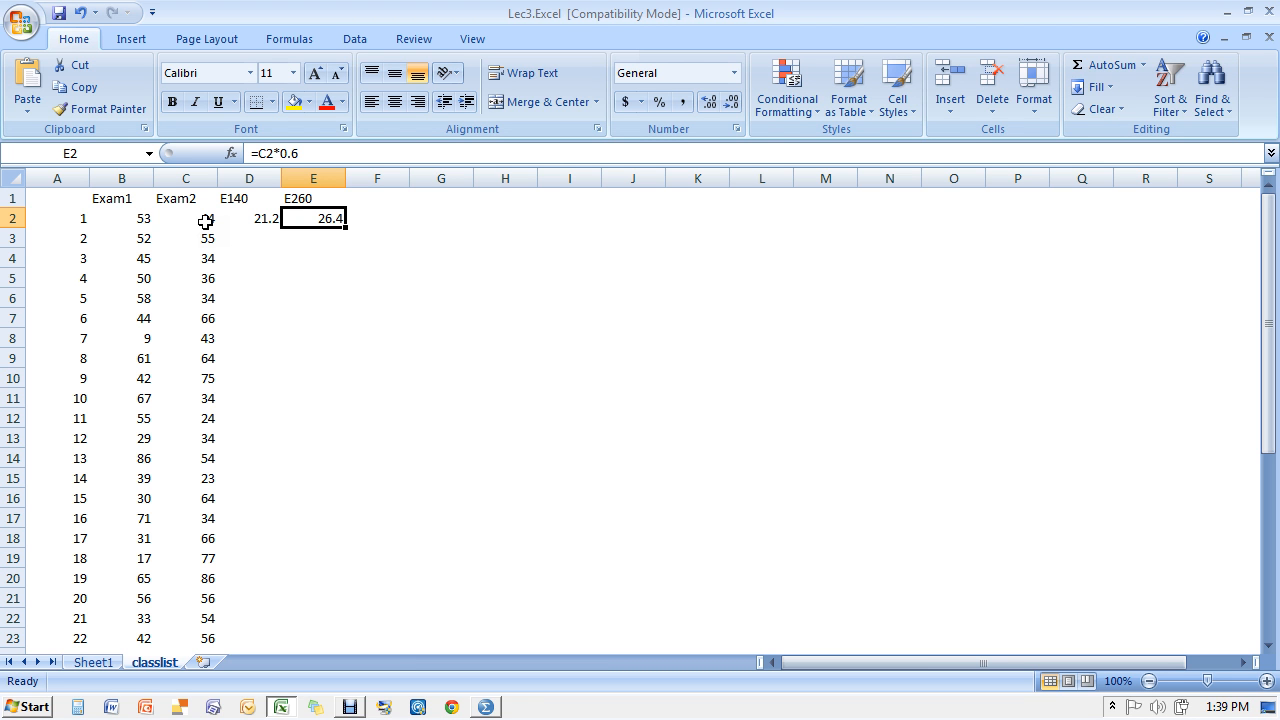
pyautogui.press('Left')
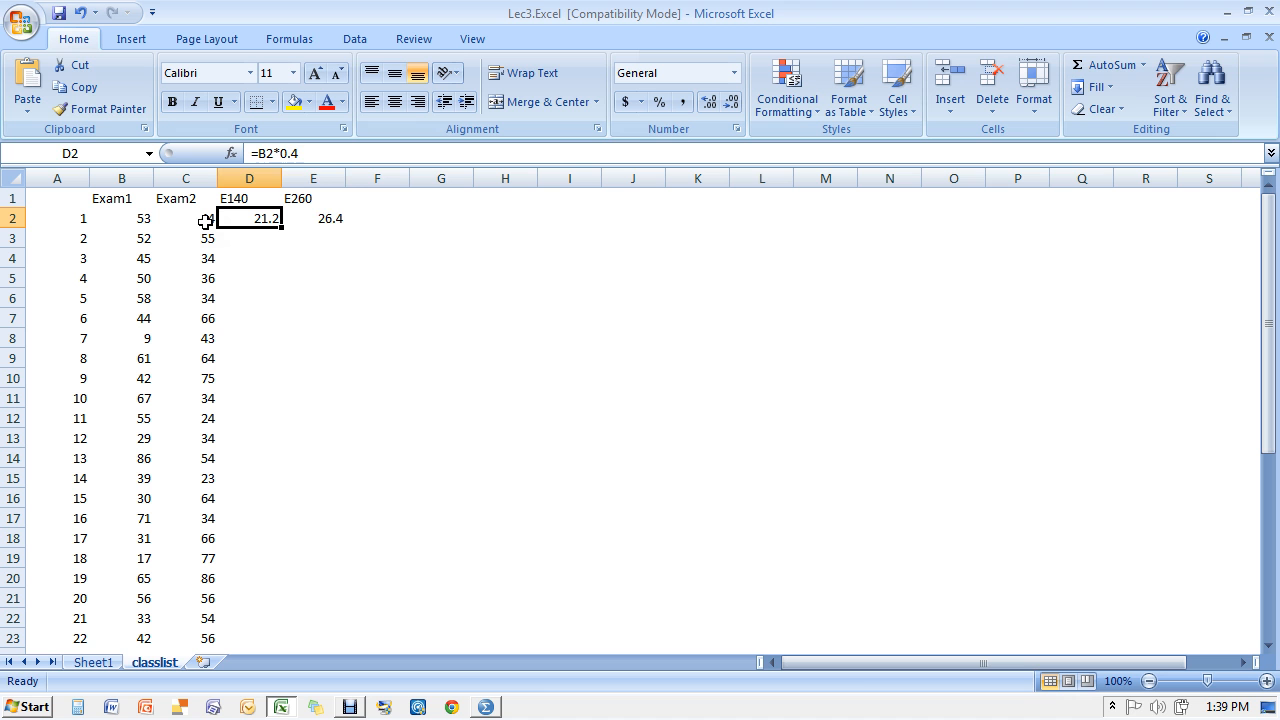
pyautogui.hotkey('shift', 'Right')
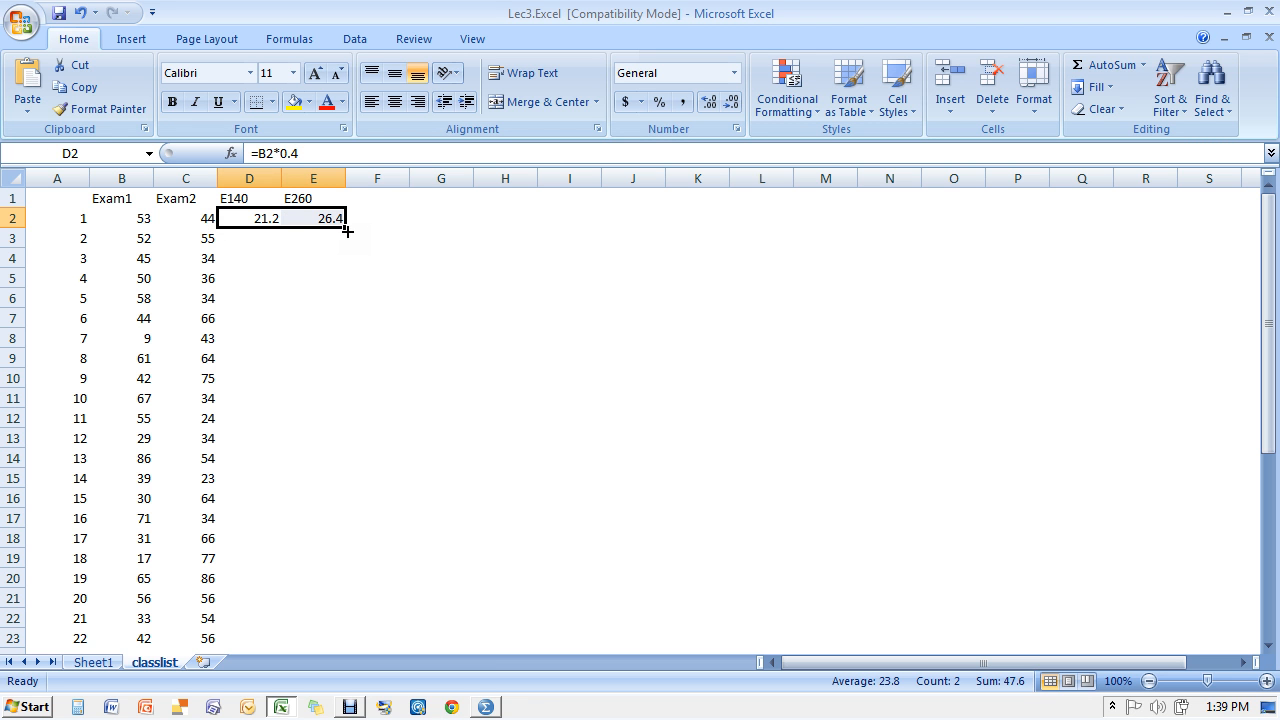
pyautogui.moveTo(347, 229); pyautogui.dragTo(379, 564)
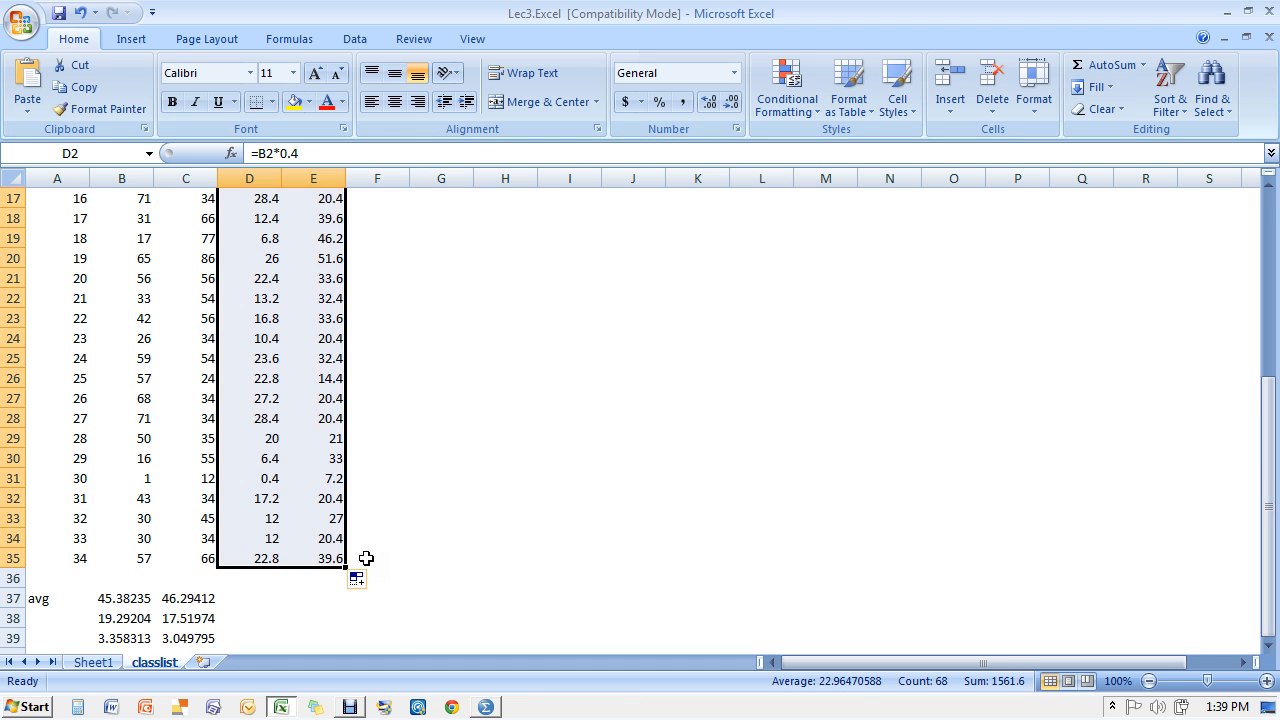
pyautogui.click(355, 540)
pyautogui.click(340, 552)
pyautogui.click(251, 543)
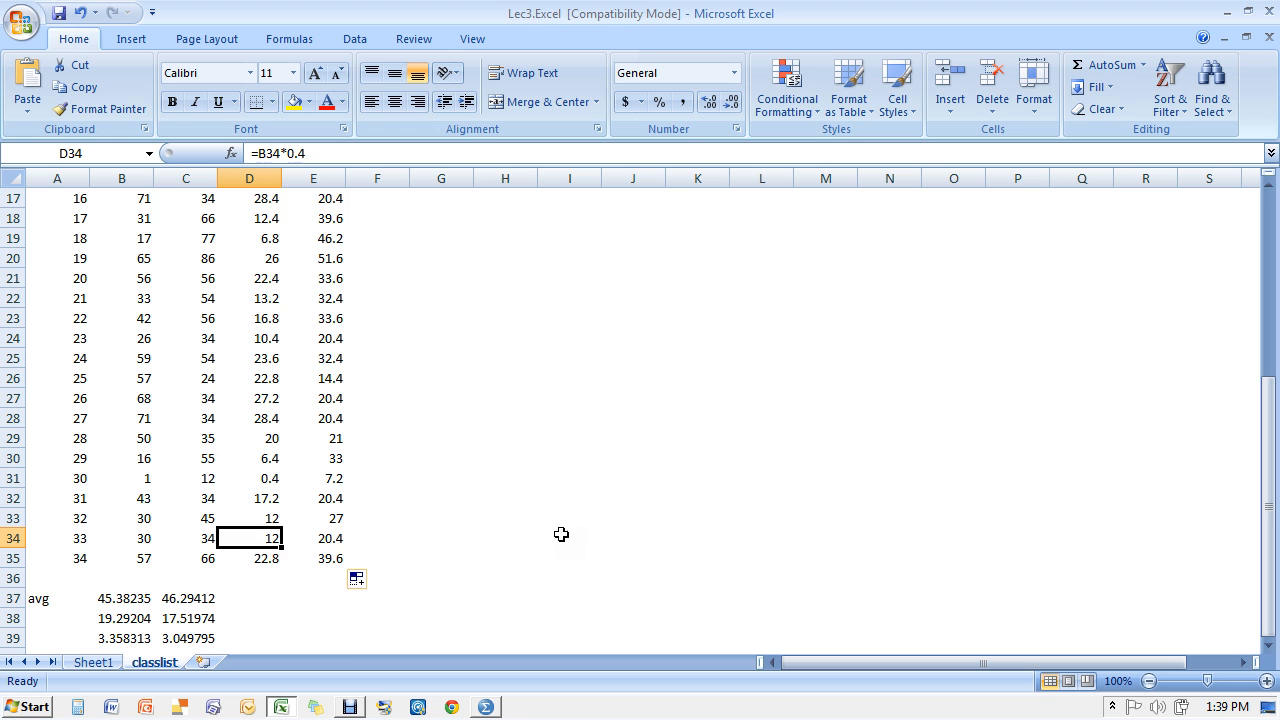
# Enter the column heading "Etotal" in F1, next to the E260 heading
pyautogui.click(1259, 192)
pyautogui.click(373, 201)
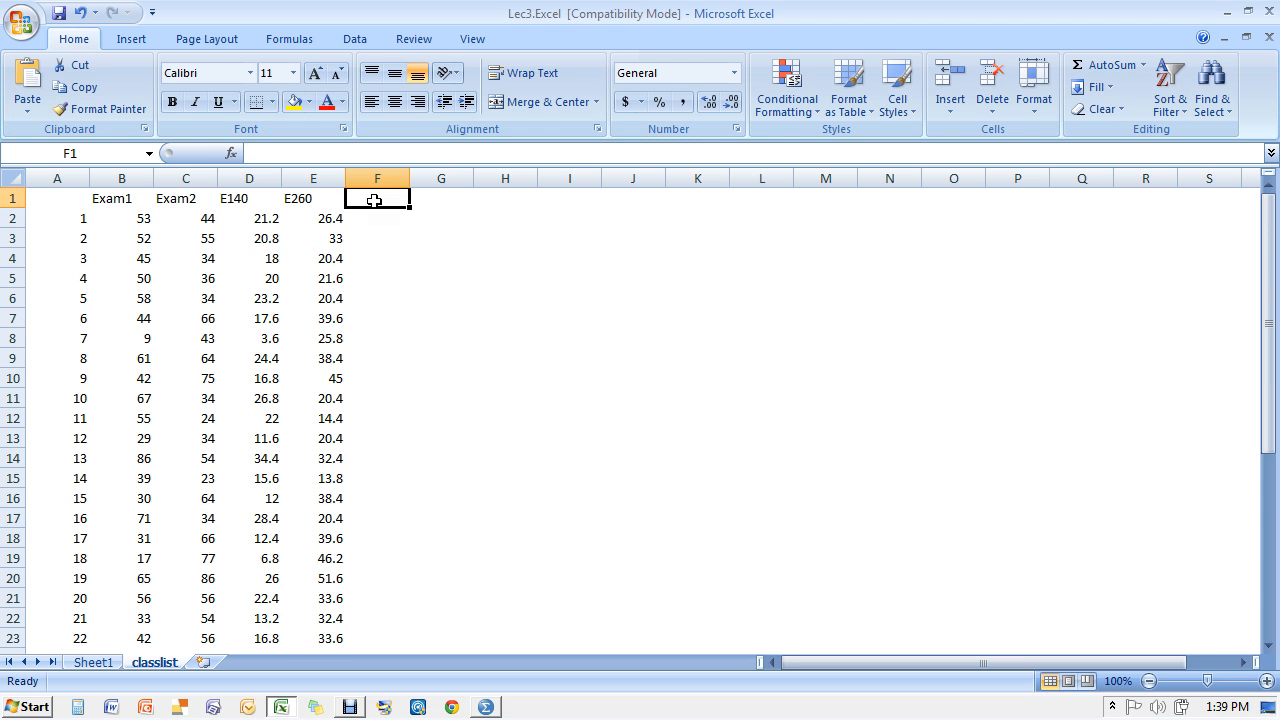
pyautogui.write('Etotal')
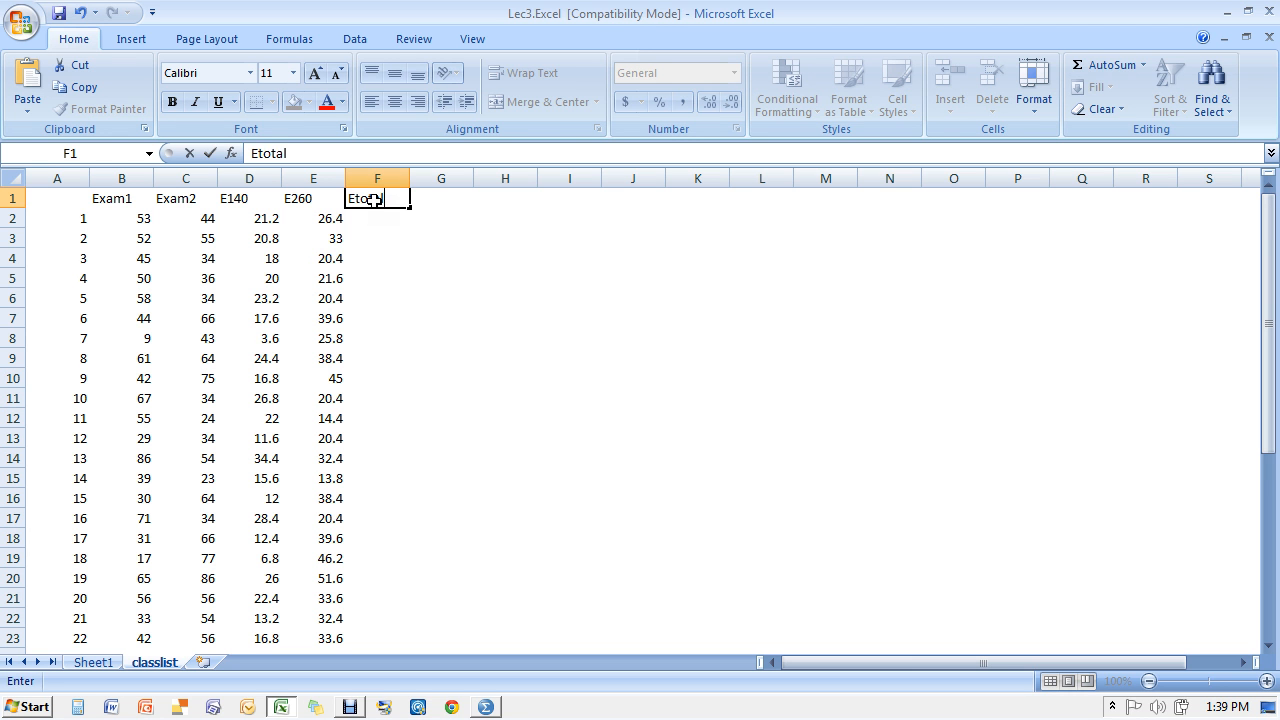
pyautogui.press('Return')
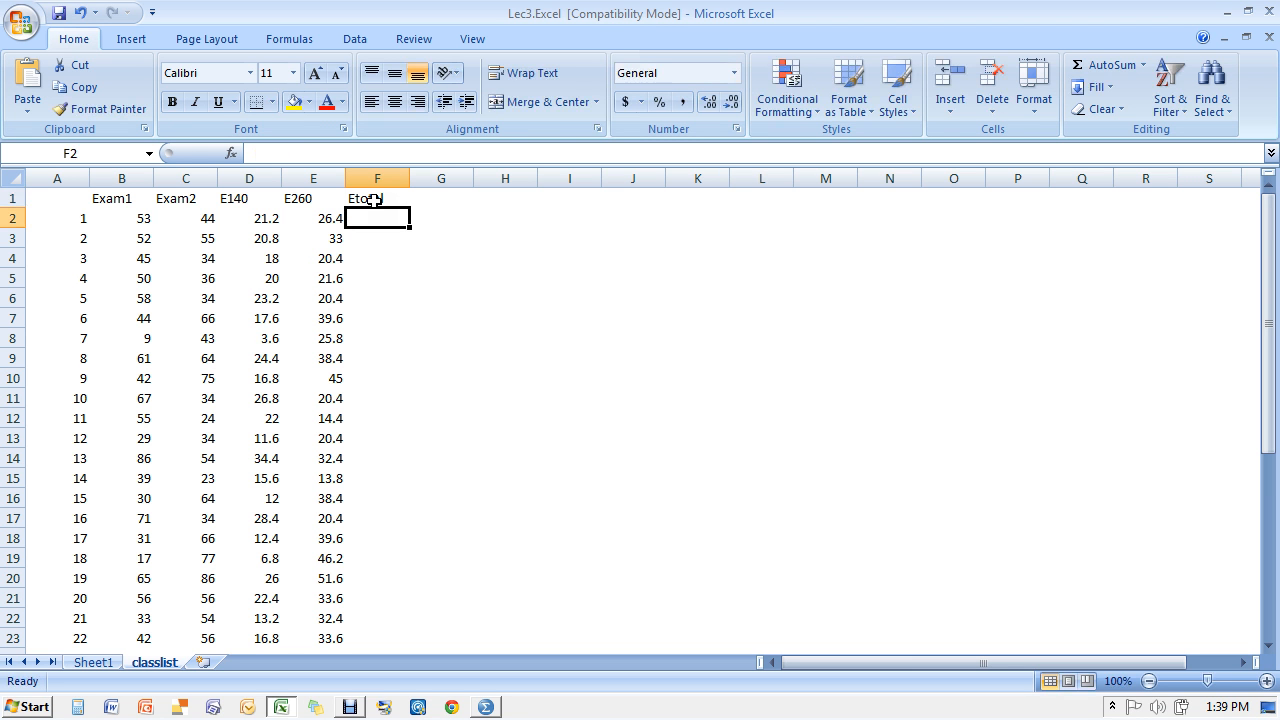
# Add the weighted scores D2 and E2 with a formula in F2 and fill it down to F35
pyautogui.write('=')
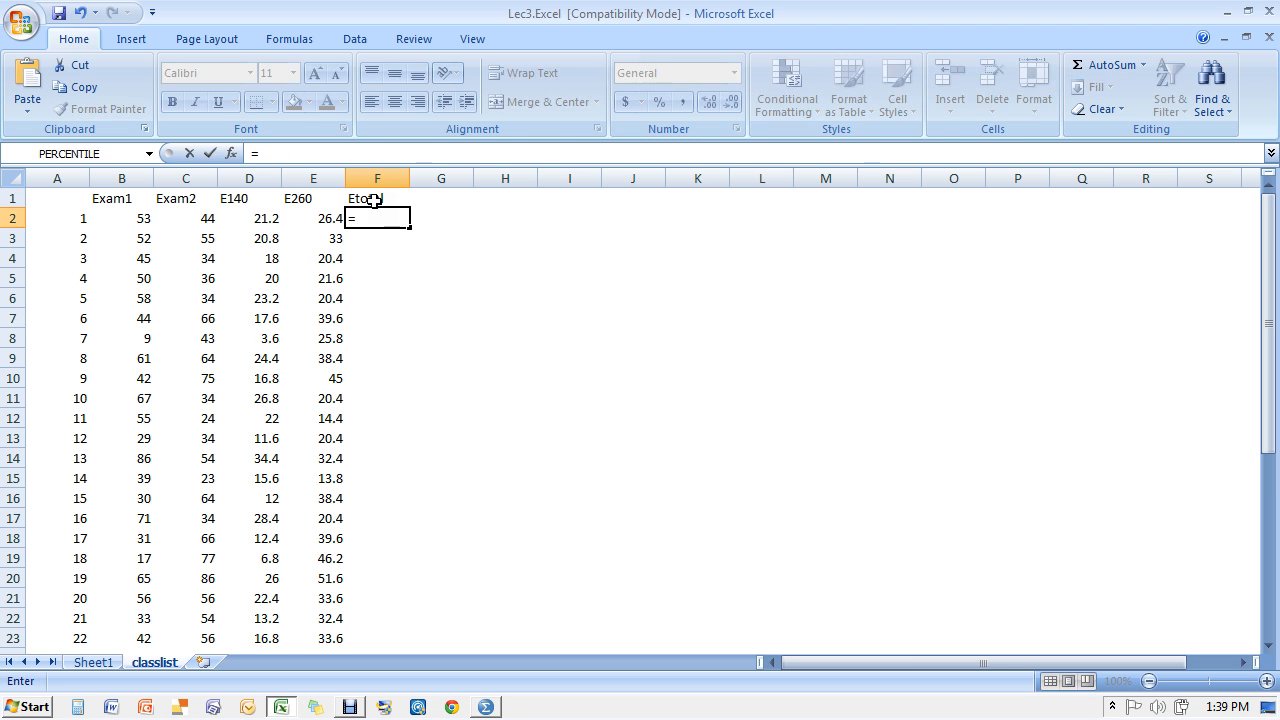
pyautogui.click(277, 211)
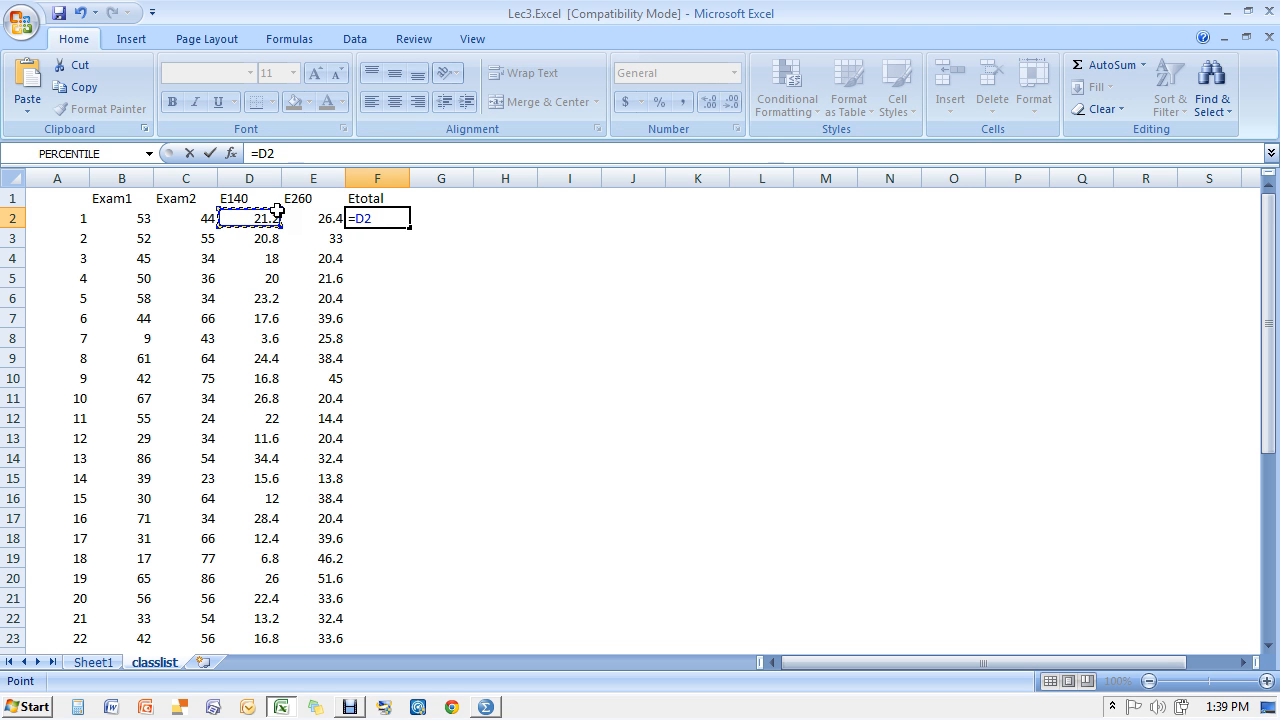
pyautogui.write('+')
pyautogui.click(310, 217)
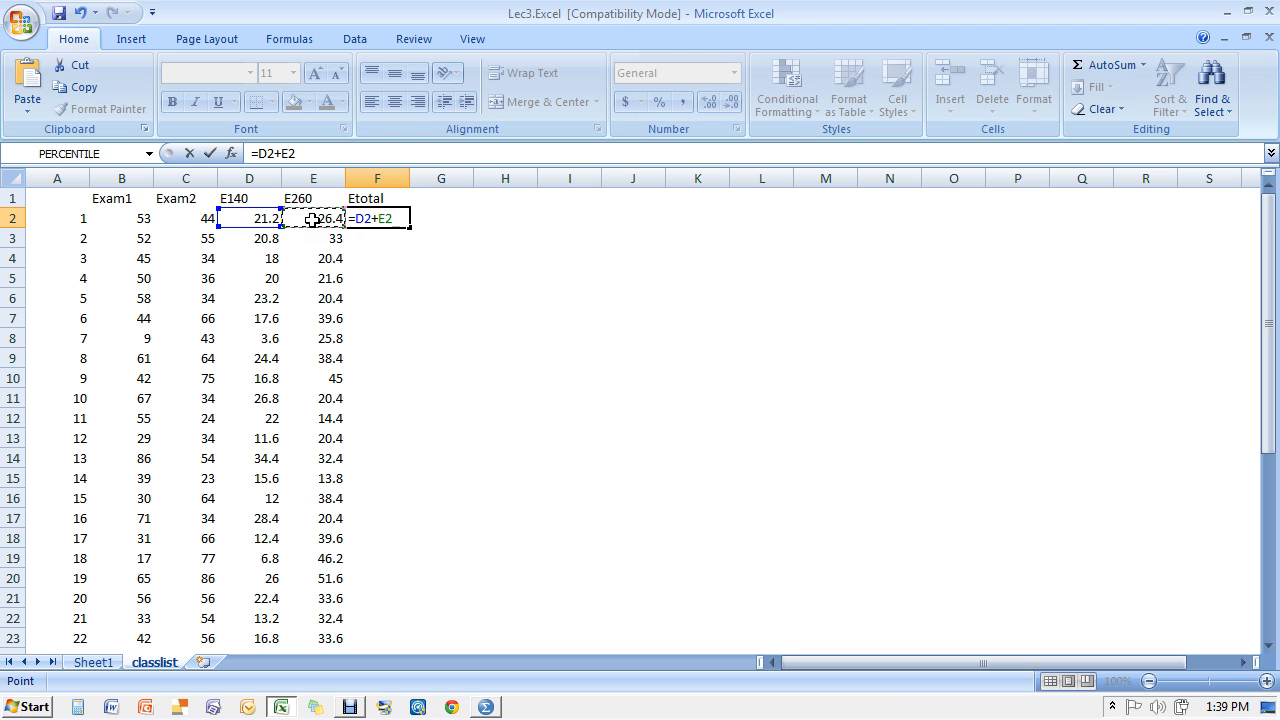
pyautogui.press('Return')
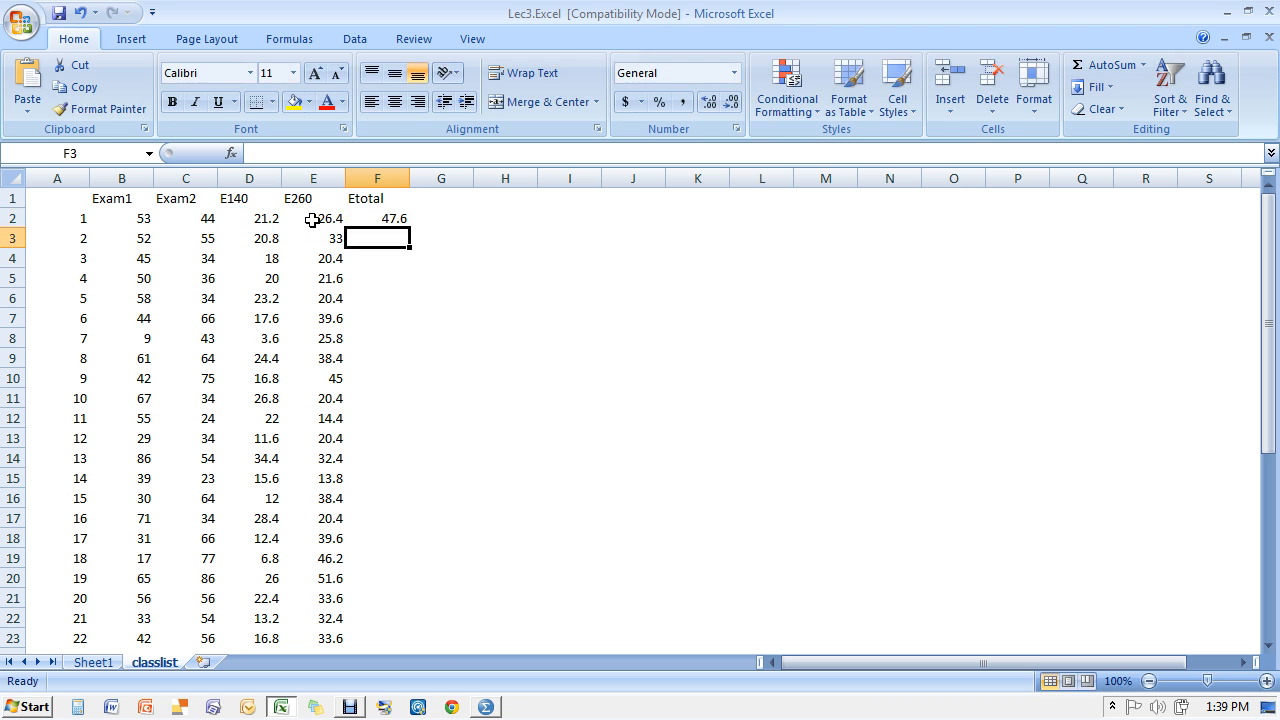
pyautogui.click(400, 220)
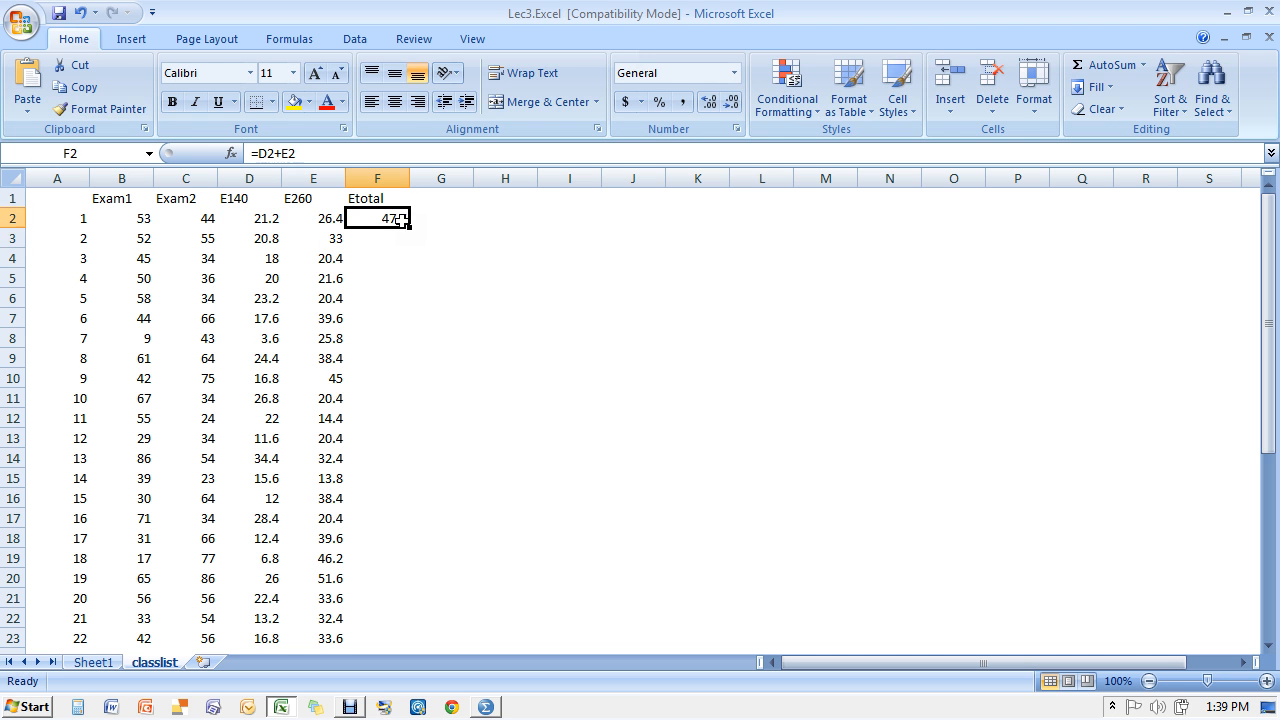
pyautogui.moveTo(409, 227); pyautogui.dragTo(423, 549)
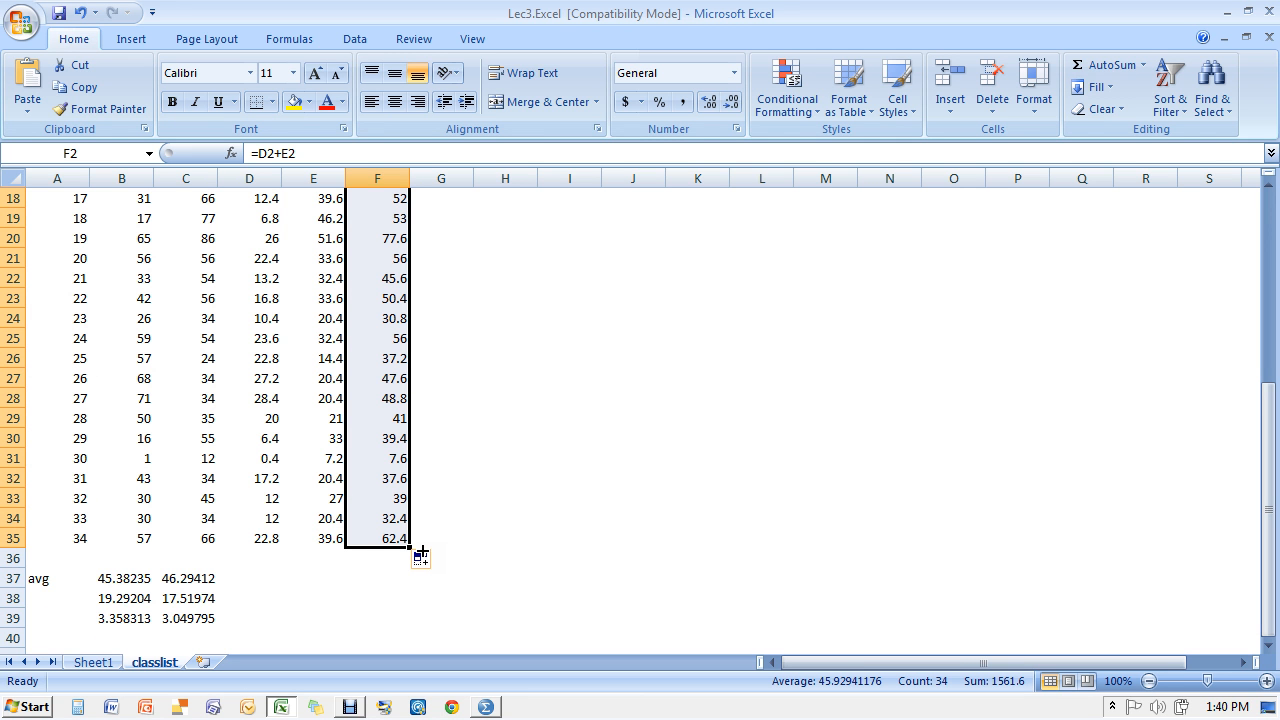
# Fill the Exam2 statistics formulas in C37:C39 across to F37:F39 and check the copied average formulas in row 37
pyautogui.press('Up')
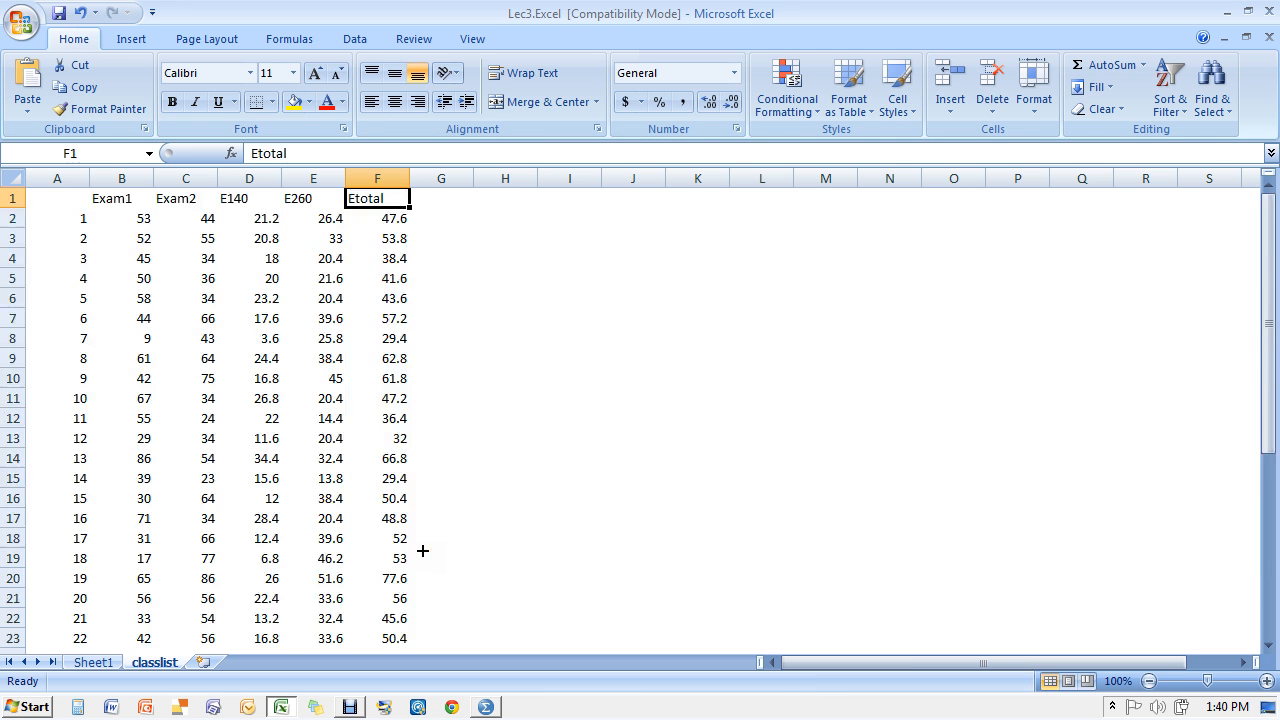
pyautogui.press('Right')
pyautogui.press('Down')
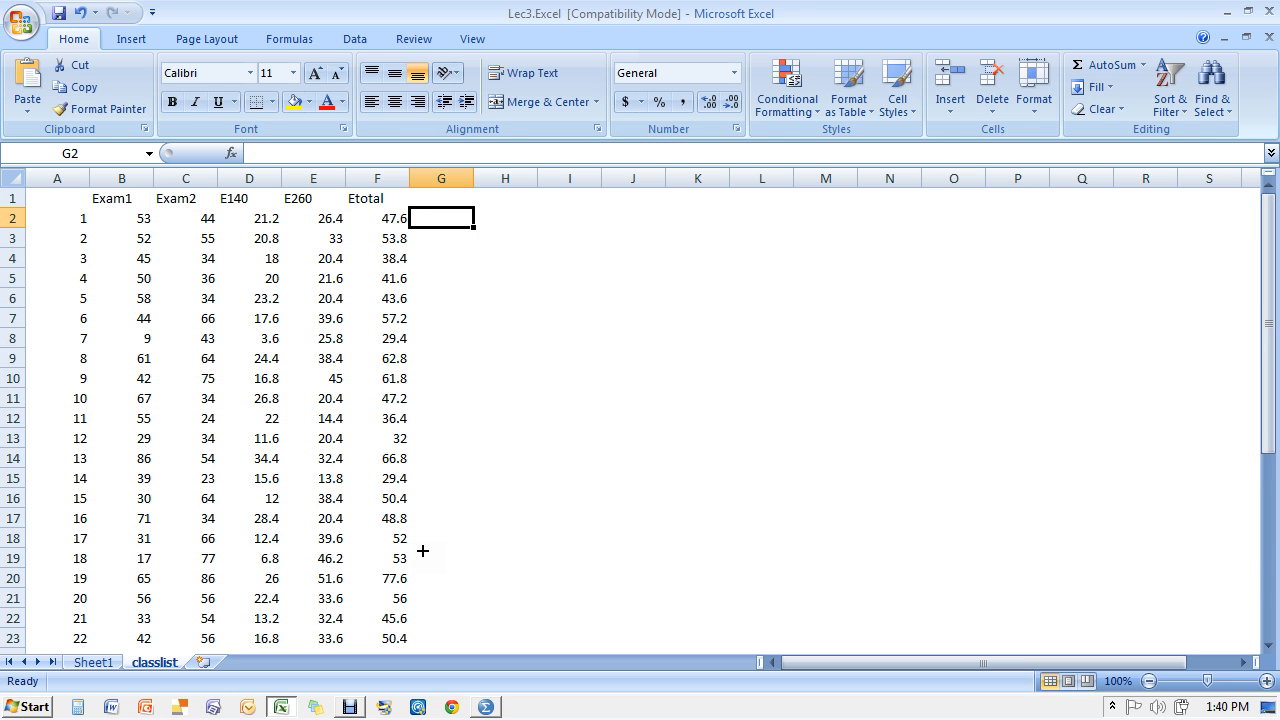
pyautogui.press('Down')
pyautogui.press('Down')
pyautogui.press('Down')
pyautogui.press('Down')
pyautogui.press('Down')
pyautogui.press('Down')
pyautogui.press('Down')
pyautogui.press('Down')
pyautogui.press('Down')
pyautogui.press('Down')
pyautogui.press('Down')
pyautogui.press('Down')
pyautogui.press('Down')
pyautogui.press('Down')
pyautogui.press('Down')
pyautogui.press('Down')
pyautogui.press('Down')
pyautogui.press('Down')
pyautogui.press('Down')
pyautogui.press('Down')
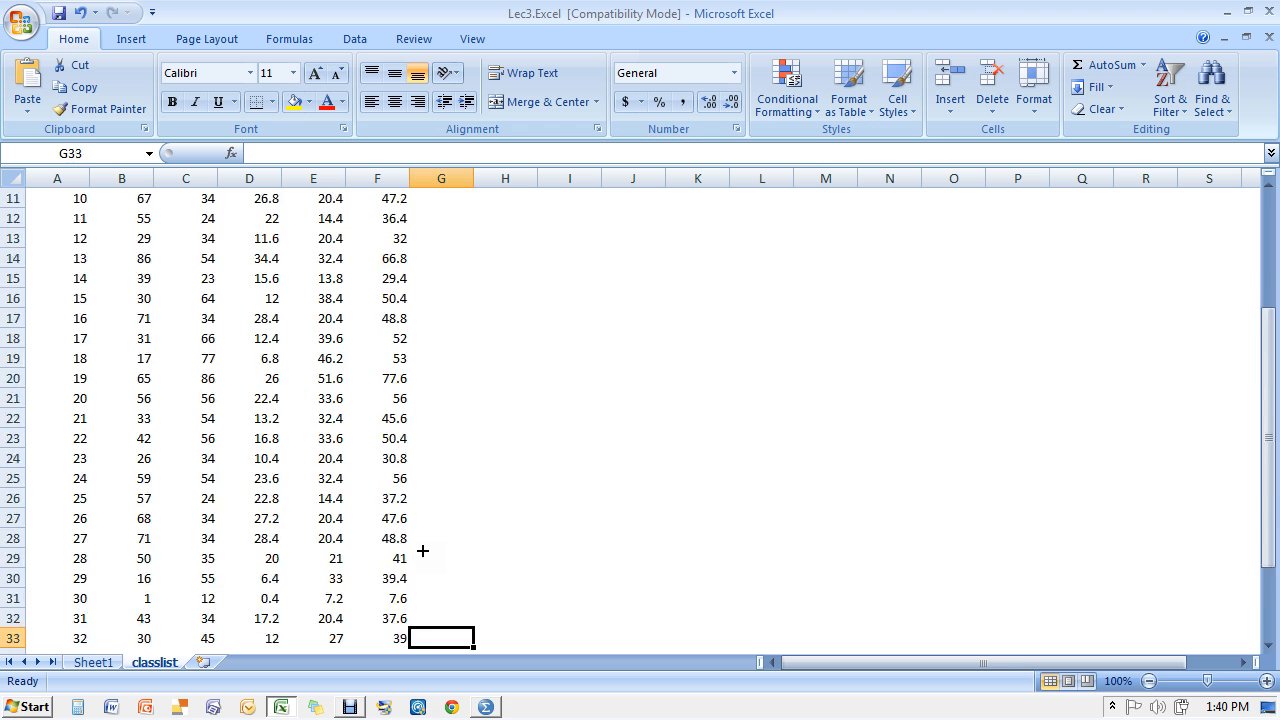
pyautogui.press('Up')
pyautogui.press('Up')
pyautogui.press('Up')
pyautogui.press('Up')
pyautogui.press('Up')
pyautogui.press('Up')
pyautogui.press('Up')
pyautogui.press('Left')
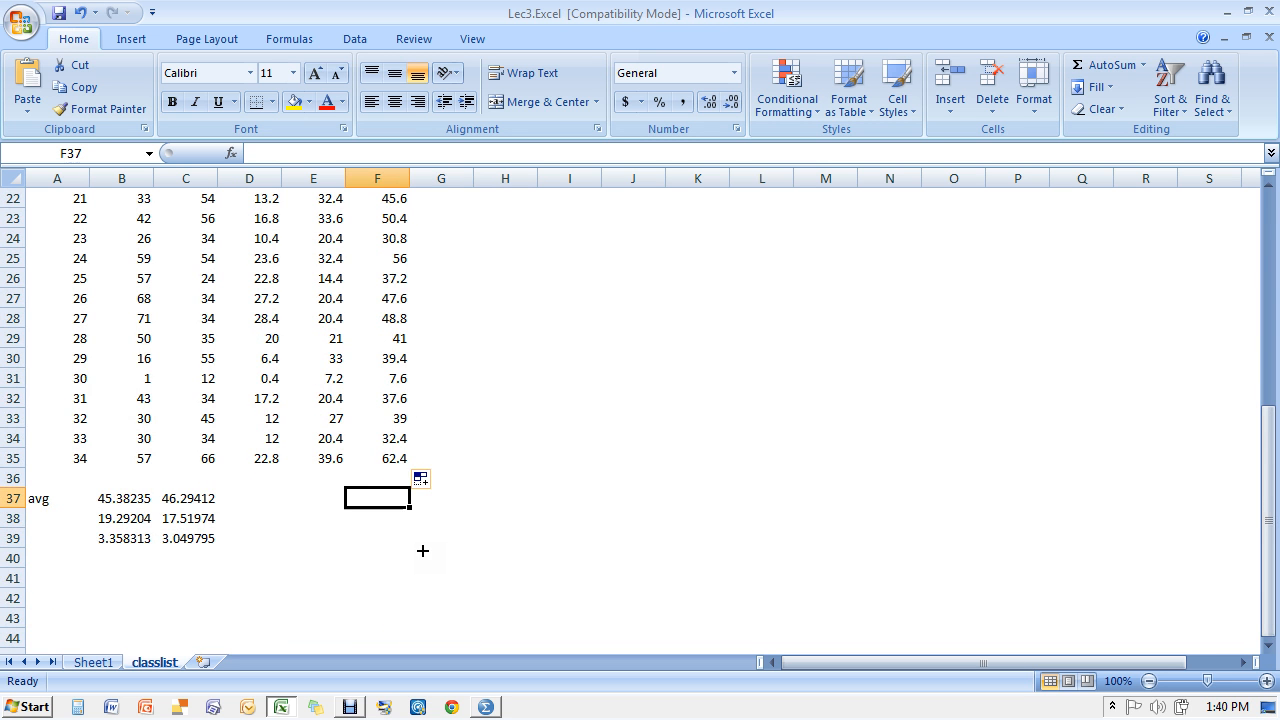
pyautogui.press('Up')
pyautogui.press('Down')
pyautogui.moveTo(212, 504); pyautogui.dragTo(440, 557)
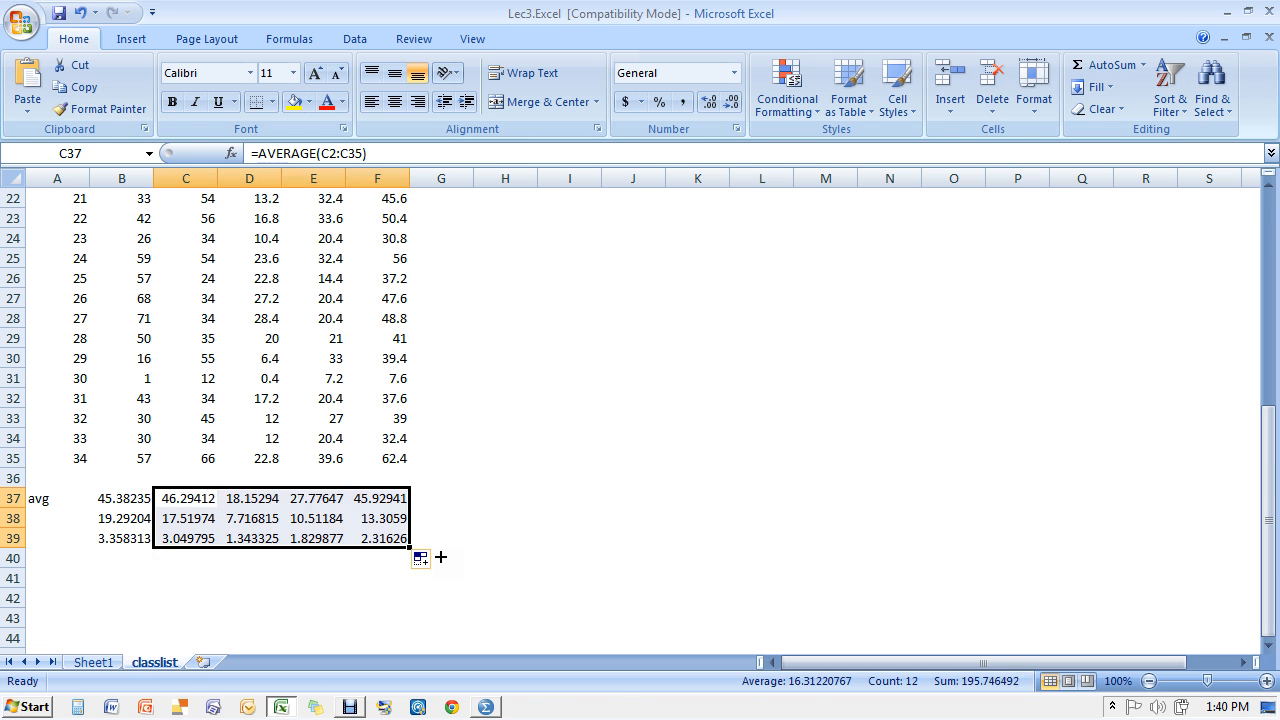
pyautogui.press('Up')
pyautogui.press('Down')
pyautogui.press('Right')
pyautogui.press('Right')
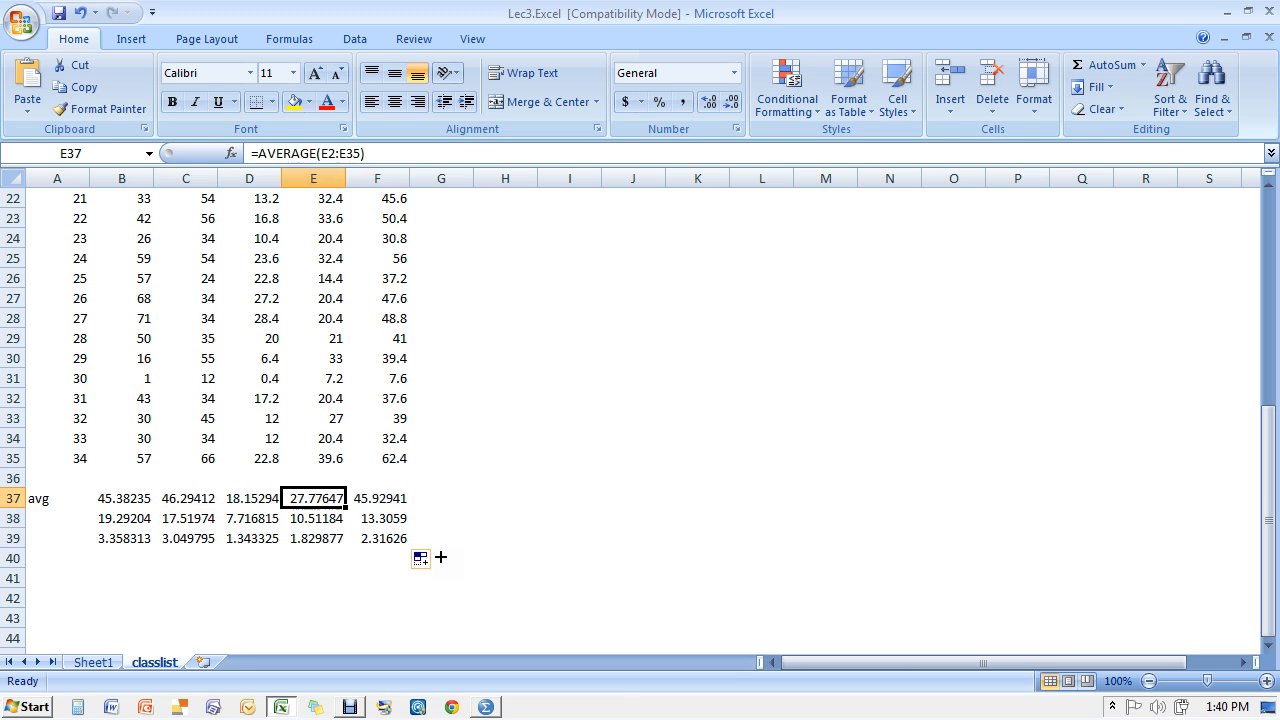
pyautogui.press('Right')
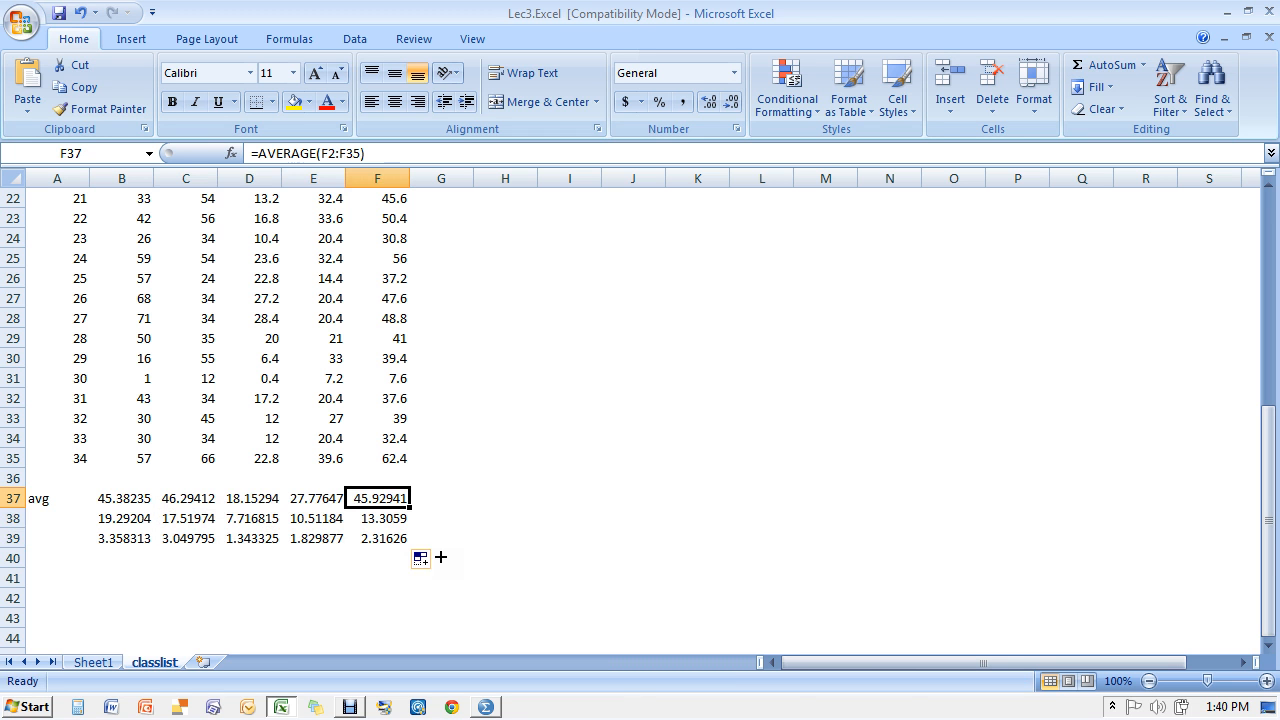
# Enter the formula =(F2-F37)/F38 in G2 to standardize the first student's total
pyautogui.press('pageup')
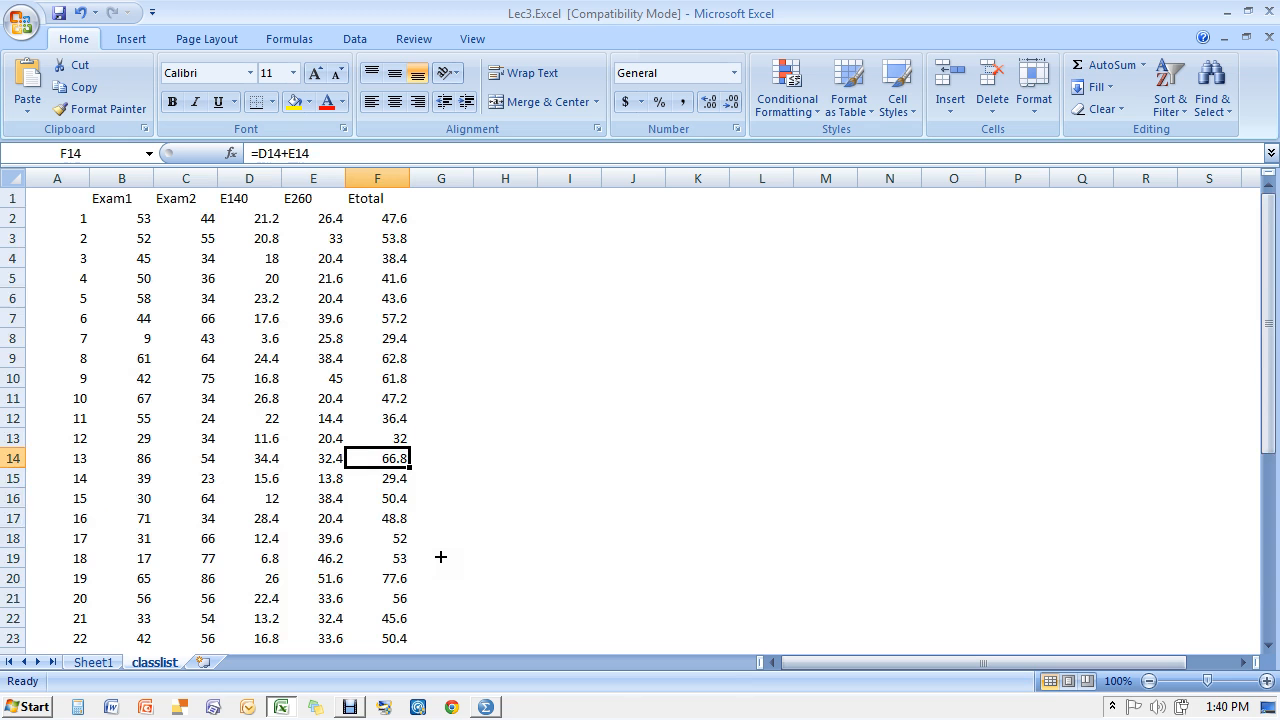
pyautogui.press('Up')
pyautogui.press('Up')
pyautogui.press('Up')
pyautogui.press('Up')
pyautogui.press('Up')
pyautogui.press('Up')
pyautogui.press('Up')
pyautogui.press('Up')
pyautogui.press('Up')
pyautogui.press('Up')
pyautogui.press('Up')
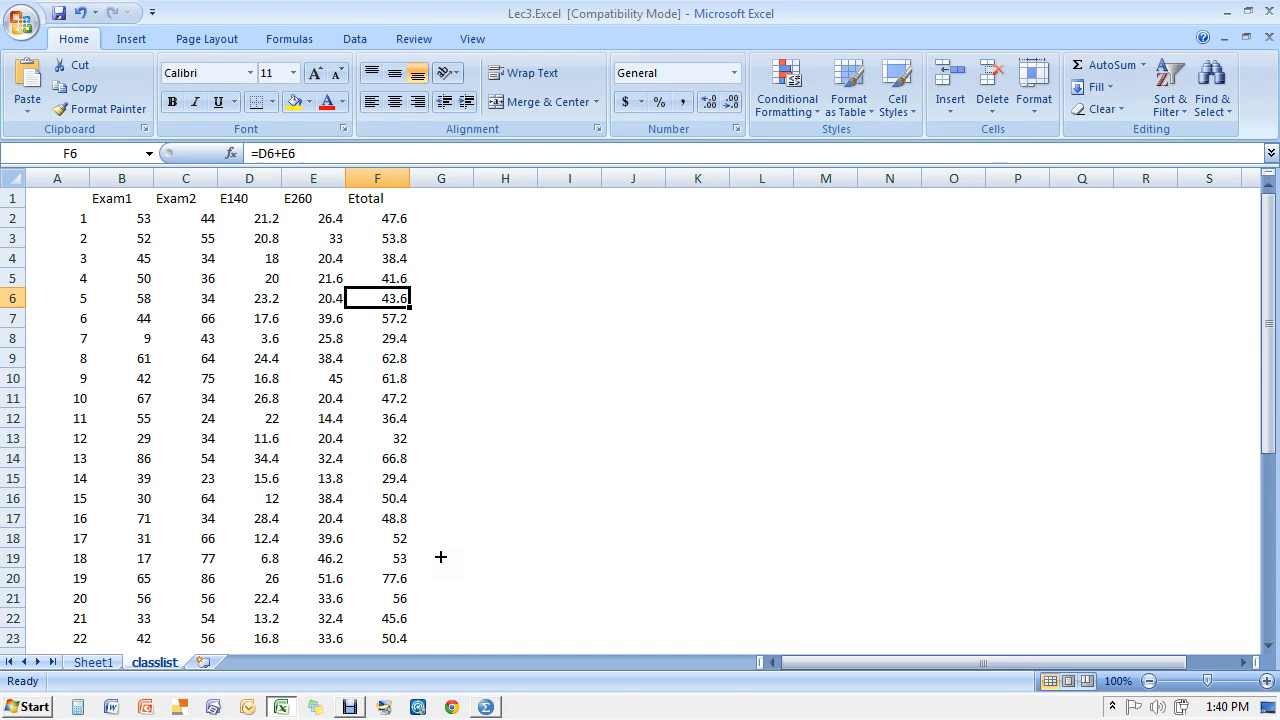
pyautogui.press('Up')
pyautogui.press('Right')
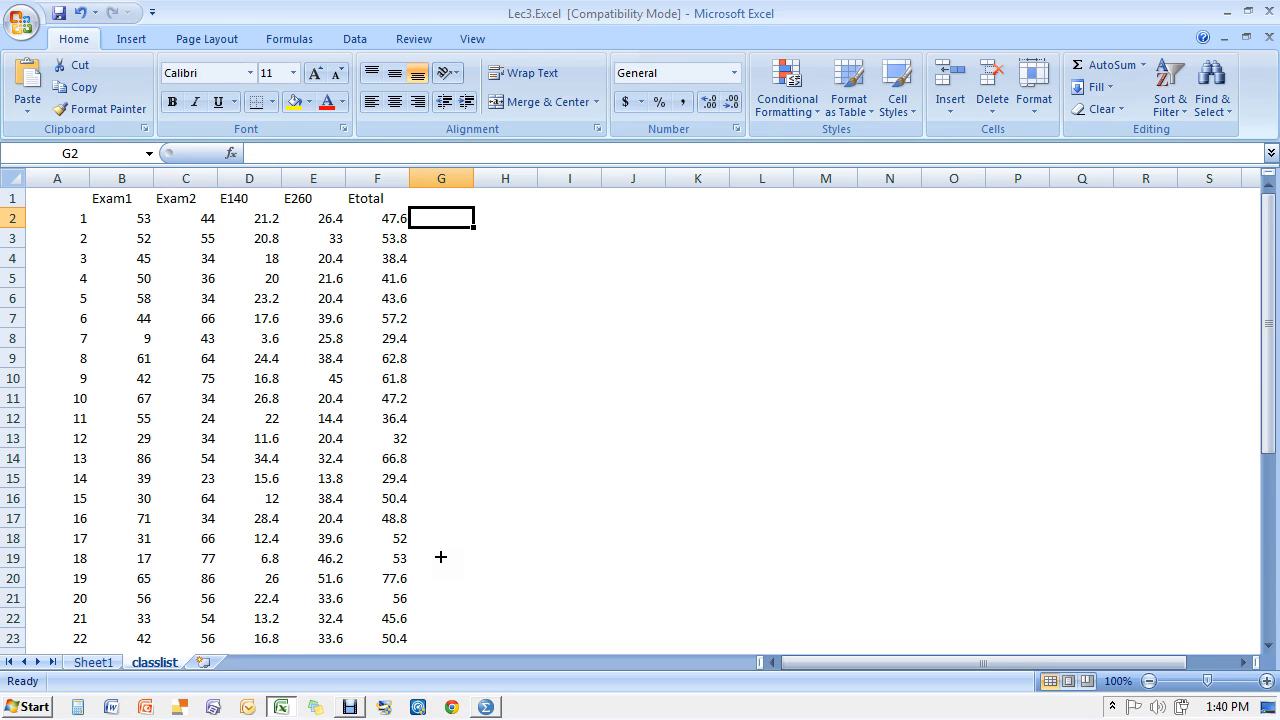
pyautogui.write('=')
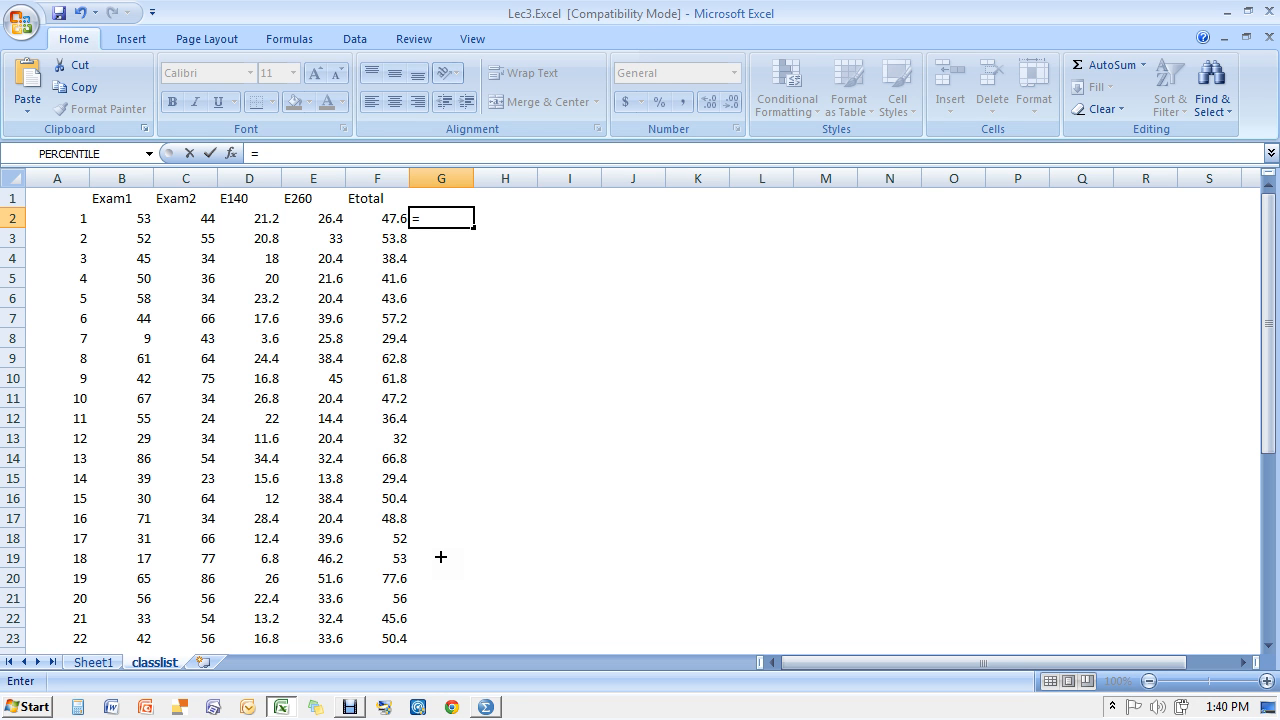
pyautogui.write('(')
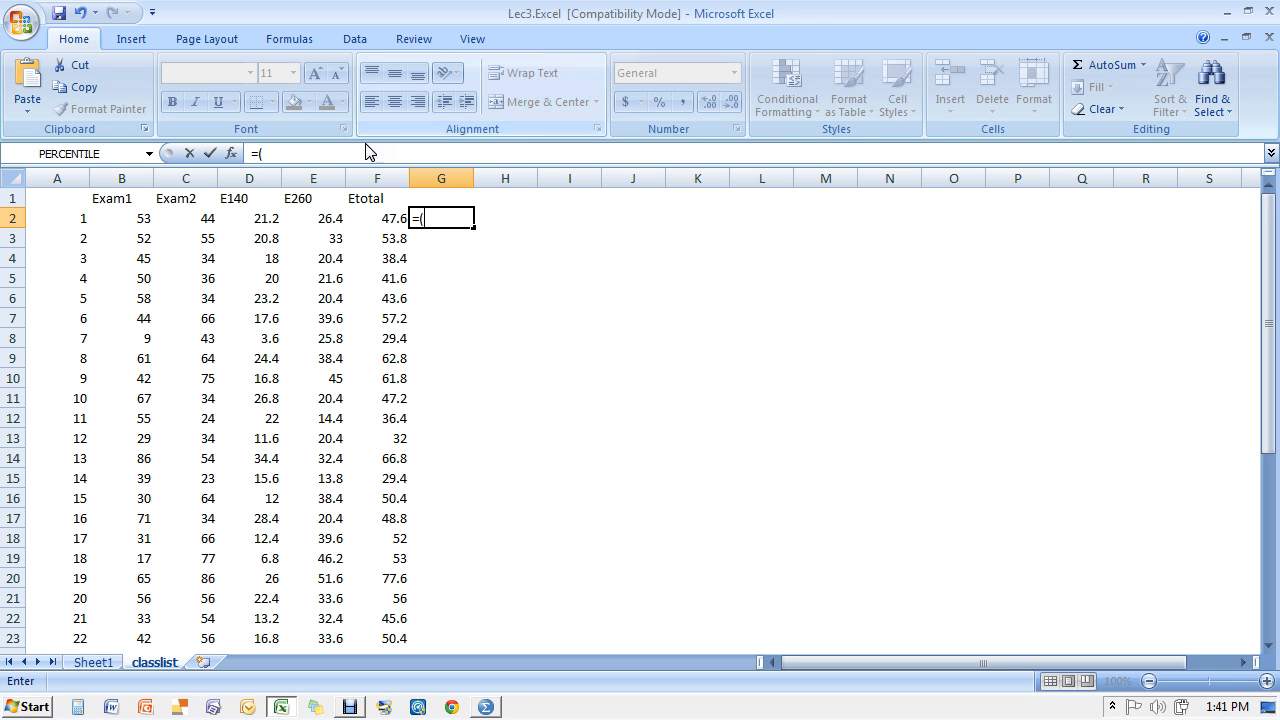
pyautogui.click(389, 216)
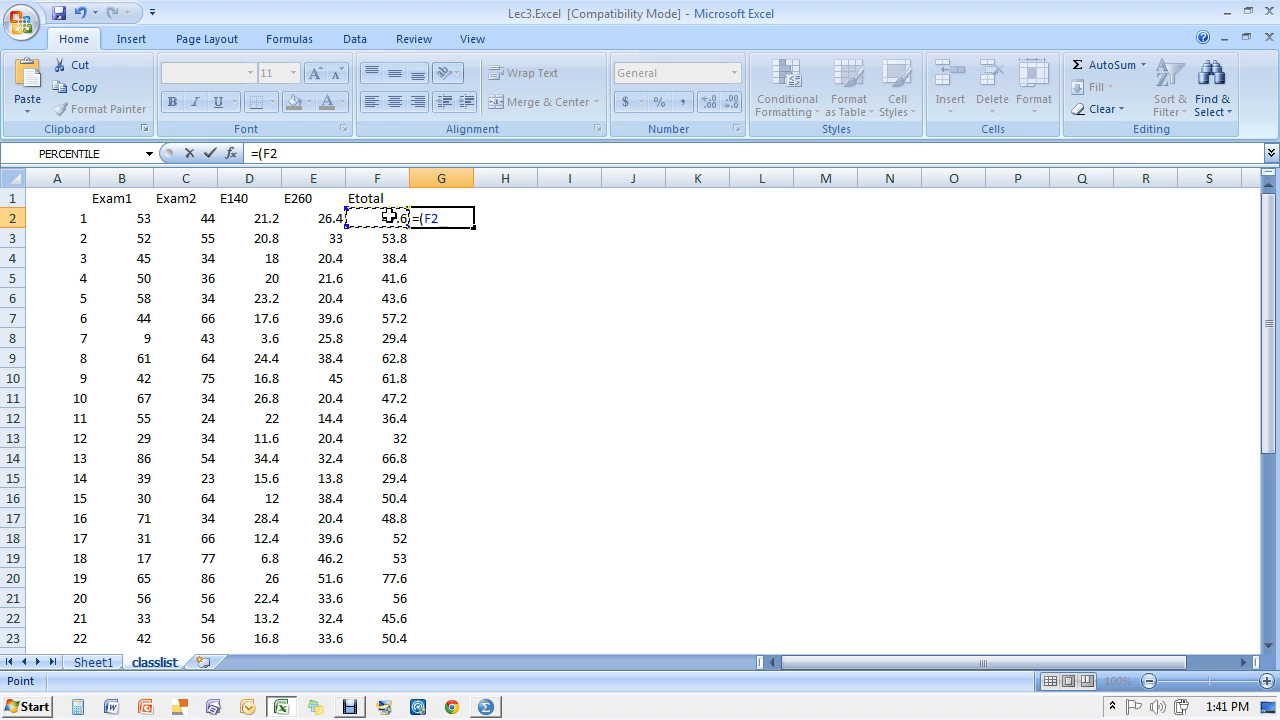
pyautogui.write('-')
pyautogui.click(1270, 560)
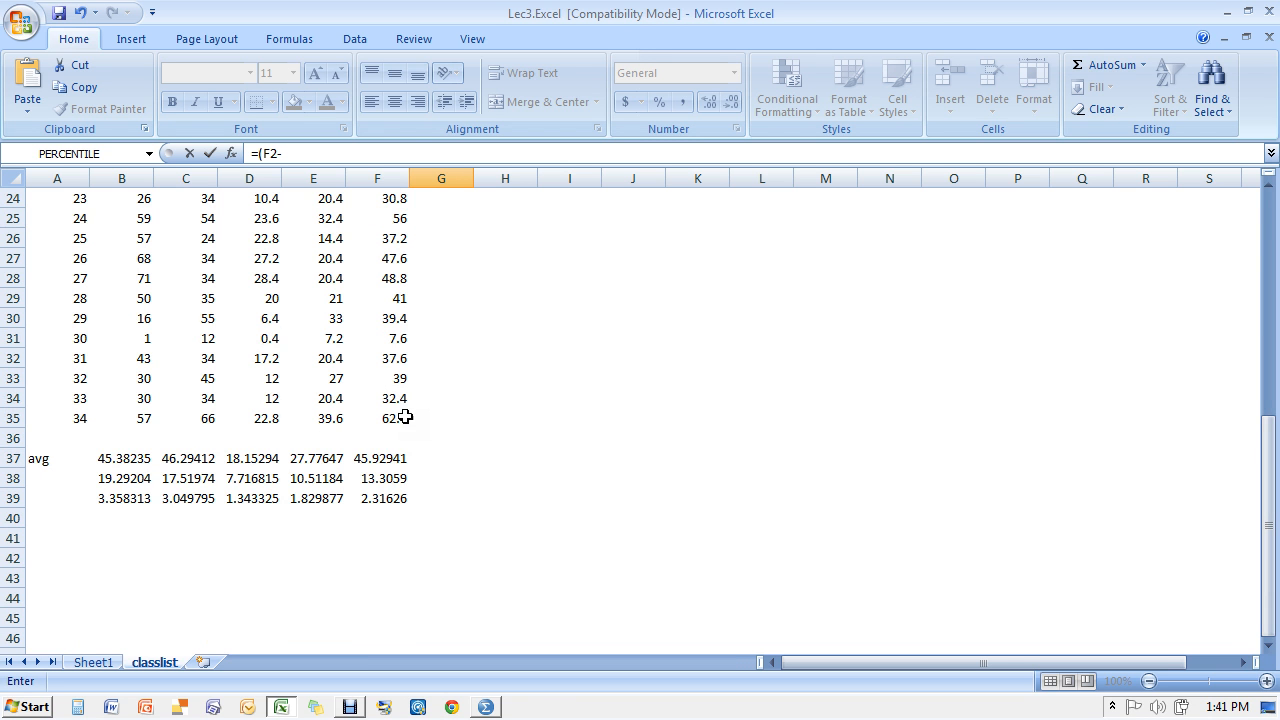
pyautogui.click(390, 456)
pyautogui.write(')/')
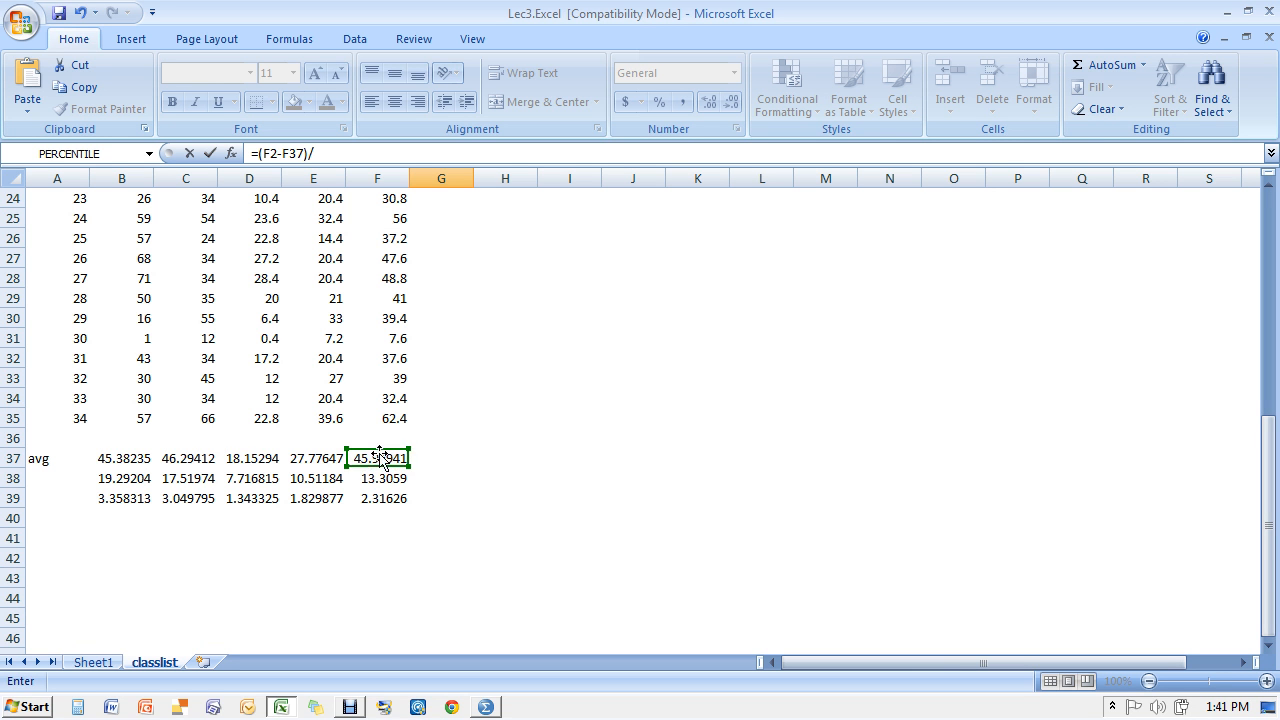
pyautogui.click(381, 480)
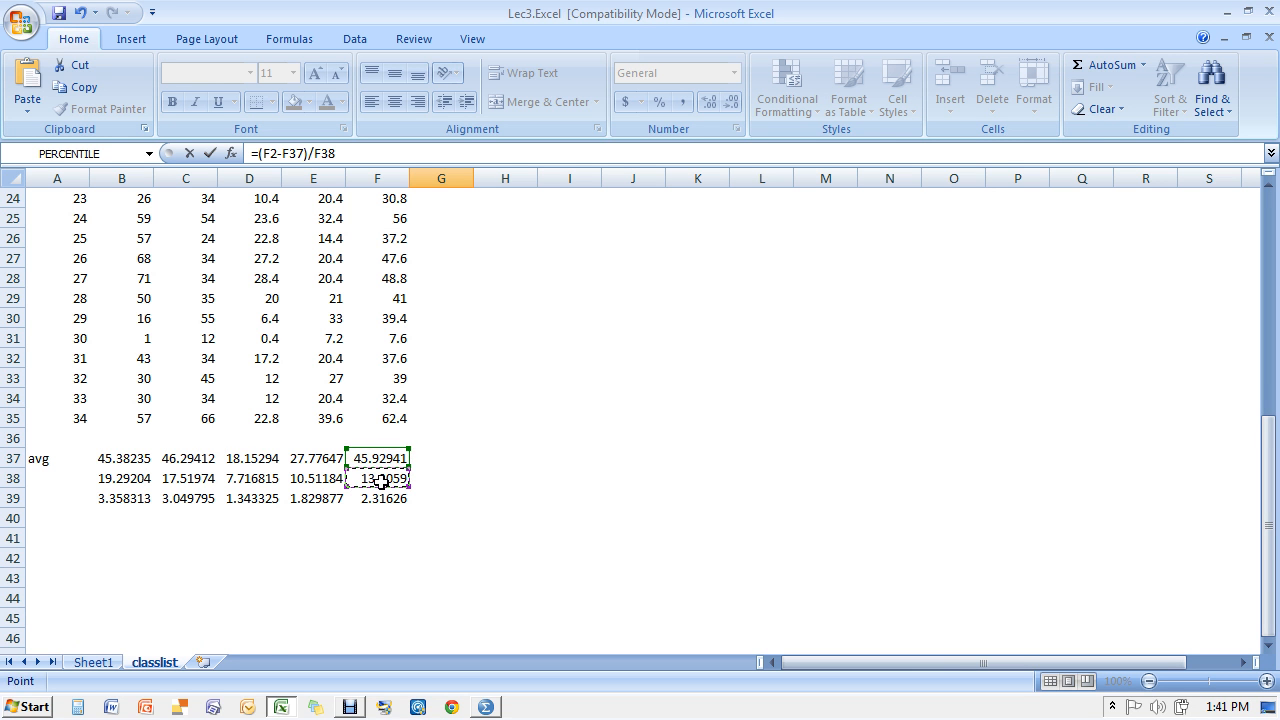
pyautogui.press('Return')
pyautogui.press('Up')
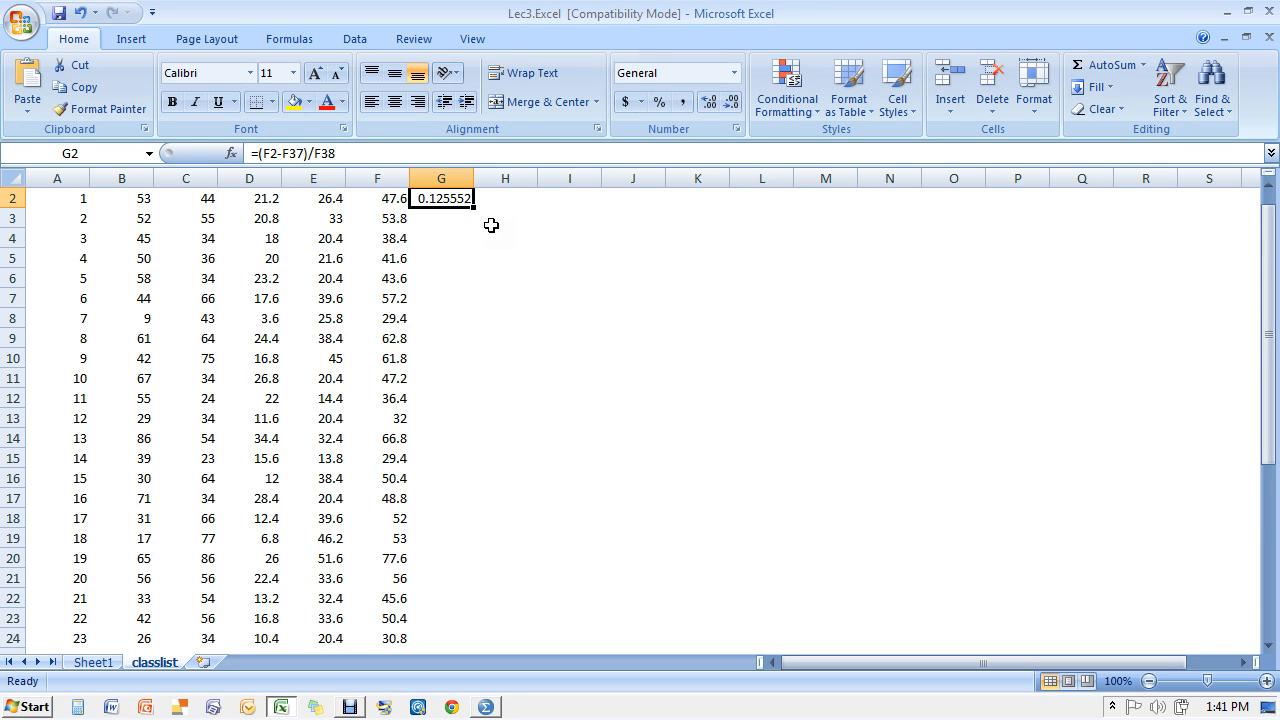
# Fill the G2 formula down to G35 and check the copied results from the top of the column
pyautogui.moveTo(474, 207); pyautogui.dragTo(534, 573)
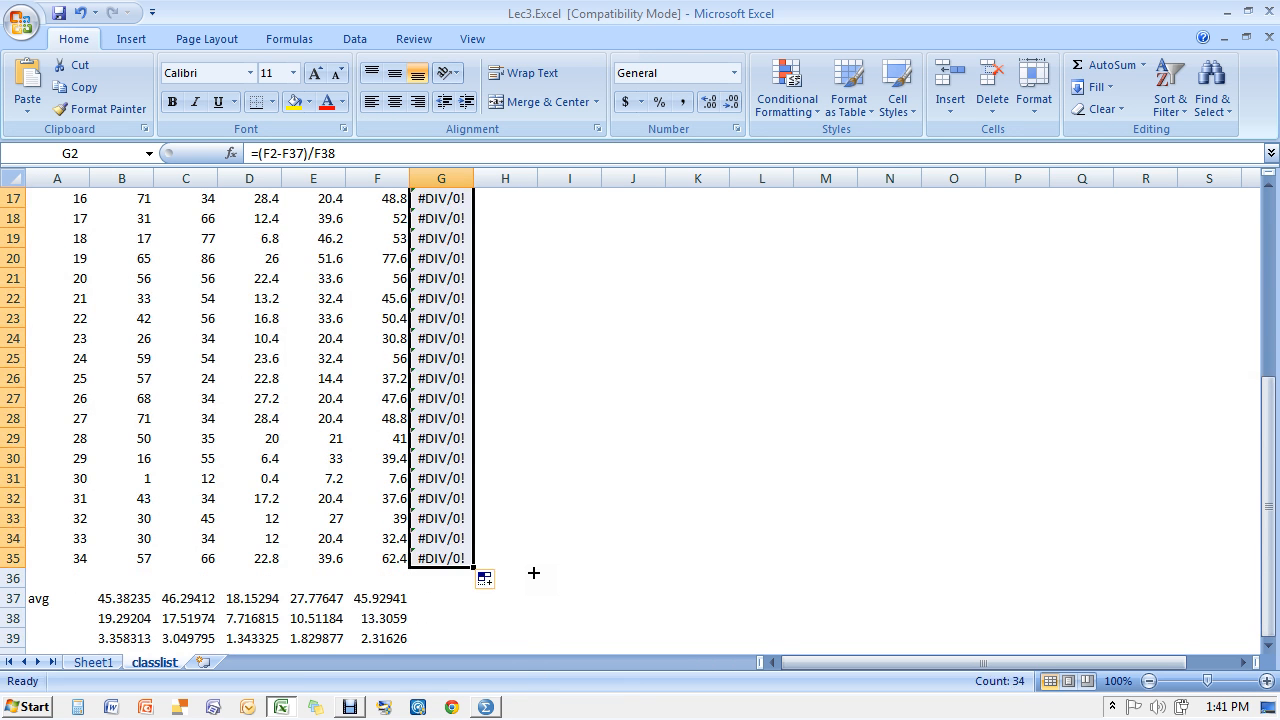
pyautogui.click(1268, 252)
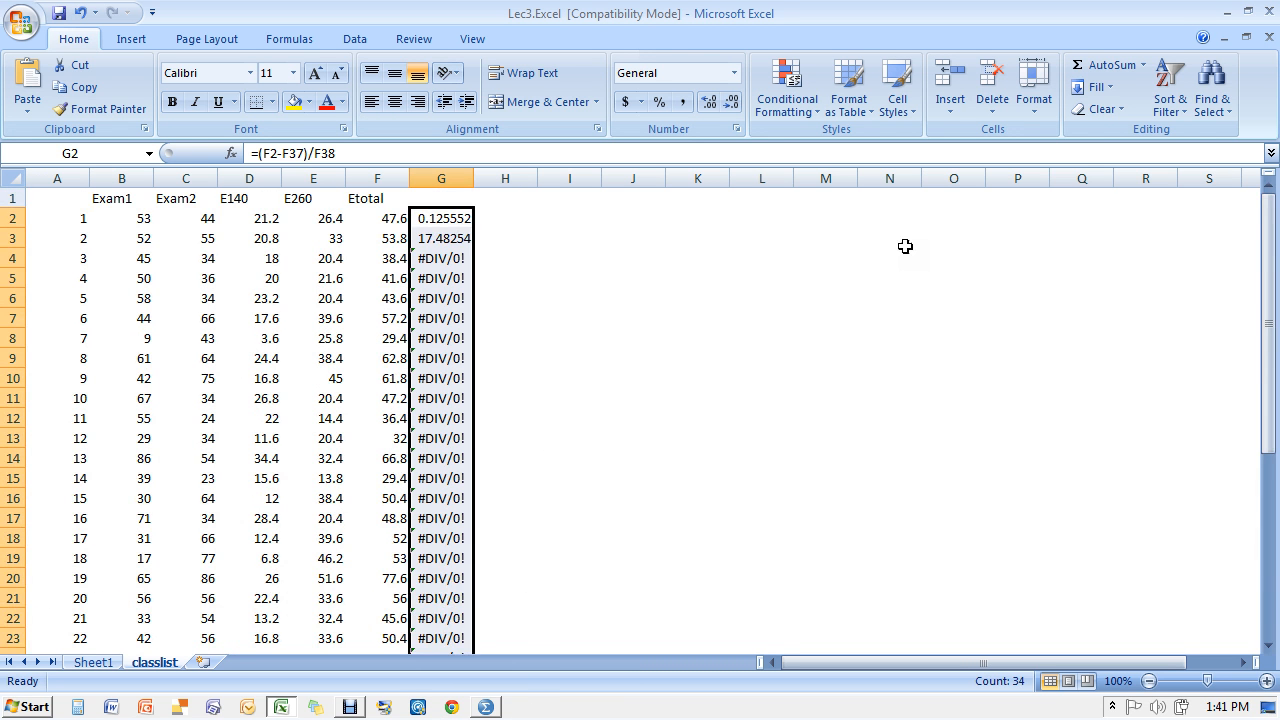
pyautogui.click(450, 217)
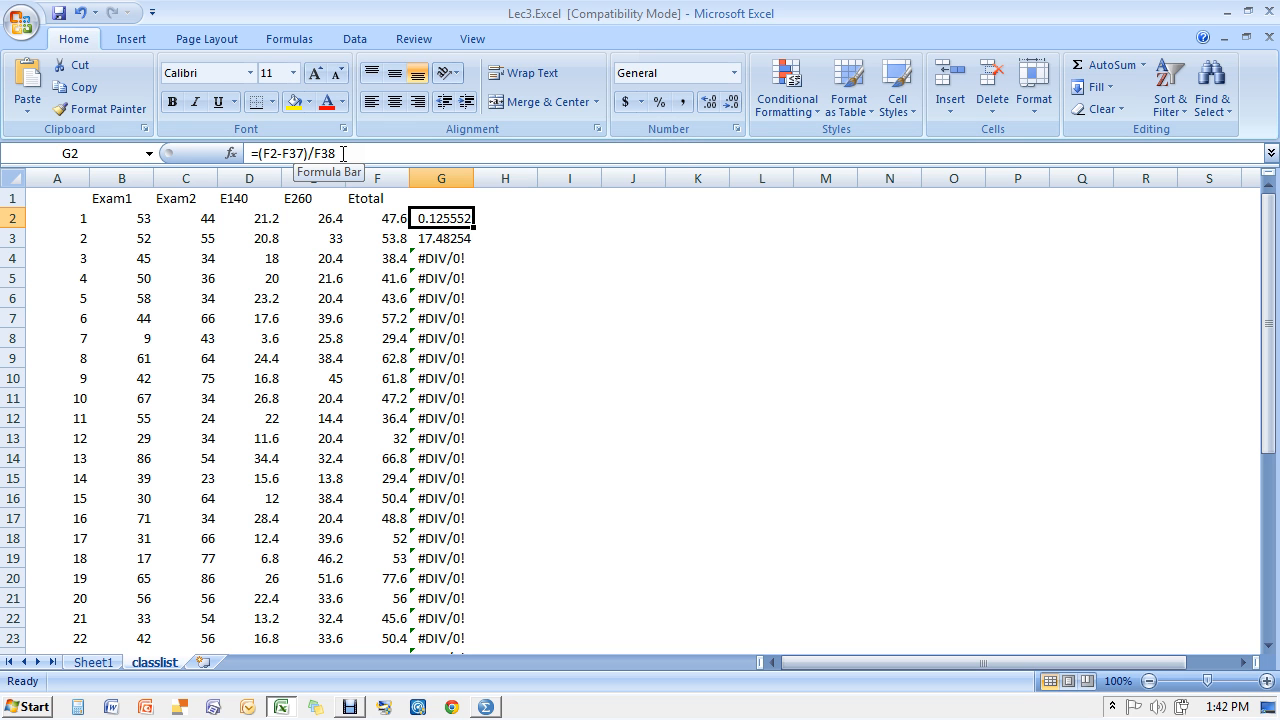
# Lock the rows of the average and standard deviation references in G2, making the formula =(F2-F$37)/F$38
pyautogui.click(293, 155)
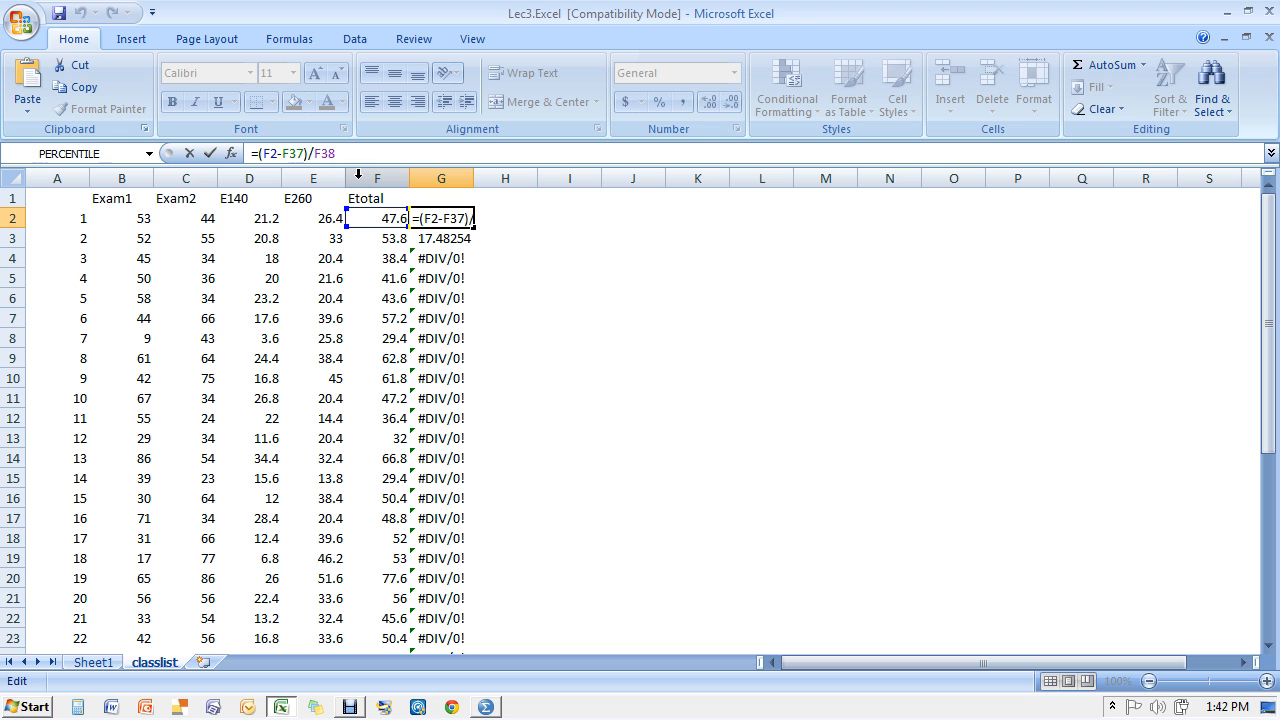
pyautogui.write('$')
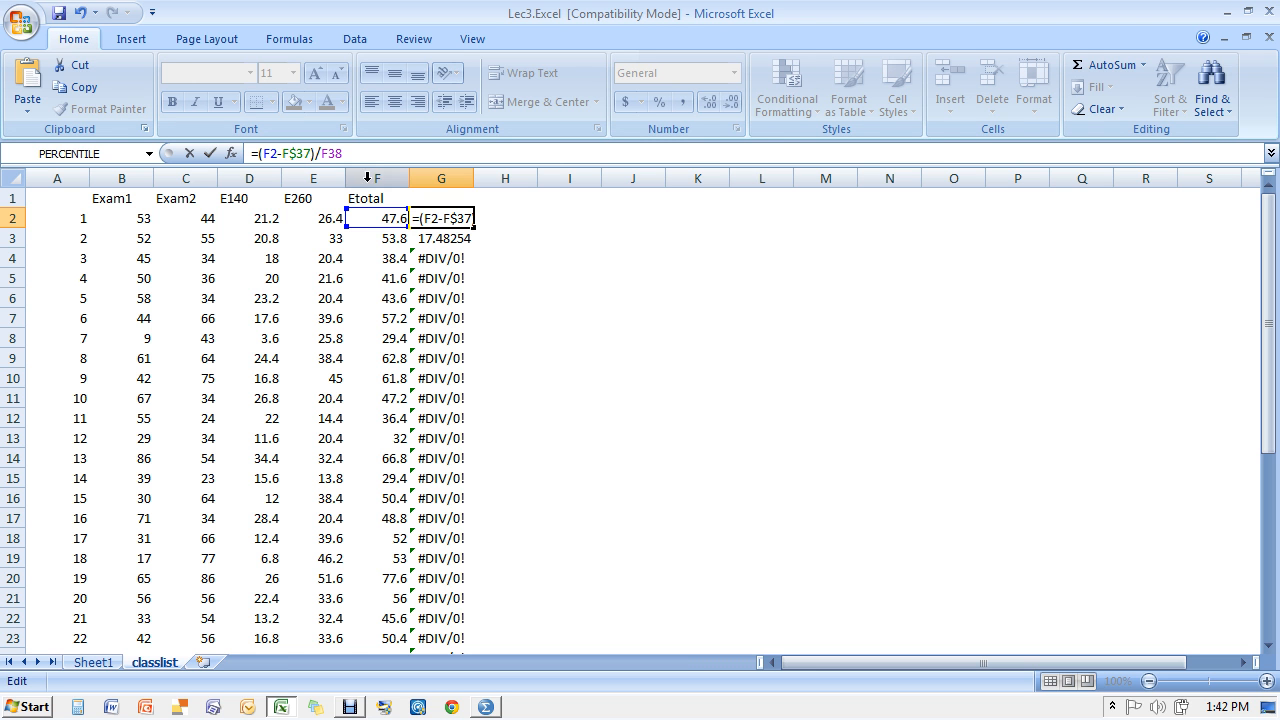
pyautogui.click(329, 150)
pyautogui.press('Return')
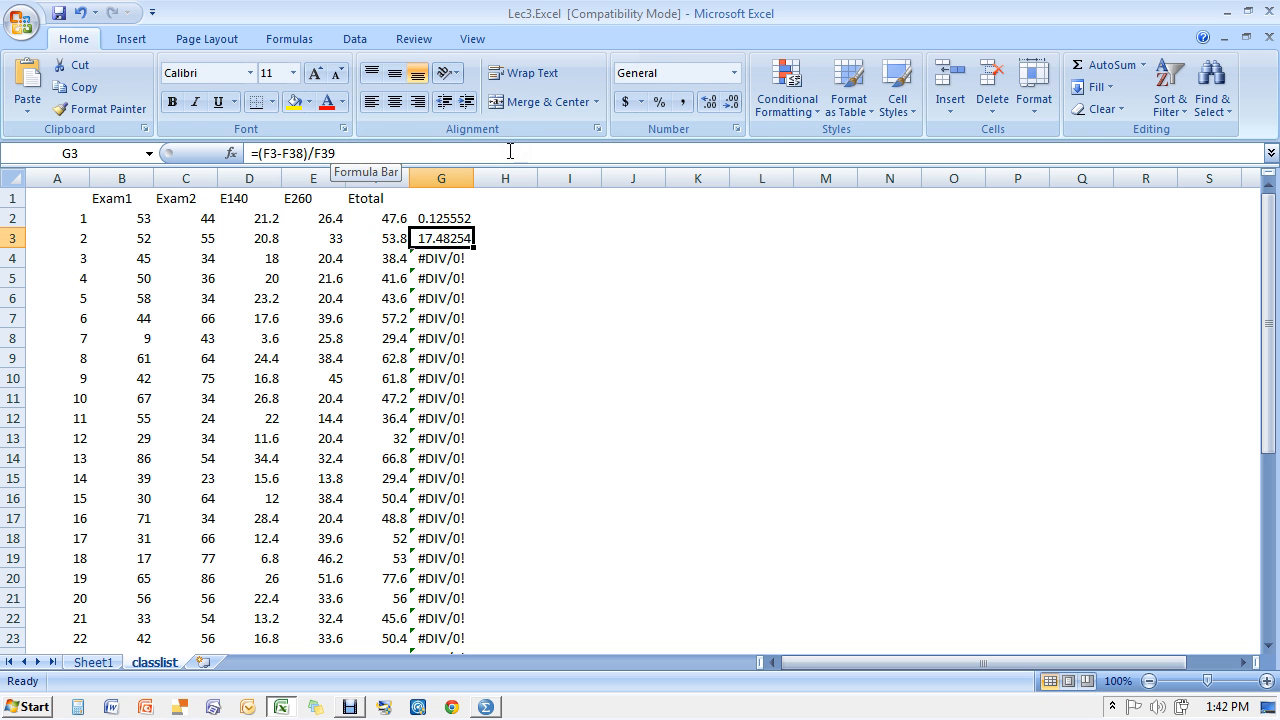
# Fill the corrected G2 formula with the locked row references down to G35
pyautogui.click(436, 220)
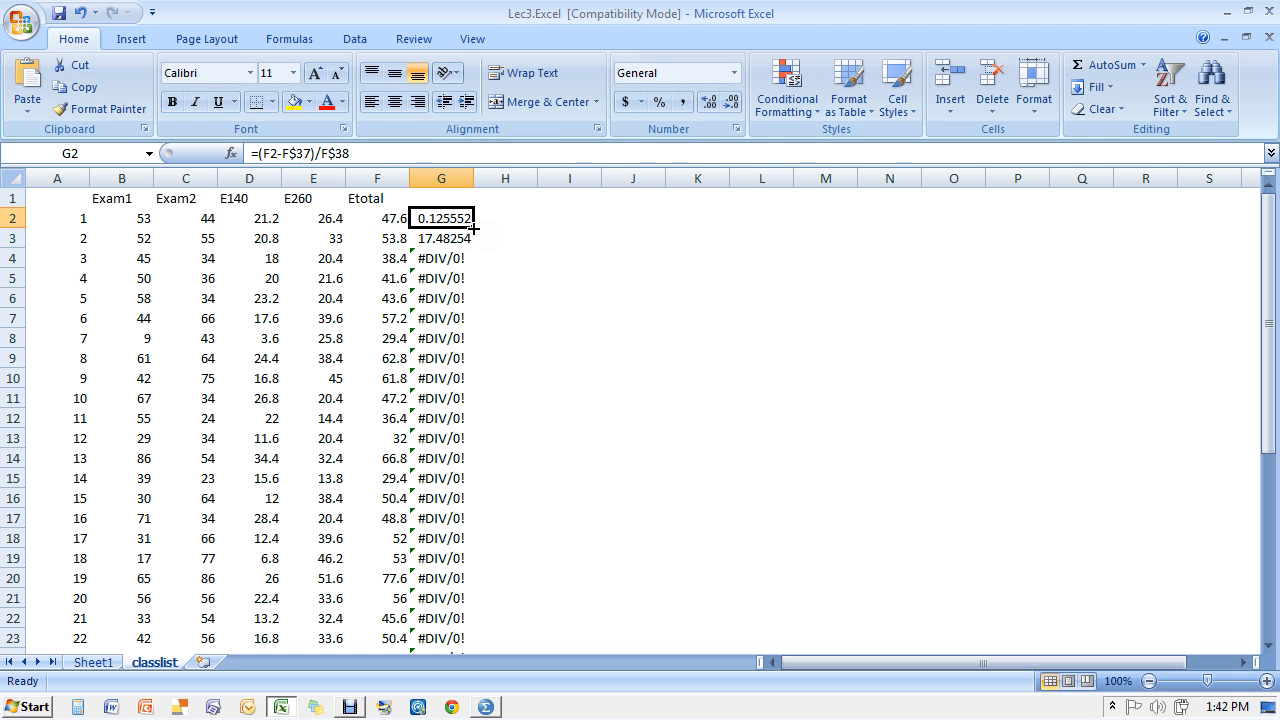
pyautogui.moveTo(474, 229); pyautogui.dragTo(480, 621)
pyautogui.hotkey('ctrl', 'shift', 'Up')
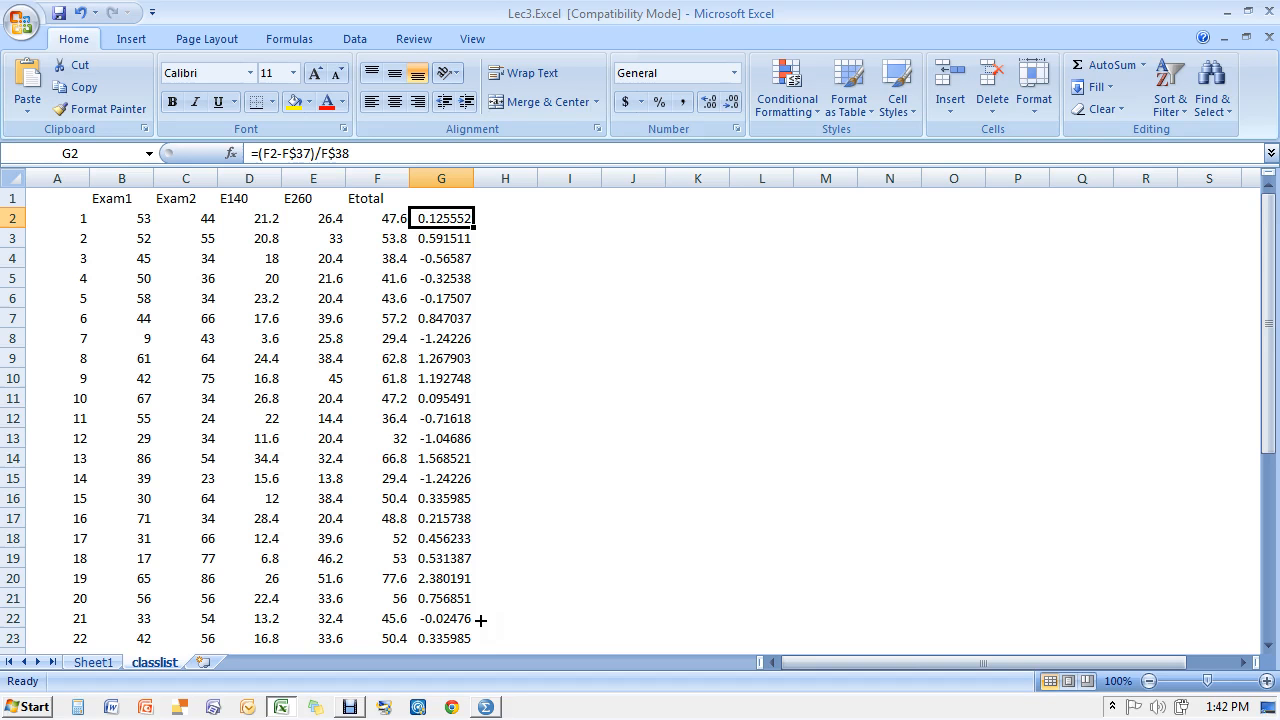
pyautogui.hotkey('shift', 'Left')
pyautogui.hotkey('shift', 'Left')
pyautogui.hotkey('shift', 'Left')
pyautogui.hotkey('shift', 'Left')
pyautogui.hotkey('shift', 'Left')
pyautogui.hotkey('shift', 'Left')
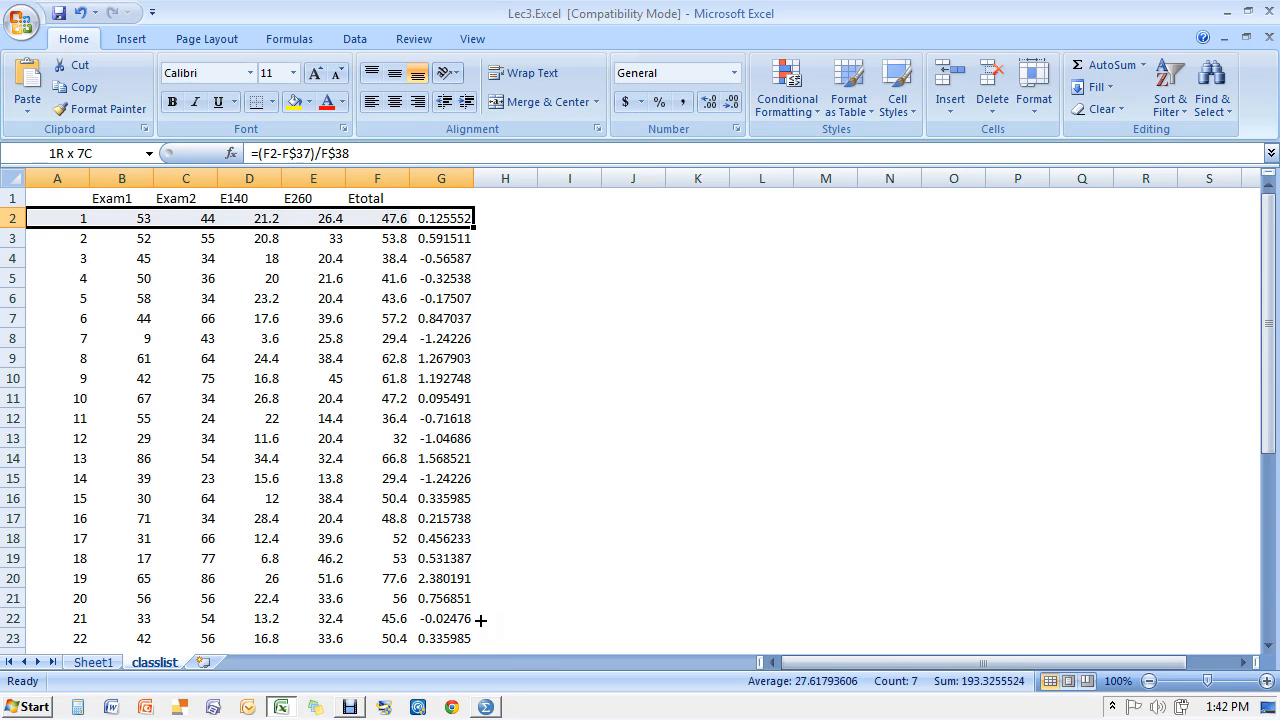
pyautogui.hotkey('ctrl', 'shift', 'Right')
pyautogui.hotkey('ctrl', 'shift', 'Down')
pyautogui.hotkey('ctrl', 'shift', 'Left')
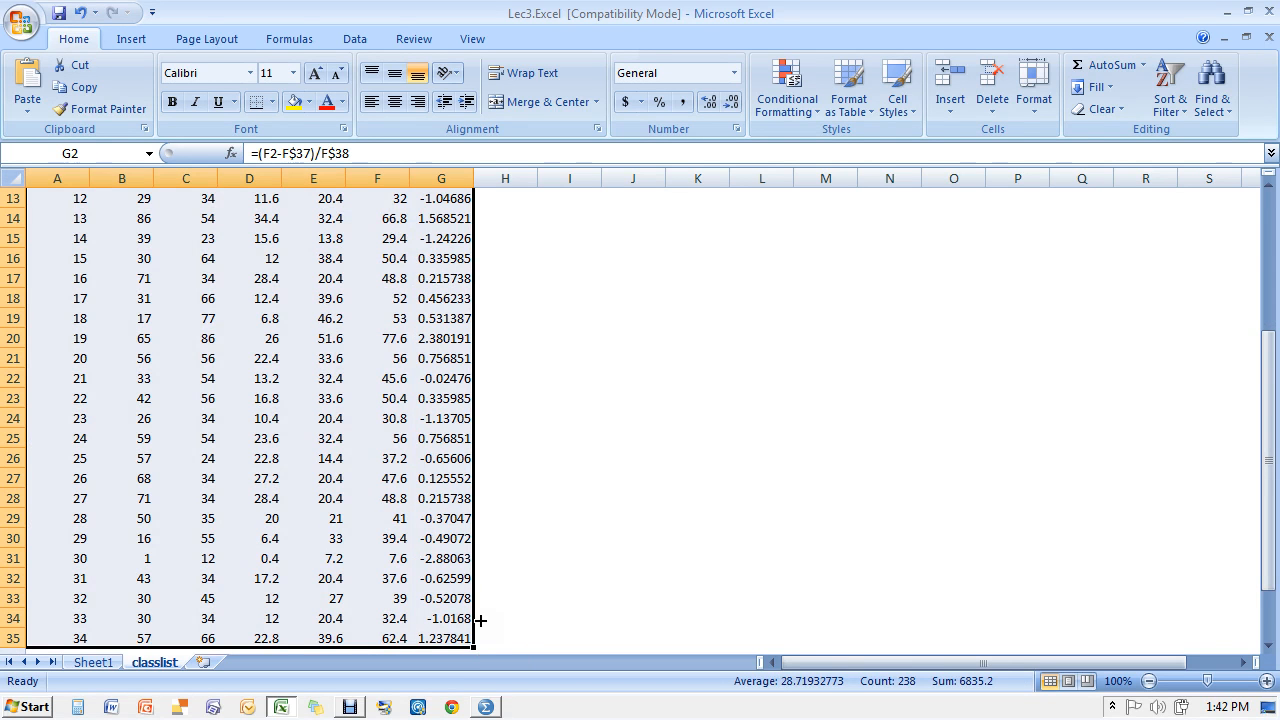
pyautogui.click(330, 42)
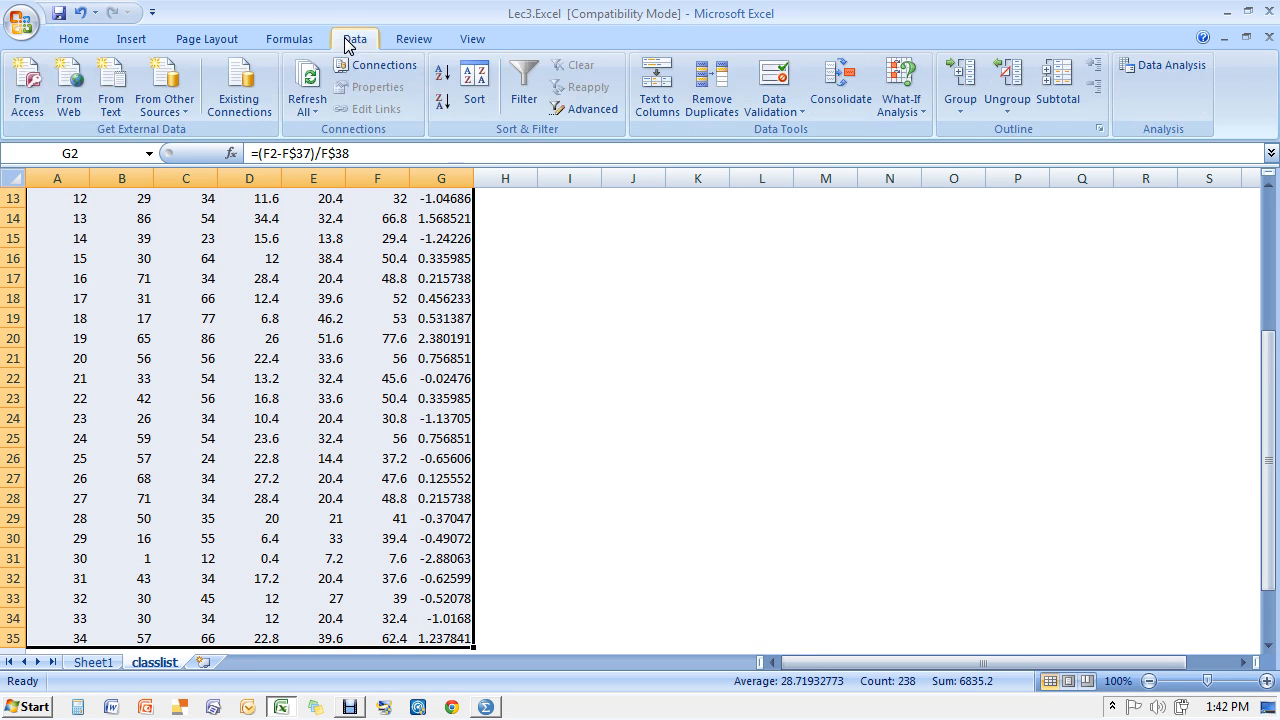
pyautogui.click(476, 93)
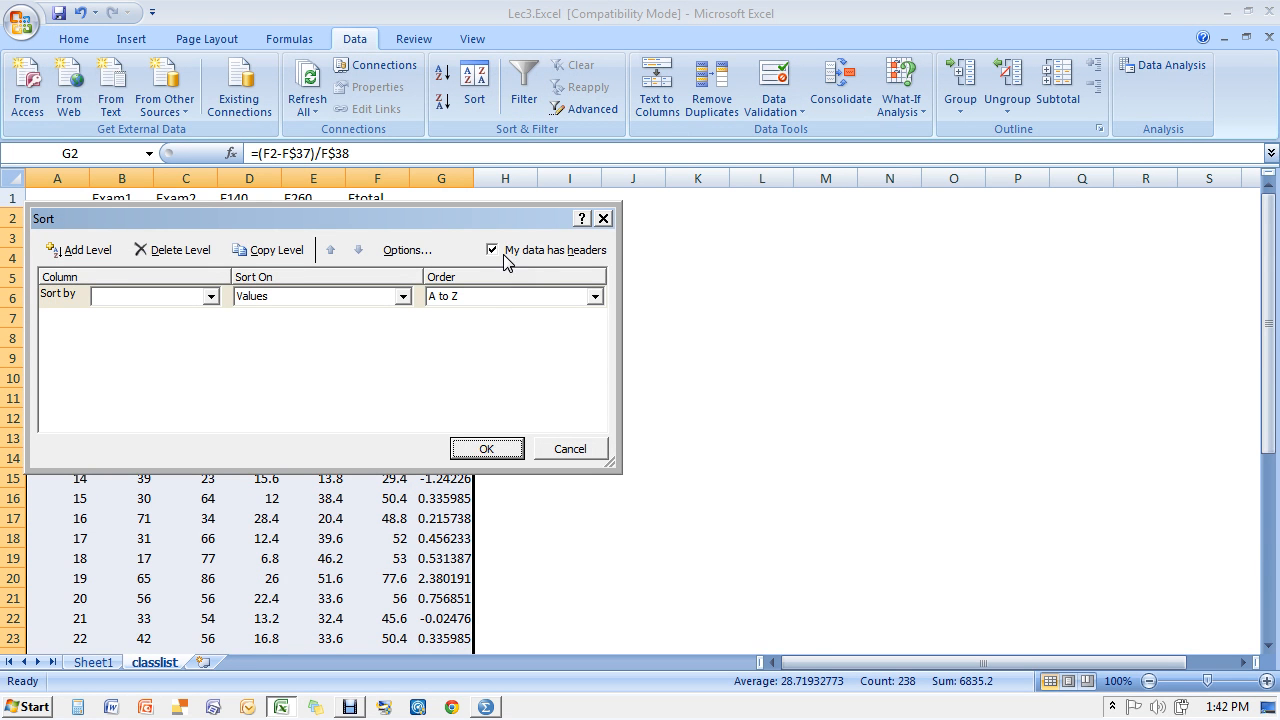
pyautogui.click(508, 293)
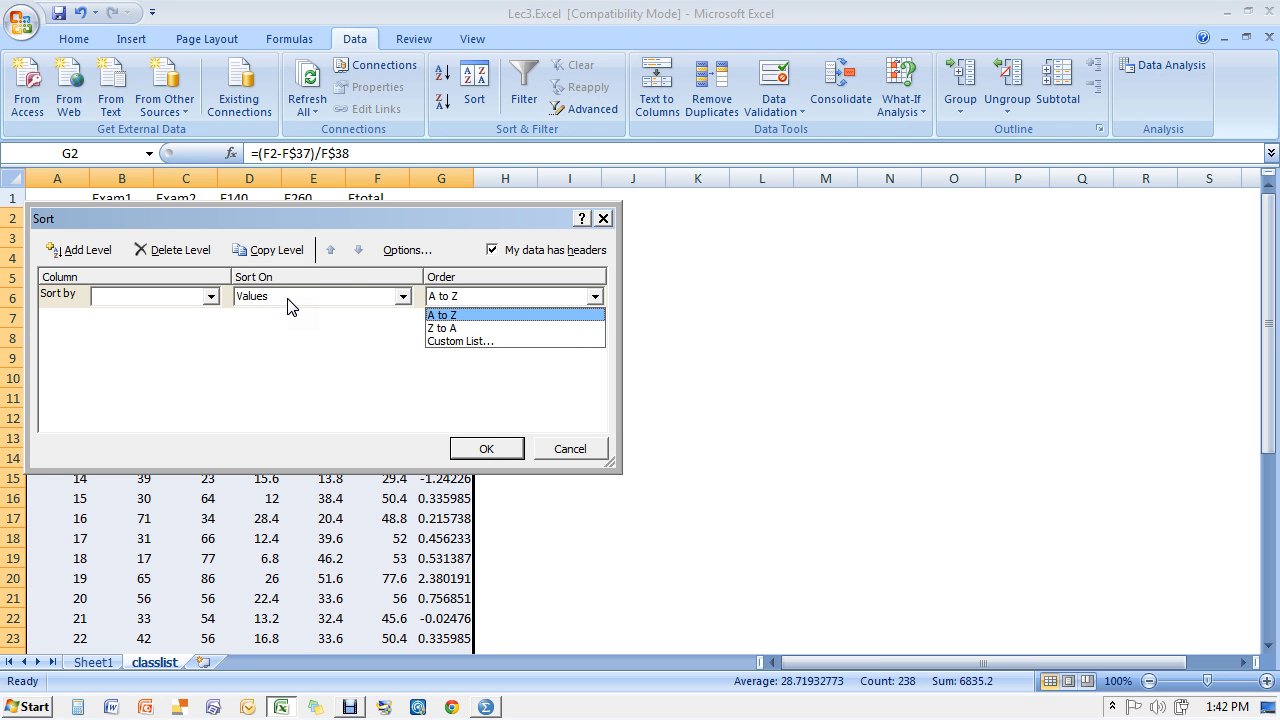
pyautogui.click(445, 312)
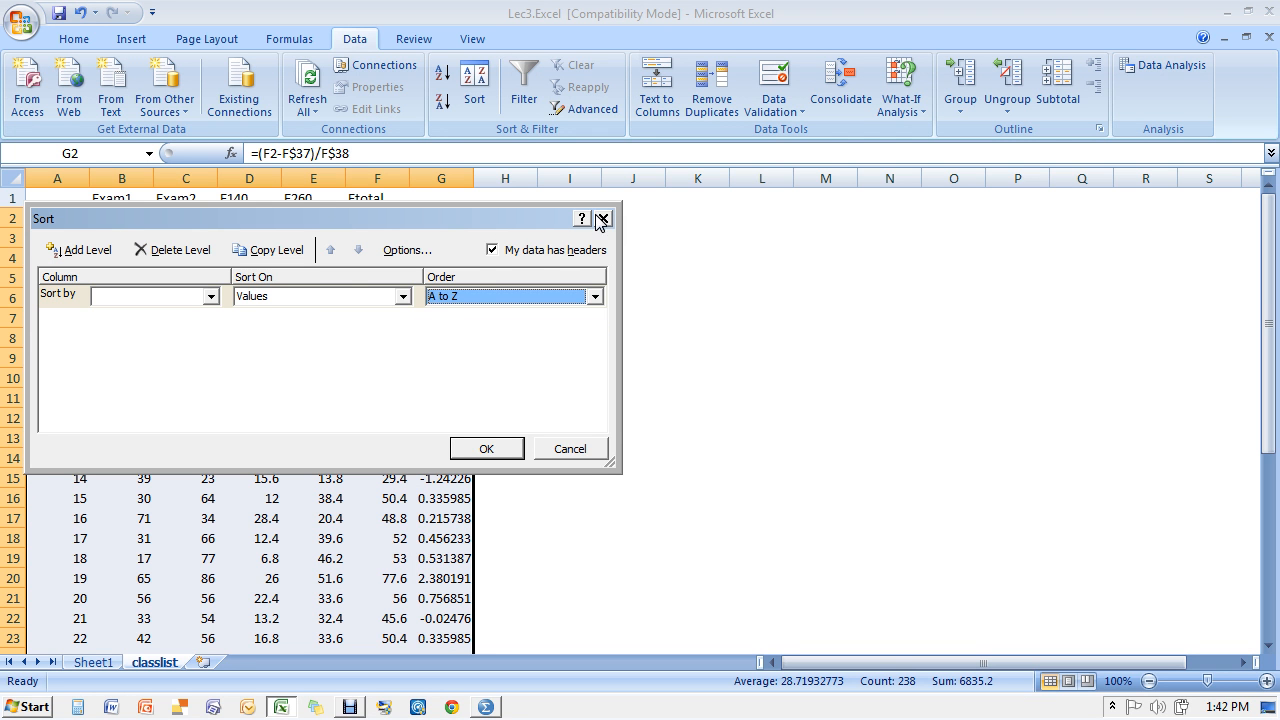
pyautogui.click(503, 255)
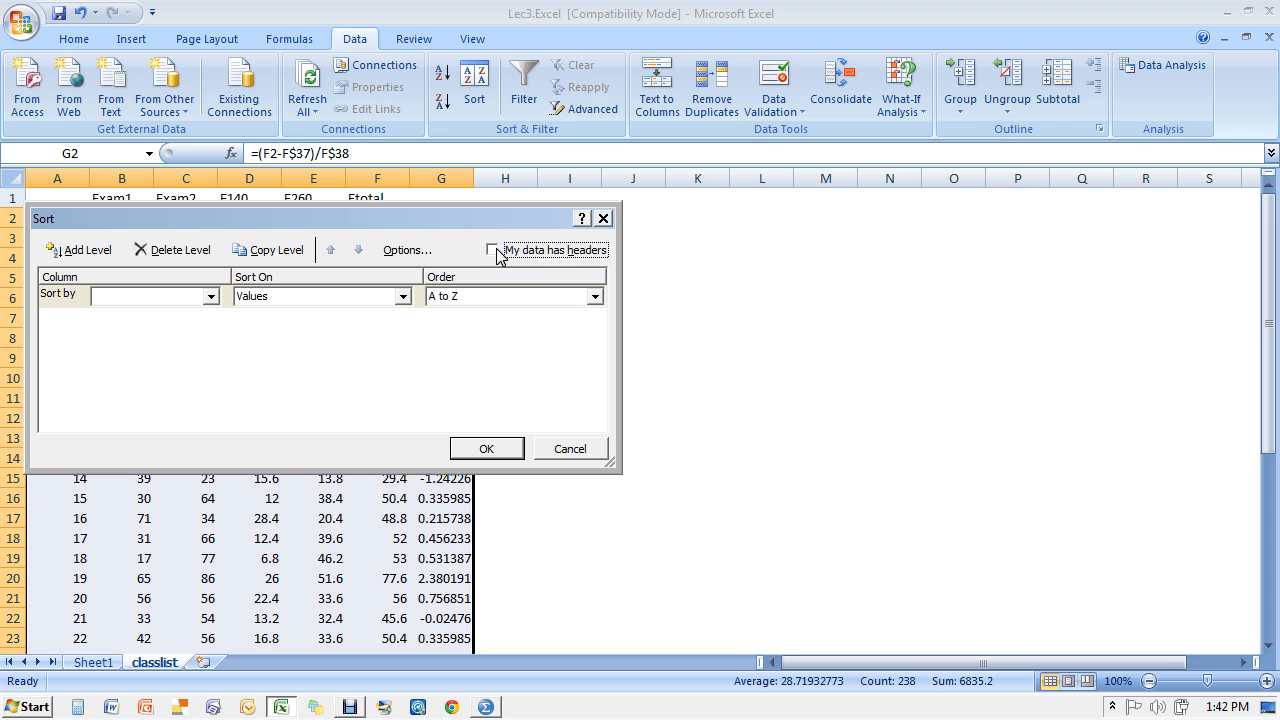
pyautogui.click(492, 250)
pyautogui.click(562, 296)
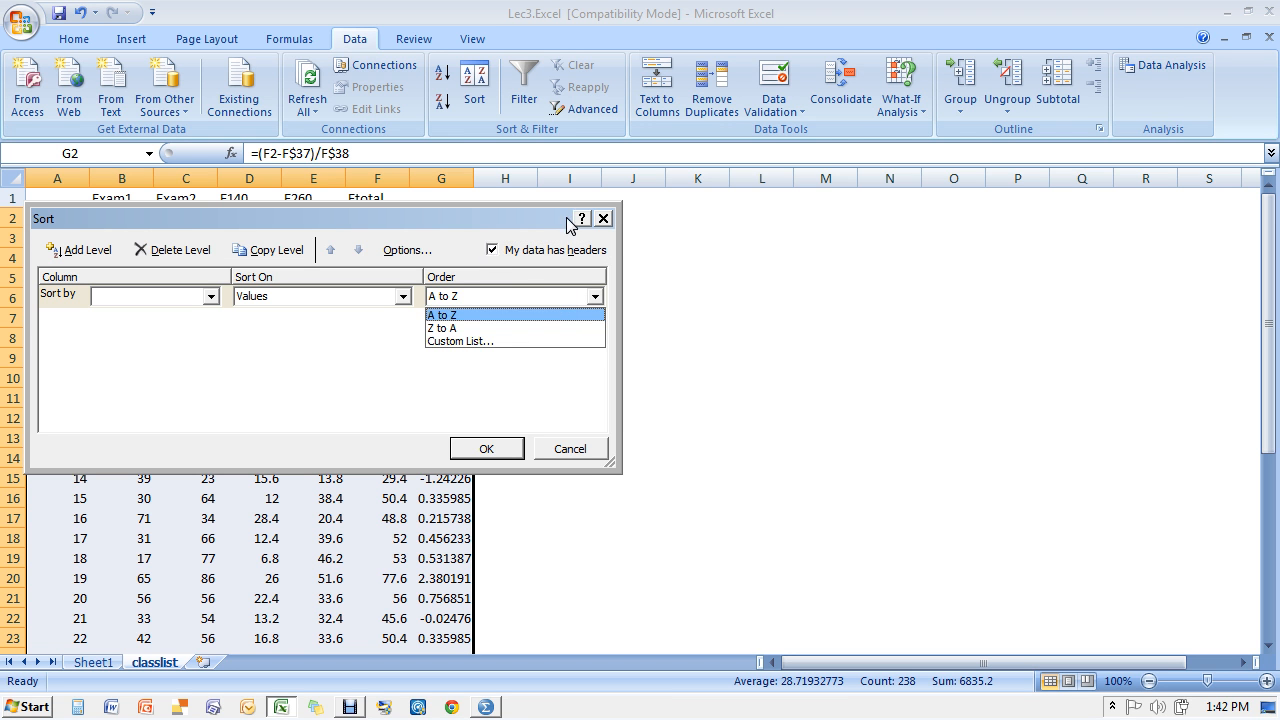
pyautogui.click(604, 220)
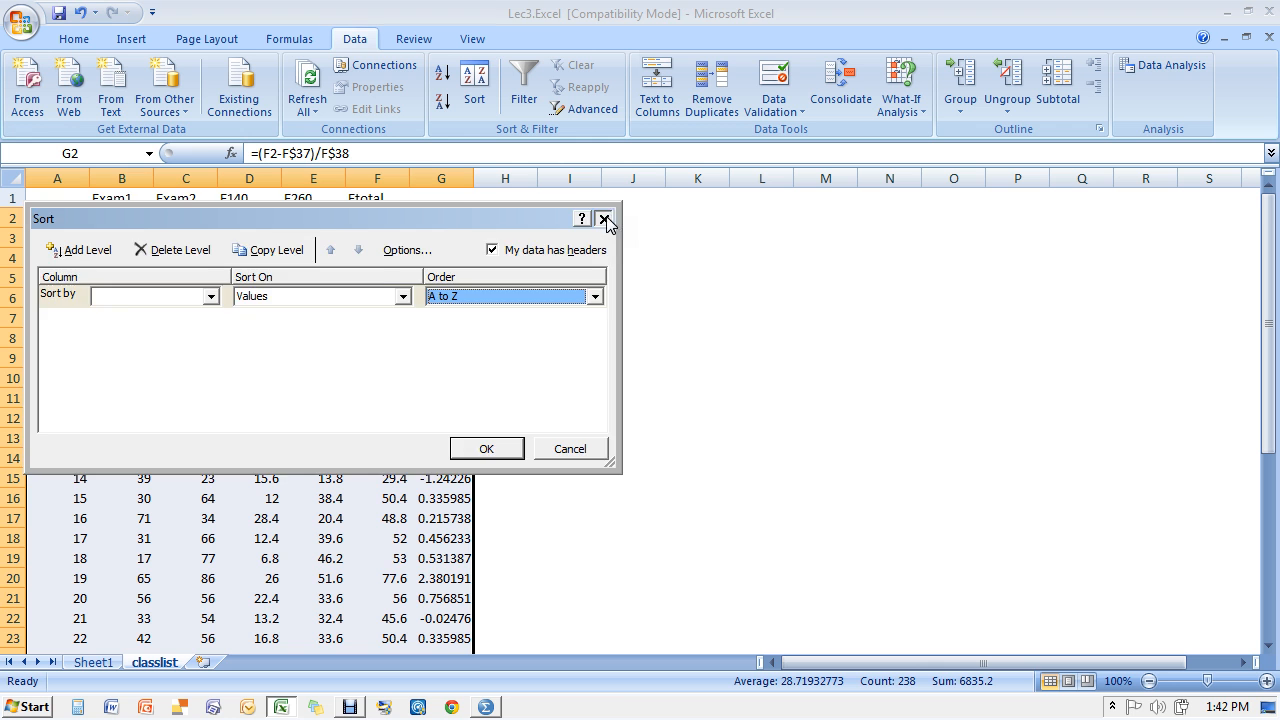
pyautogui.click(604, 218)
# Enter the column heading "Z score" in G1, next to the Etotal heading
pyautogui.press('Up')
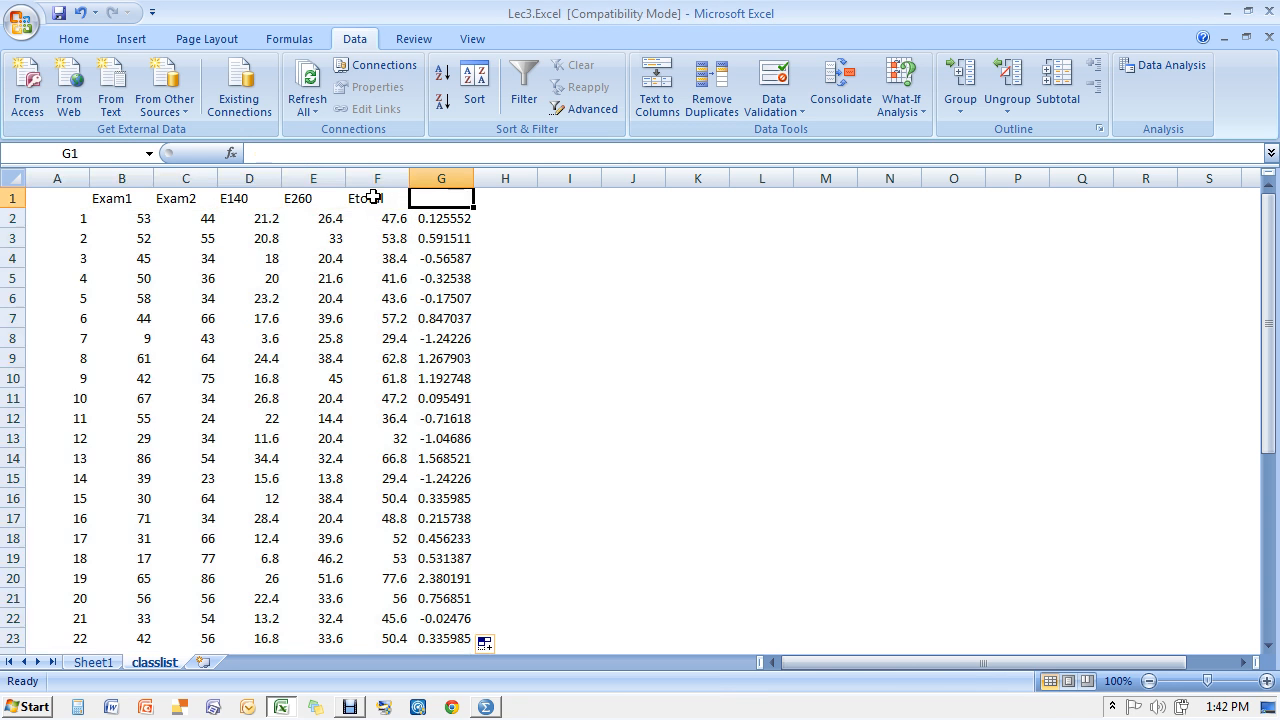
pyautogui.write('Z score')
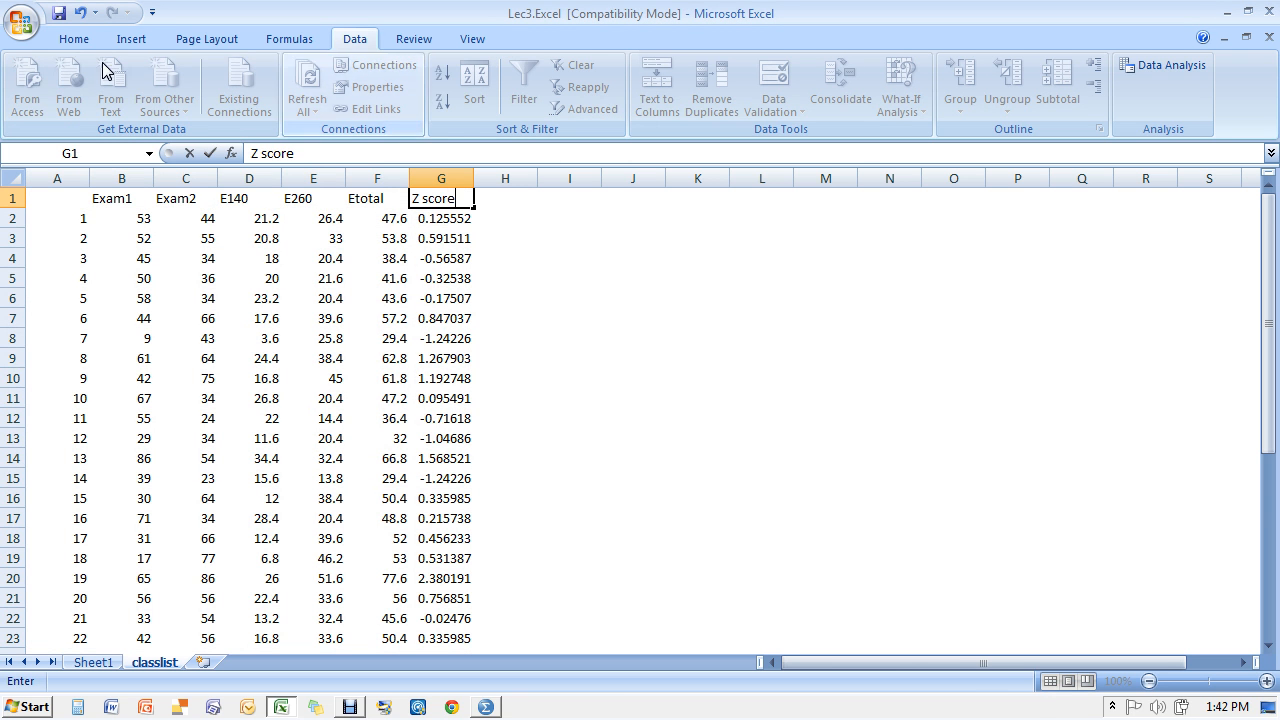
pyautogui.click(43, 201)
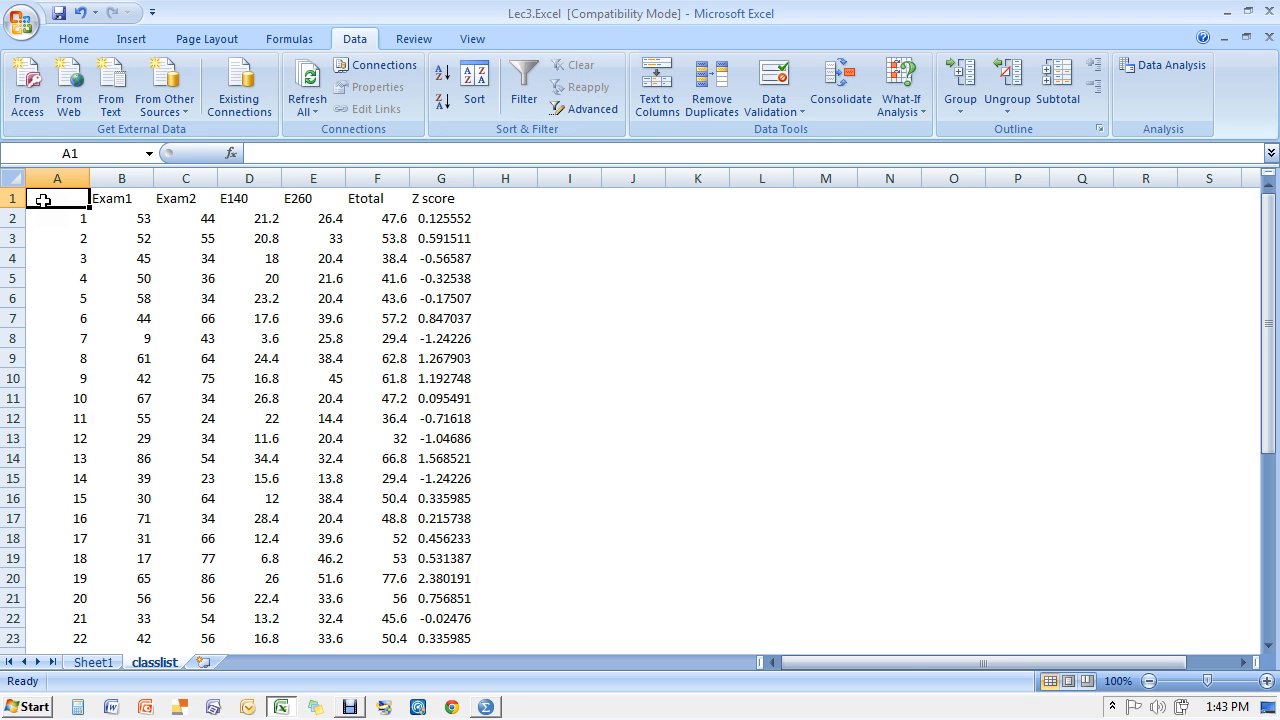
# Sort the class list in A1:G35 by Z score from largest to smallest, treating the first row as headers
pyautogui.moveTo(43, 201); pyautogui.dragTo(470, 650)
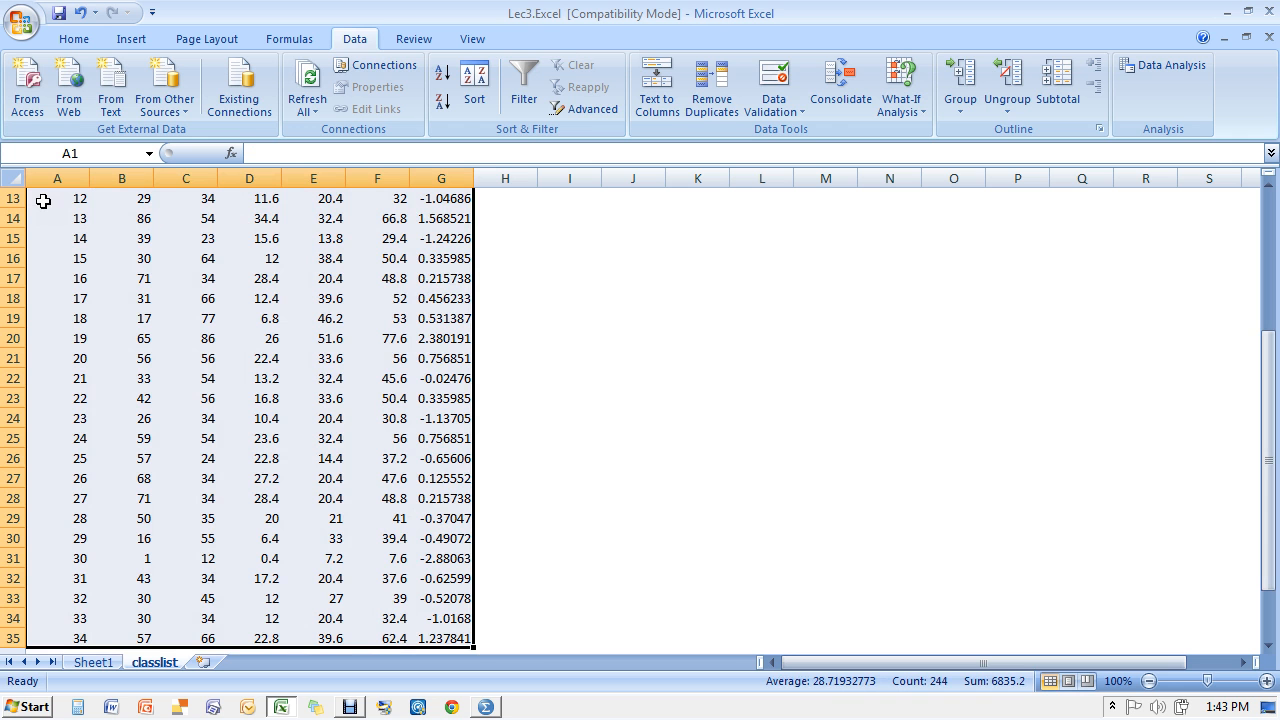
pyautogui.click(463, 97)
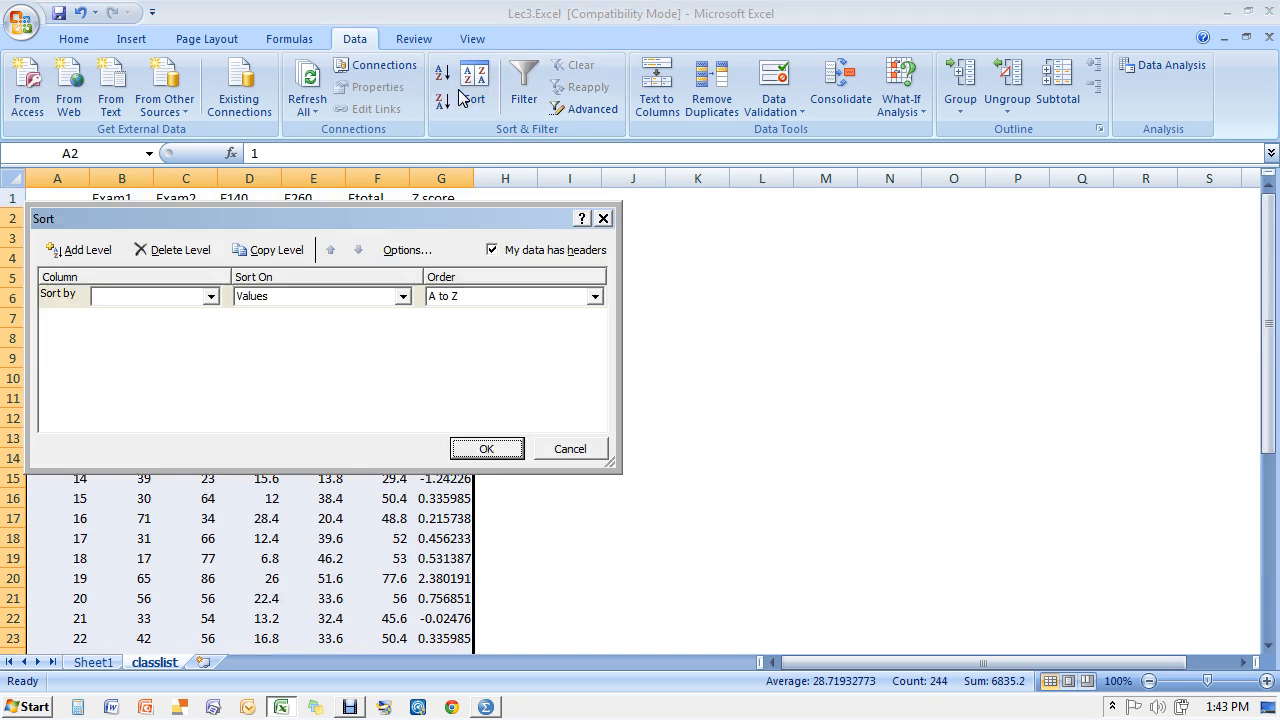
pyautogui.click(191, 299)
pyautogui.click(143, 393)
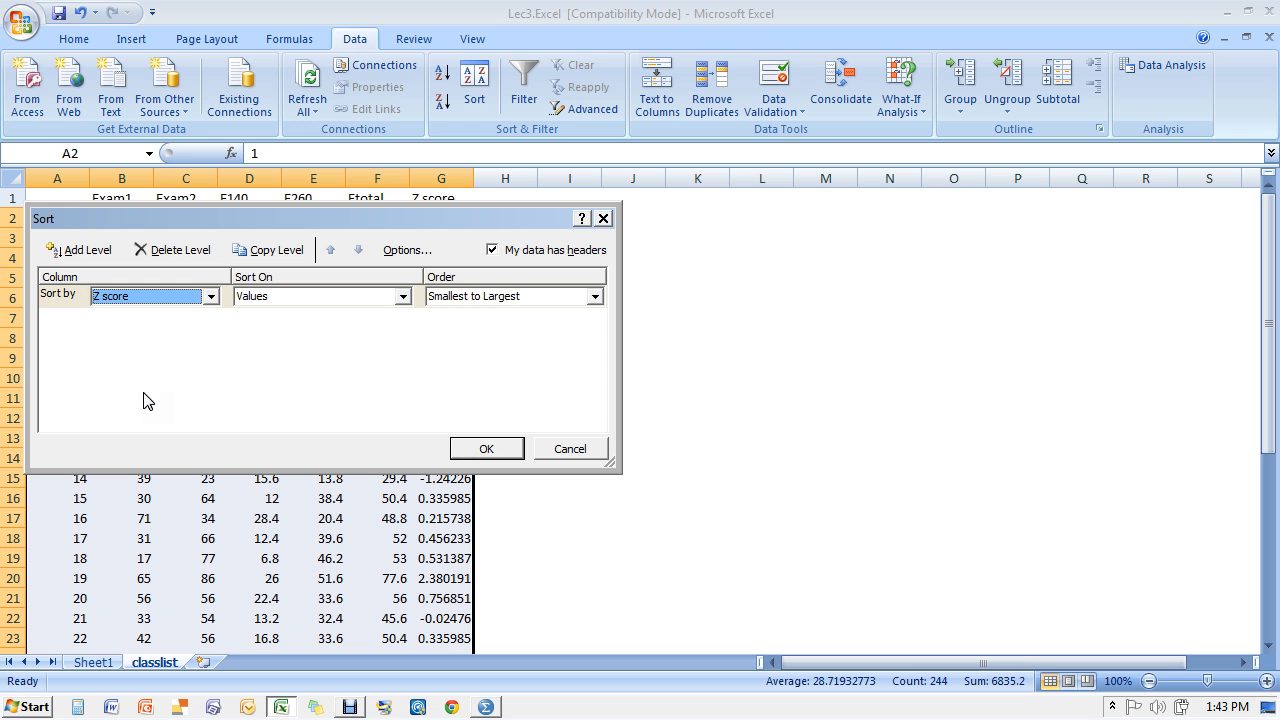
pyautogui.click(473, 296)
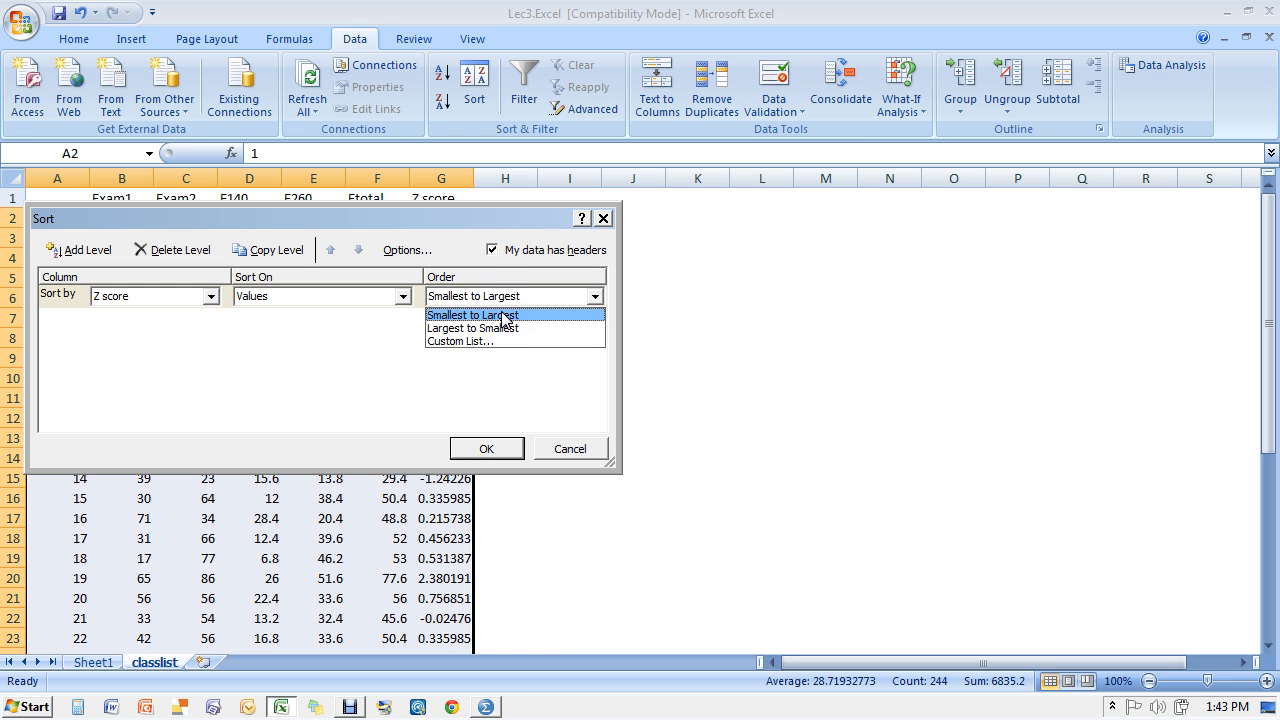
pyautogui.click(500, 328)
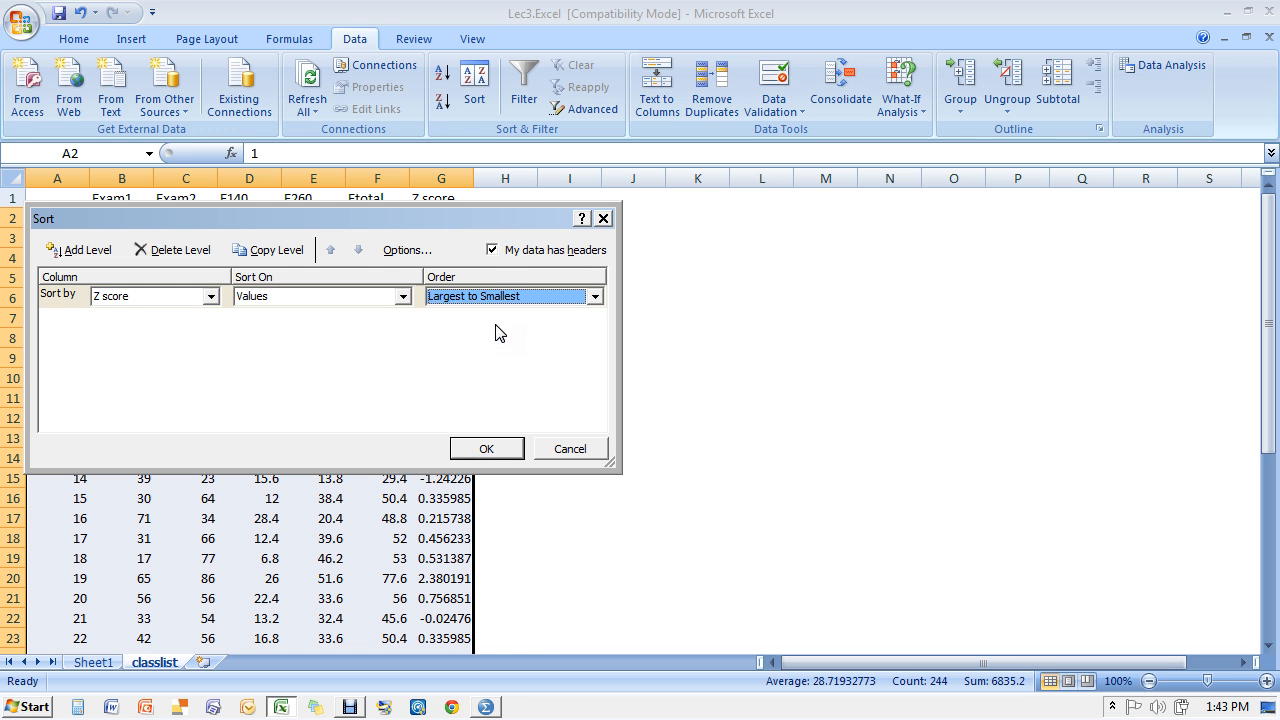
pyautogui.click(482, 455)
pyautogui.click(449, 222)
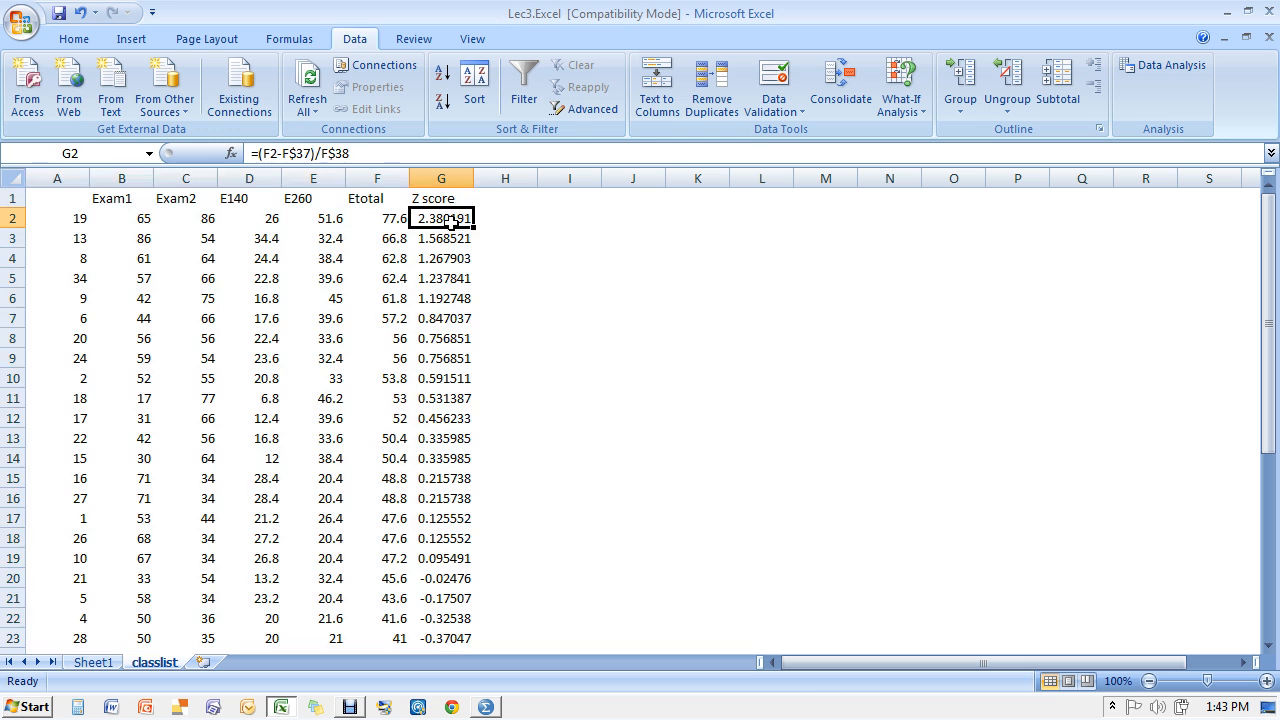
pyautogui.press('Right')
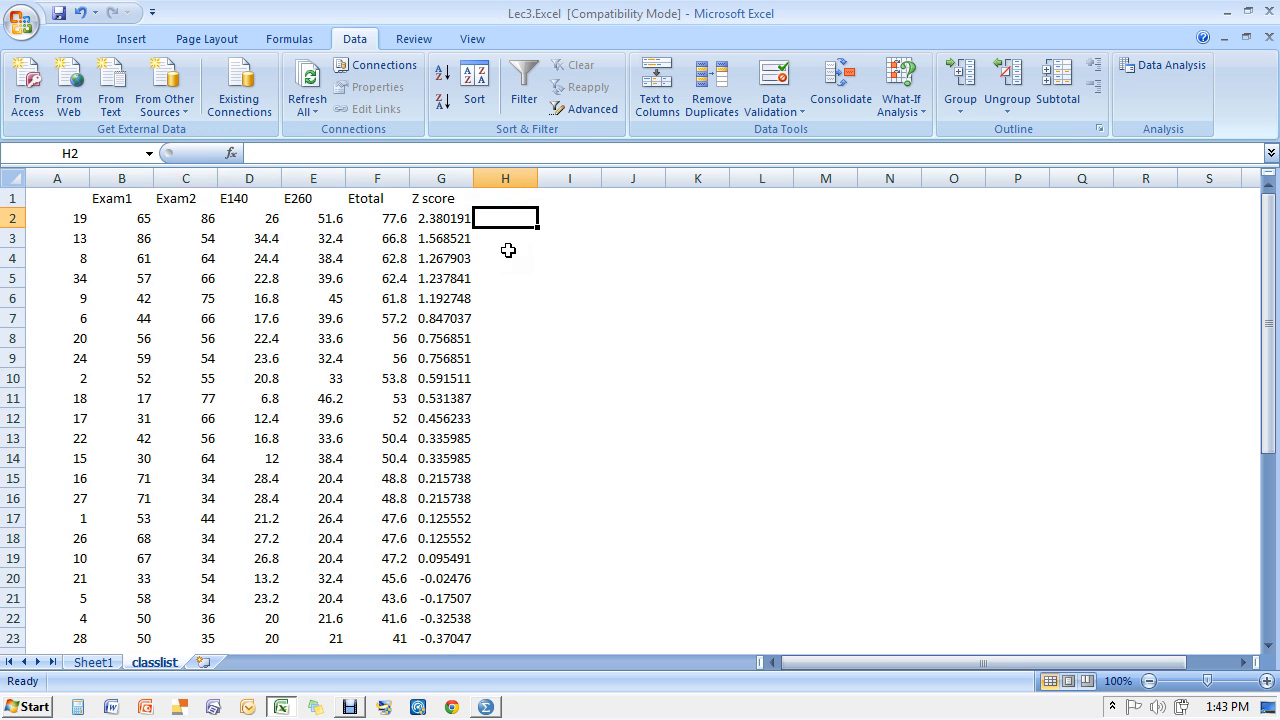
pyautogui.press('Down')
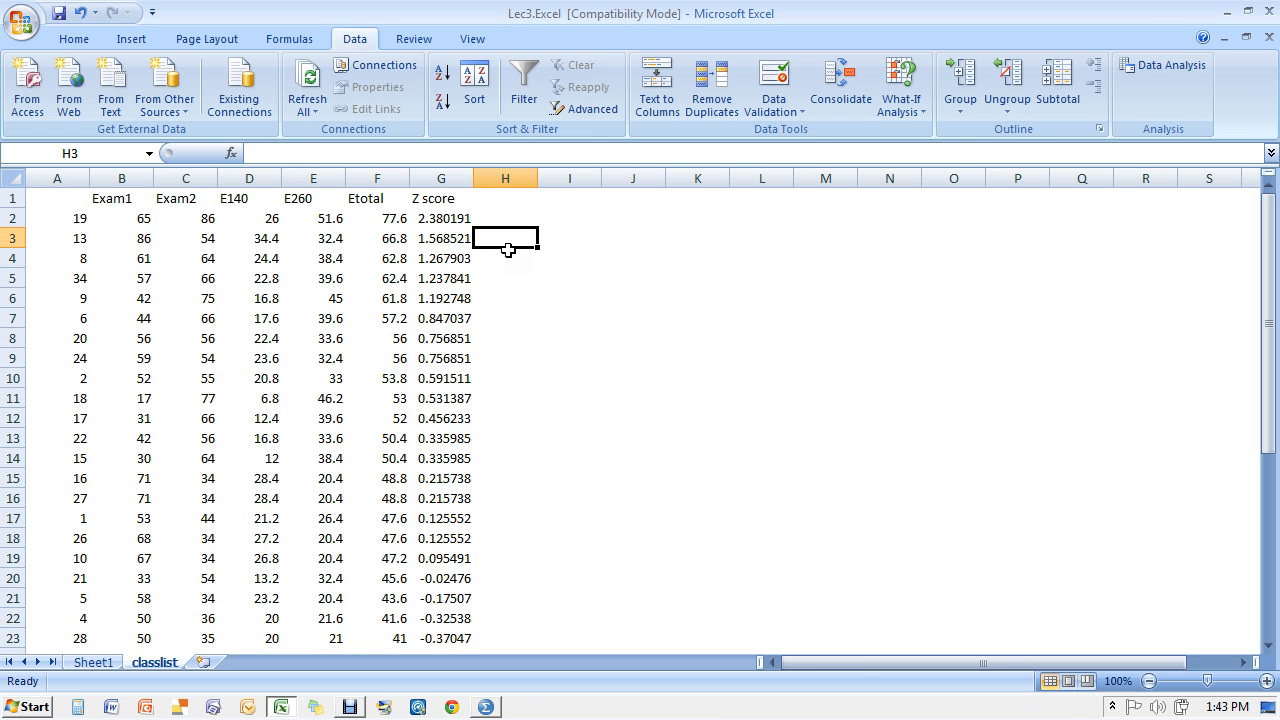
pyautogui.press('Up')
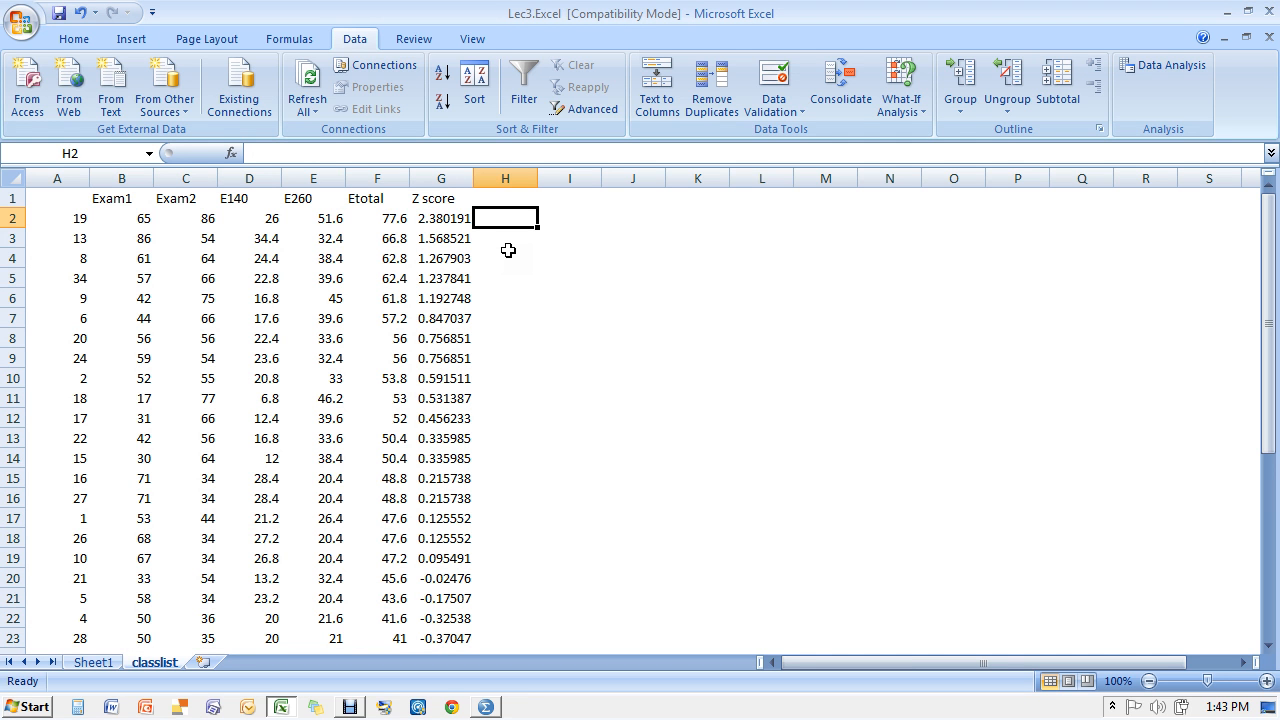
pyautogui.click(566, 276)
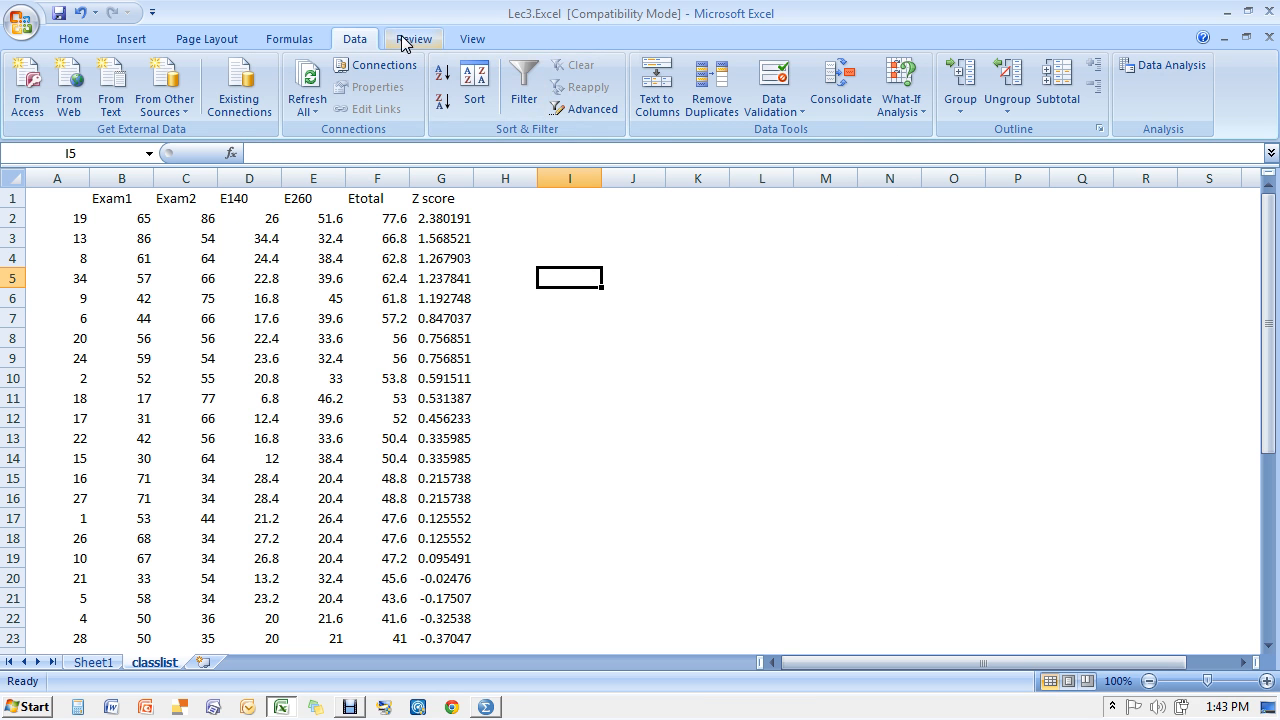
pyautogui.click(452, 214)
# Enter the histogram bin values 2.4, 2.2 and 2 in cells I2 to I4
pyautogui.click(546, 218)
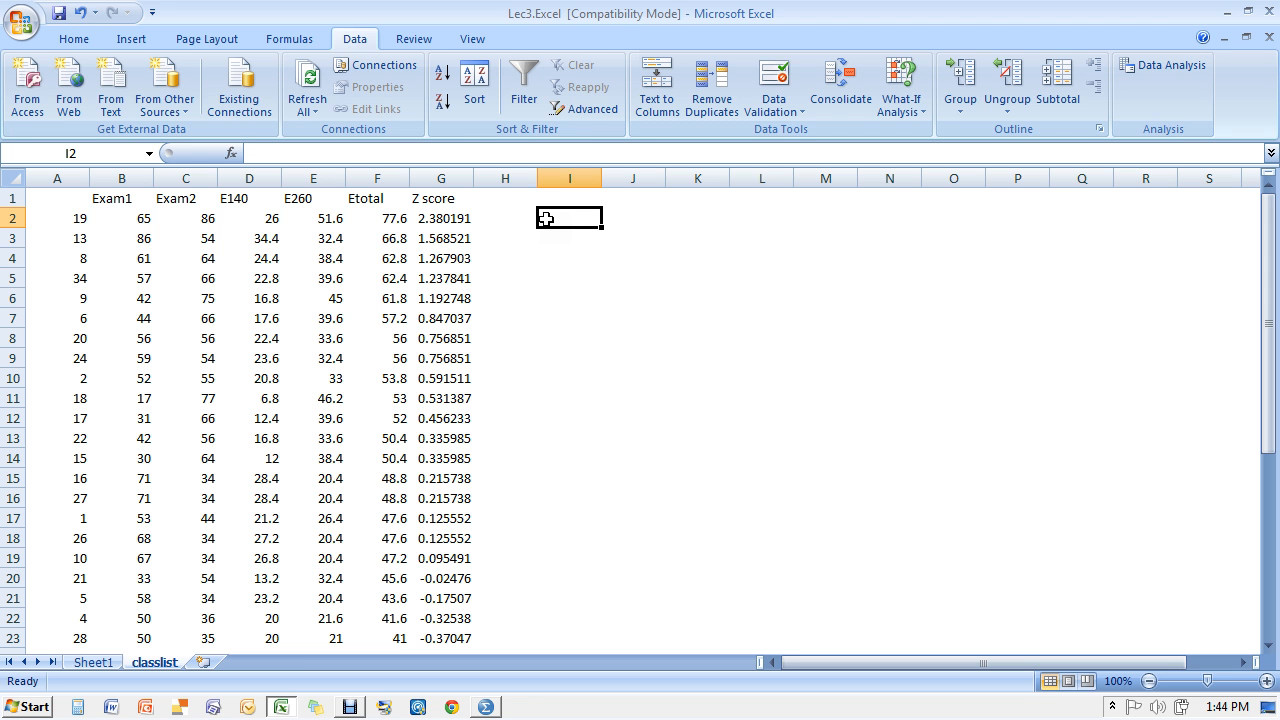
pyautogui.write('2.4')
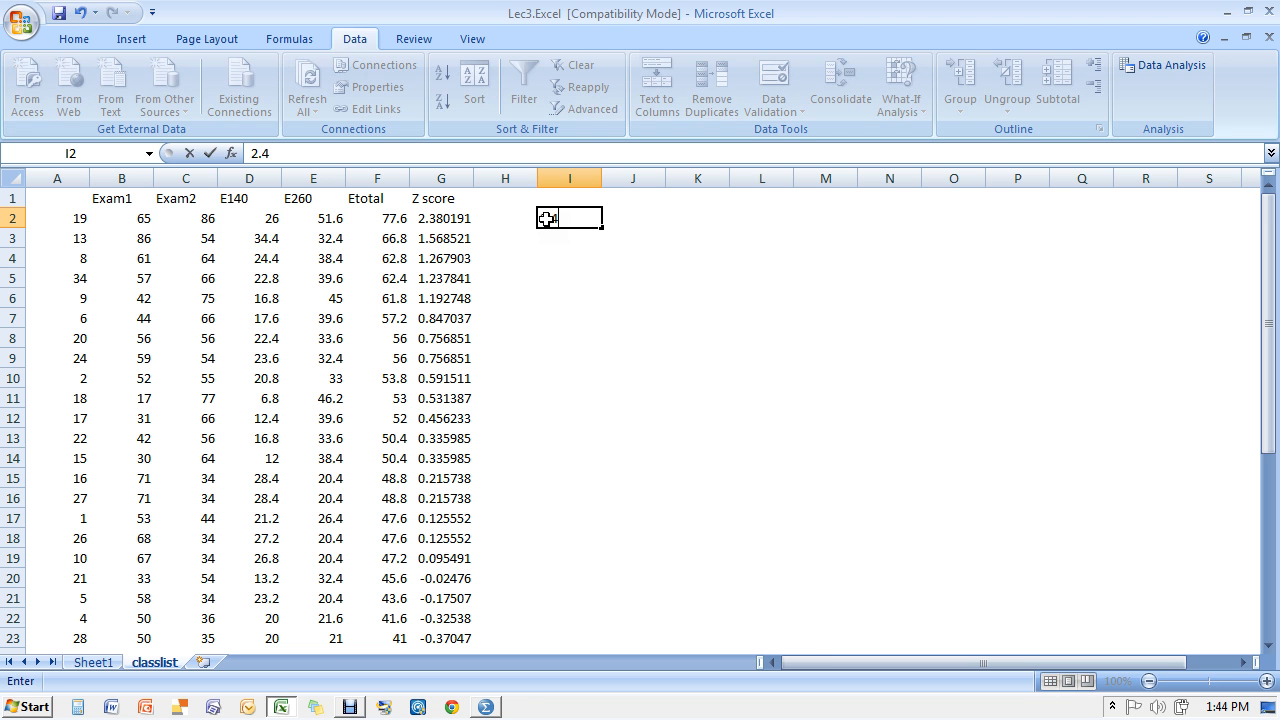
pyautogui.press('Return')
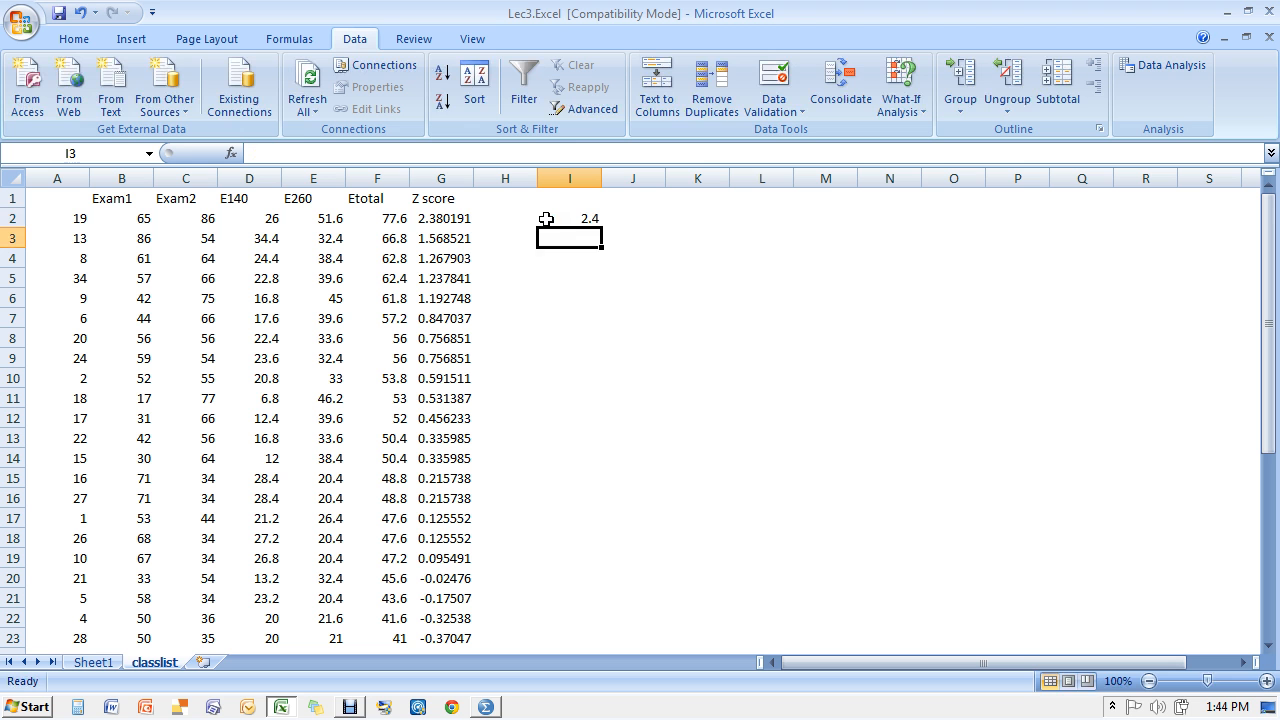
pyautogui.write('2.2.')
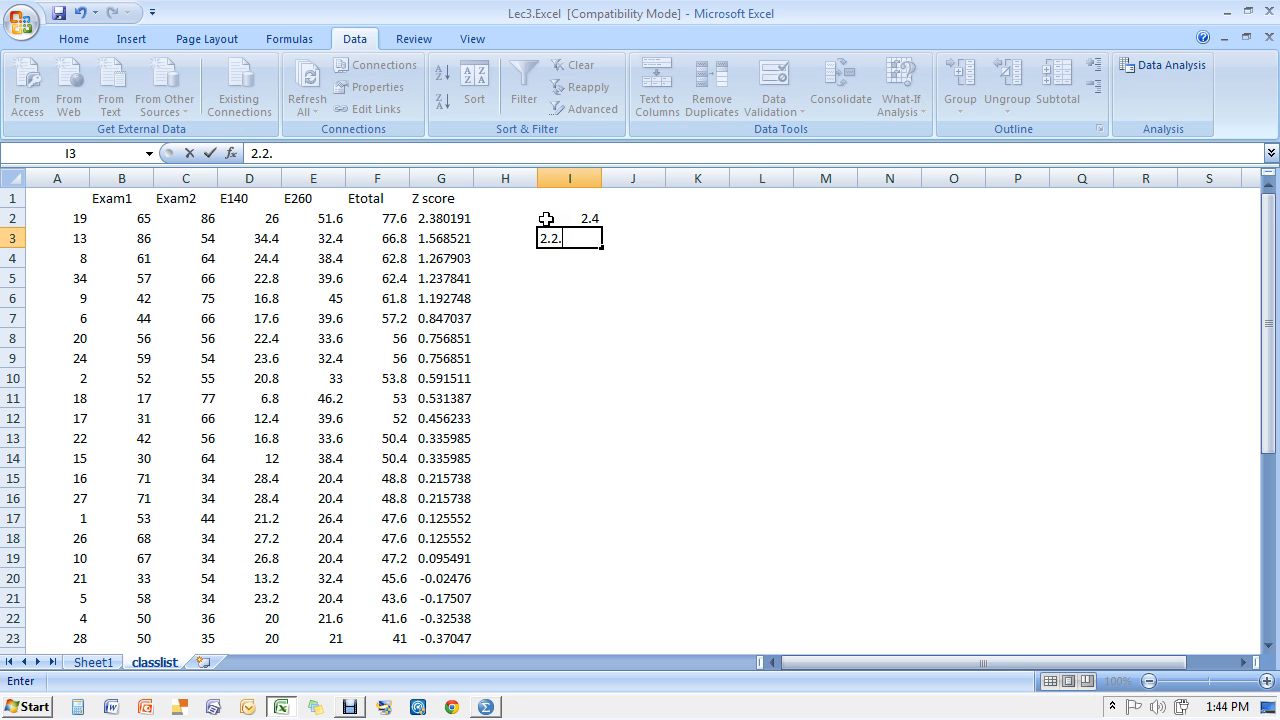
pyautogui.press('BackSpace')
pyautogui.press('Return')
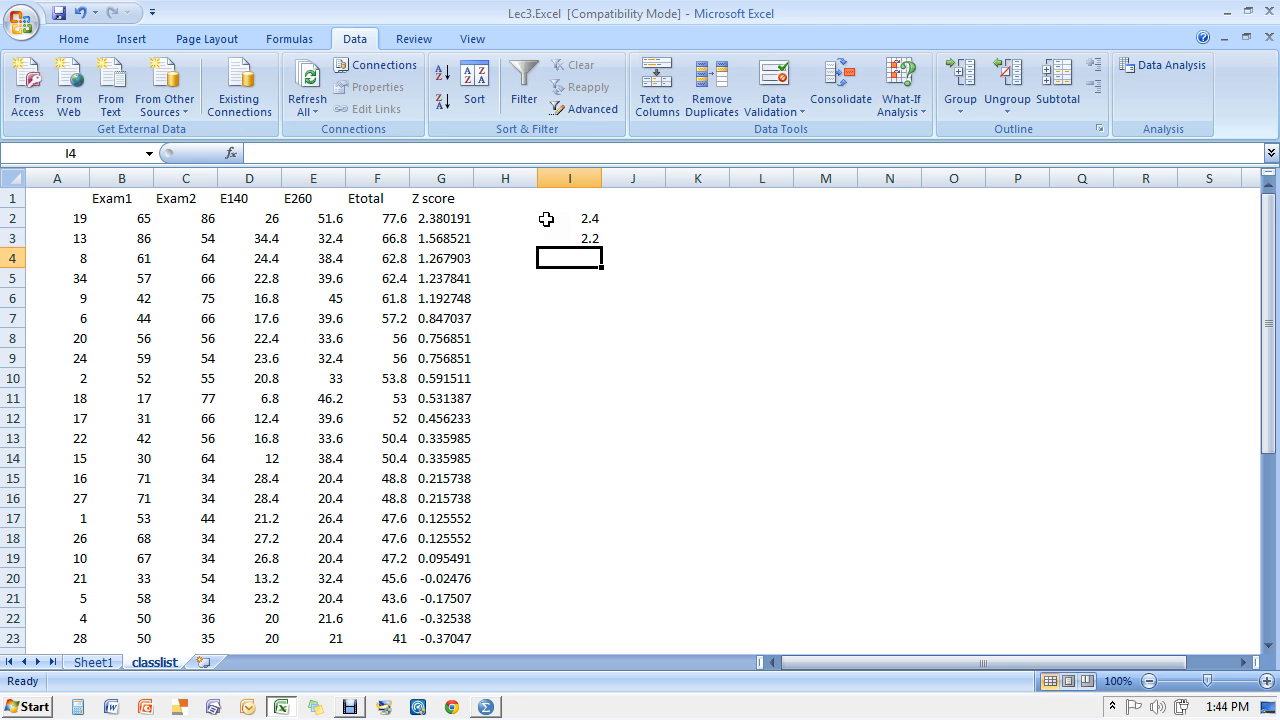
pyautogui.write('2')
pyautogui.press('Return')
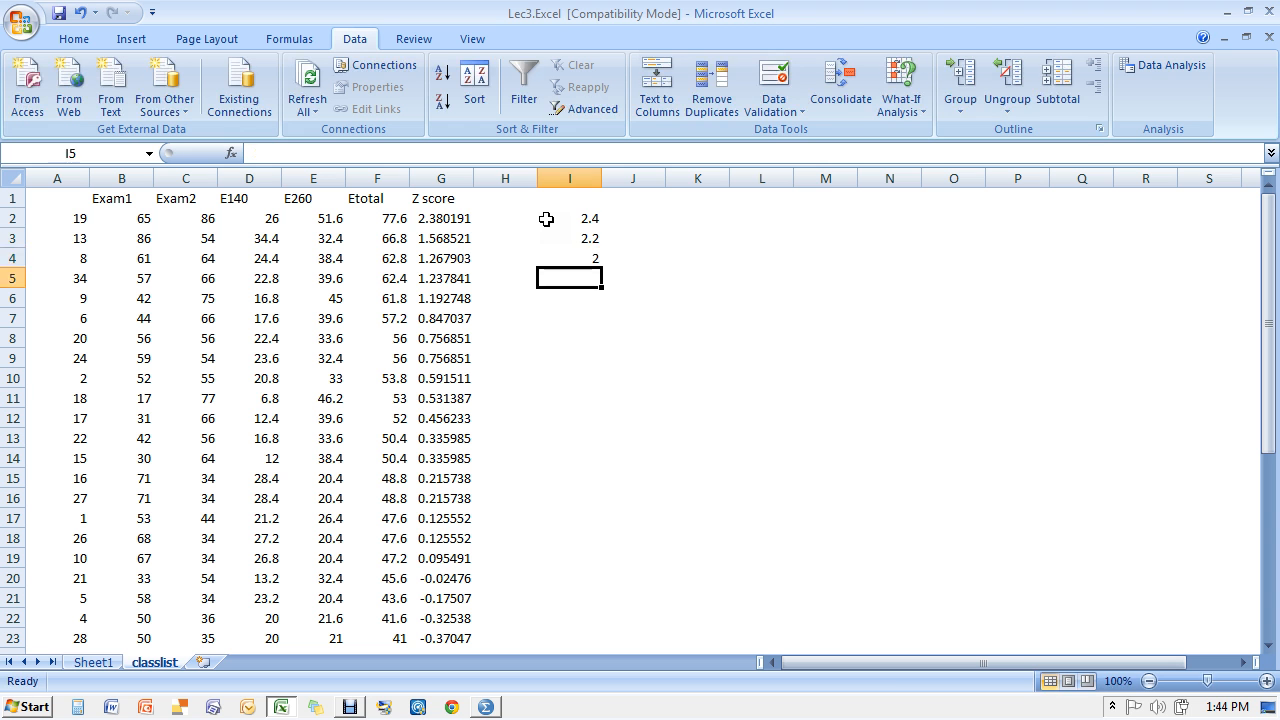
# Continue the bin series from I2:I4 down column I to -1.2 in I20
pyautogui.press('Up')
pyautogui.press('Up')
pyautogui.press('Up')
pyautogui.hotkey('shift', 'Down')
pyautogui.hotkey('shift', 'Down')
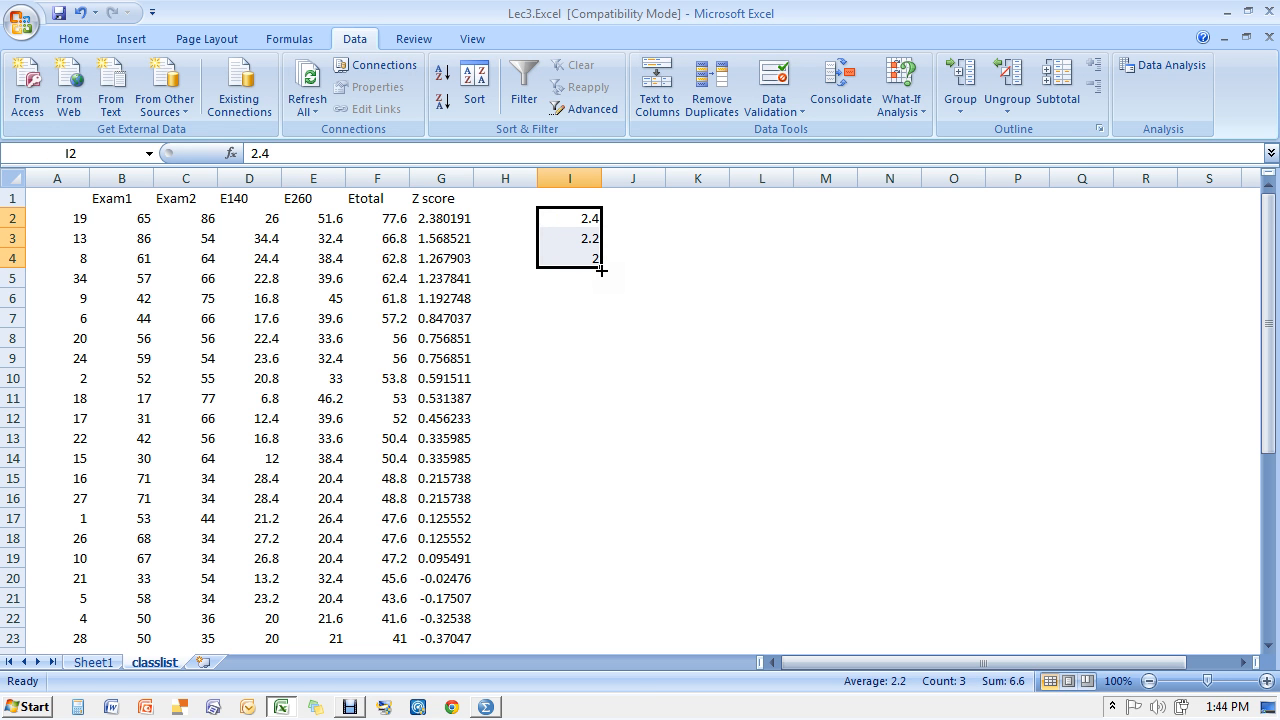
pyautogui.moveTo(601, 268); pyautogui.dragTo(623, 592)
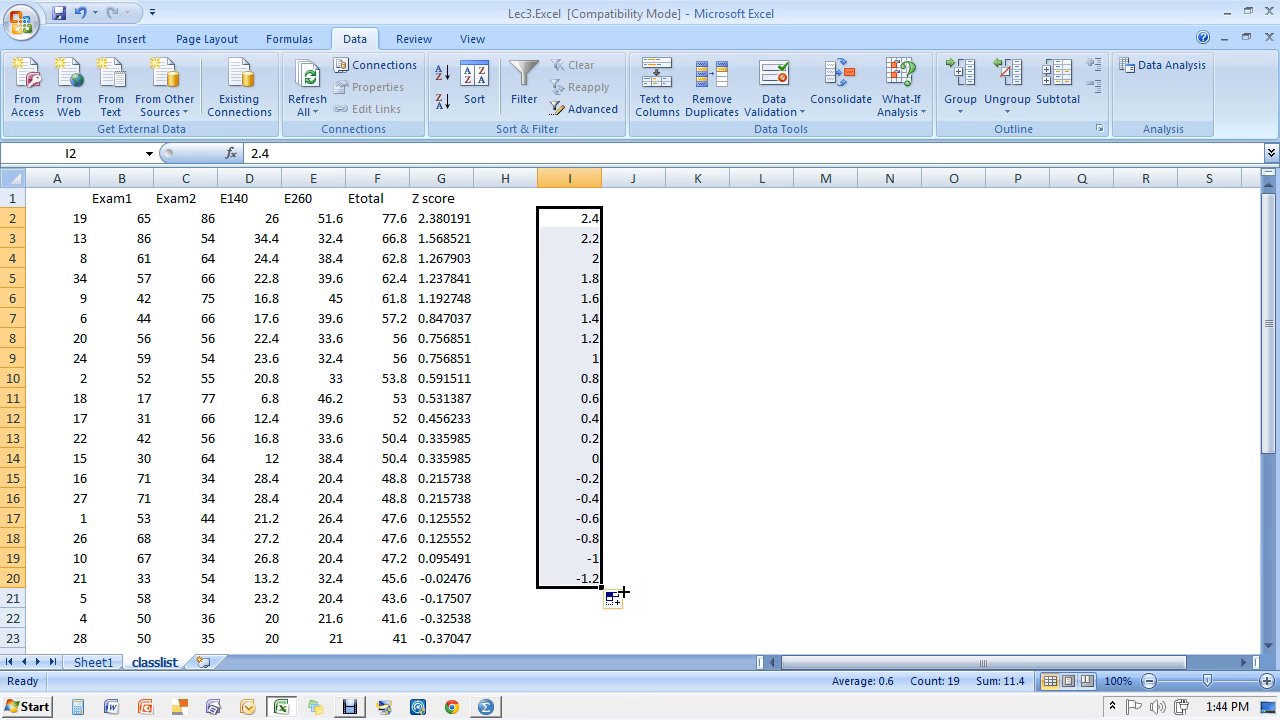
# Check the lowest Z scores at the end of the list to see how far the bins must reach
pyautogui.press('Down')
pyautogui.press('Down')
pyautogui.press('Down')
pyautogui.press('Down')
pyautogui.press('Down')
pyautogui.press('Down')
pyautogui.press('Down')
pyautogui.press('Down')
pyautogui.press('Down')
pyautogui.press('Down')
pyautogui.press('Down')
pyautogui.press('Down')
pyautogui.press('Down')
pyautogui.press('Down')
pyautogui.press('Down')
pyautogui.press('Down')
pyautogui.press('Down')
pyautogui.press('Down')
pyautogui.press('Down')
pyautogui.press('Down')
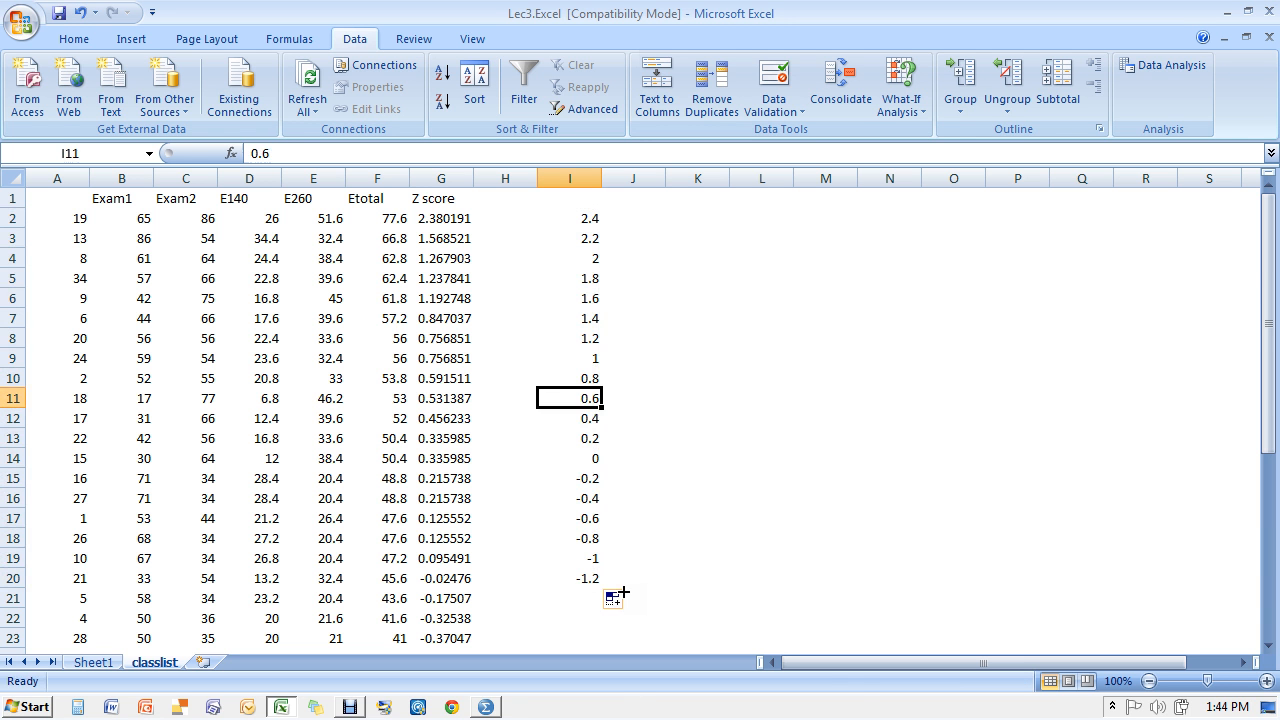
pyautogui.press('Down')
pyautogui.press('Down')
pyautogui.press('Down')
pyautogui.press('Down')
pyautogui.press('Down')
pyautogui.press('Down')
pyautogui.press('Down')
pyautogui.press('Down')
pyautogui.press('Down')
pyautogui.press('Down')
pyautogui.press('Down')
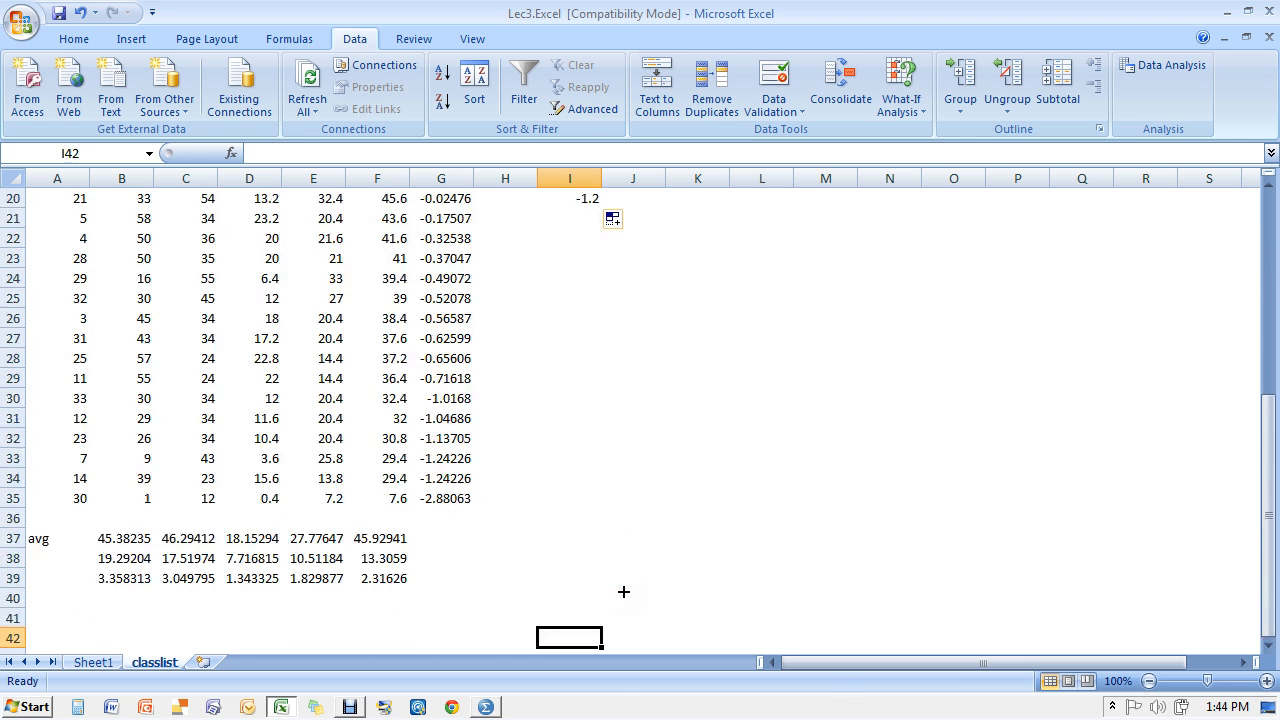
# Extend the bin series in column I from I20 down to -2.8 in I28
pyautogui.press('Up')
pyautogui.press('Up')
pyautogui.press('Up')
pyautogui.press('Up')
pyautogui.press('Up')
pyautogui.press('Up')
pyautogui.press('Up')
pyautogui.press('Up')
pyautogui.press('Up')
pyautogui.press('Up')
pyautogui.press('Up')
pyautogui.press('Up')
pyautogui.press('Up')
pyautogui.press('Up')
pyautogui.press('Up')
pyautogui.press('Up')
pyautogui.press('Up')
pyautogui.press('Up')
pyautogui.press('Up')
pyautogui.press('Up')
pyautogui.press('Up')
pyautogui.press('Up')
pyautogui.press('Up')
pyautogui.press('Up')
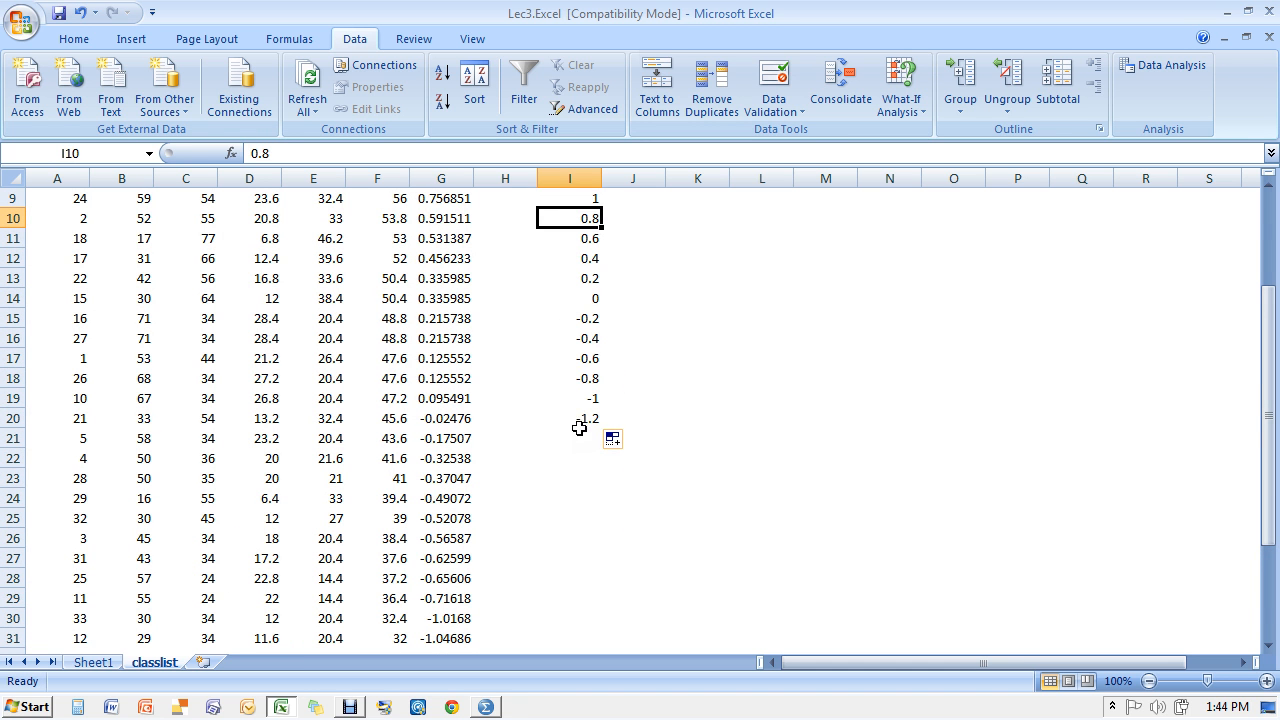
pyautogui.moveTo(578, 380); pyautogui.dragTo(608, 590)
pyautogui.click(698, 553)
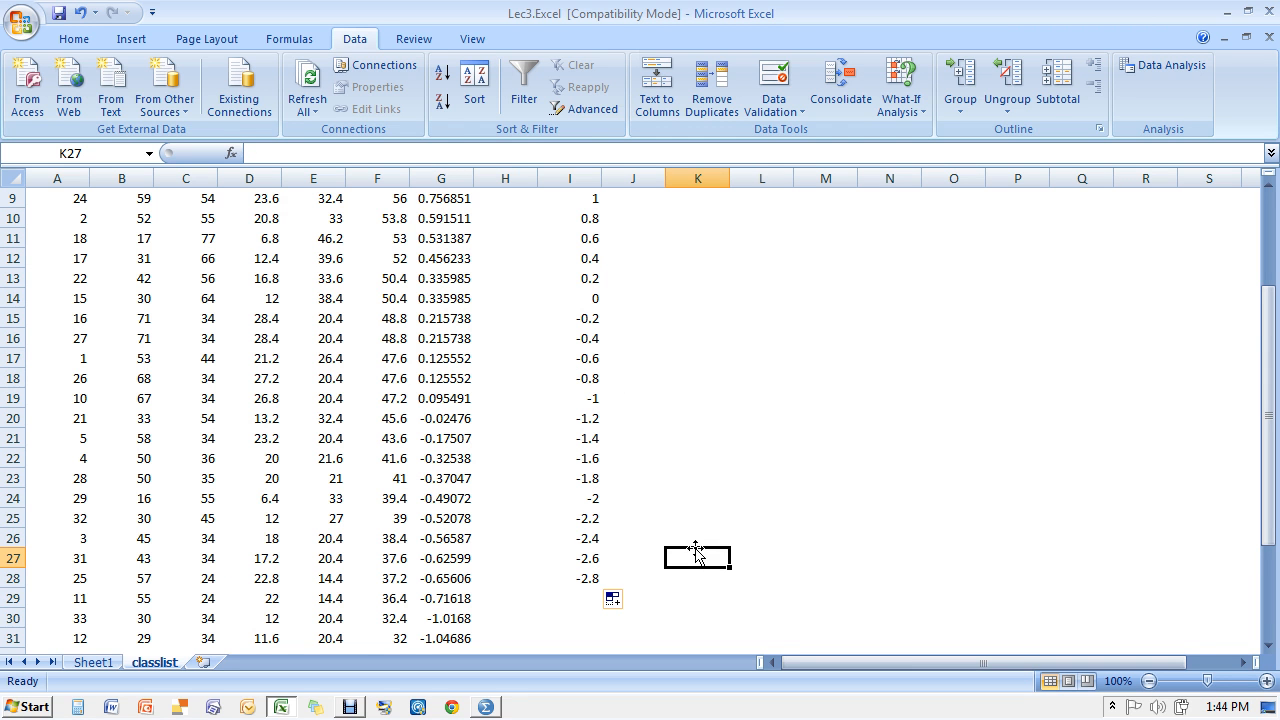
# Return to the top of the sheet and select the first bin value in I2
pyautogui.press('Up')
pyautogui.press('Up')
pyautogui.press('Up')
pyautogui.press('Up')
pyautogui.press('Up')
pyautogui.press('Up')
pyautogui.press('Up')
pyautogui.press('Up')
pyautogui.press('Up')
pyautogui.press('Up')
pyautogui.press('Up')
pyautogui.press('Up')
pyautogui.press('Up')
pyautogui.press('Up')
pyautogui.press('Up')
pyautogui.press('Up')
pyautogui.press('Up')
pyautogui.press('Up')
pyautogui.press('Up')
pyautogui.press('Up')
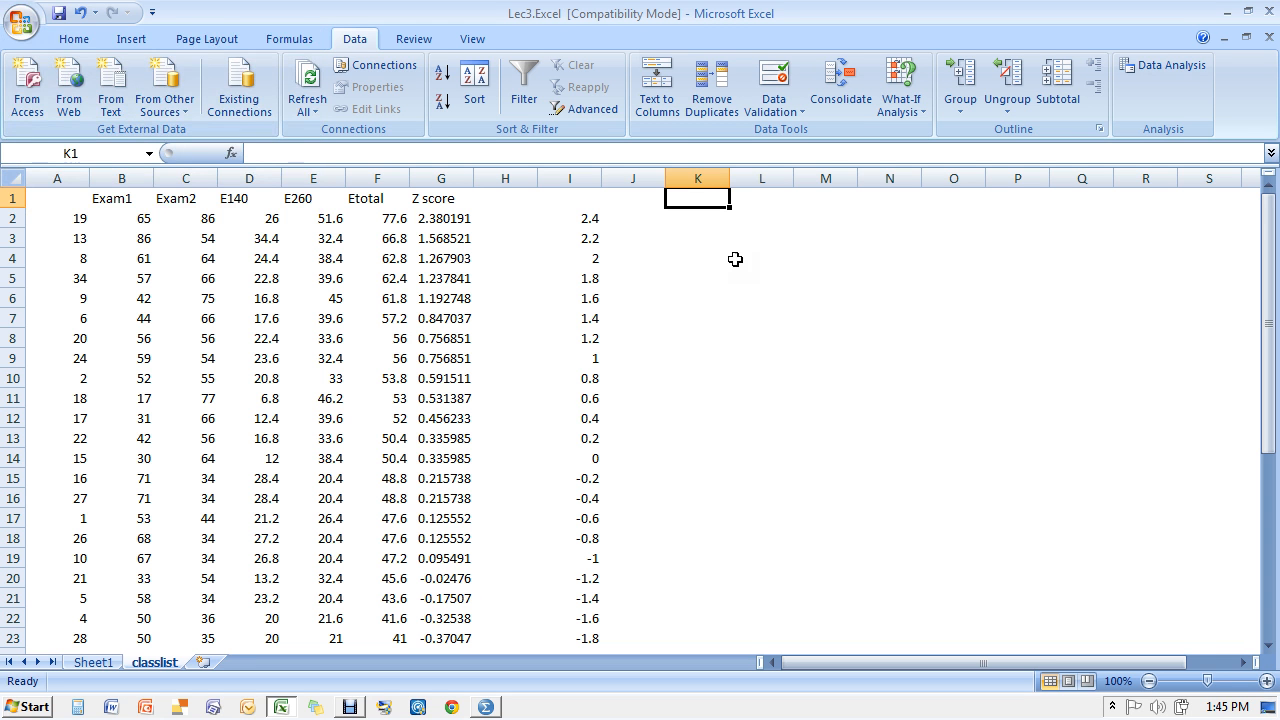
pyautogui.click(595, 217)
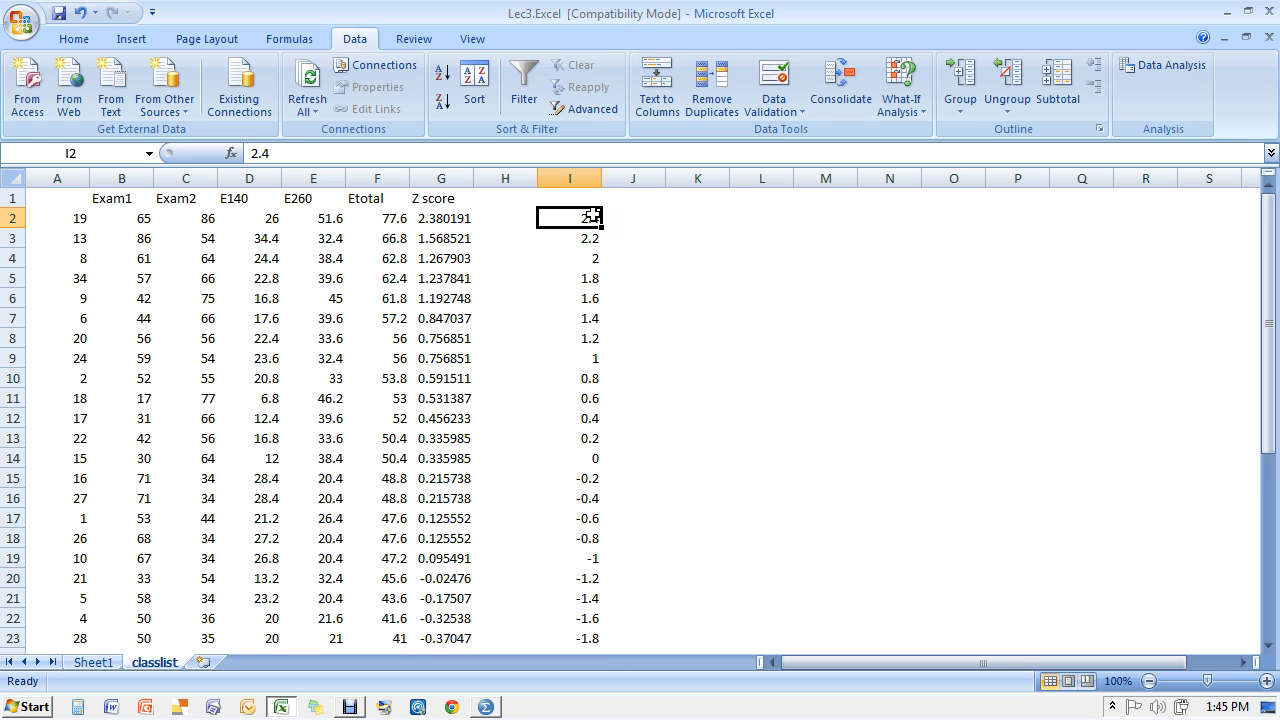
# Check in the Excel add-ins list that Analysis ToolPak is enabled and accept the selection
pyautogui.click(24, 24)
pyautogui.click(283, 512)
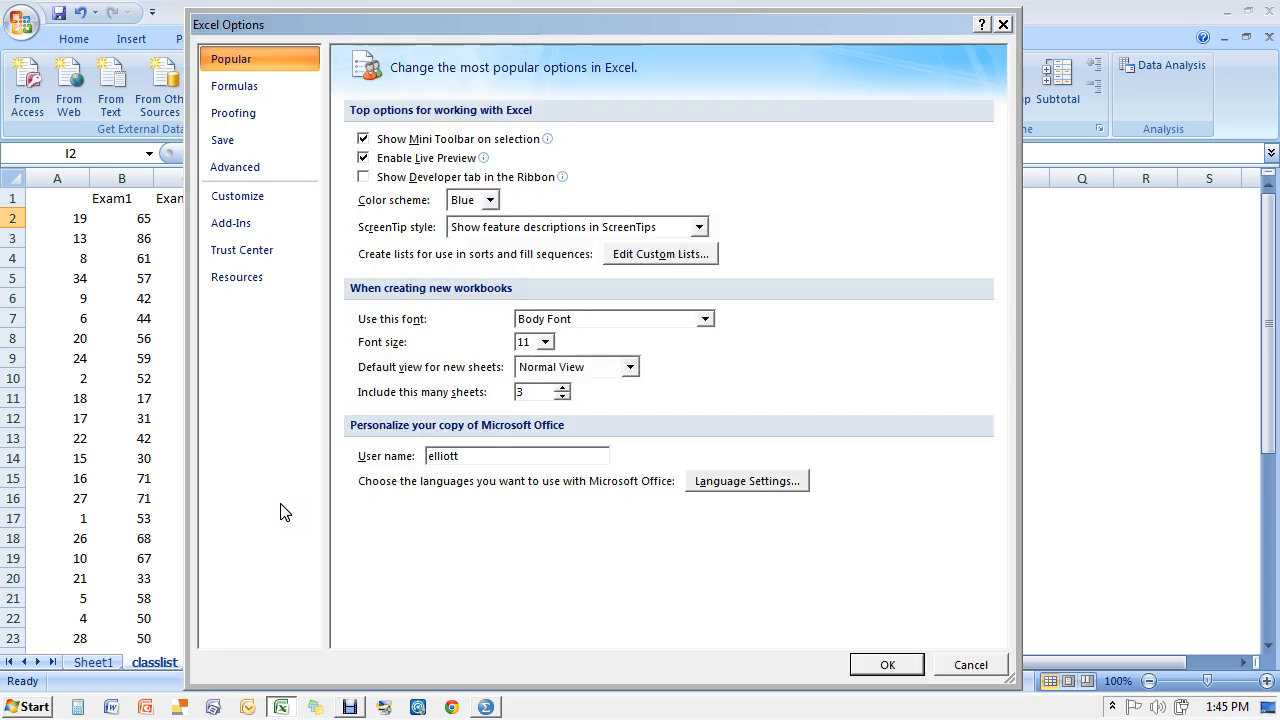
pyautogui.click(226, 224)
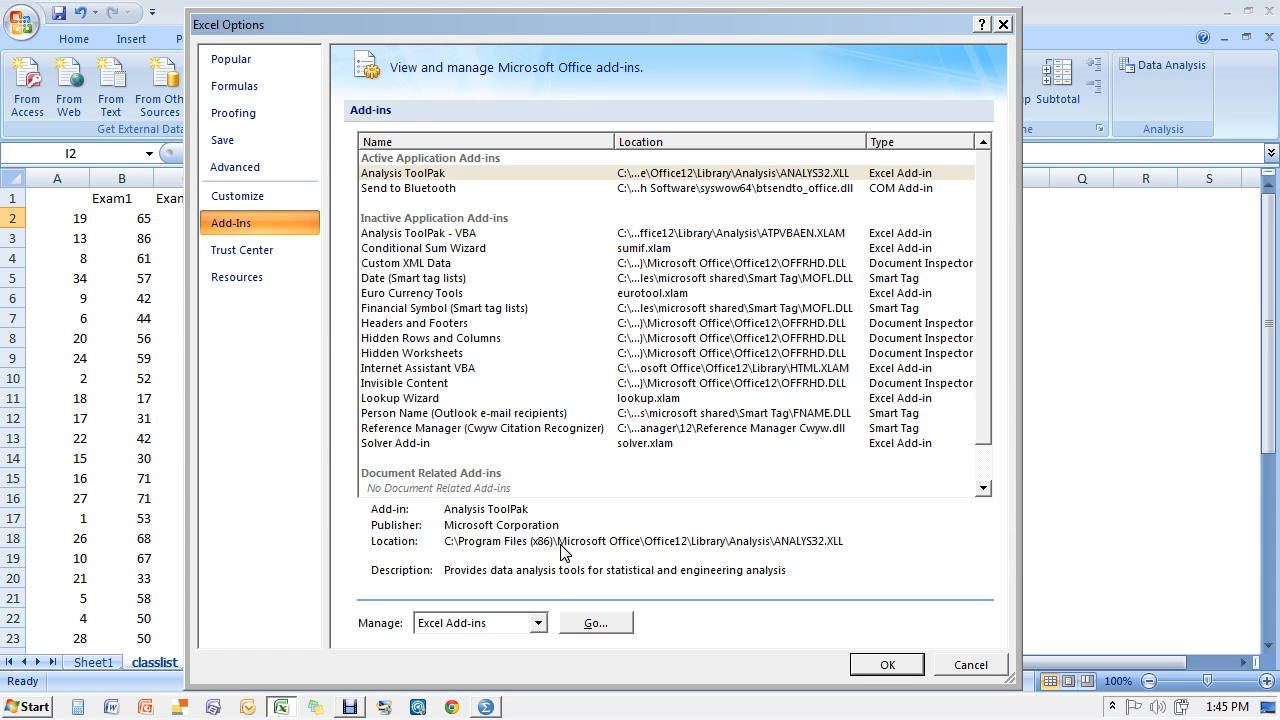
pyautogui.click(607, 626)
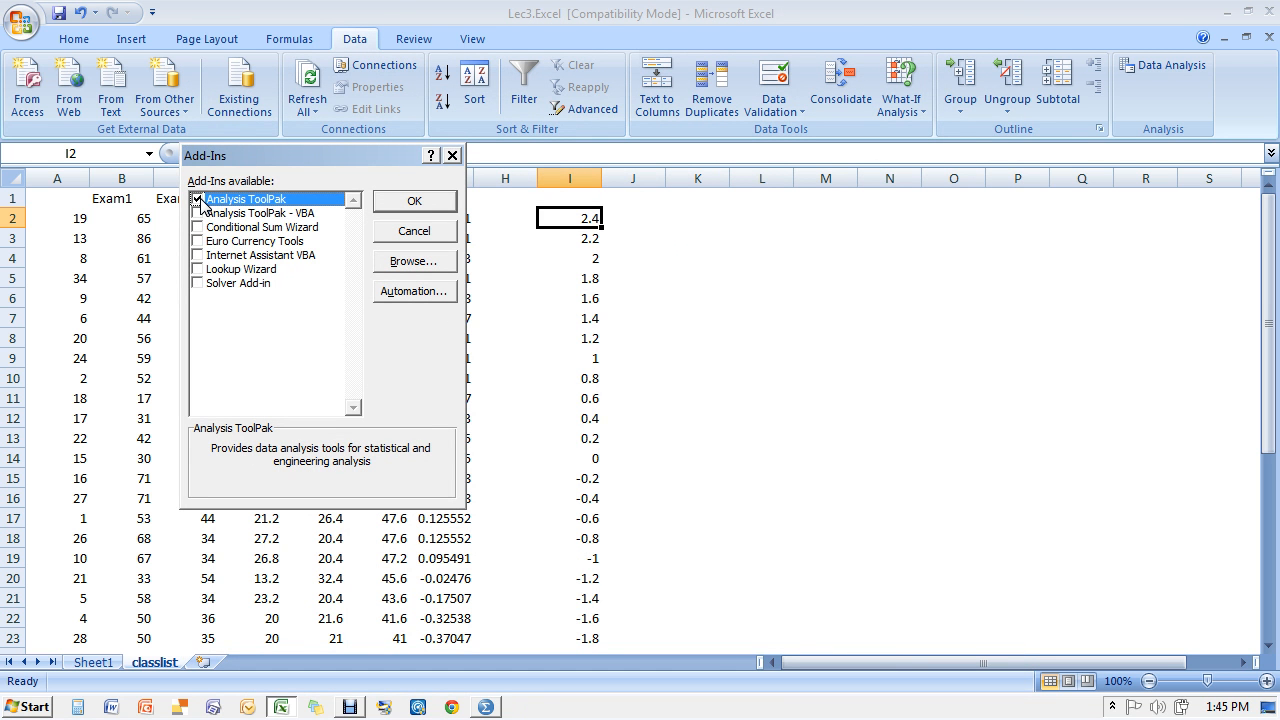
pyautogui.click(414, 202)
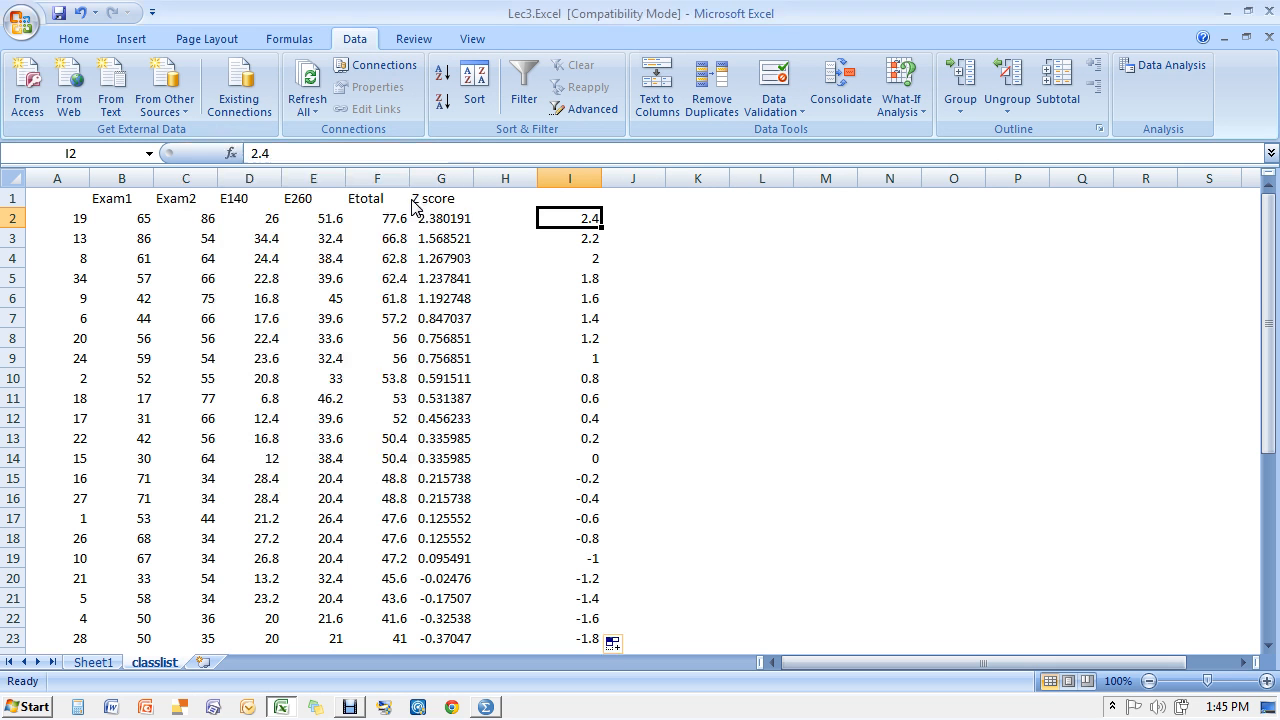
# Start the Histogram analysis tool and set its input range to the Z scores in $G$2:$G$35
pyautogui.click(1164, 66)
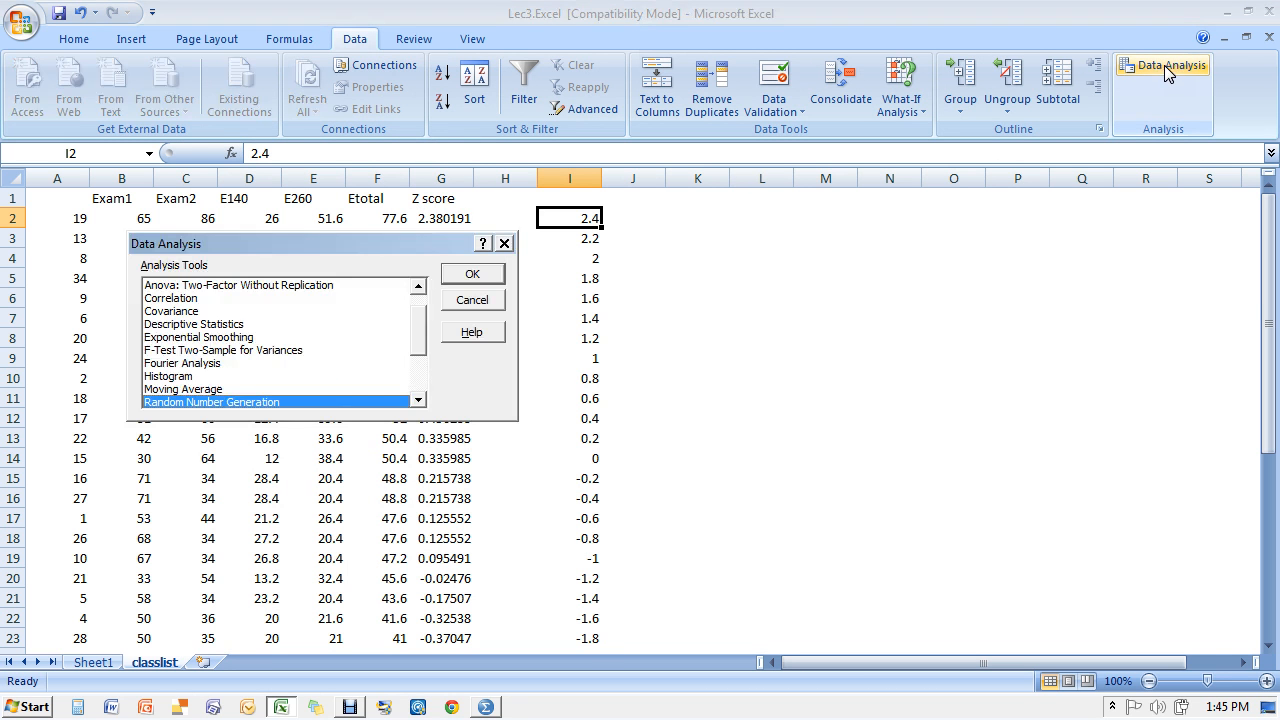
pyautogui.click(183, 377)
pyautogui.click(485, 275)
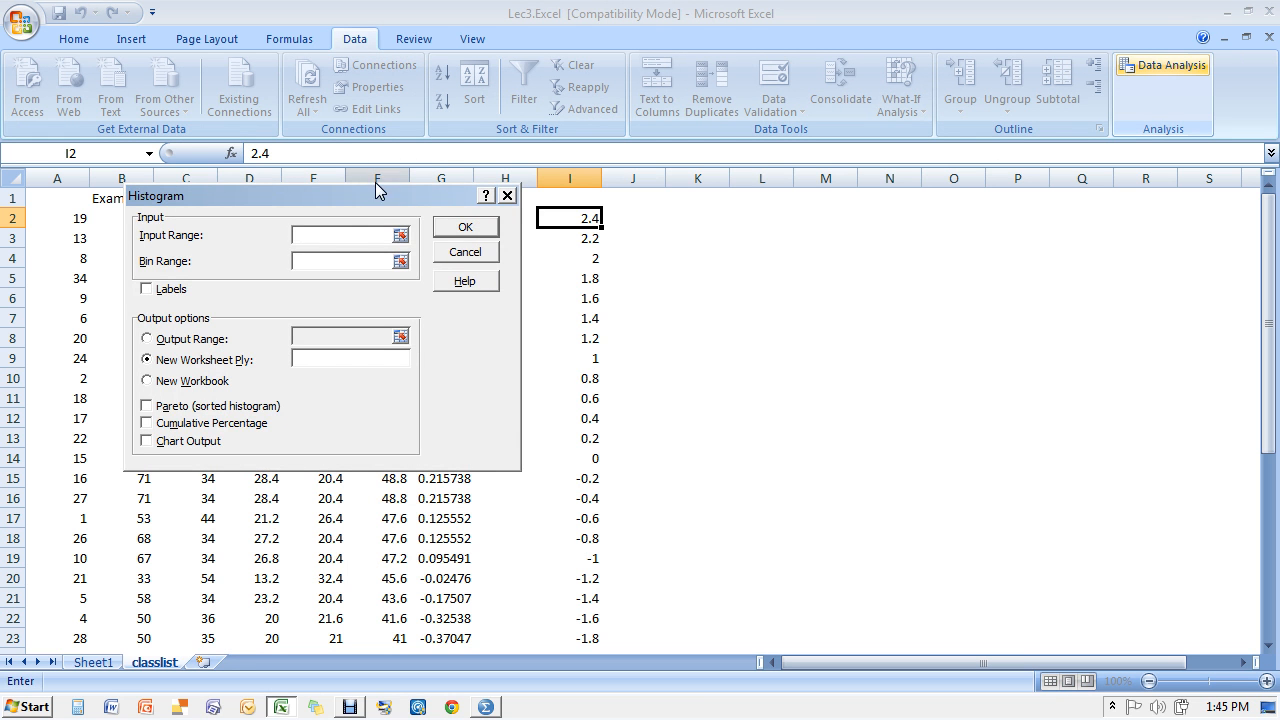
pyautogui.moveTo(349, 204); pyautogui.dragTo(894, 202)
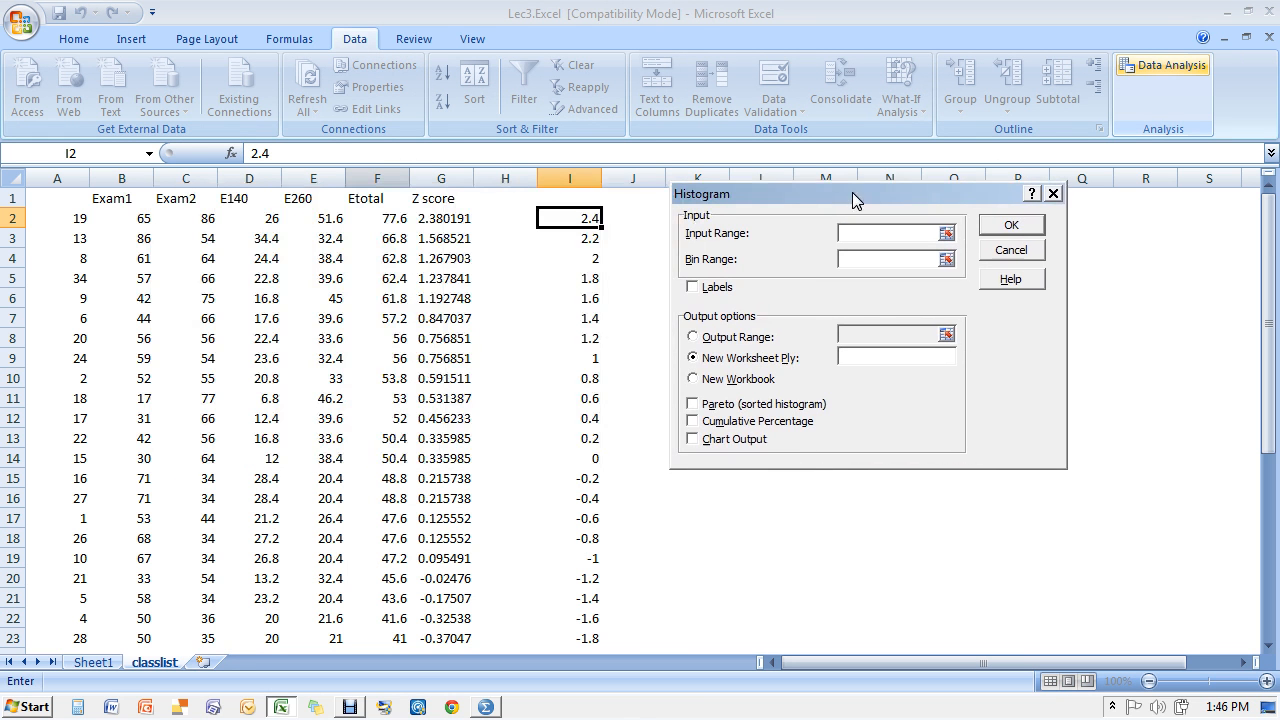
pyautogui.click(946, 236)
pyautogui.moveTo(426, 216); pyautogui.dragTo(464, 608)
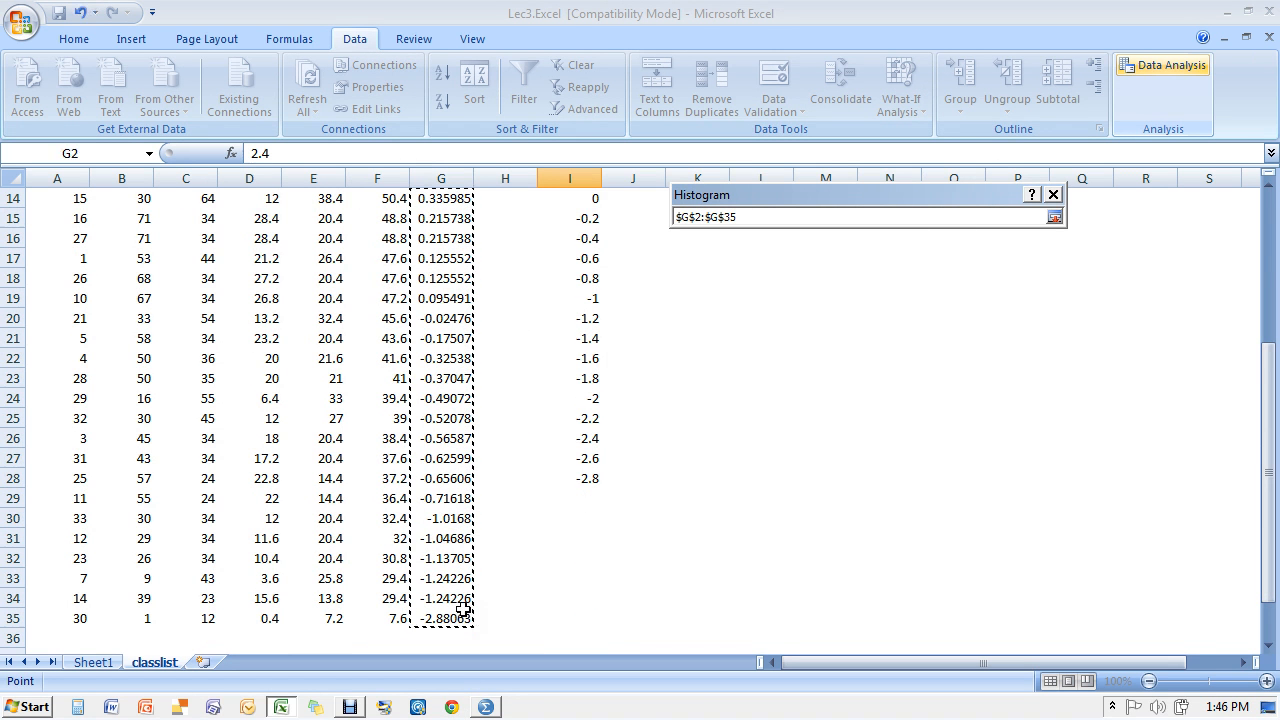
pyautogui.click(1055, 218)
# Set the histogram's bin range to the bin values in $I$2:$I$28
pyautogui.click(946, 260)
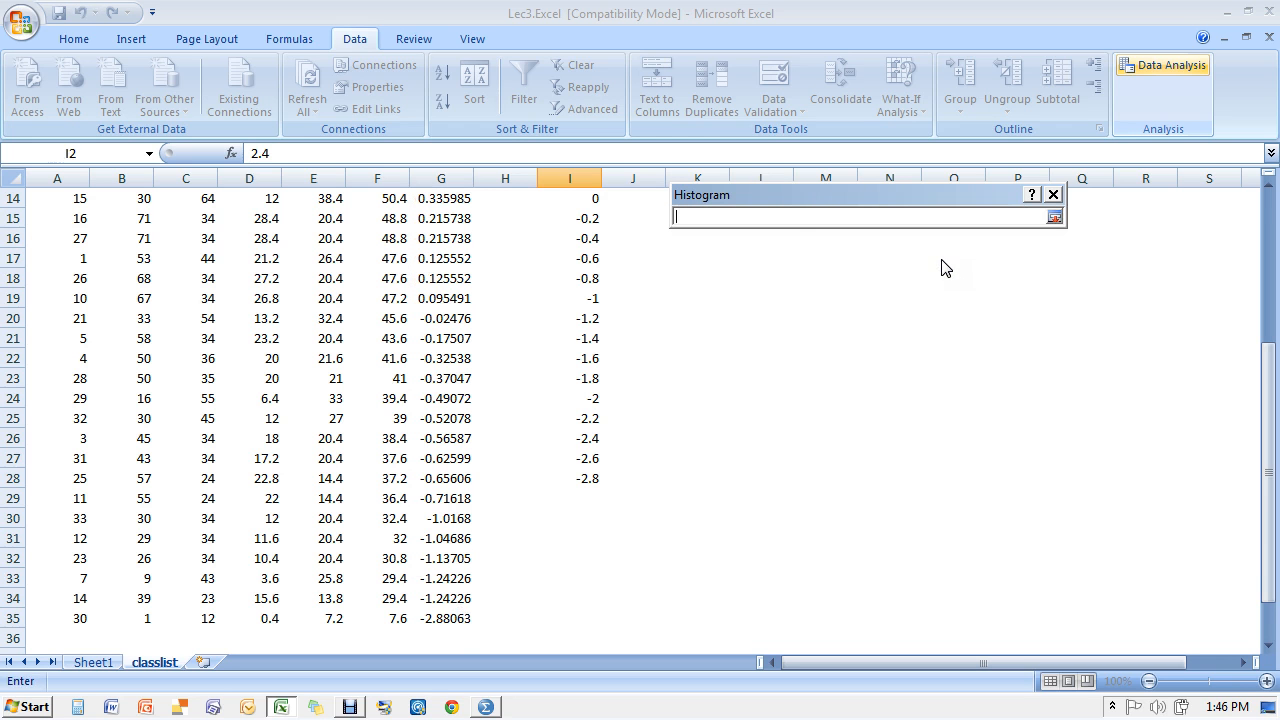
pyautogui.moveTo(584, 481)
pyautogui.mouseDown()
pyautogui.moveTo(606, 154)
pyautogui.moveTo(598, 240)
pyautogui.moveTo(593, 213)
pyautogui.mouseUp()
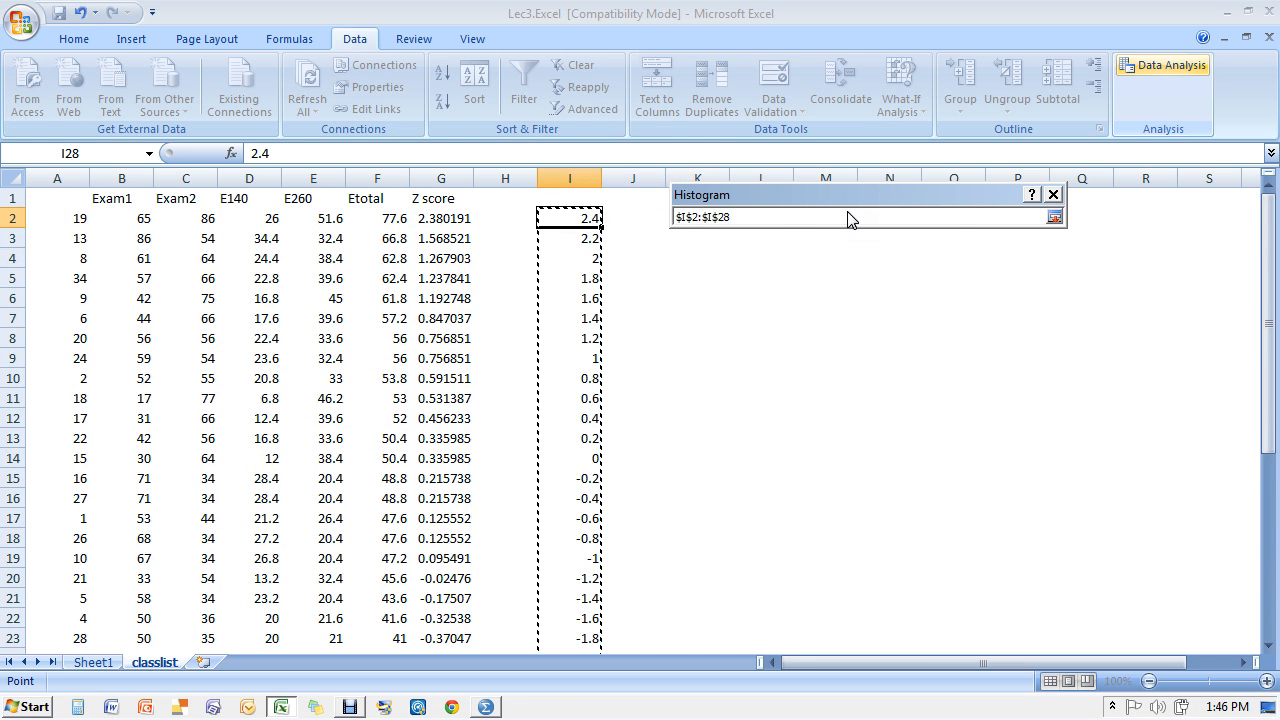
pyautogui.click(1056, 212)
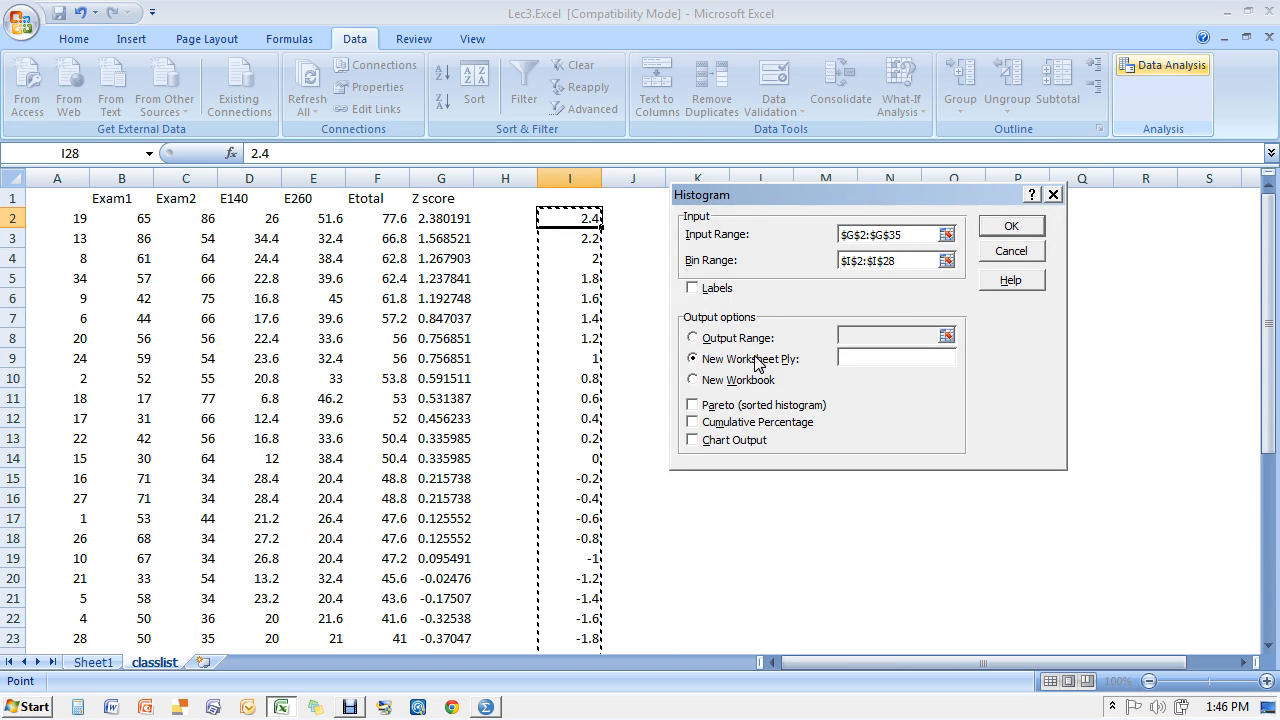
# Generate the frequency table on a new worksheet and insert a clustered column chart from its bins and frequencies
pyautogui.click(1003, 228)
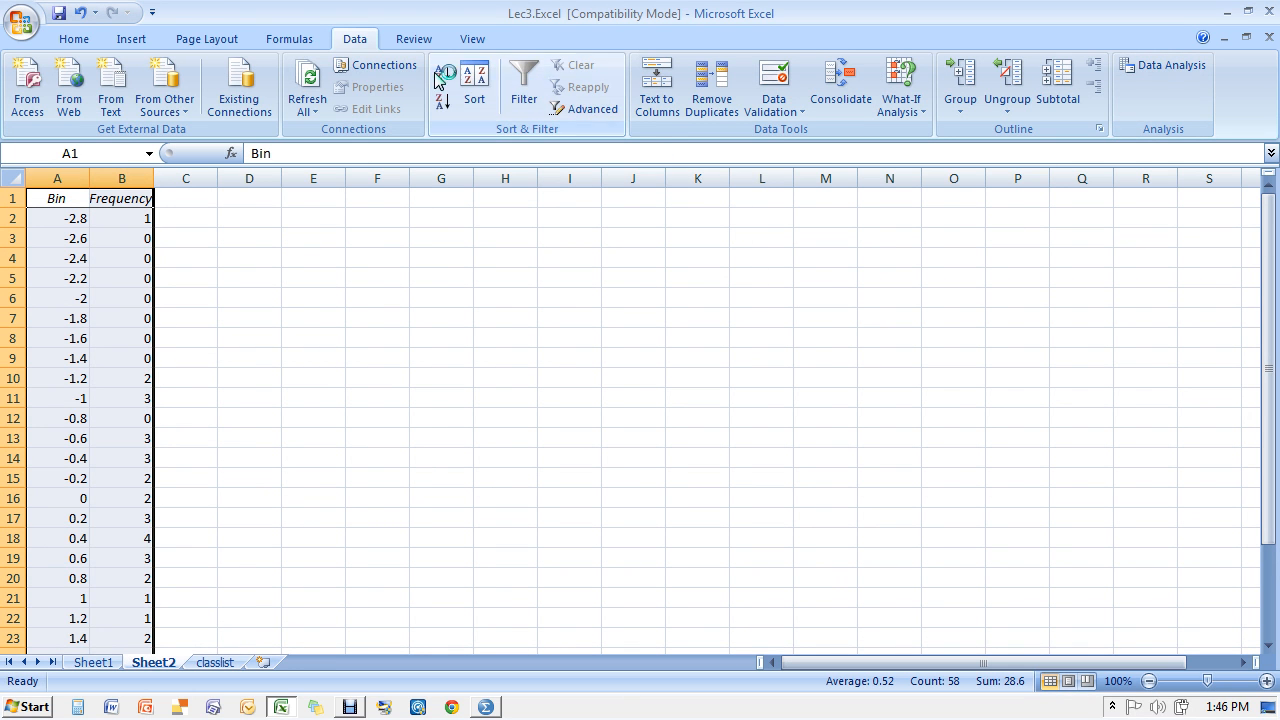
pyautogui.click(150, 40)
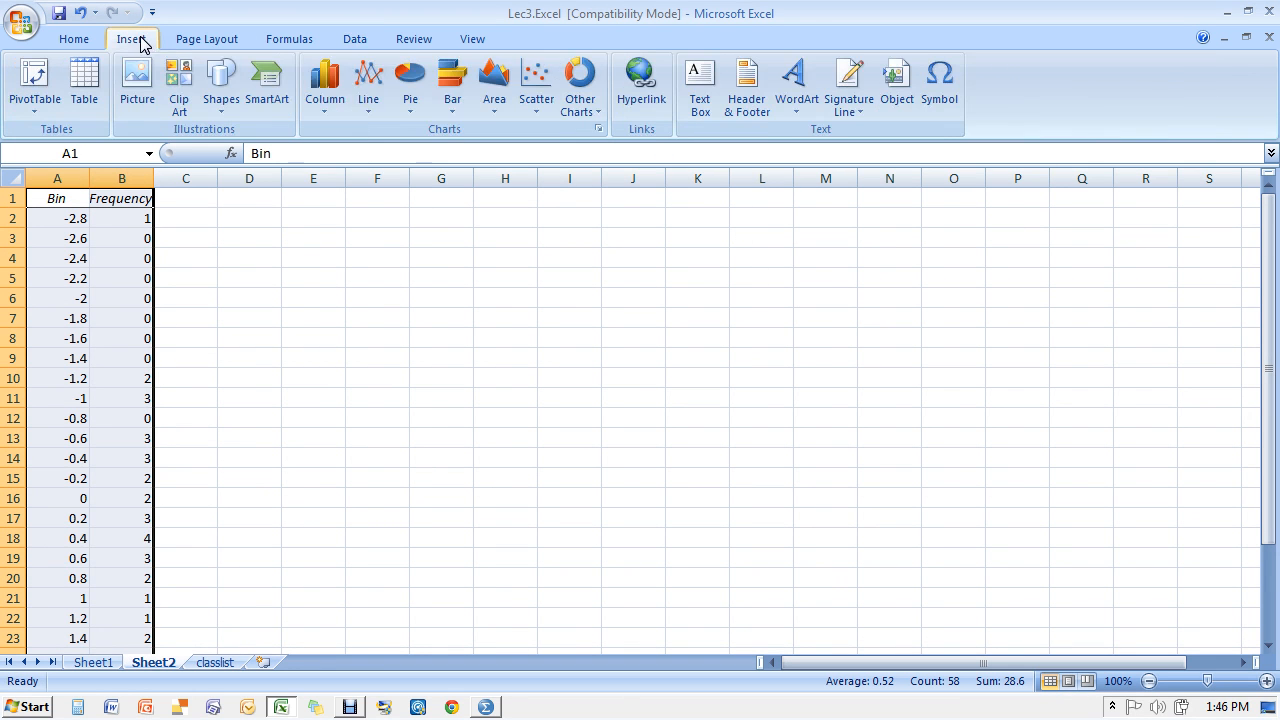
pyautogui.click(318, 82)
pyautogui.click(333, 168)
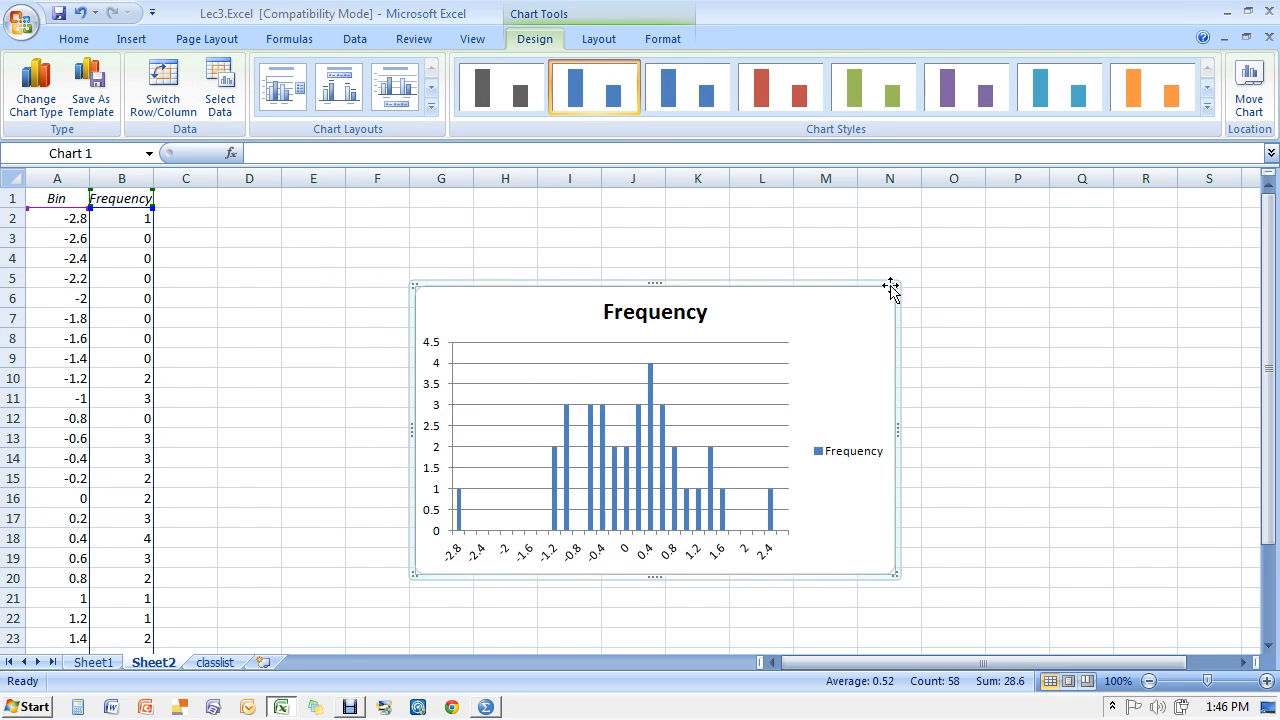
# Enlarge the Frequency chart and place it beside the table, spanning about columns D to O down to row 22
pyautogui.moveTo(1123, 222); pyautogui.dragTo(1130, 210)
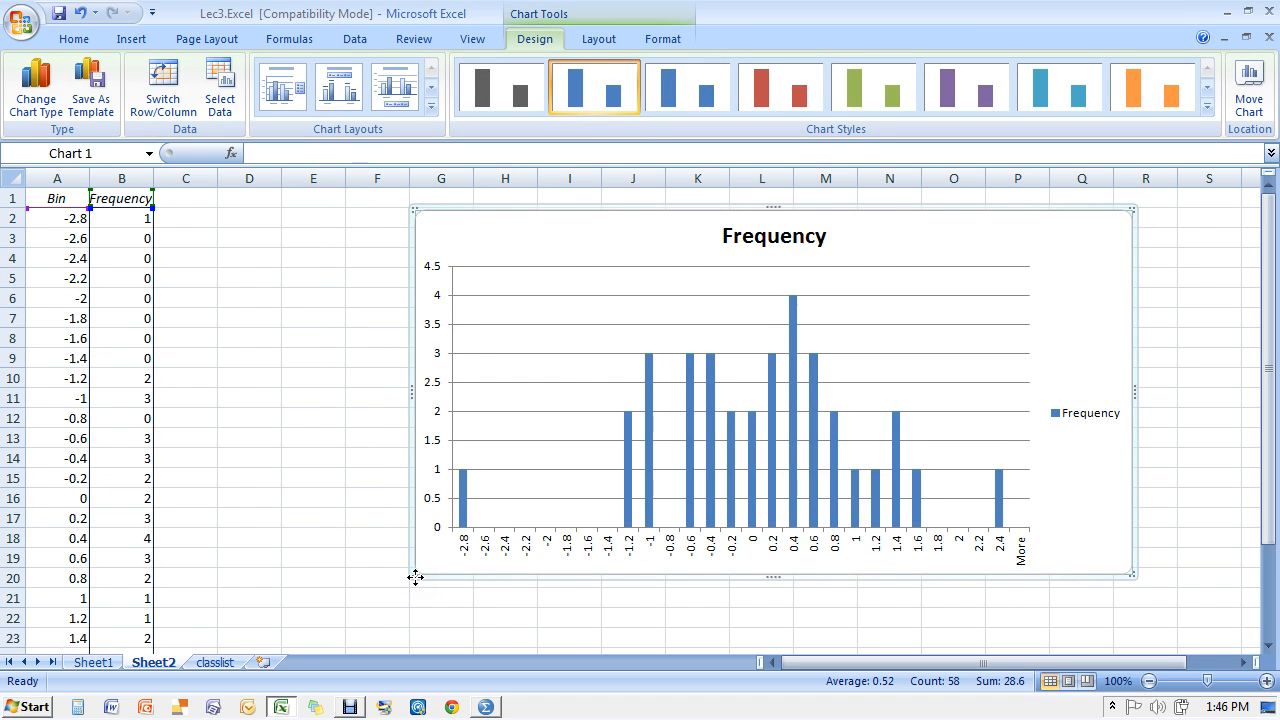
pyautogui.moveTo(236, 563); pyautogui.dragTo(236, 563)
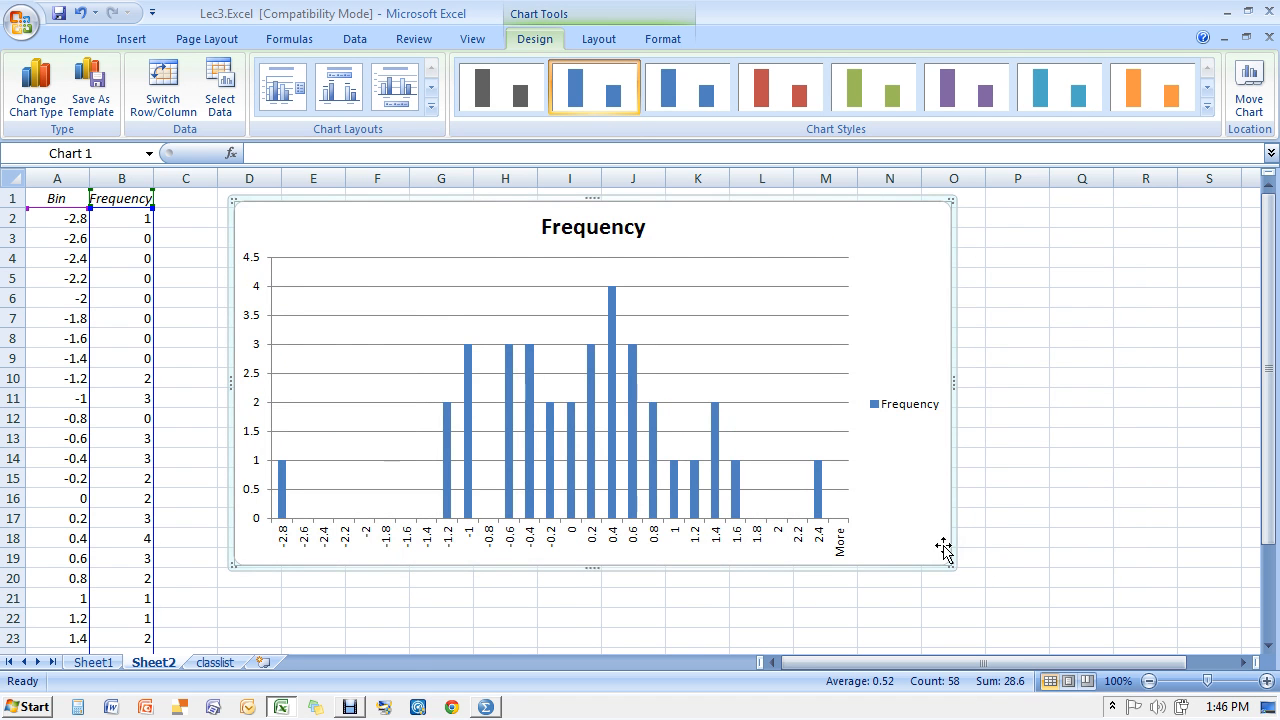
pyautogui.moveTo(950, 563); pyautogui.dragTo(966, 618)
# Delete the legend and the horizontal gridlines from the Frequency chart
pyautogui.click(927, 439)
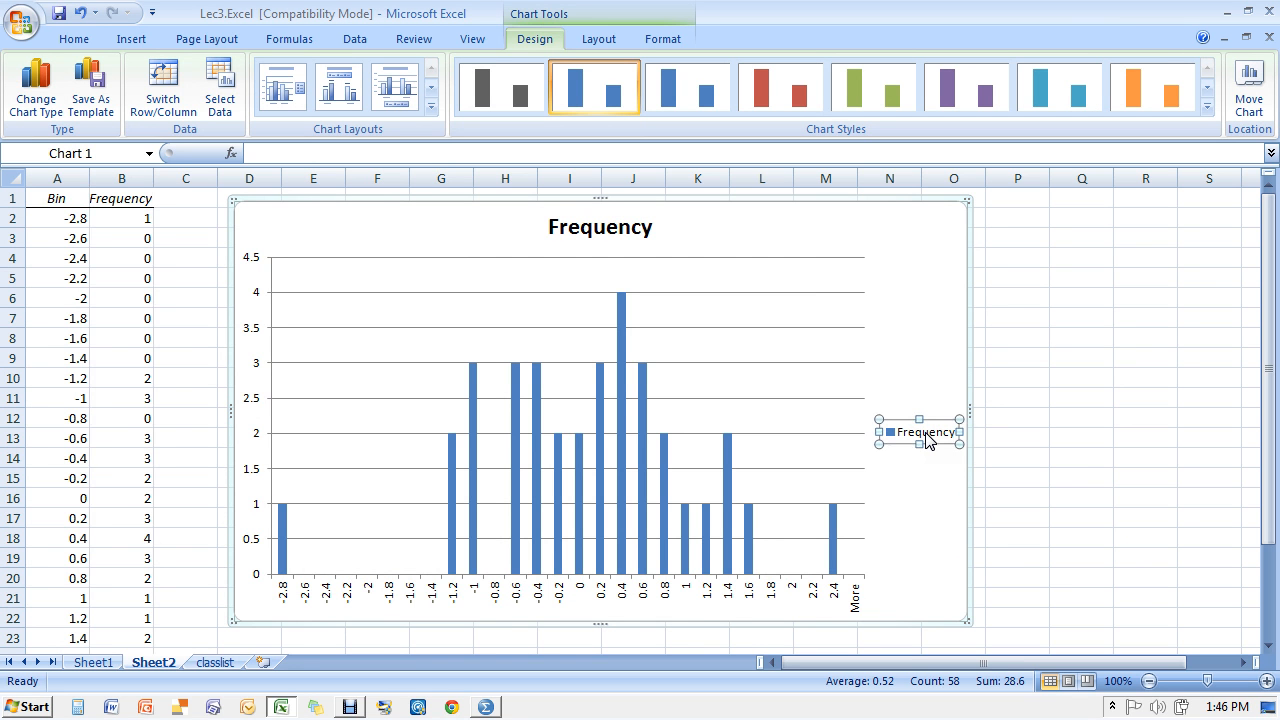
pyautogui.press('Delete')
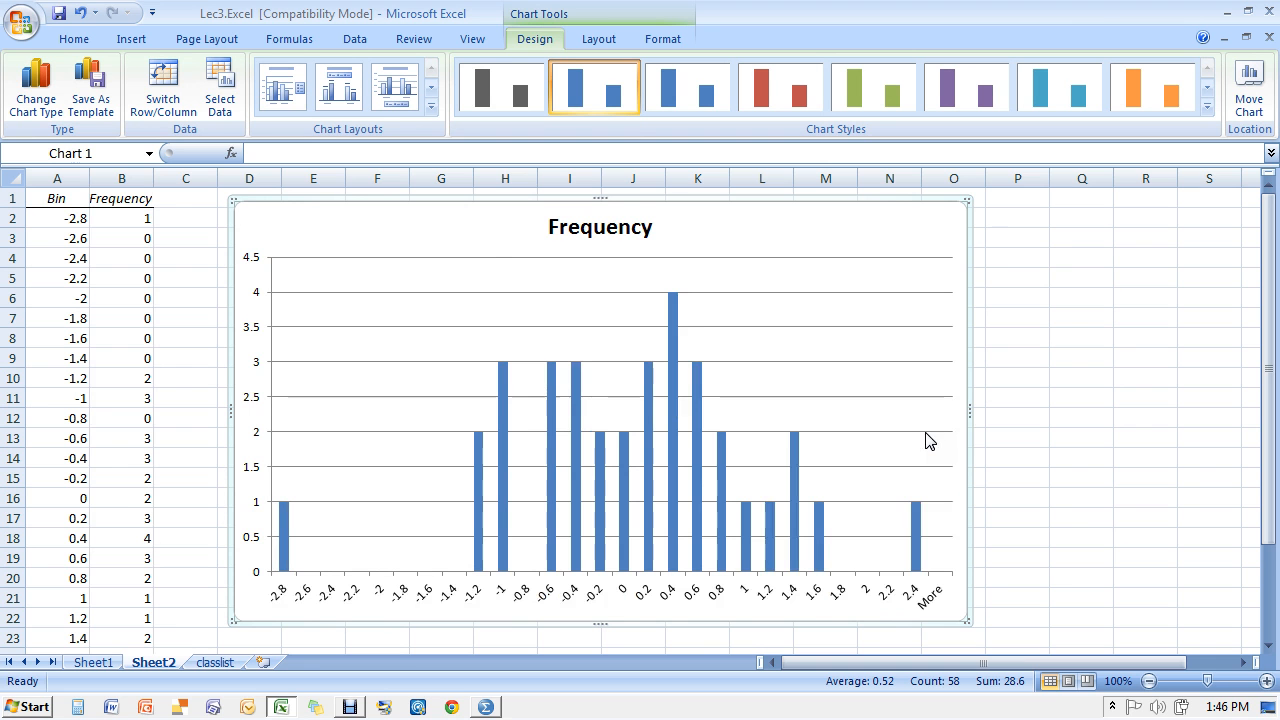
pyautogui.click(926, 433)
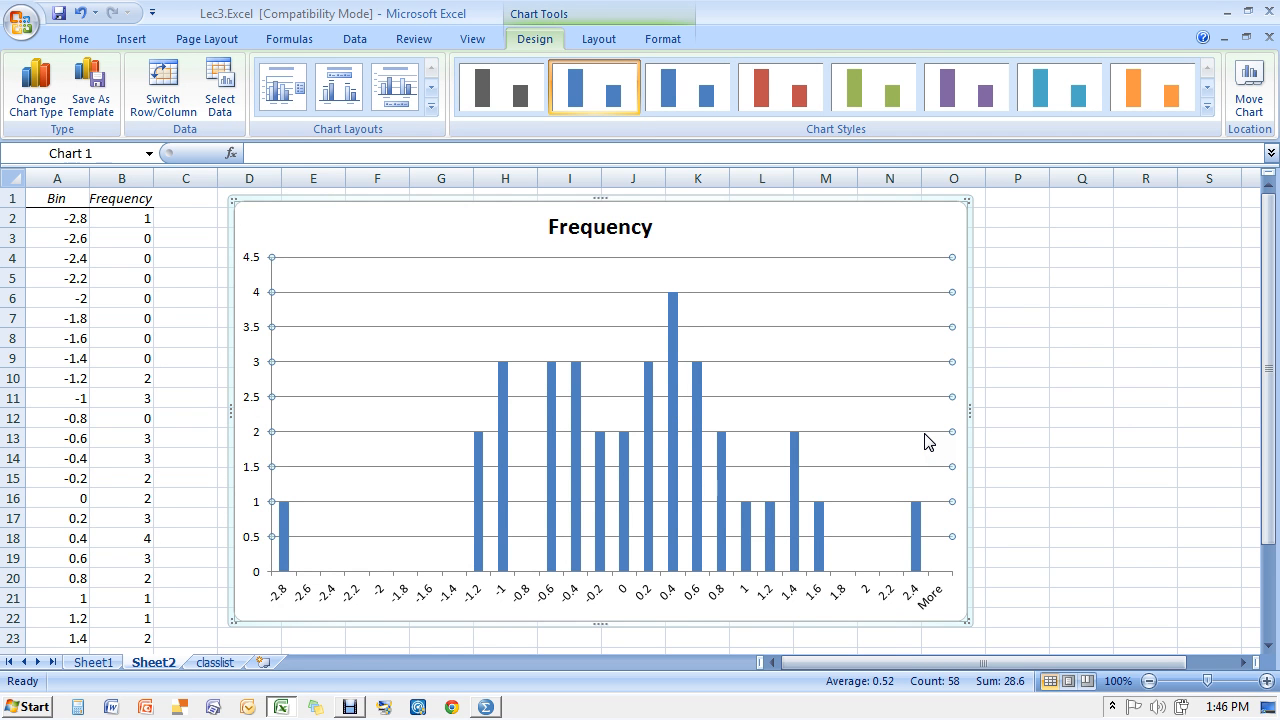
pyautogui.press('Delete')
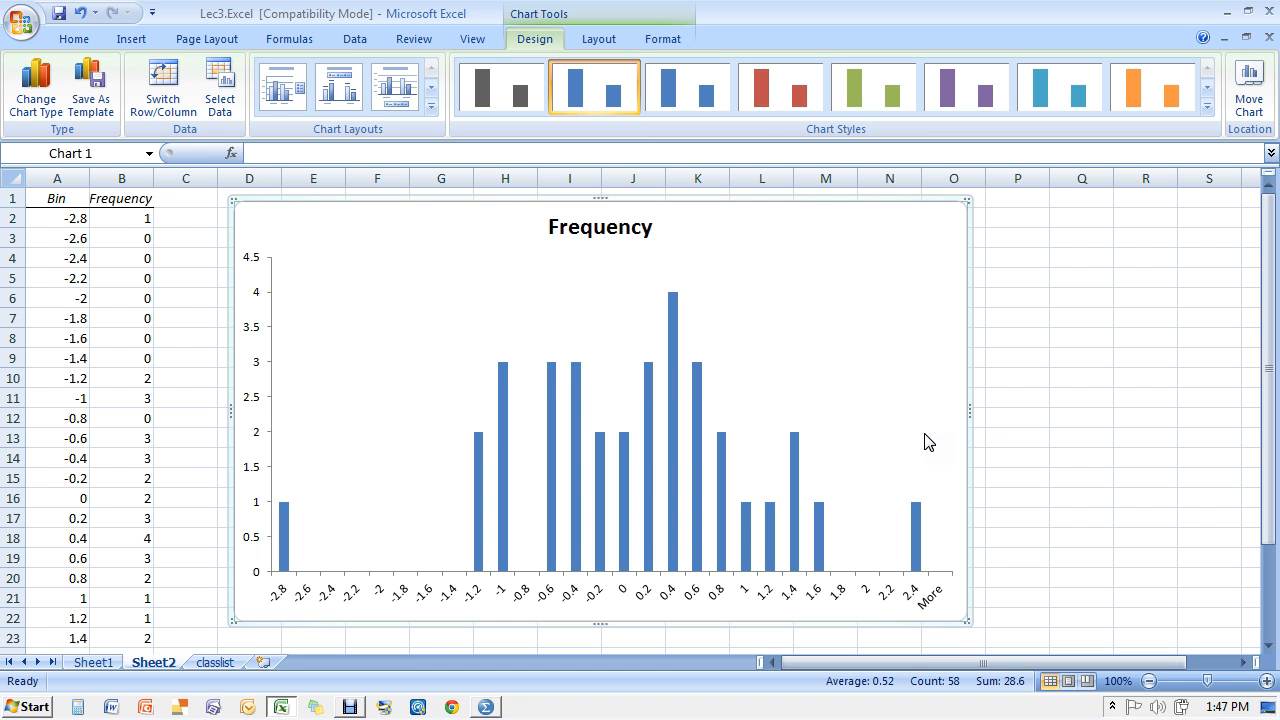
# Draw a vertical straight arrow about 3.22" tall on the chart at the 0 bin
pyautogui.click(133, 40)
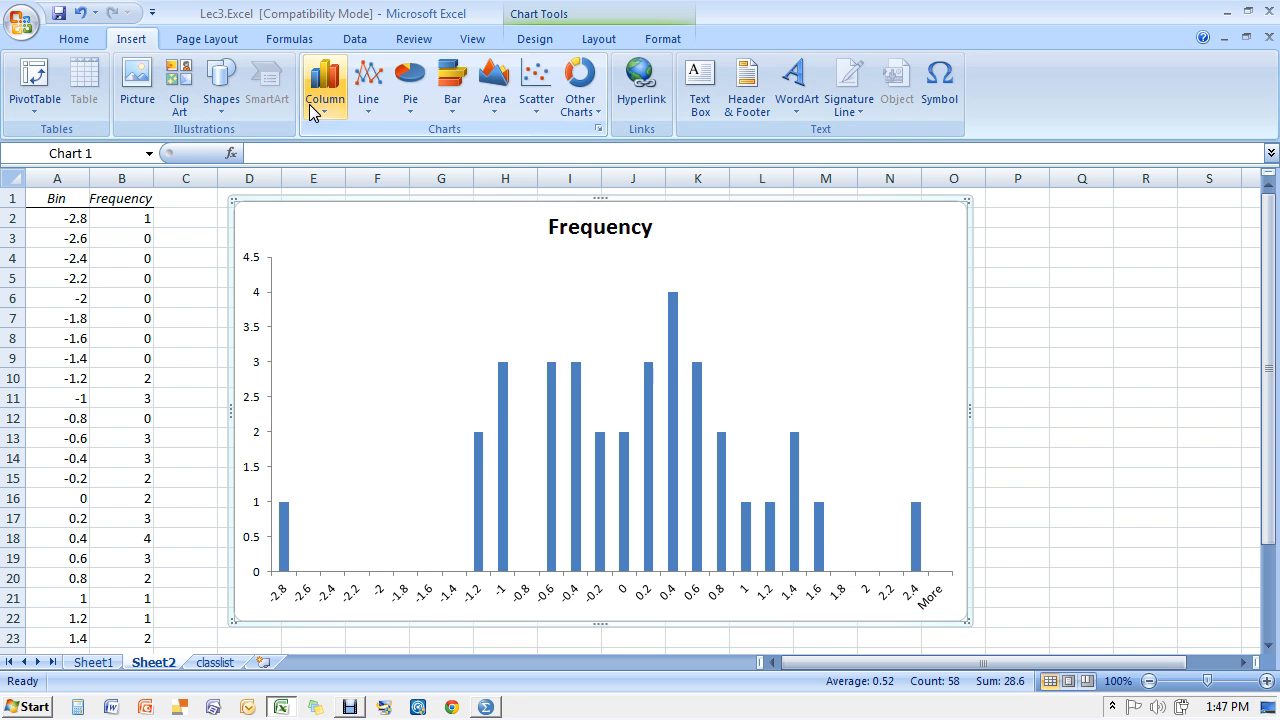
pyautogui.click(218, 92)
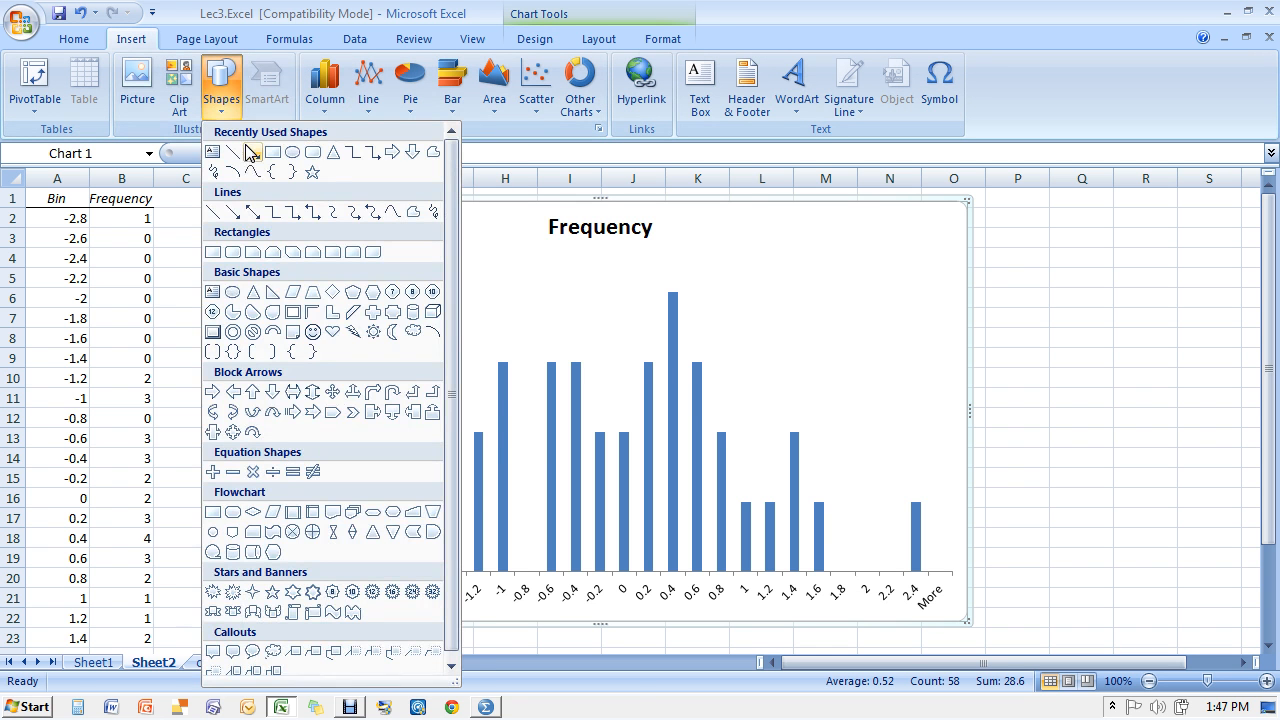
pyautogui.click(251, 151)
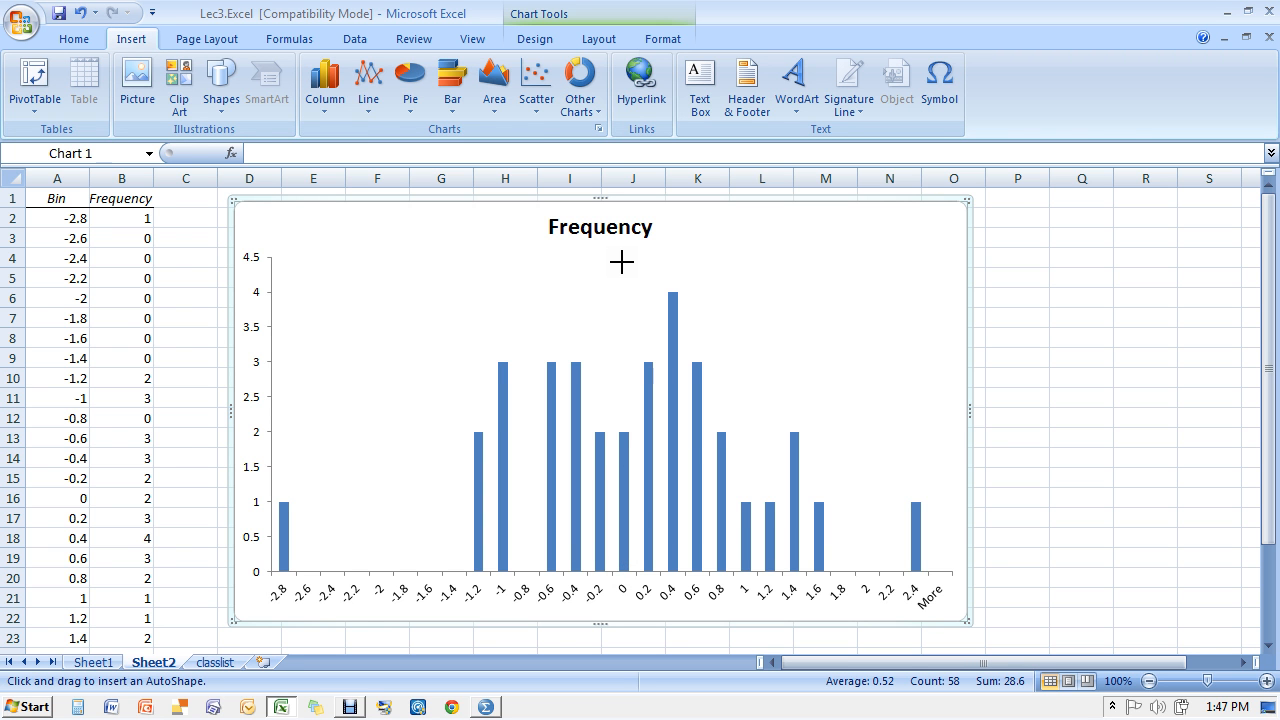
pyautogui.moveTo(621, 262); pyautogui.dragTo(621, 572)
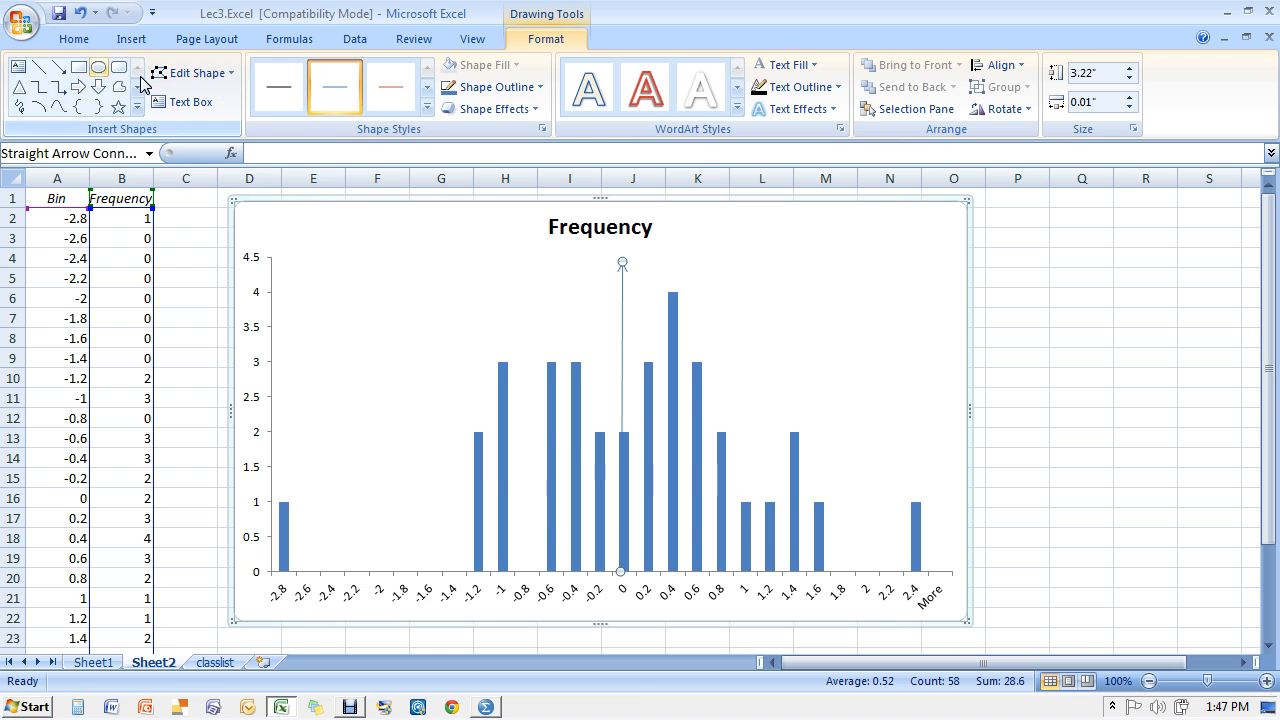
# Draw two vertical lines about 3" tall on the chart, one at bin 1 and one between bins -1 and -0.8
pyautogui.click(38, 67)
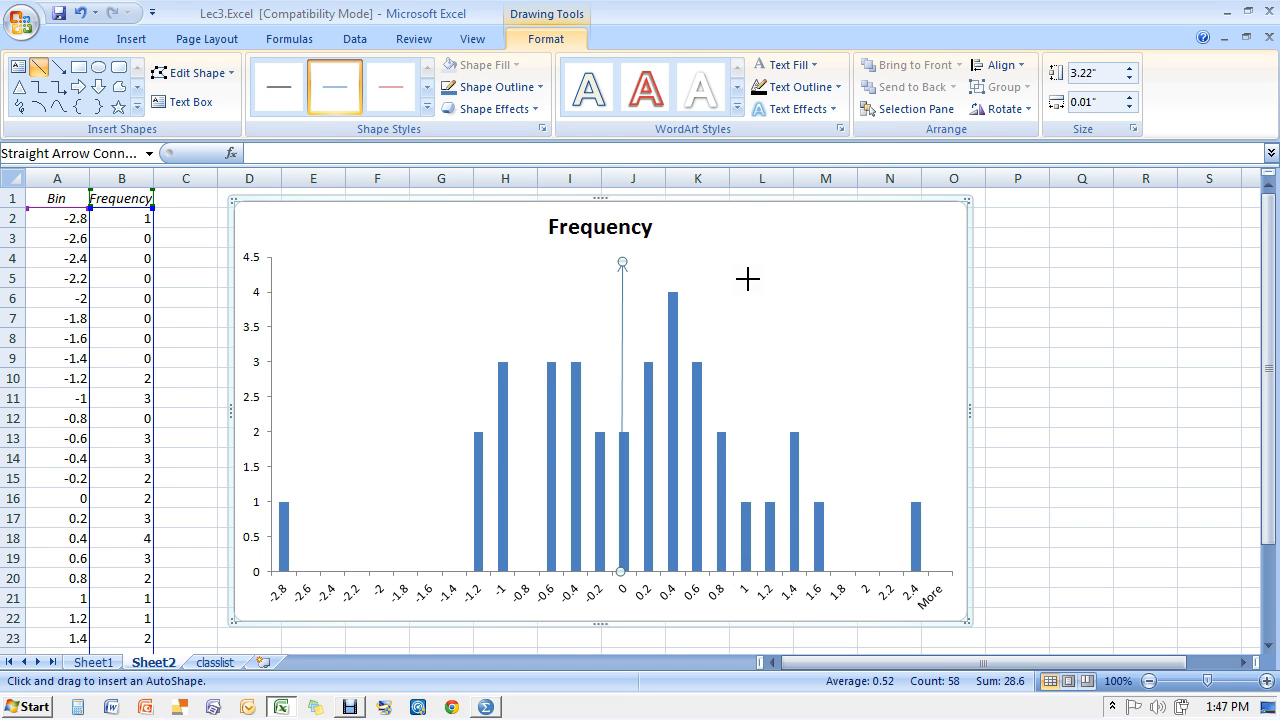
pyautogui.moveTo(745, 279); pyautogui.dragTo(746, 571)
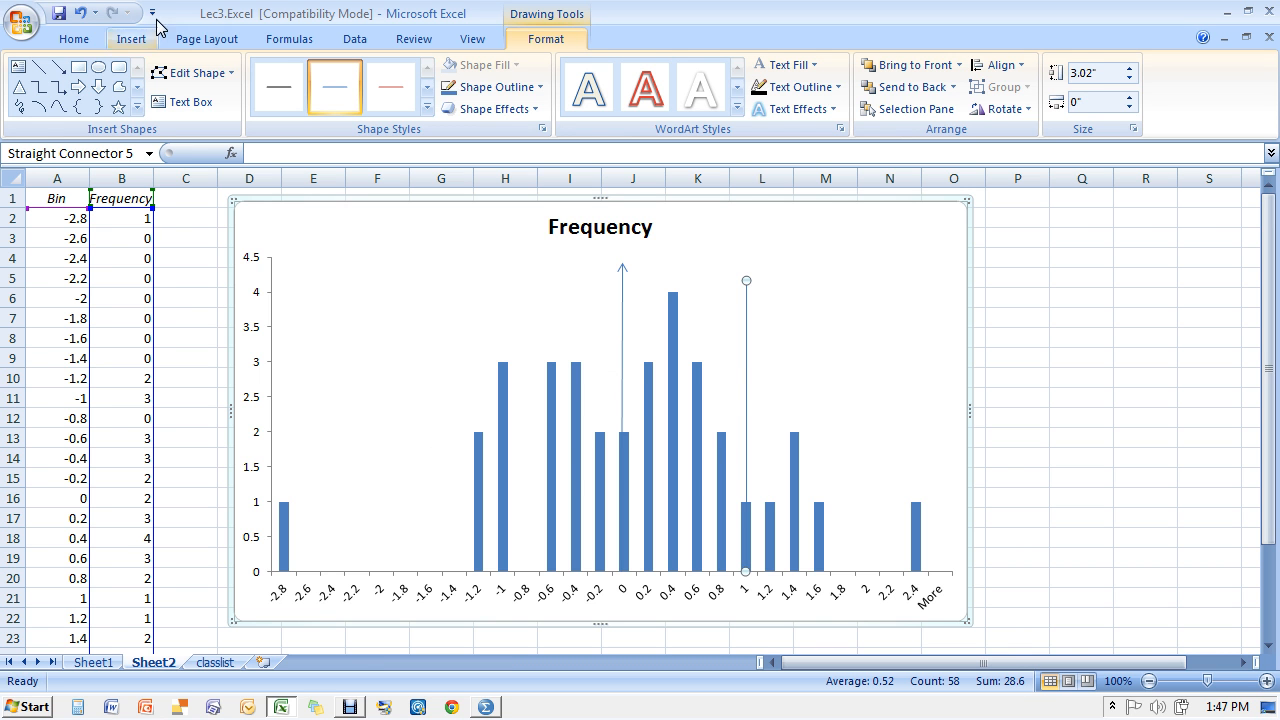
pyautogui.click(38, 66)
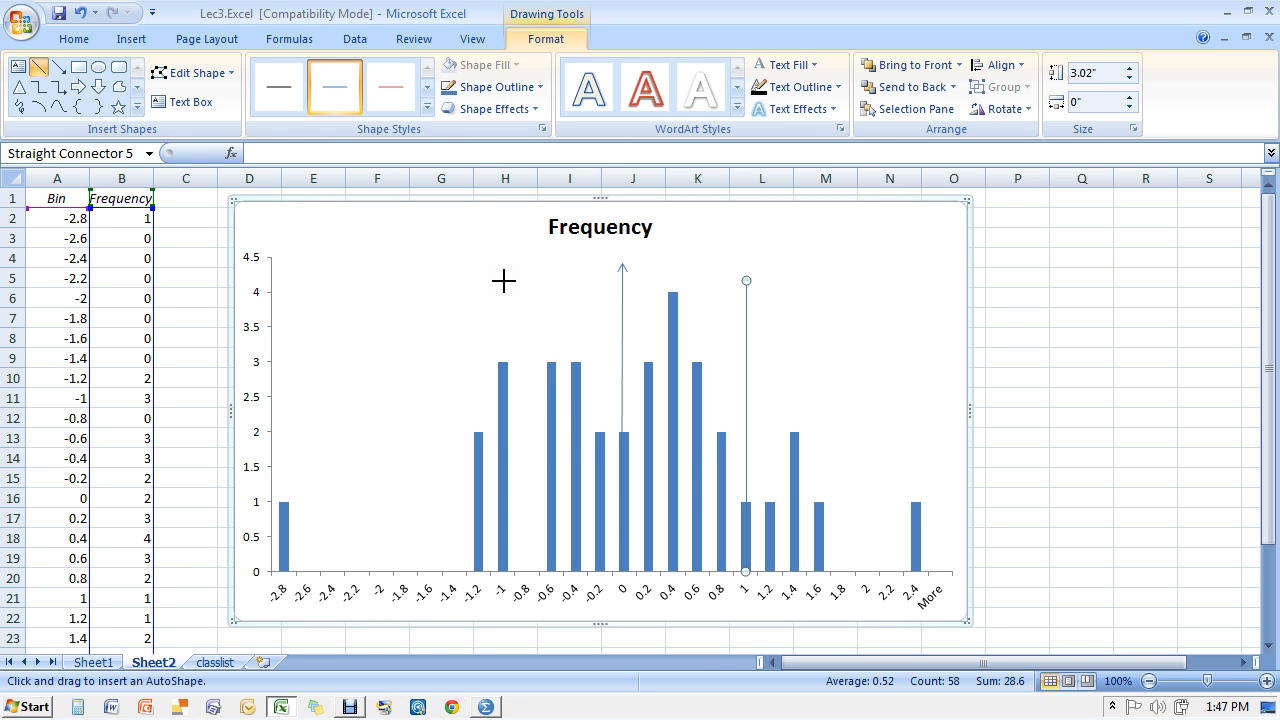
pyautogui.moveTo(503, 286); pyautogui.dragTo(503, 286)
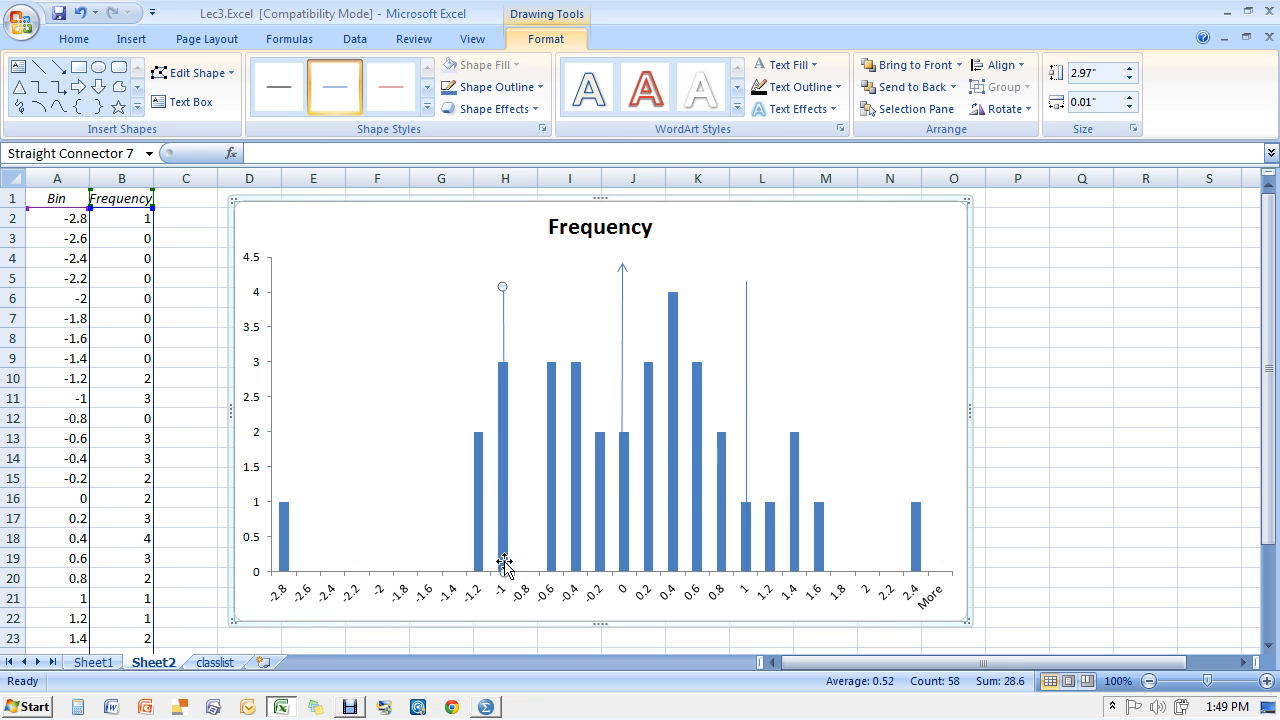
pyautogui.moveTo(505, 517); pyautogui.dragTo(521, 520)
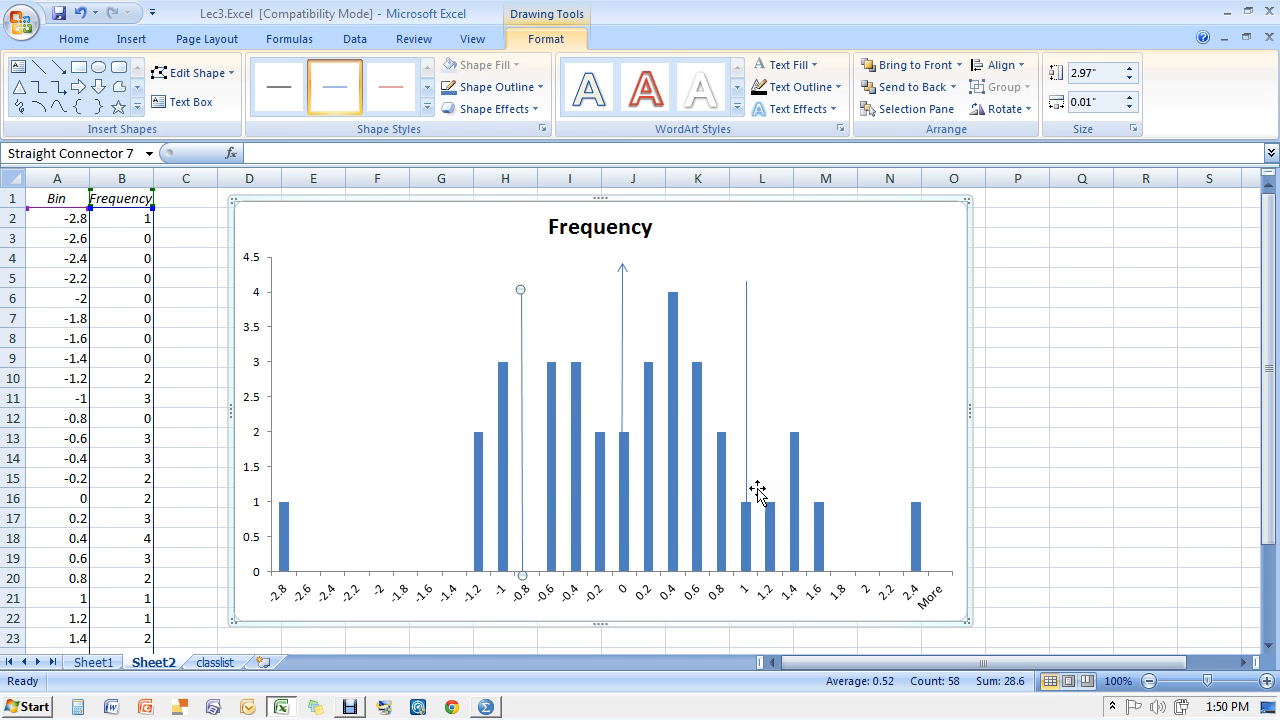
# On the classlist sheet, enter the grades A+ in H2 and A in H3 beside the Z scores
pyautogui.click(214, 663)
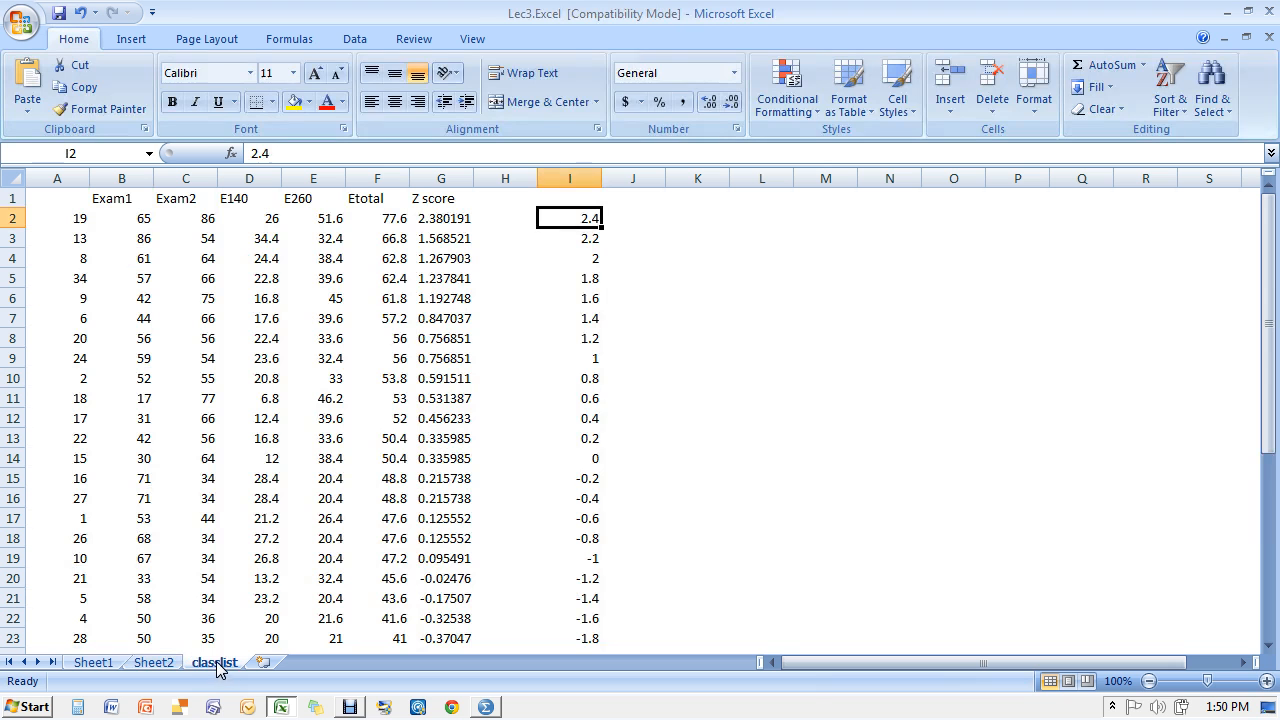
pyautogui.press('Left')
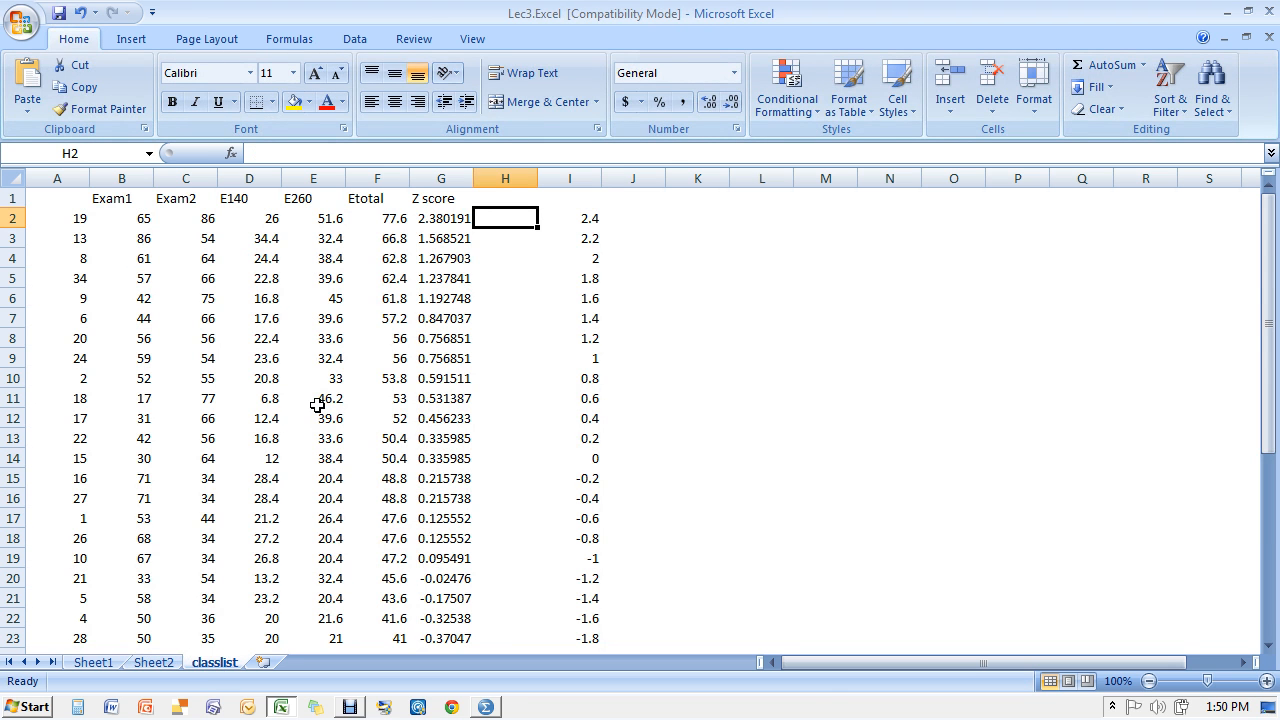
pyautogui.write('A=')
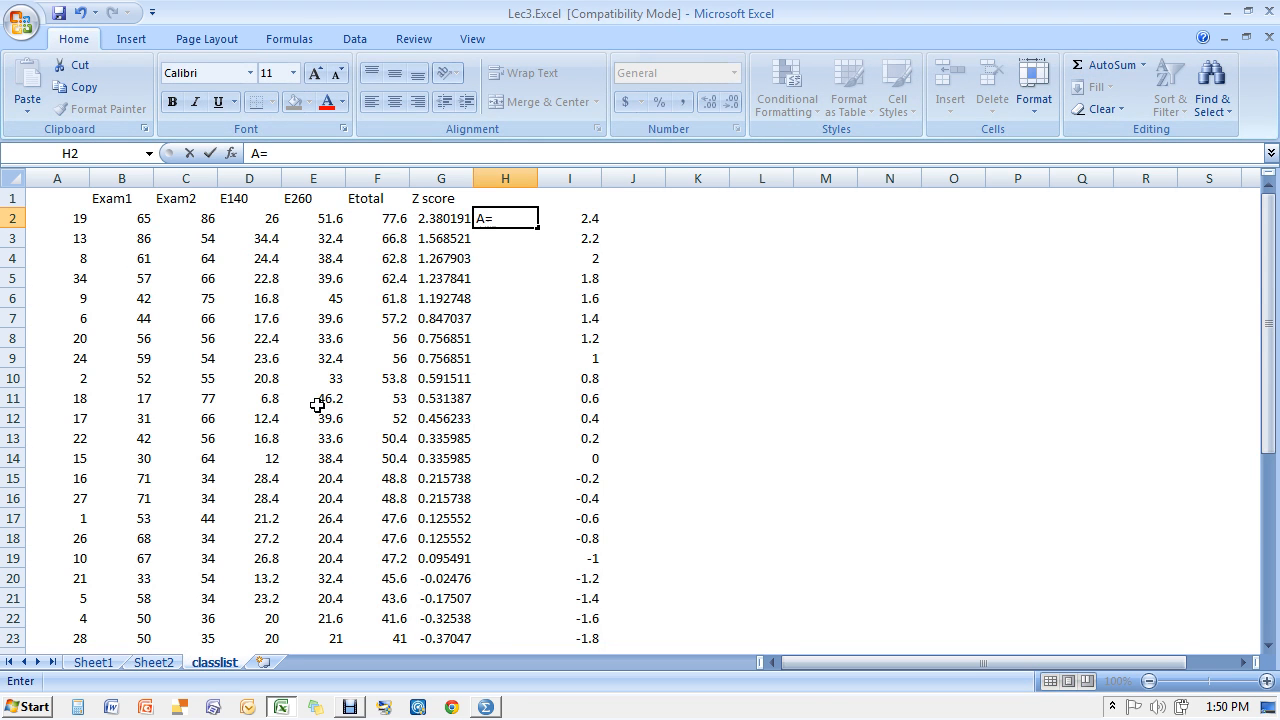
pyautogui.press('BackSpace')
pyautogui.write('+')
pyautogui.press('Return')
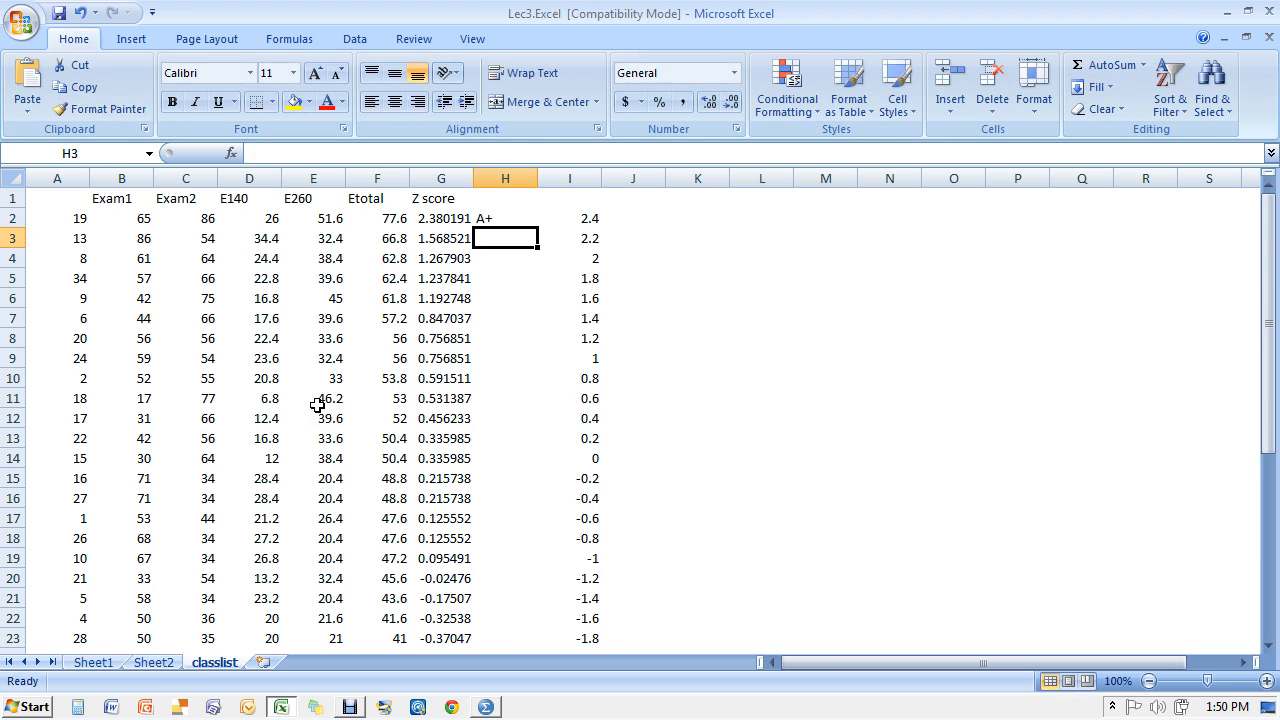
pyautogui.write('A')
pyautogui.press('BackSpace')
pyautogui.press('Return')
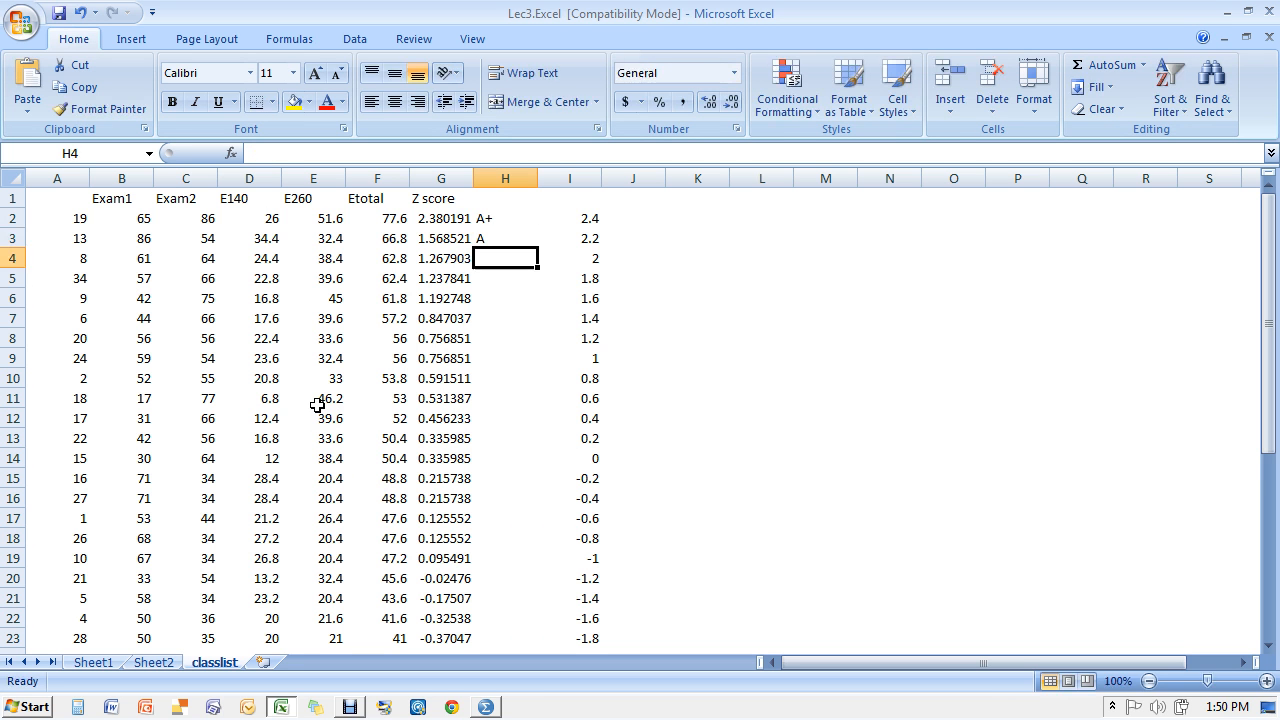
# Enter the grade A- in cells H4, H5 and H6
pyautogui.write('a')
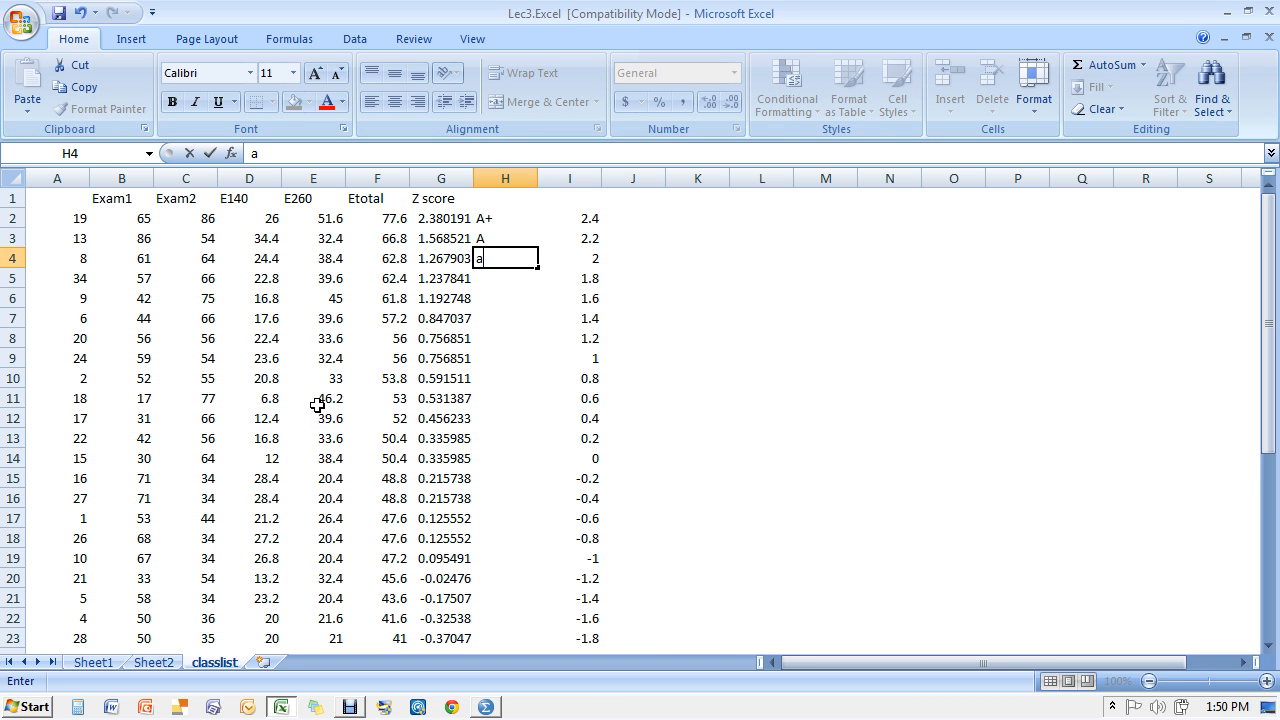
pyautogui.press('BackSpace')
pyautogui.write('A-')
pyautogui.press('Return')
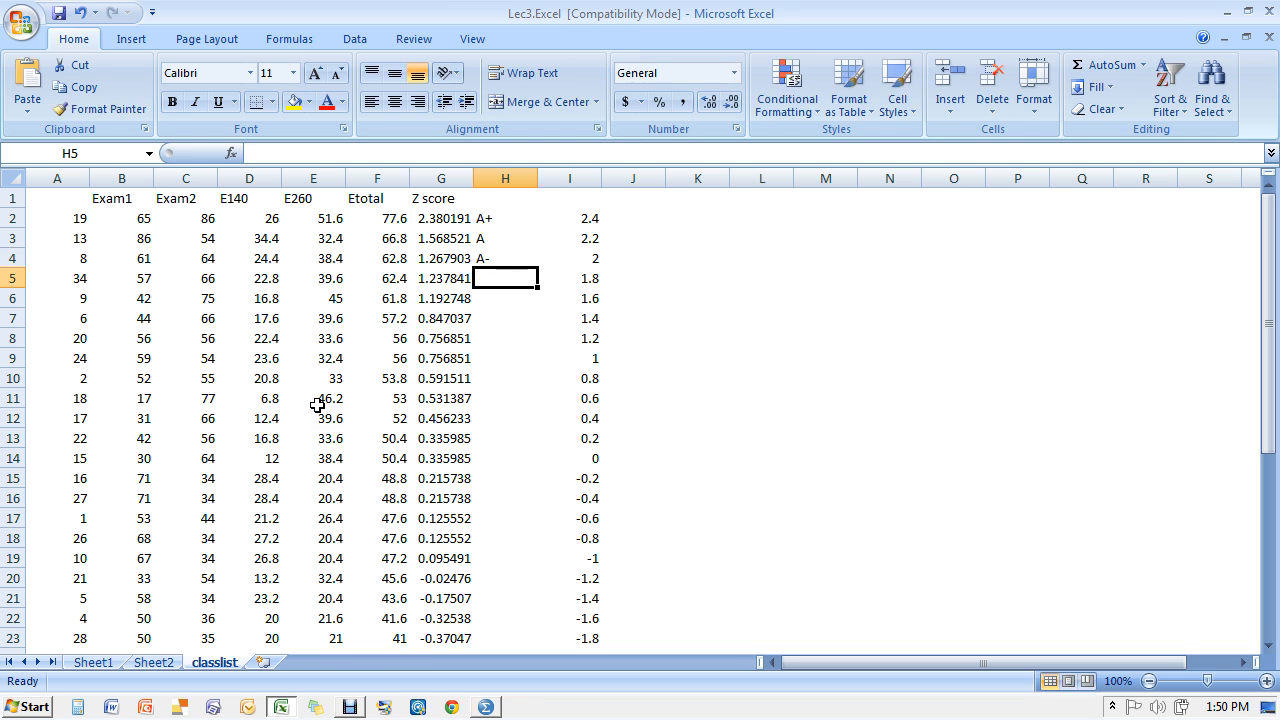
pyautogui.write('A-')
pyautogui.press('Return')
pyautogui.write('A')
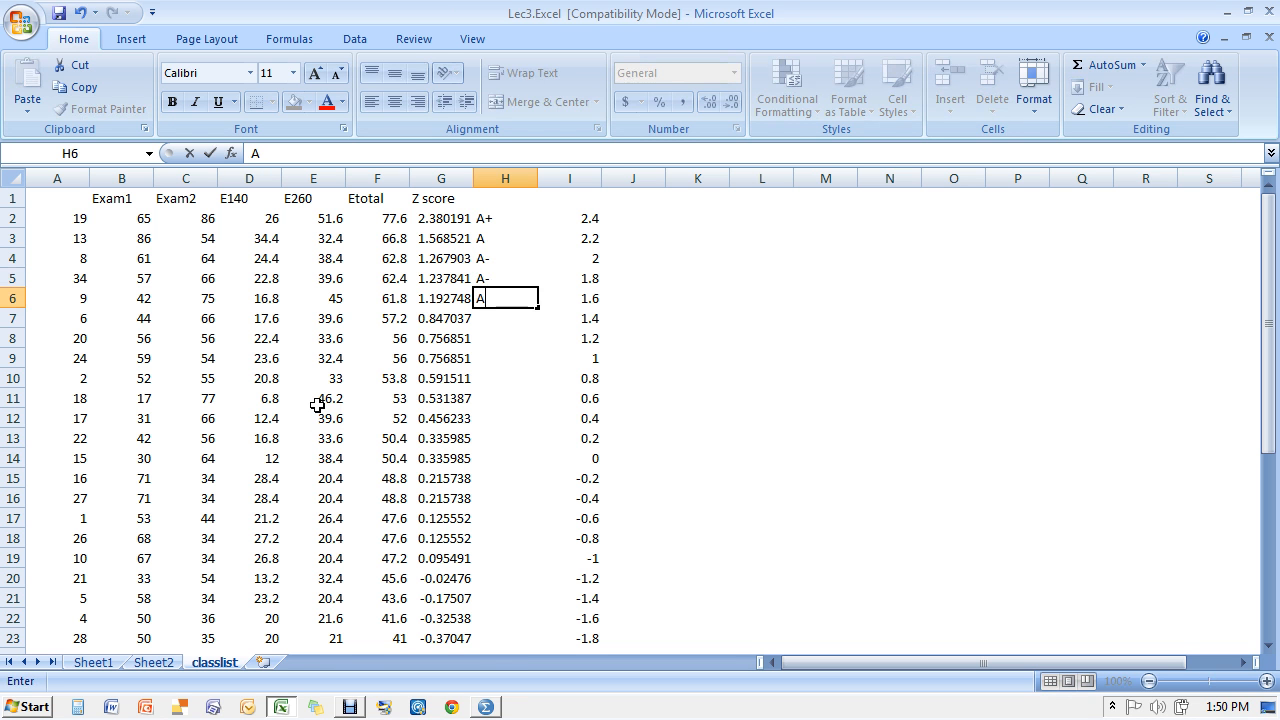
pyautogui.write('-')
pyautogui.press('Return')
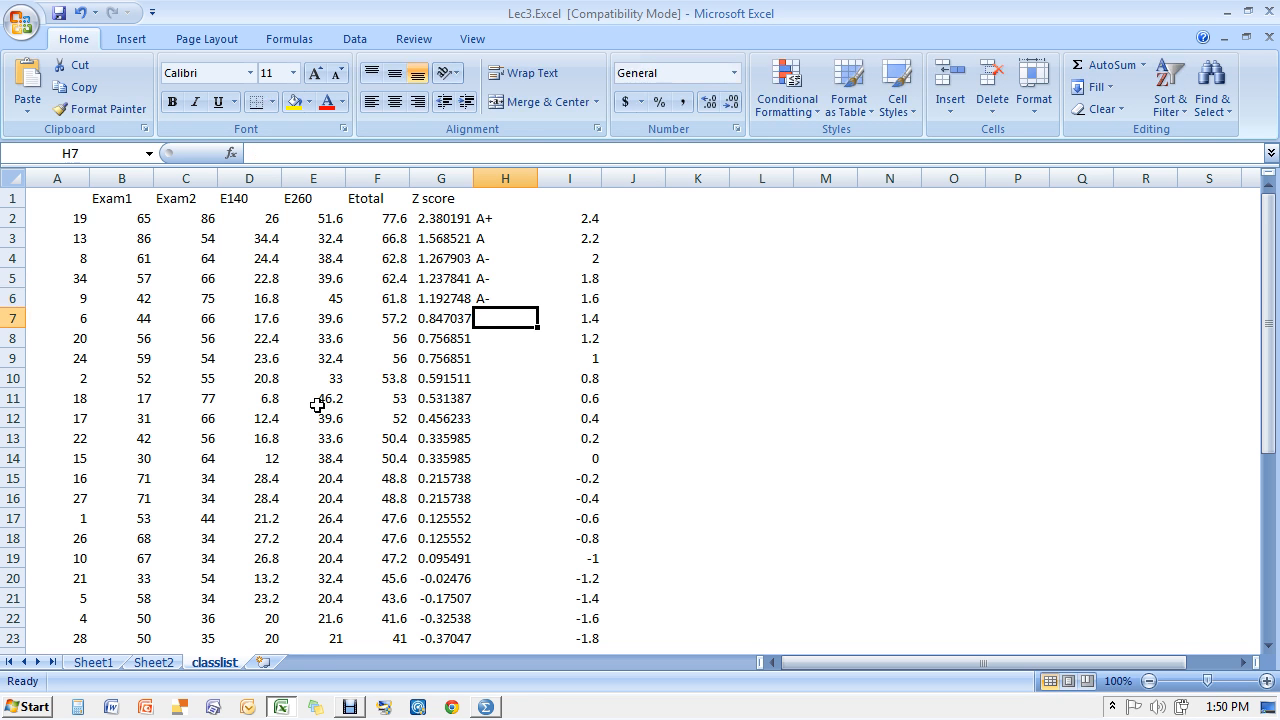
# Enter the grade B+ in H7 for the next Z score
pyautogui.press('Up')
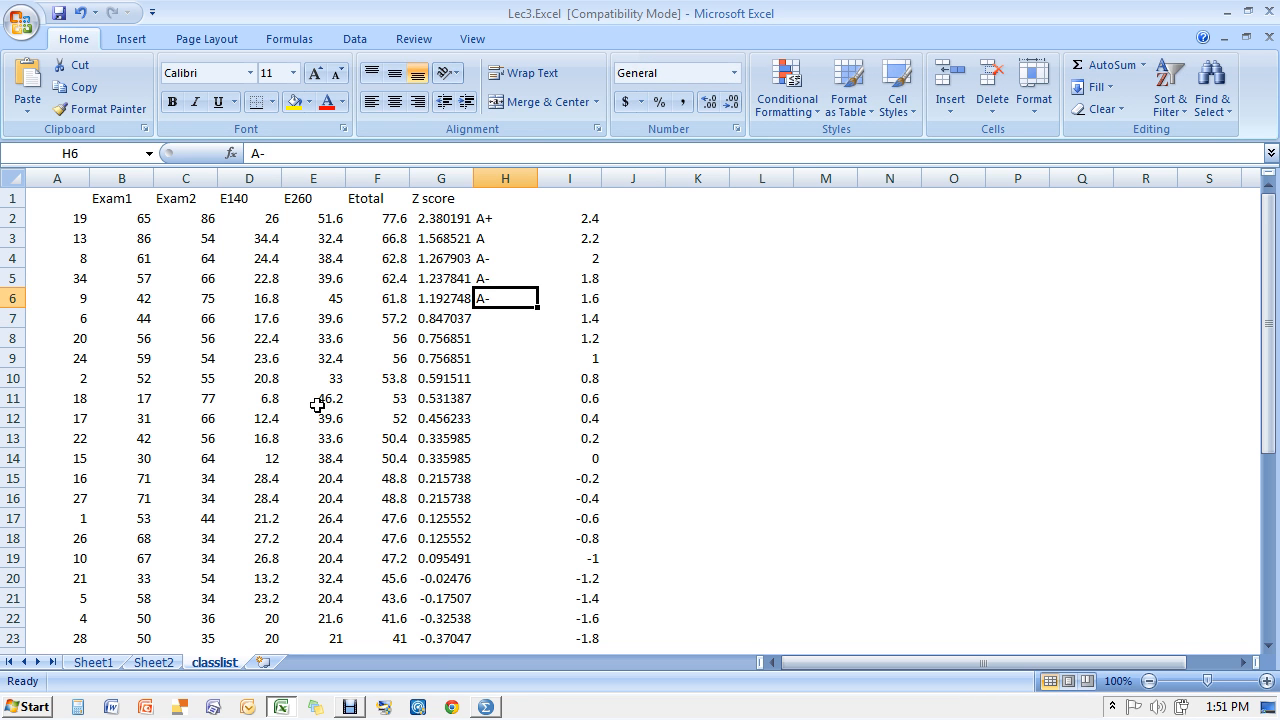
pyautogui.press('Down')
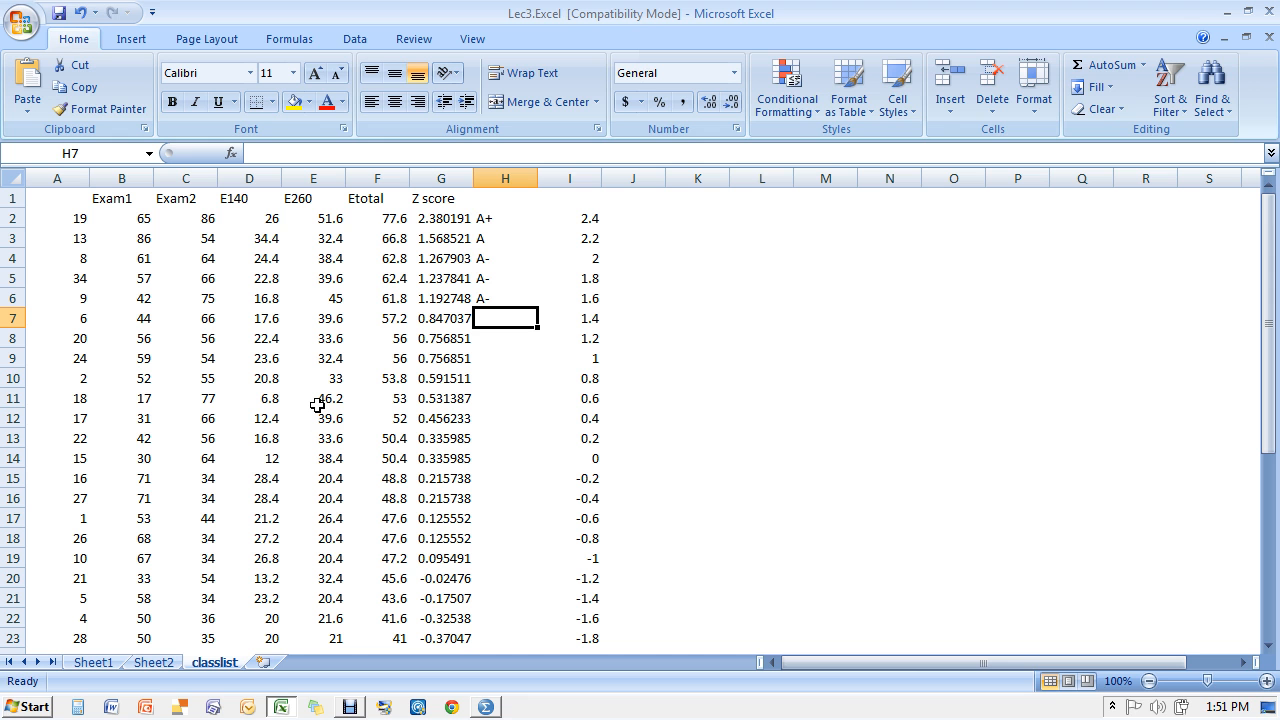
pyautogui.write('B+')
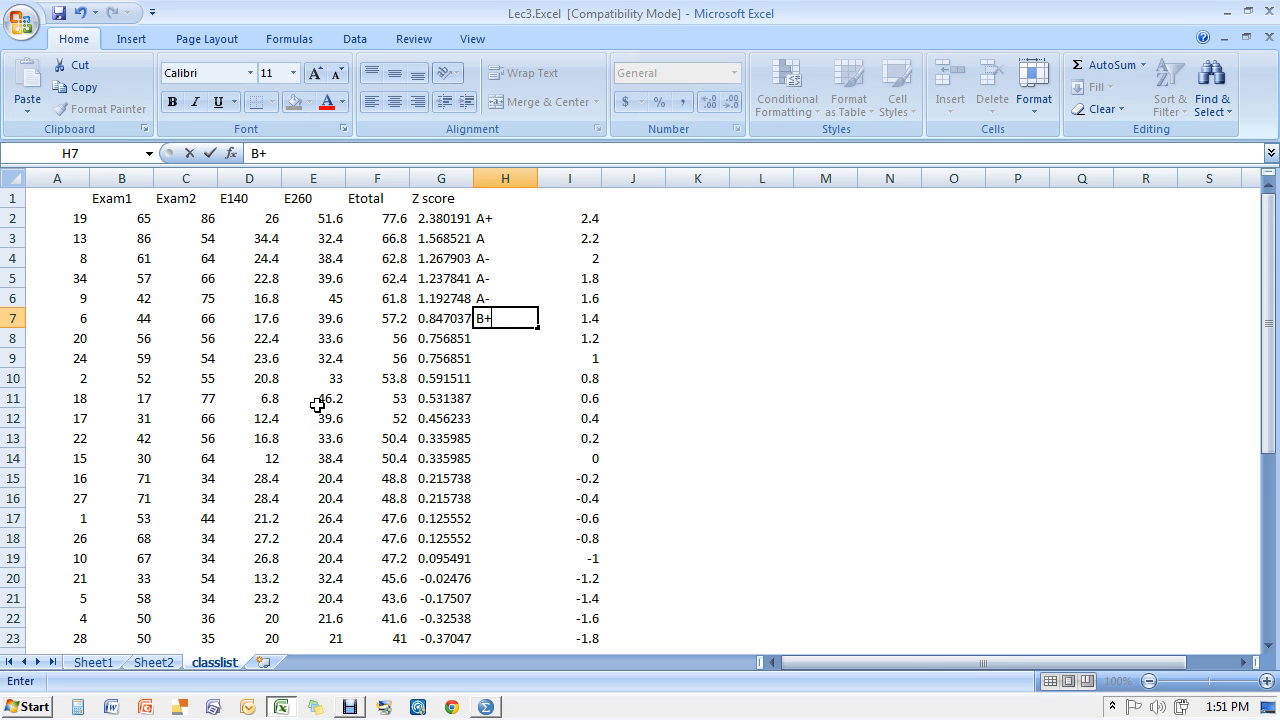
pyautogui.press('Return')
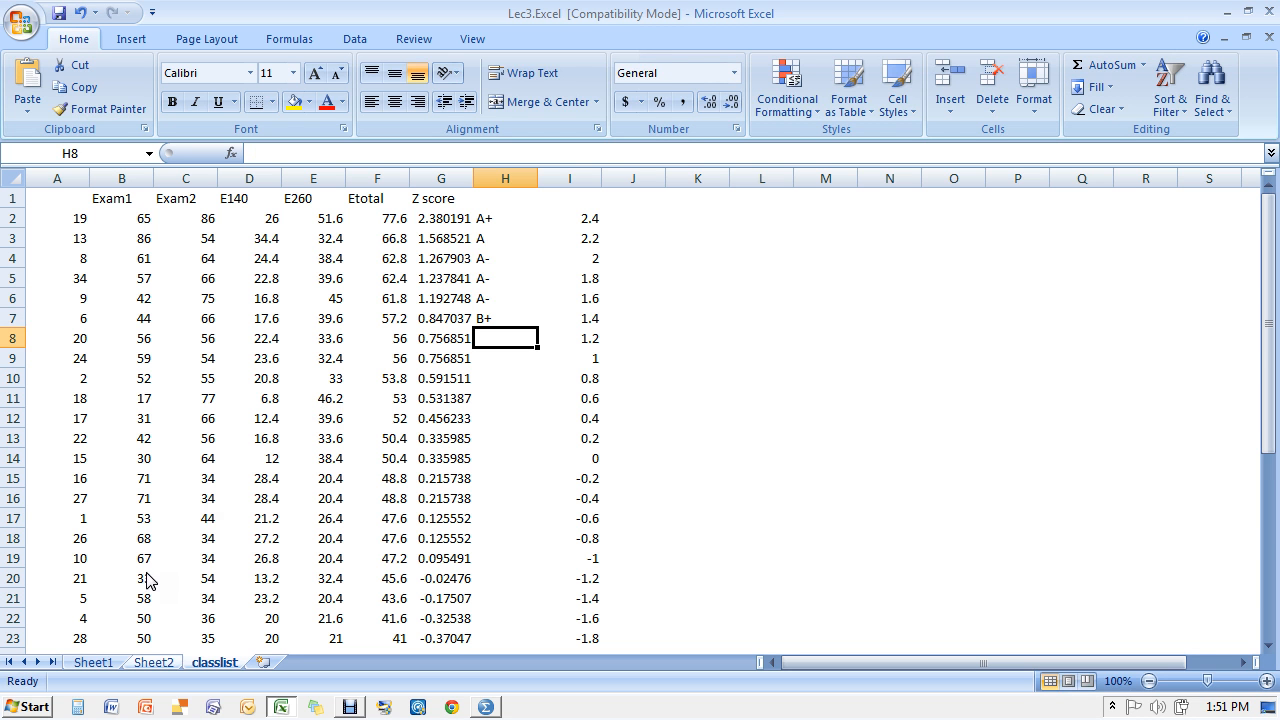
# Compare the histogram on Sheet2 with the ungraded Z scores around G8 to G11 on the classlist sheet
pyautogui.click(166, 663)
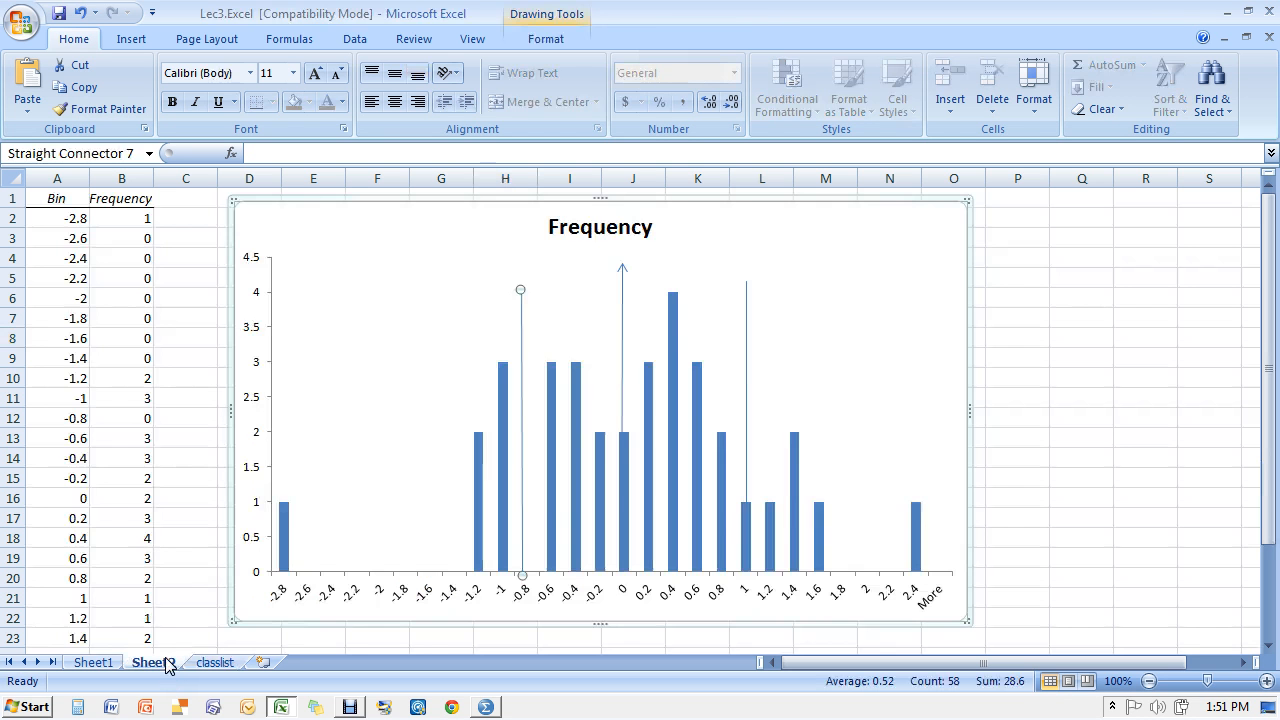
pyautogui.click(209, 666)
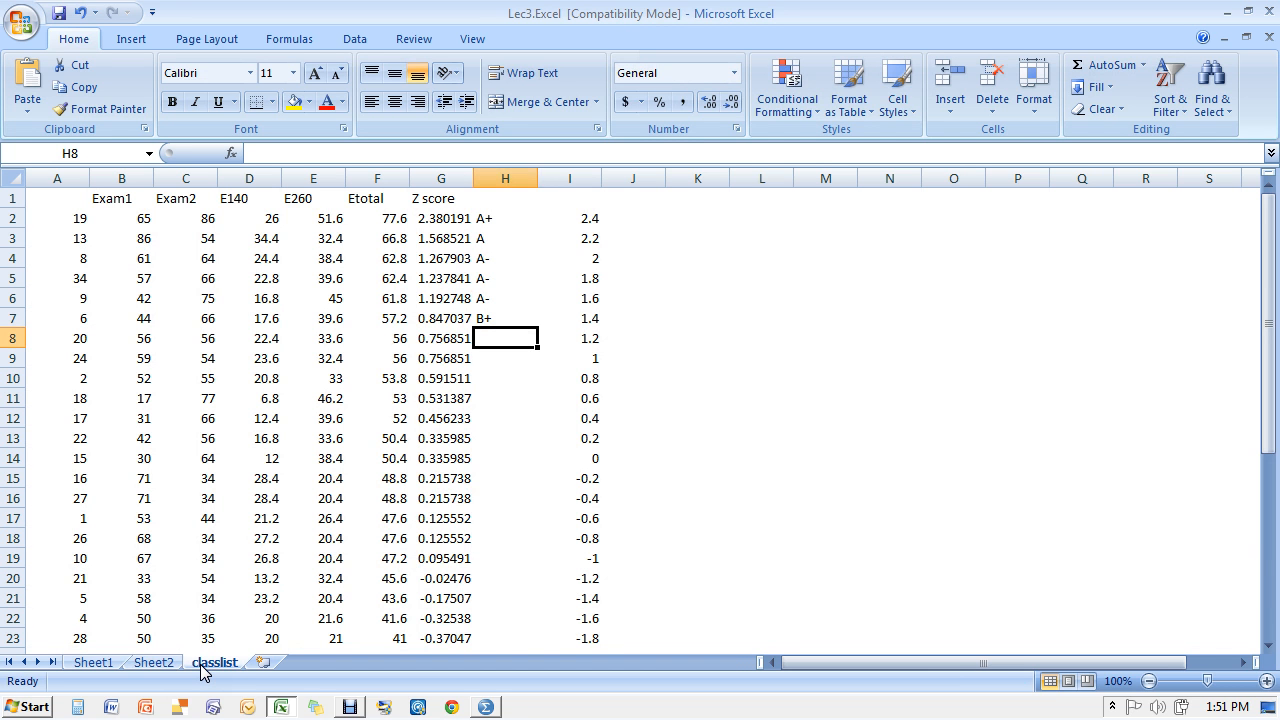
pyautogui.press('Left')
pyautogui.press('Down')
pyautogui.press('Down')
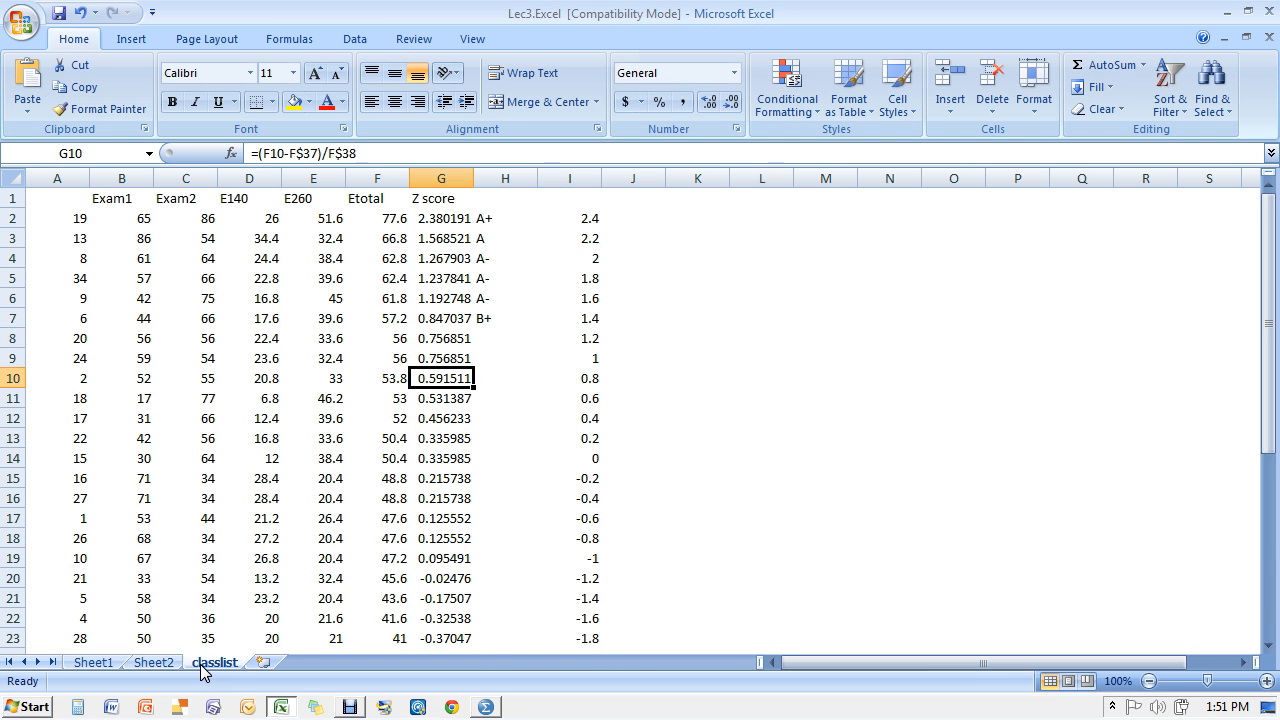
pyautogui.press('Down')
pyautogui.press('Up')
pyautogui.press('Up')
pyautogui.press('Down')
pyautogui.press('Up')
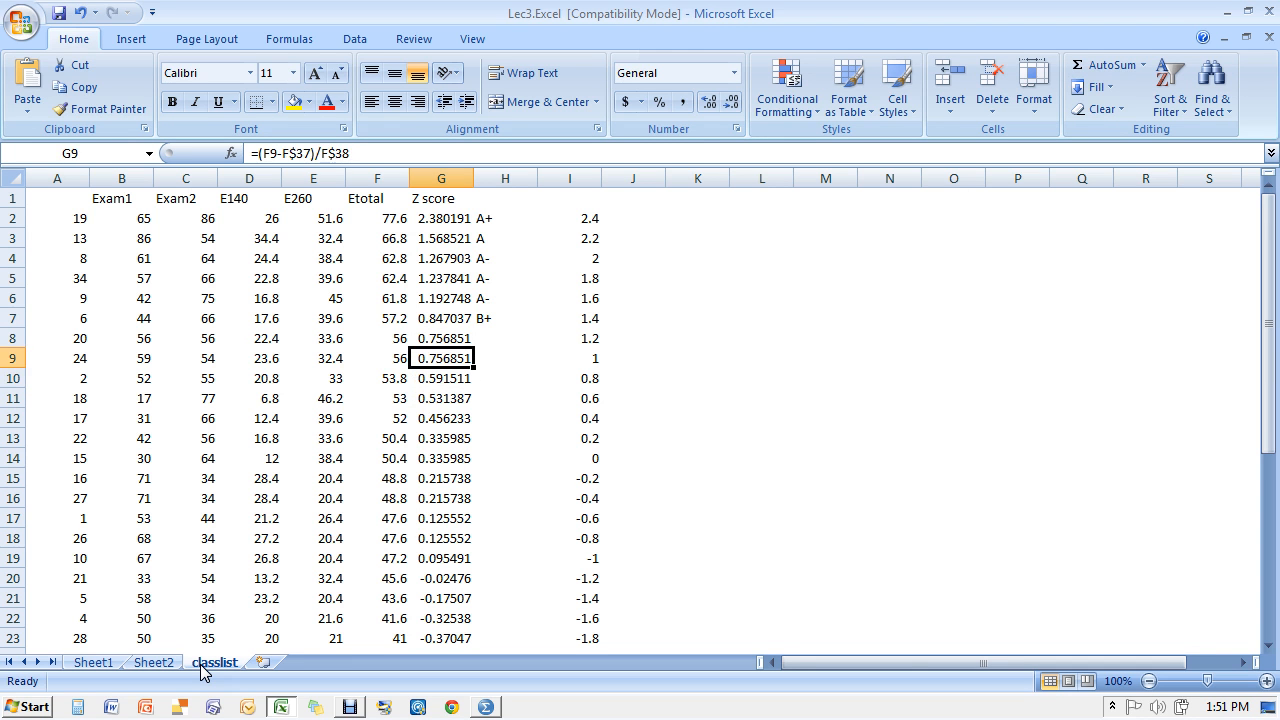
# Examine the ungraded Z scores on the classlist sheet from G9 down to G19
pyautogui.press('Down')
pyautogui.press('Up')
pyautogui.press('Down')
pyautogui.press('Up')
pyautogui.press('Down')
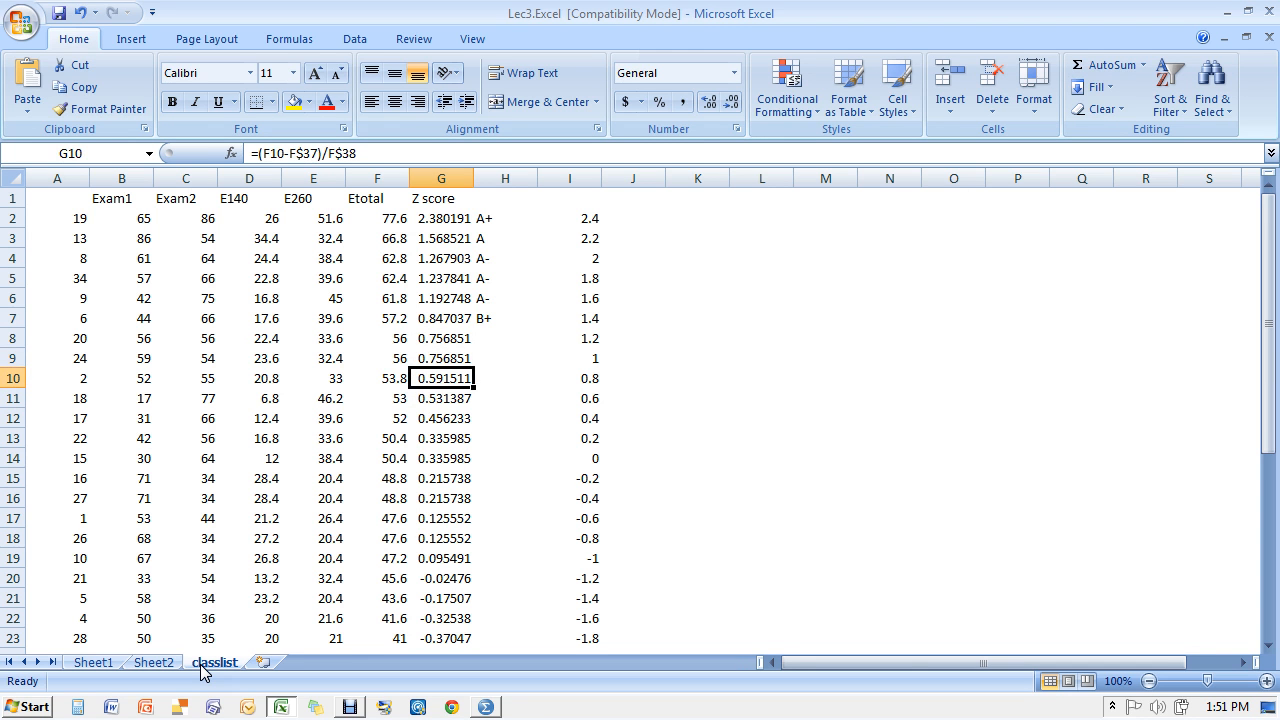
pyautogui.press('Down')
pyautogui.press('Down')
pyautogui.press('Down')
pyautogui.press('Down')
pyautogui.press('Down')
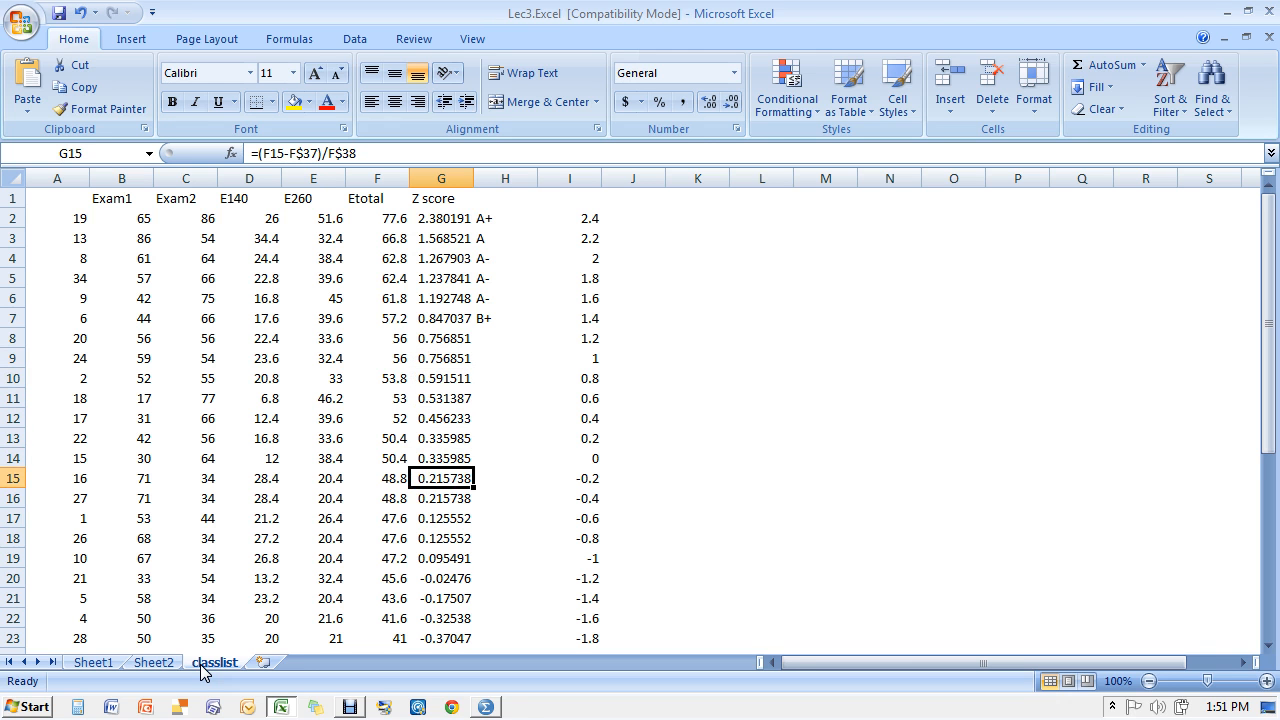
pyautogui.press('Down')
pyautogui.press('Down')
pyautogui.press('Down')
pyautogui.press('Down')
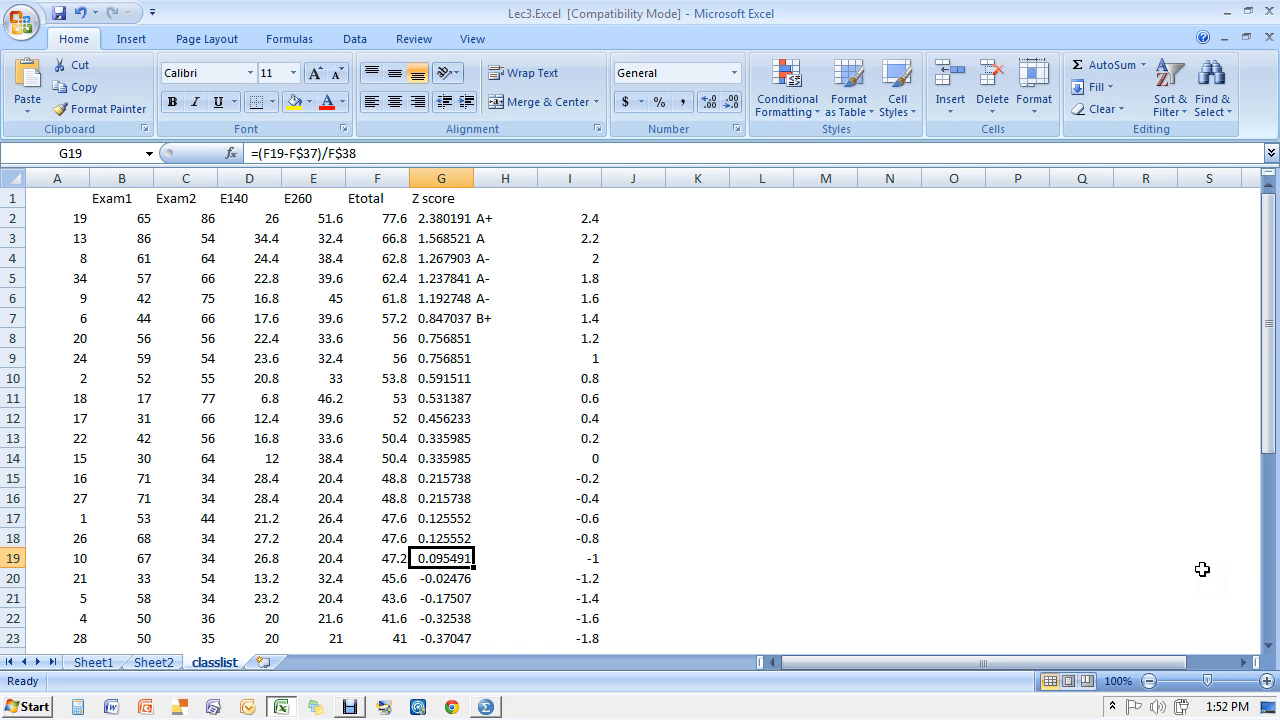
# Change the Exam2 scores on the classlist sheet to 112 in C33, 110 in C32 and 99 in C31
pyautogui.moveTo(1266, 630); pyautogui.dragTo(1266, 645)
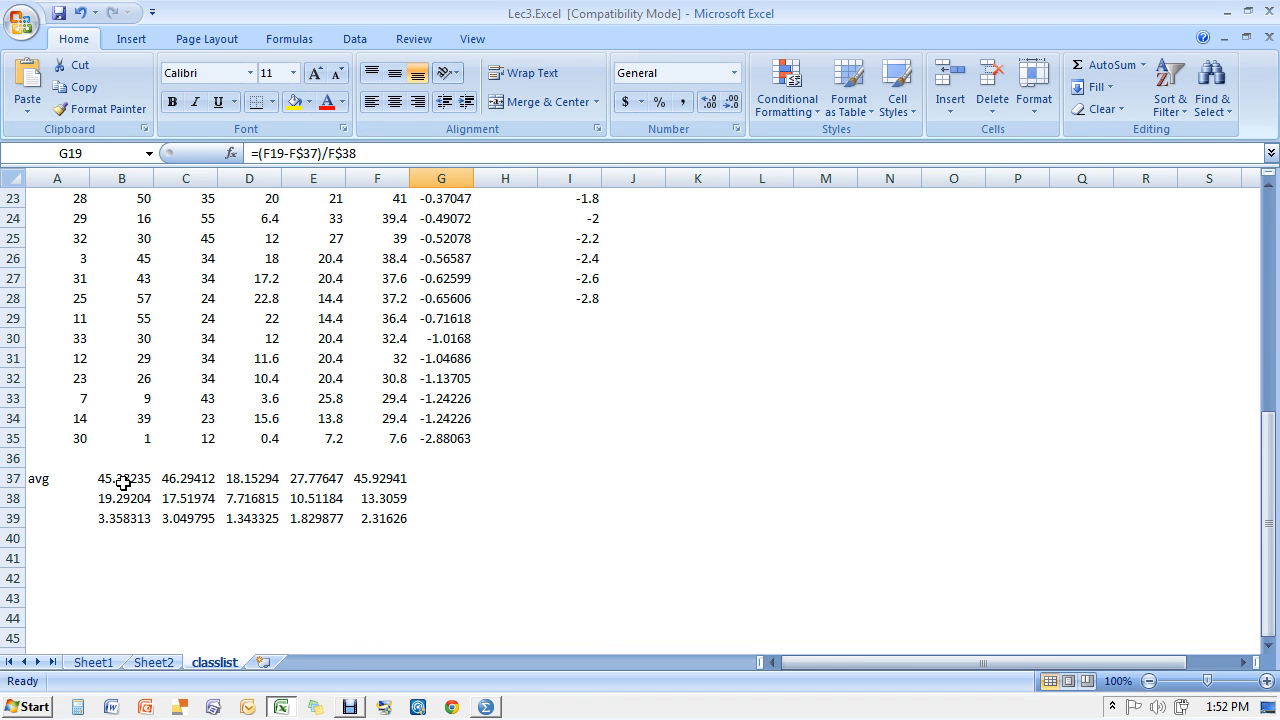
pyautogui.moveTo(122, 483); pyautogui.dragTo(161, 477)
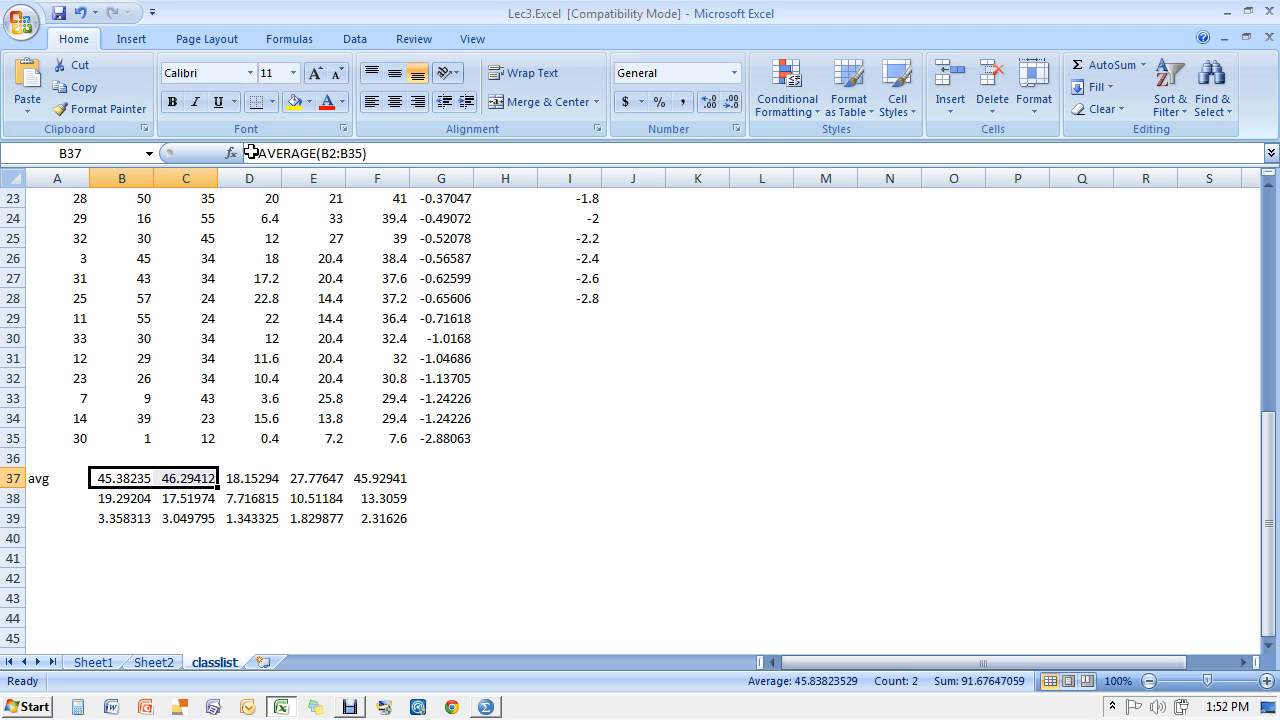
pyautogui.click(195, 398)
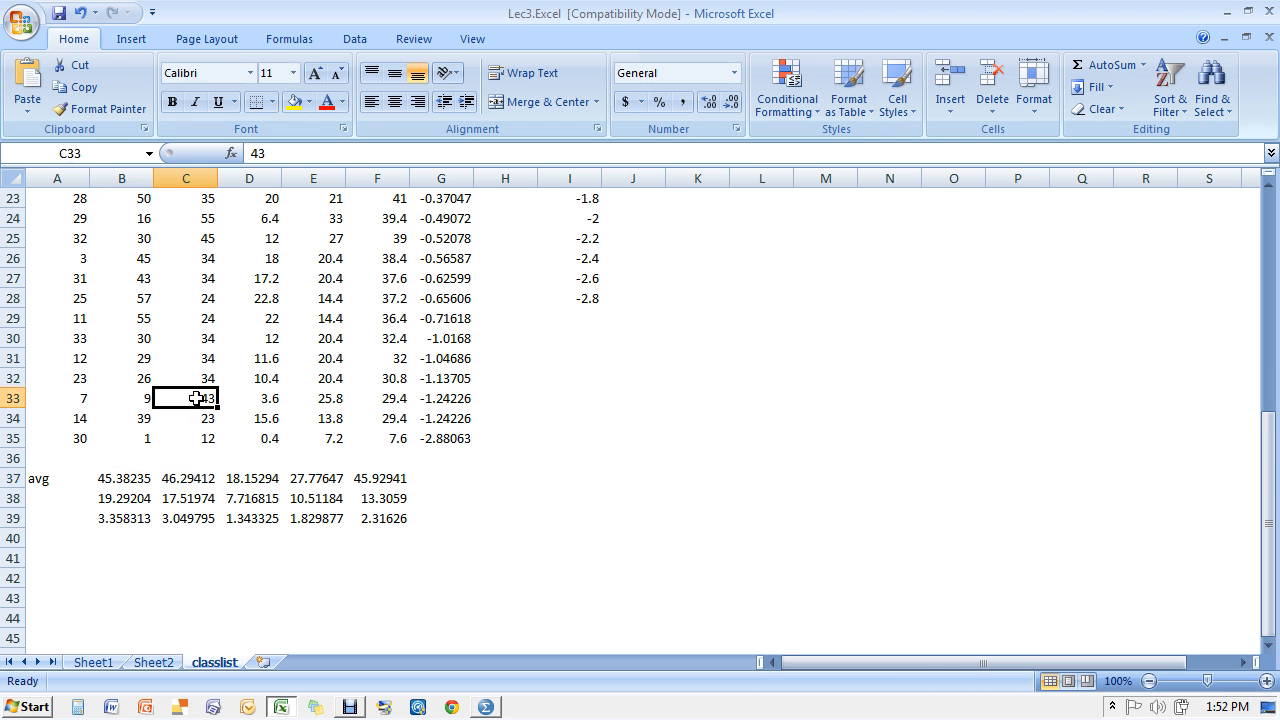
pyautogui.write('112')
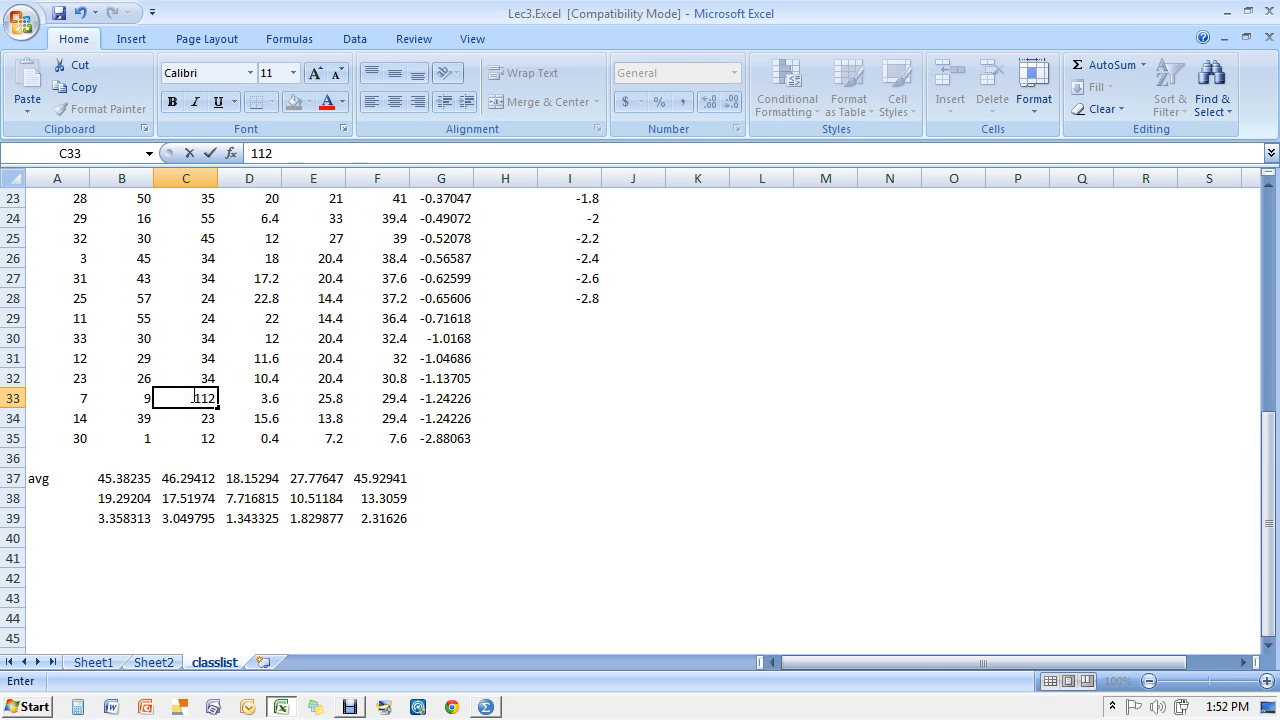
pyautogui.click(190, 390)
pyautogui.click(190, 376)
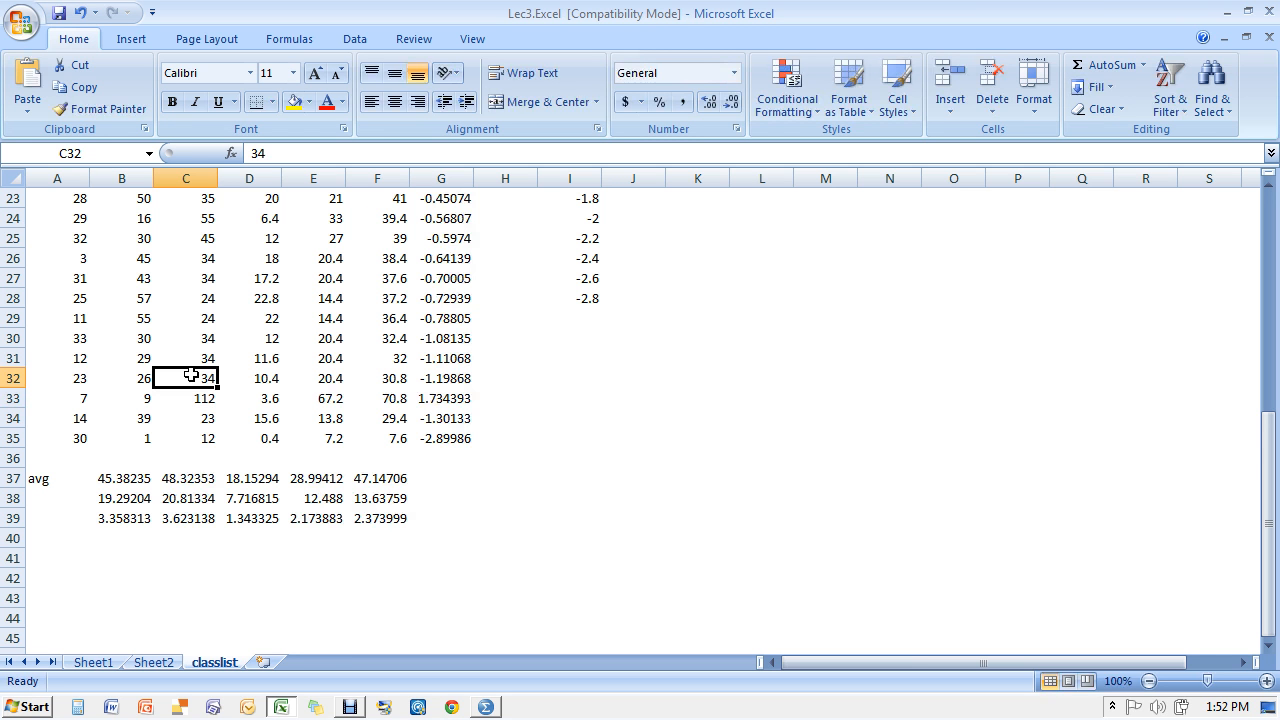
pyautogui.write('110')
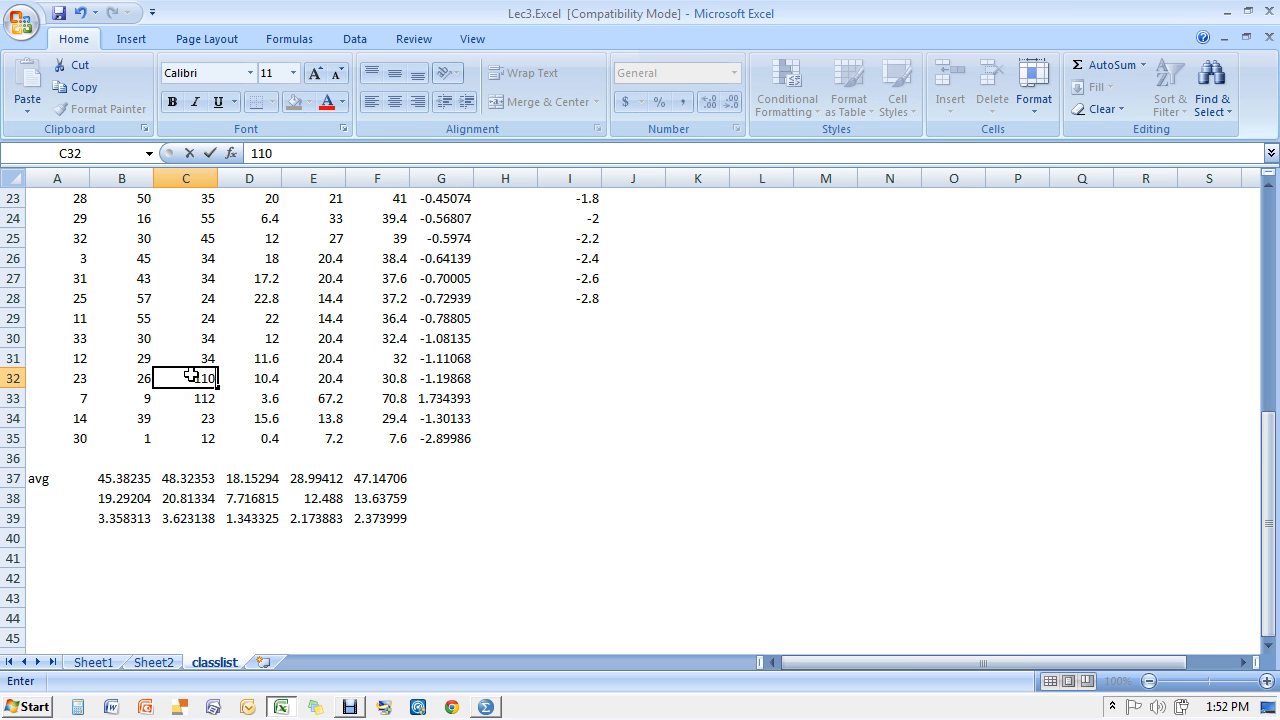
pyautogui.press('Return')
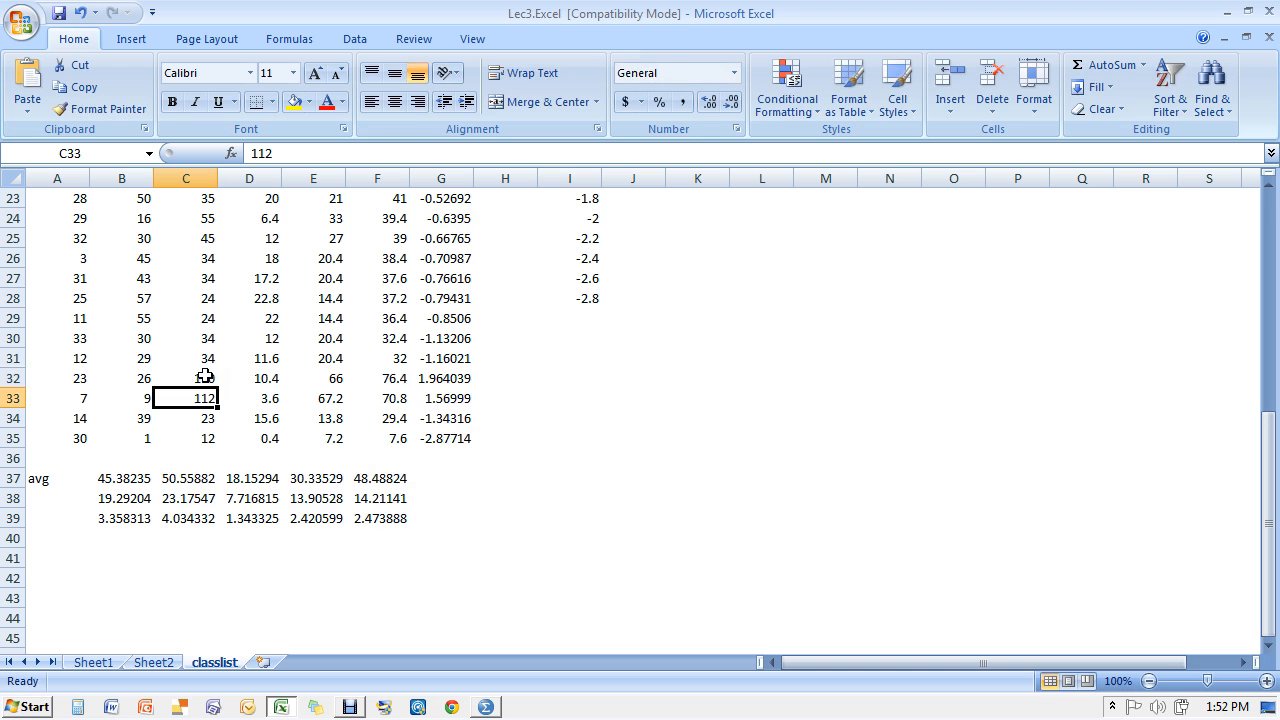
pyautogui.click(205, 353)
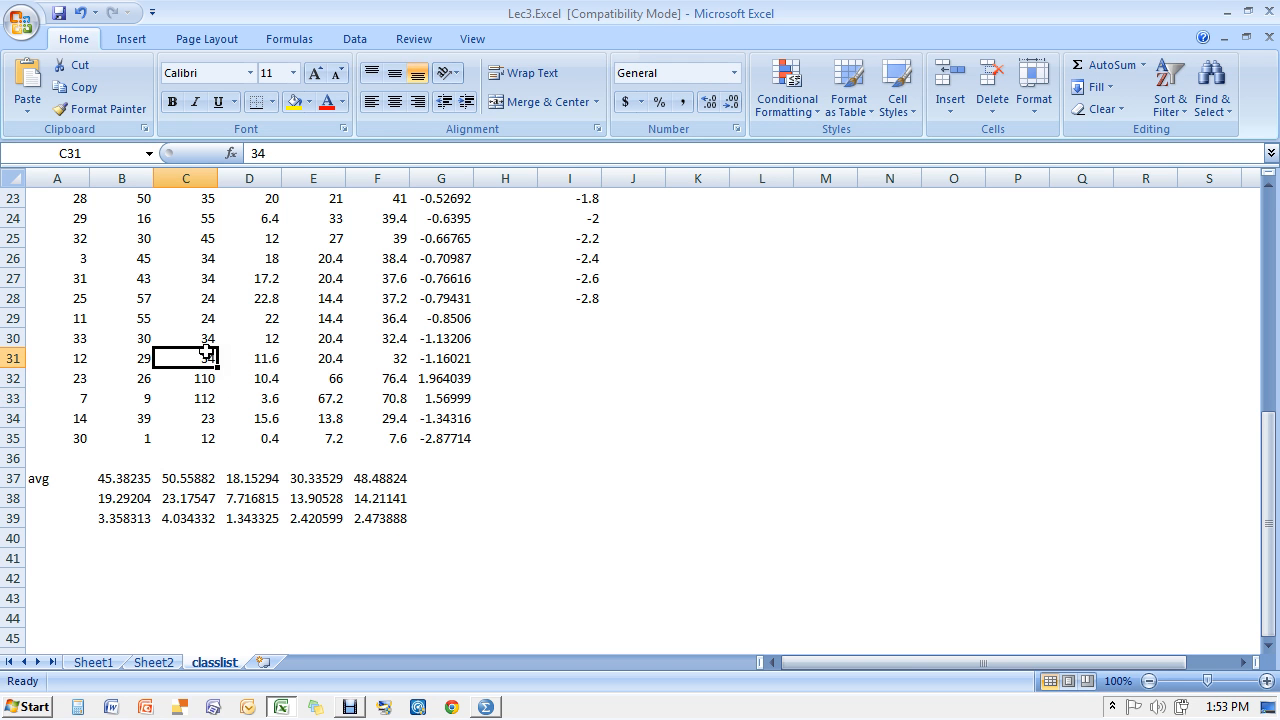
pyautogui.write('99')
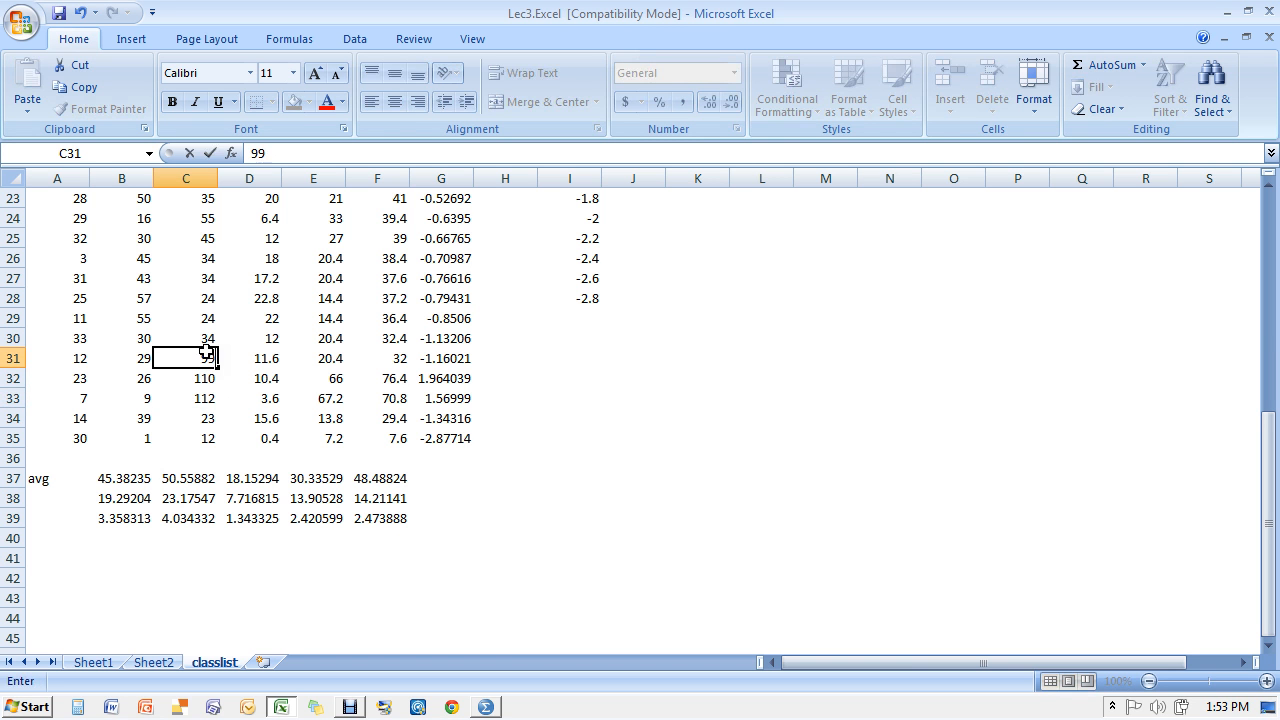
pyautogui.press('Return')
# Insert a 2-D clustered column chart of the Exam1 and Exam2 averages in B37:C37
pyautogui.press('Return')
pyautogui.press('Return')
pyautogui.press('Return')
pyautogui.press('Return')
pyautogui.press('Down')
pyautogui.press('Right')
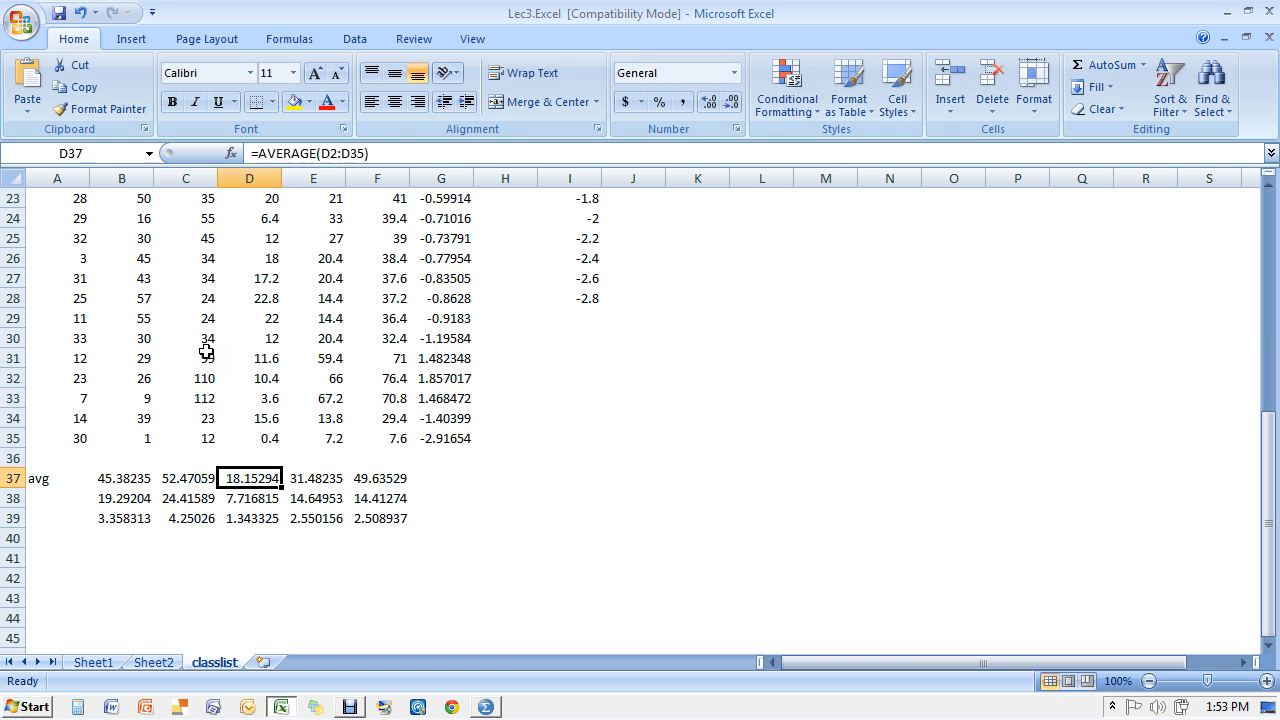
pyautogui.press('Left')
pyautogui.hotkey('shift', 'Left')
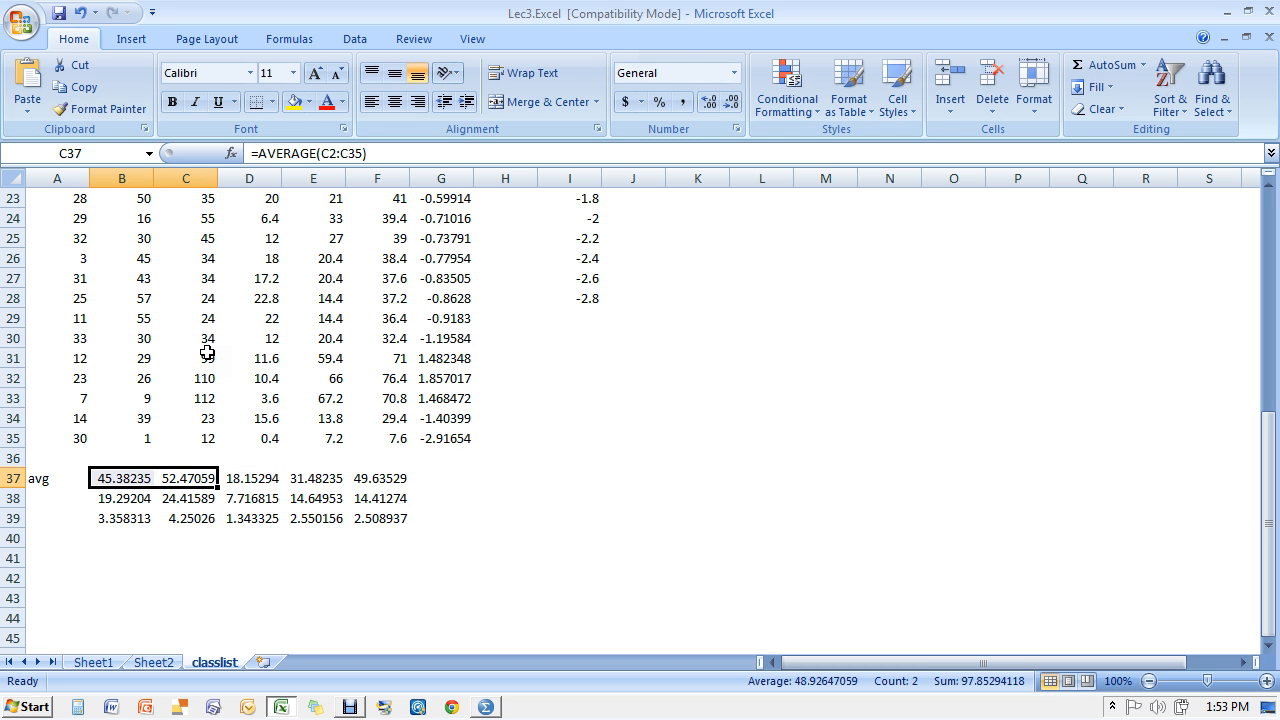
pyautogui.click(130, 38)
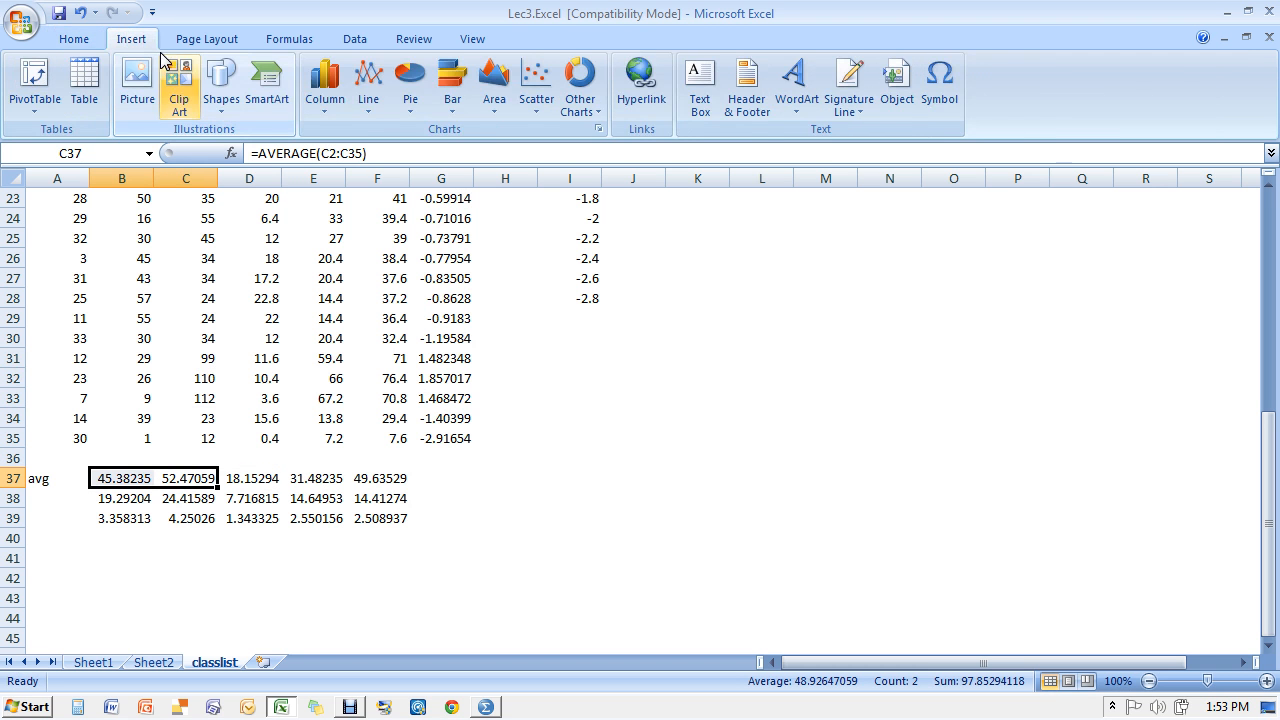
pyautogui.click(318, 100)
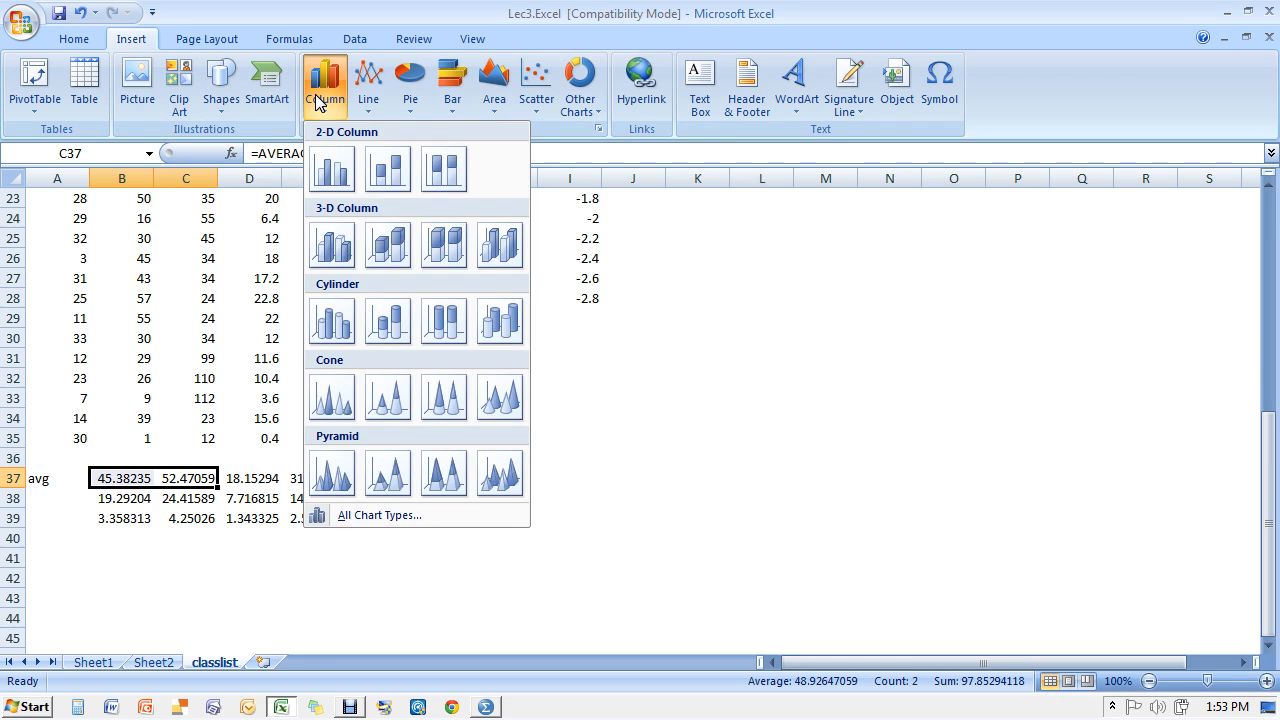
pyautogui.click(319, 102)
pyautogui.click(321, 106)
pyautogui.click(326, 178)
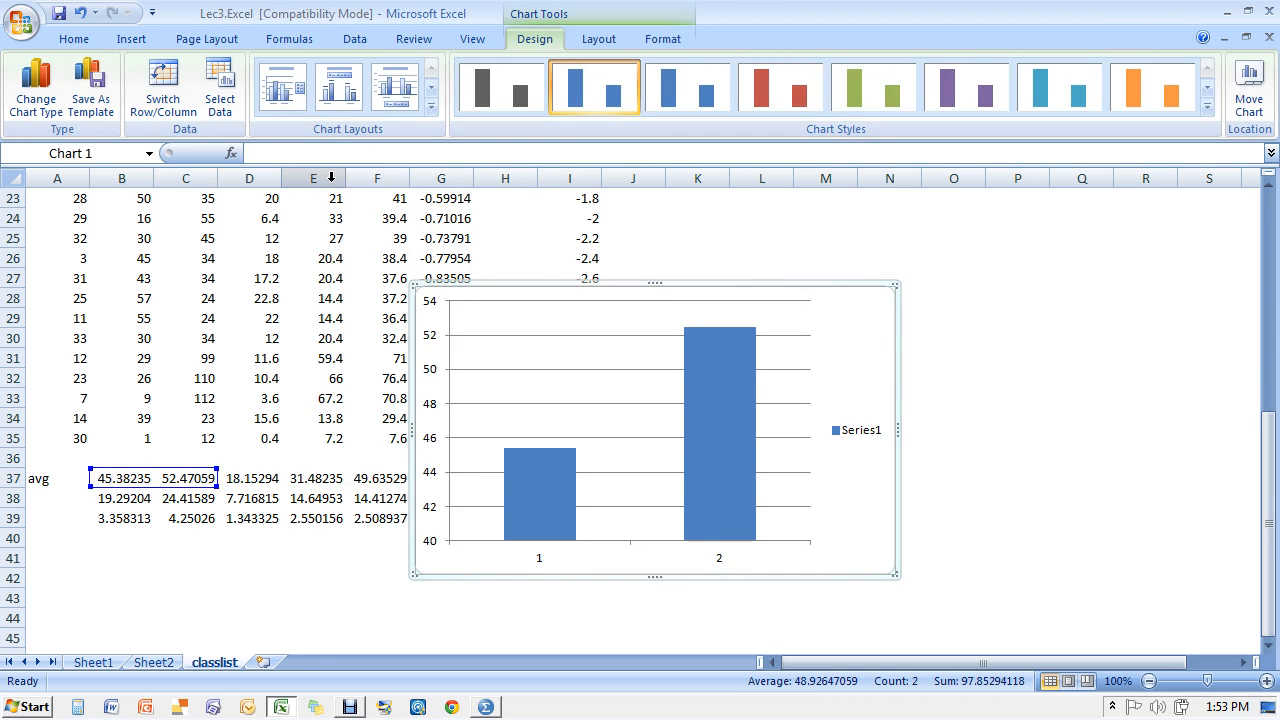
# Delete the legend and the horizontal gridlines from the averages chart
pyautogui.click(868, 440)
pyautogui.press('Delete')
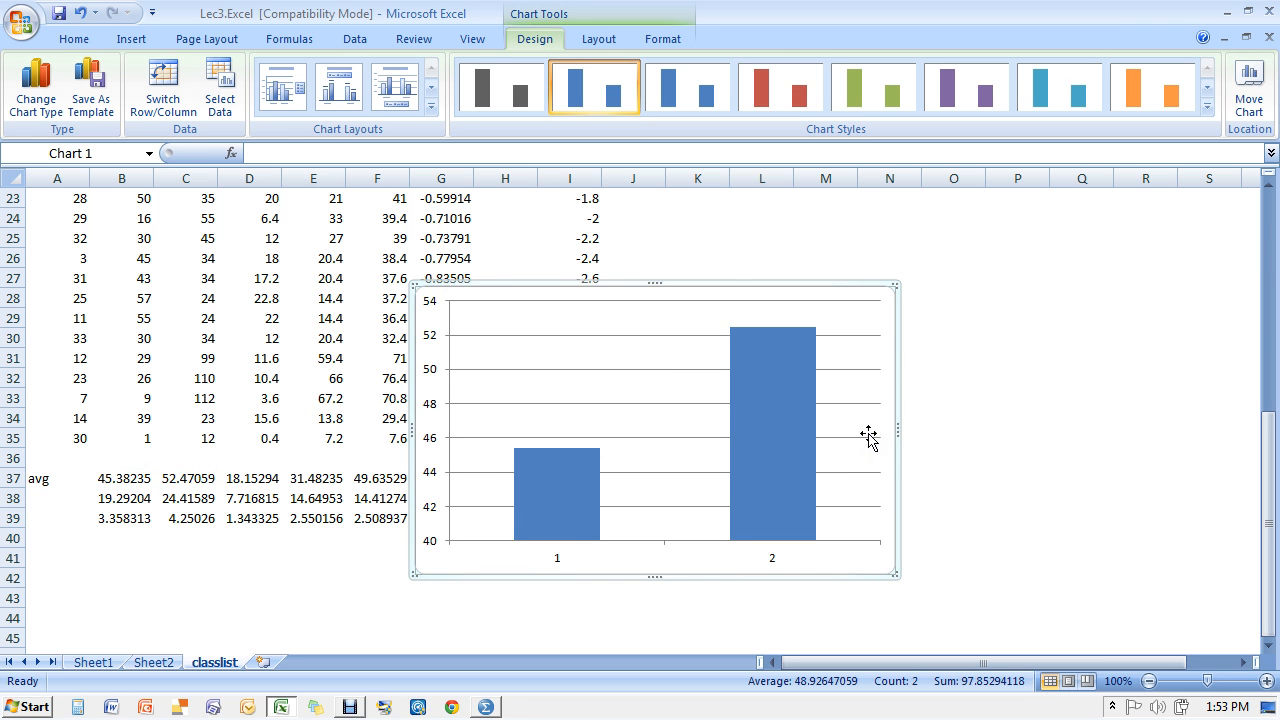
pyautogui.click(866, 439)
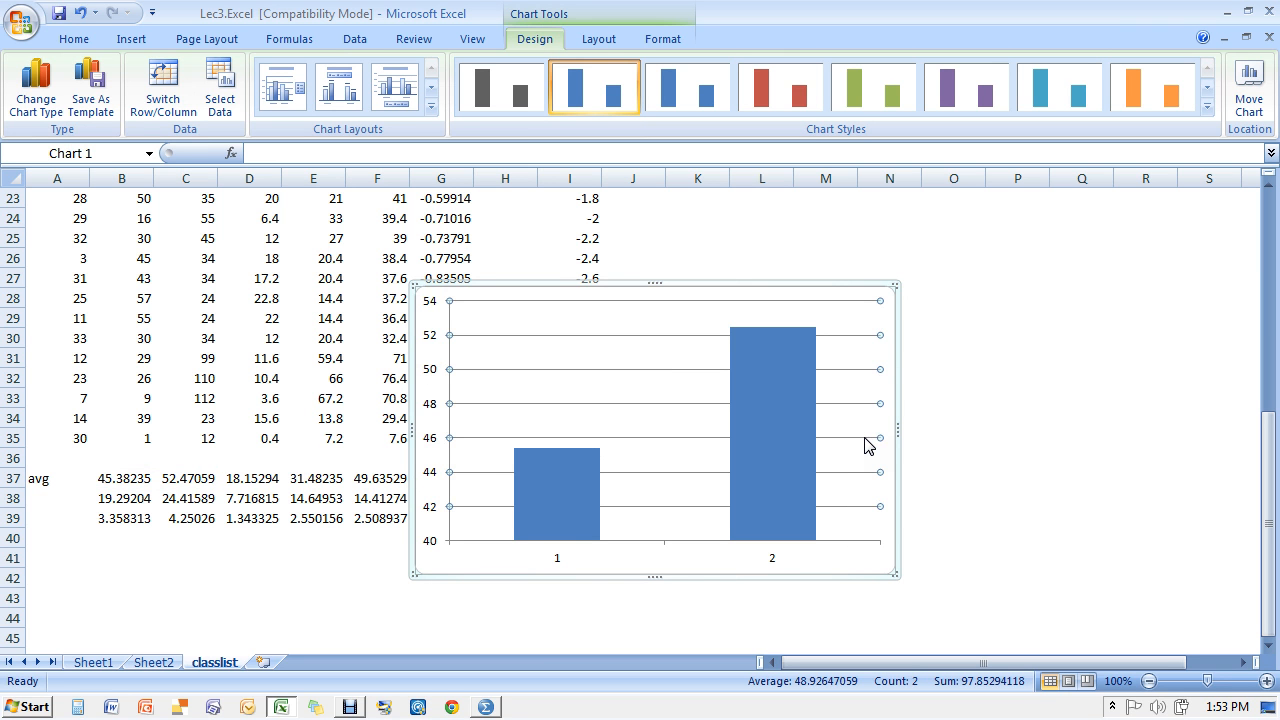
pyautogui.press('Delete')
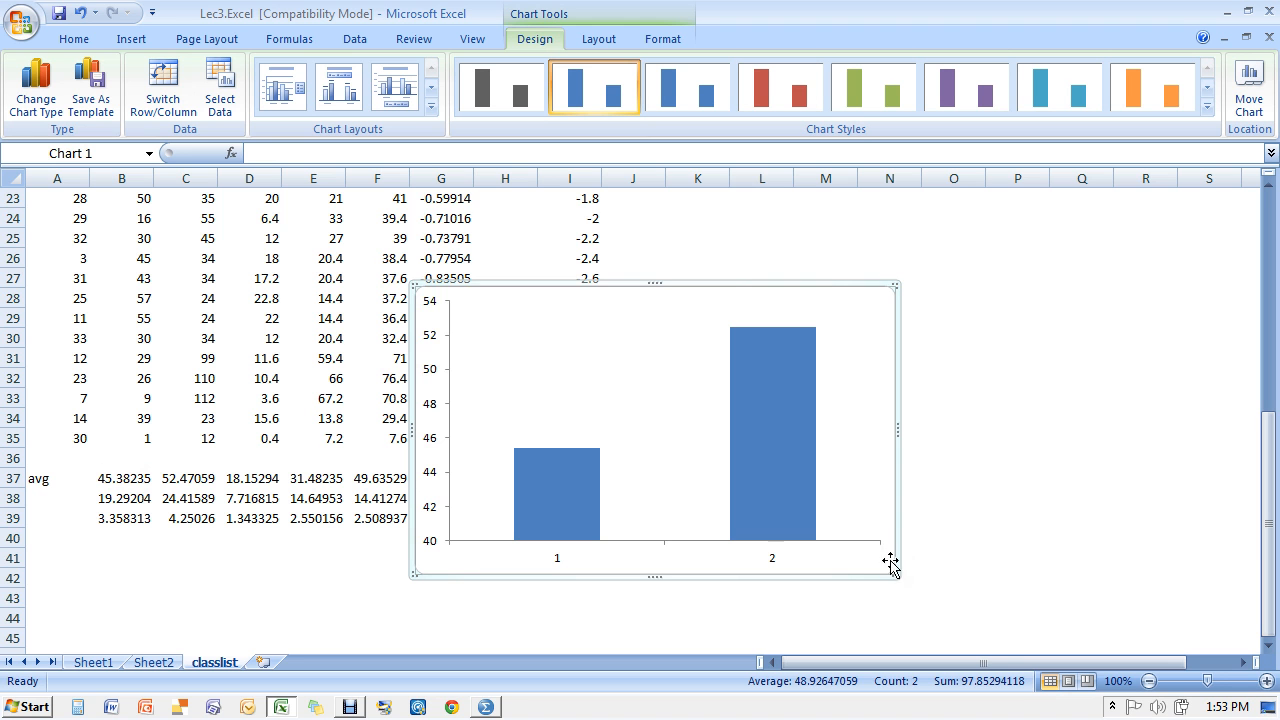
# Enlarge the averages chart to span about columns J to W and rows 28 to 49, clear of the data columns
pyautogui.scroll(-2, 1130, 650)
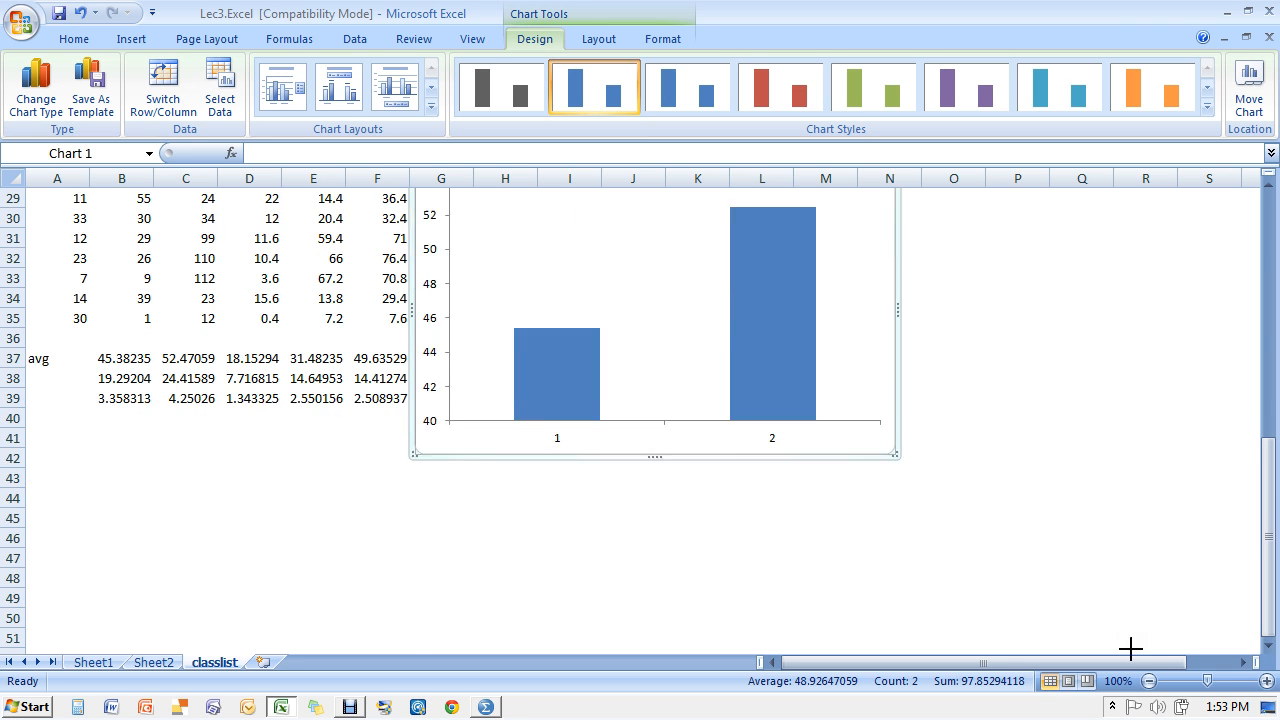
pyautogui.moveTo(1130, 650); pyautogui.dragTo(1138, 645)
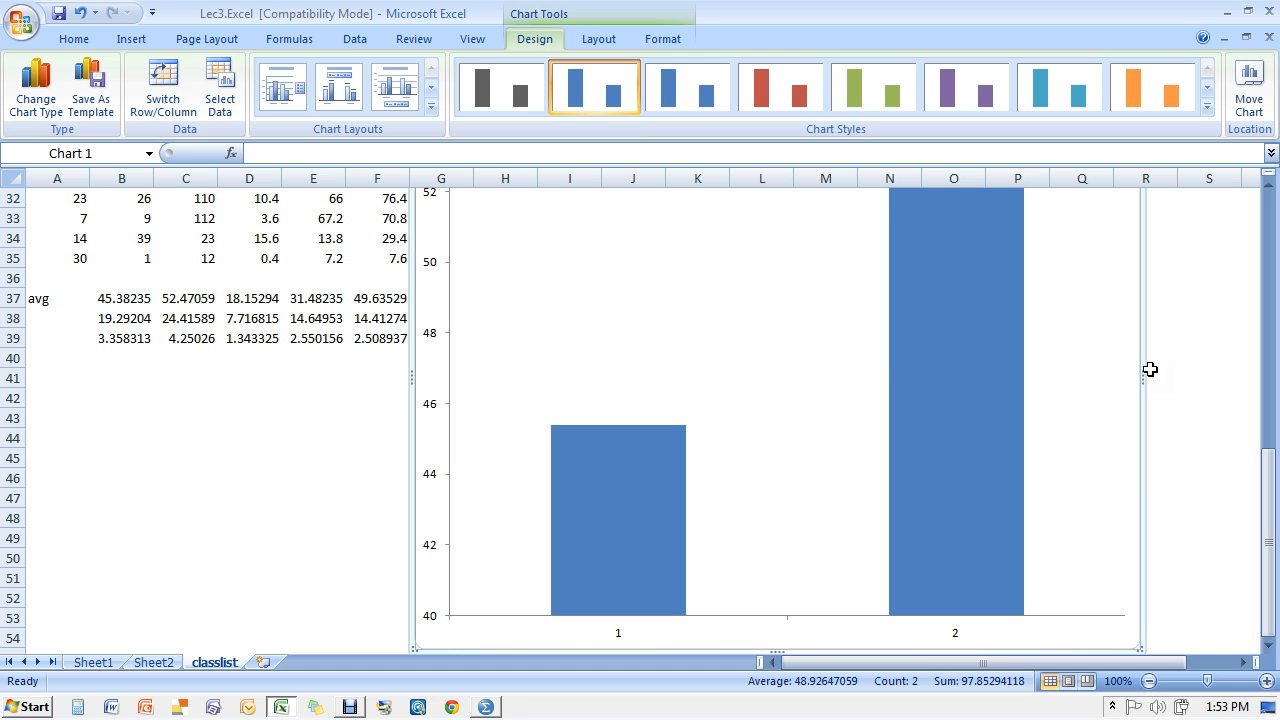
pyautogui.moveTo(1150, 370); pyautogui.dragTo(1255, 385)
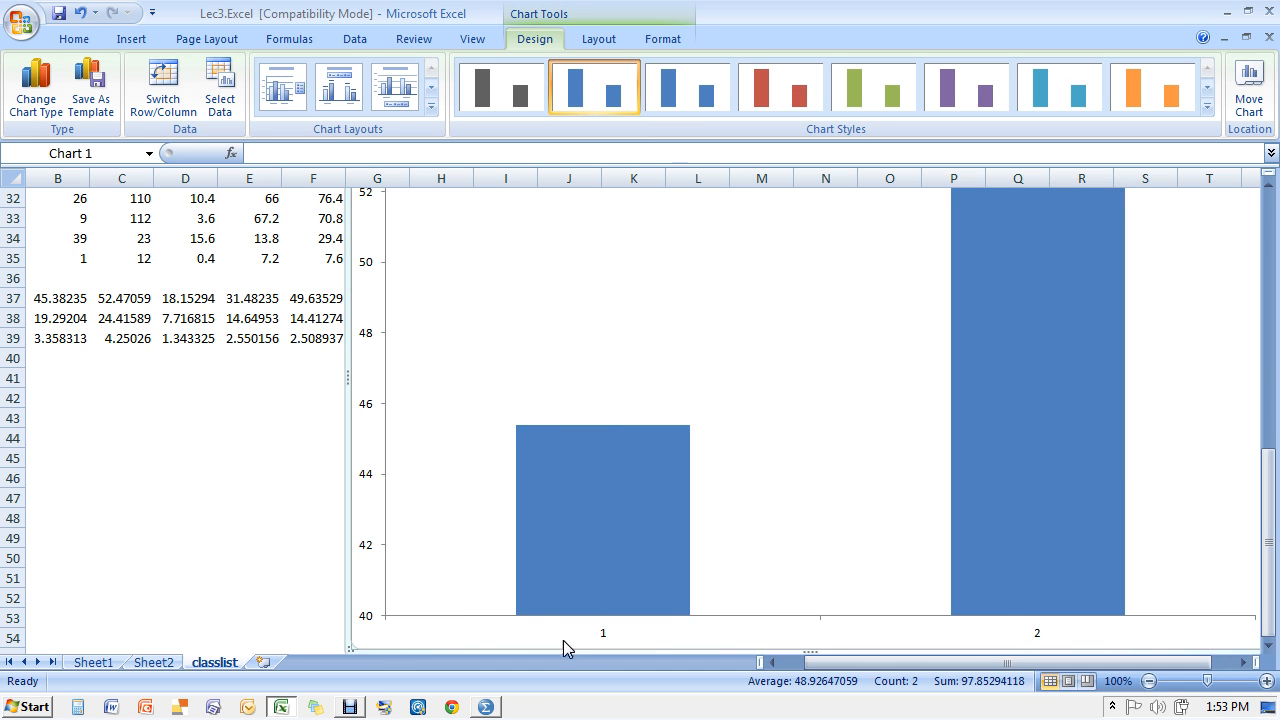
pyautogui.moveTo(350, 649); pyautogui.dragTo(469, 507)
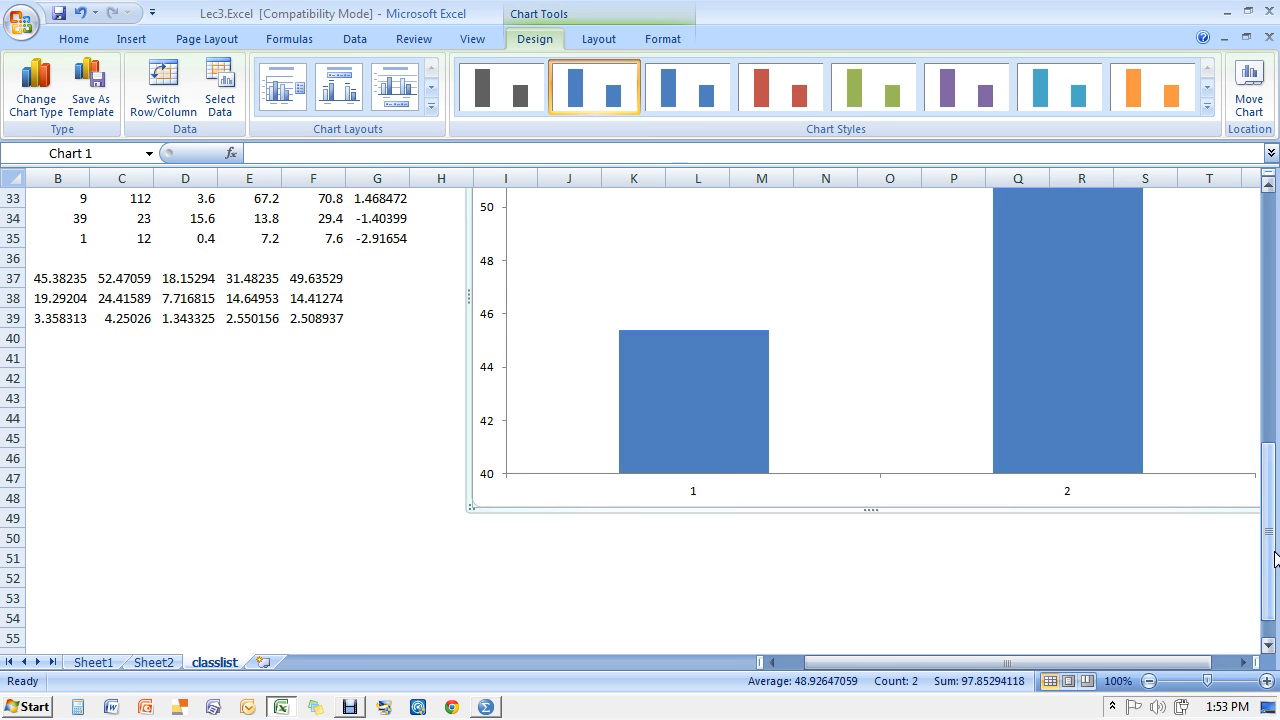
pyautogui.moveTo(1274, 558); pyautogui.dragTo(1277, 527)
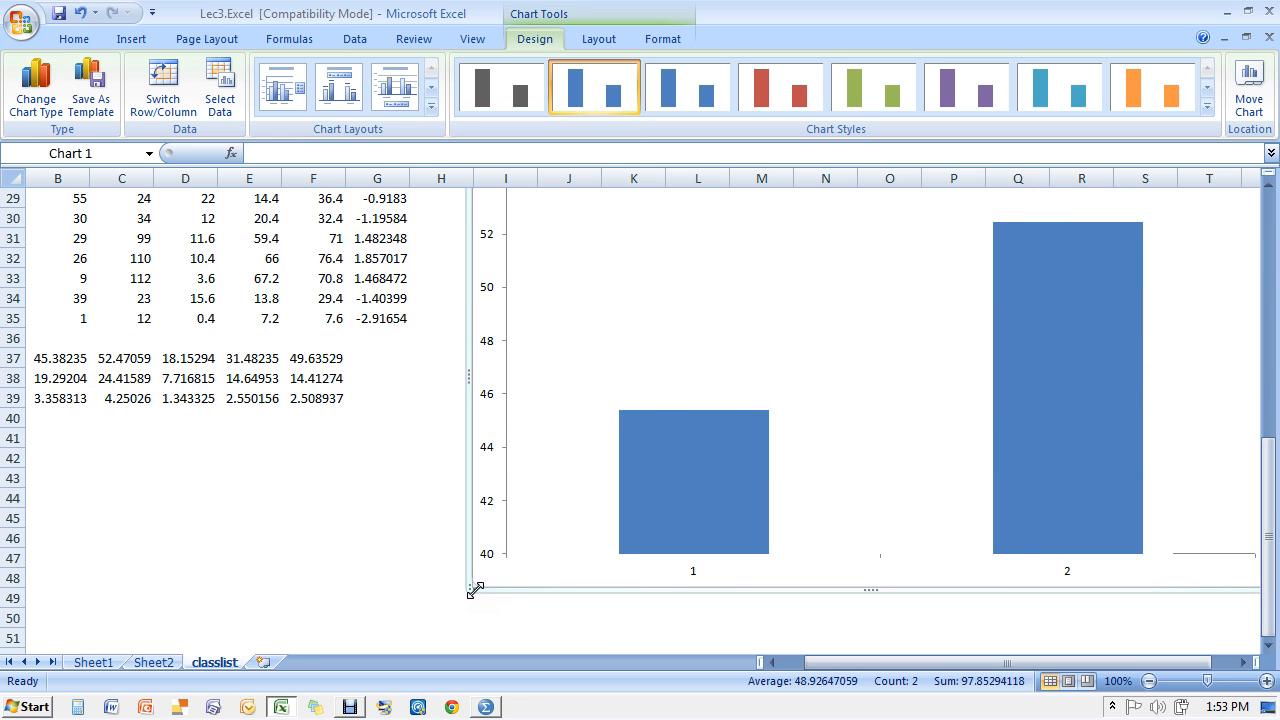
pyautogui.moveTo(475, 590); pyautogui.dragTo(537, 613)
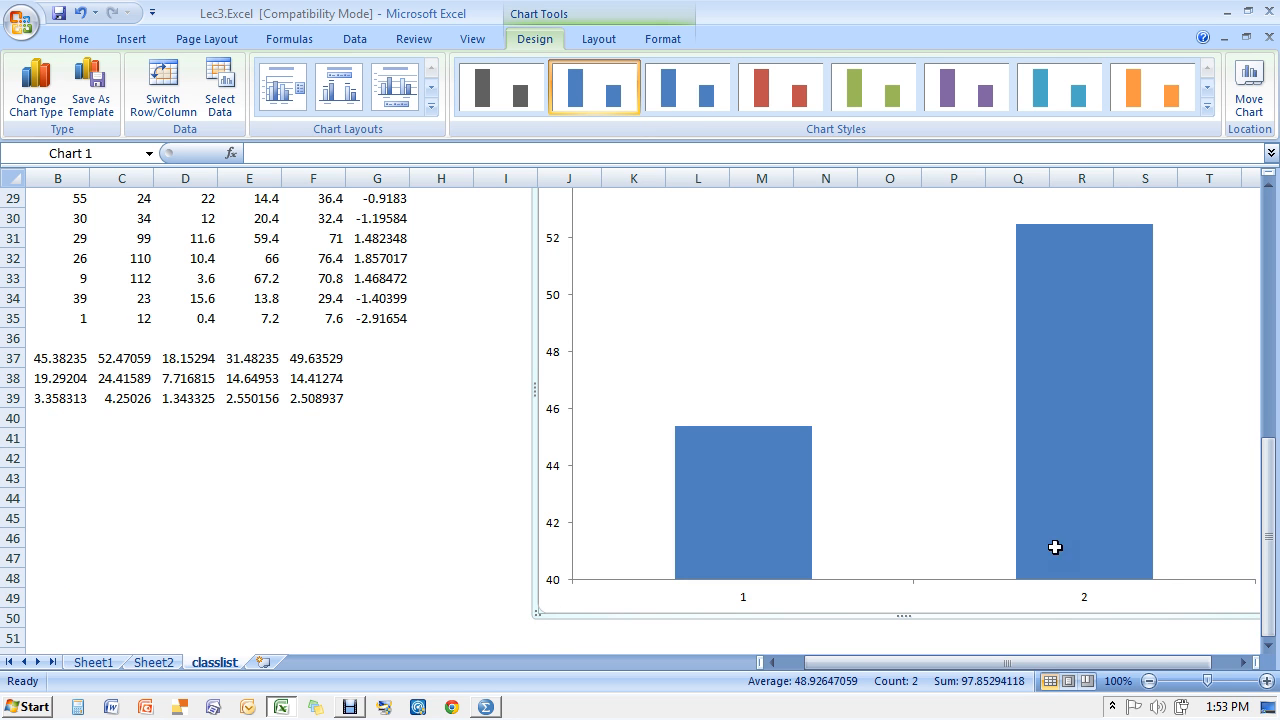
pyautogui.click(1246, 662)
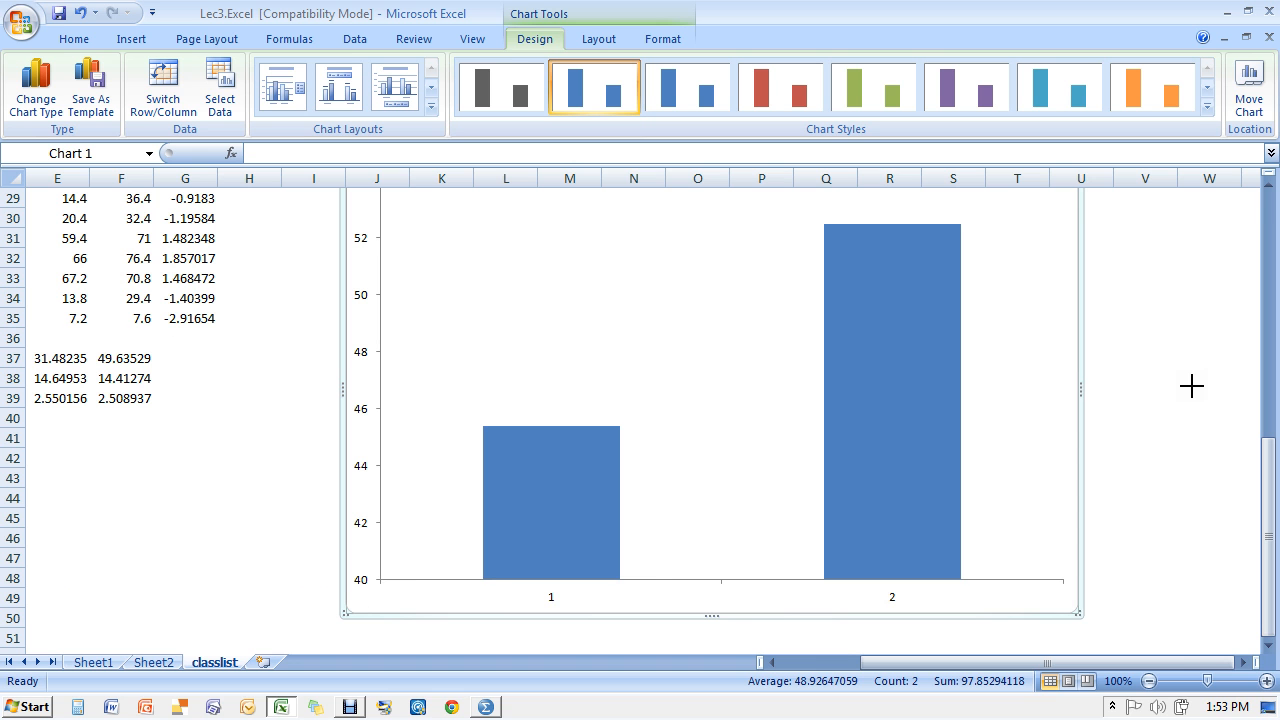
pyautogui.moveTo(1191, 385); pyautogui.dragTo(1203, 385)
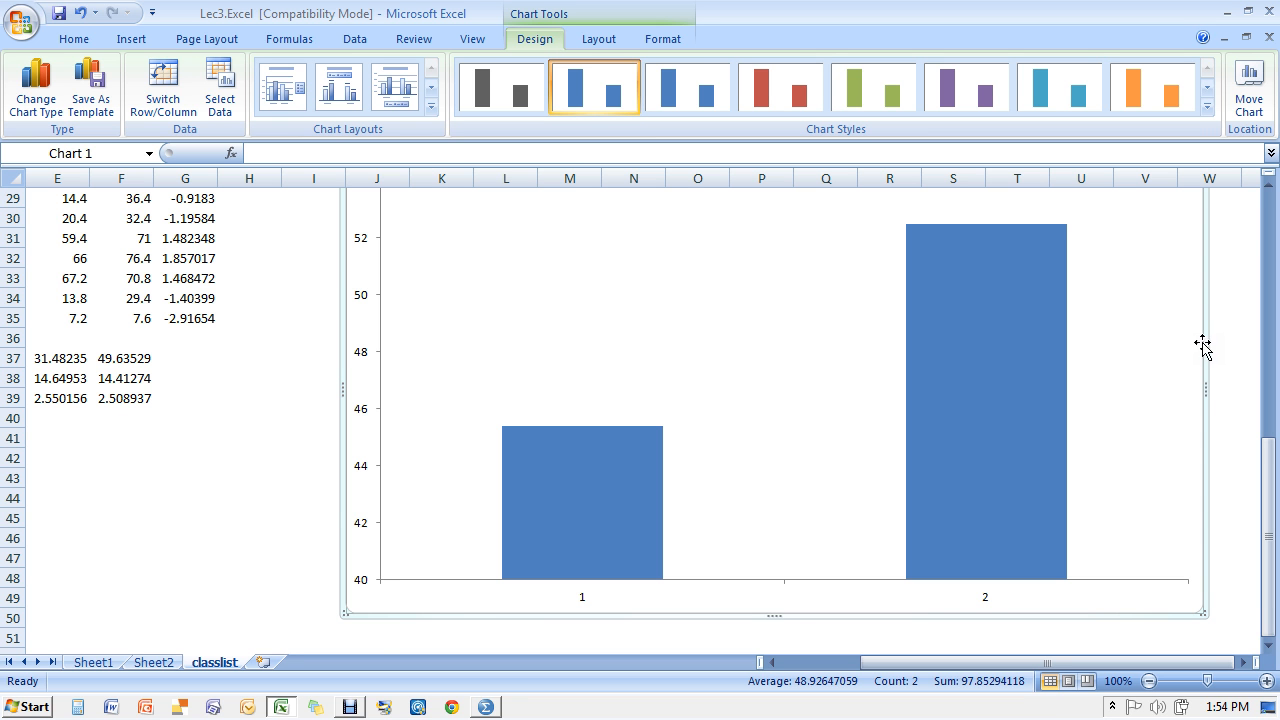
# Shrink the plot area from its left and bottom edges to leave space beside the axes inside the chart
pyautogui.moveTo(1273, 460); pyautogui.dragTo(1266, 420)
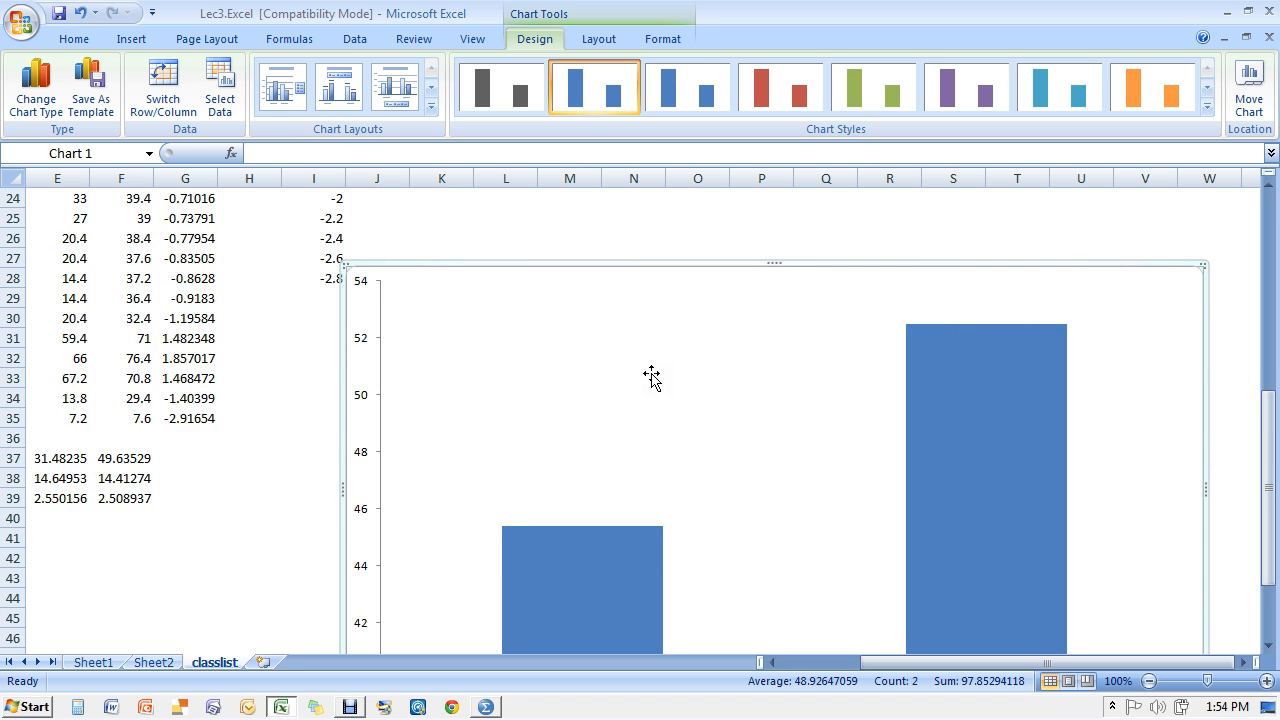
pyautogui.click(438, 489)
pyautogui.moveTo(381, 481); pyautogui.dragTo(432, 478)
pyautogui.click(1270, 644)
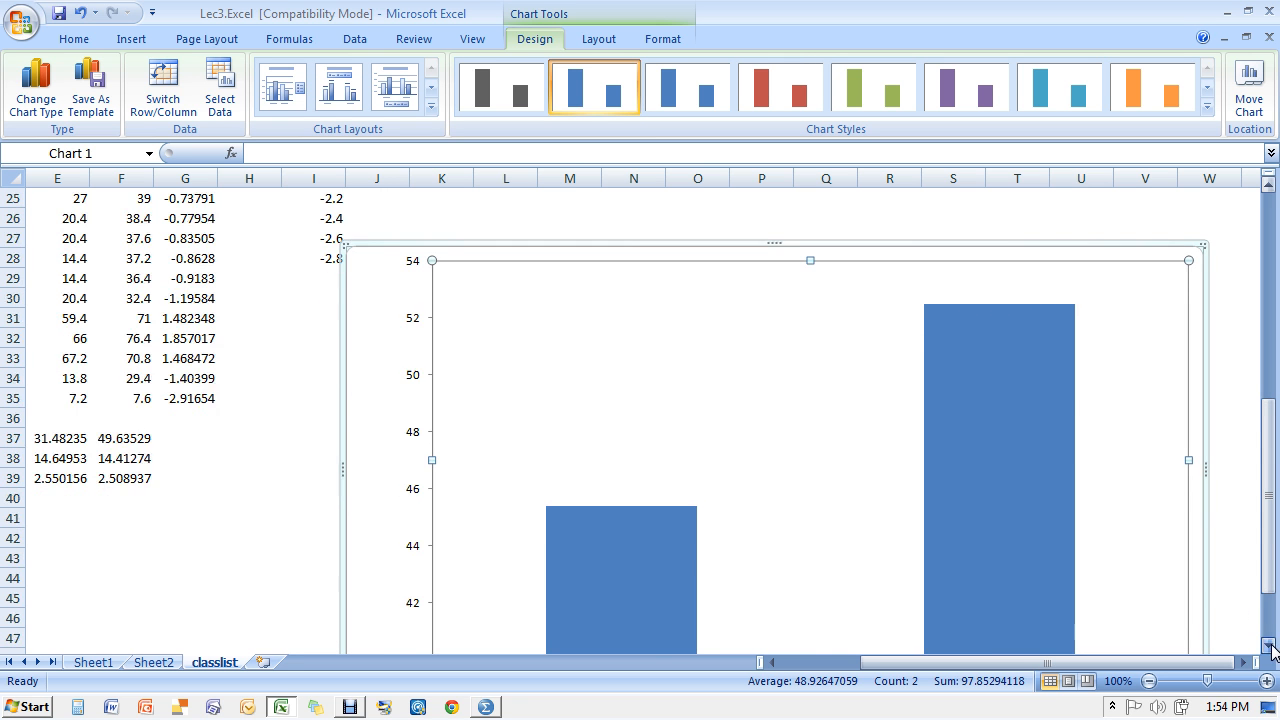
pyautogui.click(1270, 644)
pyautogui.click(1270, 644)
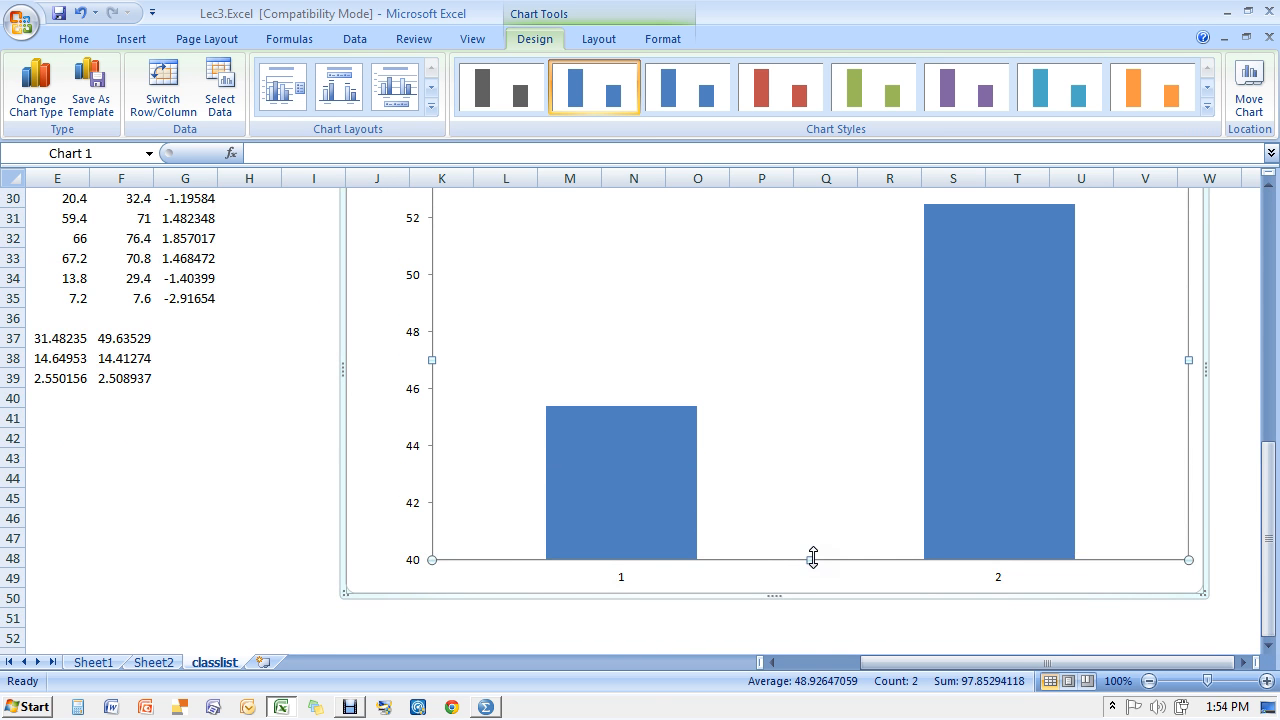
pyautogui.moveTo(811, 559); pyautogui.dragTo(843, 496)
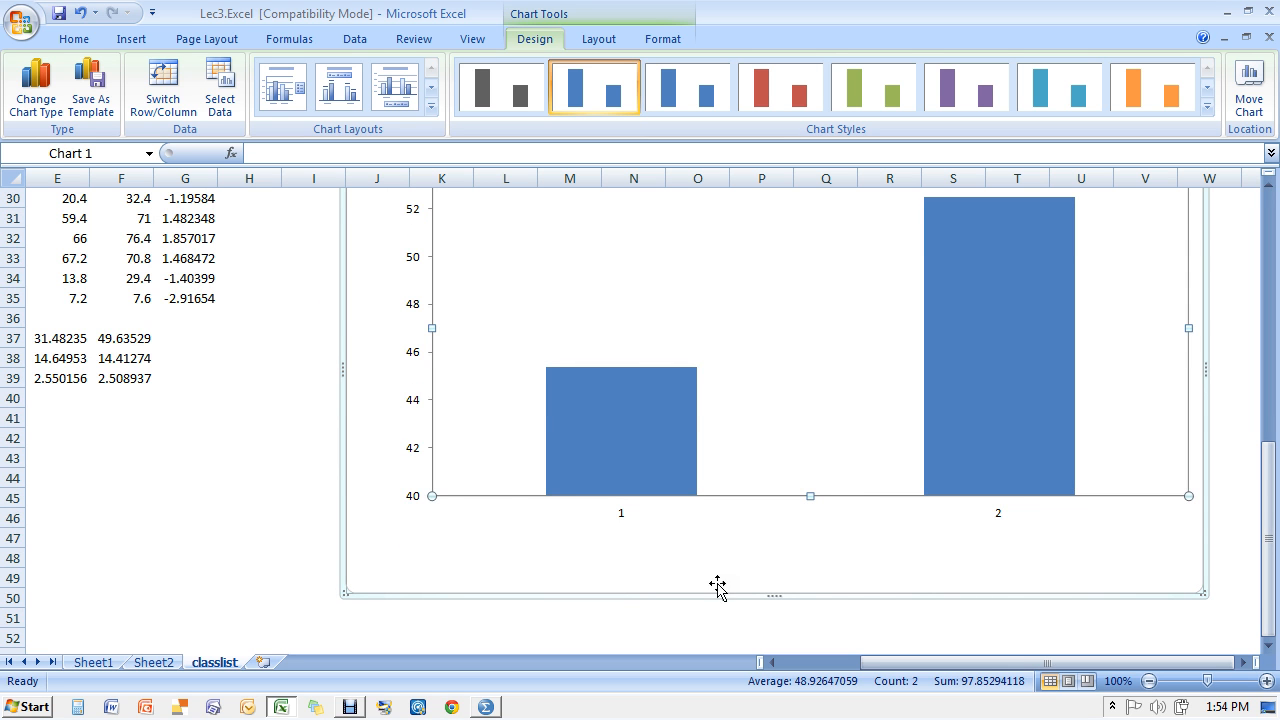
# Remove the 1 and 2 labels from the chart's horizontal axis by setting its axis labels to None
pyautogui.click(621, 516)
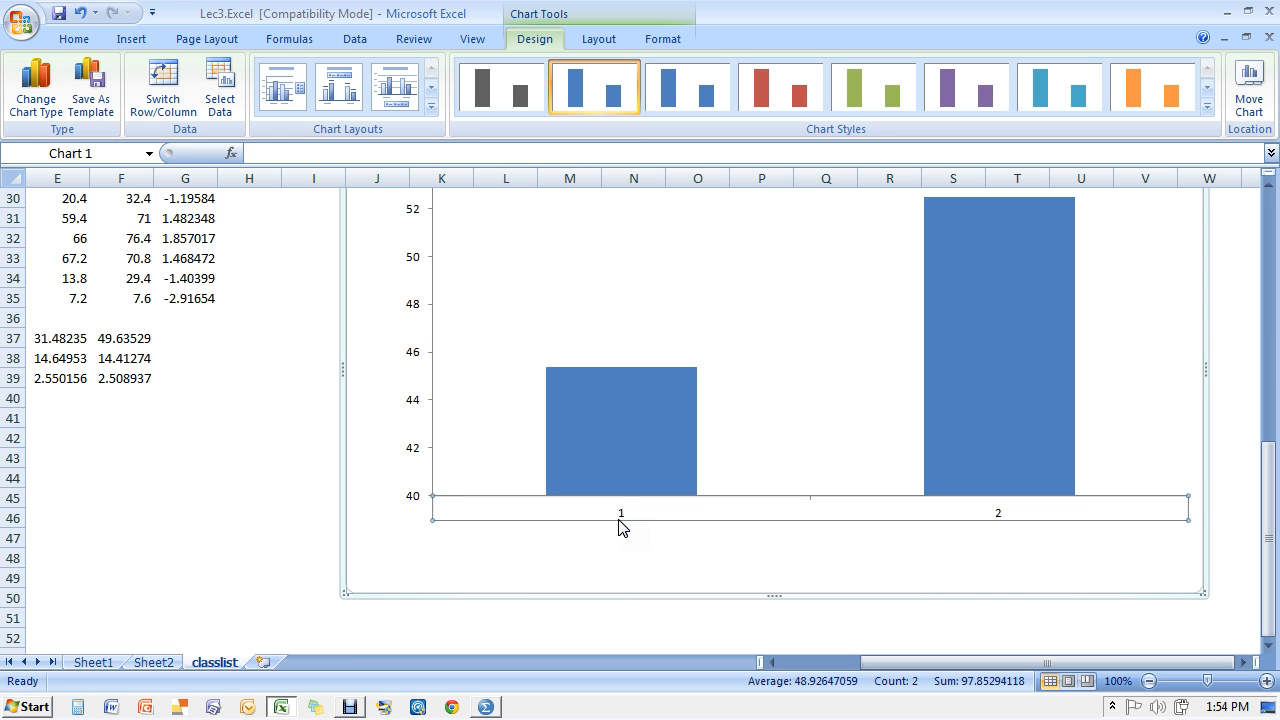
pyautogui.rightClick(620, 527)
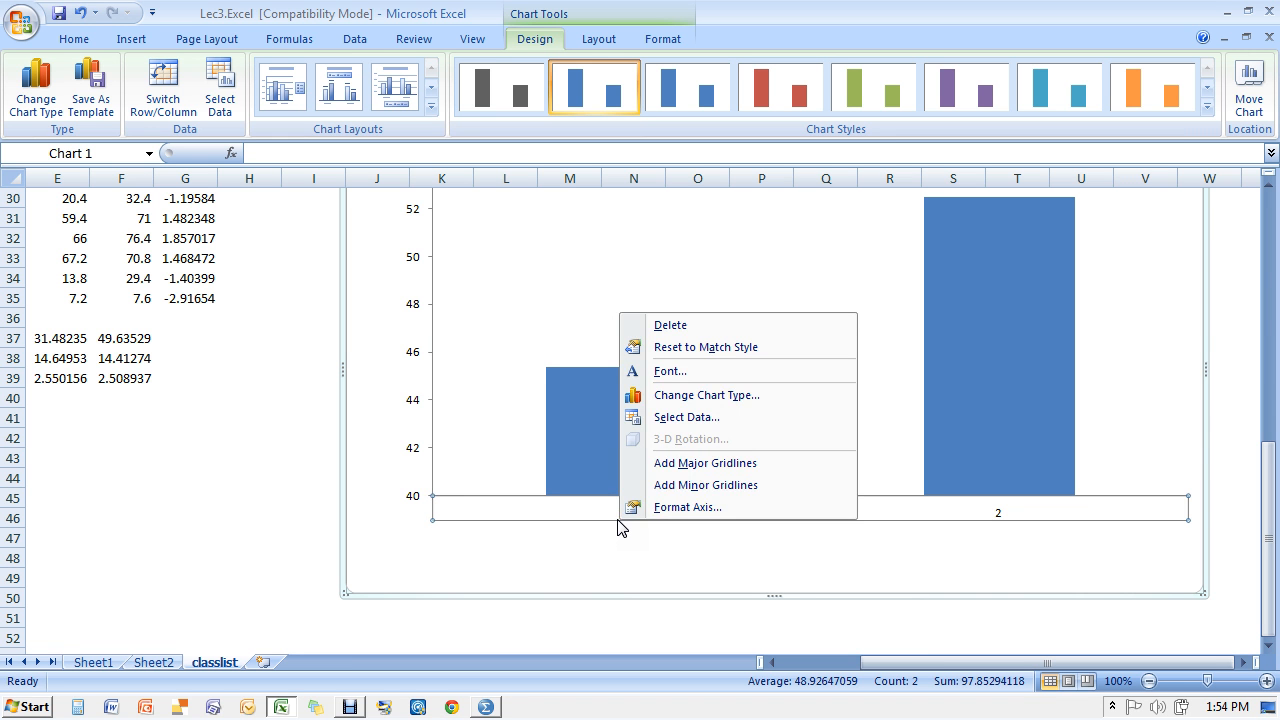
pyautogui.click(685, 515)
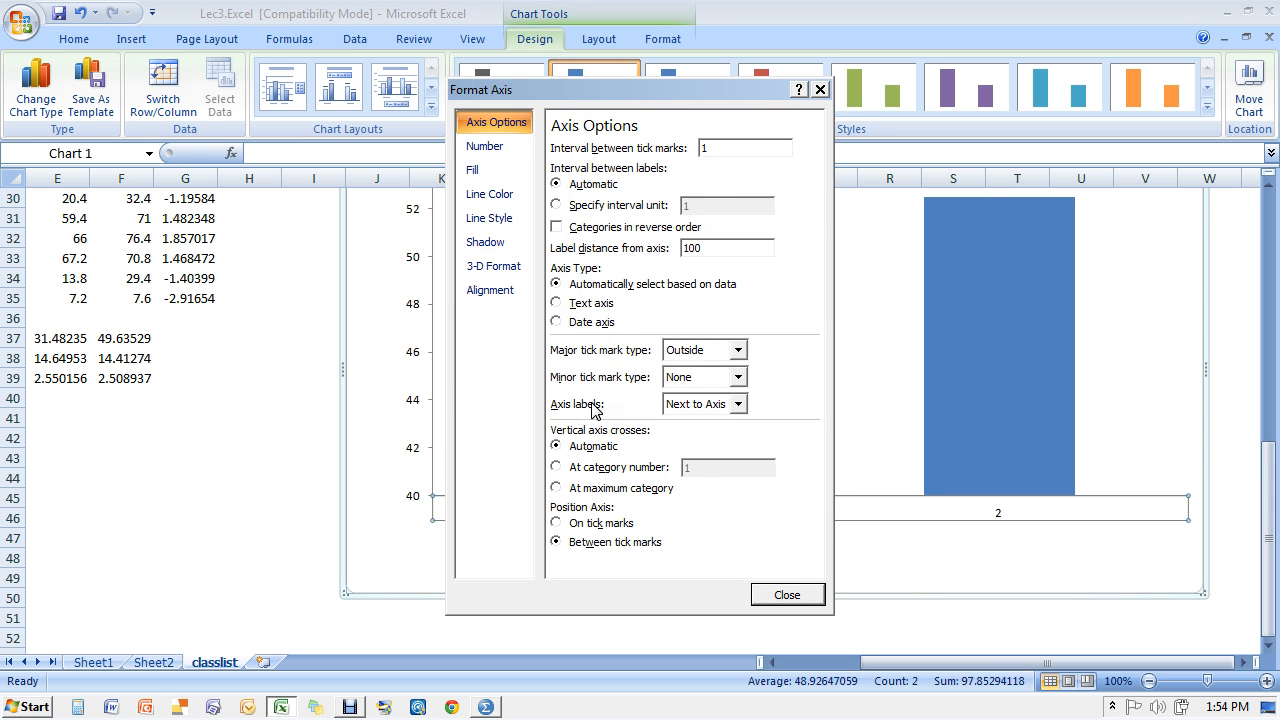
pyautogui.click(737, 403)
pyautogui.click(697, 477)
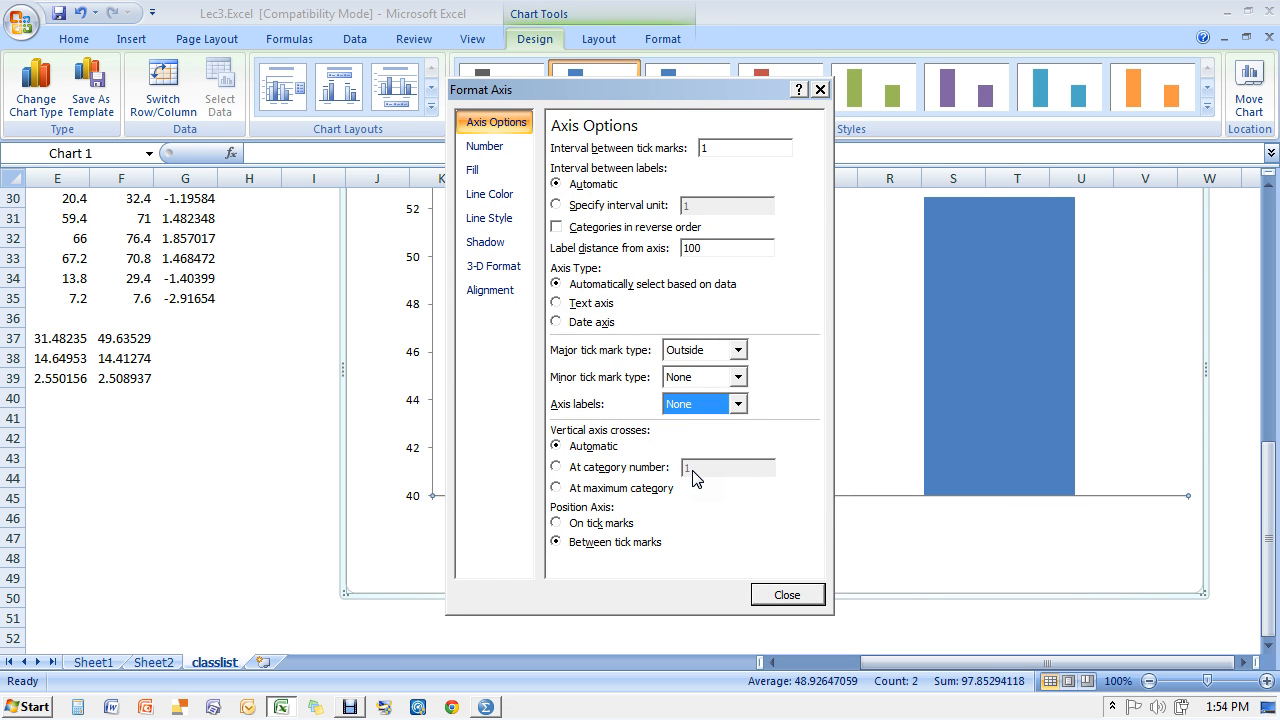
pyautogui.click(789, 591)
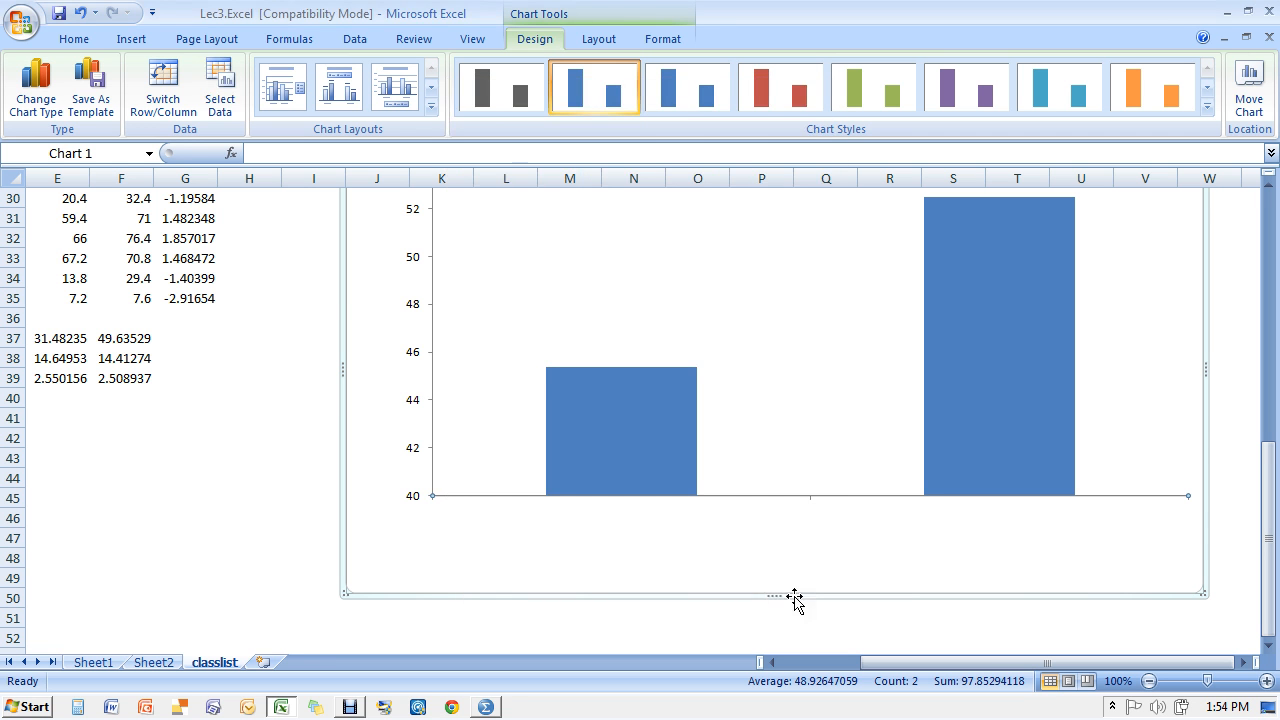
# Add a text box reading "Midterm" inside the chart and position it just below the first column
pyautogui.click(606, 523)
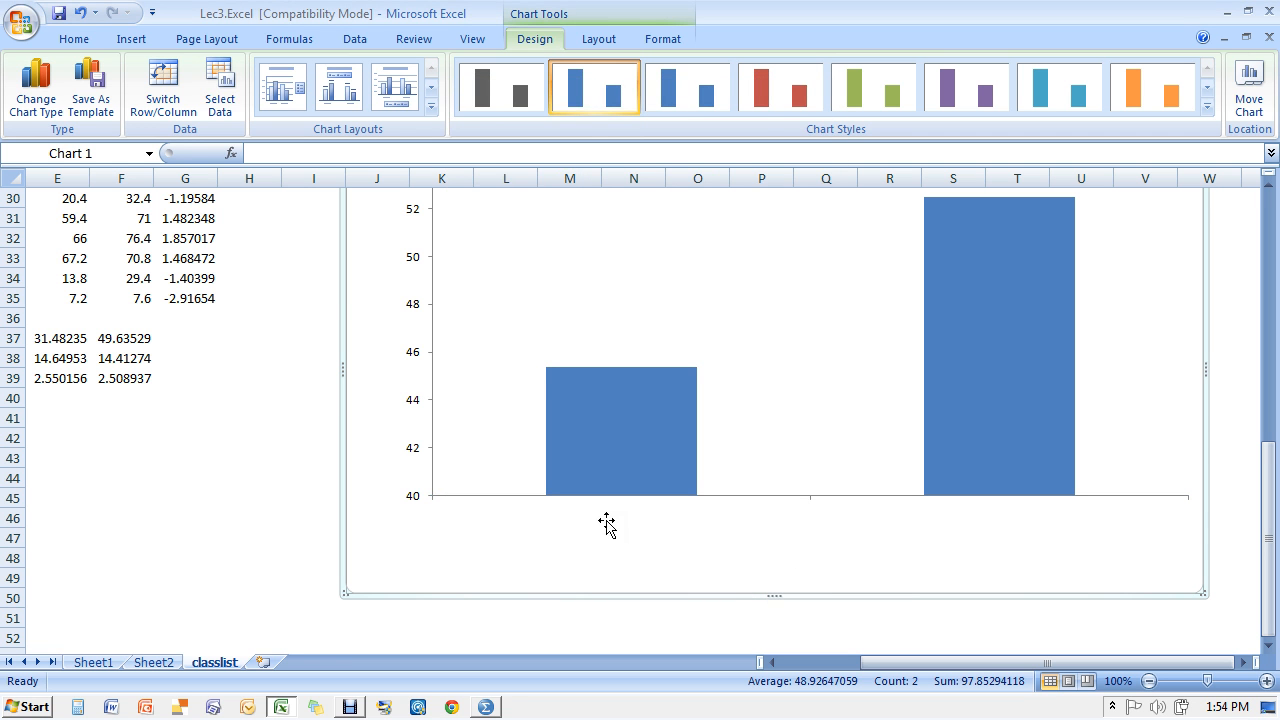
pyautogui.click(134, 42)
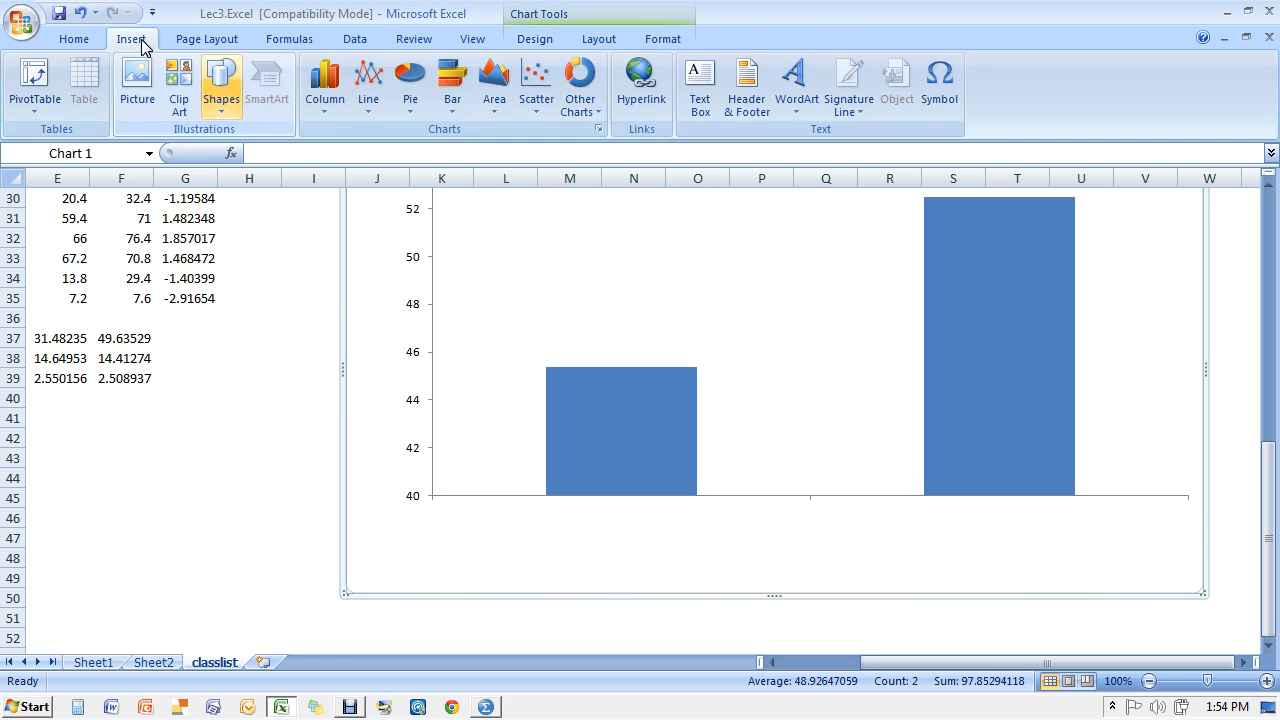
pyautogui.click(699, 86)
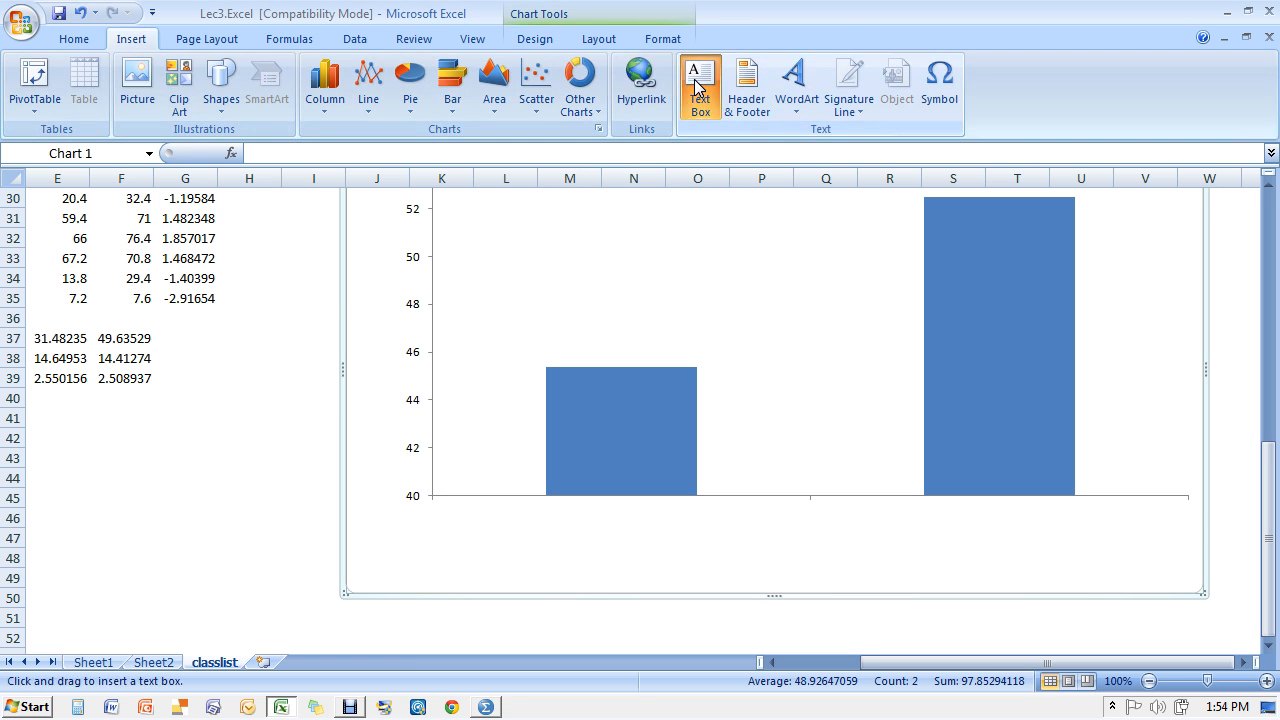
pyautogui.click(550, 516)
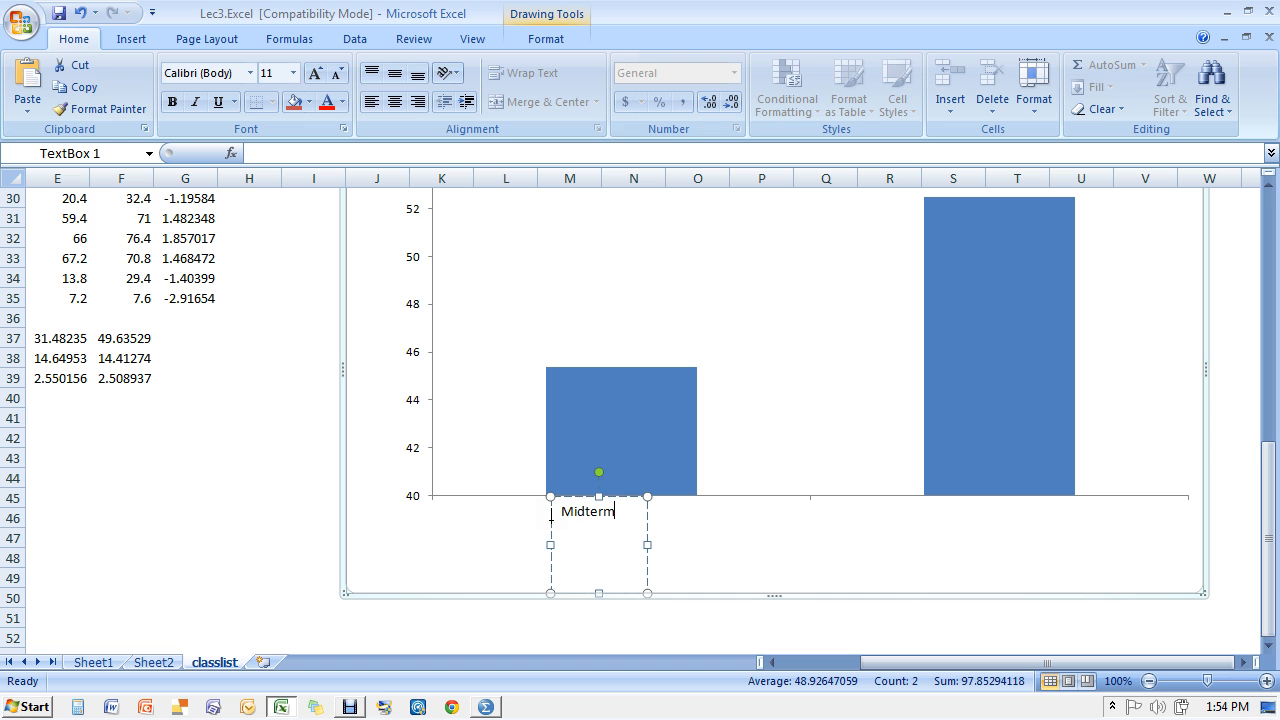
pyautogui.click(649, 518)
pyautogui.moveTo(672, 516); pyautogui.dragTo(674, 514)
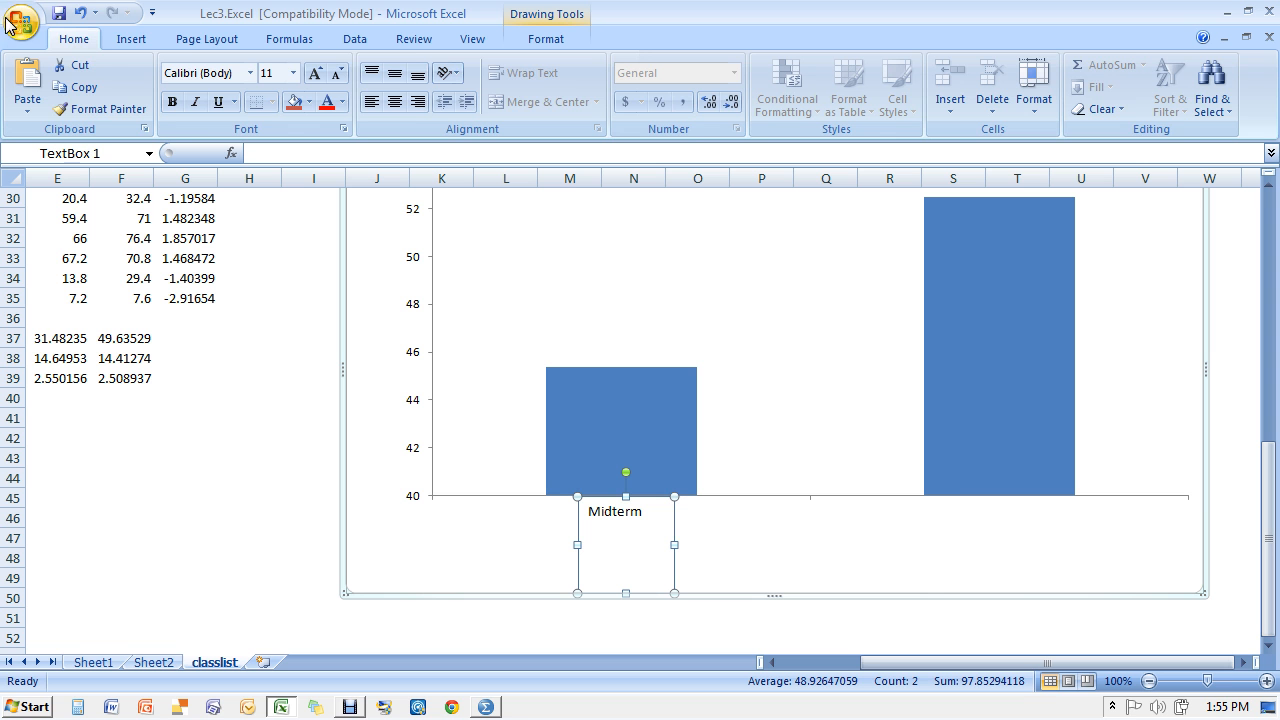
# Add a text box reading "Final" inside the chart and position it just below the second column
pyautogui.click(130, 39)
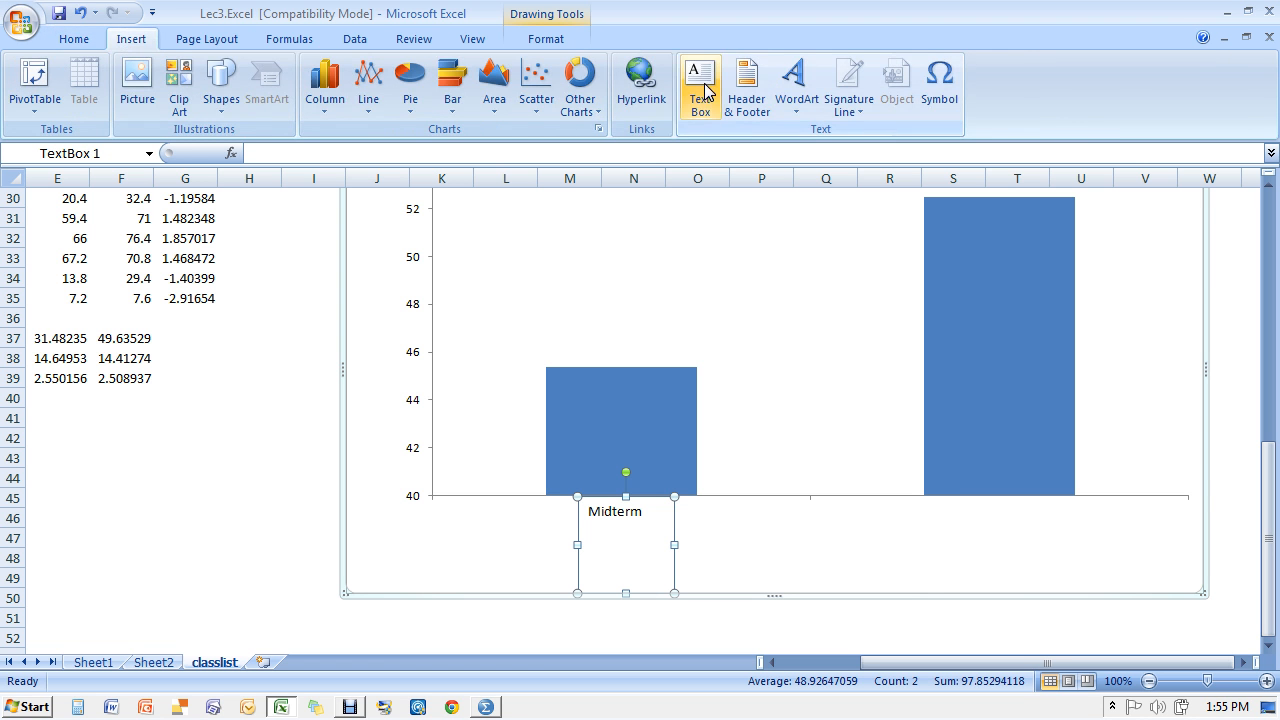
pyautogui.click(746, 88)
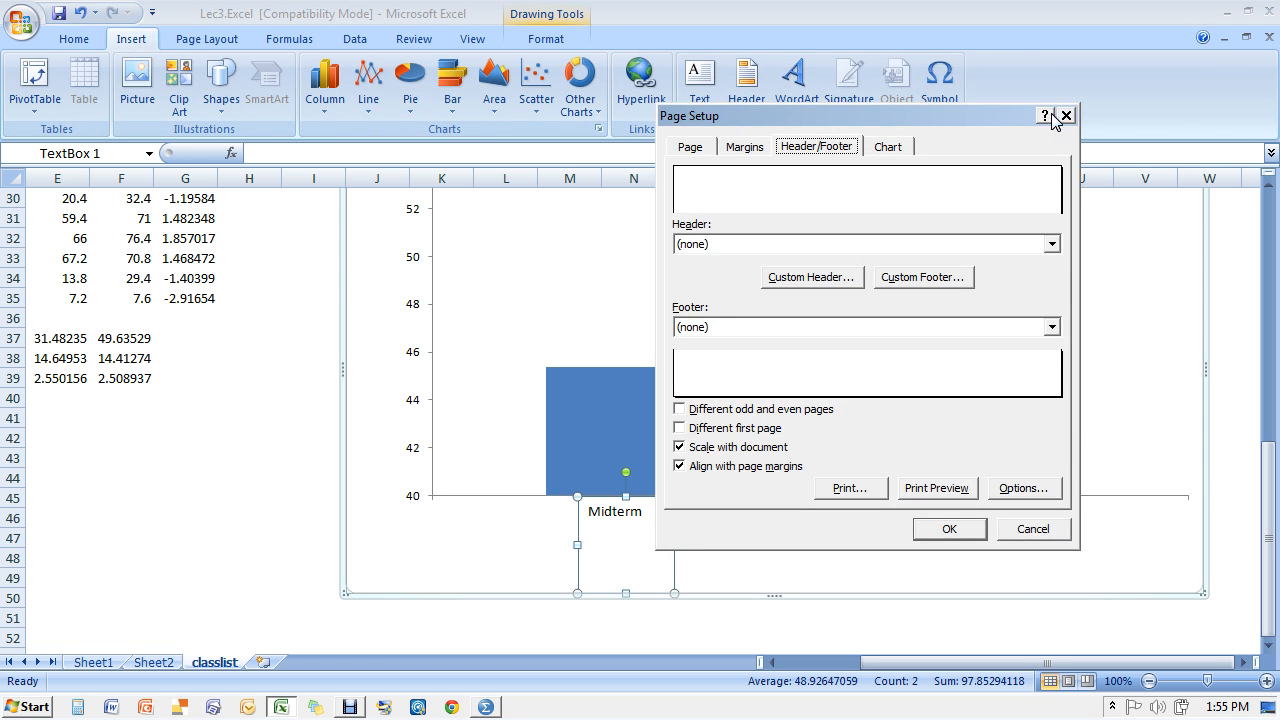
pyautogui.click(1066, 116)
pyautogui.click(700, 86)
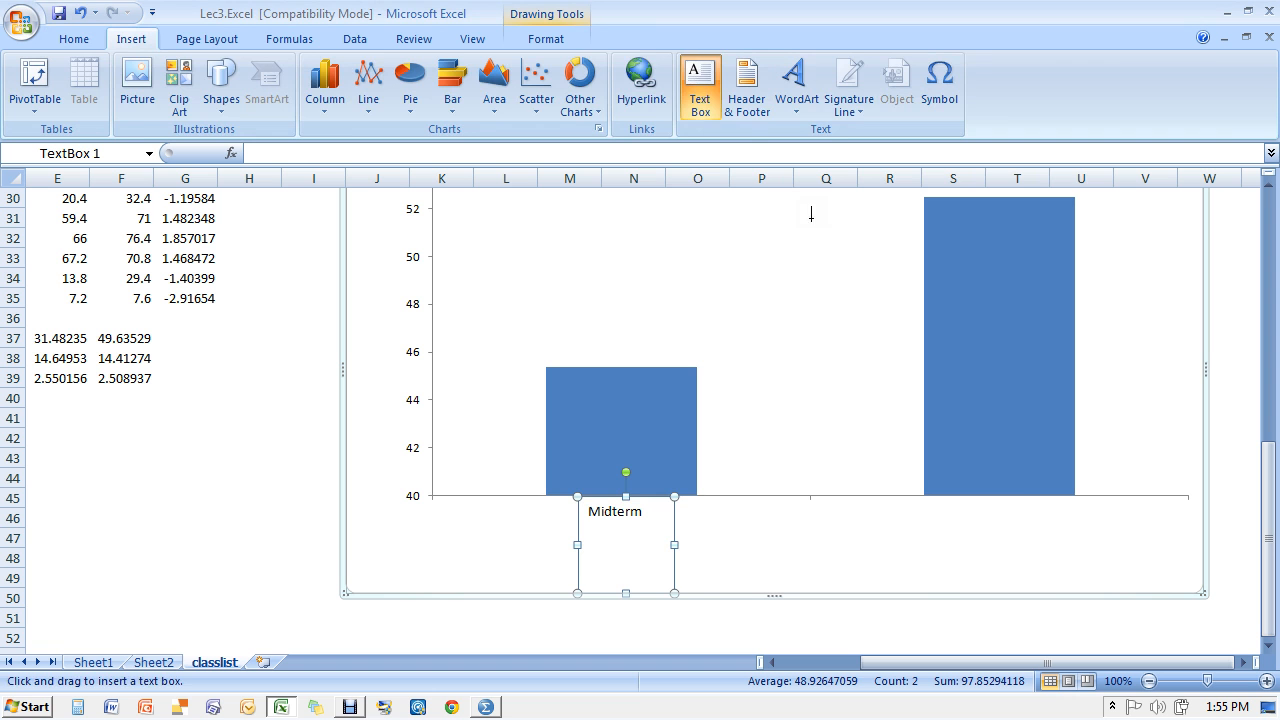
pyautogui.click(953, 513)
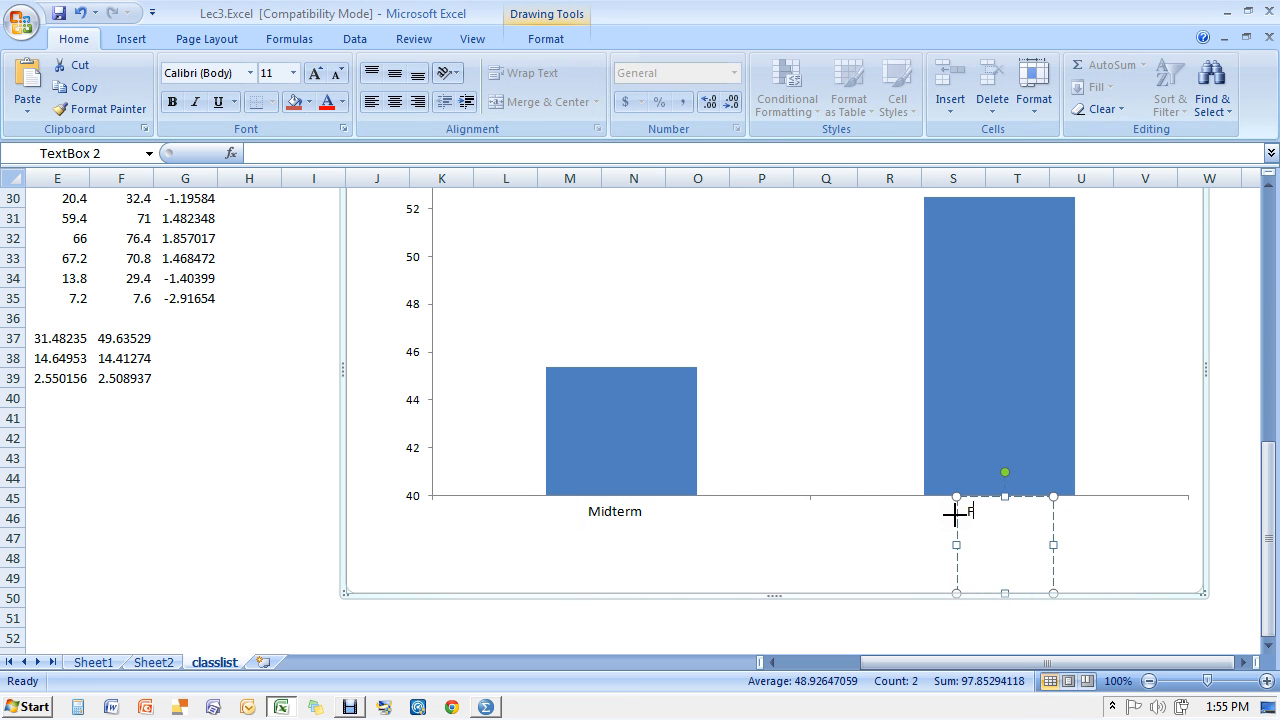
pyautogui.write('Final')
pyautogui.click(1056, 523)
pyautogui.moveTo(1058, 523); pyautogui.dragTo(1077, 523)
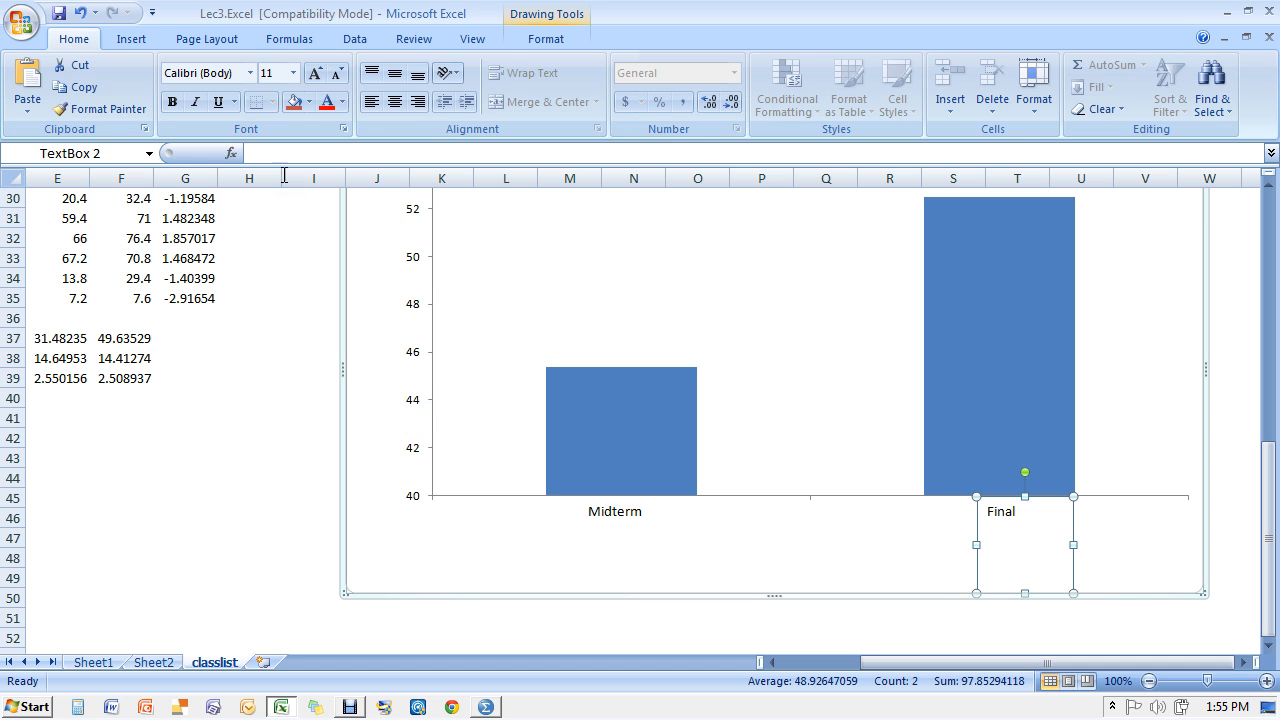
# Add a "Wt Total" text box rotated to read upward and place it beside the vertical axis between about 48 and 50
pyautogui.click(134, 44)
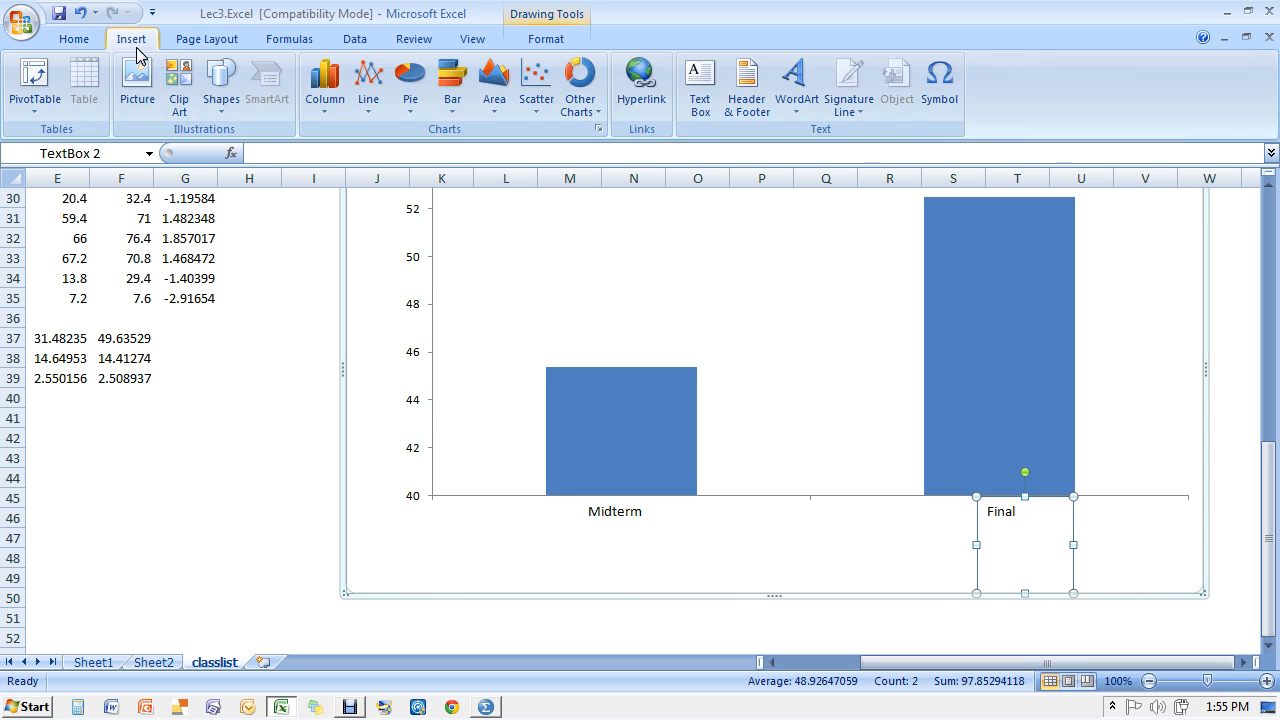
pyautogui.click(700, 90)
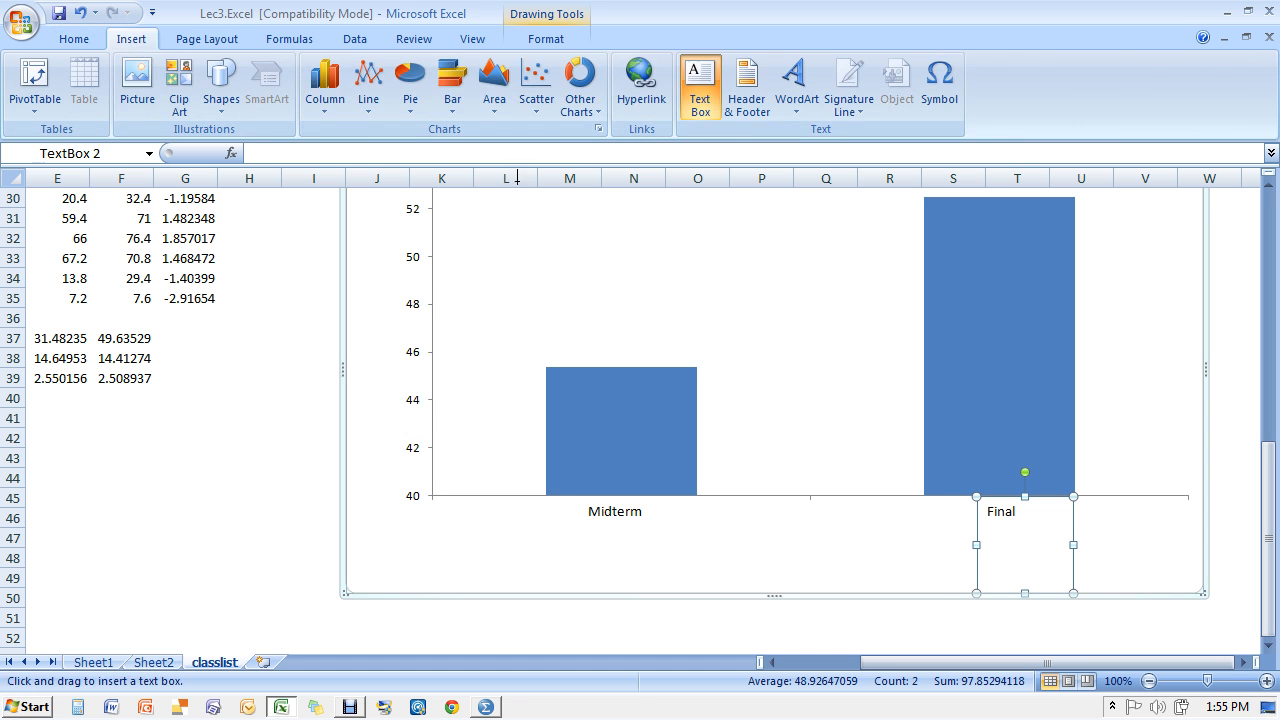
pyautogui.click(372, 287)
pyautogui.write('Wt Total')
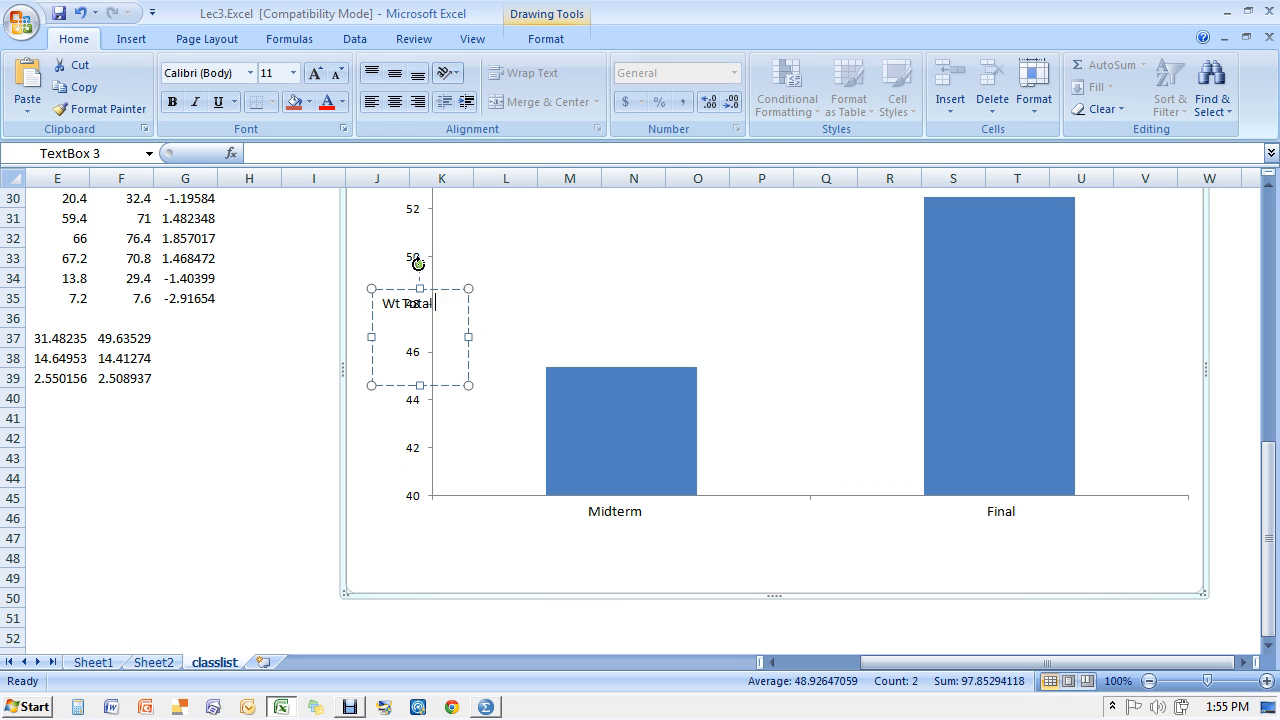
pyautogui.moveTo(418, 264); pyautogui.dragTo(364, 341)
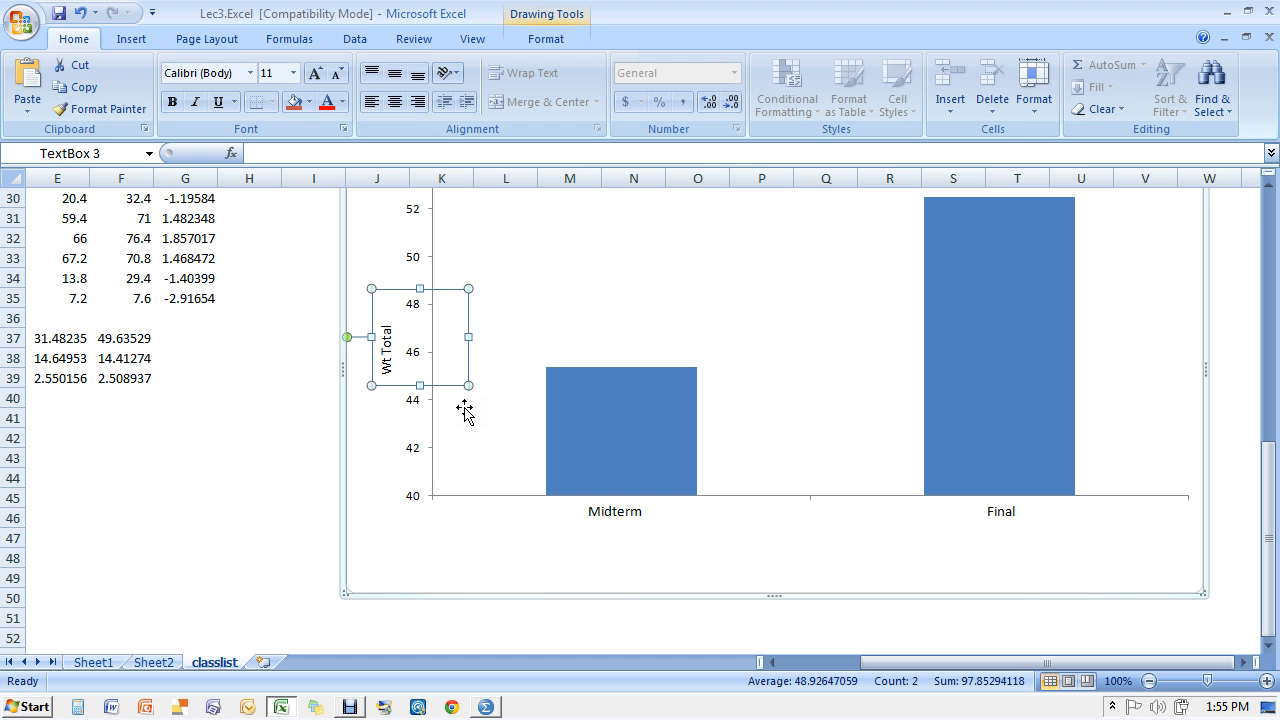
pyautogui.click(515, 468)
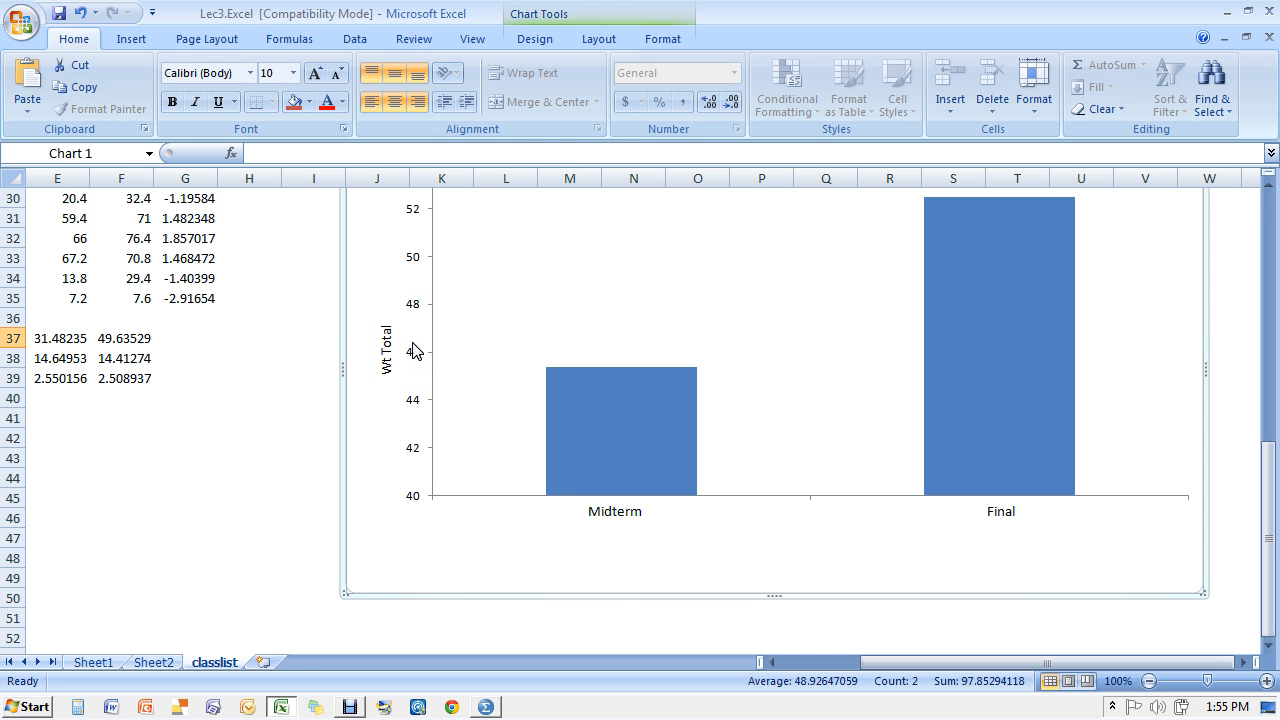
pyautogui.click(393, 358)
pyautogui.moveTo(390, 388); pyautogui.dragTo(385, 335)
# Set the chart's font size to 18 to enlarge the vertical axis numbers
pyautogui.click(427, 527)
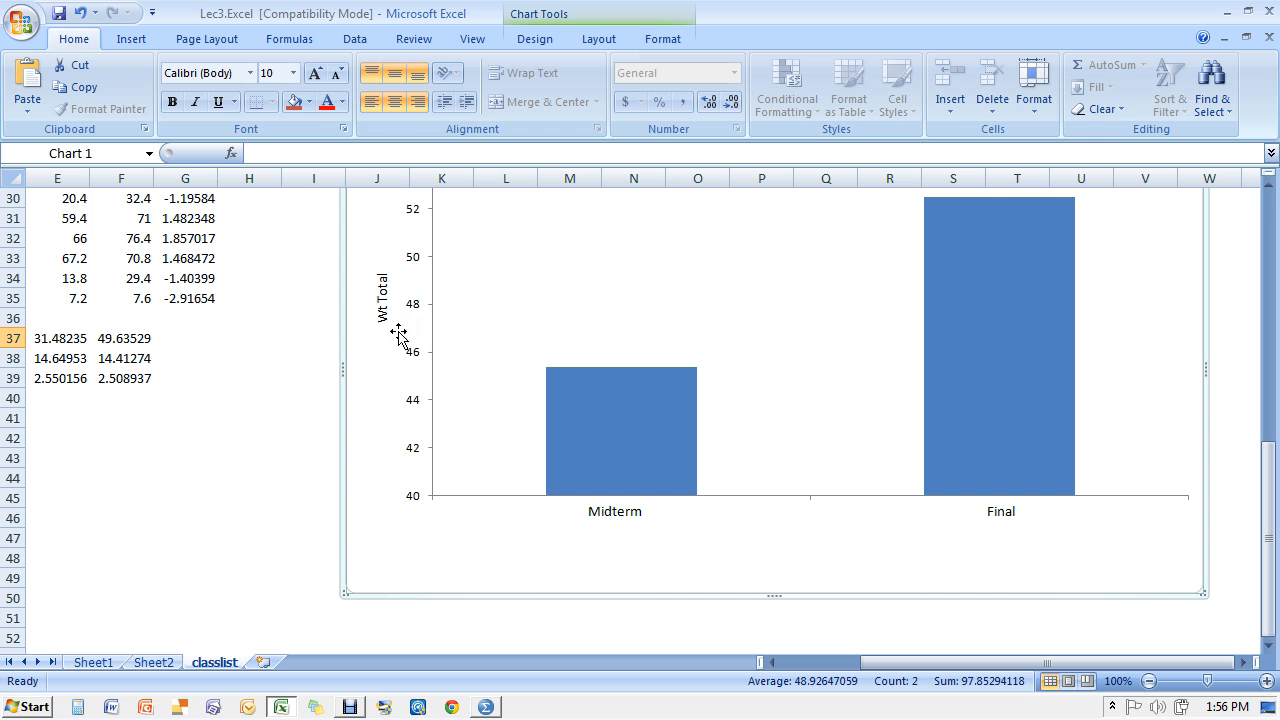
pyautogui.click(290, 76)
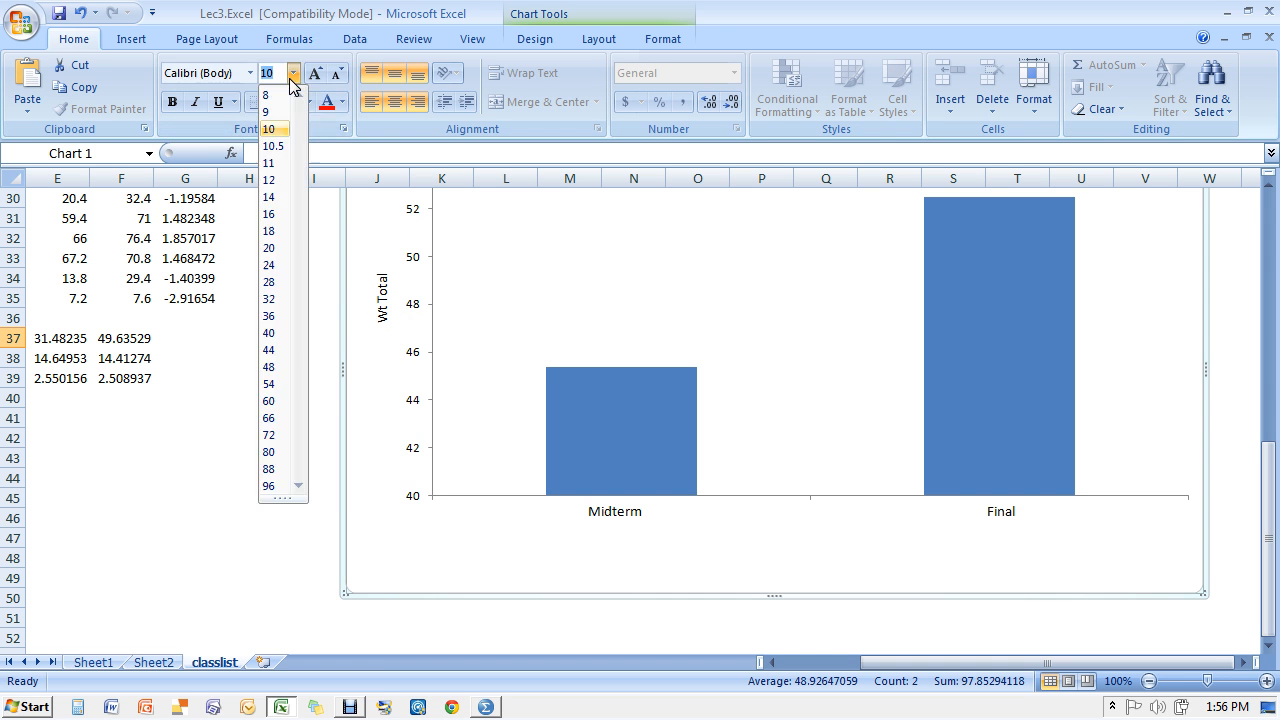
pyautogui.click(283, 243)
# Set the font size of the Wt Total, Midterm and Final text boxes to 18
pyautogui.click(366, 288)
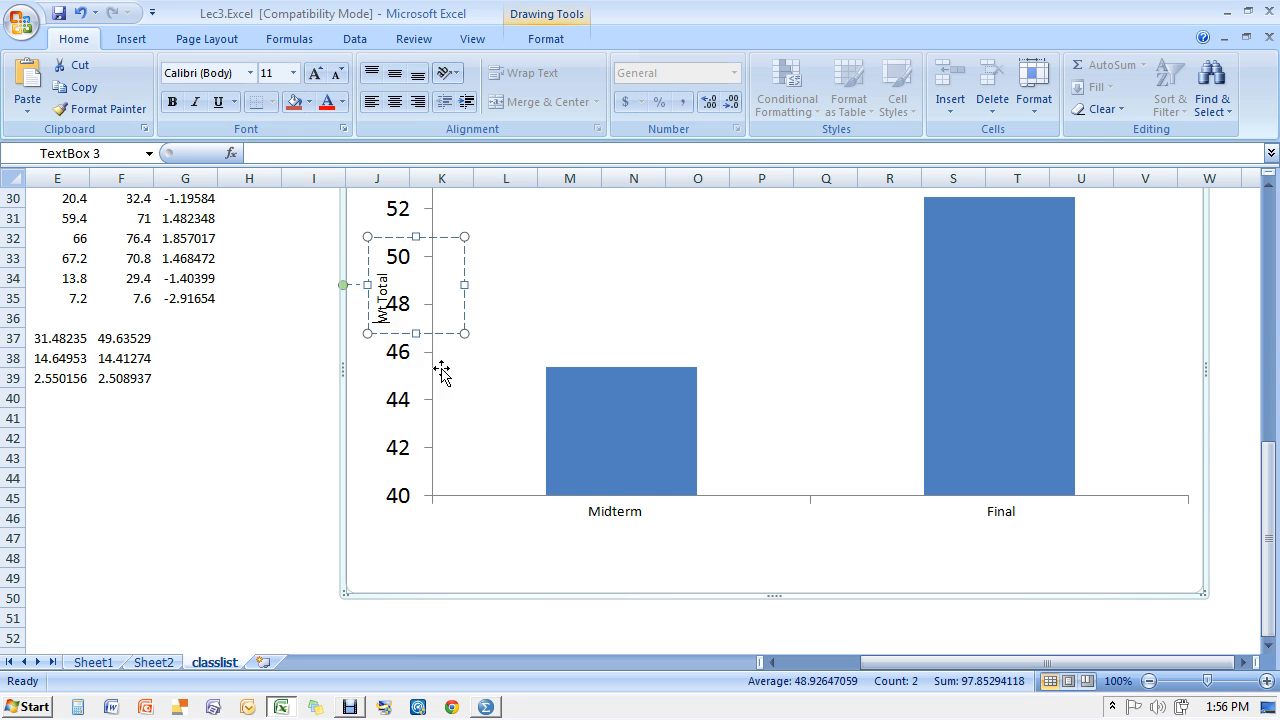
pyautogui.click(607, 515)
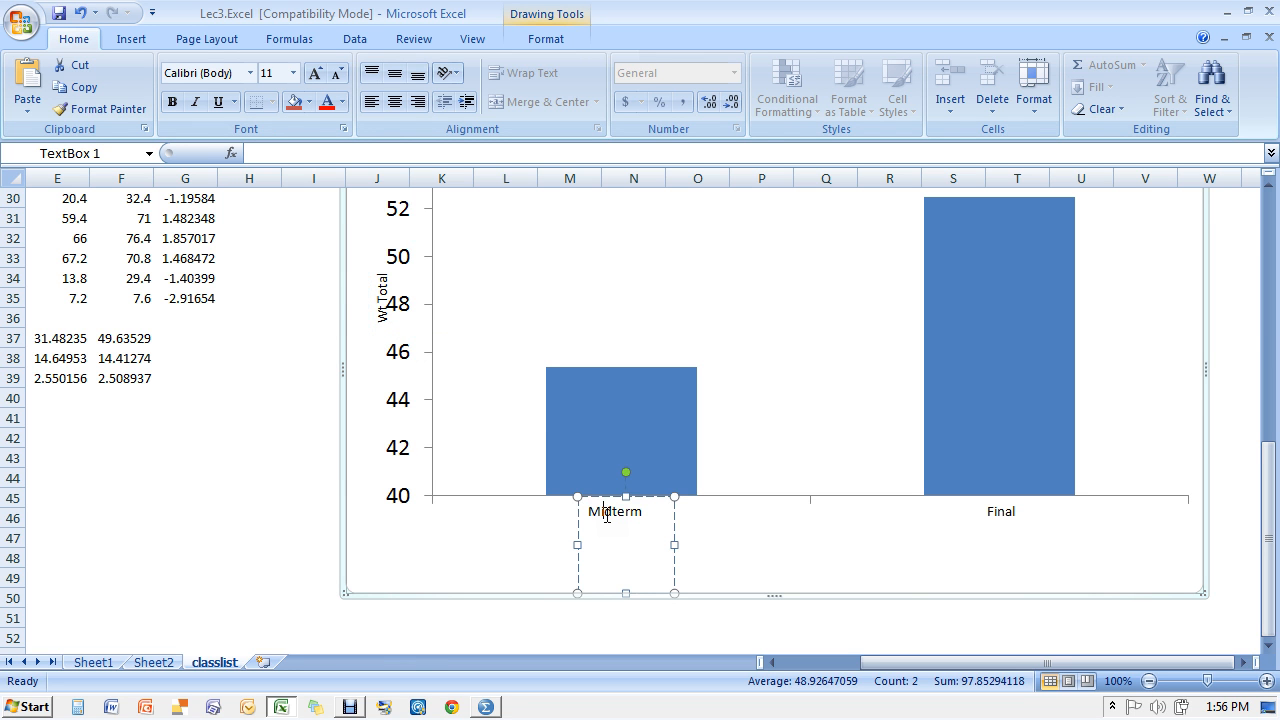
pyautogui.keyDown('shift'); pyautogui.click(388, 316); pyautogui.keyUp('shift')
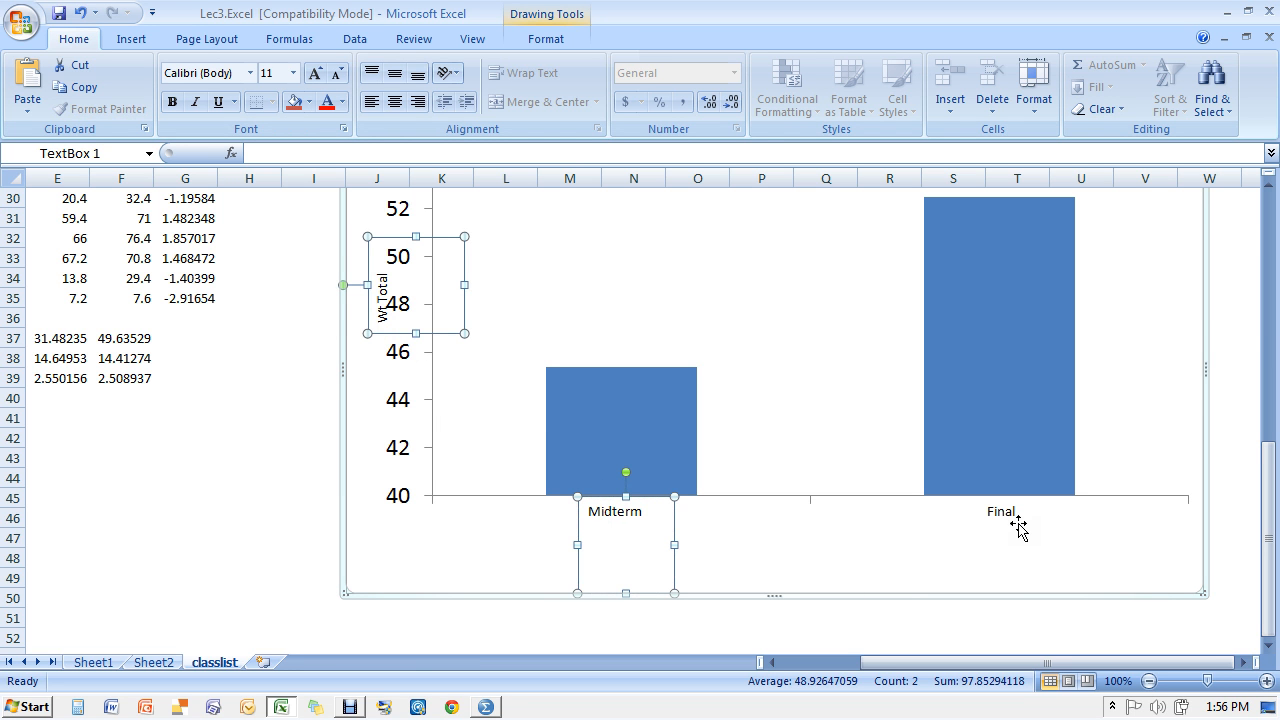
pyautogui.keyDown('shift'); pyautogui.click(1006, 514); pyautogui.keyUp('shift')
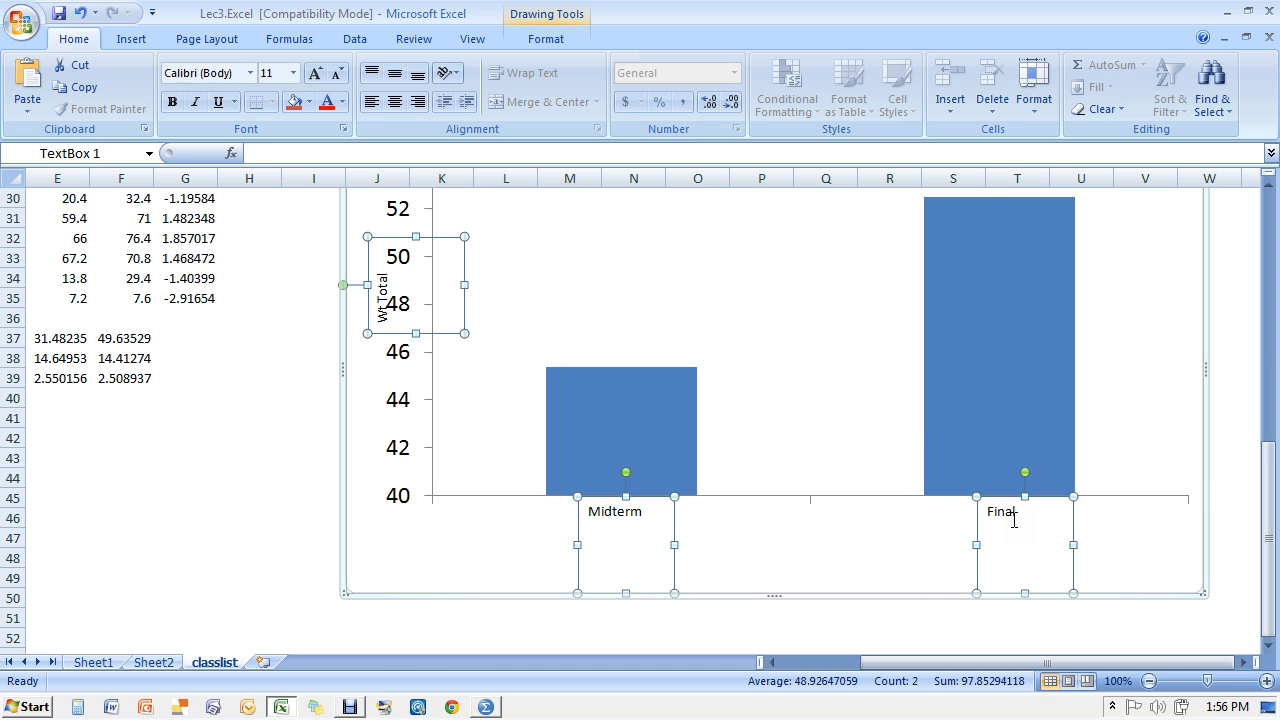
pyautogui.click(273, 72)
pyautogui.write('1')
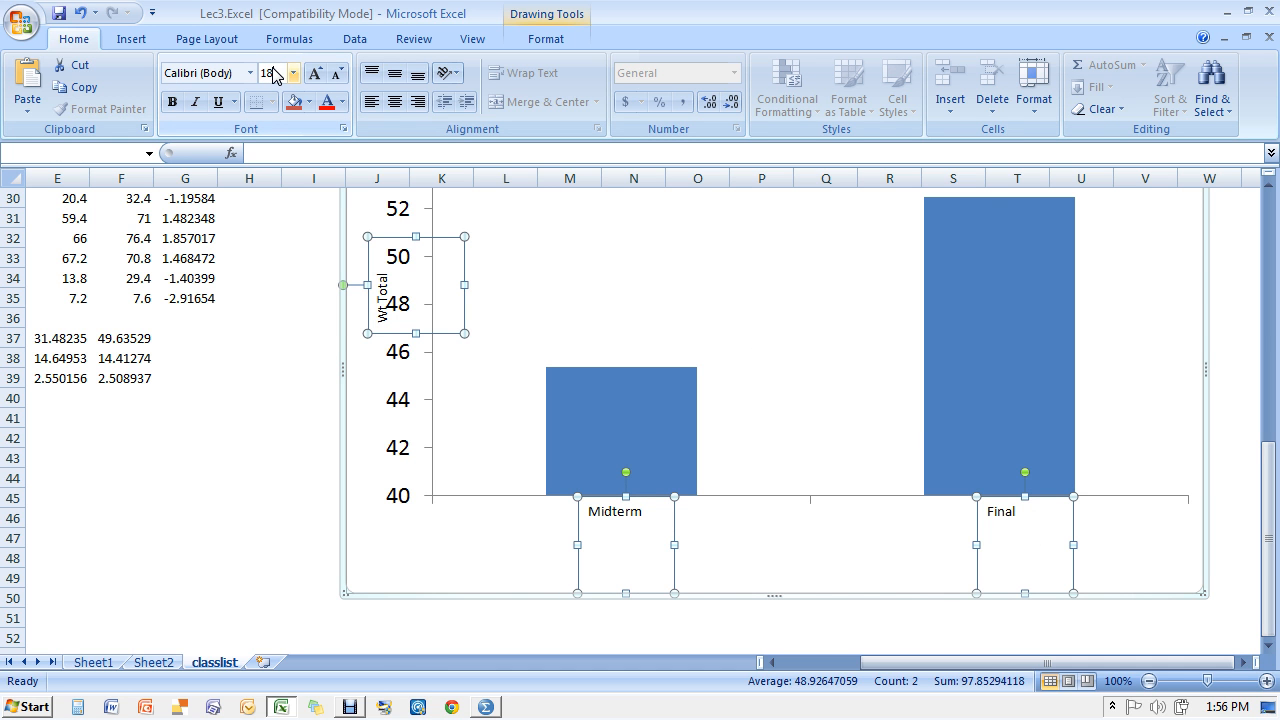
pyautogui.press('Return')
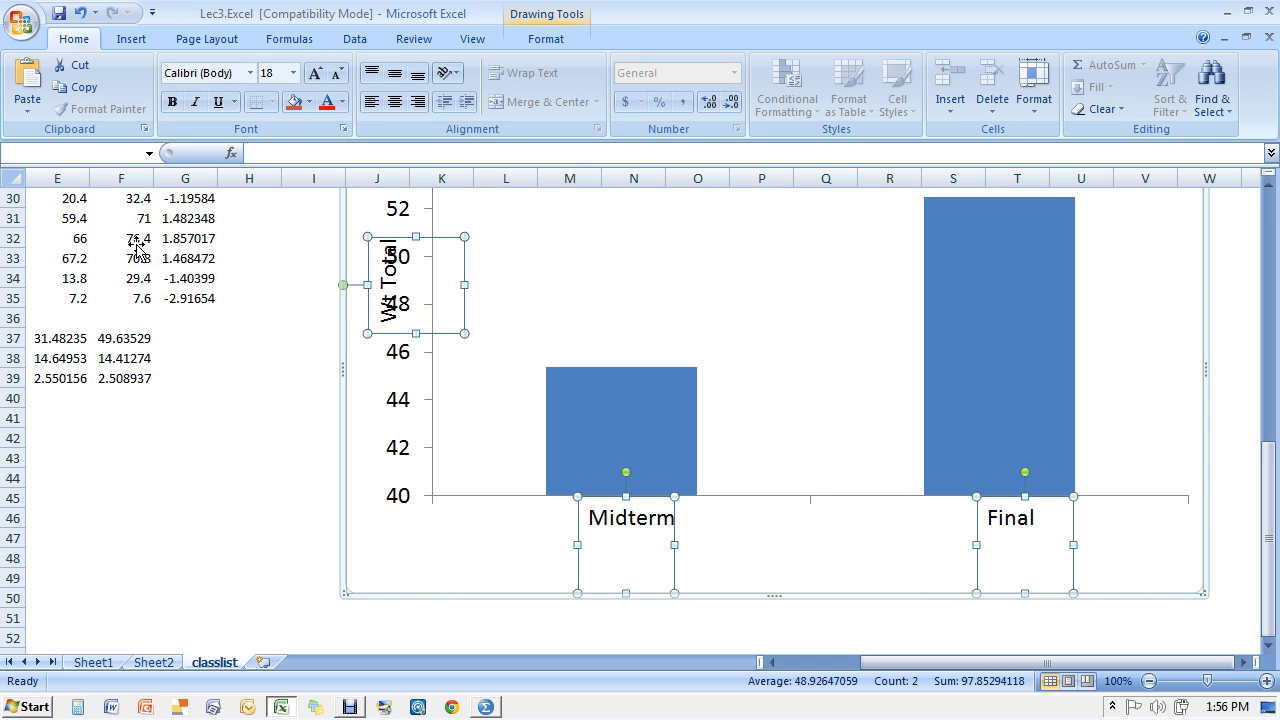
# Narrow the plot area from its left edge to clear the Wt Total label, and extend its bottom edge down to about row 46
pyautogui.click(568, 283)
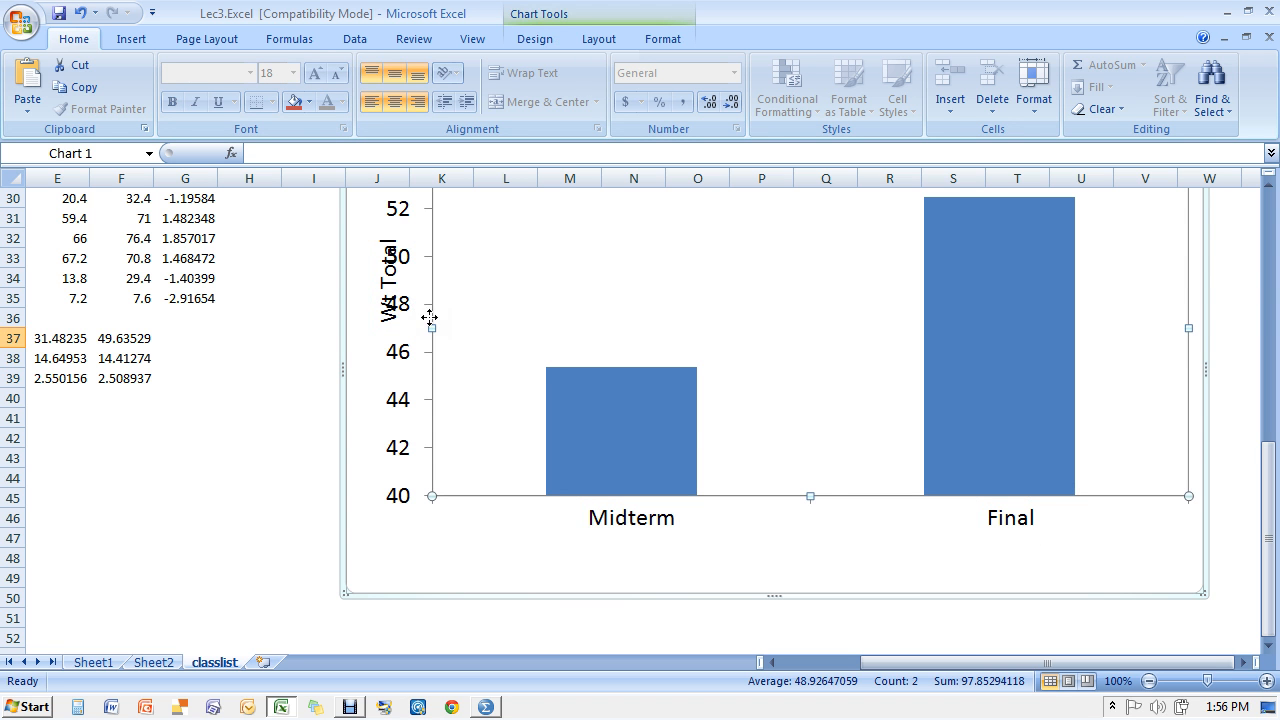
pyautogui.moveTo(432, 325); pyautogui.dragTo(480, 328)
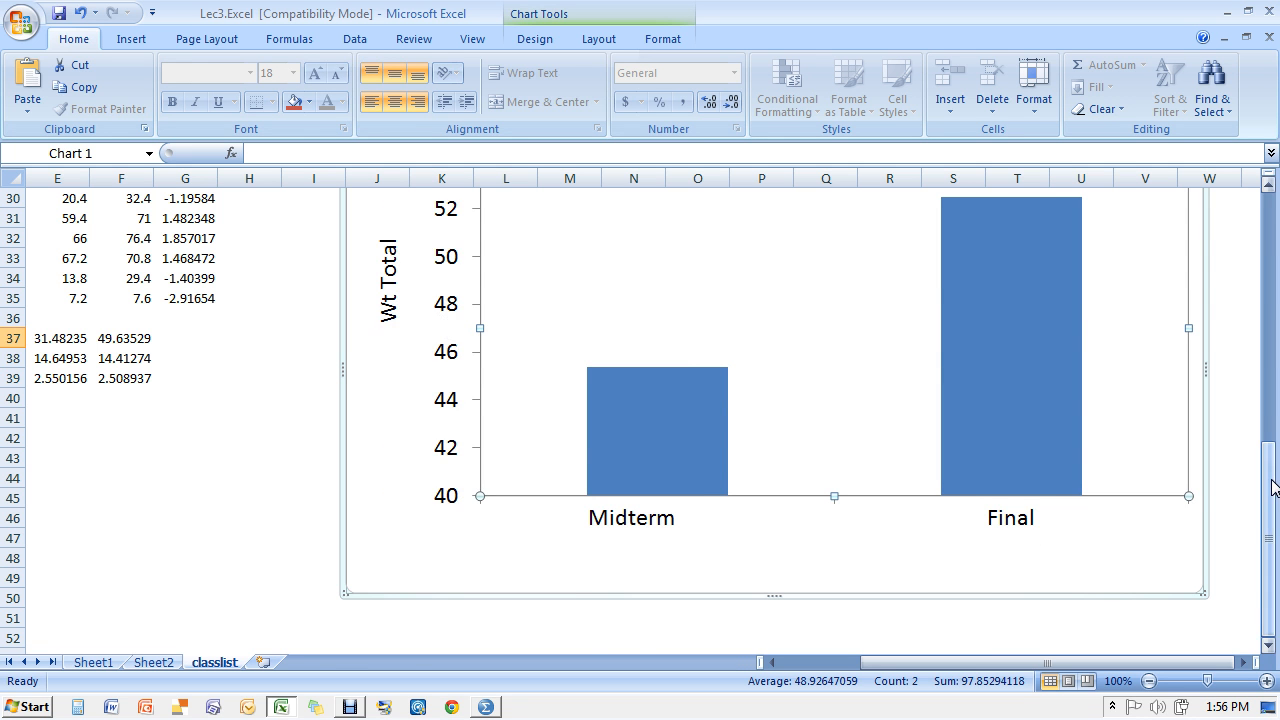
pyautogui.moveTo(1273, 488); pyautogui.dragTo(1277, 448)
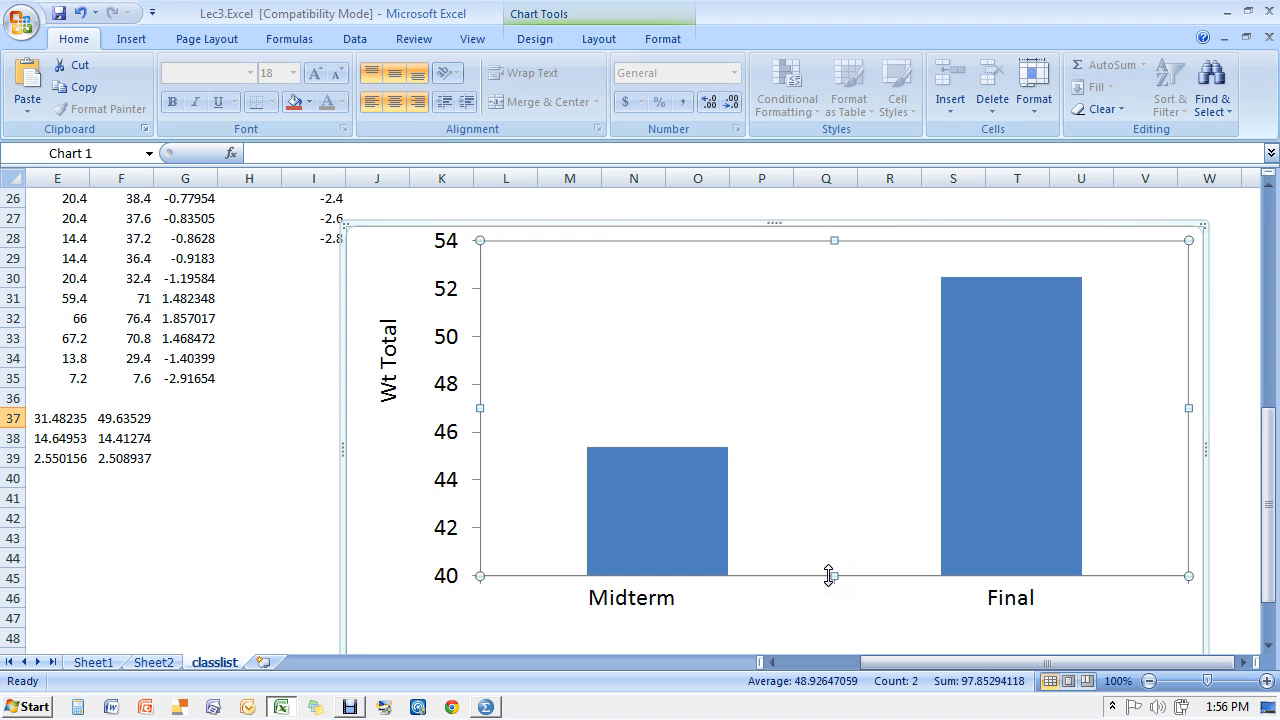
pyautogui.moveTo(830, 575); pyautogui.dragTo(836, 603)
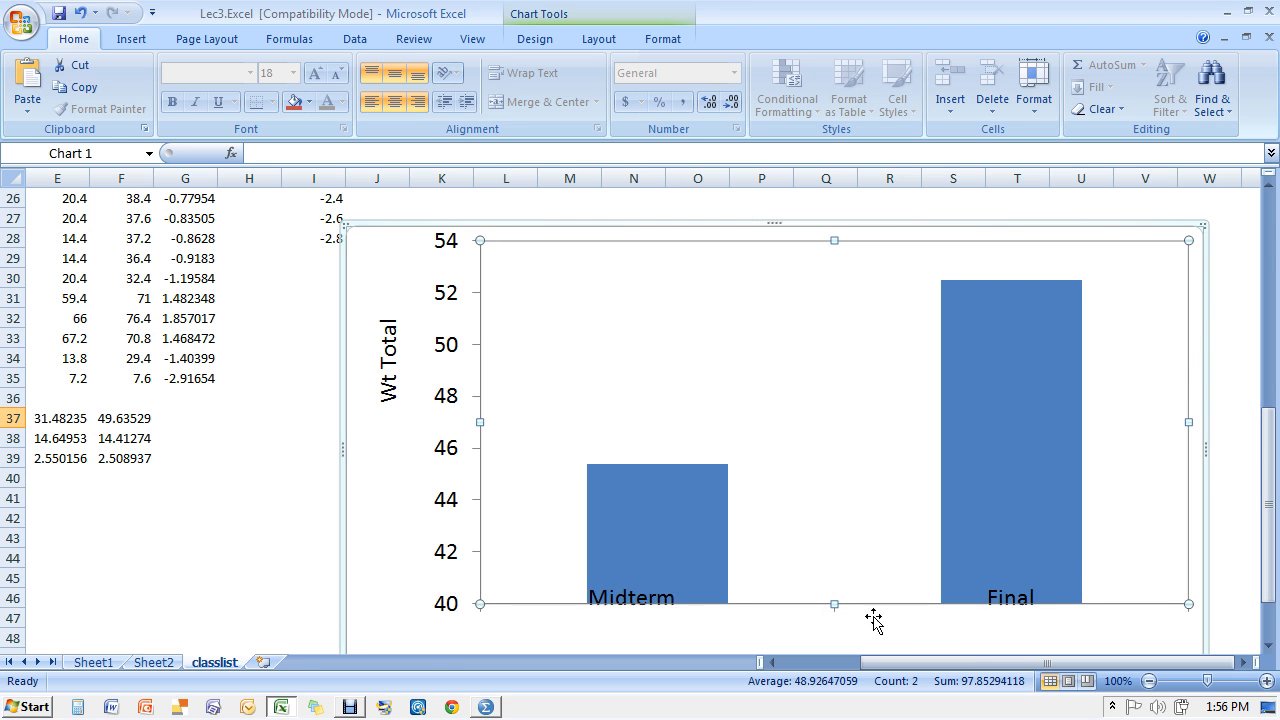
# Select the Midterm text box at the base of the first column
pyautogui.click(655, 599)
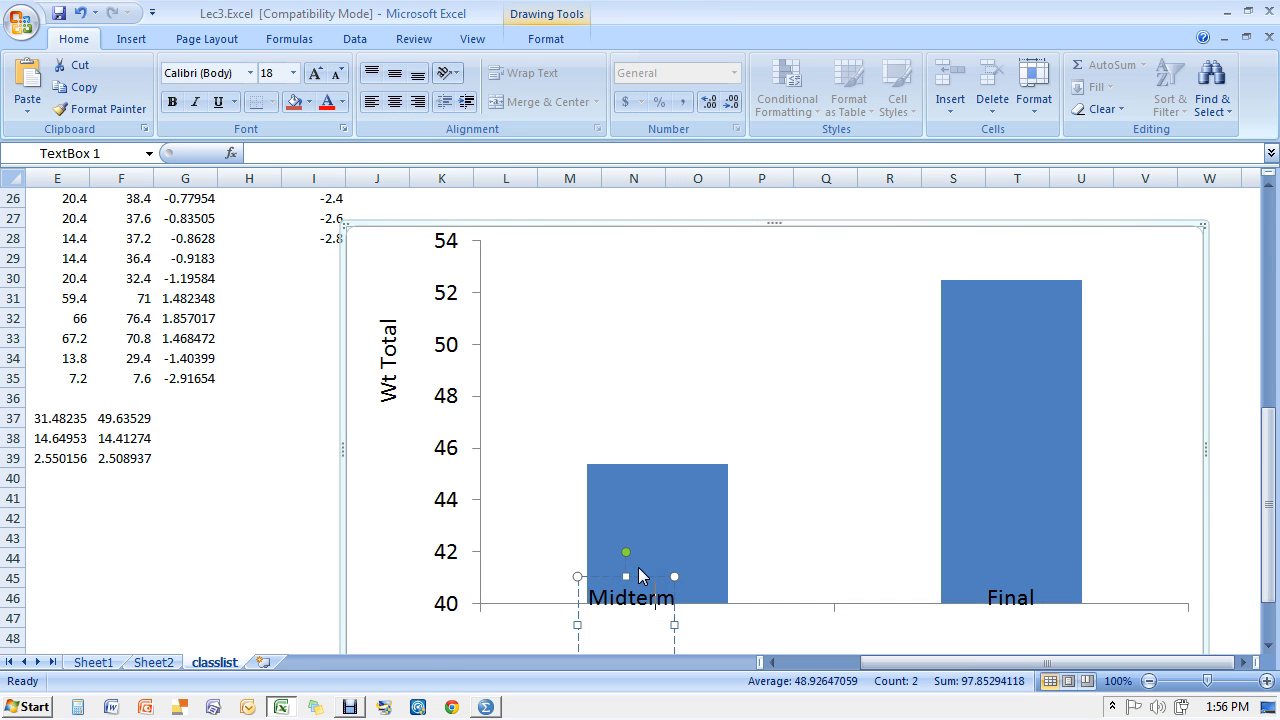
# Move the Midterm label below the horizontal axis and centre it under the first column
pyautogui.moveTo(625, 580); pyautogui.dragTo(631, 595)
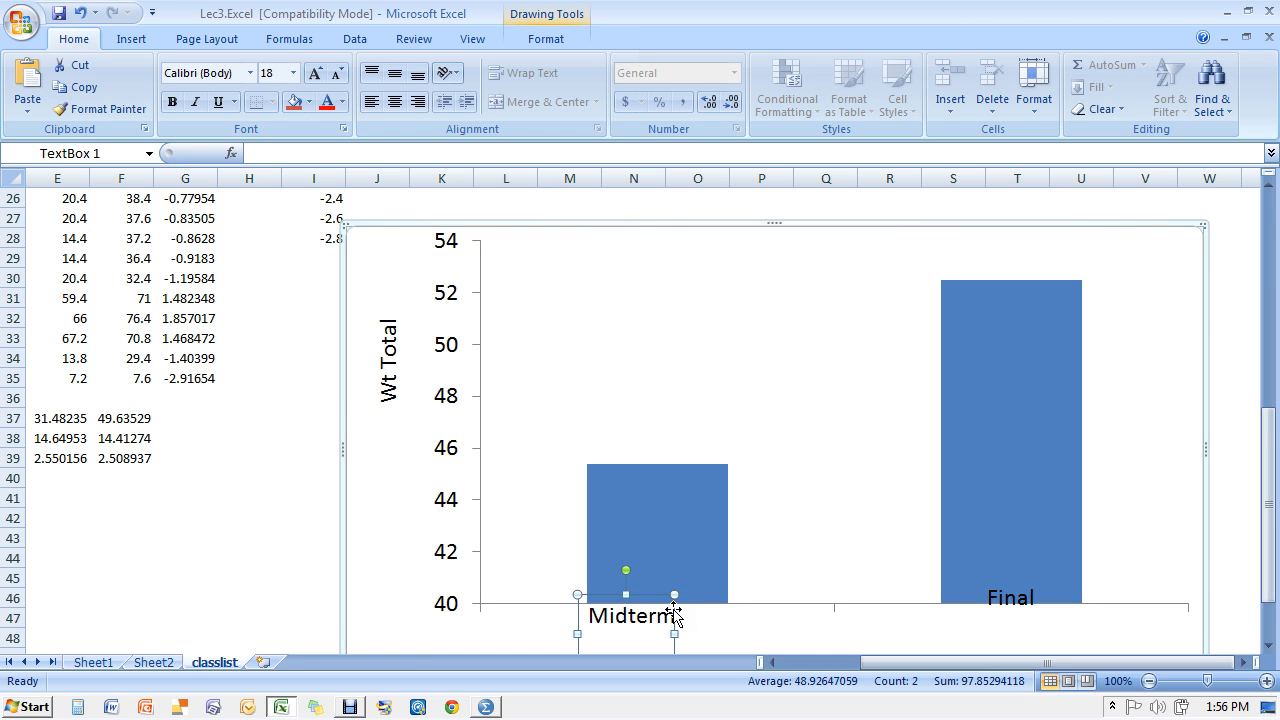
pyautogui.moveTo(699, 621); pyautogui.dragTo(725, 621)
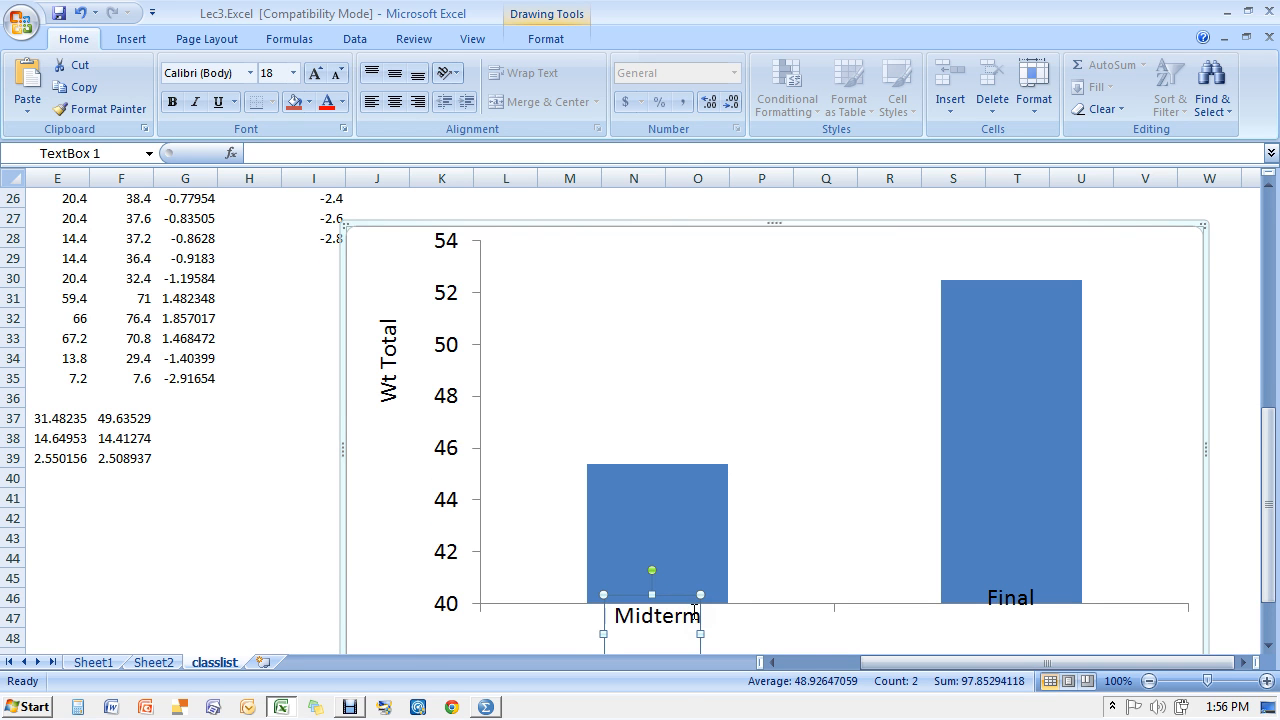
pyautogui.moveTo(652, 600); pyautogui.dragTo(653, 612)
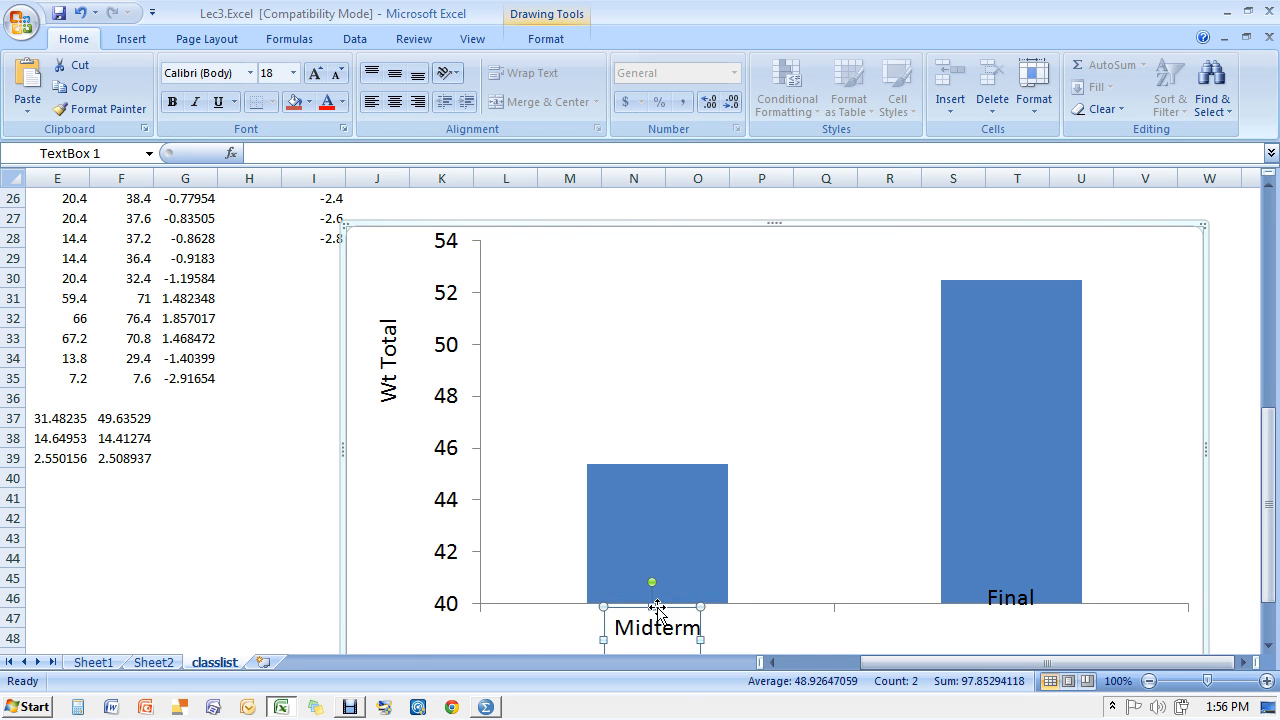
# Move the Final label below the horizontal axis, centred under the second column and level with the Midterm label
pyautogui.click(1012, 600)
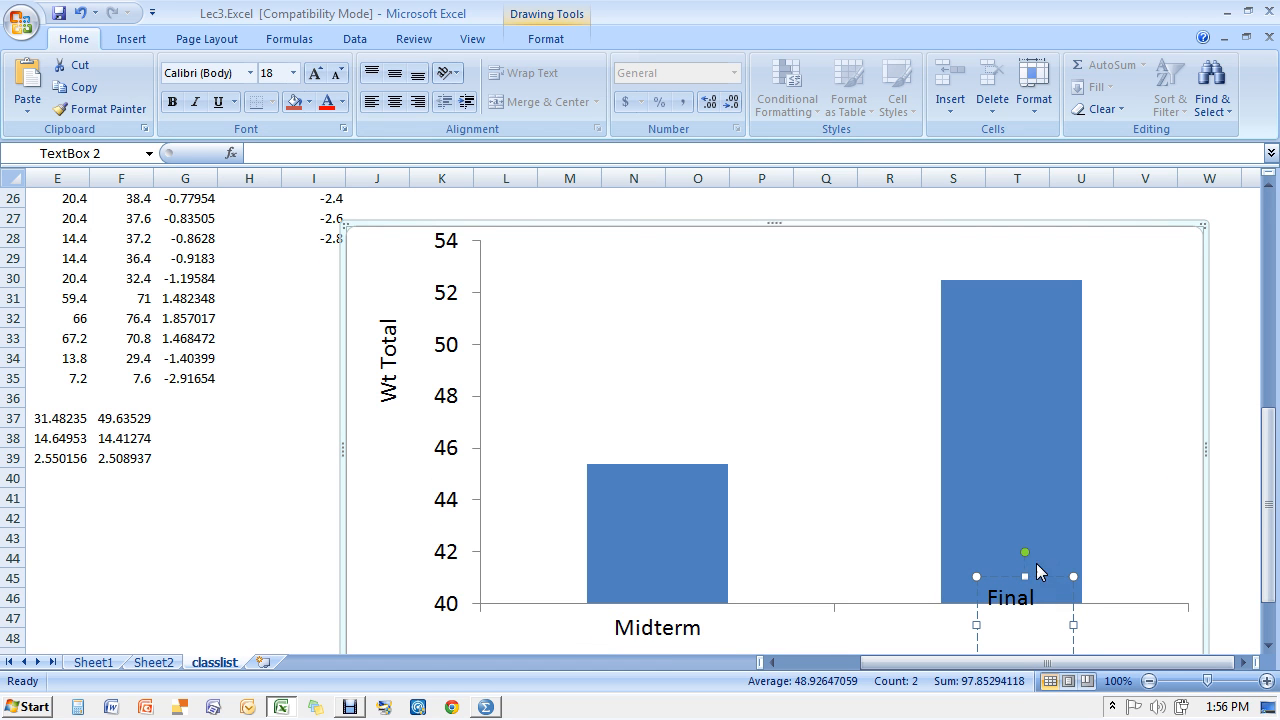
pyautogui.click(1027, 577)
pyautogui.moveTo(1025, 609); pyautogui.dragTo(1025, 607)
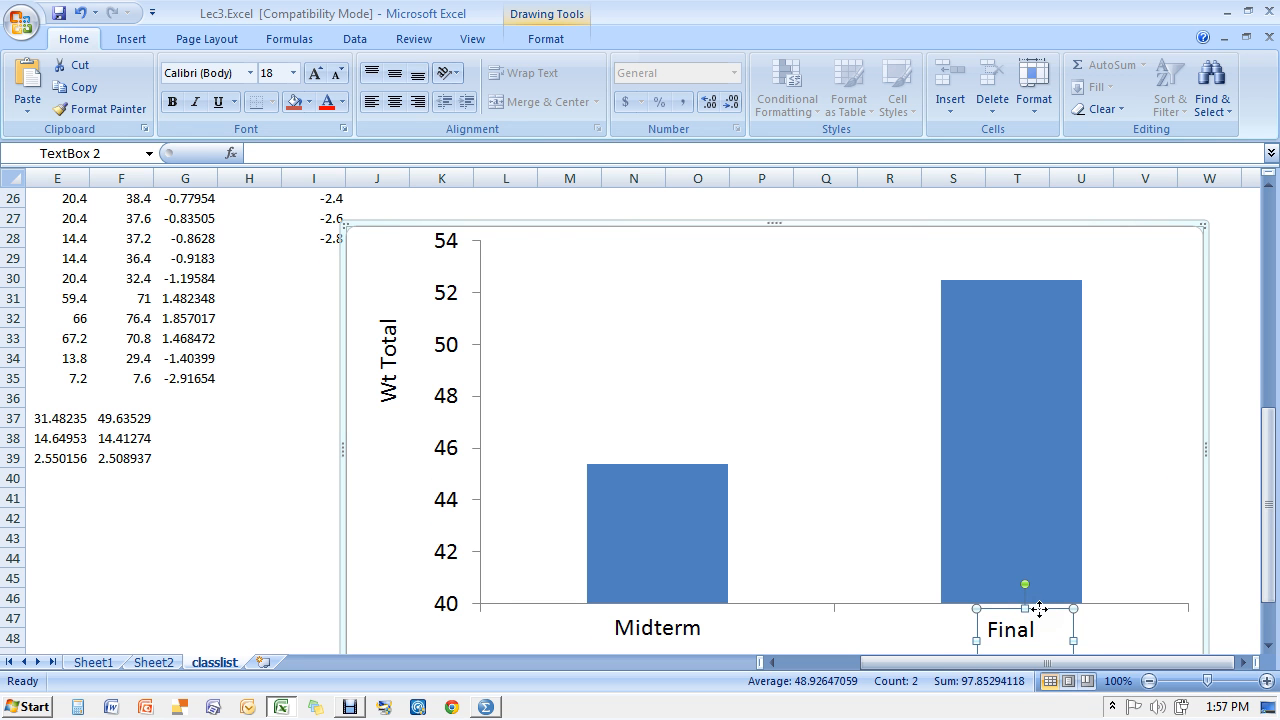
pyautogui.moveTo(1036, 606); pyautogui.dragTo(1031, 603)
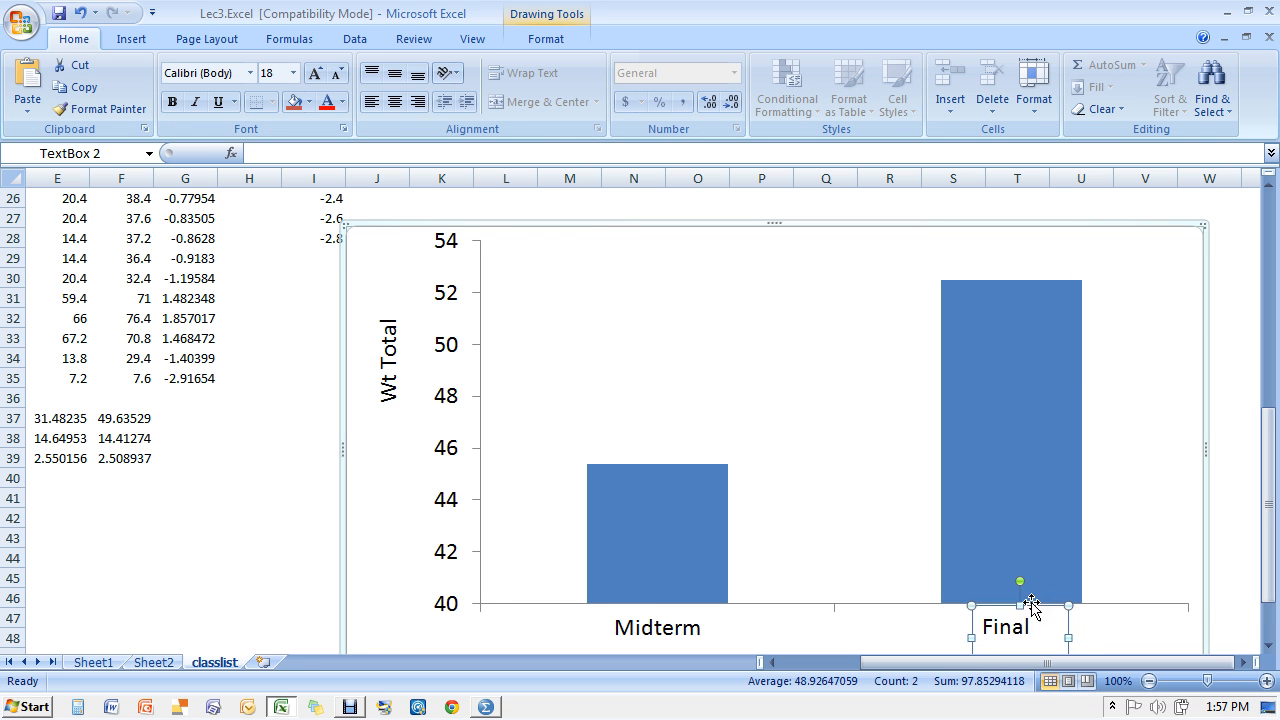
# Move the Wt Total label down and closer to the vertical axis so it sits near the axis's middle
pyautogui.click(386, 406)
pyautogui.click(386, 406)
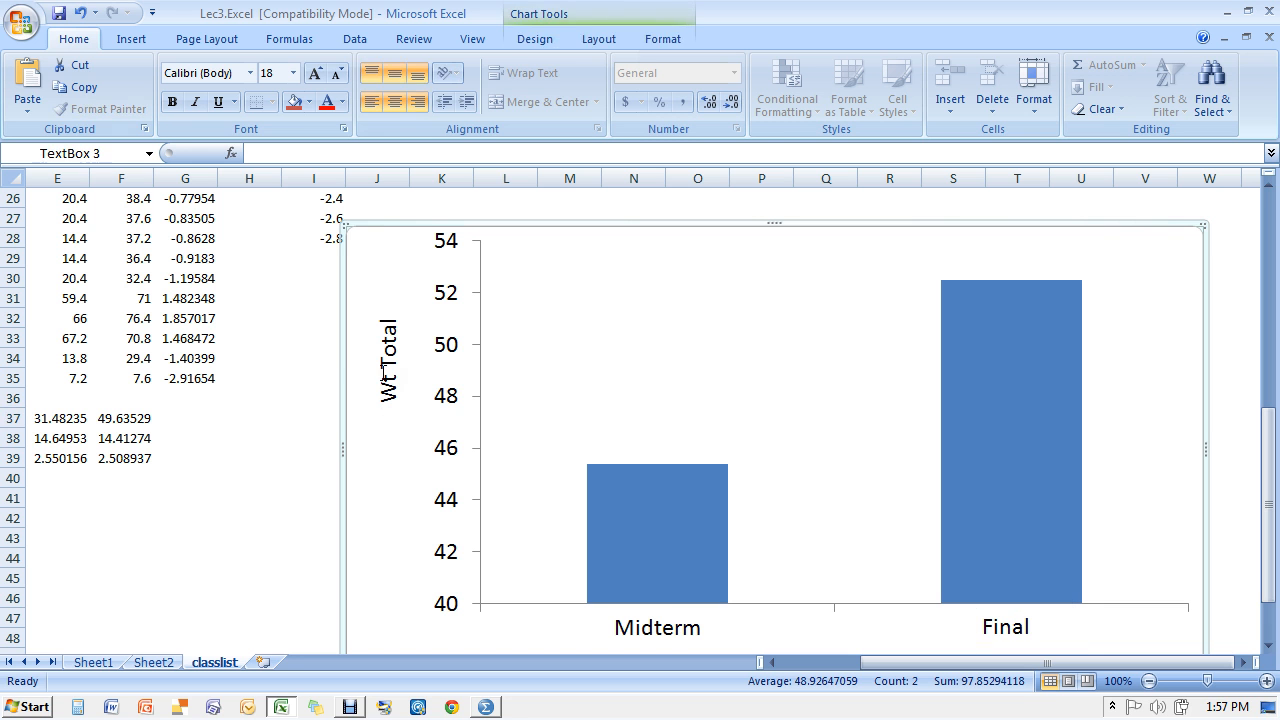
pyautogui.click(419, 414)
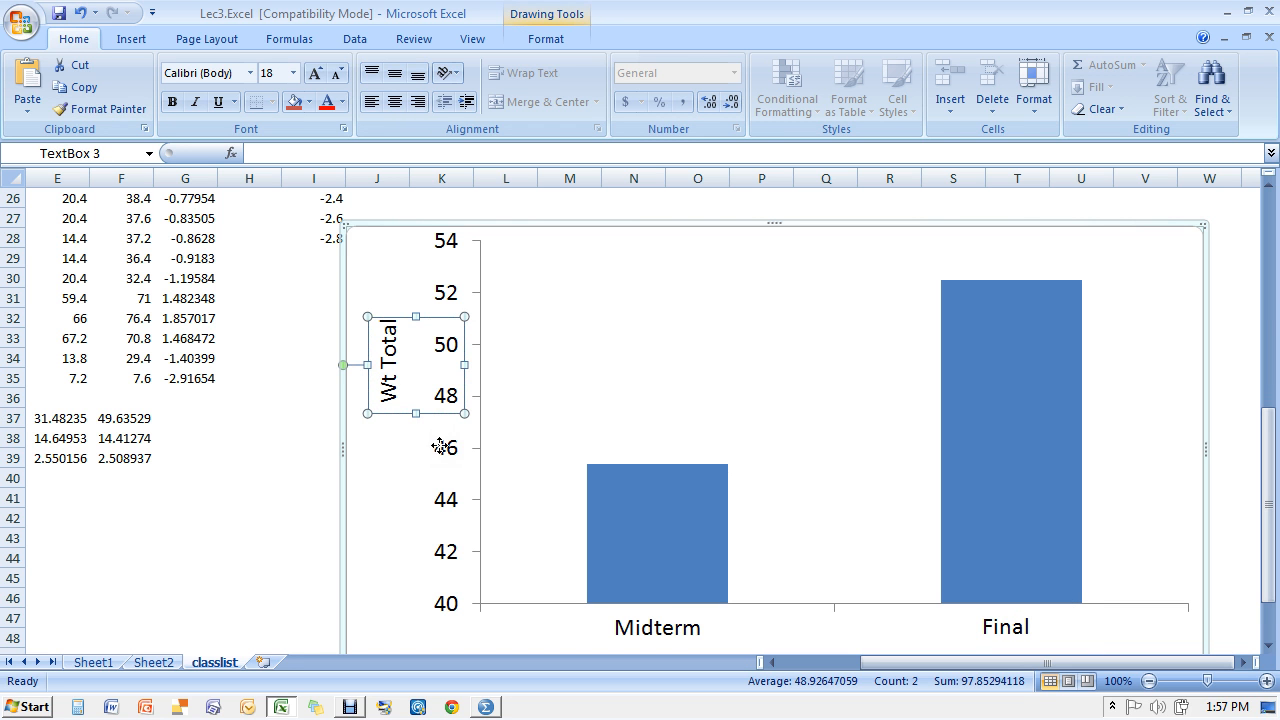
pyautogui.moveTo(440, 450); pyautogui.dragTo(443, 470)
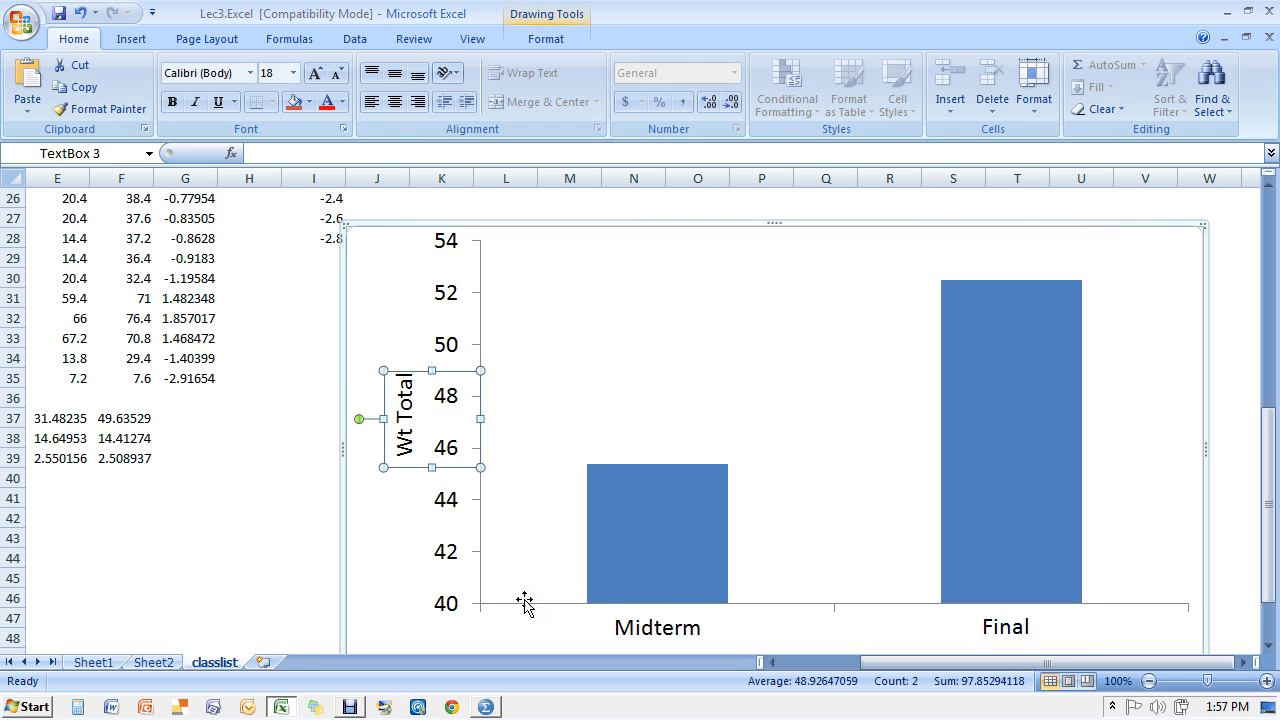
pyautogui.click(530, 633)
# Add vertical error bars to the column series with a custom error amount
pyautogui.click(620, 600)
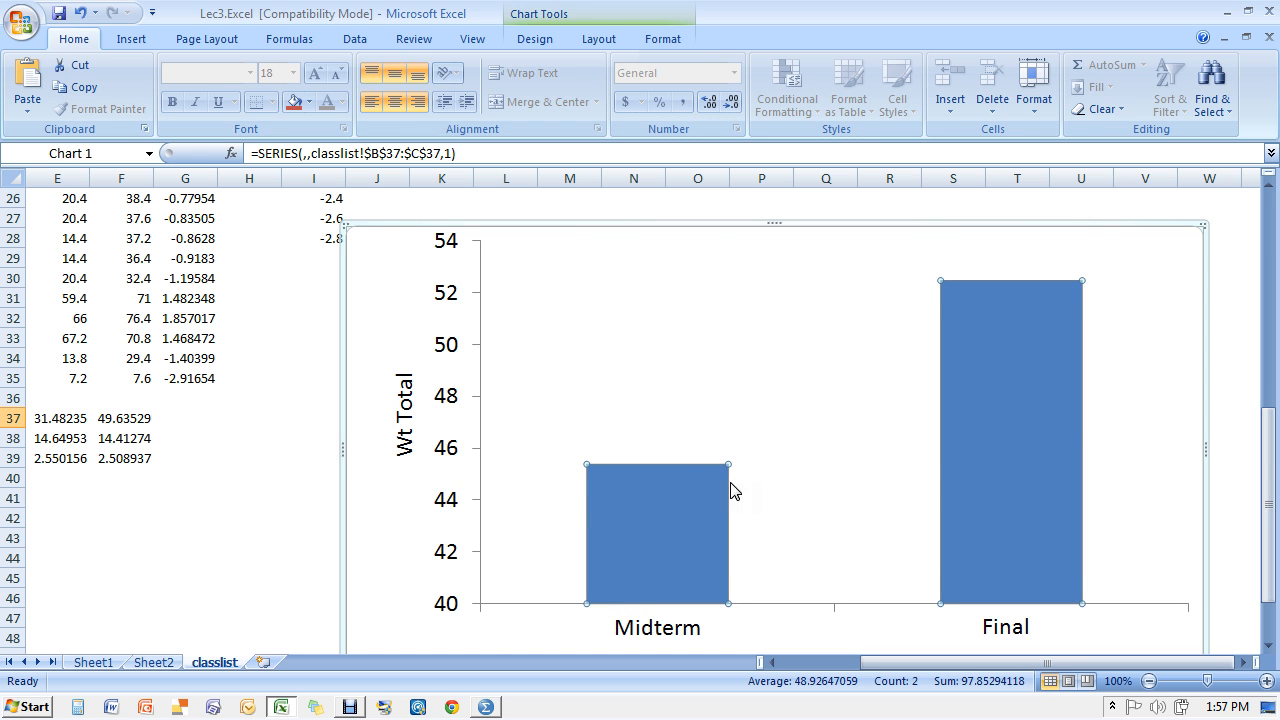
pyautogui.click(610, 40)
pyautogui.click(979, 84)
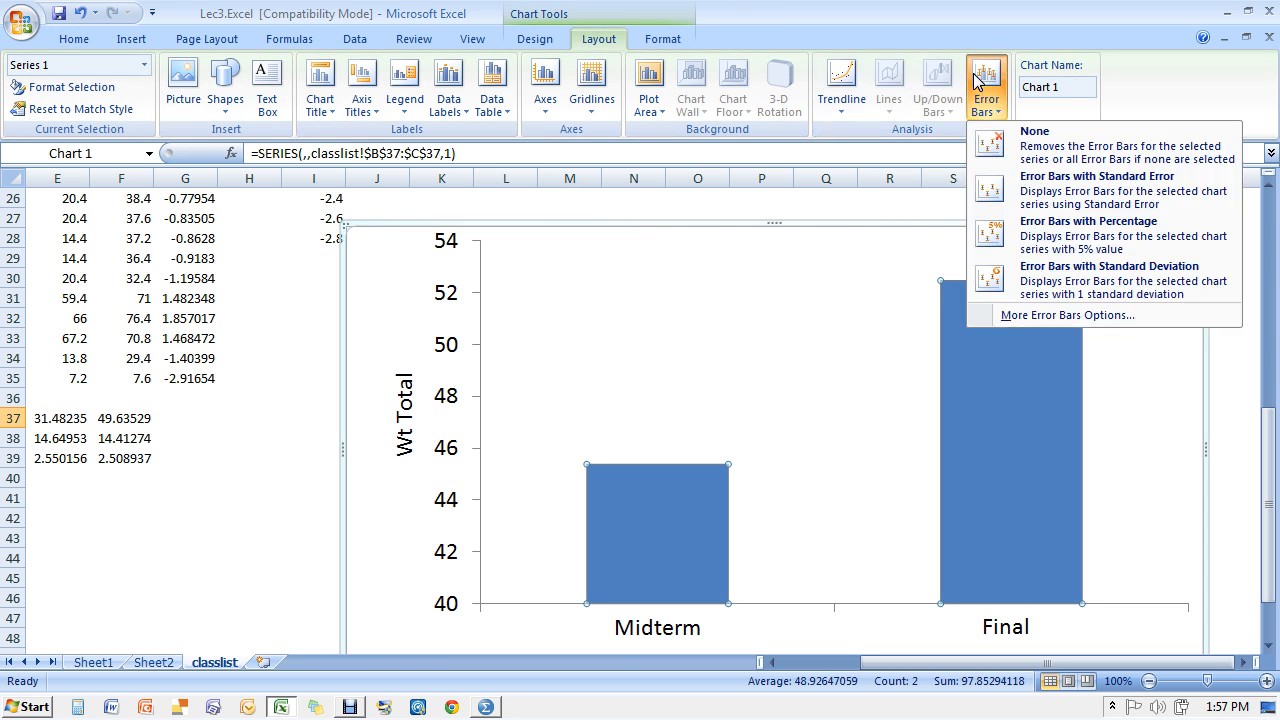
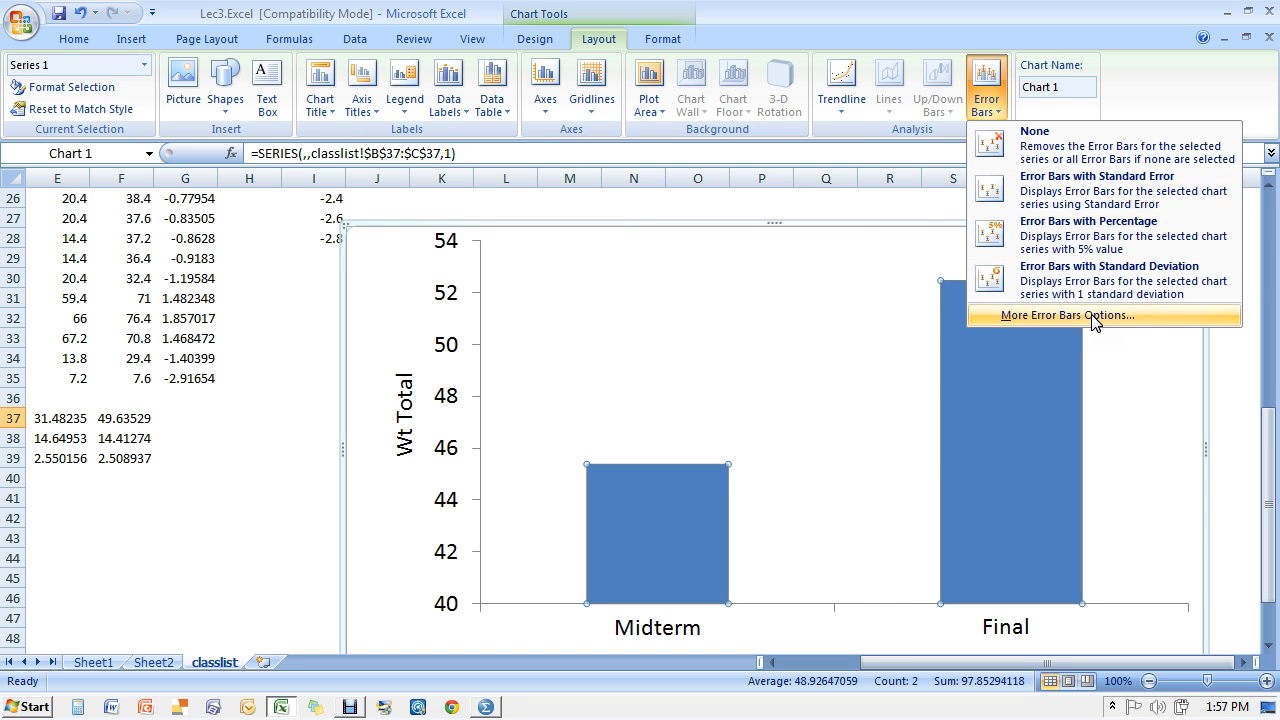
pyautogui.click(1093, 315)
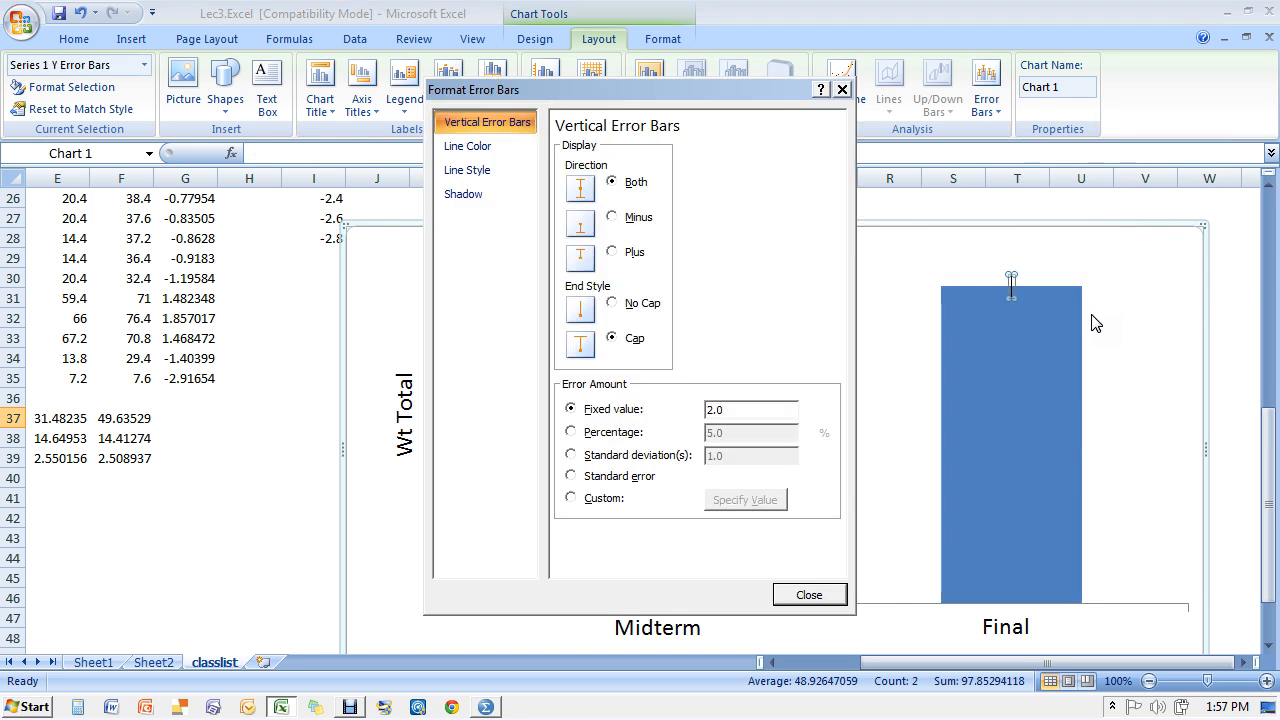
pyautogui.click(568, 499)
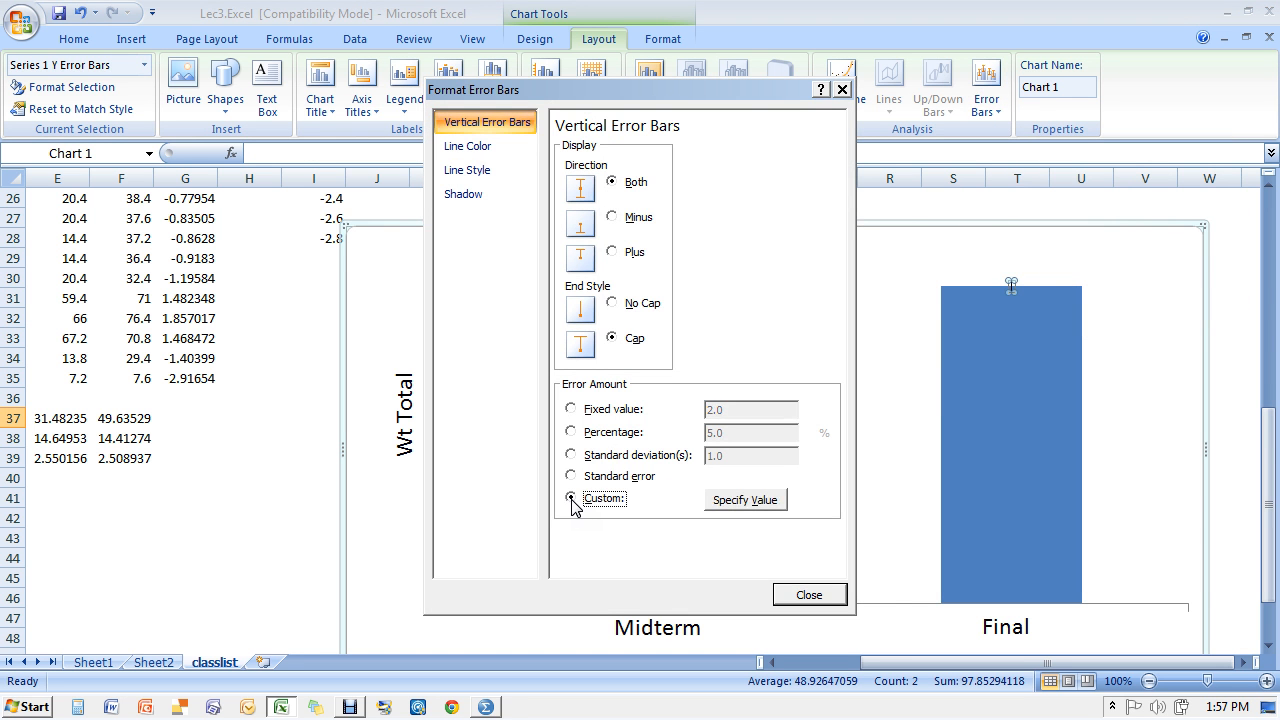
# Set the custom positive error value to the classlist range E39:F39
pyautogui.click(717, 502)
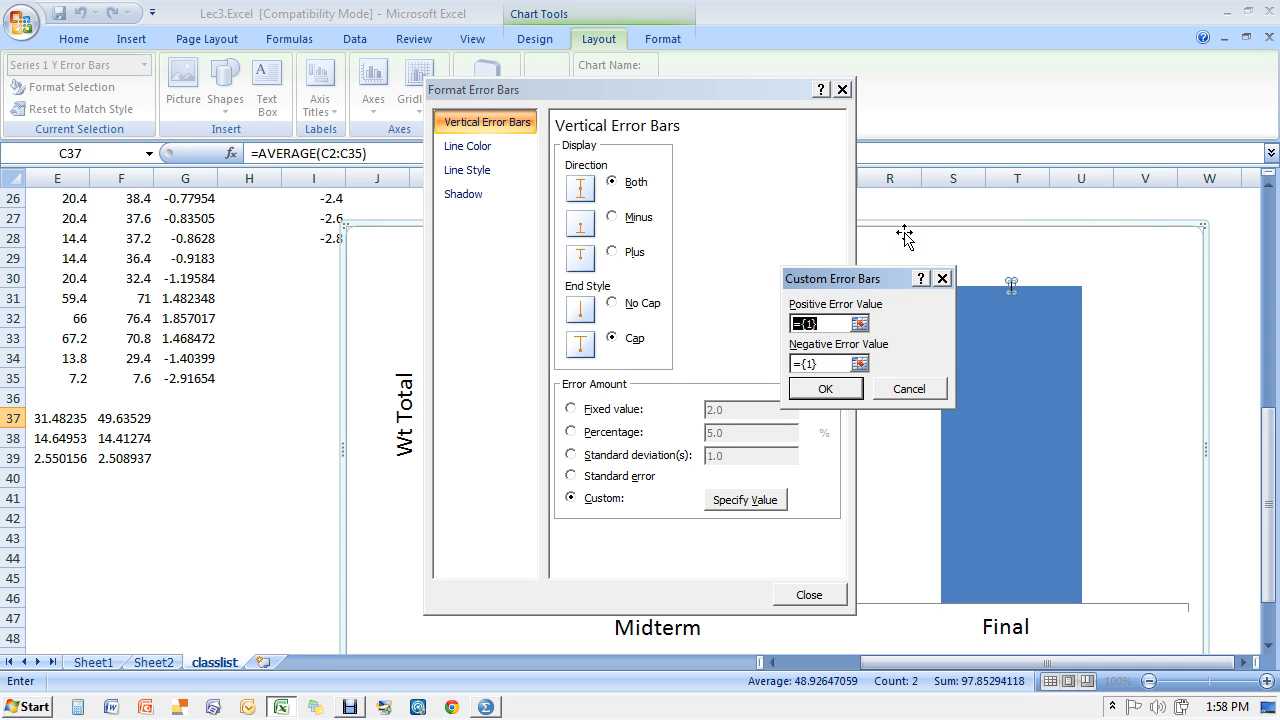
pyautogui.click(860, 324)
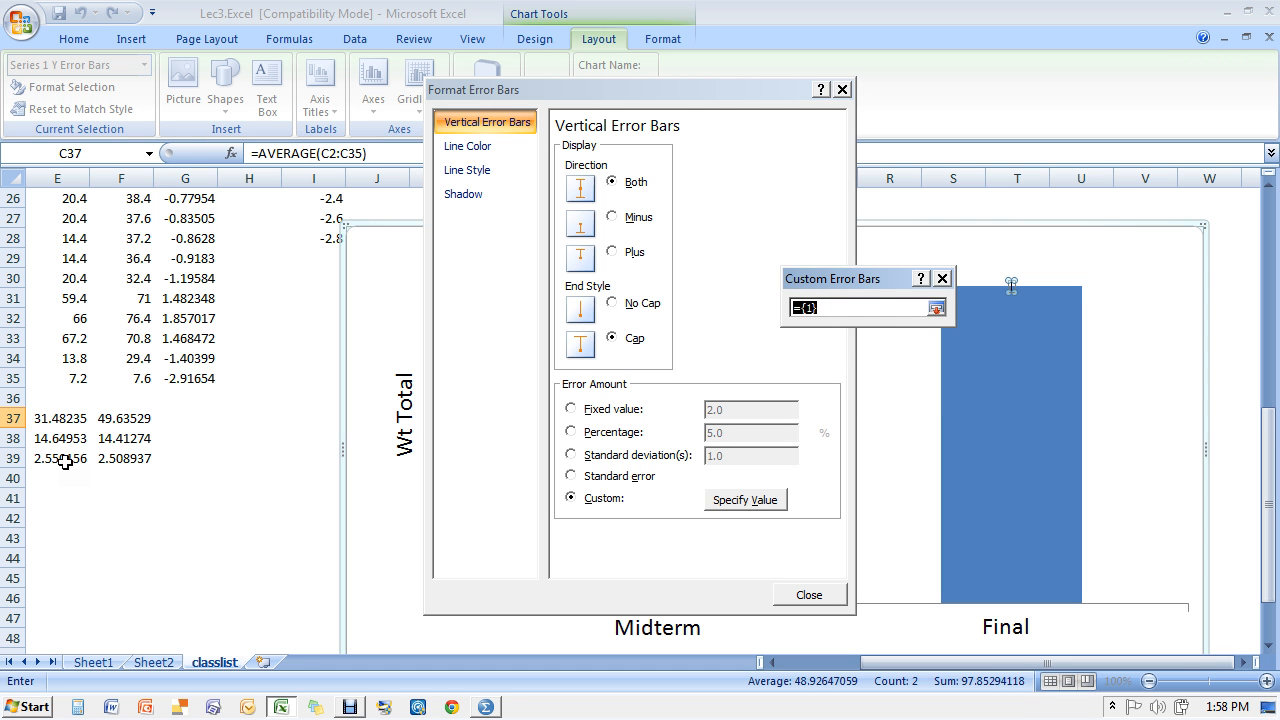
pyautogui.moveTo(65, 462); pyautogui.dragTo(137, 465)
pyautogui.press('Return')
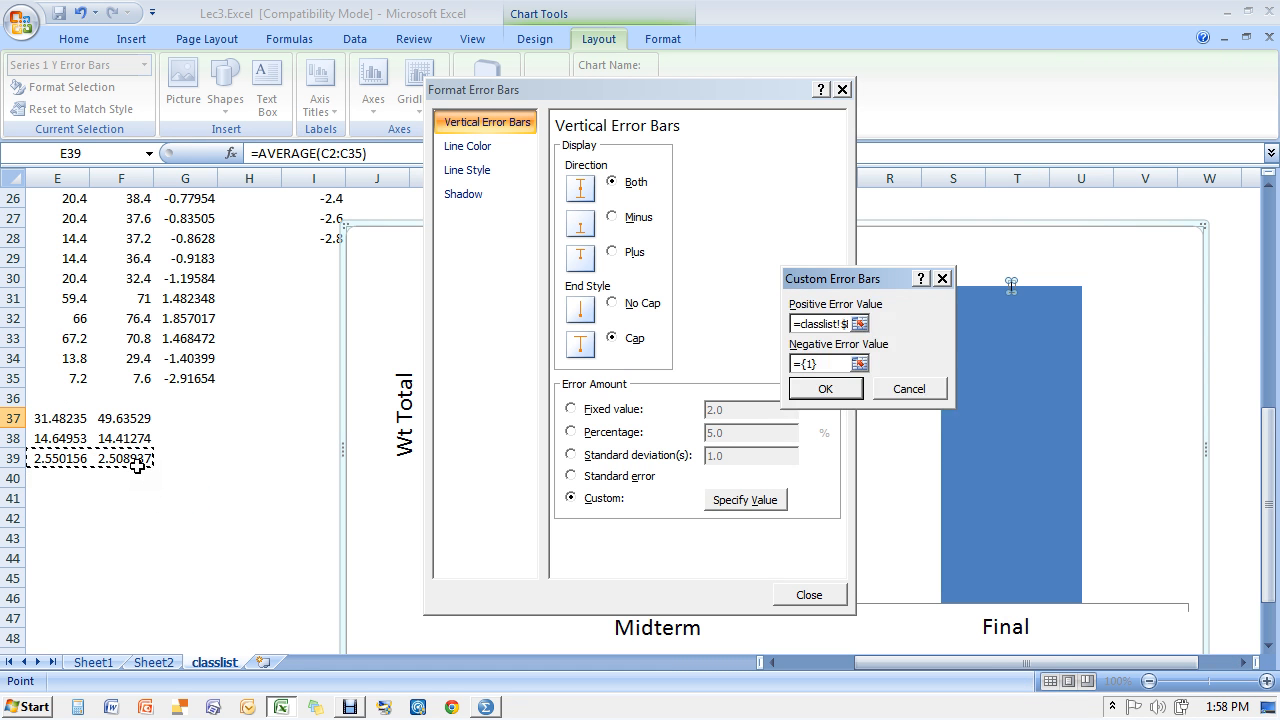
# Set the custom negative error value to the classlist range E39:F39 and apply the error bars
pyautogui.click(859, 363)
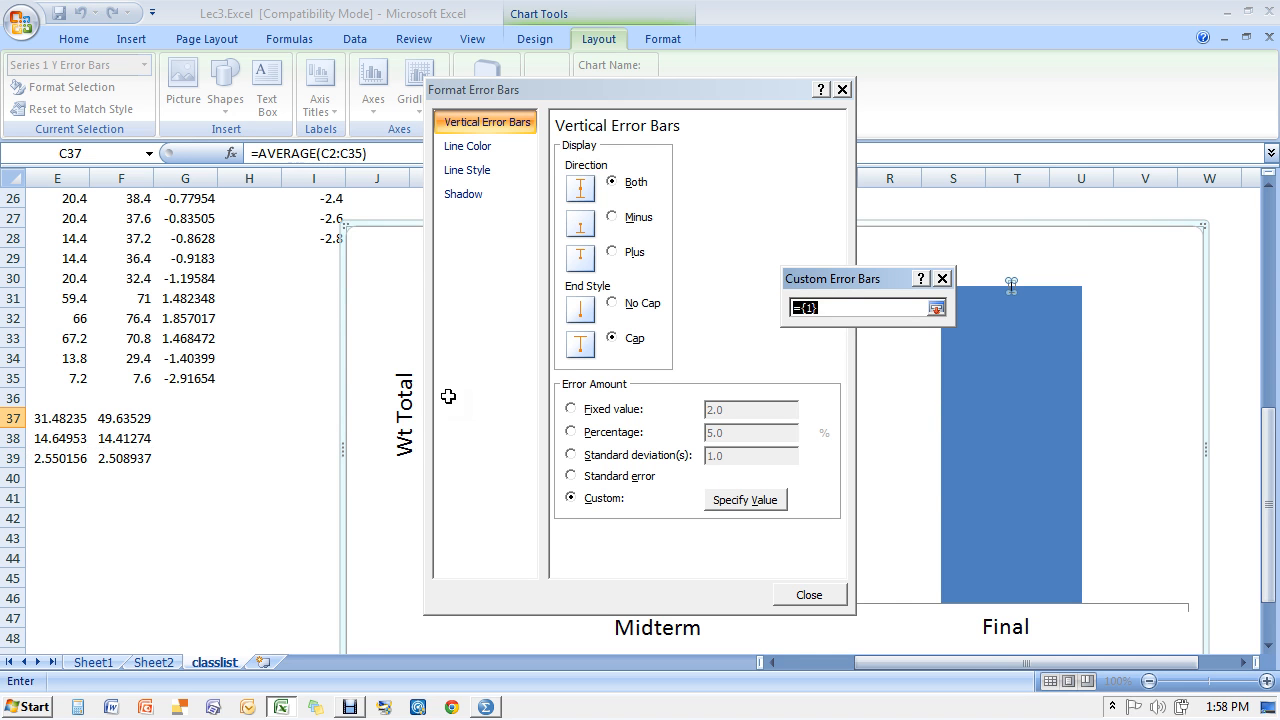
pyautogui.click(47, 458)
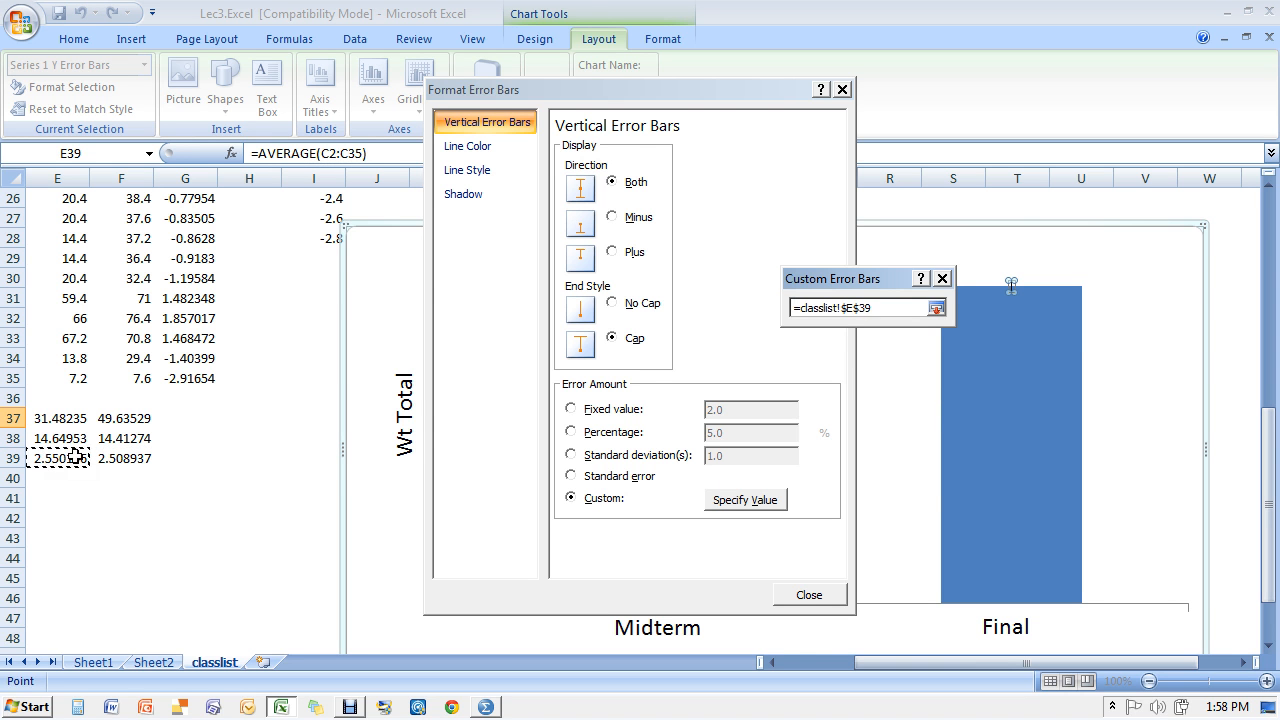
pyautogui.moveTo(75, 455); pyautogui.dragTo(131, 461)
pyautogui.press('Return')
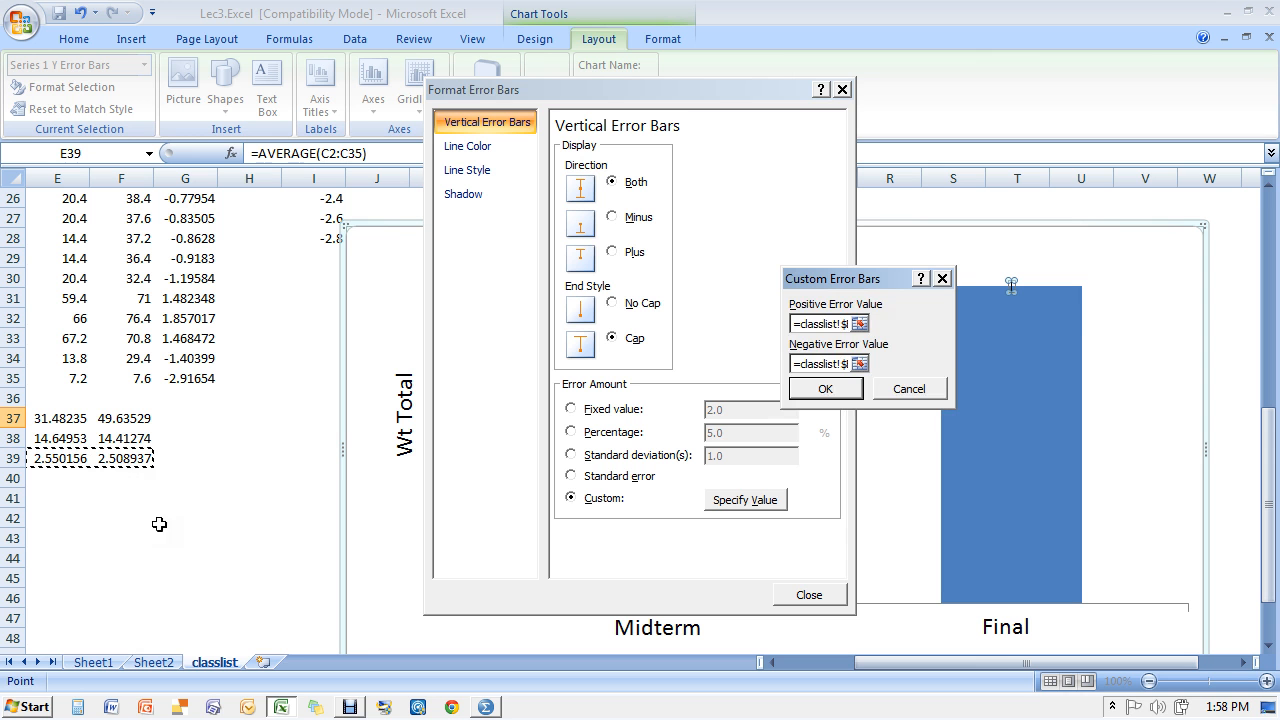
pyautogui.click(852, 388)
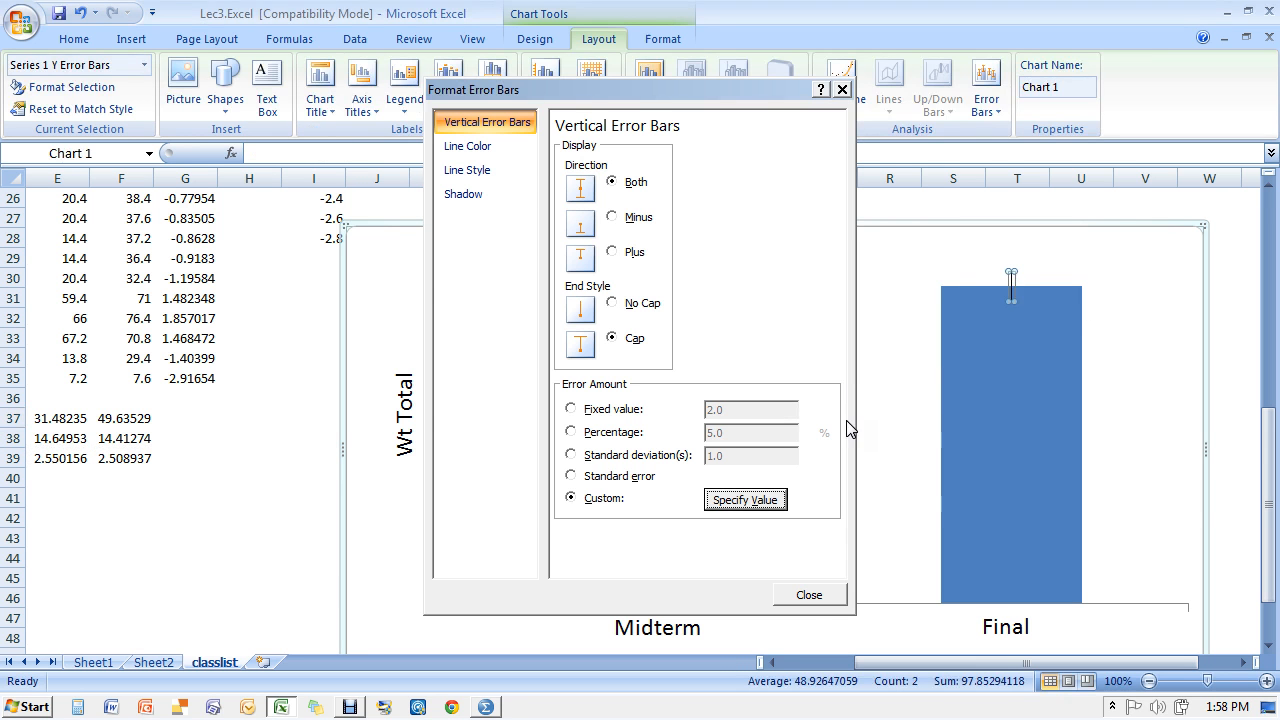
pyautogui.click(808, 598)
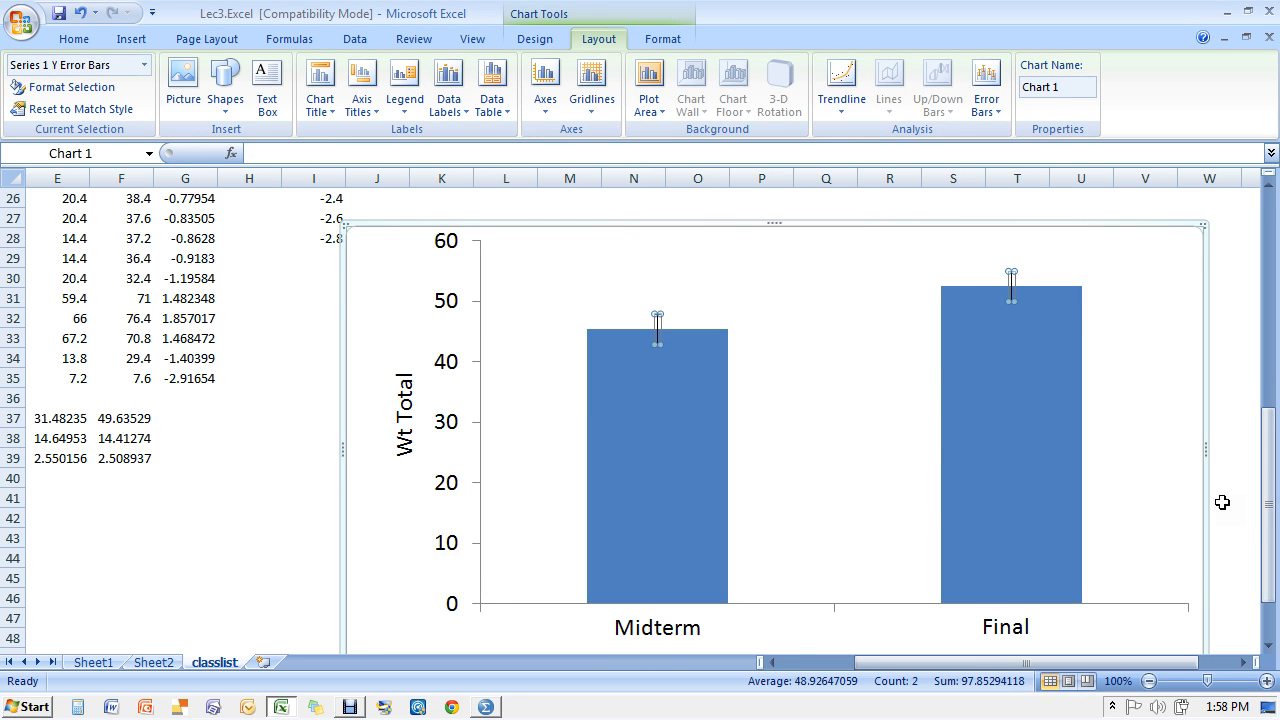
pyautogui.click(1206, 501)
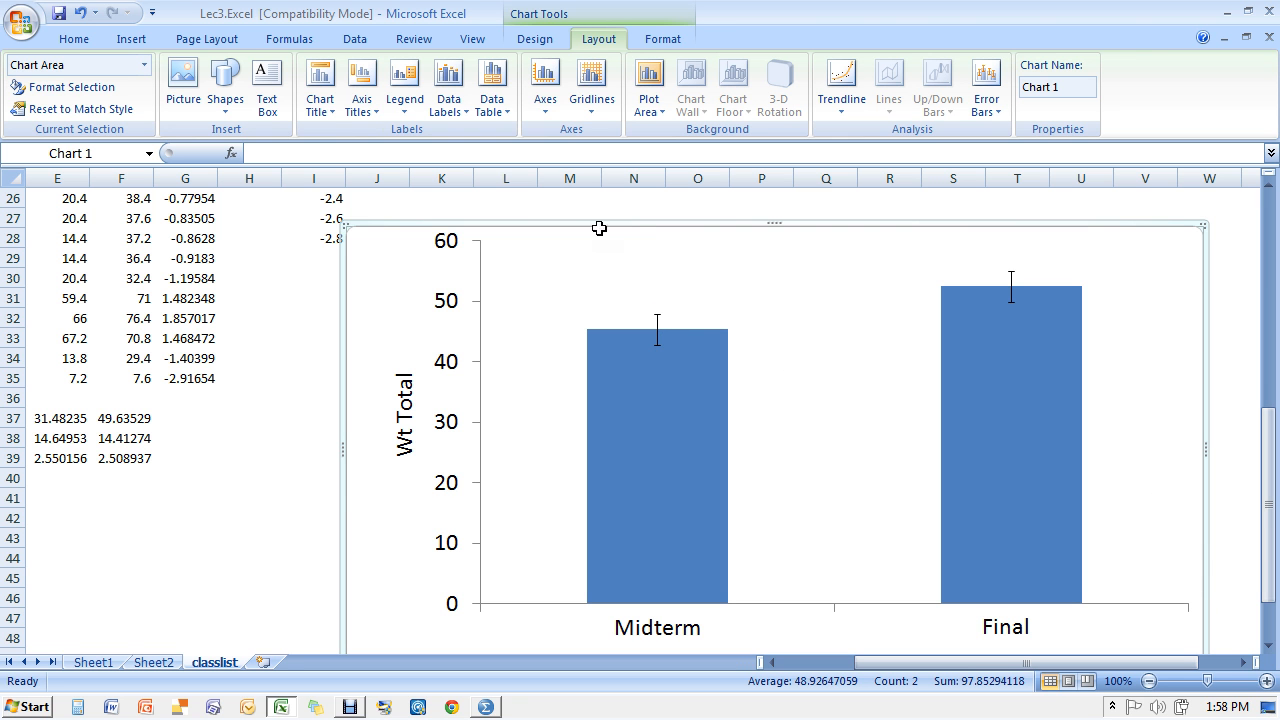
pyautogui.click(279, 505)
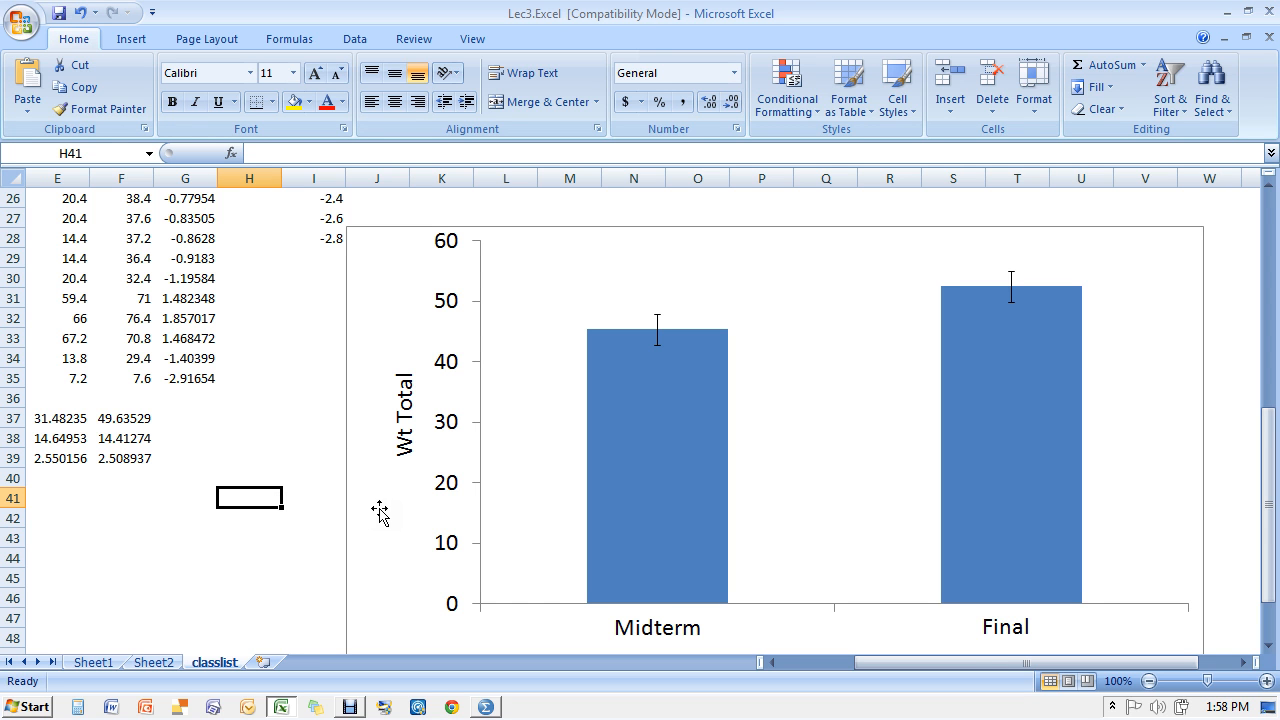
# Remove the border around the chart area by setting its border color to No line
pyautogui.click(345, 333)
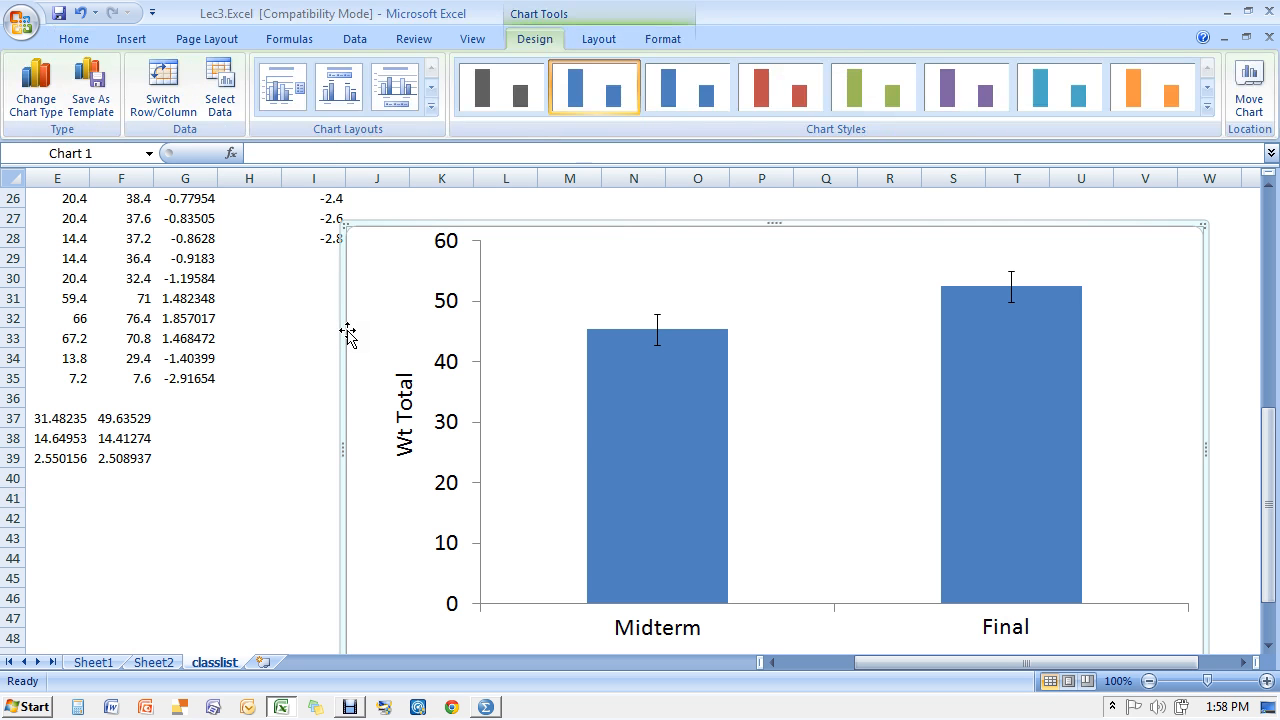
pyautogui.rightClick(347, 335)
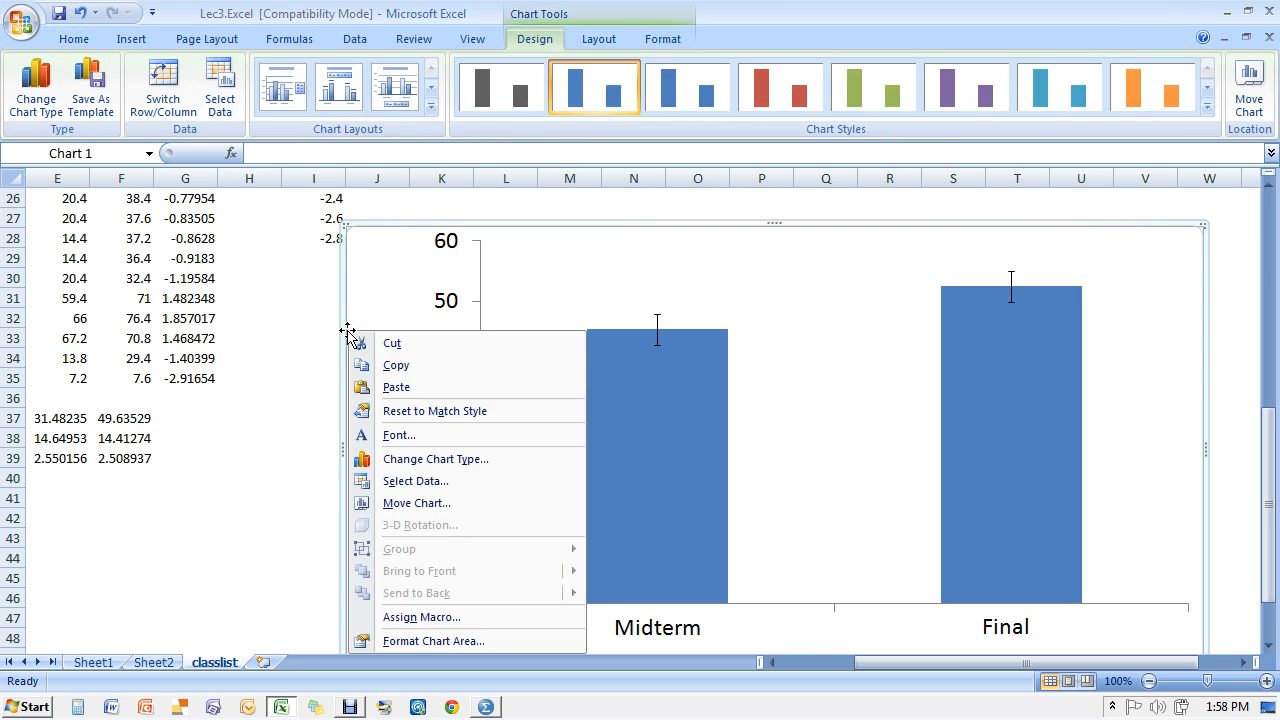
pyautogui.click(440, 641)
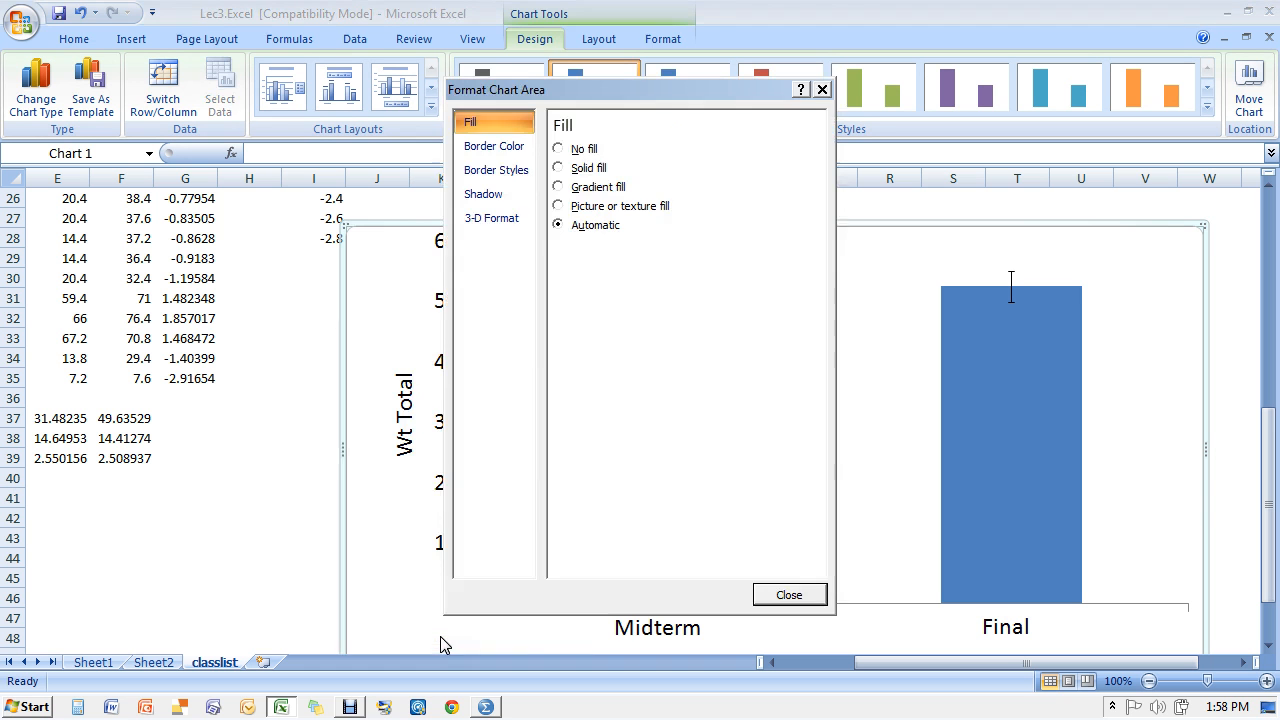
pyautogui.click(511, 148)
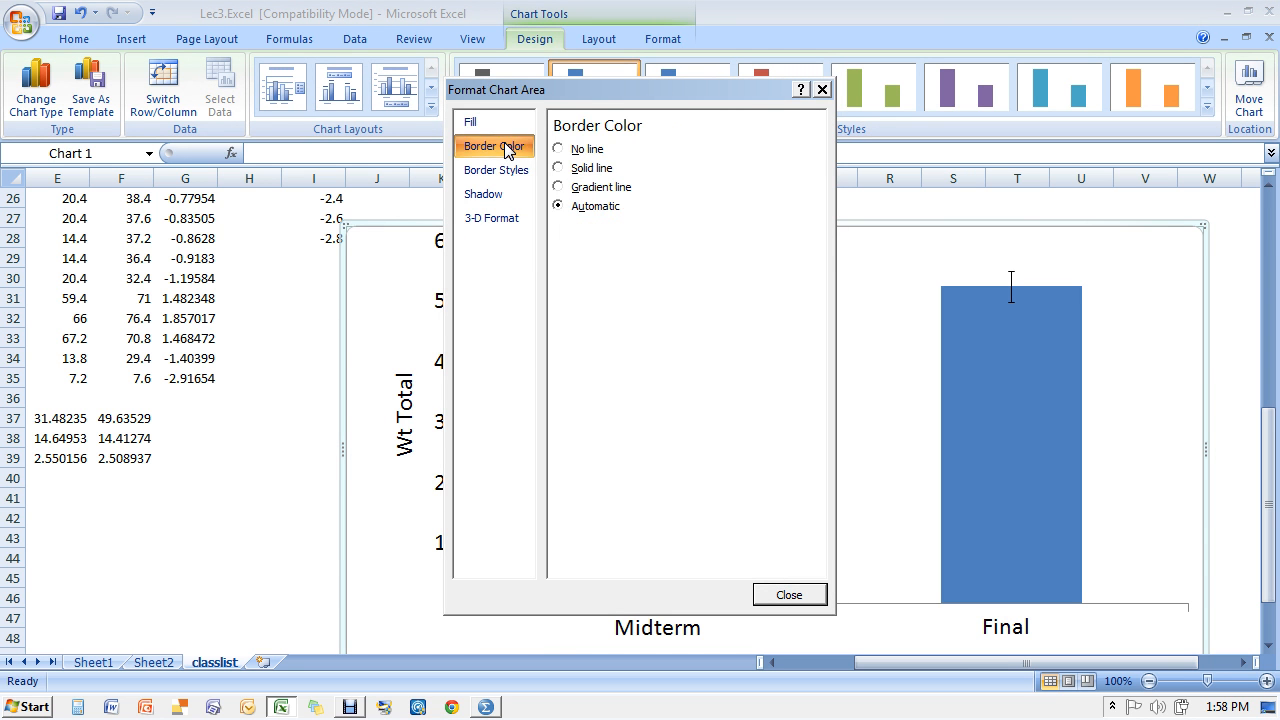
pyautogui.click(562, 150)
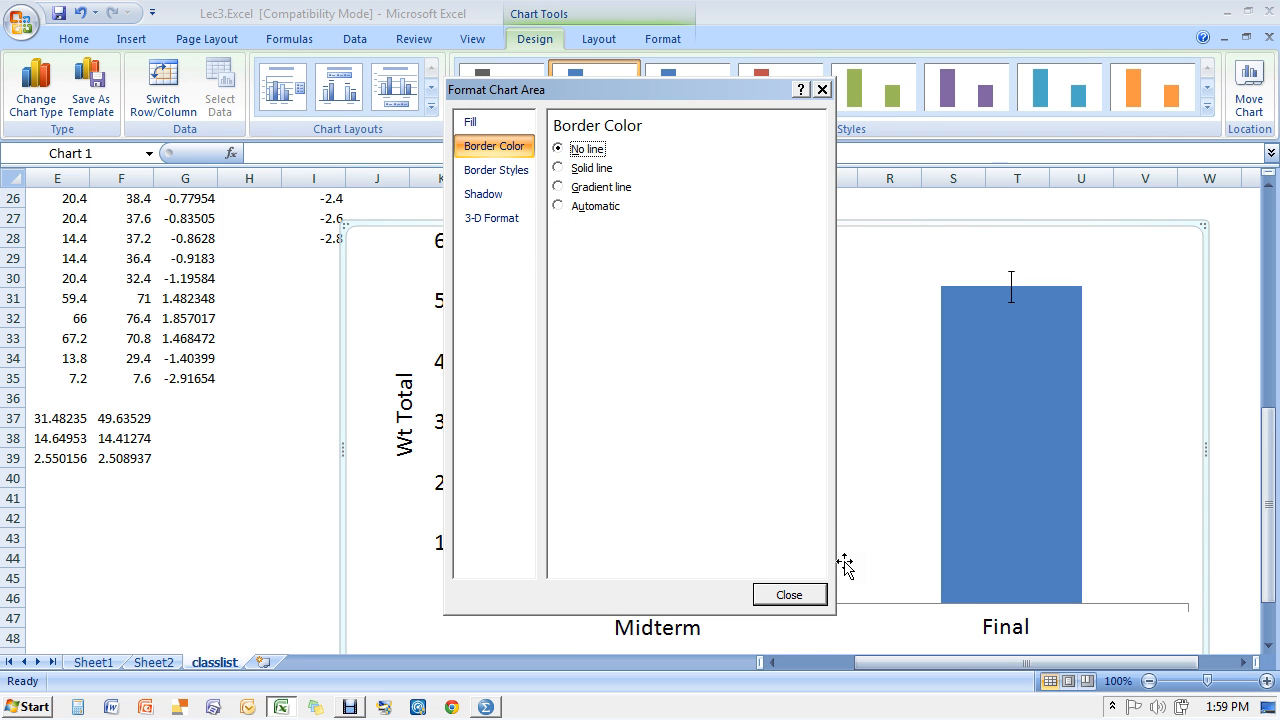
pyautogui.click(808, 595)
pyautogui.click(196, 556)
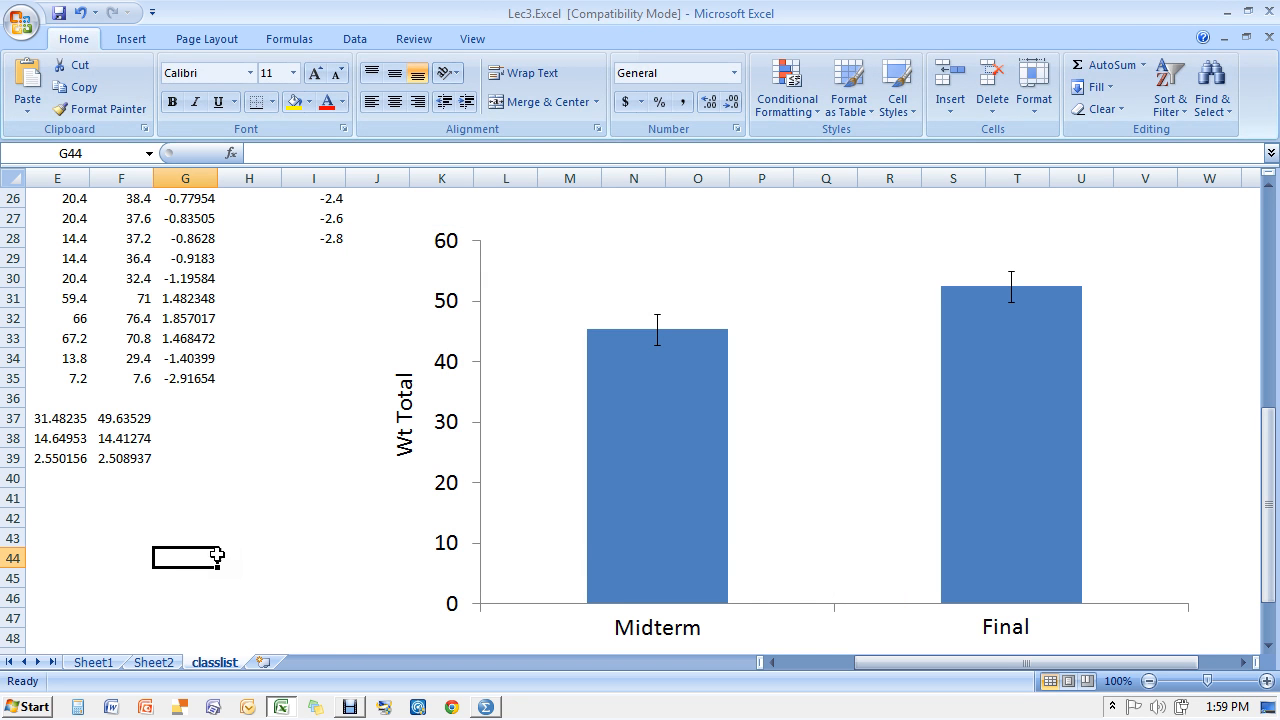
# Copy the whole chart and paste it into the blank Word document
pyautogui.click(559, 555)
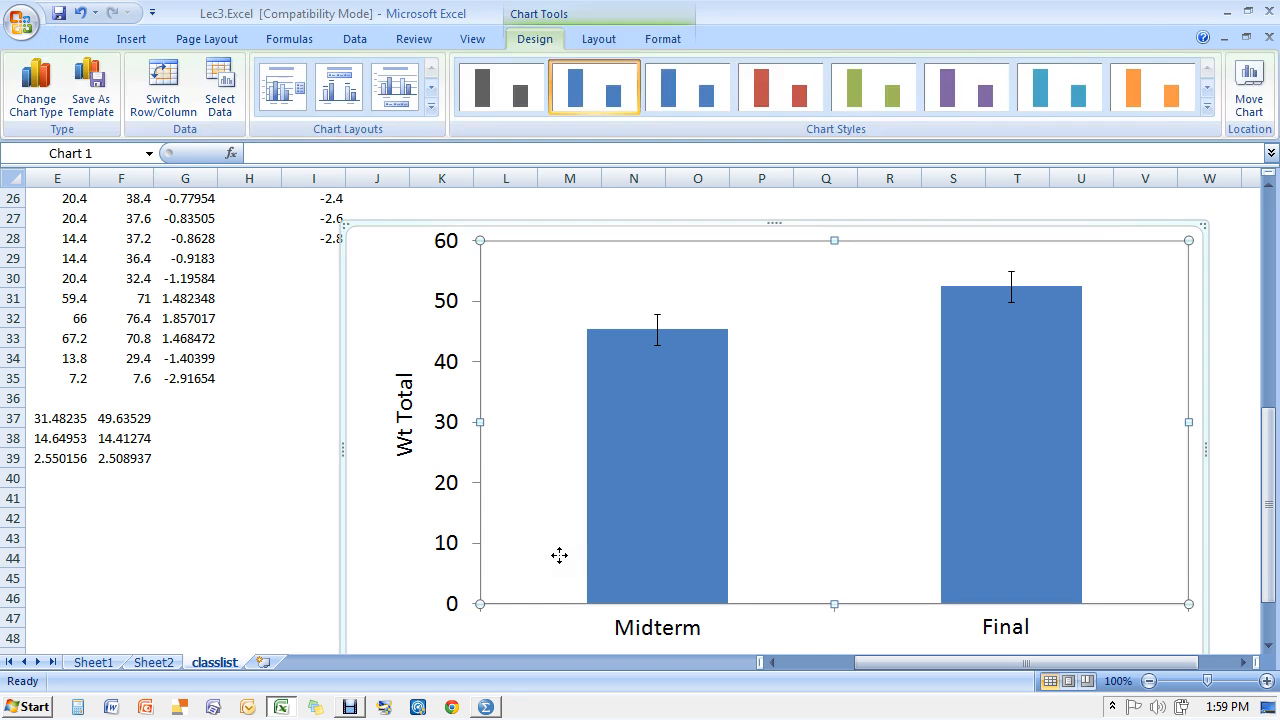
pyautogui.click(340, 408)
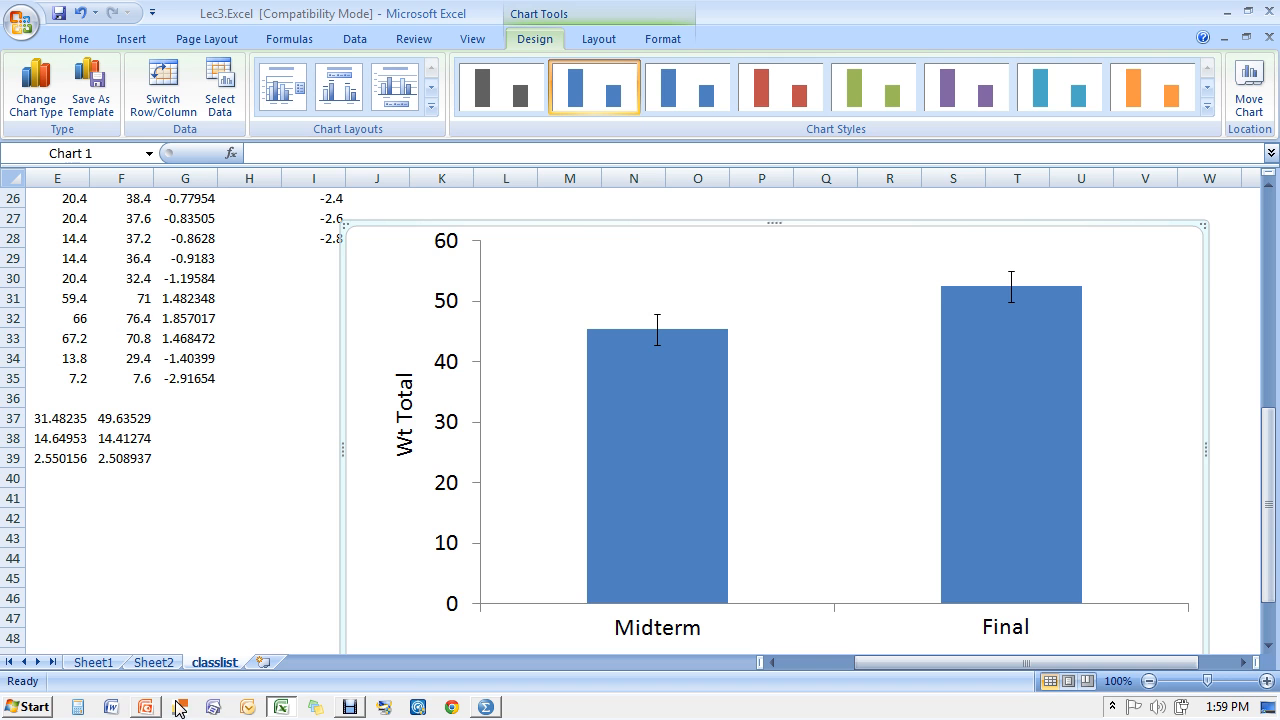
pyautogui.click(118, 708)
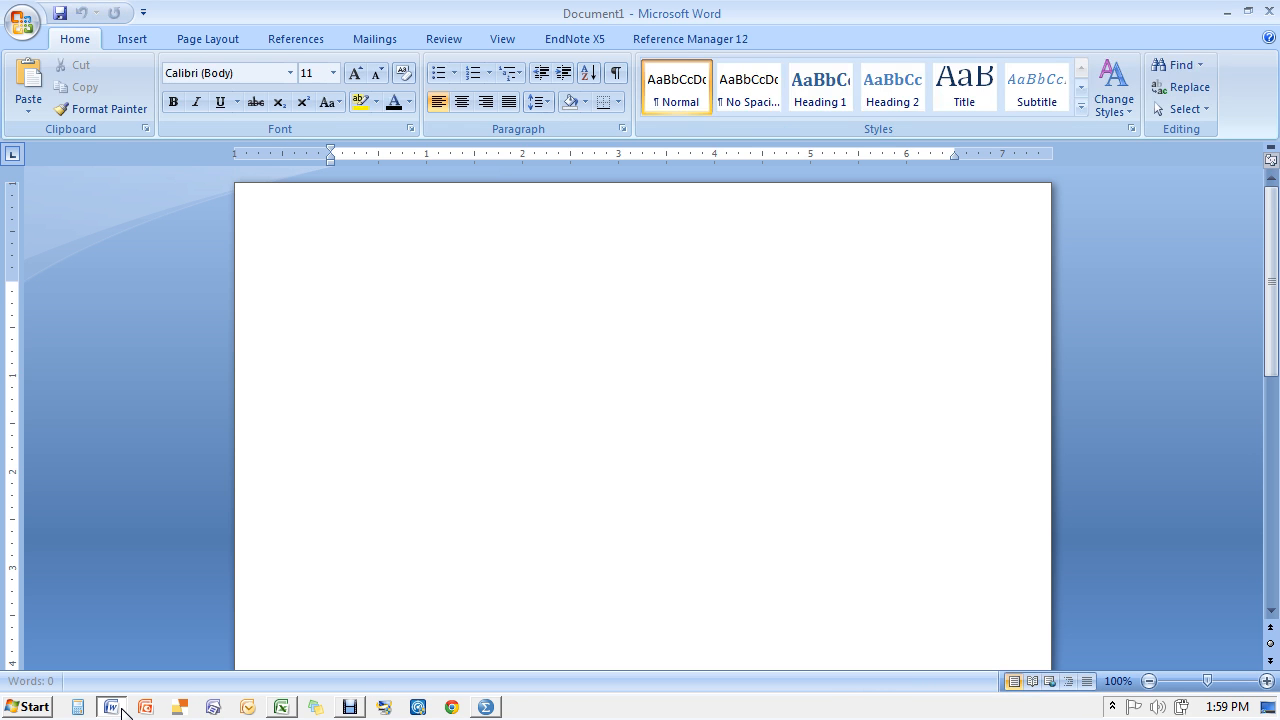
pyautogui.hotkey('ctrl', 'v')
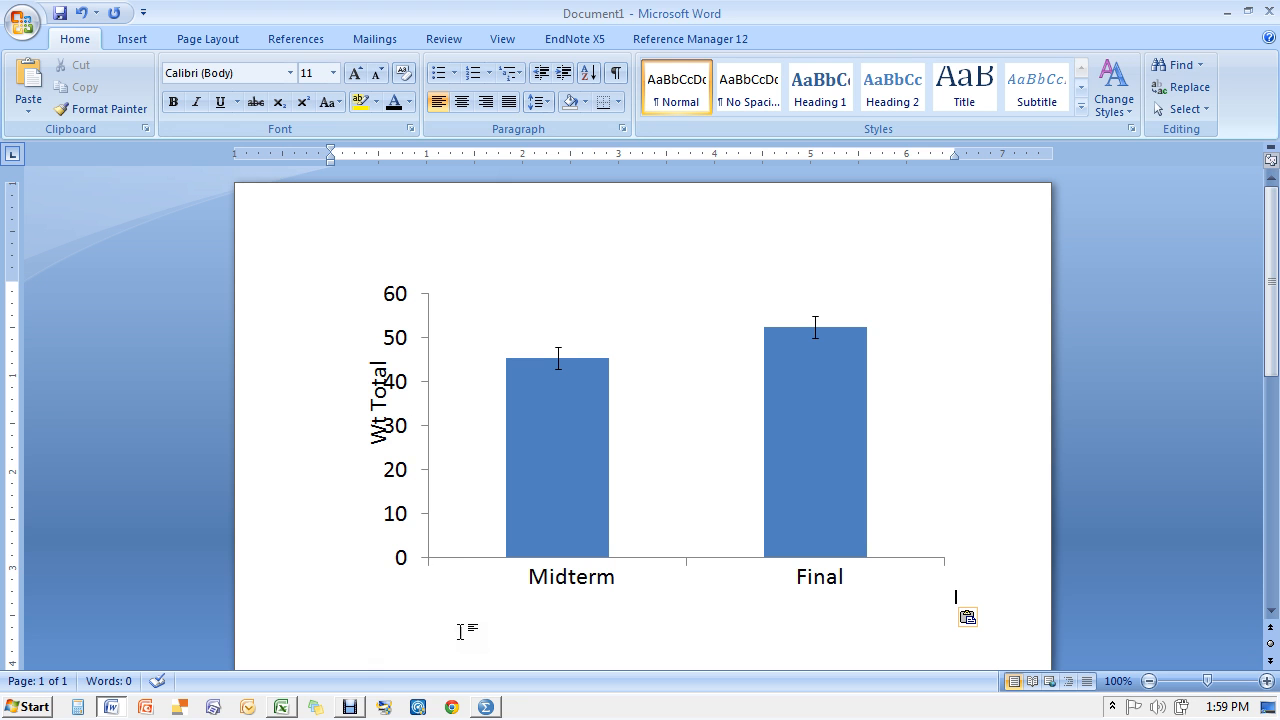
# Move the Wt Total axis title away from the vertical axis so it no longer overlaps the axis numbers
pyautogui.click(381, 428)
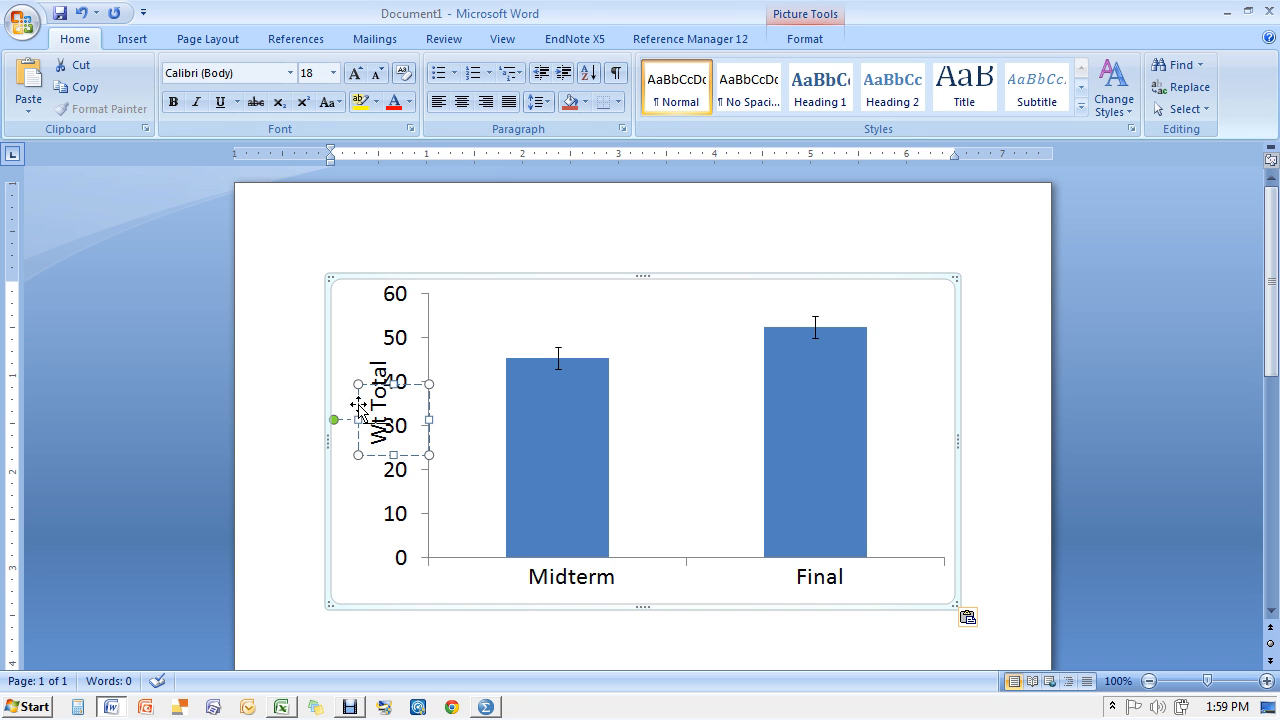
pyautogui.moveTo(429, 420); pyautogui.dragTo(342, 416)
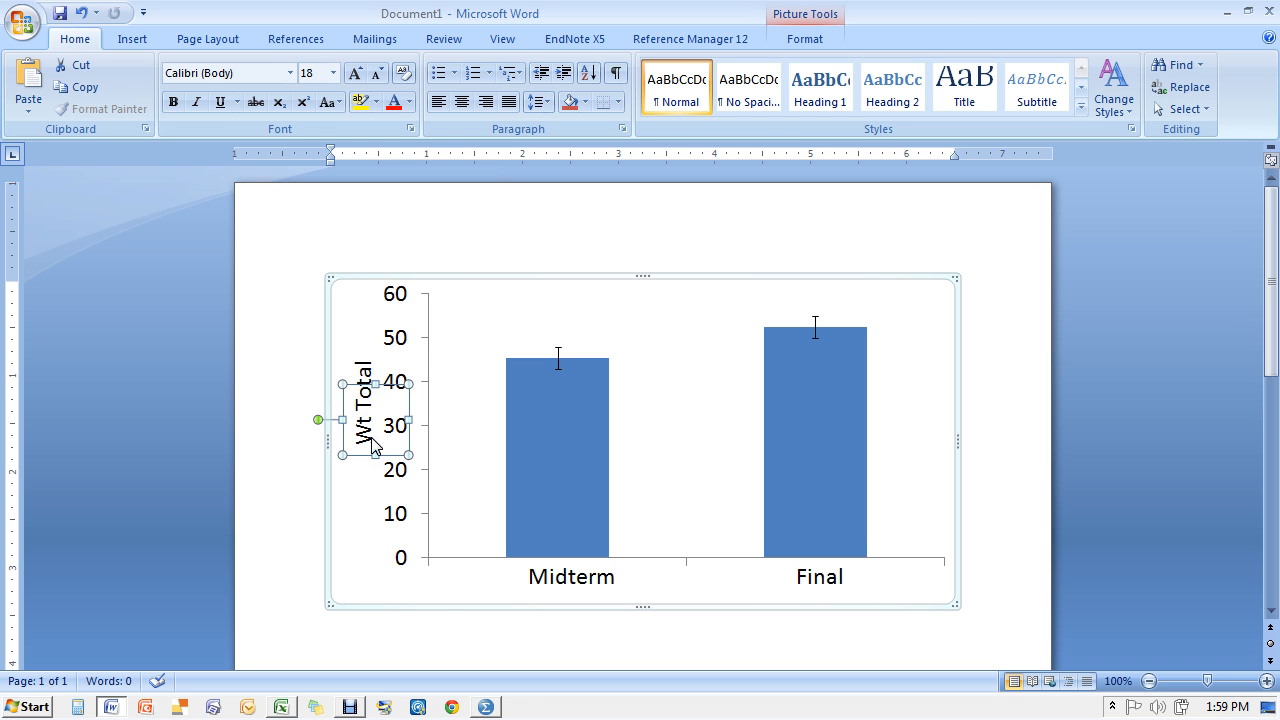
pyautogui.click(394, 590)
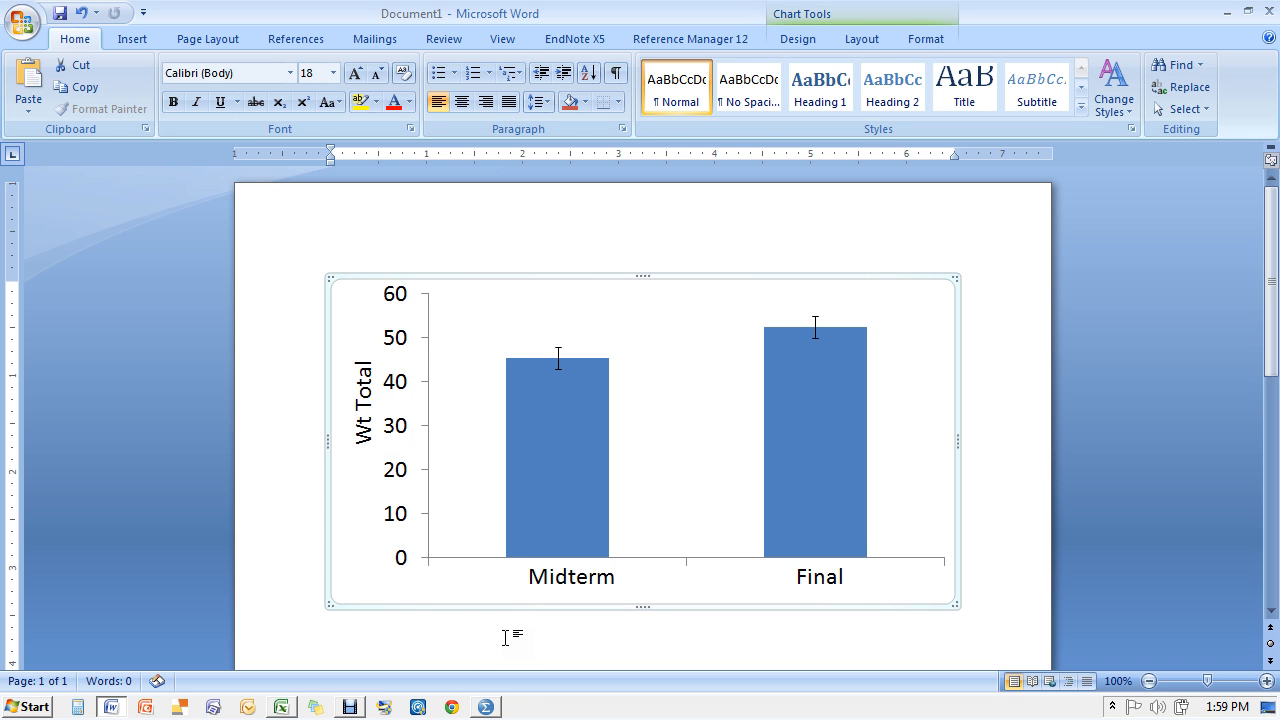
# Insert a run of blank lines below the chart, extending the document onto a second page
pyautogui.click(968, 593)
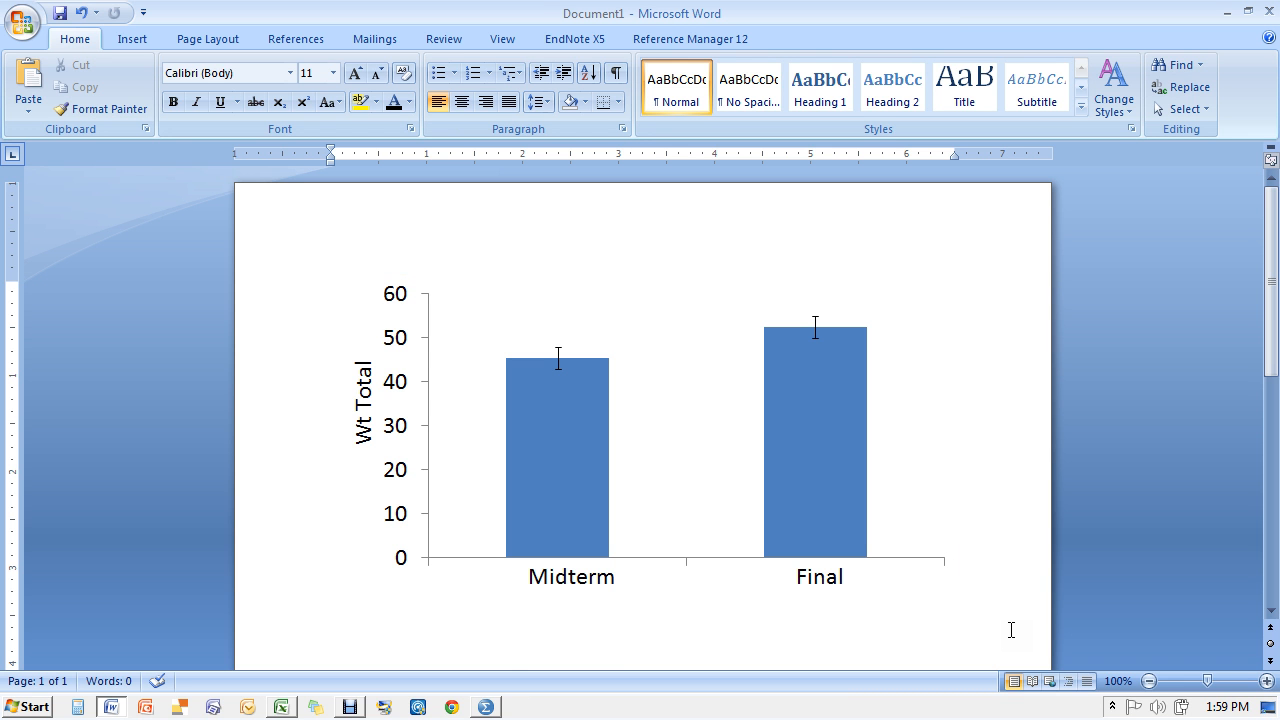
pyautogui.press('Return')
pyautogui.press('Return')
pyautogui.press('Return')
pyautogui.press('Return')
pyautogui.press('Return')
pyautogui.press('Return')
pyautogui.press('Return')
pyautogui.press('Return')
pyautogui.press('Return')
pyautogui.press('Return')
pyautogui.press('Return')
pyautogui.press('Return')
pyautogui.press('Return')
pyautogui.press('Return')
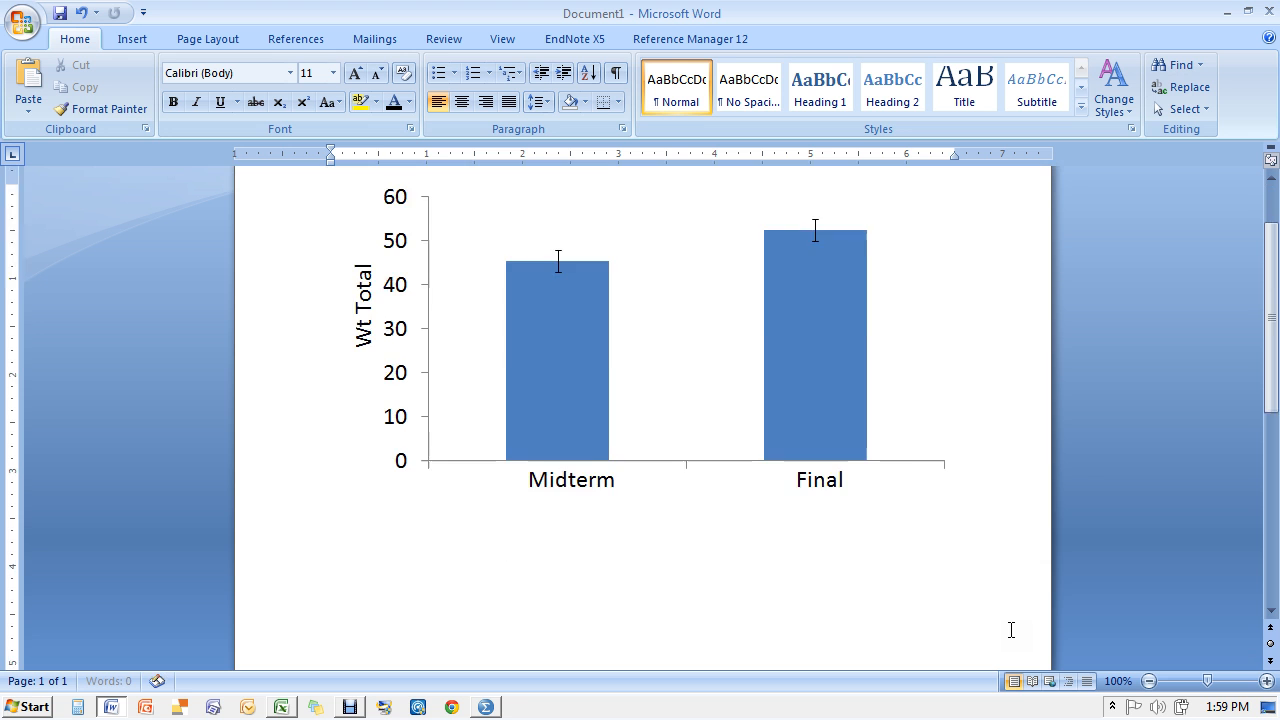
pyautogui.press('Return')
pyautogui.press('Return')
pyautogui.press('Return')
pyautogui.press('Return')
pyautogui.press('Return')
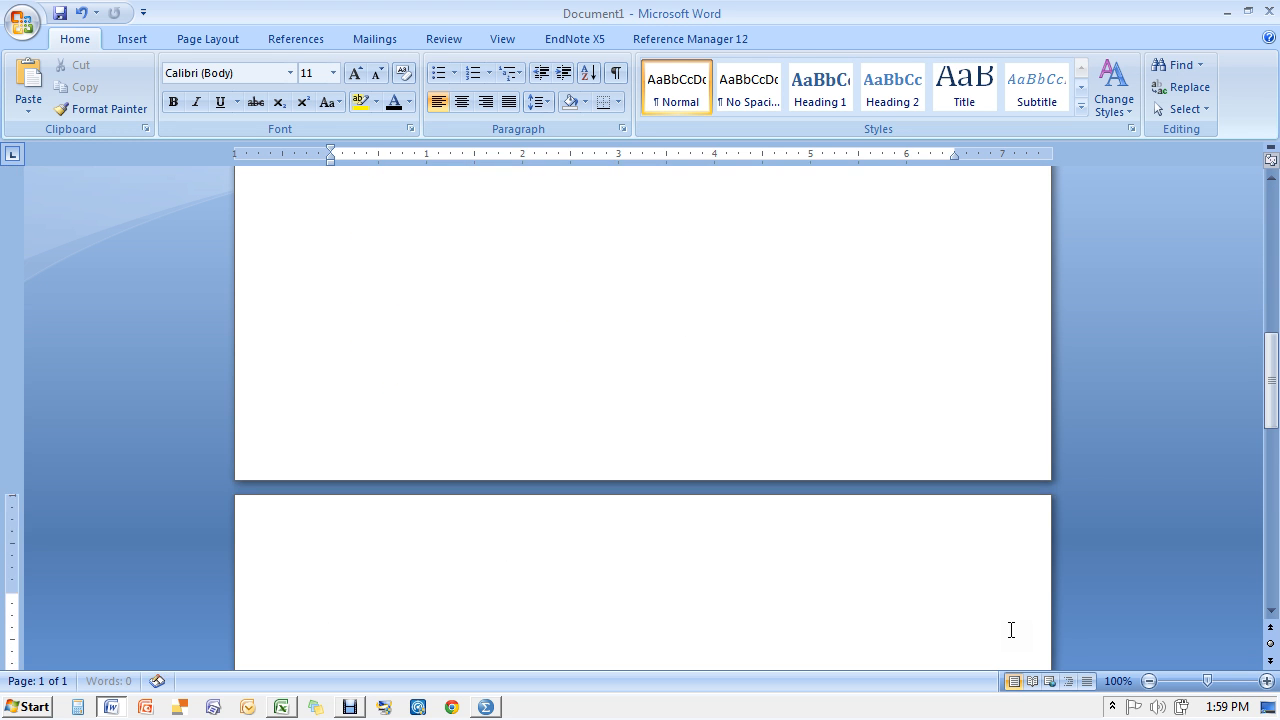
pyautogui.hotkey('ctrl', 'v')
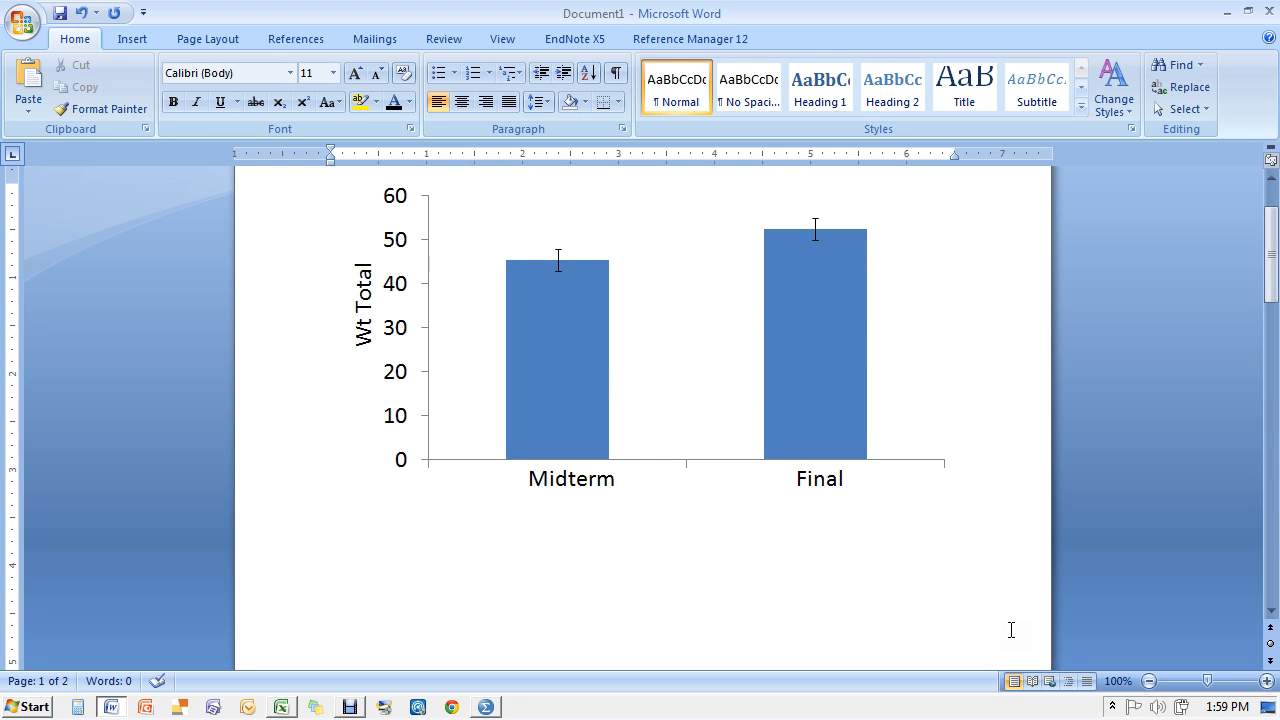
pyautogui.press('Up')
pyautogui.press('Up')
pyautogui.press('Down')
pyautogui.press('Up')
pyautogui.write('Figur')
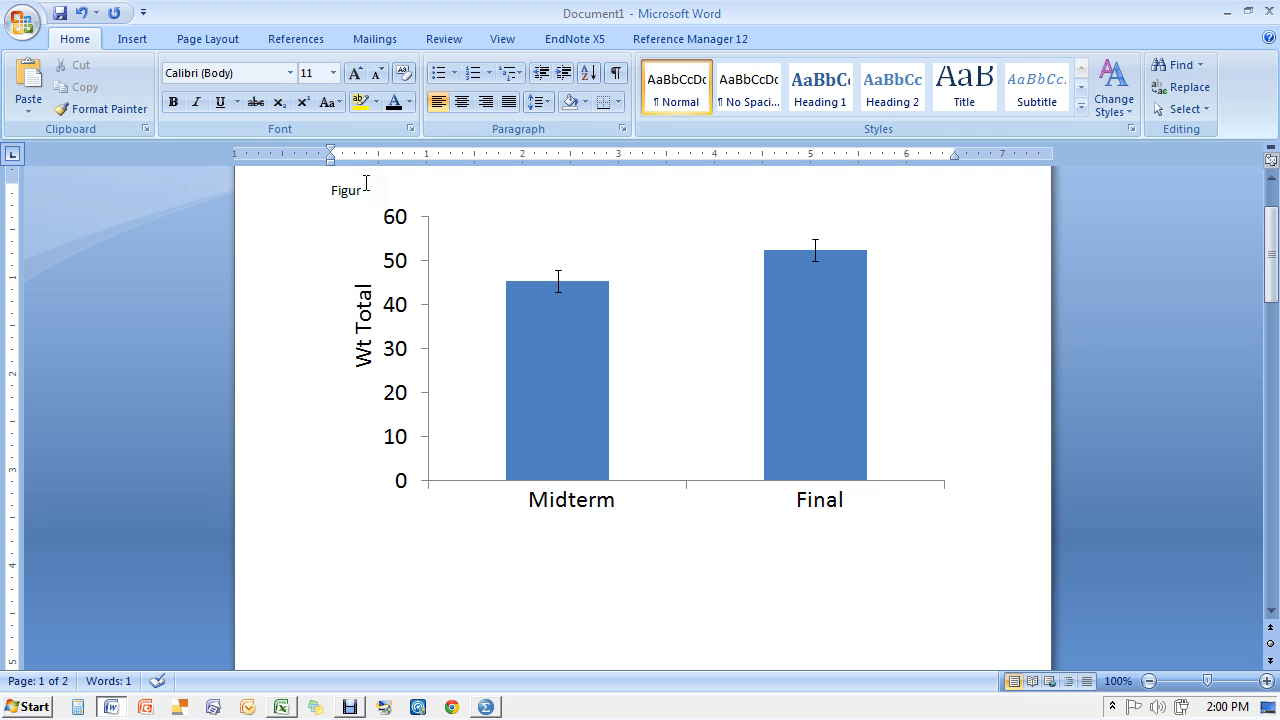
pyautogui.press('BackSpace')
pyautogui.press('BackSpace')
pyautogui.press('BackSpace')
pyautogui.press('BackSpace')
pyautogui.press('BackSpace')
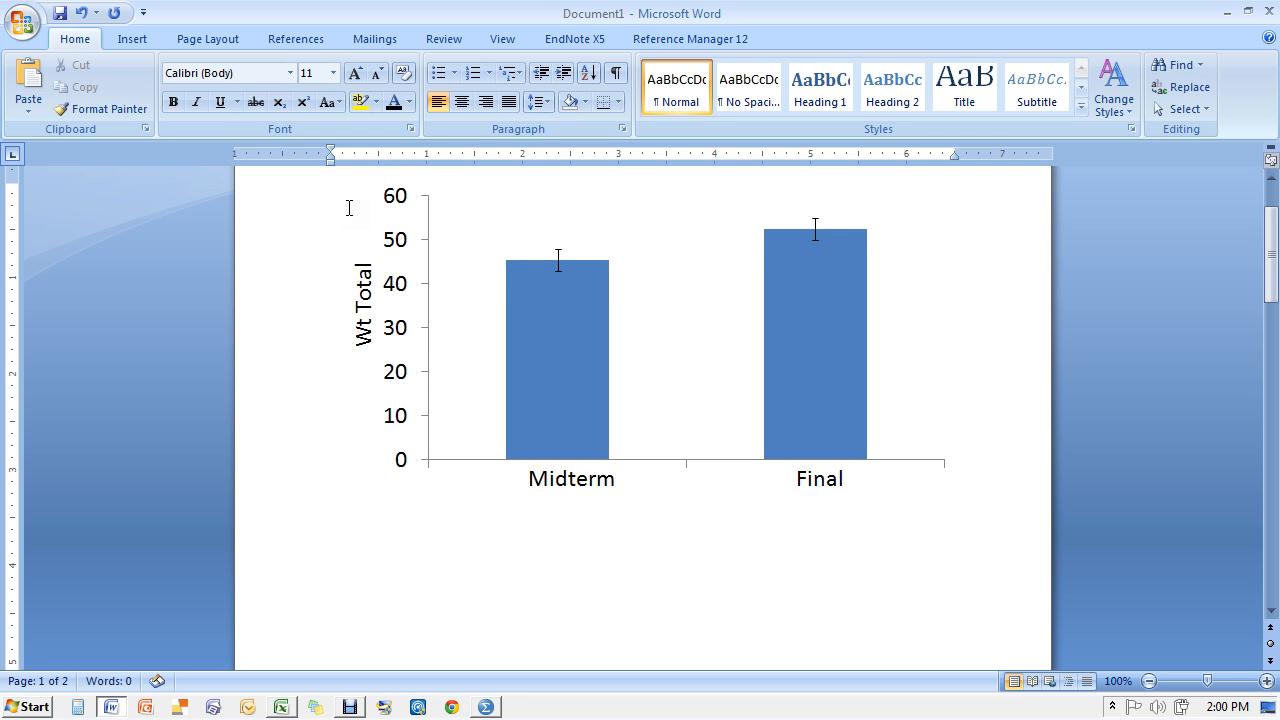
# Add the figure label "Figure 1." below the chart and set it in italics
pyautogui.write('Figure 1.')
pyautogui.hotkey('shift', 'Left')
pyautogui.press('BackSpace')
pyautogui.hotkey('ctrl', 'shift', 'Left')
pyautogui.hotkey('ctrl', 'shift', 'Left')
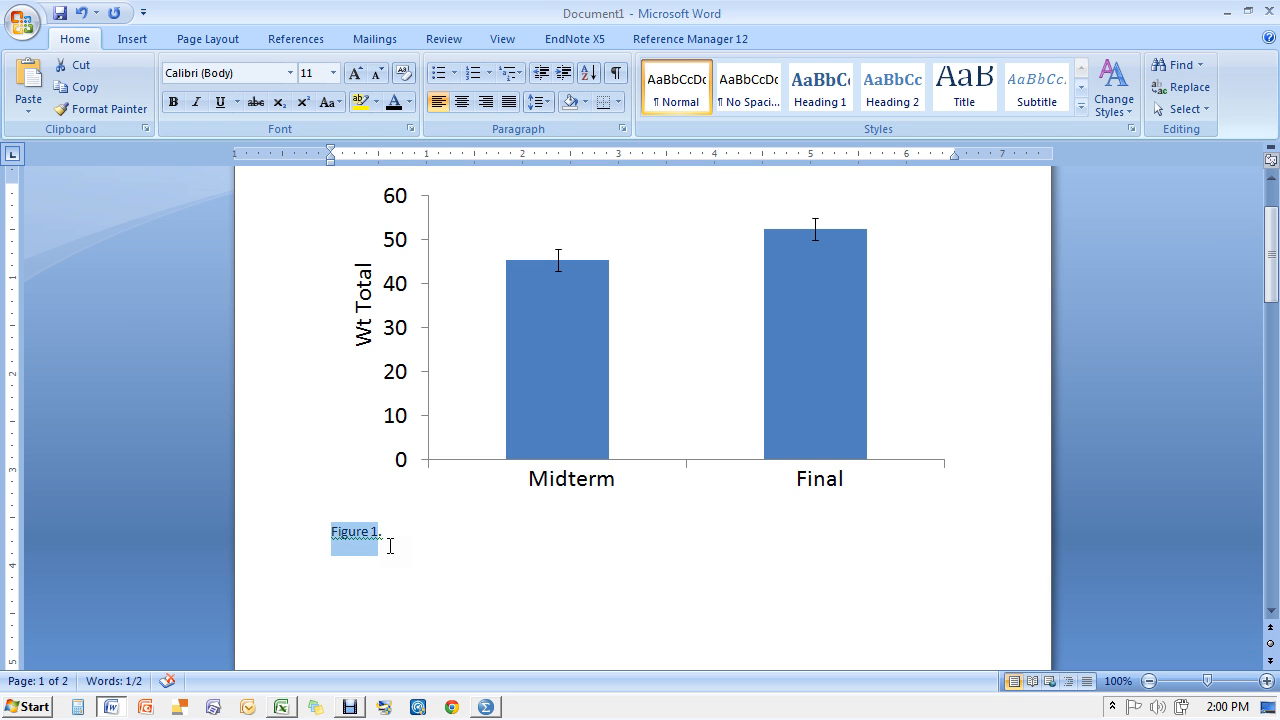
pyautogui.hotkey('ctrl', 'i')
pyautogui.press('Right')
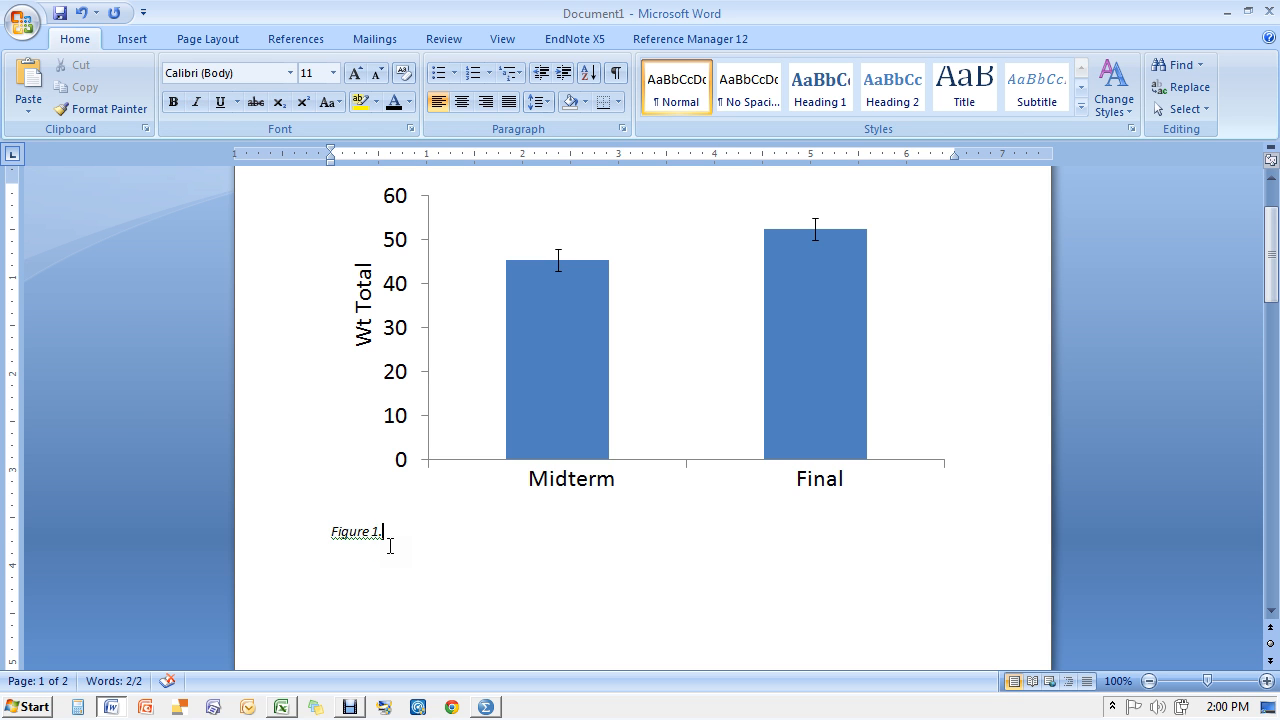
# Begin the caption text after the figure label with "This bar graph shows mean weighted total for" in regular type
pyautogui.write('This bar gr')
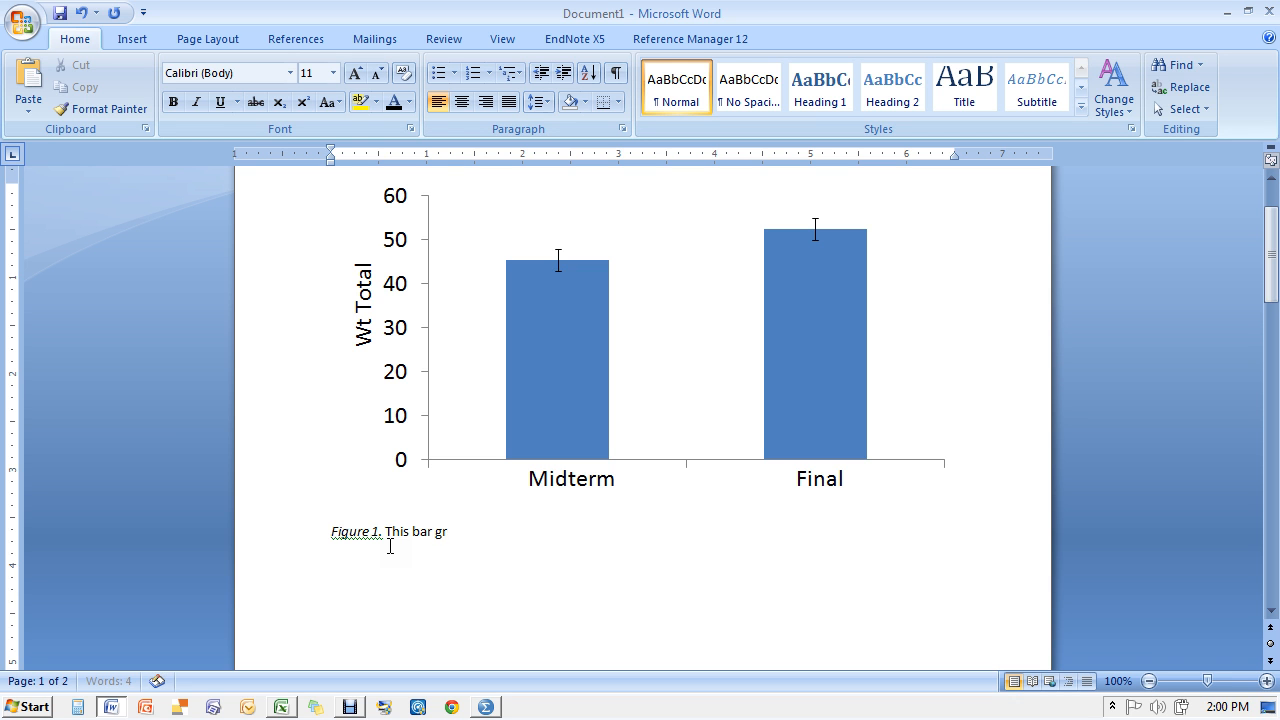
pyautogui.write('aph shows')
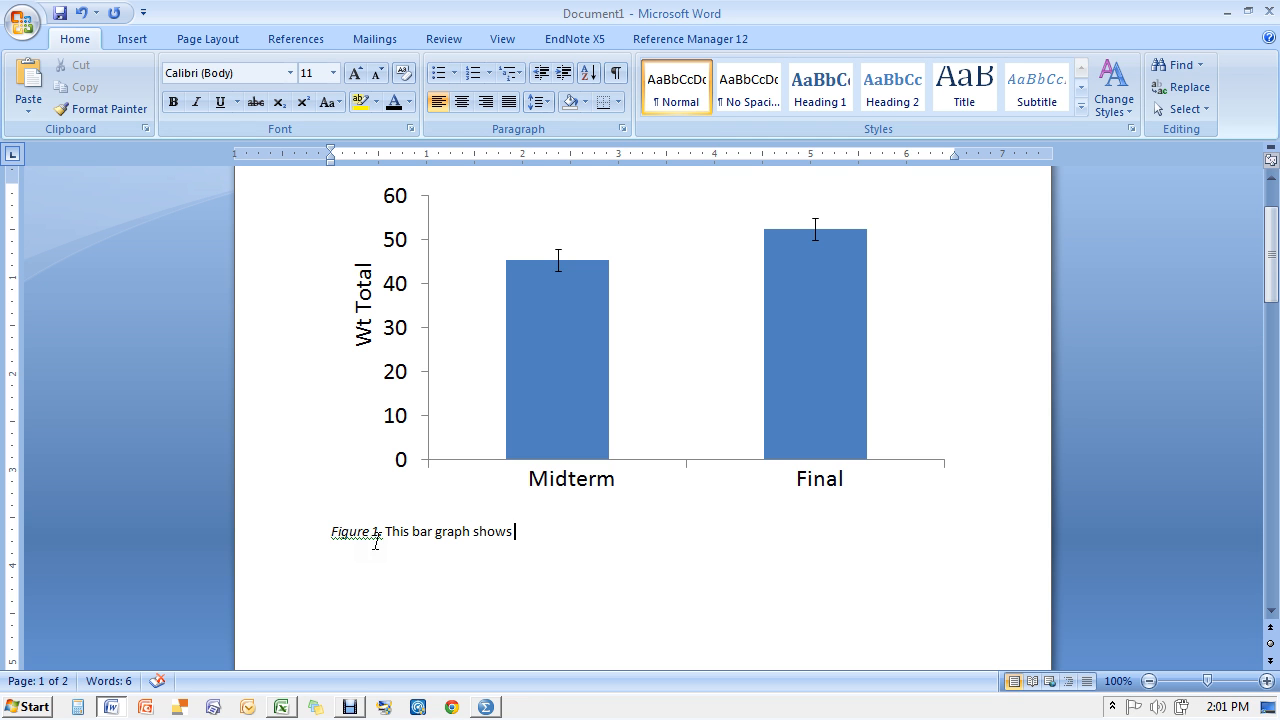
pyautogui.write('mean wei')
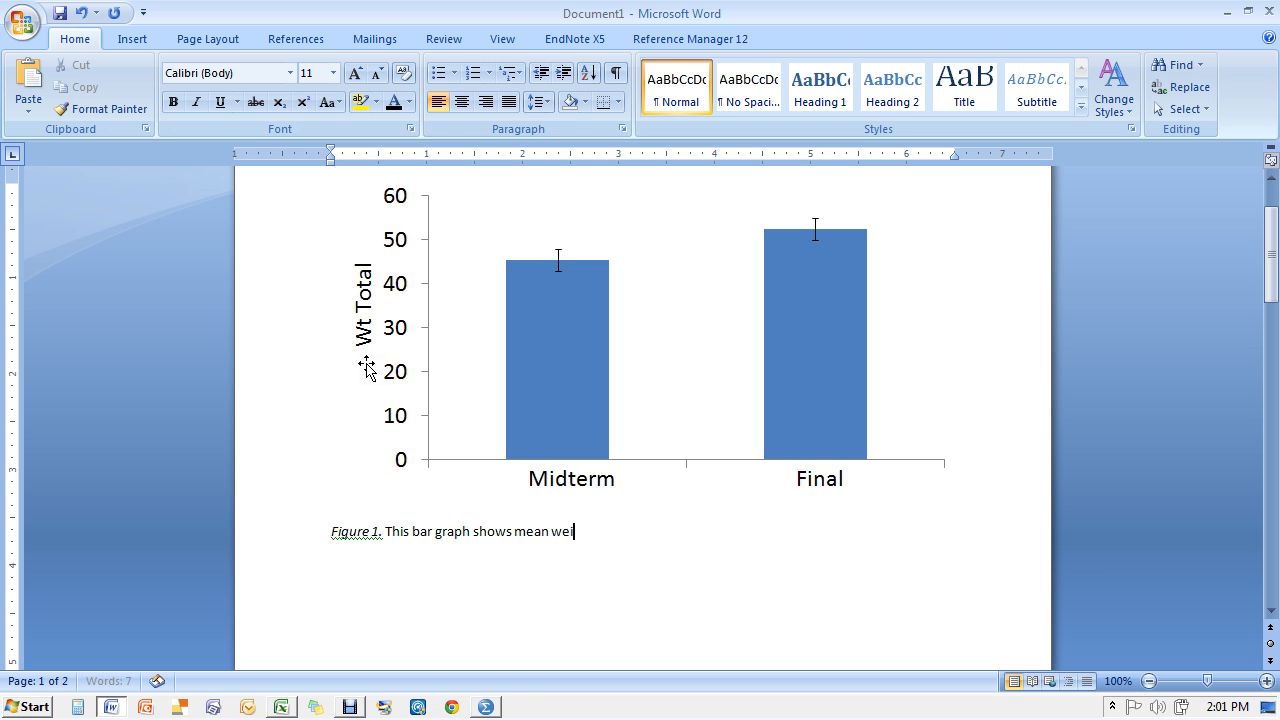
pyautogui.write('ghted total for')
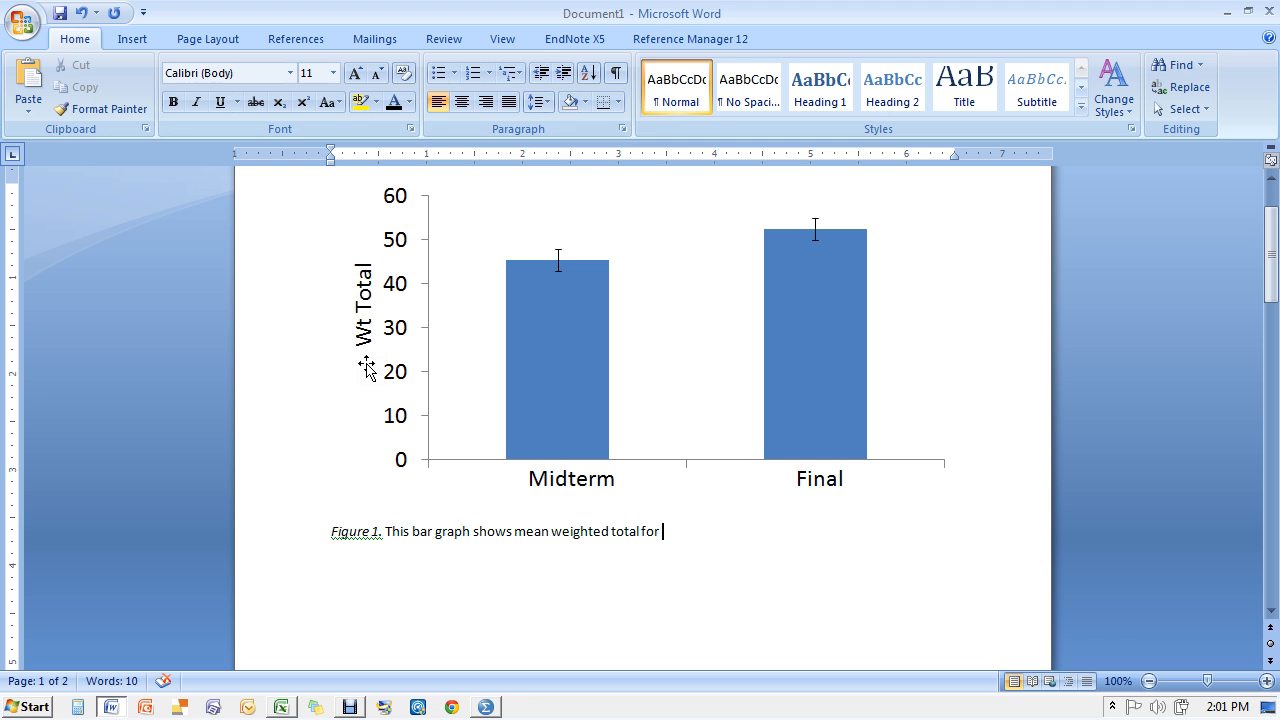
# Complete the caption's first sentence with "Stats 300A at Vancouver Island University."
pyautogui.write('Stats ')
pyautogui.write('300A')
pyautogui.write('Scoreds')
pyautogui.press('BackSpace')
pyautogui.press('BackSpace')
pyautogui.press('BackSpace')
pyautogui.press('BackSpace')
pyautogui.press('BackSpace')
pyautogui.press('BackSpace')
pyautogui.press('BackSpace')
pyautogui.write('at VIU.')
pyautogui.press('BackSpace')
pyautogui.press('BackSpace')
pyautogui.press('BackSpace')
pyautogui.press('BackSpace')
pyautogui.write('Vancouv')
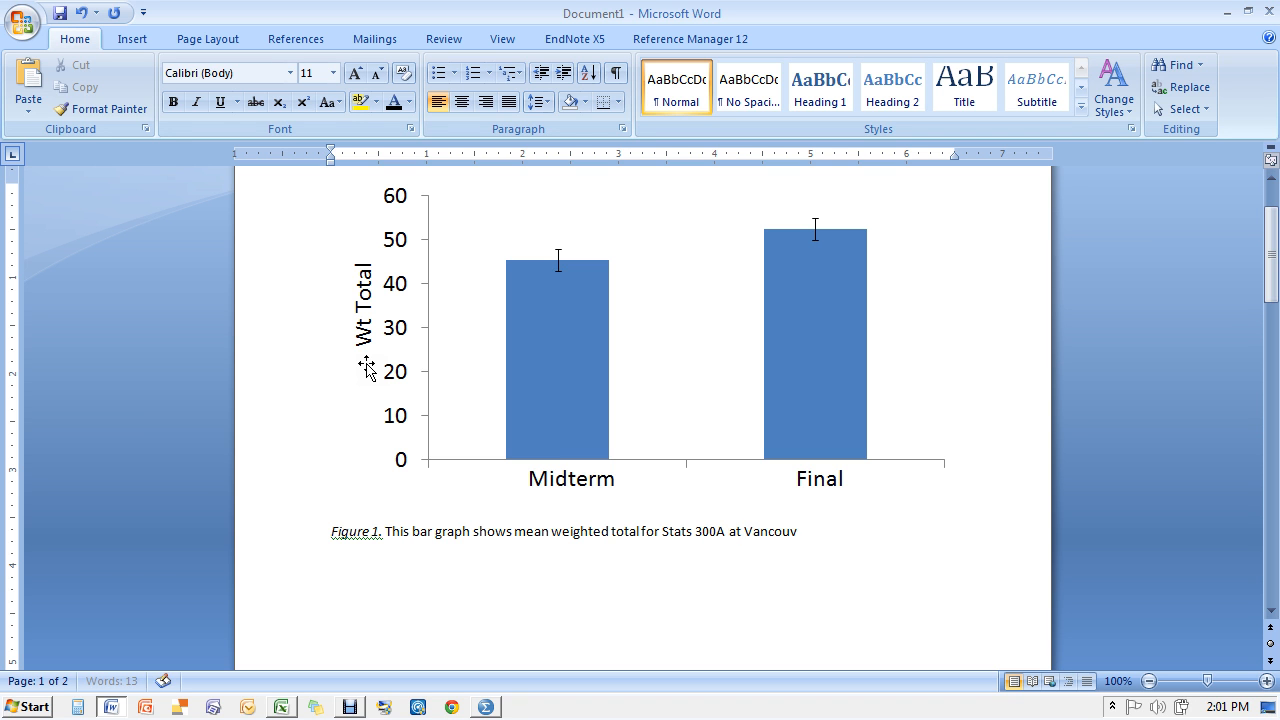
pyautogui.write('er Island University.')
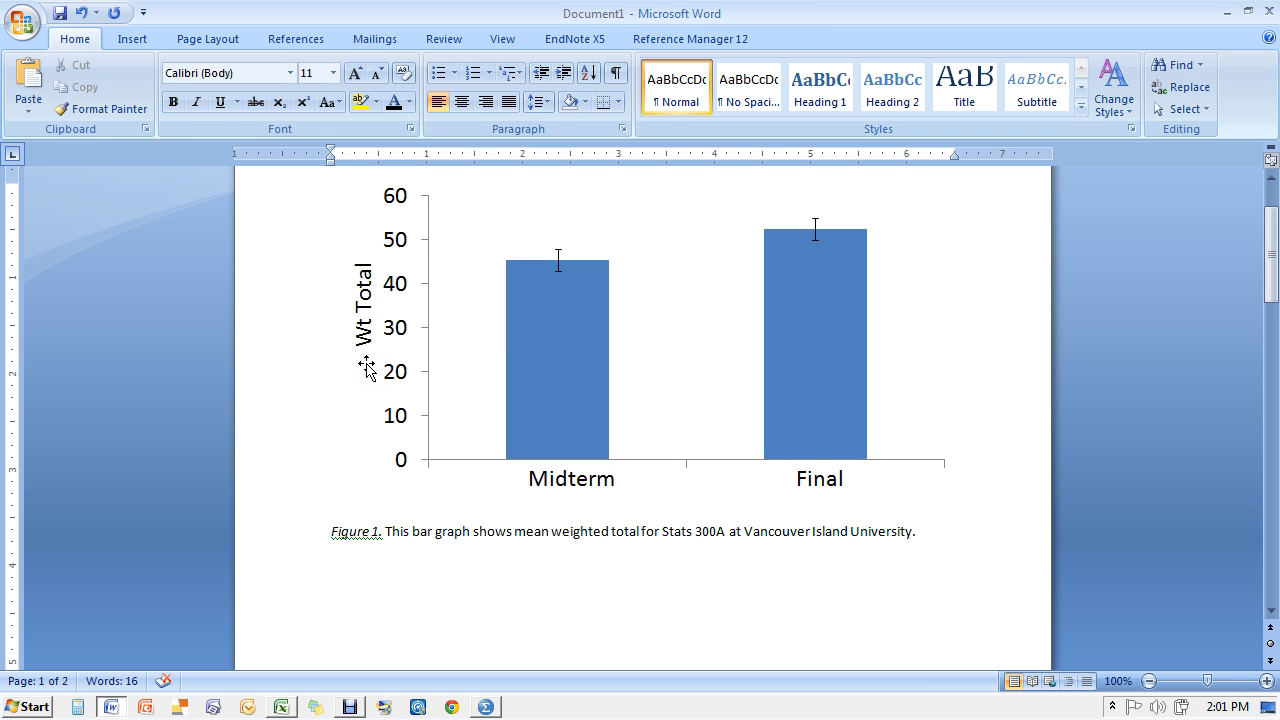
# Continue the caption with the words "The x-axis represents the exams and"
pyautogui.write(' The ')
pyautogui.write('x-')
pyautogui.write('axis repre')
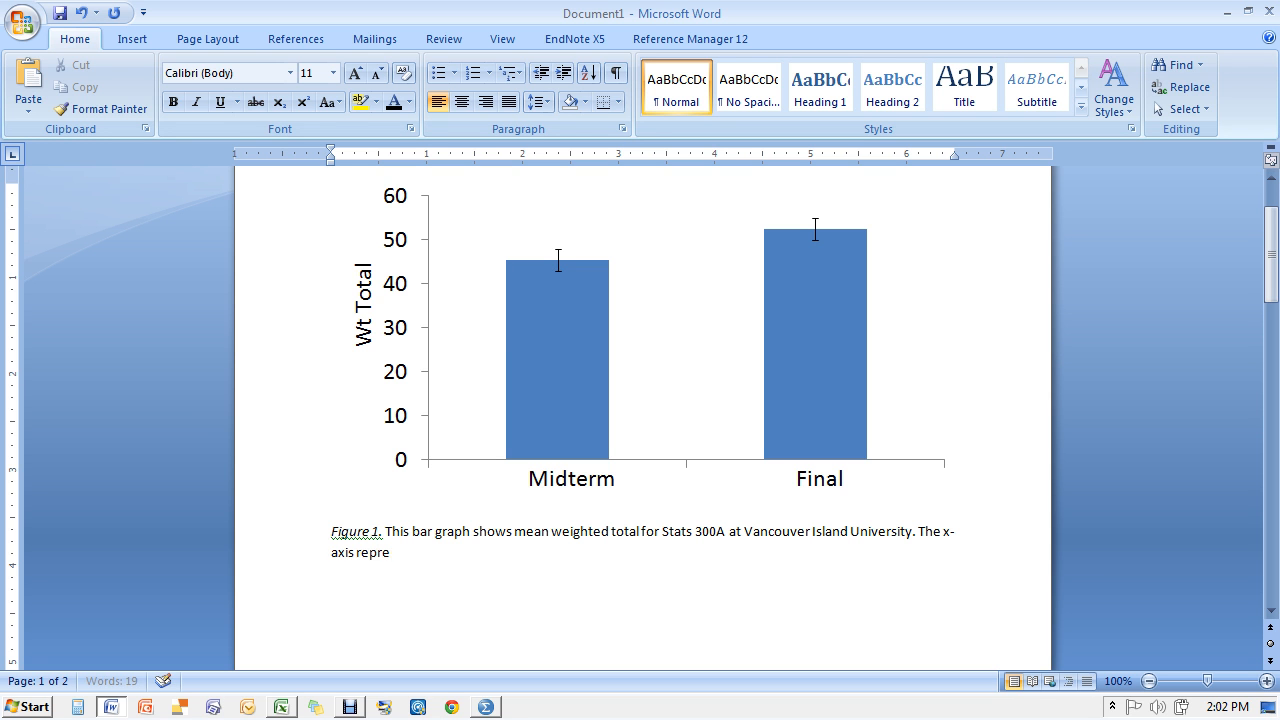
pyautogui.write('sents')
pyautogui.write('m')
pyautogui.press('BackSpace')
pyautogui.write('the m')
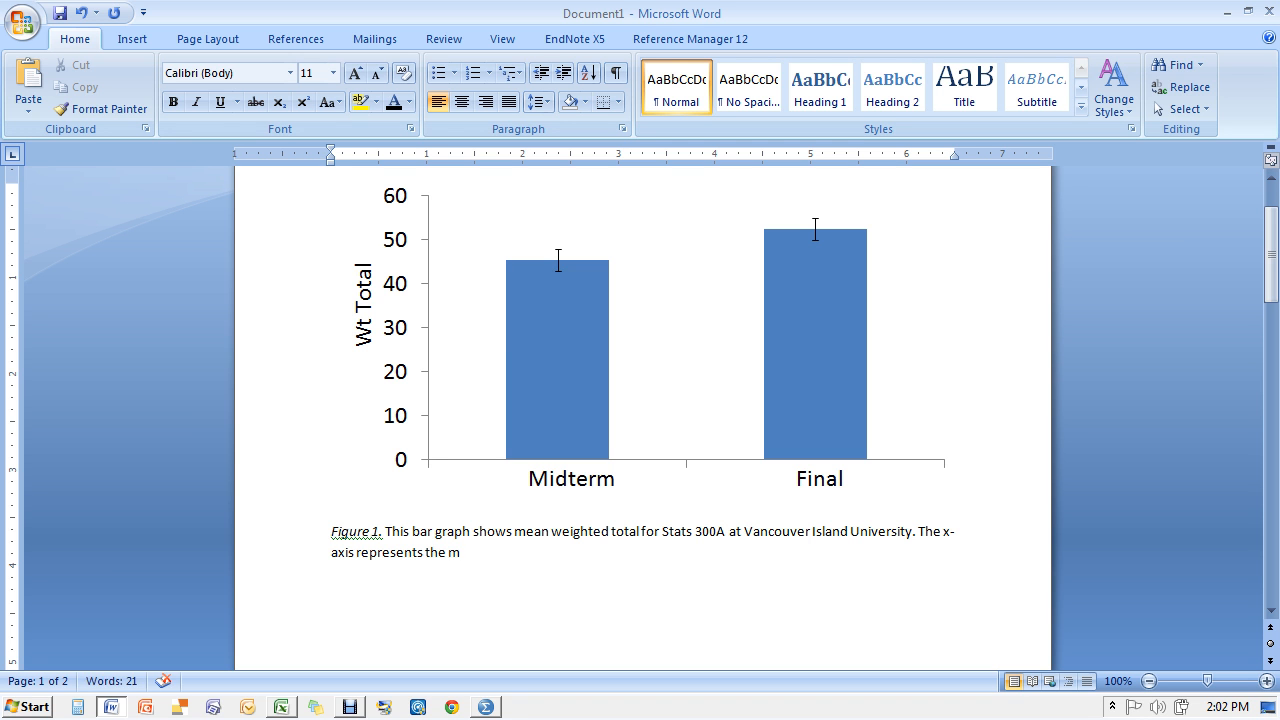
pyautogui.write('iderm')
pyautogui.press('BackSpace')
pyautogui.press('BackSpace')
pyautogui.press('BackSpace')
pyautogui.press('BackSpace')
pyautogui.press('BackSpace')
pyautogui.press('BackSpace')
pyautogui.write('exams an')
# Finish the caption's axis sentence with "the y-axis represents weighted total marks."
pyautogui.write('d the y-a')
pyautogui.write('xis represe')
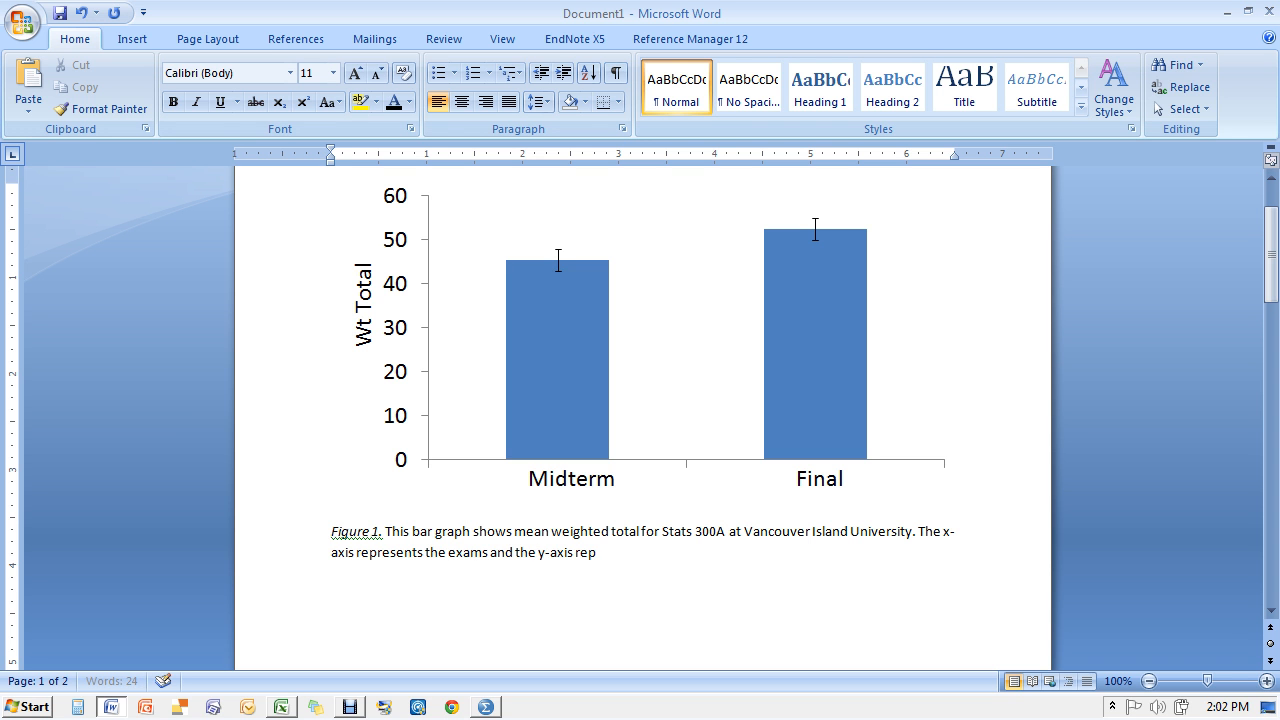
pyautogui.write('nts weighted total m')
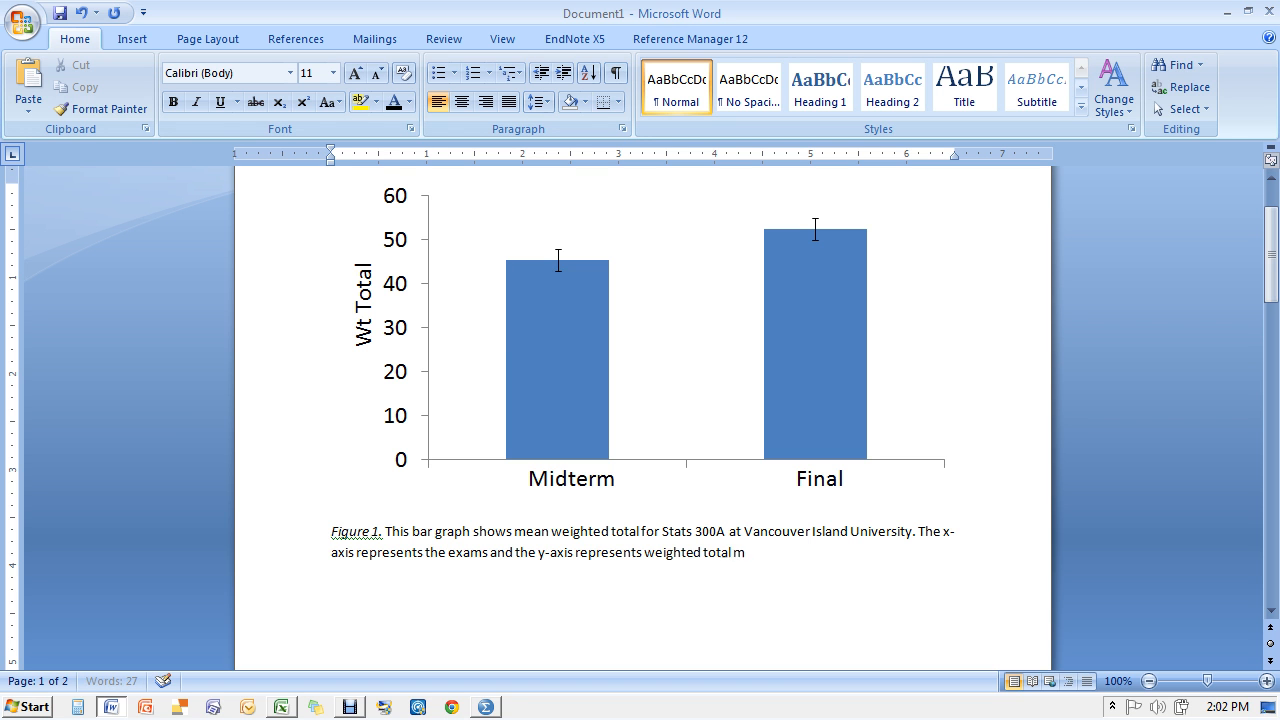
pyautogui.write('arks.')
# Add the sentence "The errors bars the SEM." and end the caption title "Class grades Stats 300A" with a period
pyautogui.write('The error')
pyautogui.write('s represent')
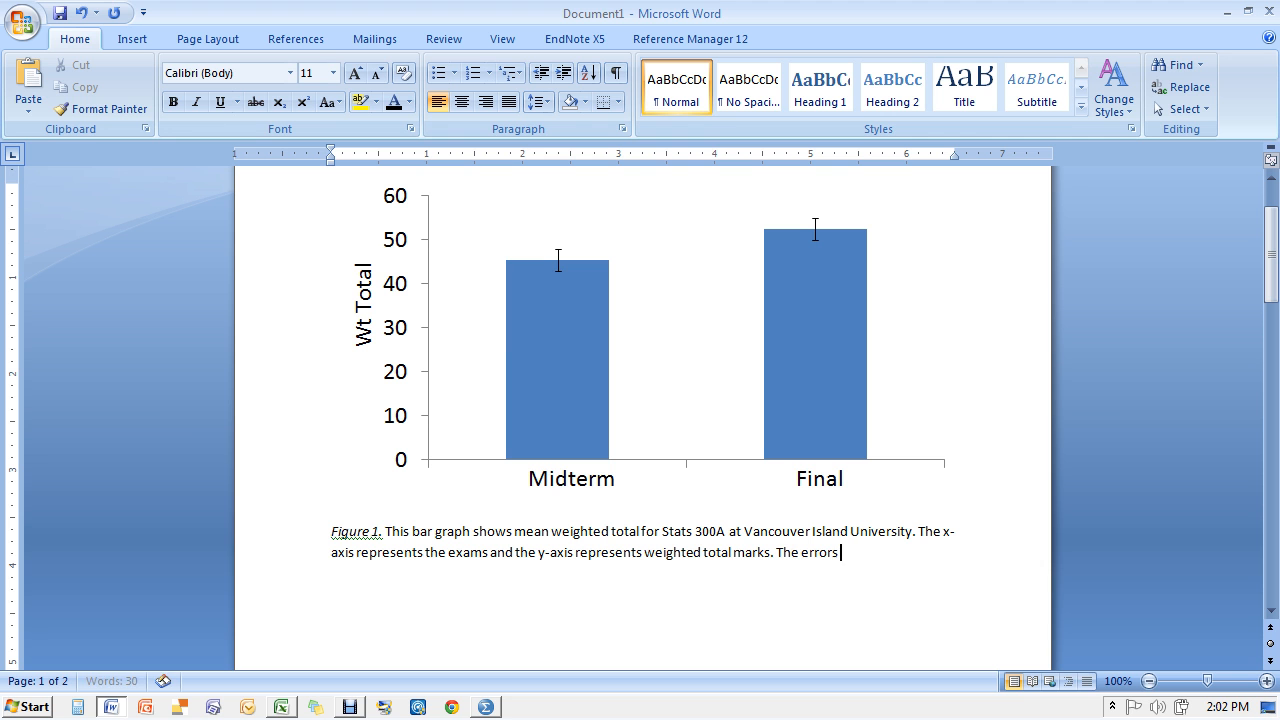
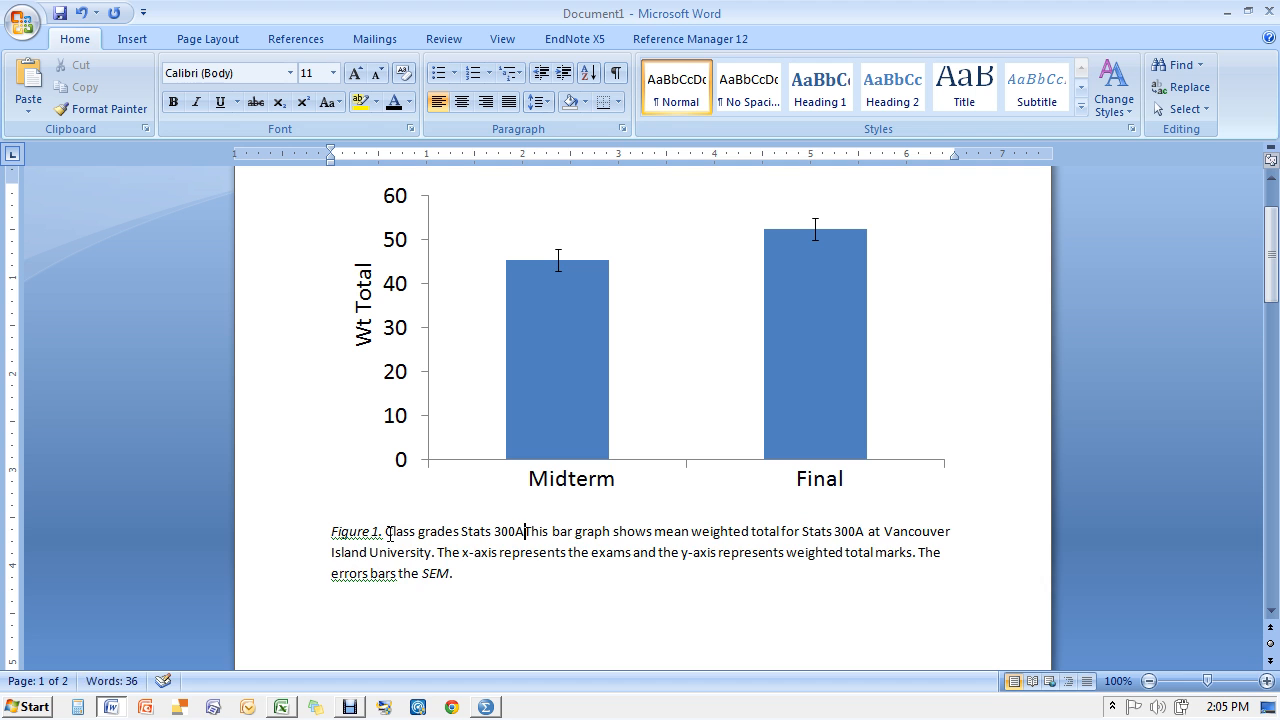
pyautogui.write('.')
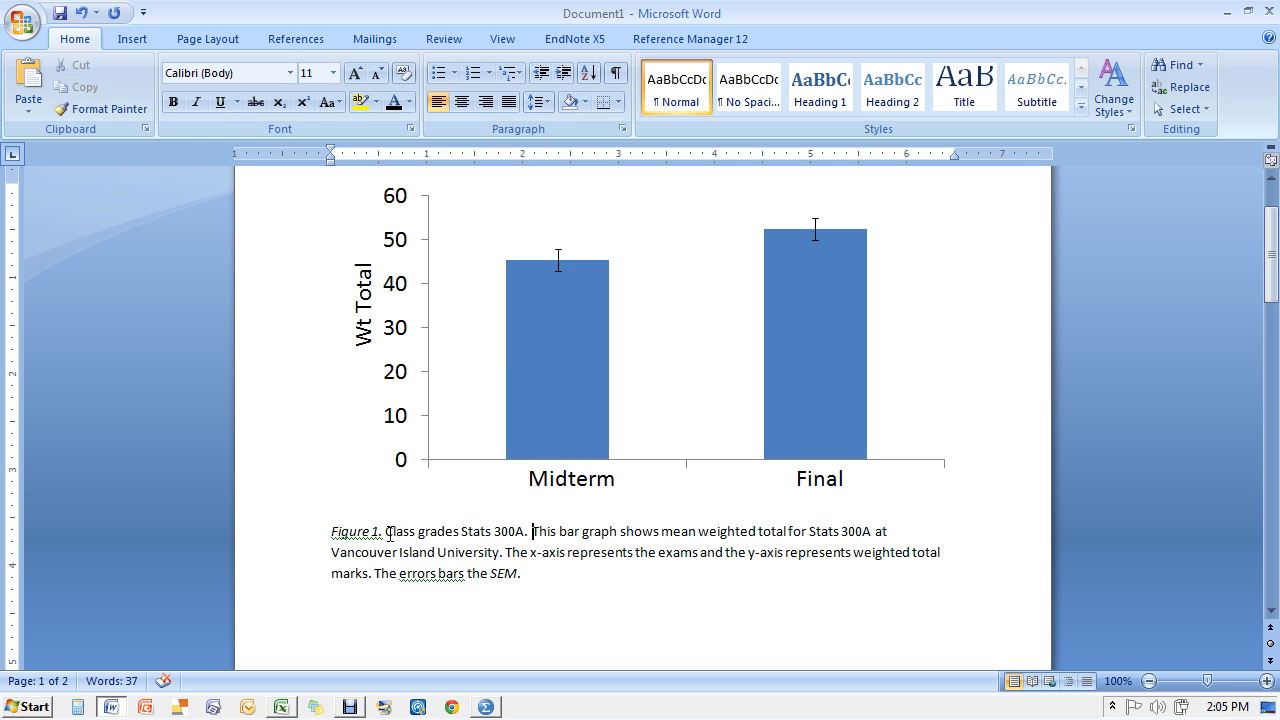
pyautogui.press('BackSpace')
# Switch to the Lec3.Excel workbook in Excel, look through its other sheets and return to the classlist sheet
pyautogui.click(282, 704)
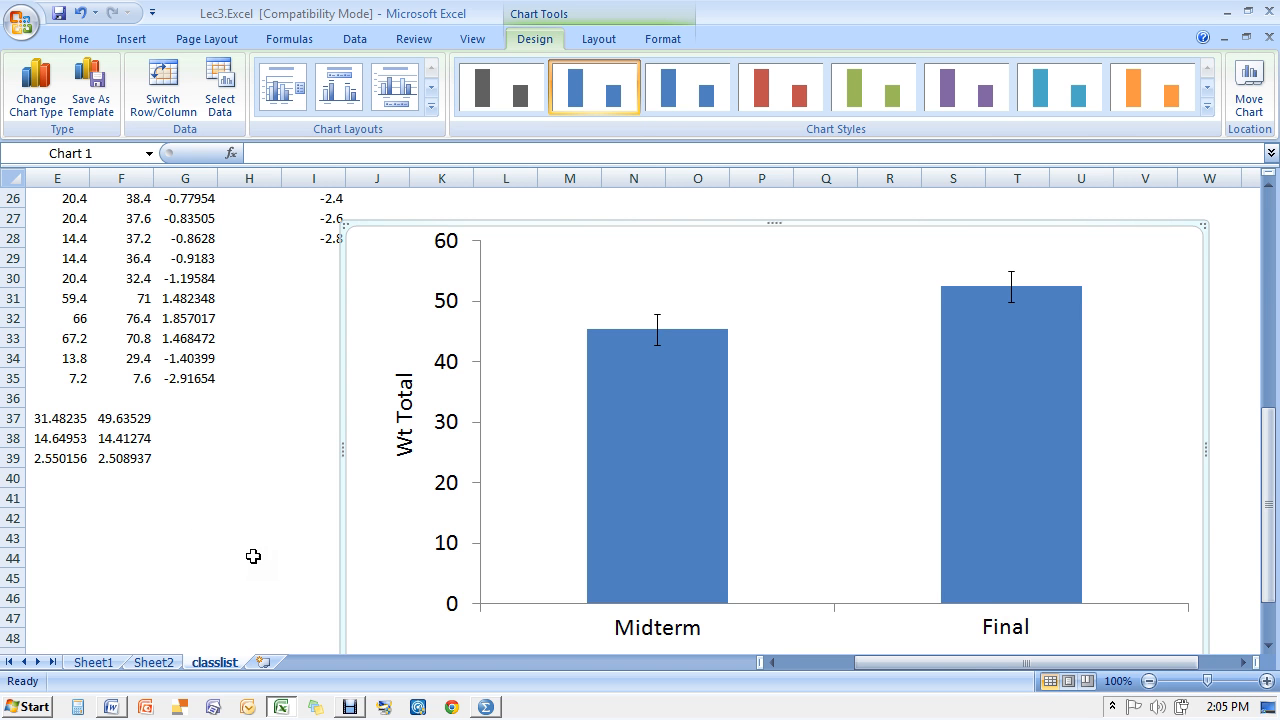
pyautogui.click(156, 662)
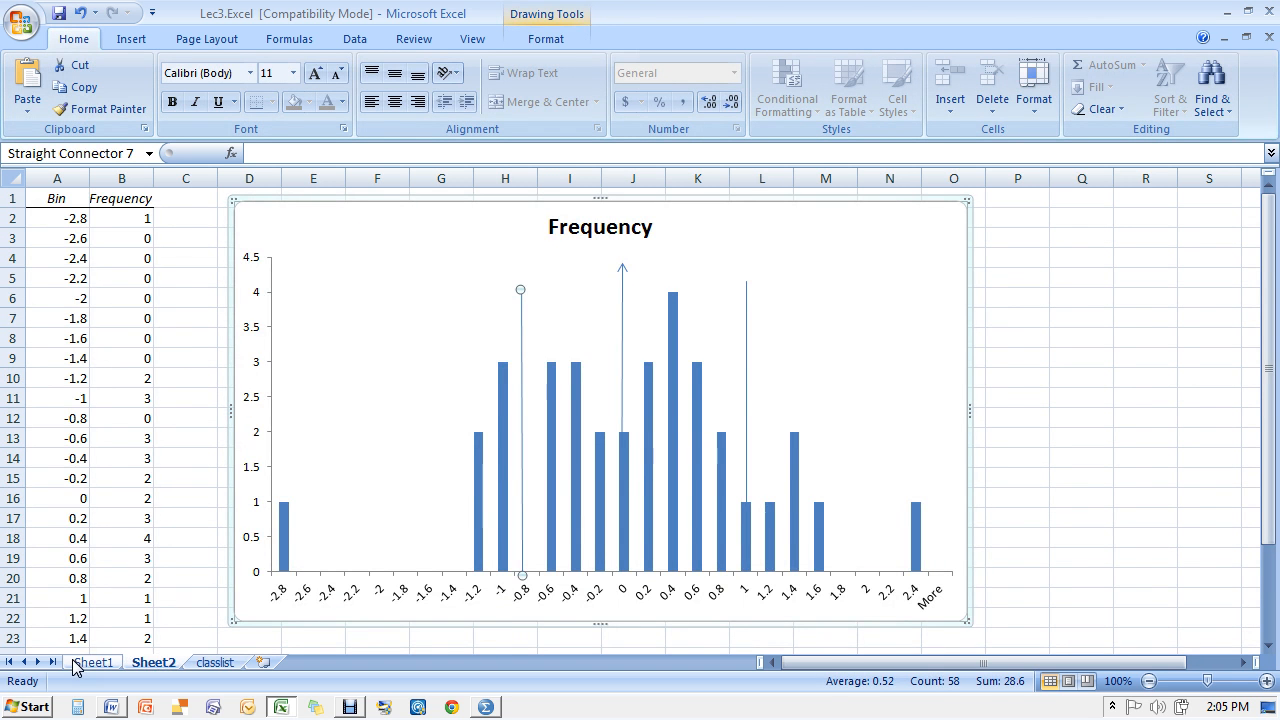
pyautogui.click(90, 662)
pyautogui.click(163, 665)
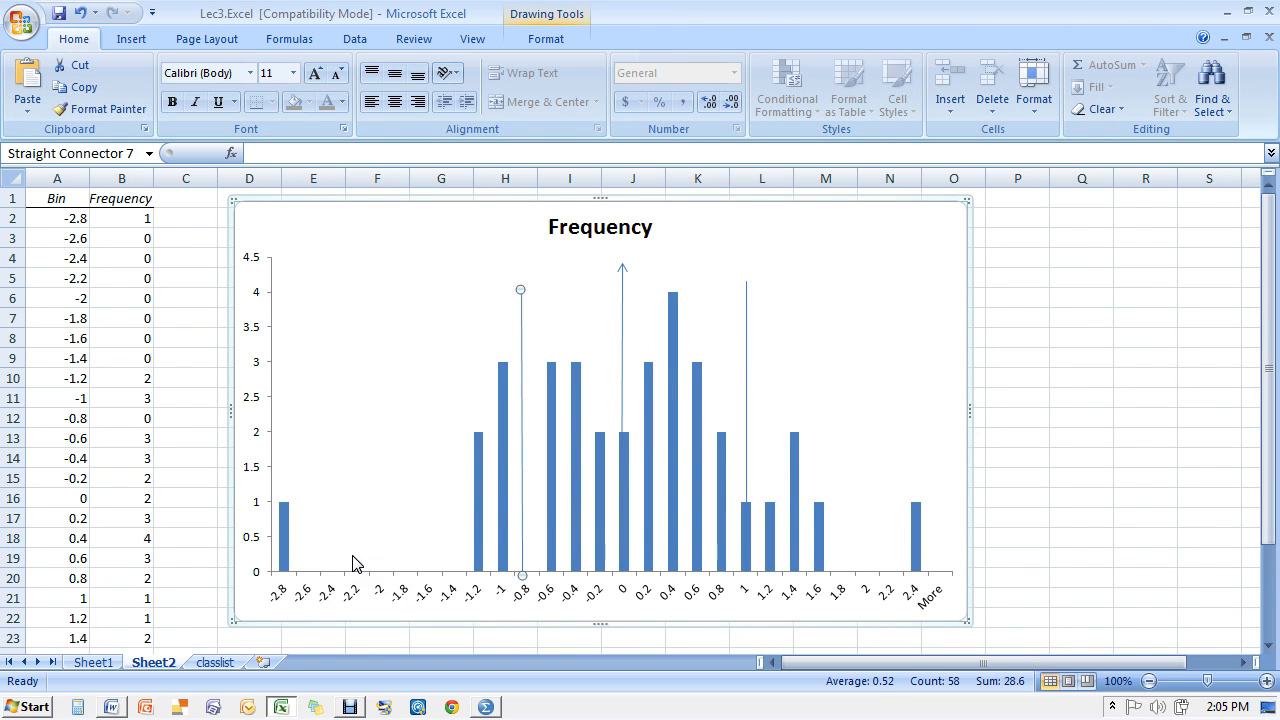
pyautogui.click(224, 671)
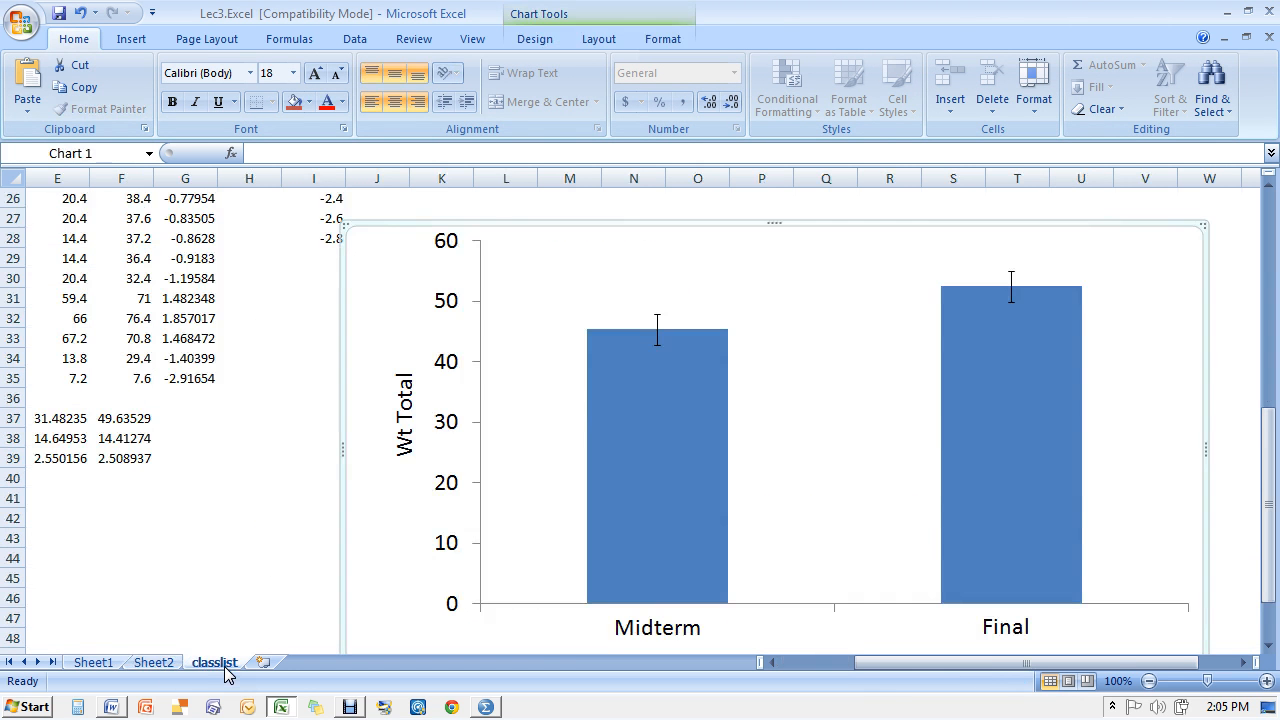
# Paste a copy of the Midterm and Final chart at cell L50, below the original chart
pyautogui.press('Up')
pyautogui.press('Up')
pyautogui.press('Up')
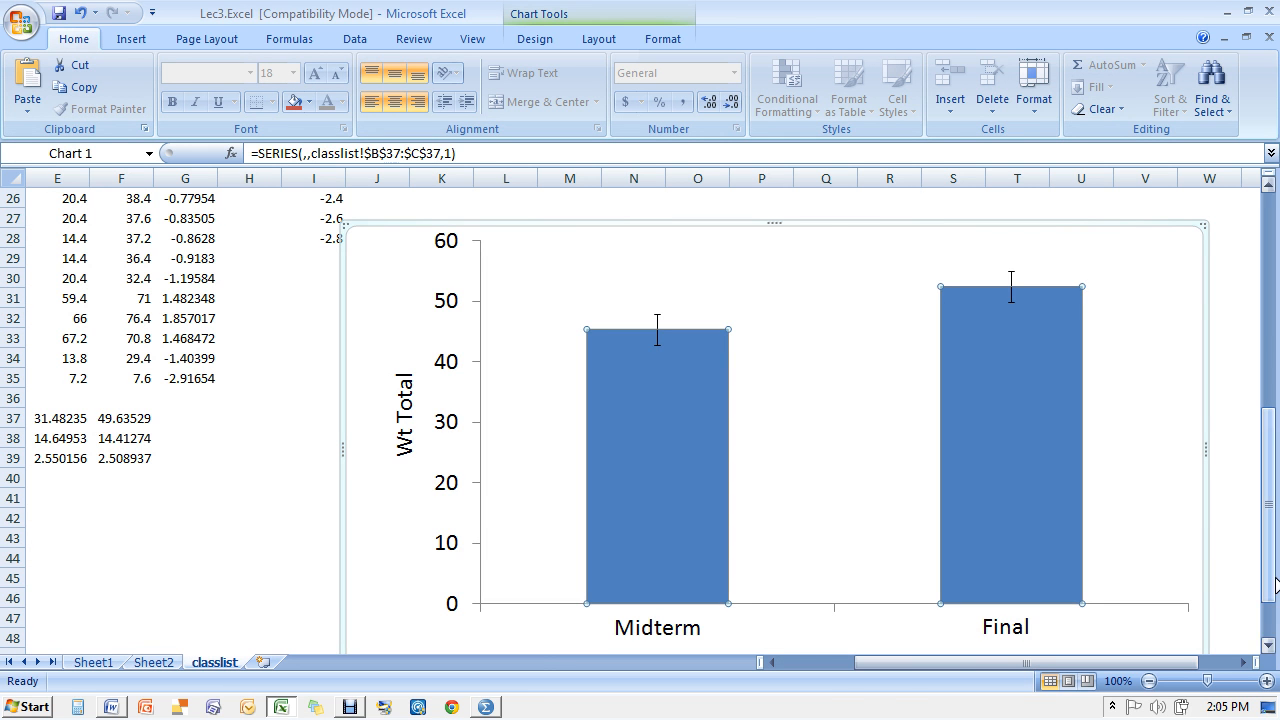
pyautogui.click(1146, 560)
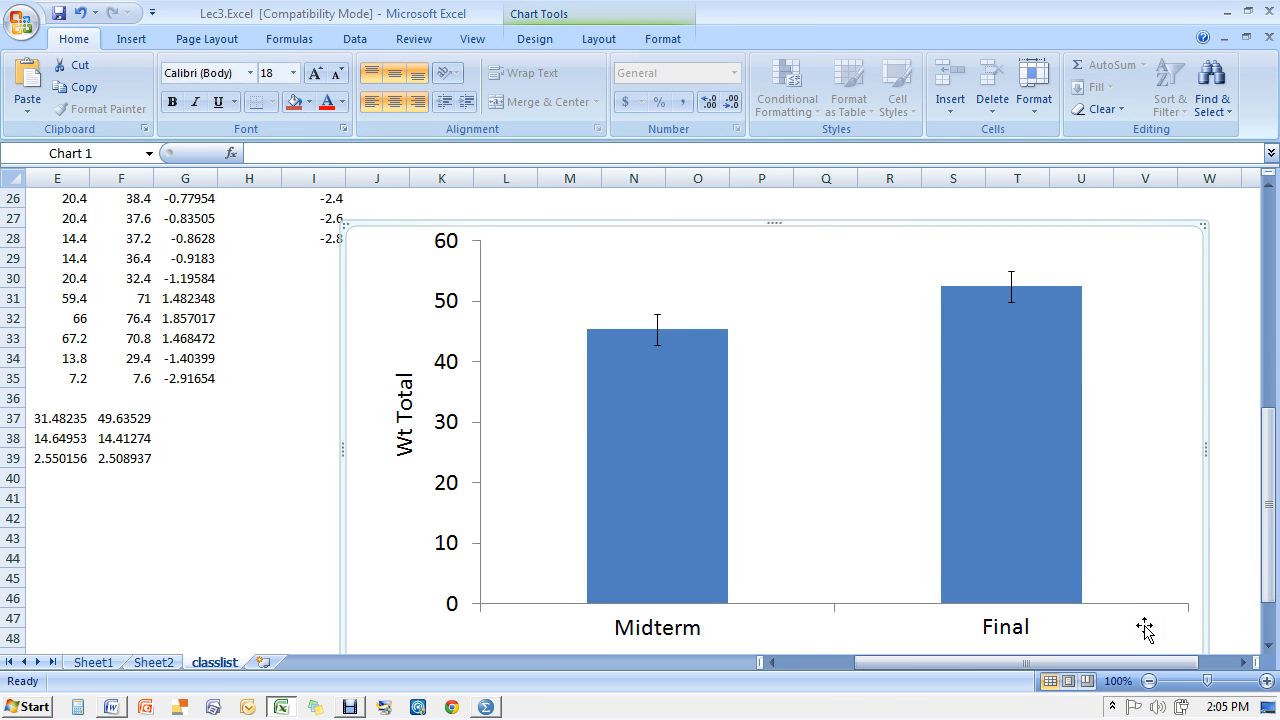
pyautogui.click(1252, 638)
pyautogui.click(1268, 645)
pyautogui.scroll(-2, 663, 537)
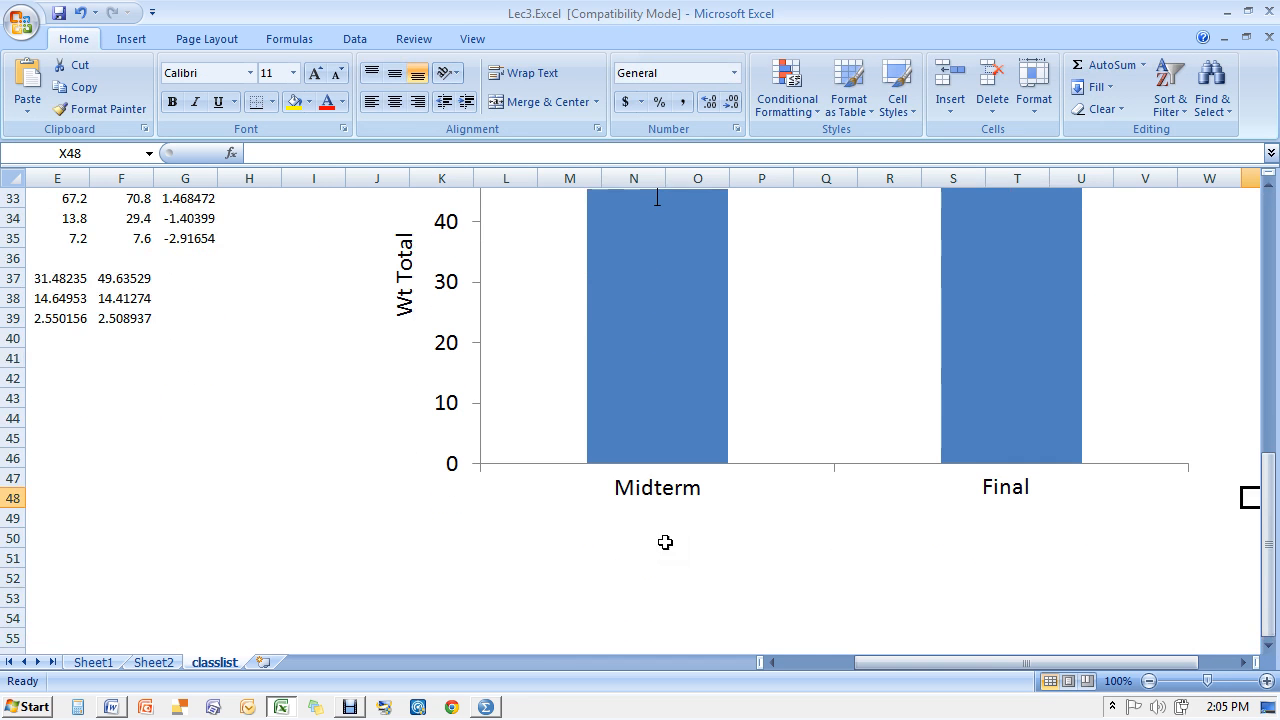
pyautogui.moveTo(500, 540); pyautogui.dragTo(486, 543)
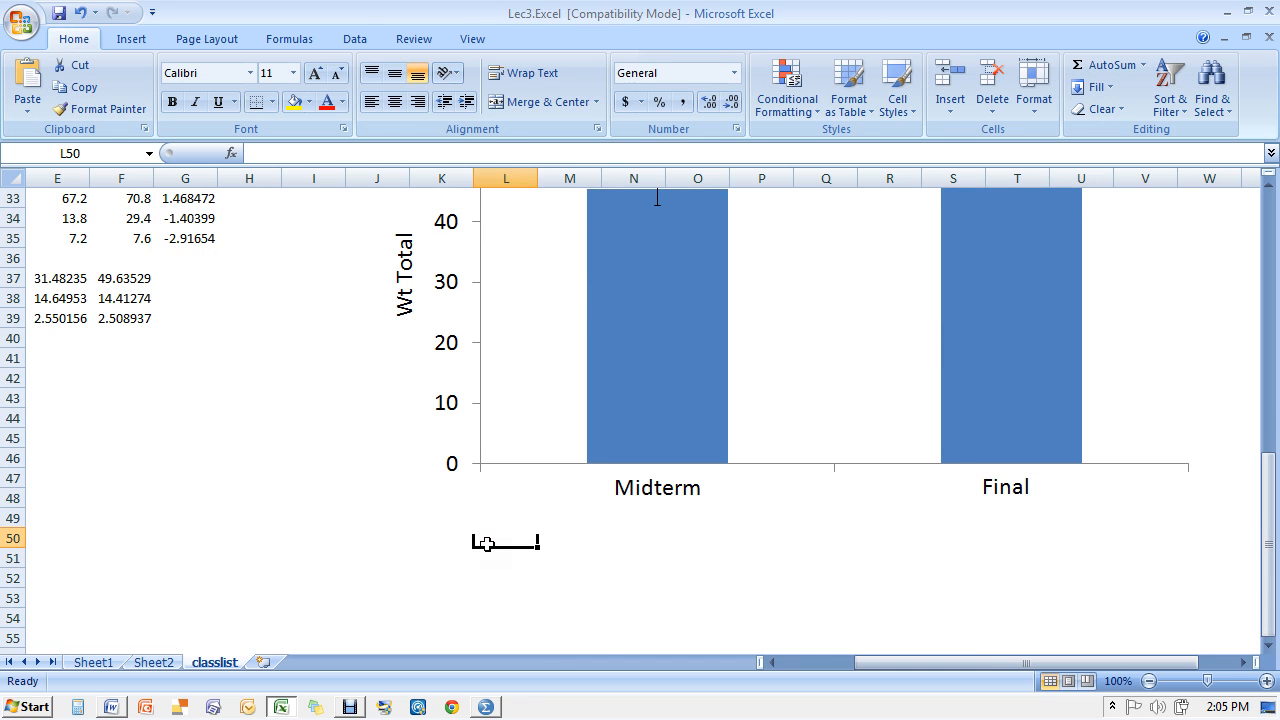
pyautogui.hotkey('ctrl', 'v')
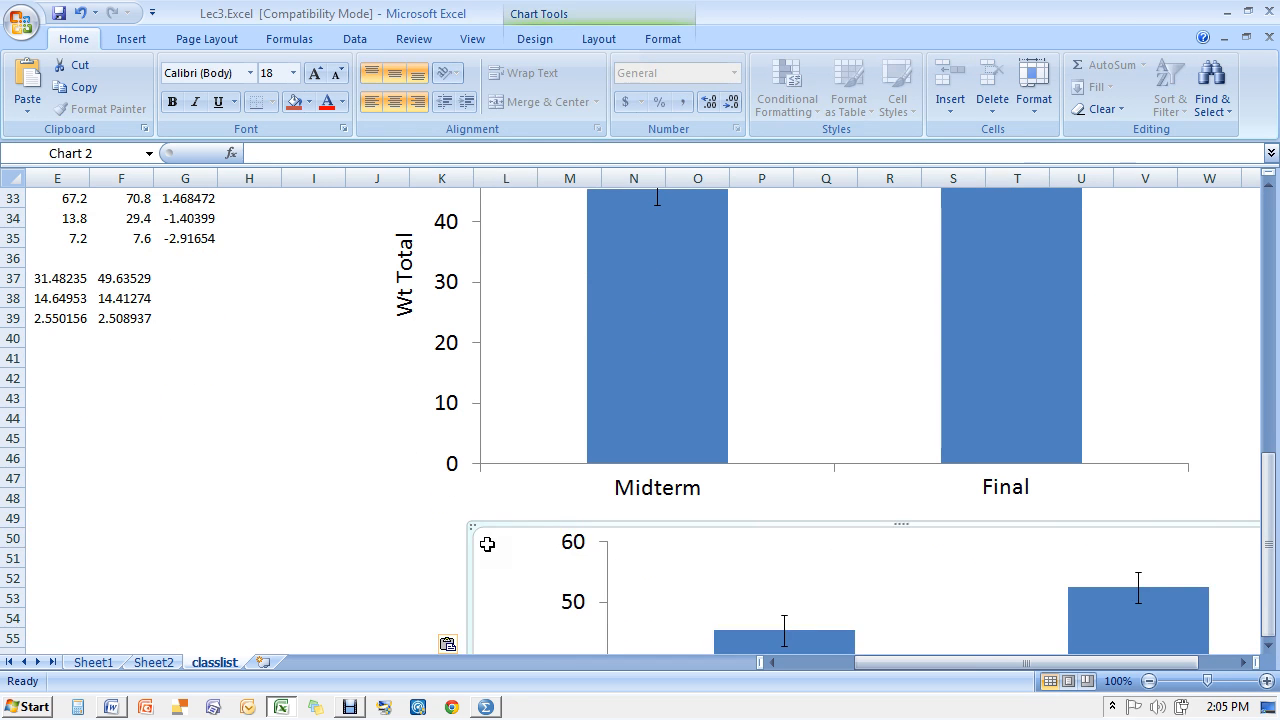
pyautogui.rightClick(706, 595)
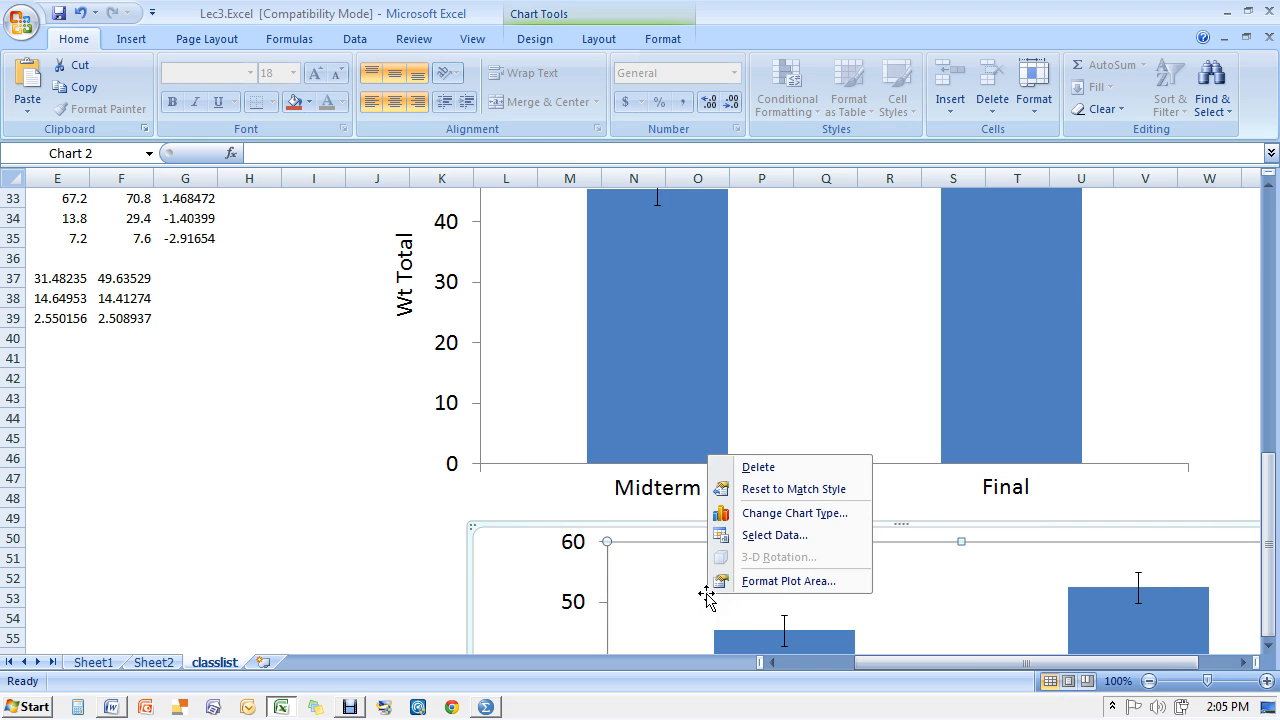
pyautogui.click(778, 581)
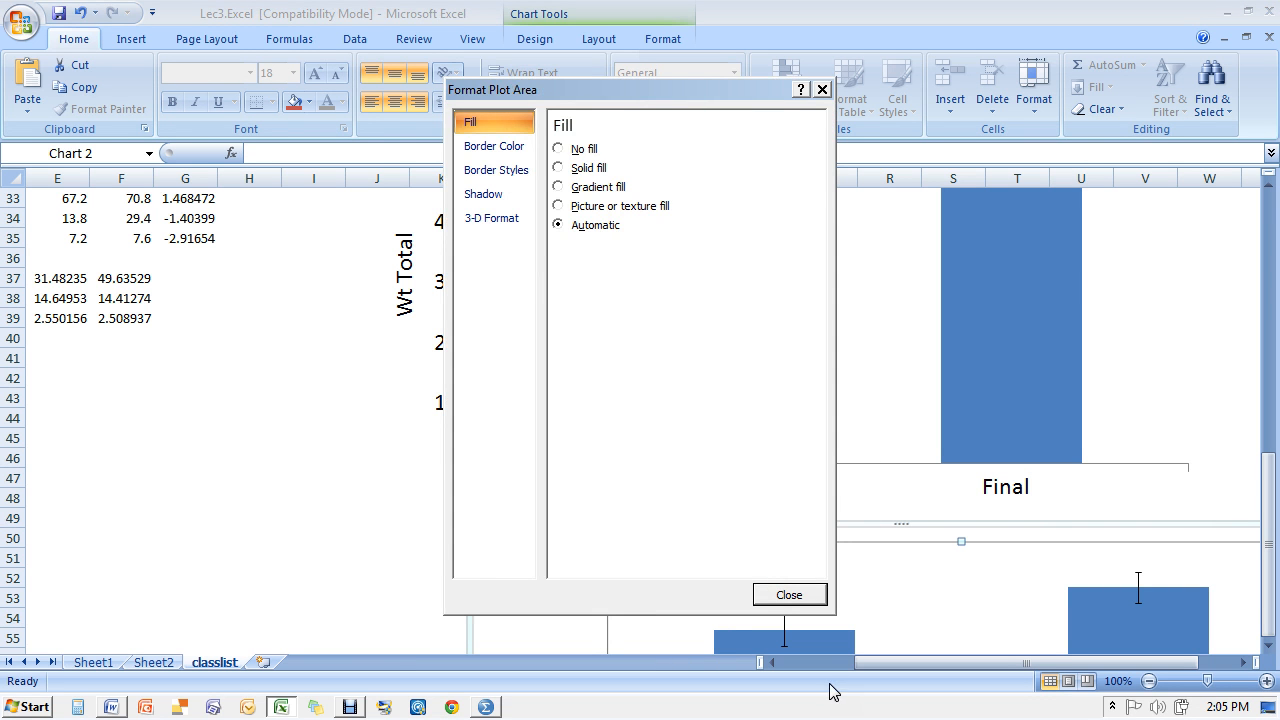
pyautogui.click(815, 600)
# Remove Series1 from the data source of the copied chart at L50
pyautogui.rightClick(877, 605)
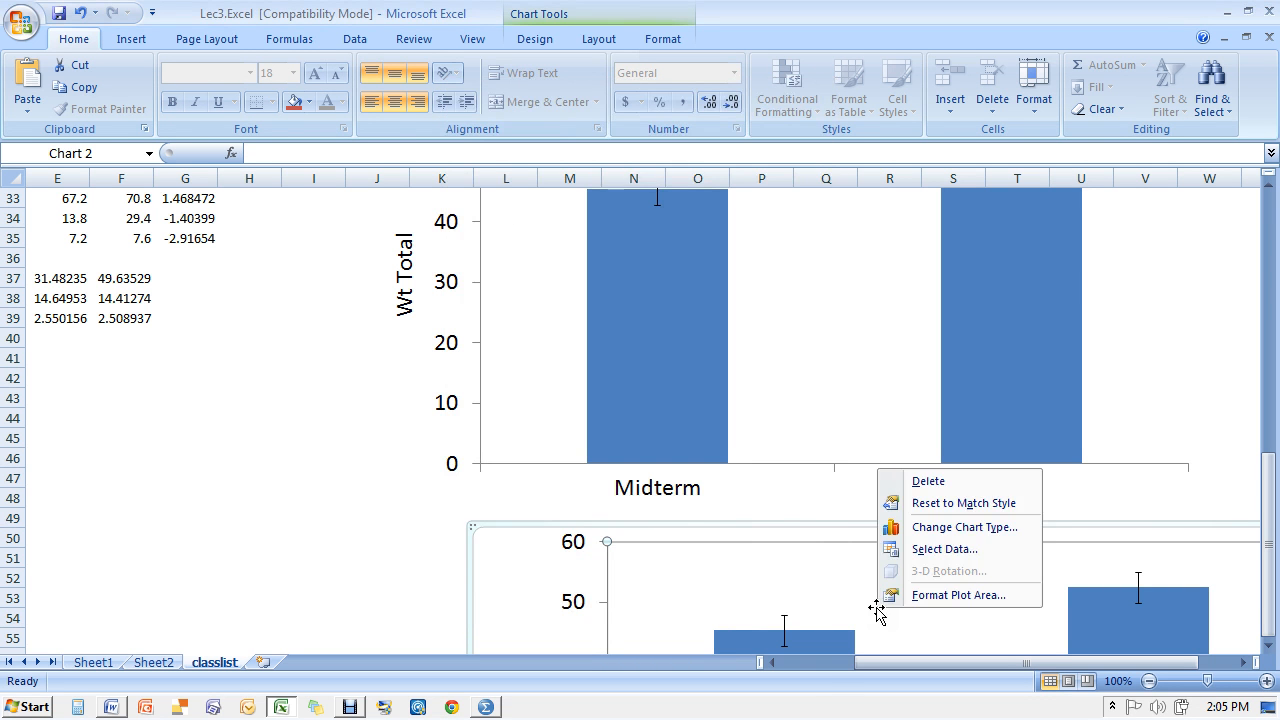
pyautogui.click(942, 550)
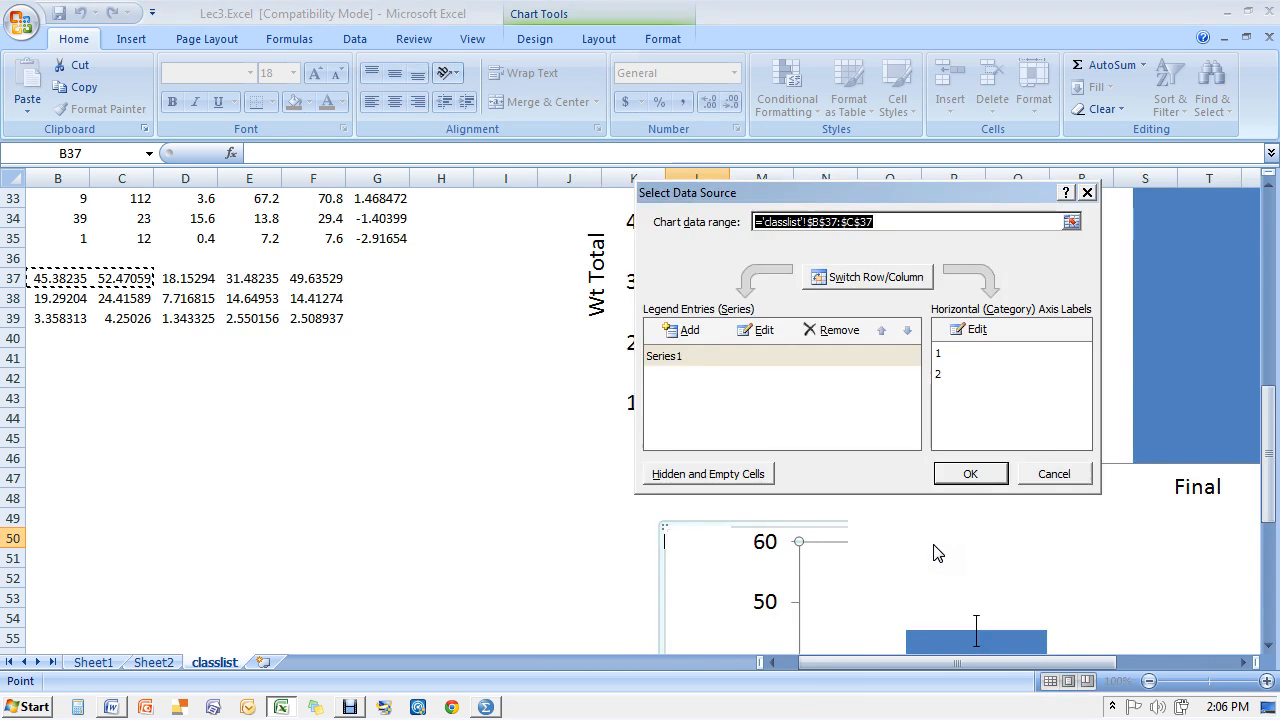
pyautogui.click(694, 355)
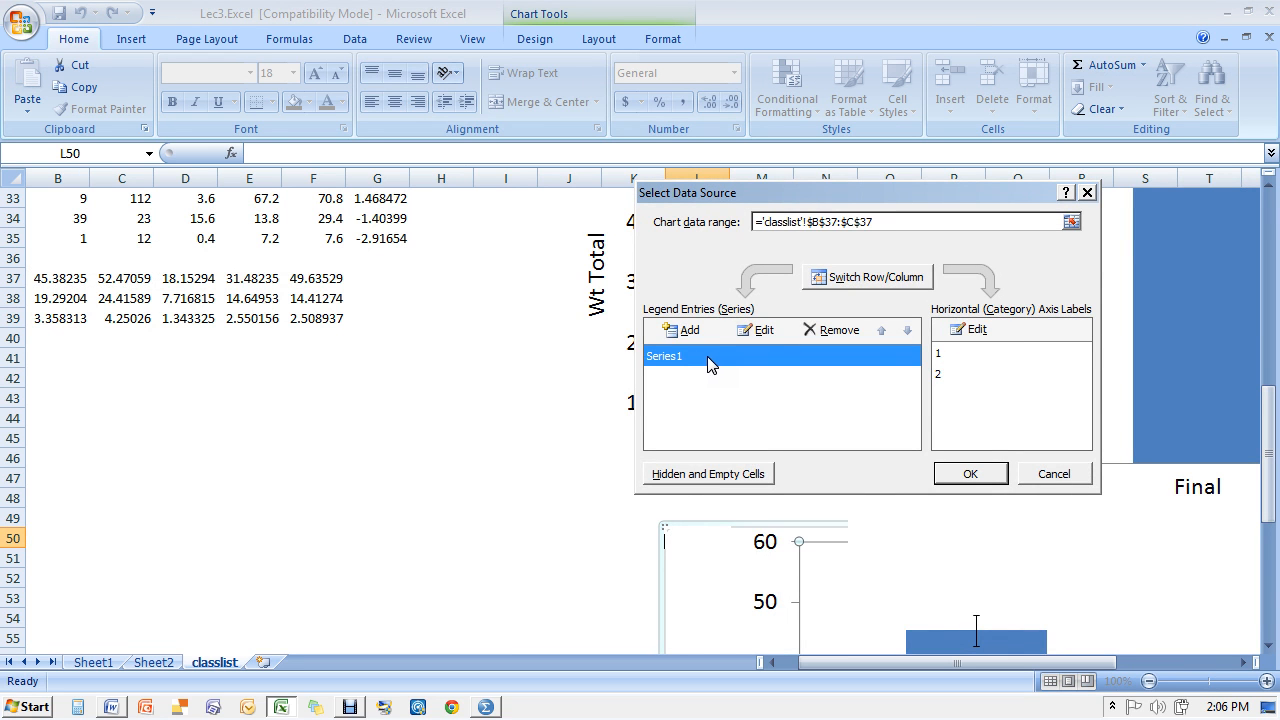
pyautogui.click(857, 336)
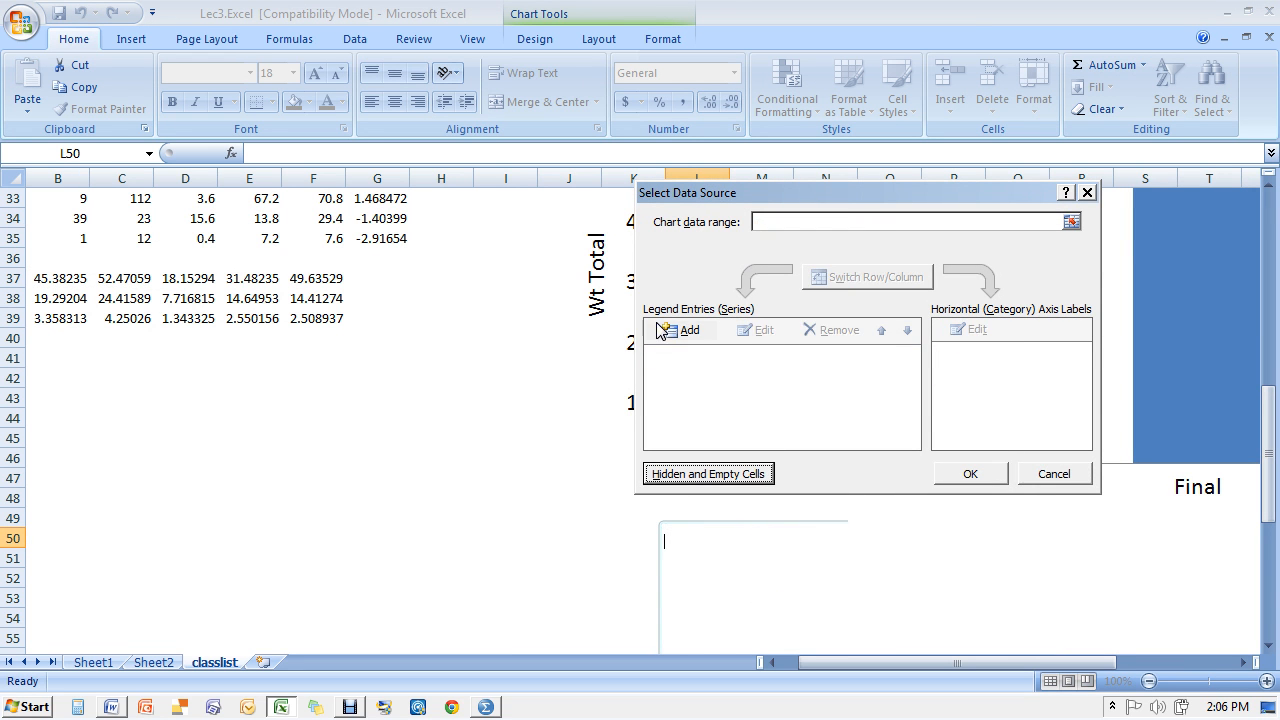
# Try to add a new series to the copied chart by picking cells C37:D37 as the series name
pyautogui.click(684, 338)
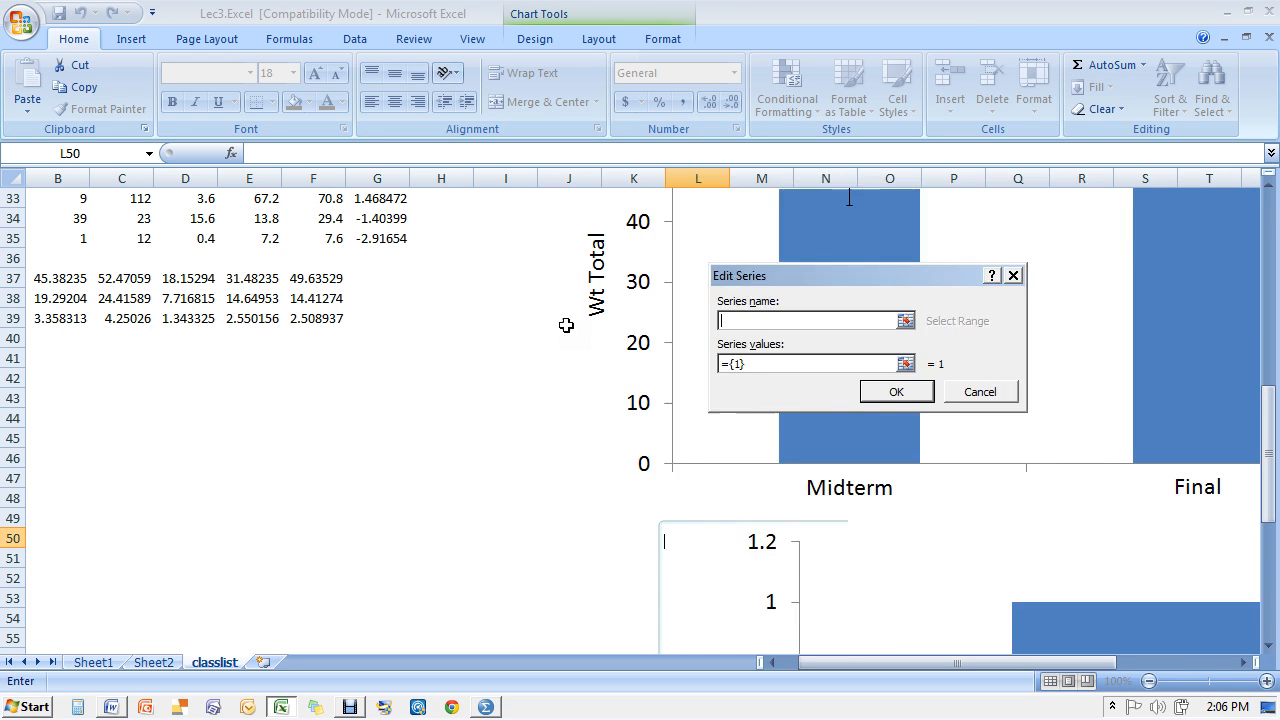
pyautogui.click(112, 277)
pyautogui.moveTo(130, 277); pyautogui.dragTo(170, 282)
pyautogui.press('Return')
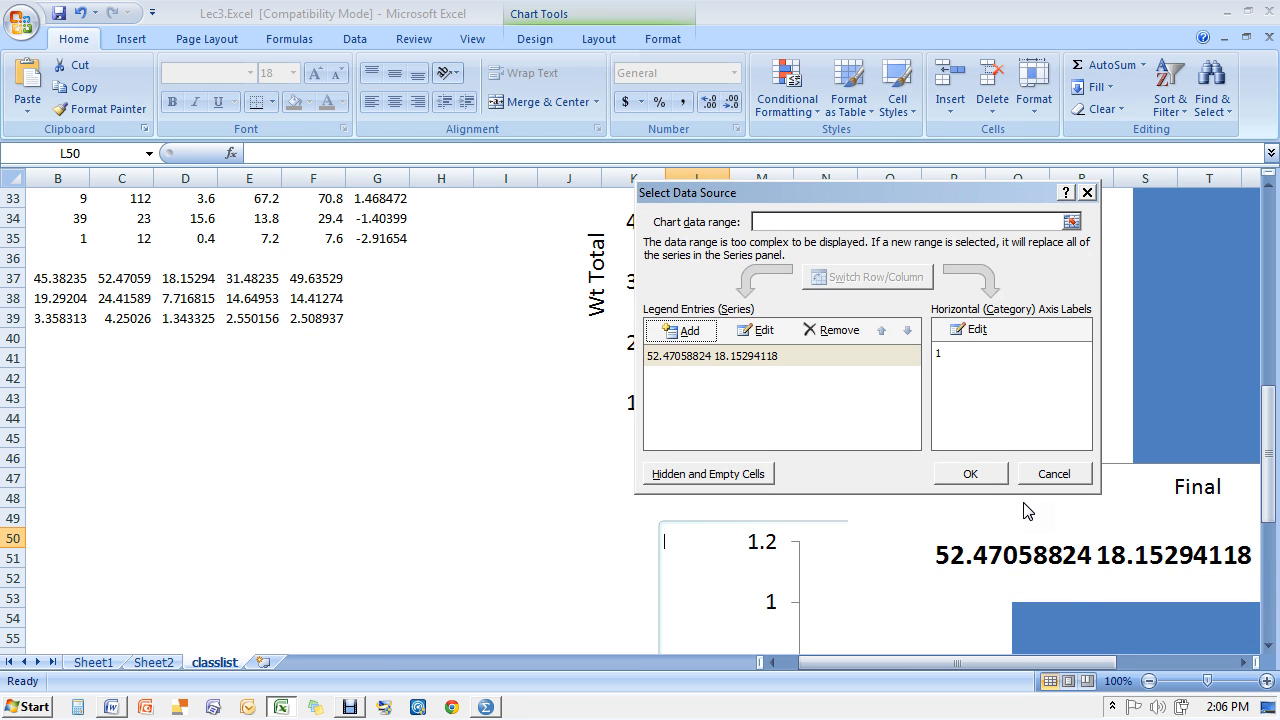
pyautogui.click(960, 480)
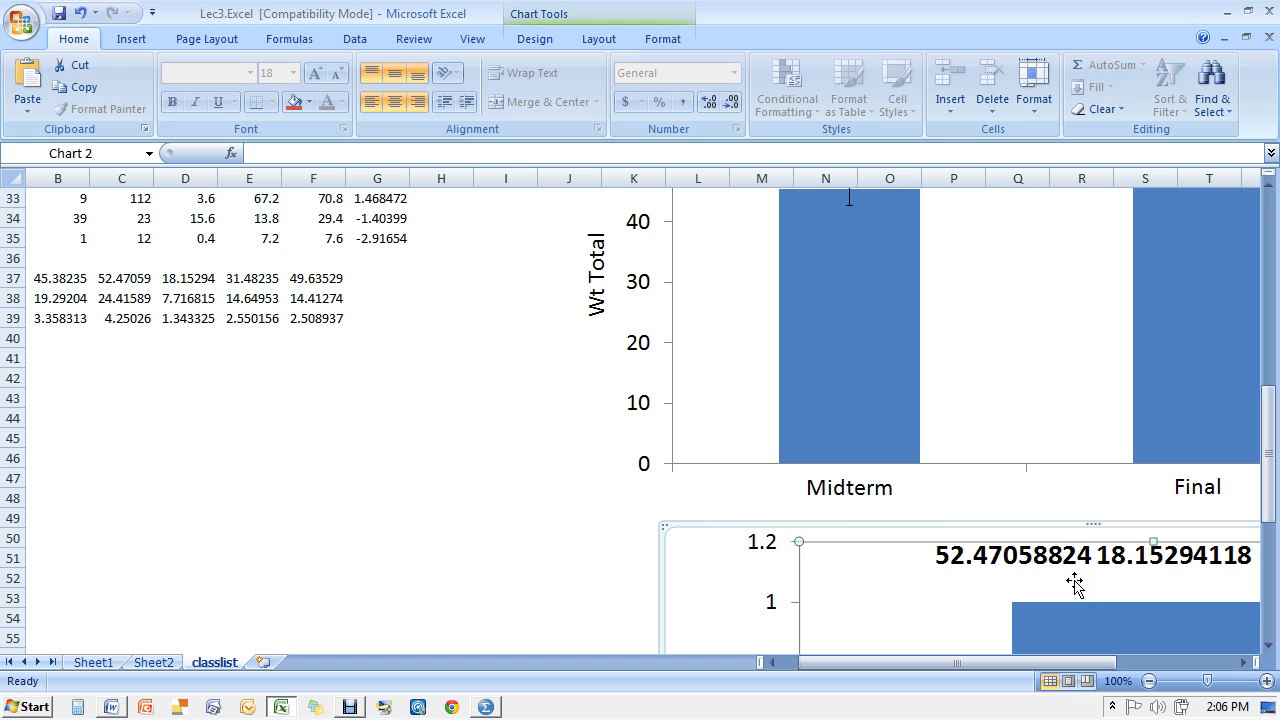
# Delete the copied chart's title and the whole copied chart at L50, leaving the original chart in place
pyautogui.click(1076, 562)
pyautogui.press('Delete')
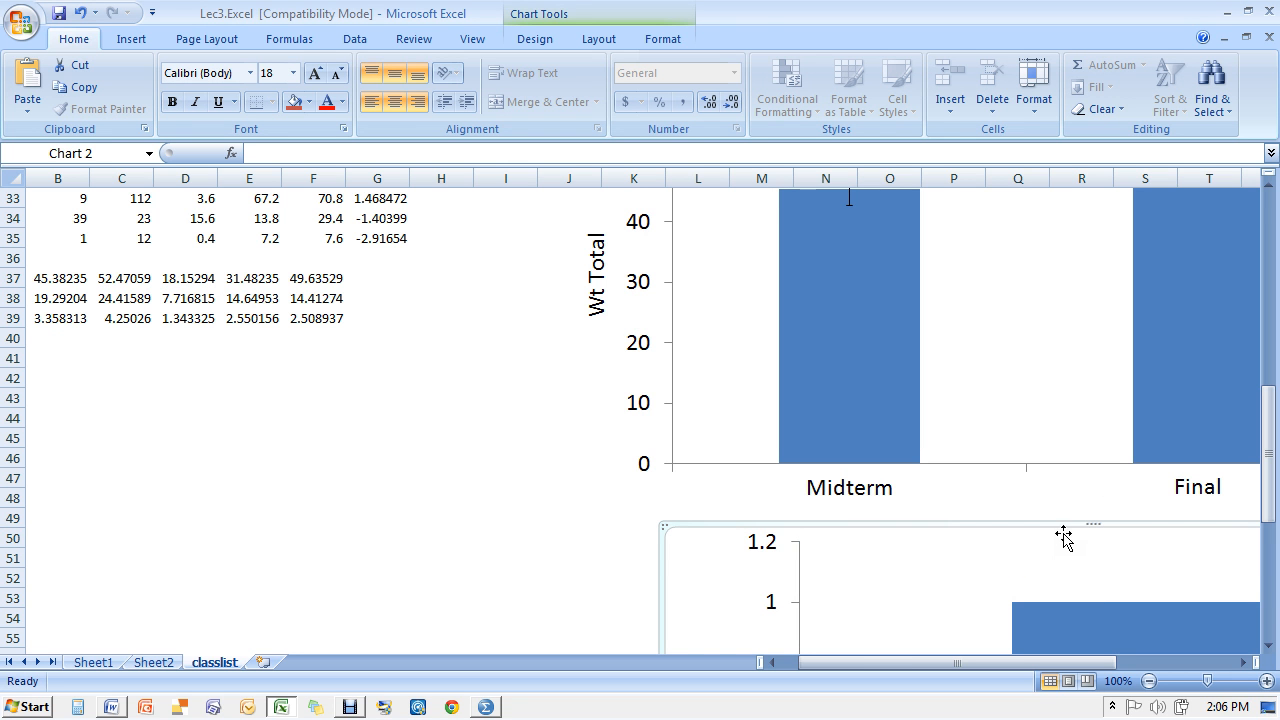
pyautogui.press('Delete')
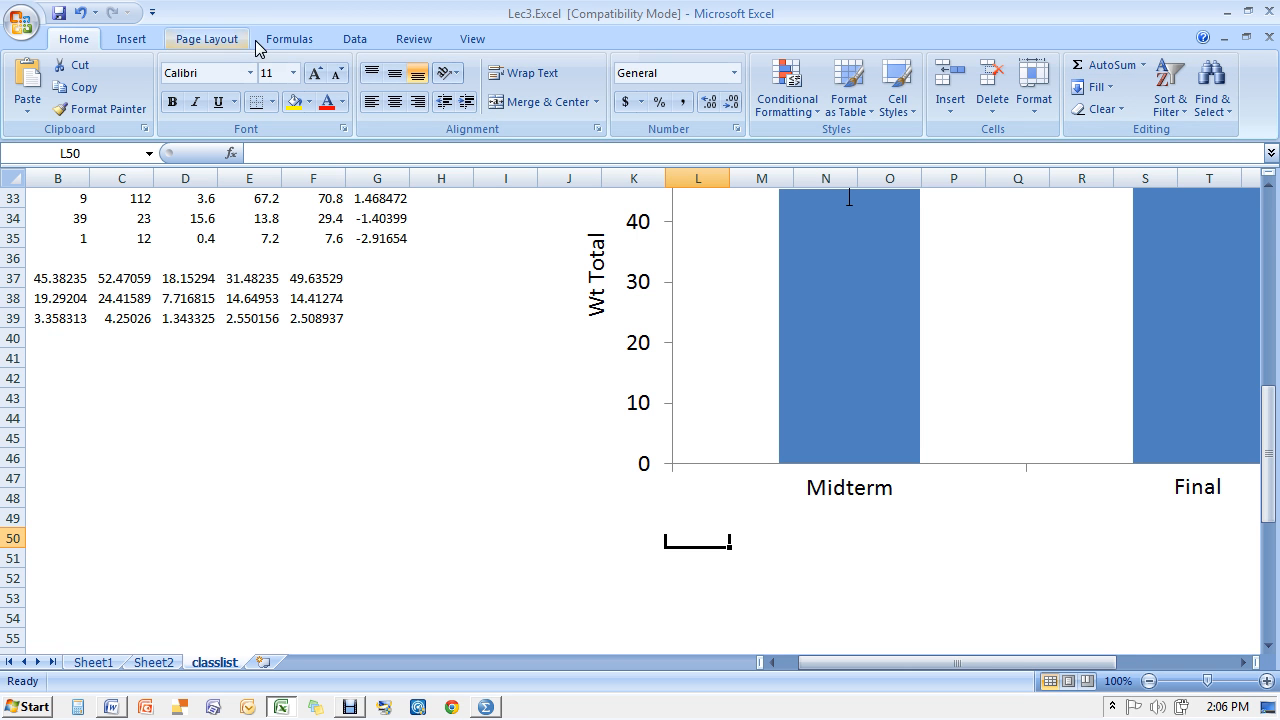
# Insert a markers-only scatter chart of the subject numbers and Exam1 marks in A2:B35 of the classlist sheet
pyautogui.click(87, 236)
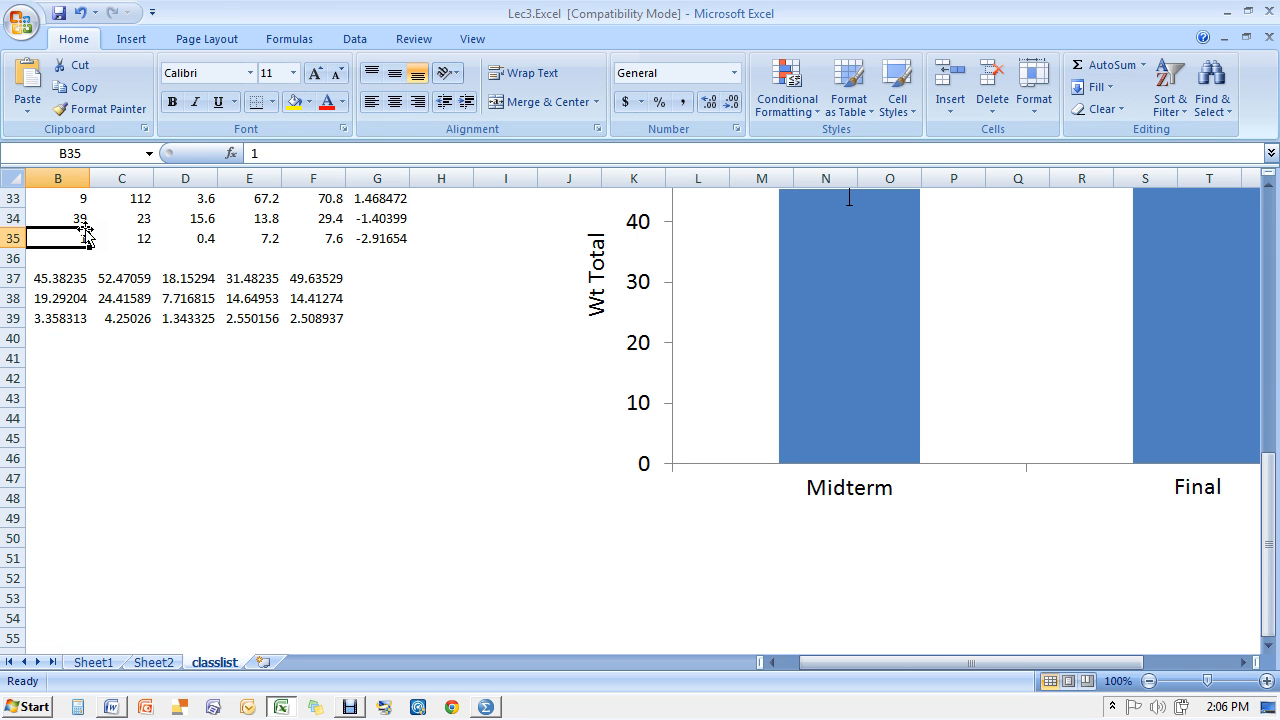
pyautogui.press('Up')
pyautogui.press('Up')
pyautogui.press('Up')
pyautogui.press('Up')
pyautogui.press('Up')
pyautogui.press('Up')
pyautogui.press('Up')
pyautogui.press('Up')
pyautogui.press('Up')
pyautogui.press('Up')
pyautogui.press('Up')
pyautogui.press('Up')
pyautogui.press('Up')
pyautogui.press('Up')
pyautogui.press('Up')
pyautogui.press('Up')
pyautogui.press('Up')
pyautogui.press('Up')
pyautogui.press('Up')
pyautogui.press('Up')
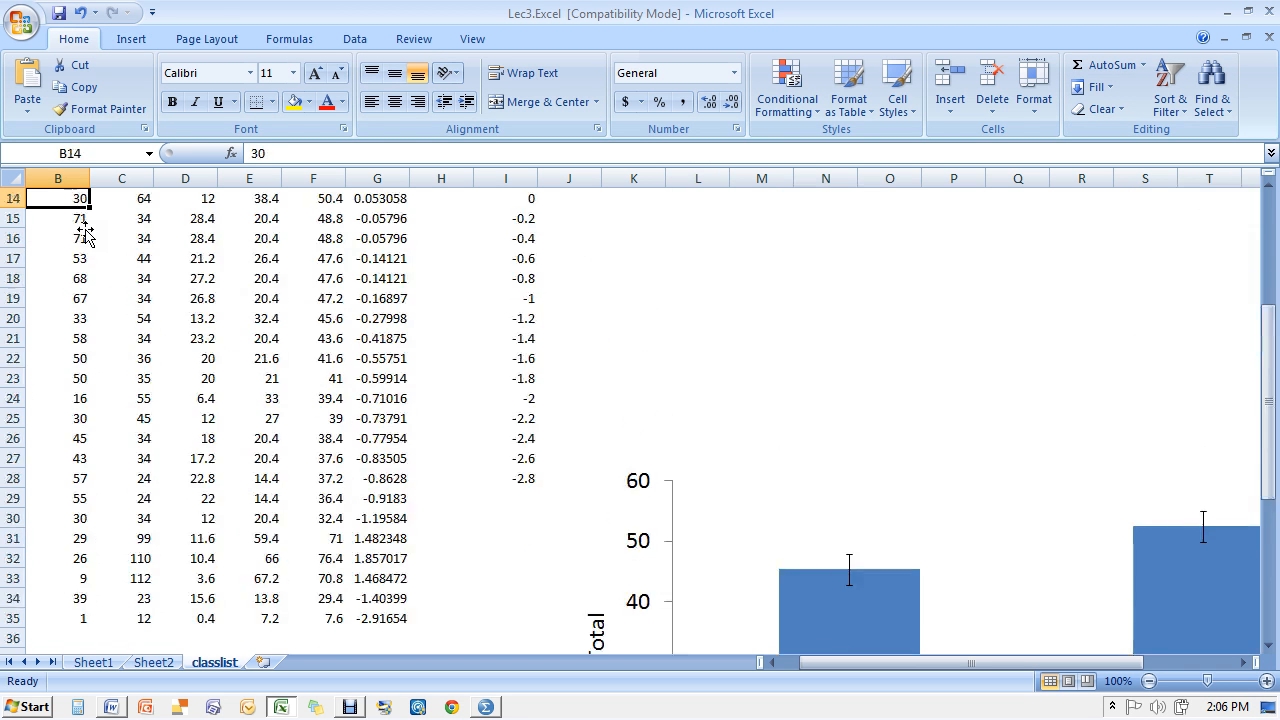
pyautogui.press('Up')
pyautogui.press('Up')
pyautogui.press('Up')
pyautogui.press('Up')
pyautogui.press('Up')
pyautogui.press('Up')
pyautogui.press('Up')
pyautogui.press('Up')
pyautogui.press('Up')
pyautogui.press('Up')
pyautogui.press('Up')
pyautogui.press('Up')
pyautogui.press('Up')
pyautogui.press('Left')
pyautogui.press('Down')
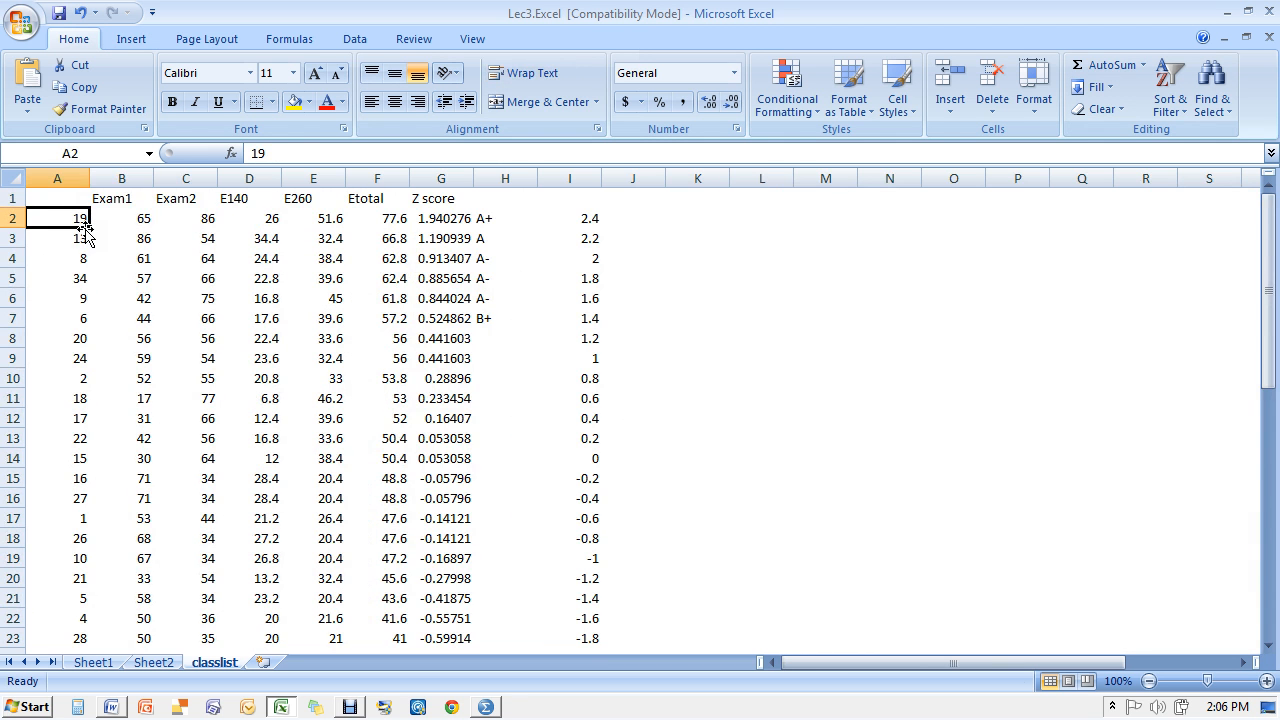
pyautogui.hotkey('shift', 'Right')
pyautogui.hotkey('shift', 'Down')
pyautogui.hotkey('shift', 'Down')
pyautogui.hotkey('shift', 'Down')
pyautogui.hotkey('shift', 'Down')
pyautogui.hotkey('shift', 'Down')
pyautogui.hotkey('shift', 'Down')
pyautogui.hotkey('shift', 'Down')
pyautogui.hotkey('shift', 'Down')
pyautogui.hotkey('shift', 'Down')
pyautogui.hotkey('shift', 'Down')
pyautogui.hotkey('shift', 'Down')
pyautogui.hotkey('shift', 'Down')
pyautogui.hotkey('shift', 'Down')
pyautogui.hotkey('shift', 'Down')
pyautogui.hotkey('shift', 'Down')
pyautogui.hotkey('shift', 'Down')
pyautogui.hotkey('shift', 'Down')
pyautogui.hotkey('shift', 'Down')
pyautogui.hotkey('shift', 'Down')
pyautogui.hotkey('shift', 'Down')
pyautogui.hotkey('shift', 'Down')
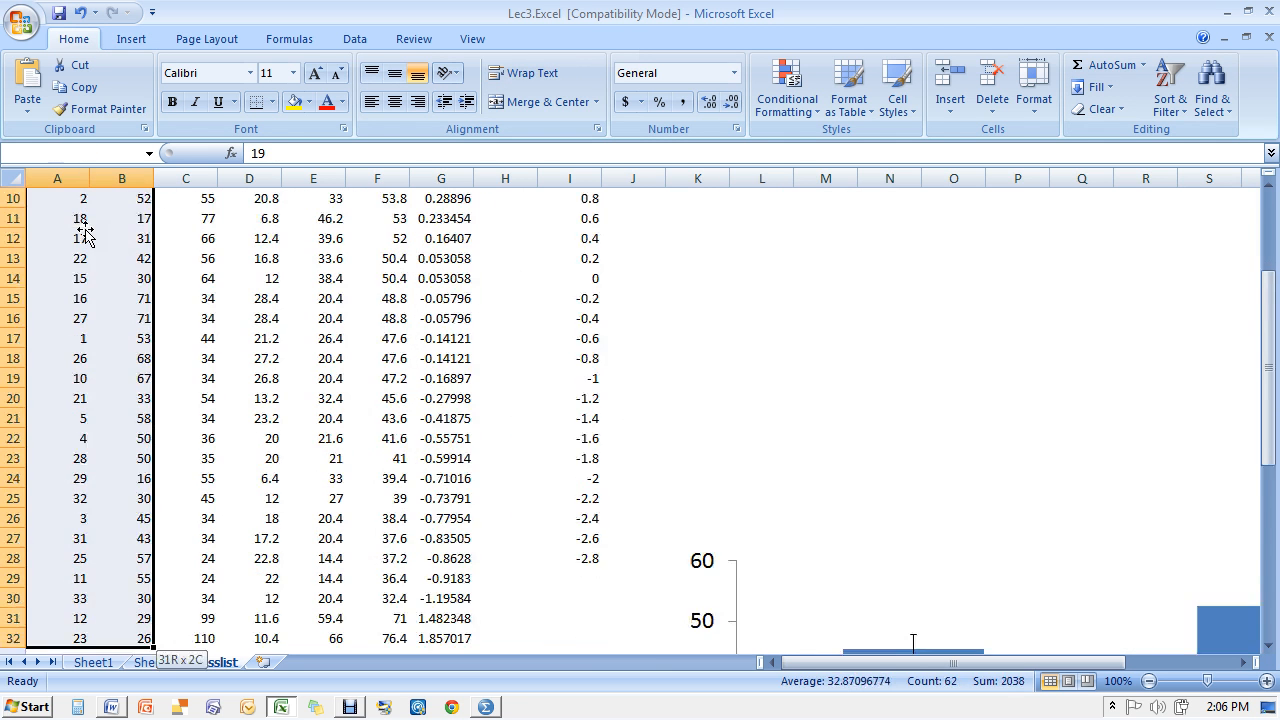
pyautogui.hotkey('shift', 'Up')
pyautogui.hotkey('shift', 'Up')
pyautogui.hotkey('shift', 'Up')
pyautogui.hotkey('shift', 'Up')
pyautogui.hotkey('shift', 'Up')
pyautogui.hotkey('shift', 'Up')
pyautogui.hotkey('shift', 'Up')
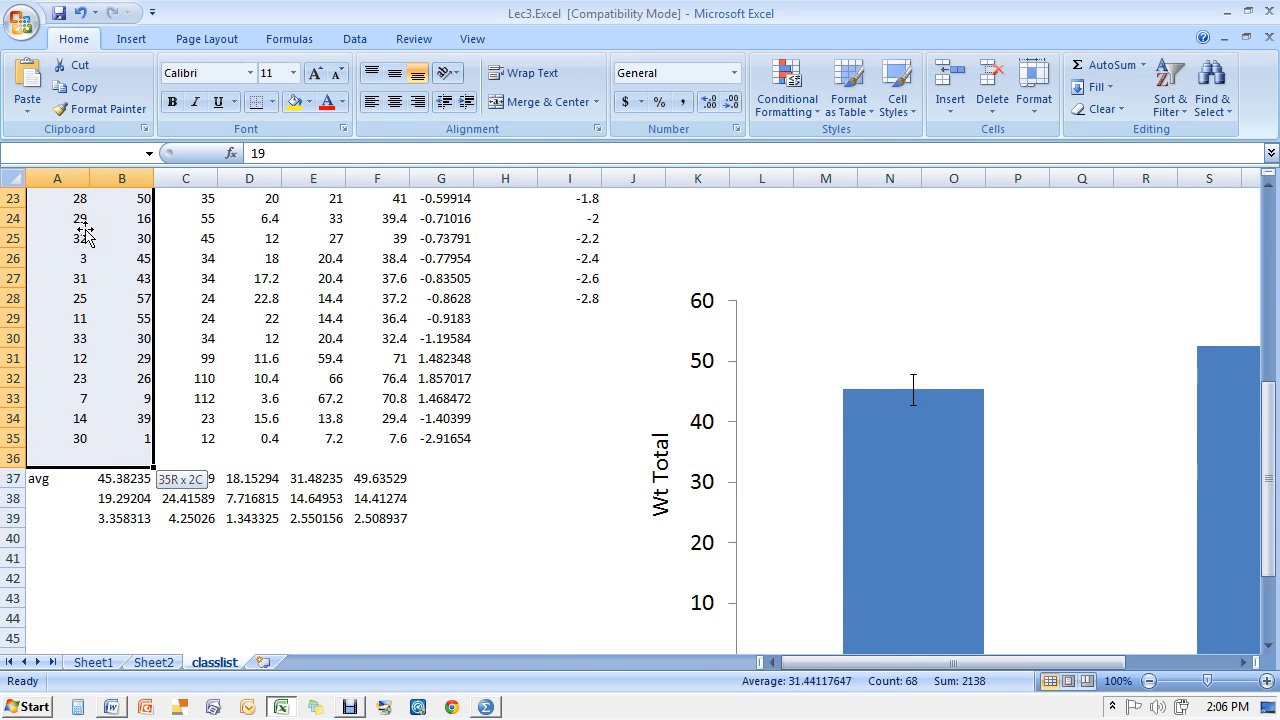
pyautogui.click(131, 39)
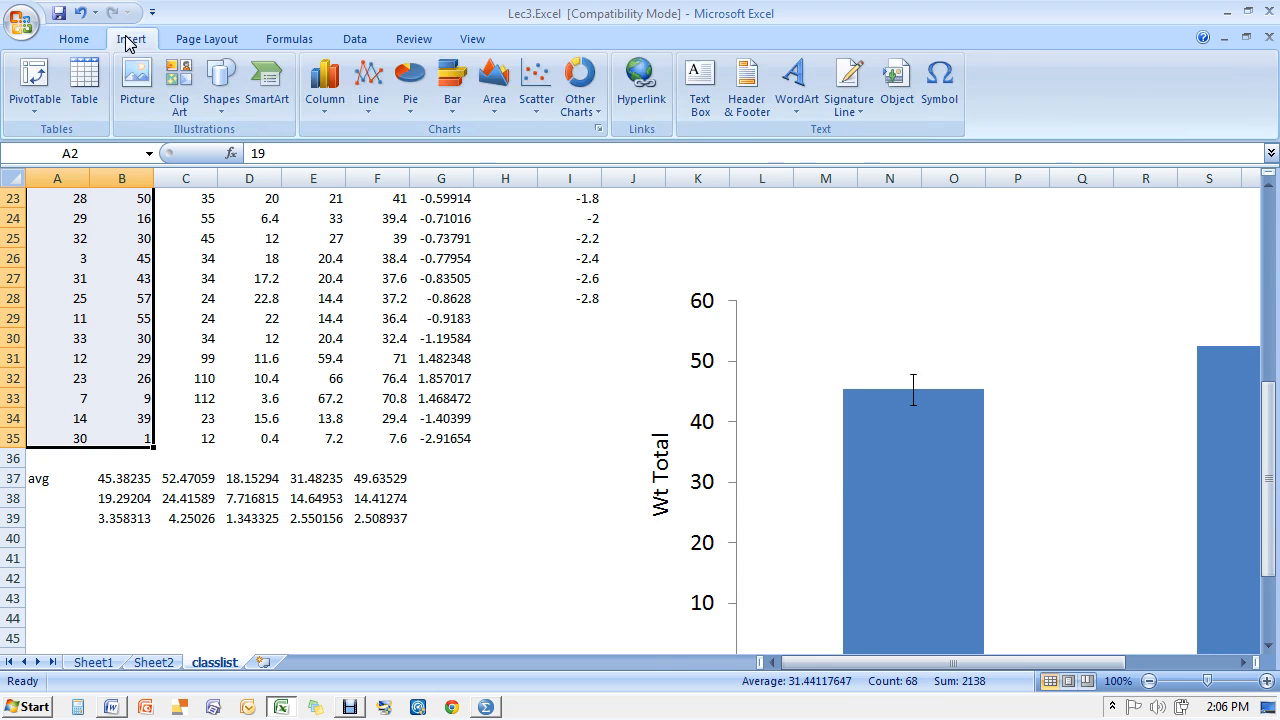
pyautogui.click(536, 85)
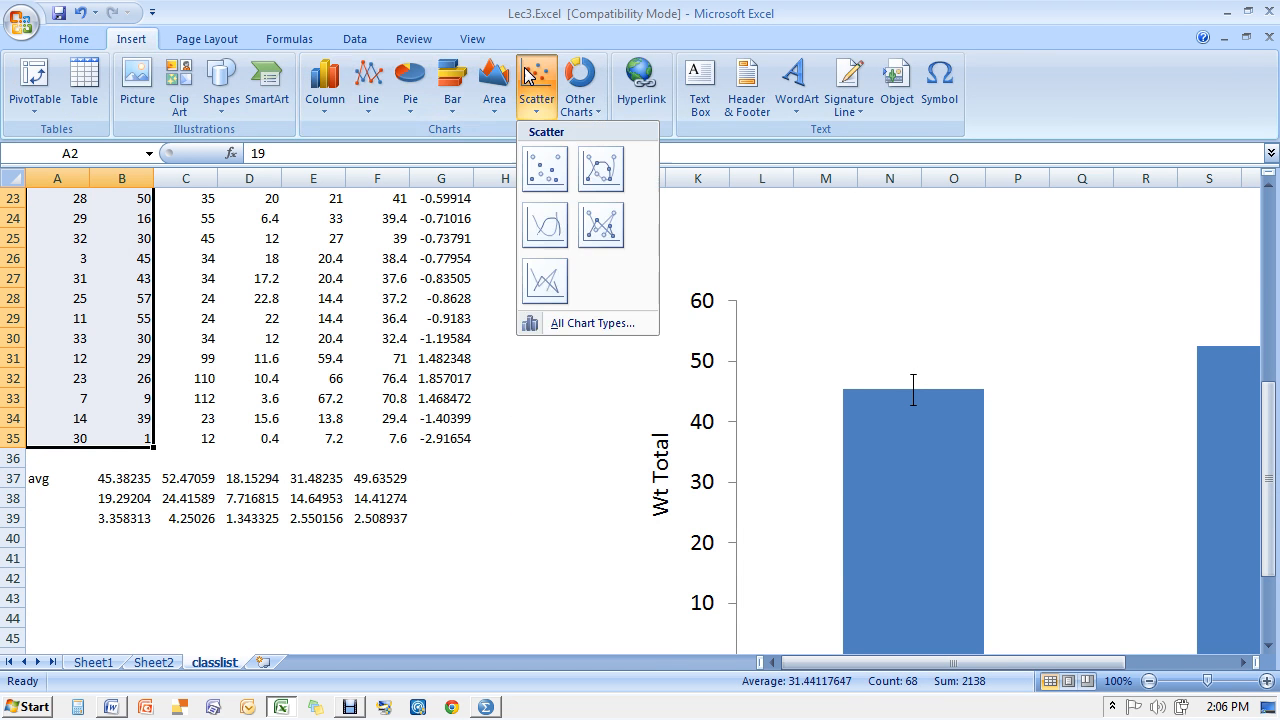
pyautogui.click(546, 165)
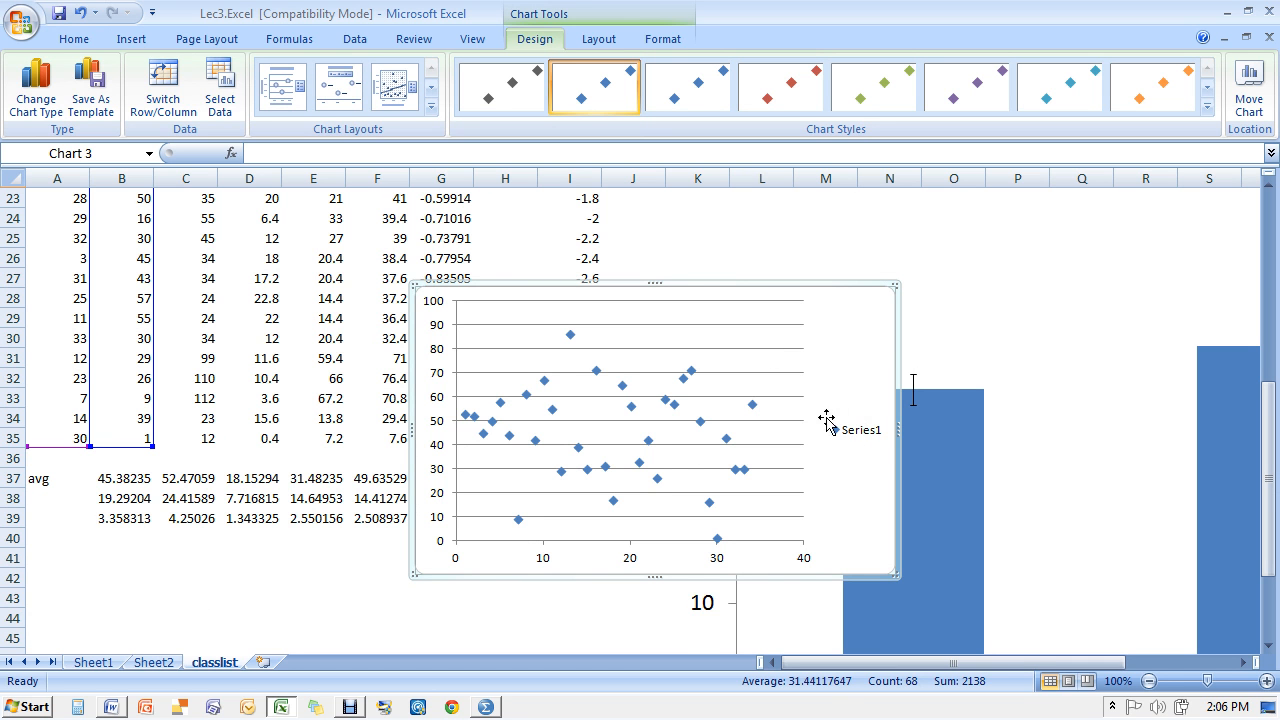
# Add a linear trendline to the scatter chart's data series
pyautogui.click(677, 42)
pyautogui.click(610, 40)
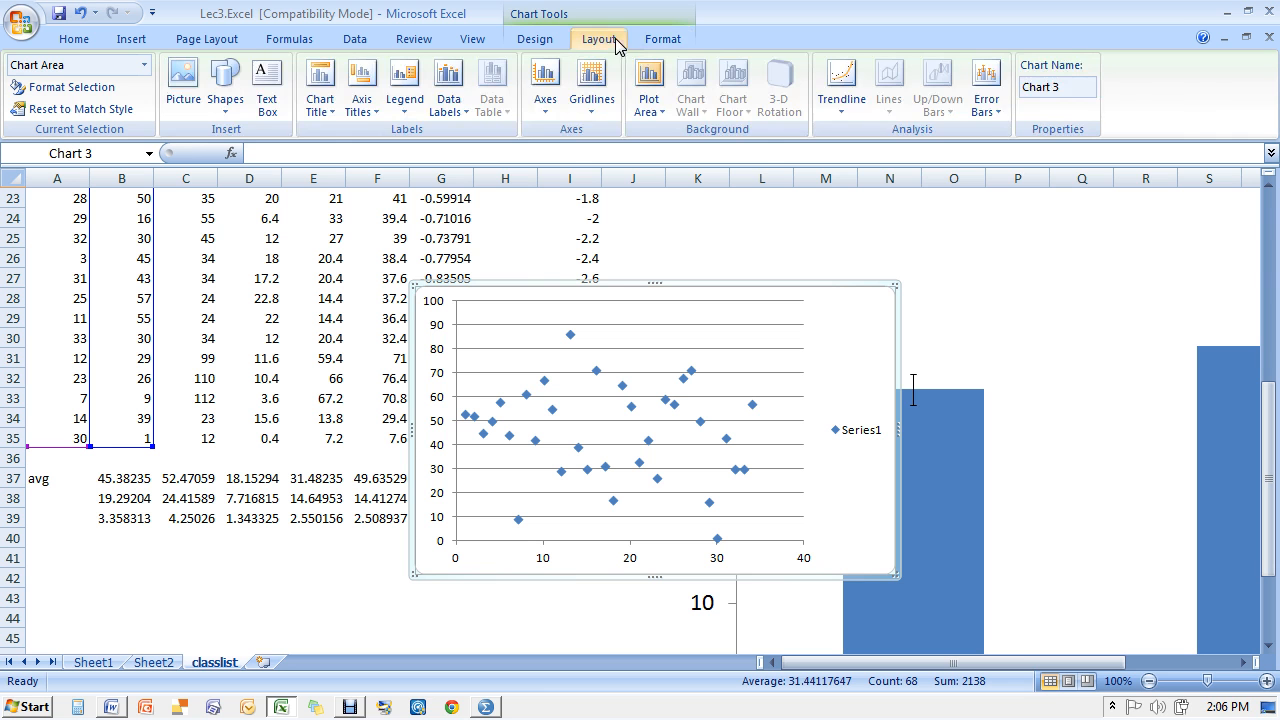
pyautogui.click(843, 90)
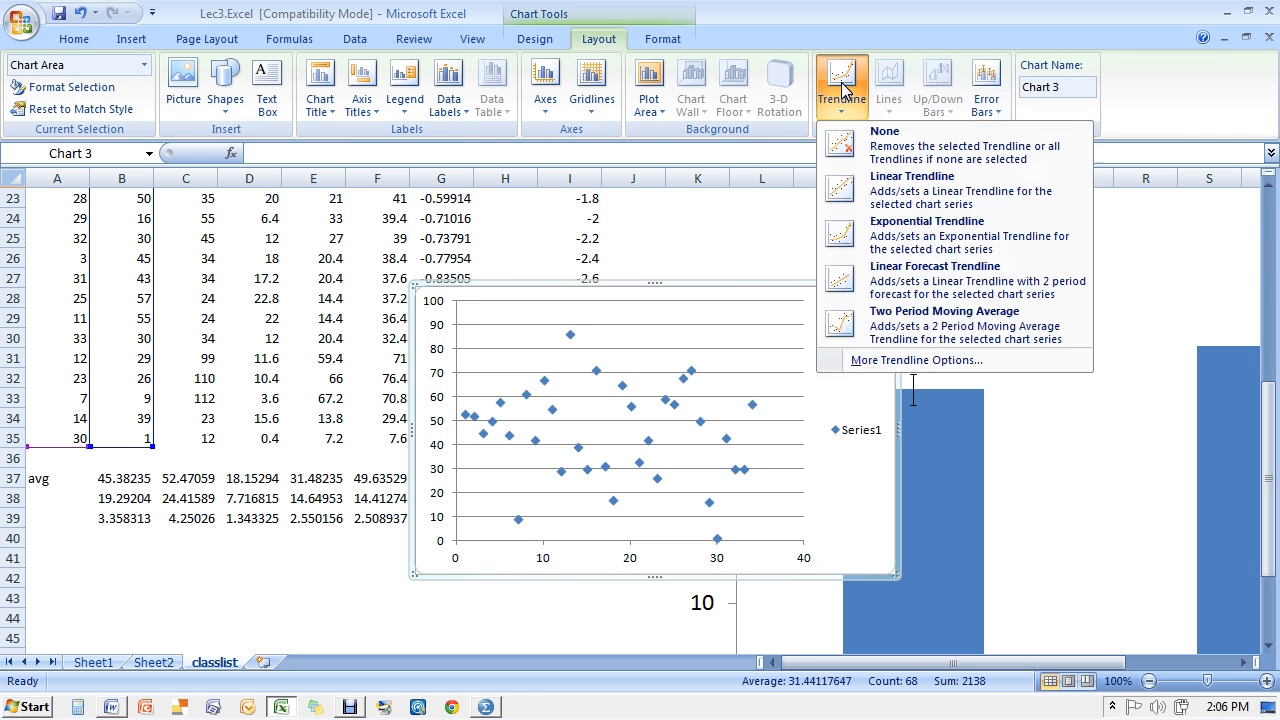
pyautogui.click(858, 196)
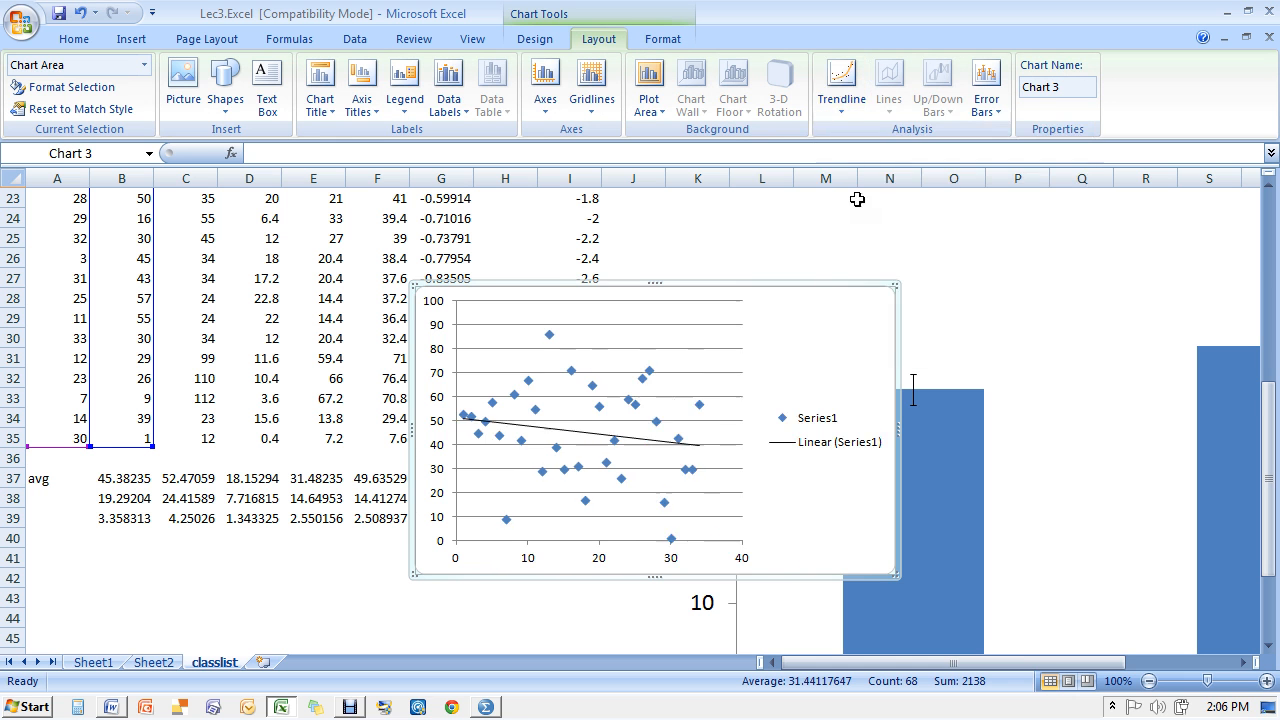
# Remove the legend and the horizontal gridlines from the scatter chart
pyautogui.click(840, 442)
pyautogui.press('Delete')
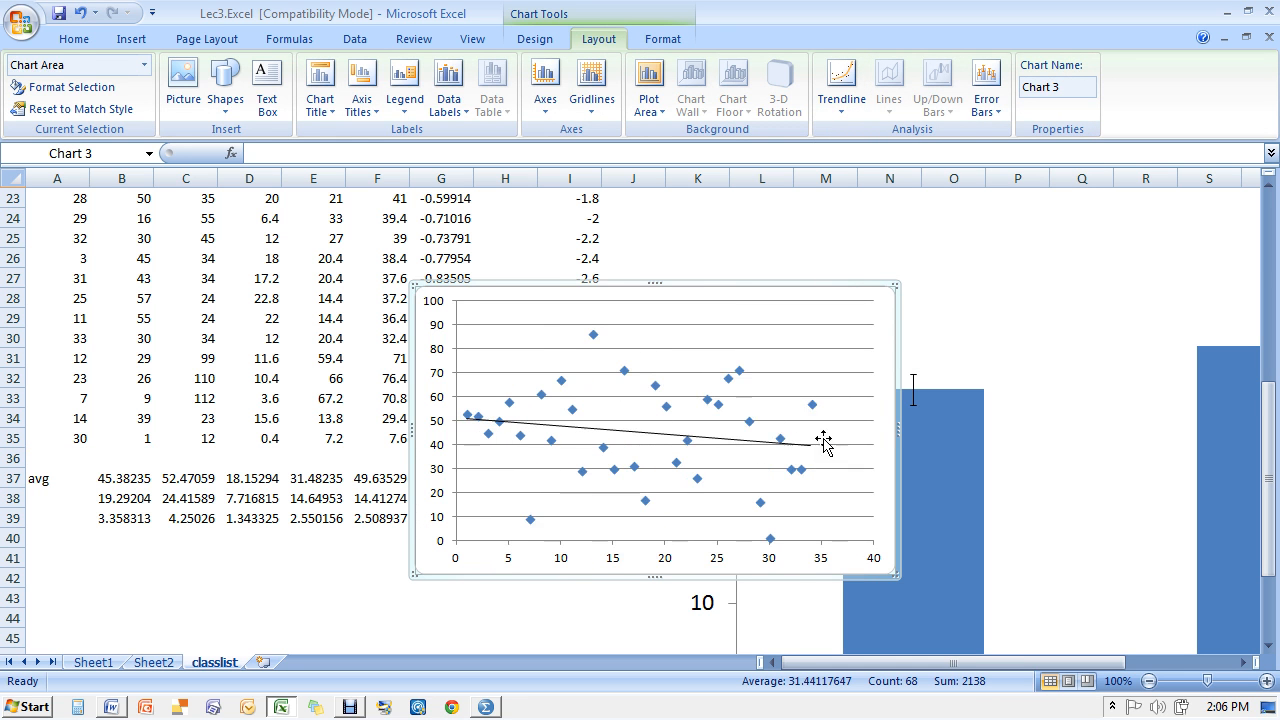
pyautogui.click(840, 445)
pyautogui.press('F12')
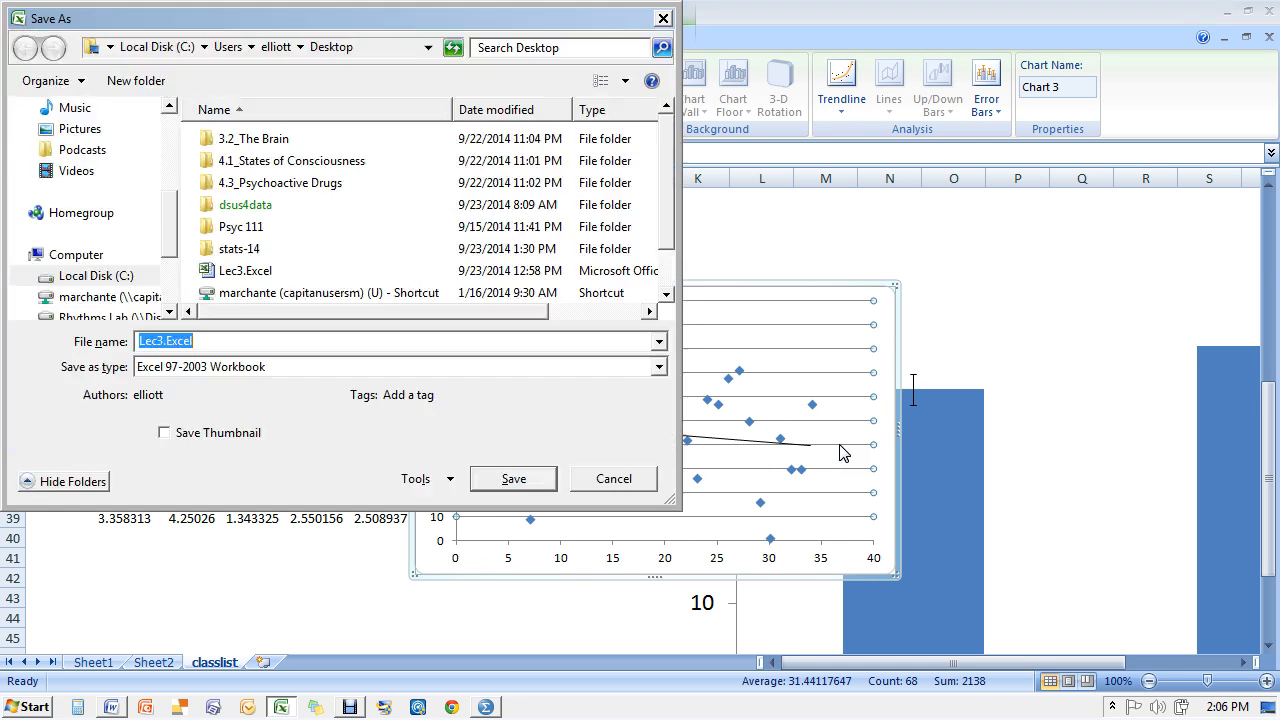
pyautogui.press('BackSpace')
pyautogui.press('Escape')
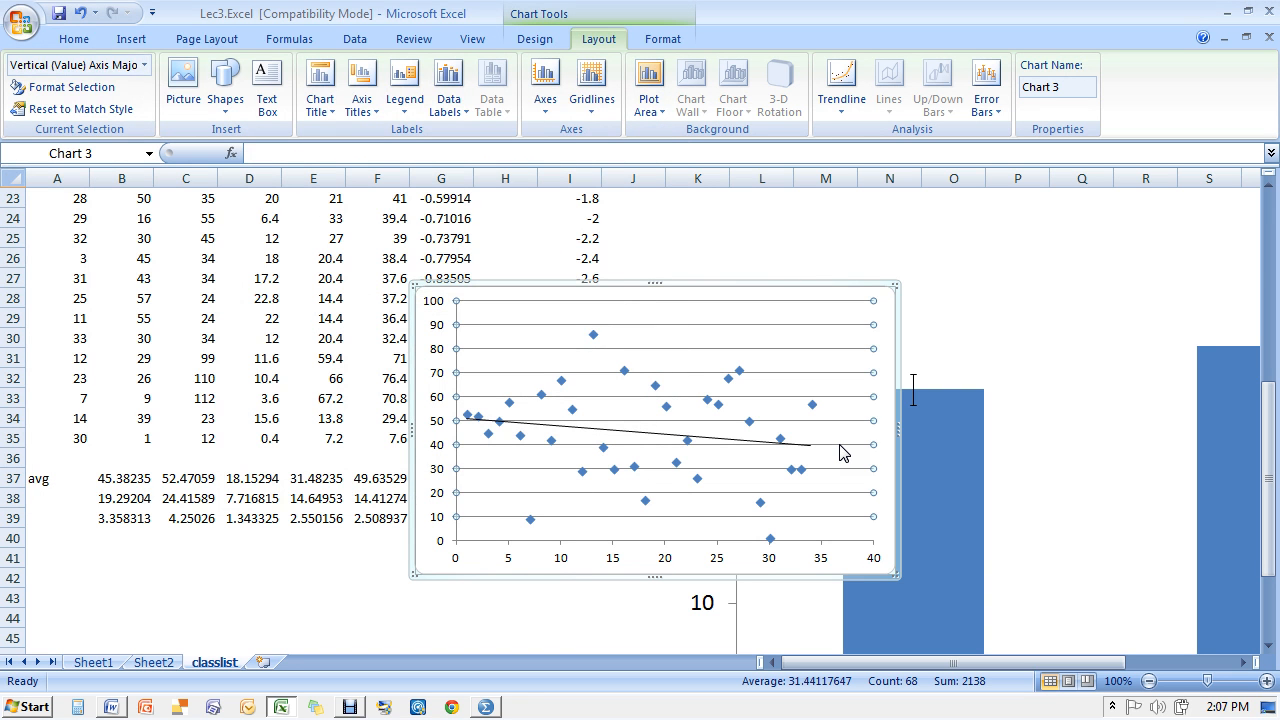
pyautogui.press('Delete')
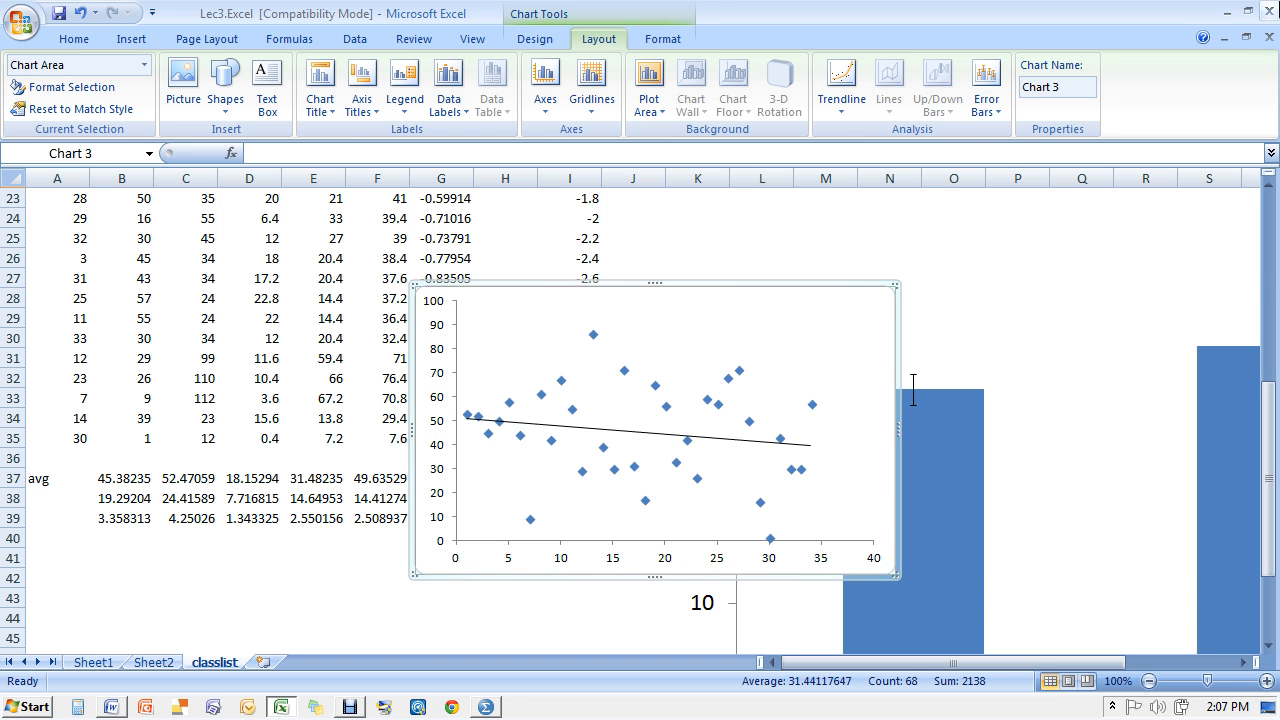
# Switch to the Exam Anxiety.sav data set in SPSS and show its variable definitions
pyautogui.click(1227, 14)
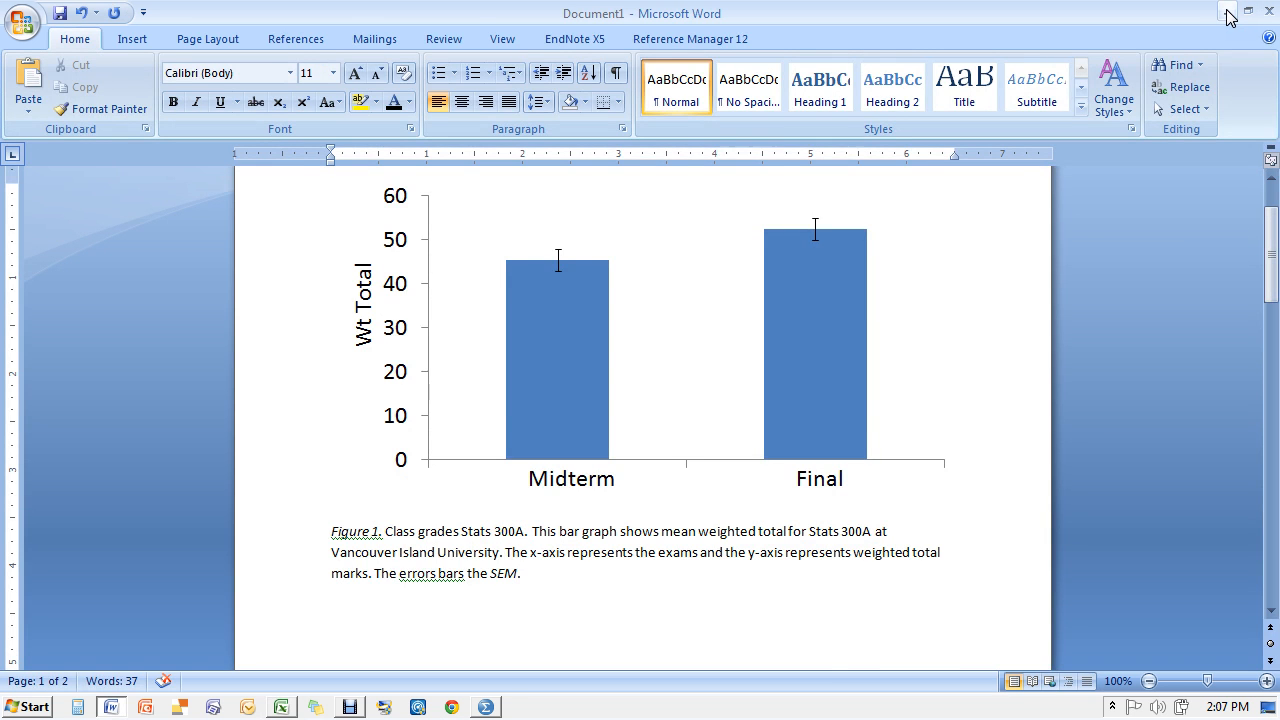
pyautogui.click(1227, 14)
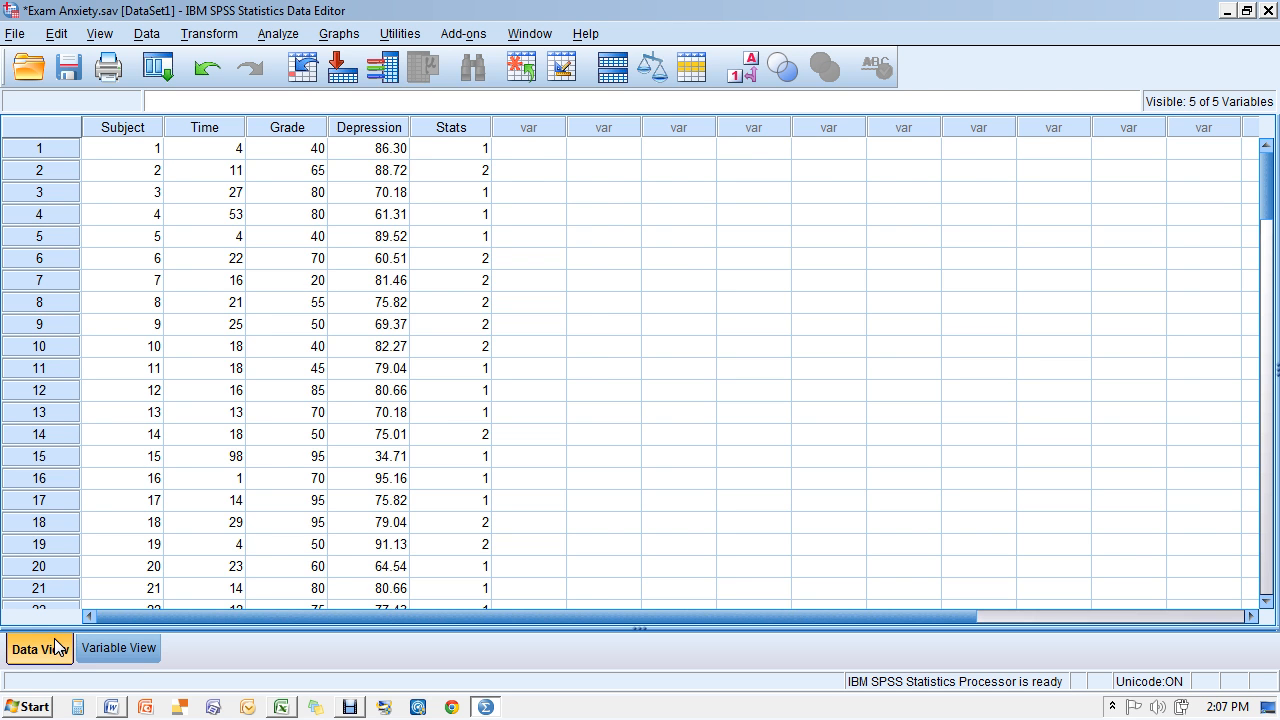
pyautogui.click(134, 652)
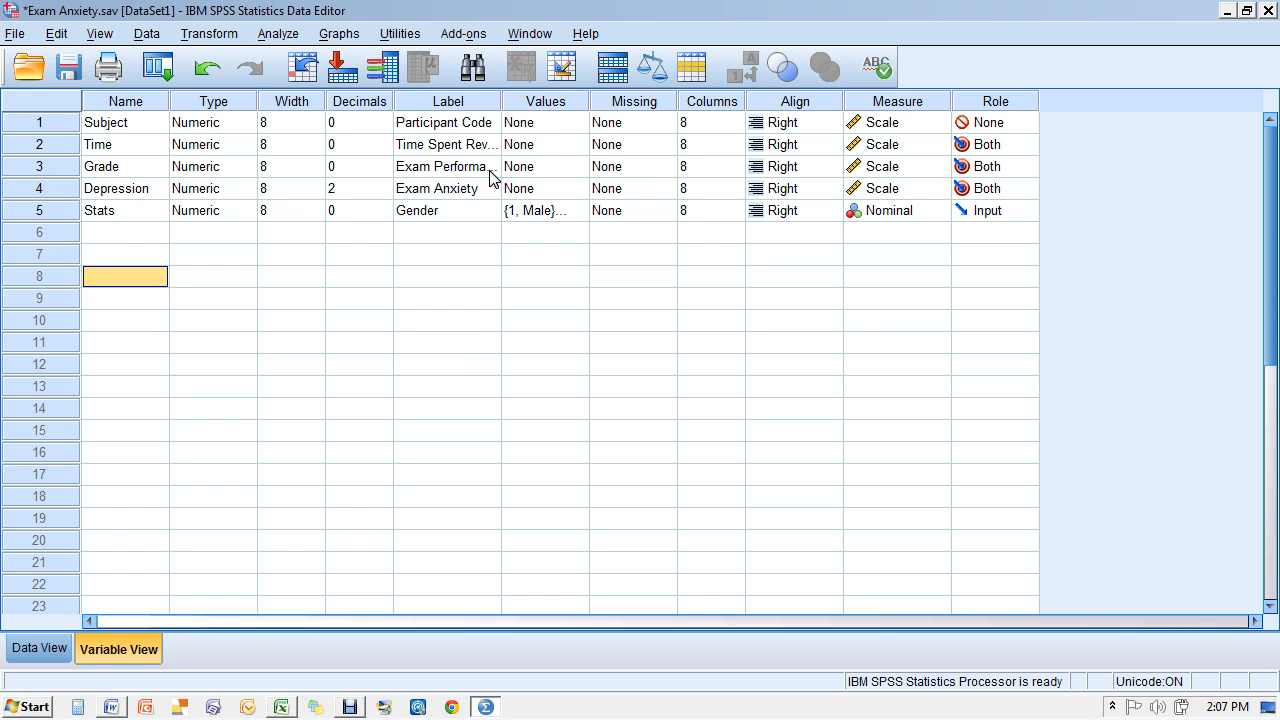
# Examine the variable names and labels in the Exam Anxiety data set, reading the Time variable's label in full
pyautogui.click(456, 127)
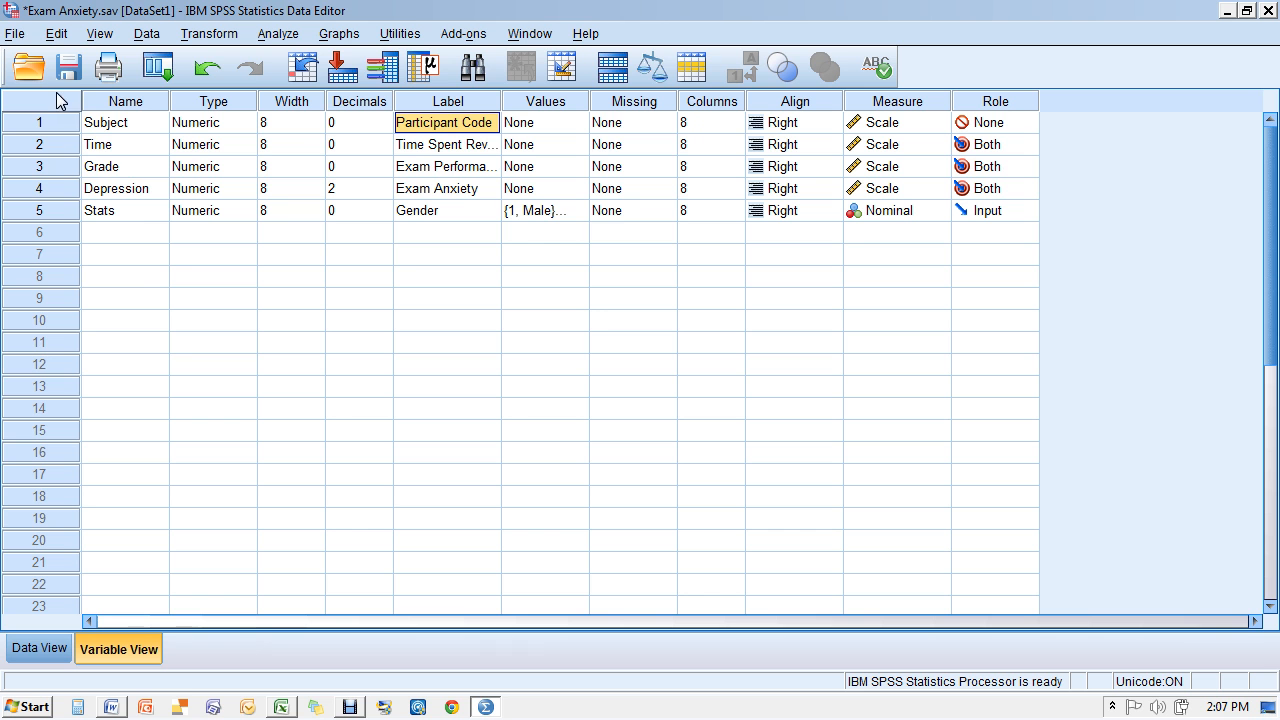
pyautogui.click(143, 170)
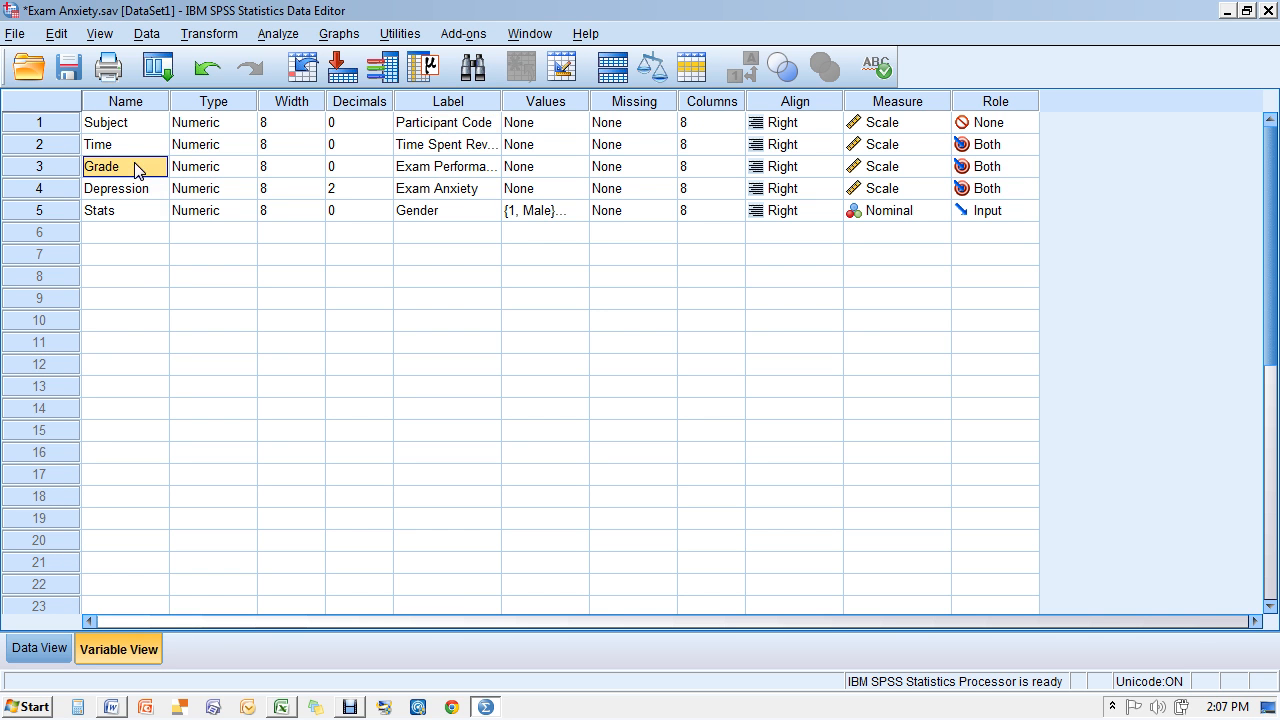
pyautogui.click(131, 146)
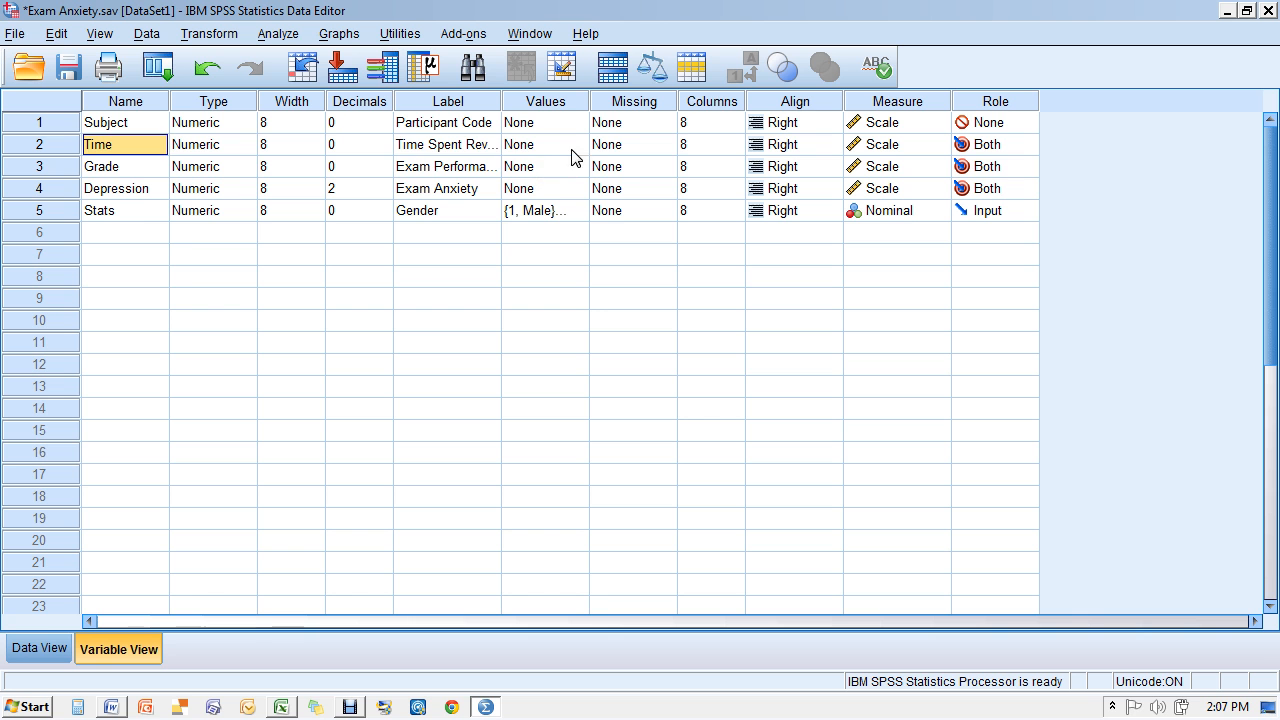
pyautogui.click(478, 150)
pyautogui.doubleClick(480, 148)
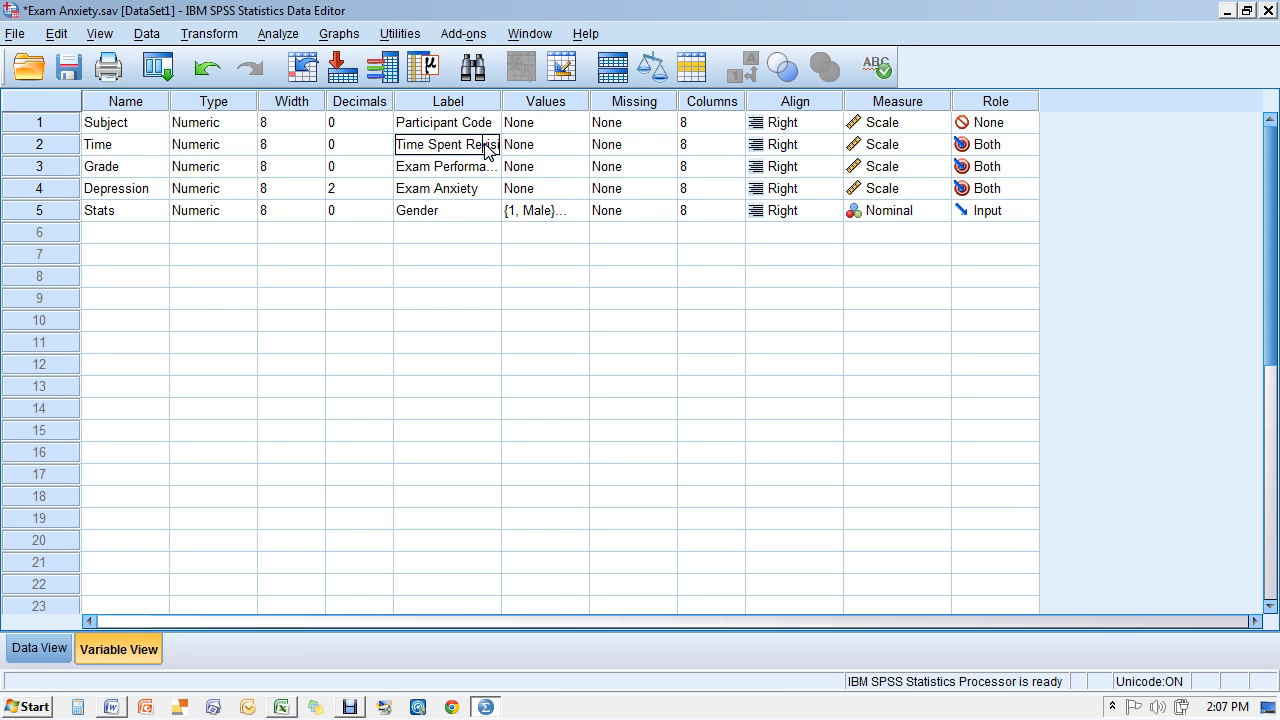
pyautogui.doubleClick(446, 144)
pyautogui.click(465, 146)
pyautogui.press('Right')
pyautogui.press('Right')
pyautogui.press('Right')
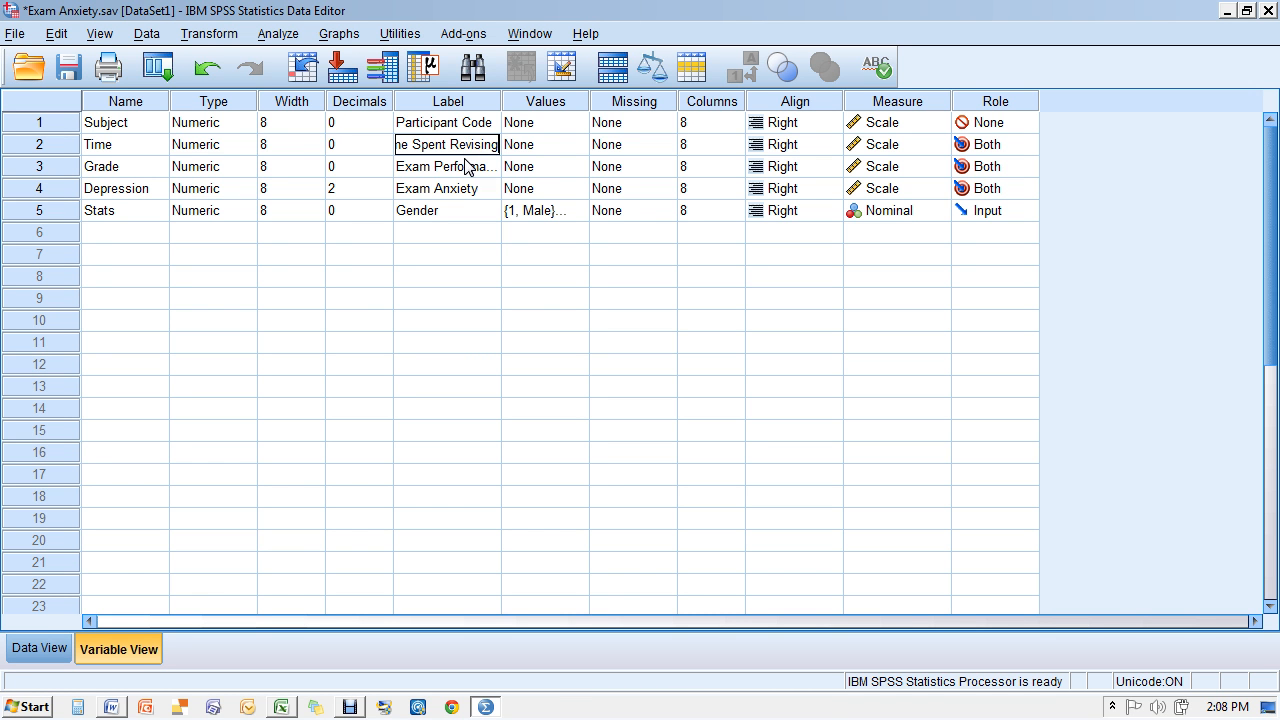
pyautogui.click(468, 171)
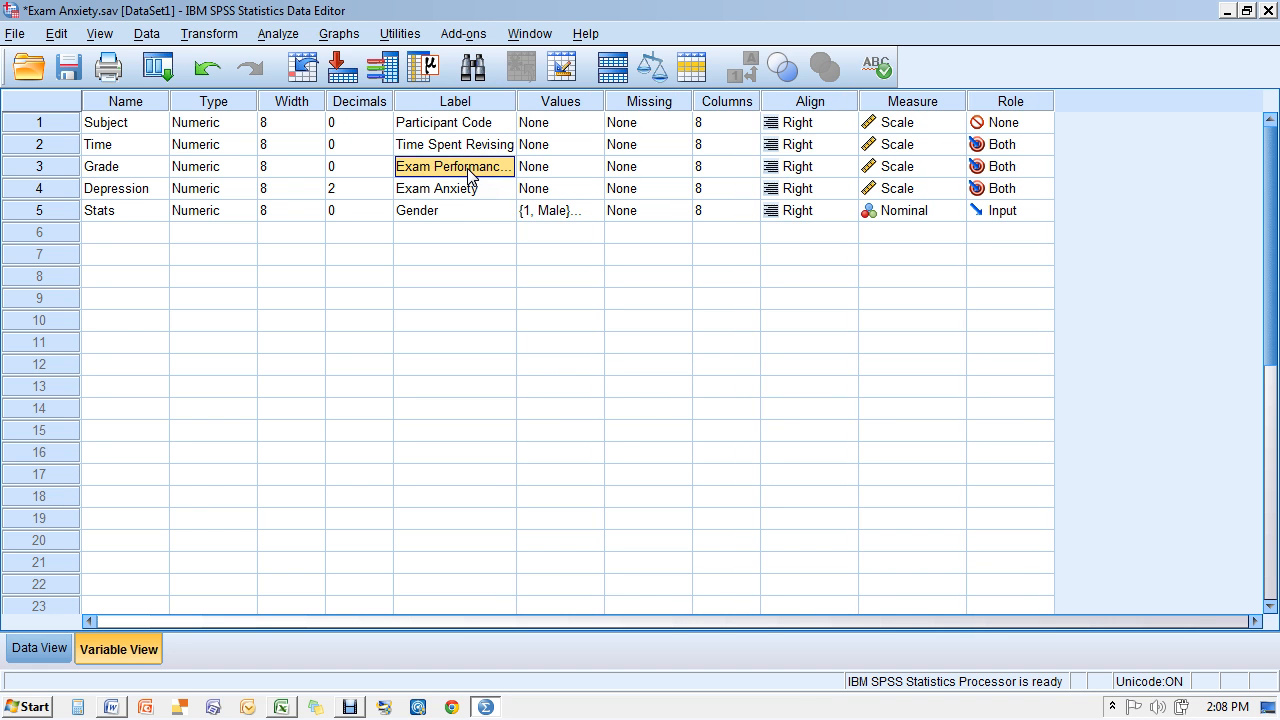
# Relabel the Depression variable as "Depression" and the Stats variable as "In Stats or not"
pyautogui.click(470, 190)
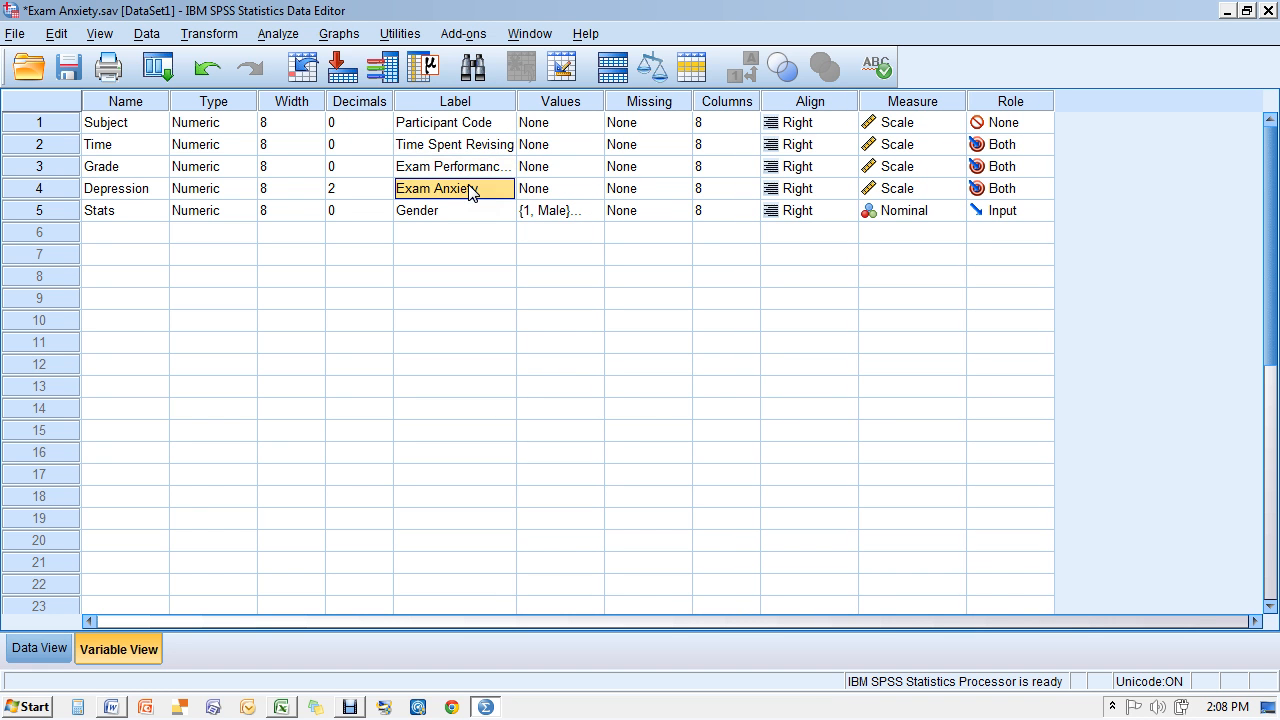
pyautogui.write('Depression')
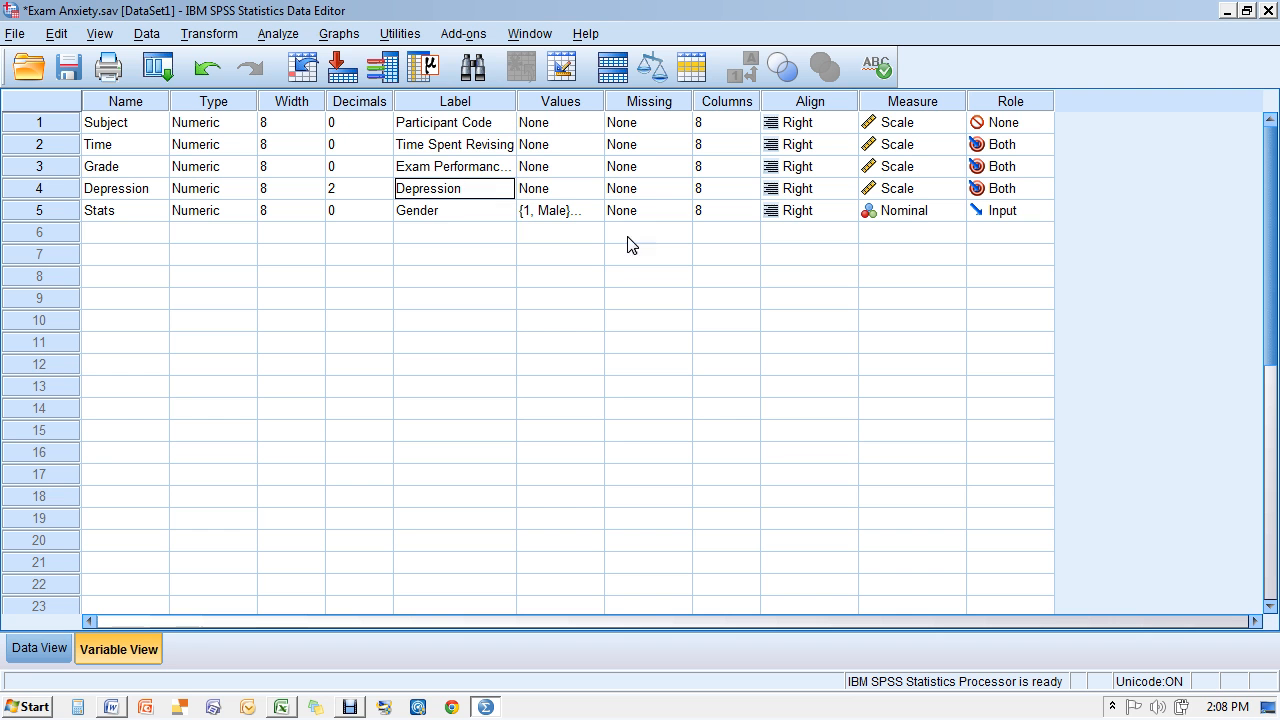
pyautogui.click(458, 211)
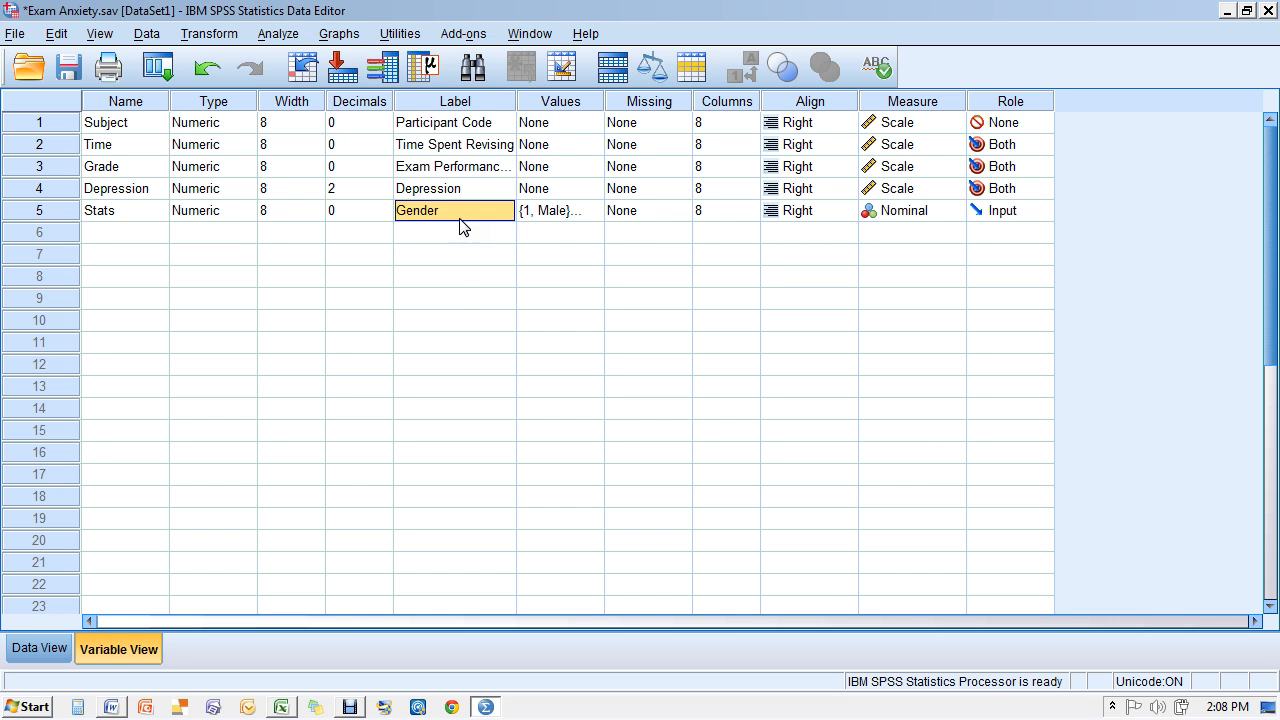
pyautogui.press('BackSpace')
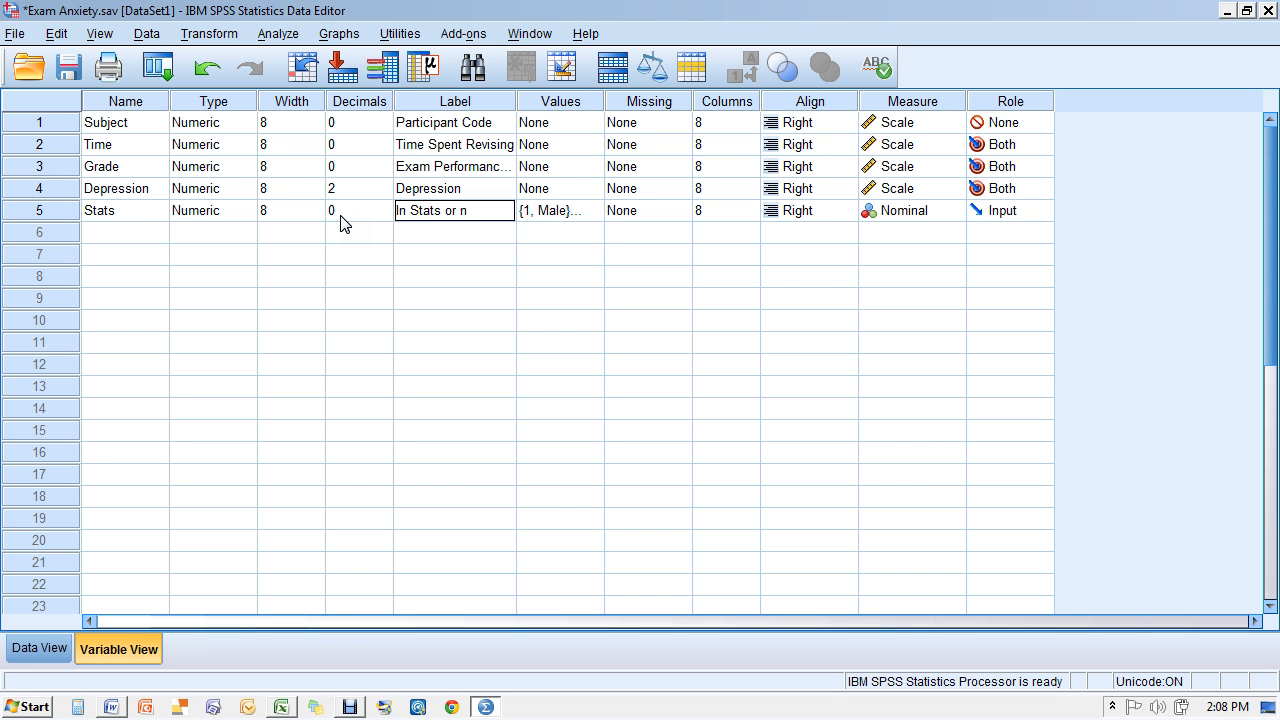
pyautogui.write('In Stats or not')
# Change the Stats variable's value label for 1 to "stats"
pyautogui.click(565, 214)
pyautogui.click(597, 213)
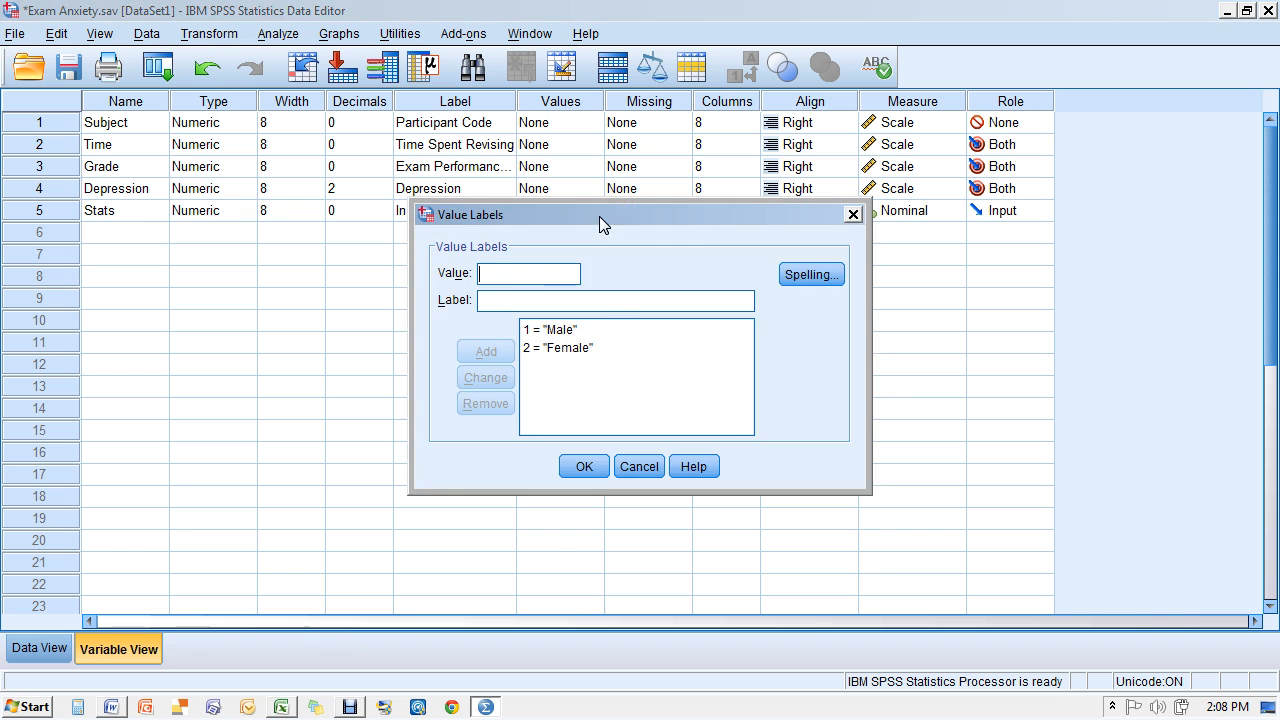
pyautogui.click(588, 330)
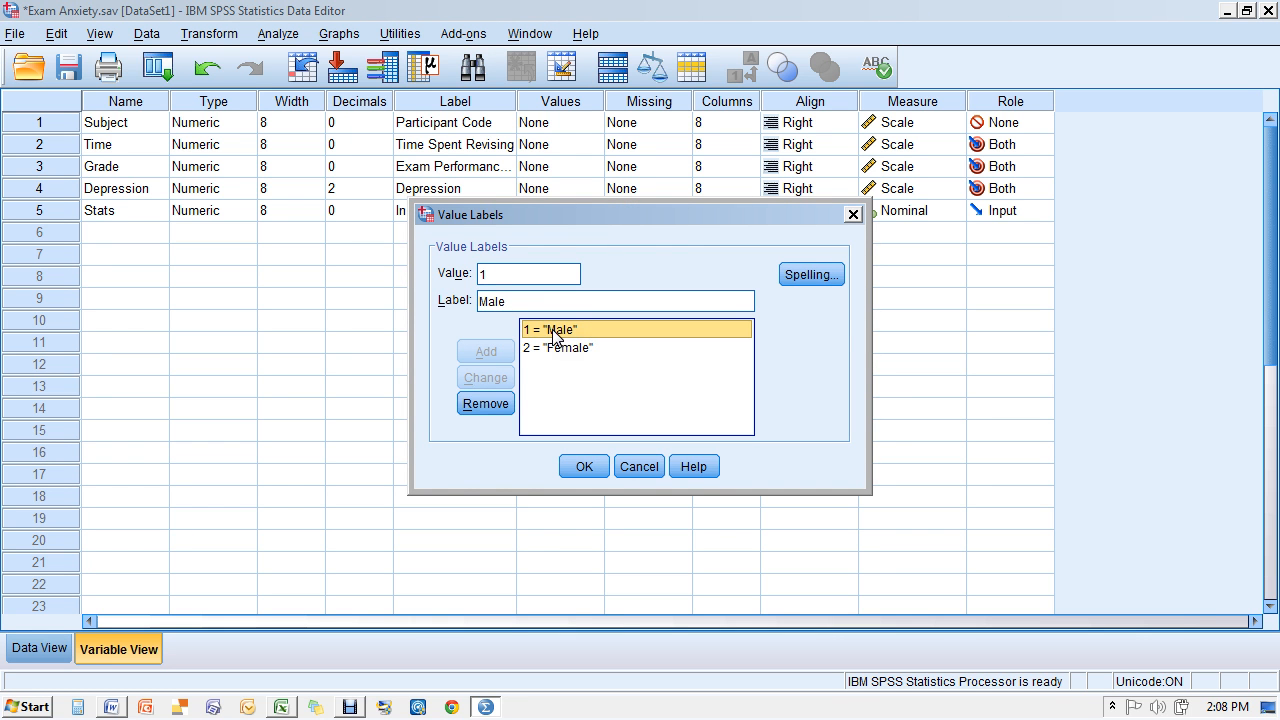
pyautogui.click(531, 292)
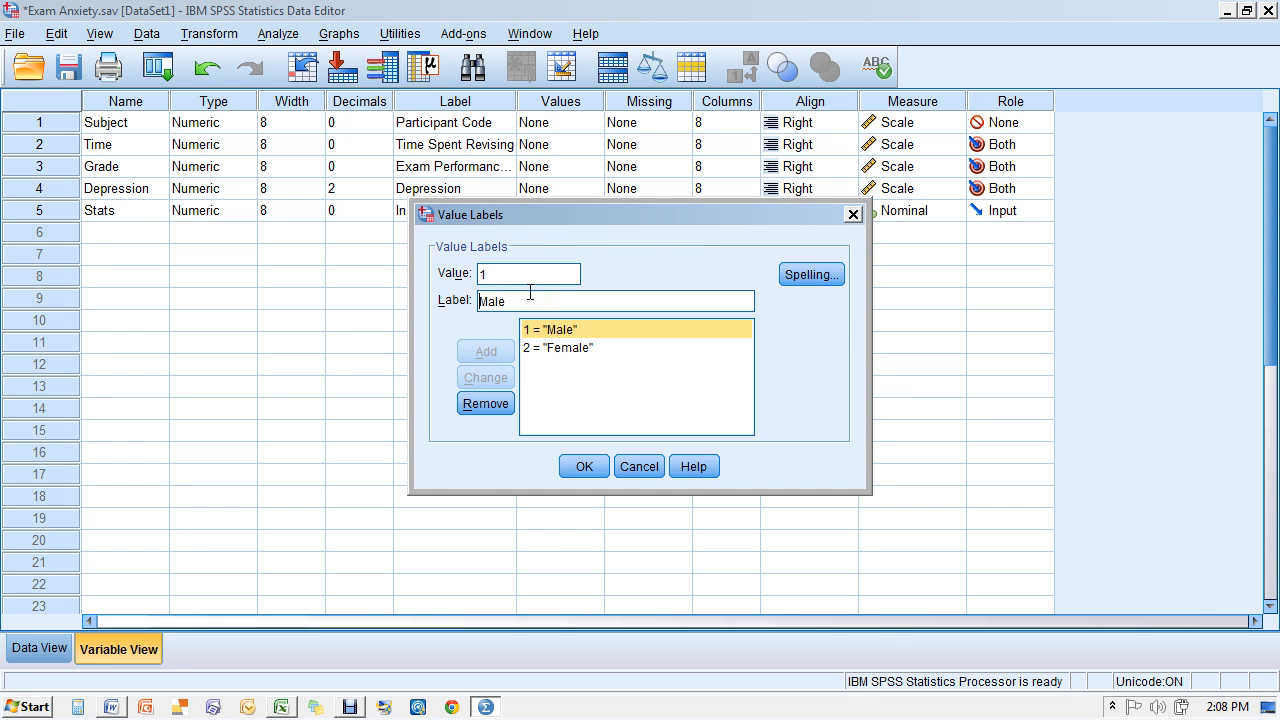
pyautogui.press('BackSpace')
pyautogui.press('BackSpace')
pyautogui.press('BackSpace')
pyautogui.press('BackSpace')
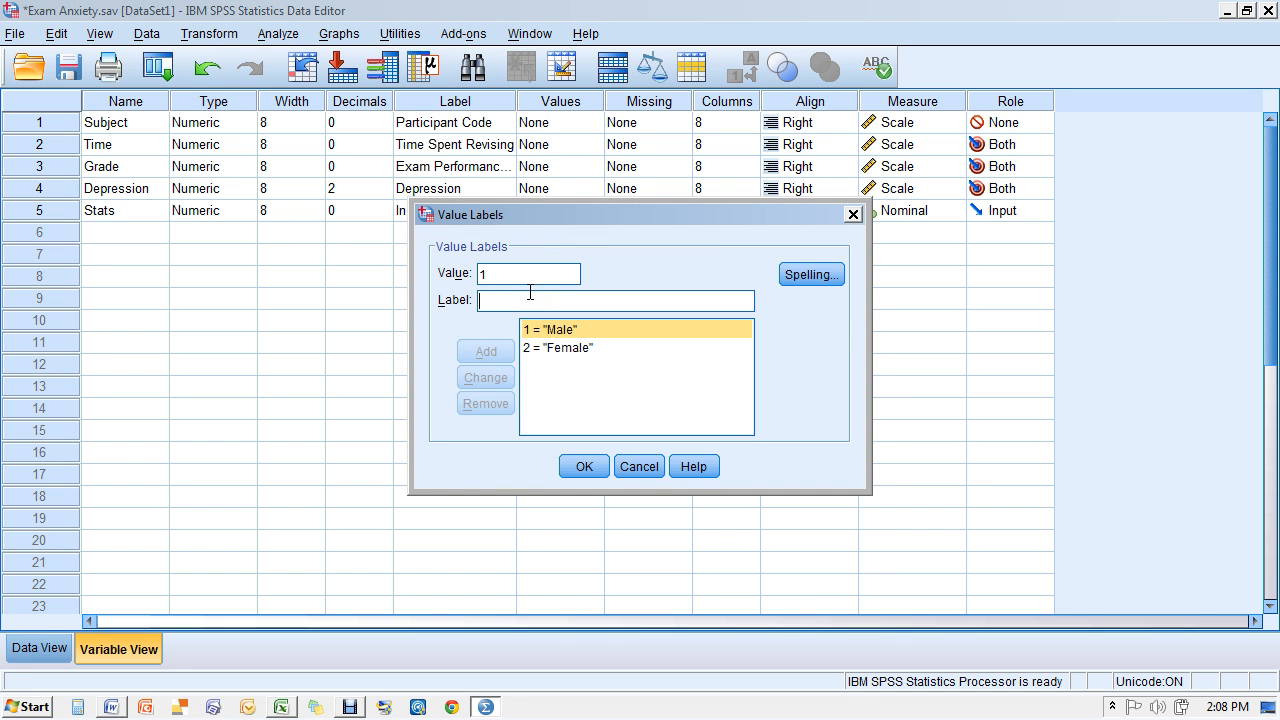
pyautogui.write('stats')
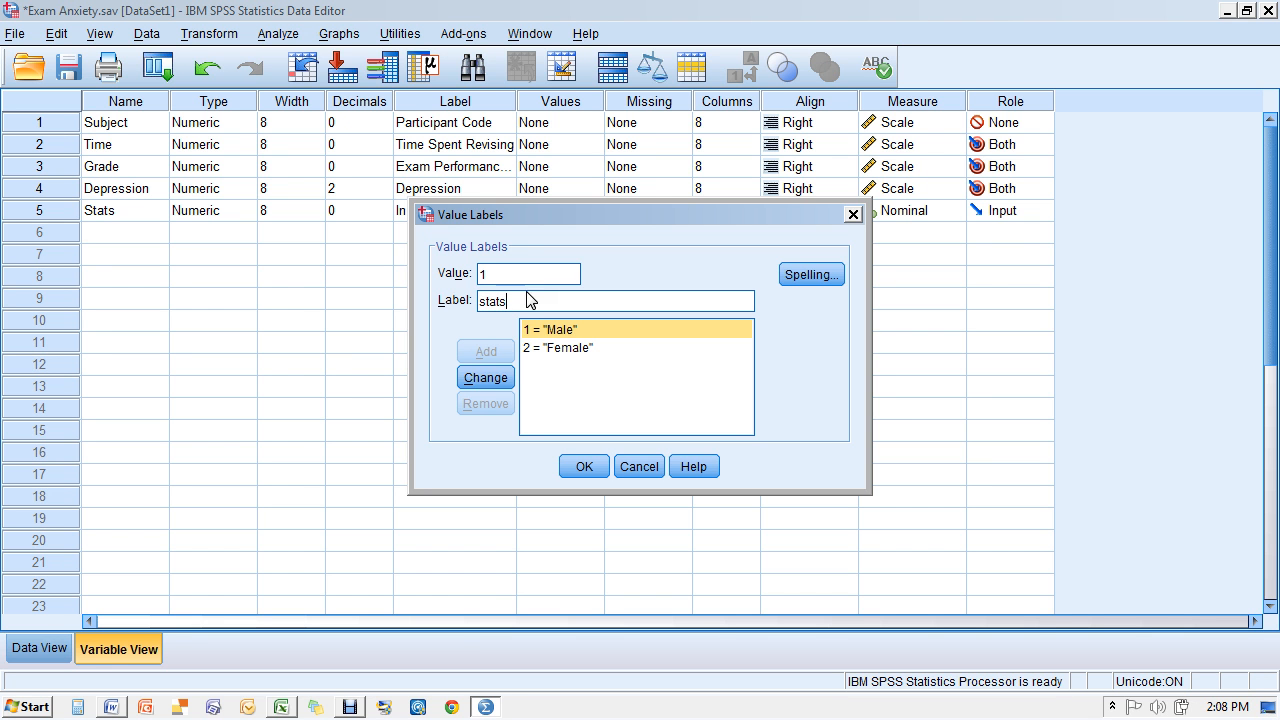
pyautogui.click(486, 378)
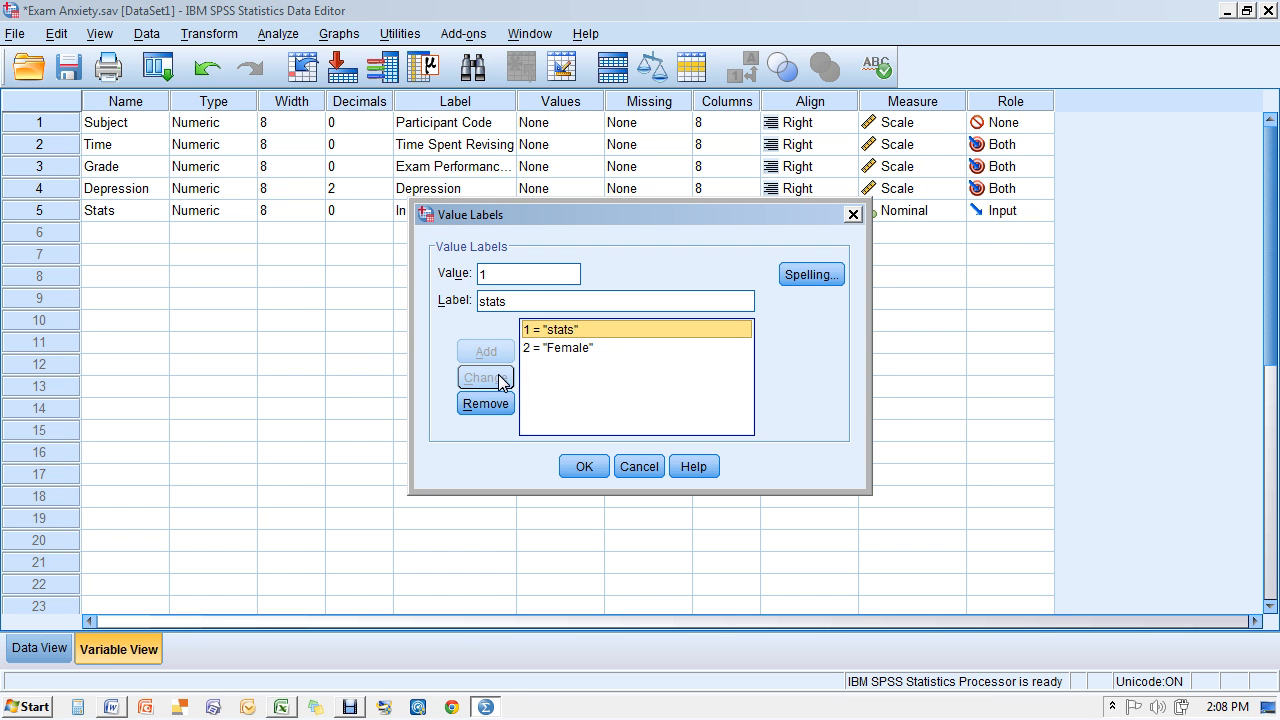
# Change the Stats variable's value label for 2 to "not" and apply the value labels
pyautogui.click(556, 348)
pyautogui.click(525, 299)
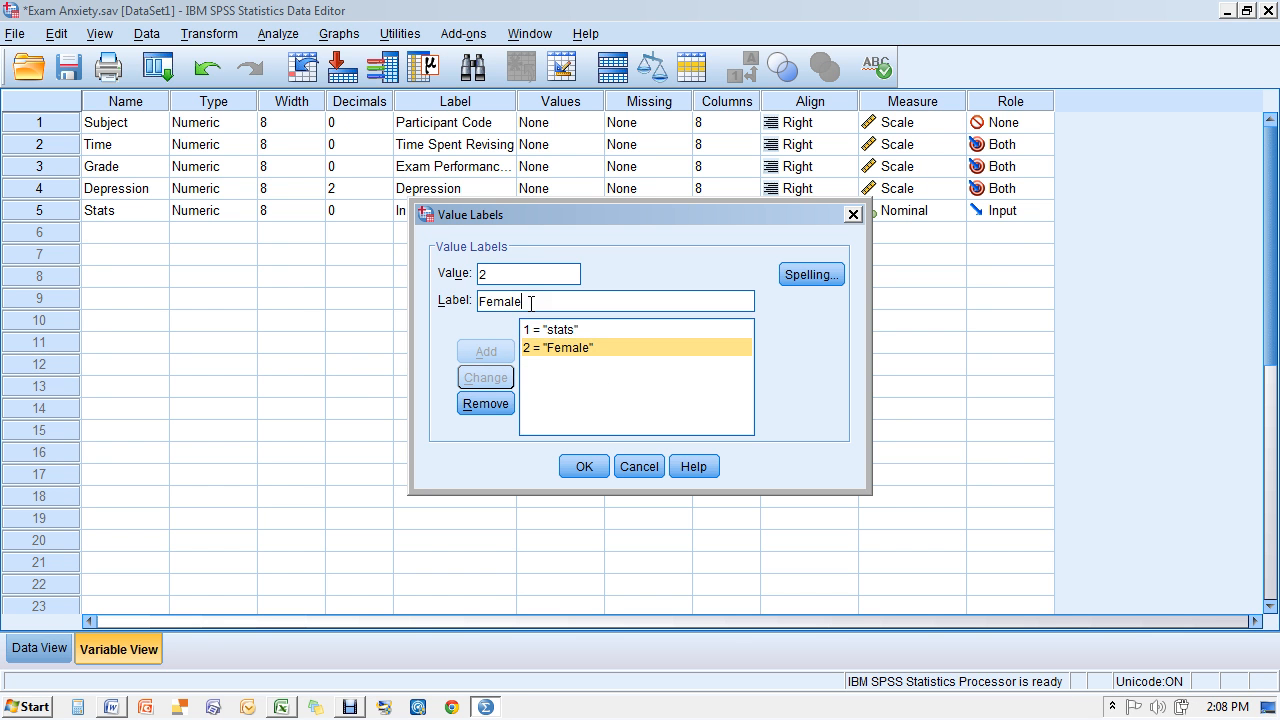
pyautogui.press('BackSpace')
pyautogui.press('BackSpace')
pyautogui.press('BackSpace')
pyautogui.press('BackSpace')
pyautogui.press('BackSpace')
pyautogui.press('BackSpace')
pyautogui.write('not')
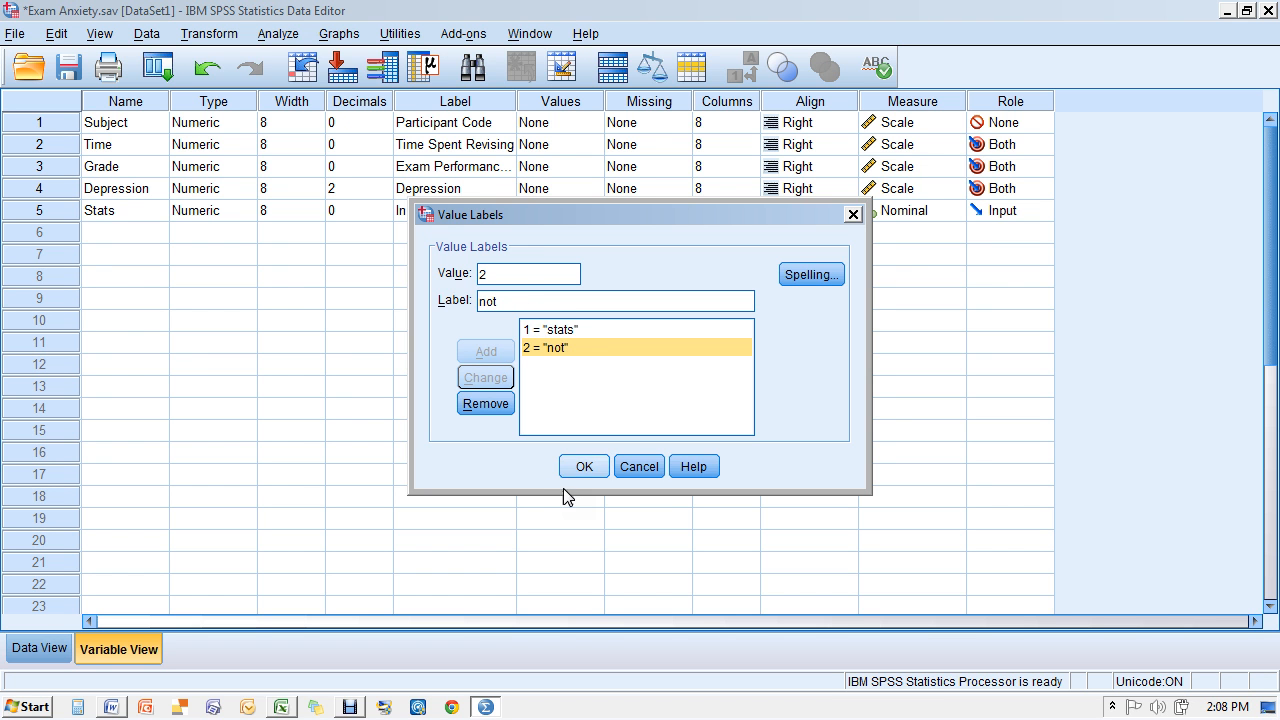
pyautogui.click(584, 466)
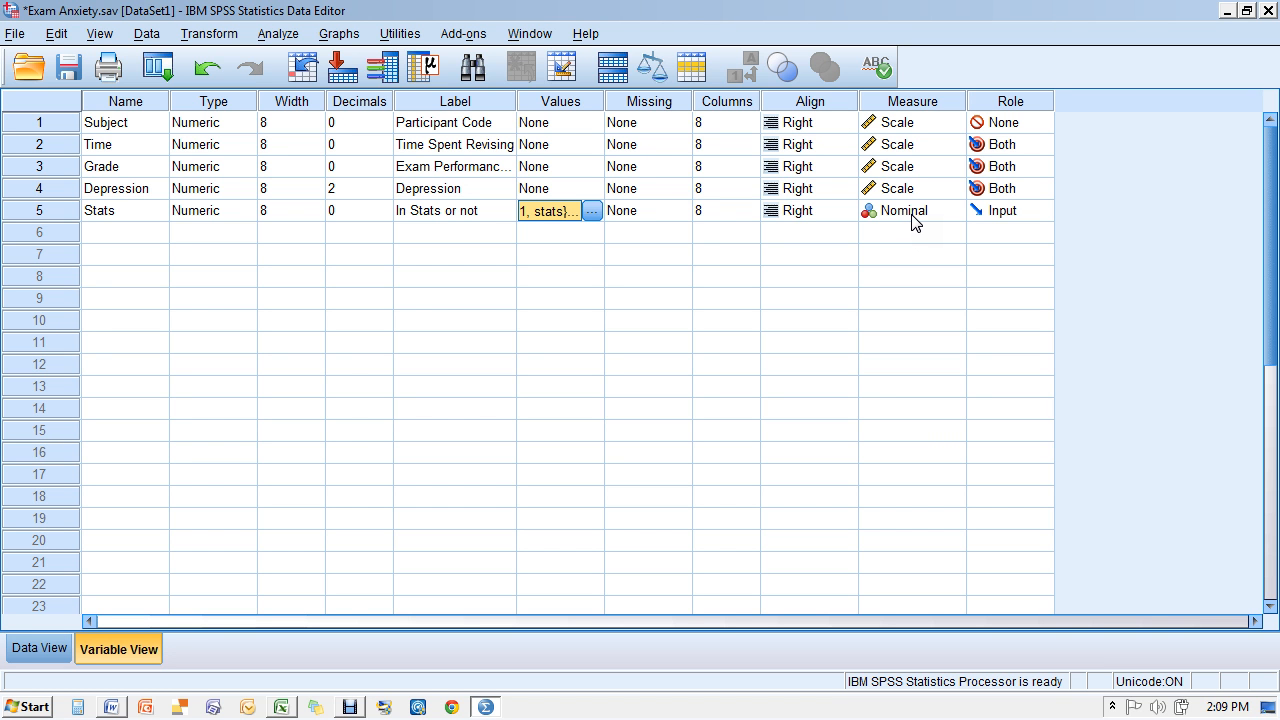
# Set the measurement level of the Subject and Stats variables to Nominal
pyautogui.click(898, 122)
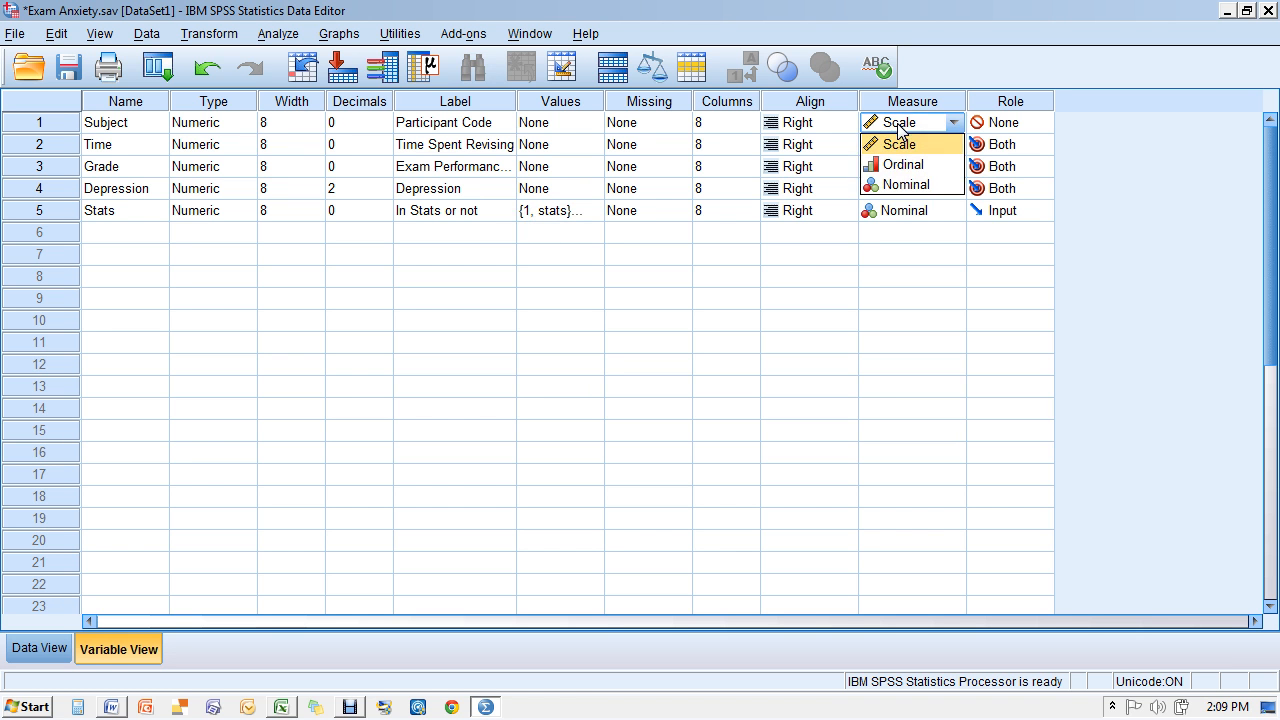
pyautogui.click(906, 184)
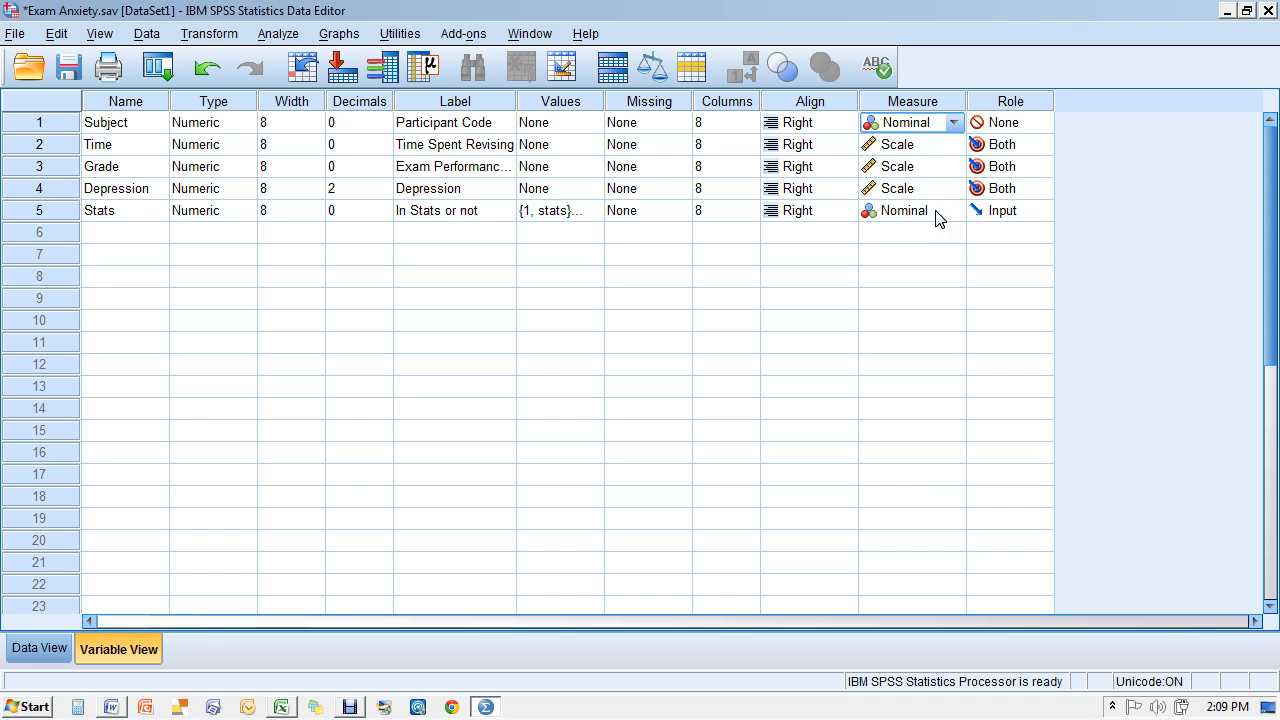
pyautogui.click(930, 216)
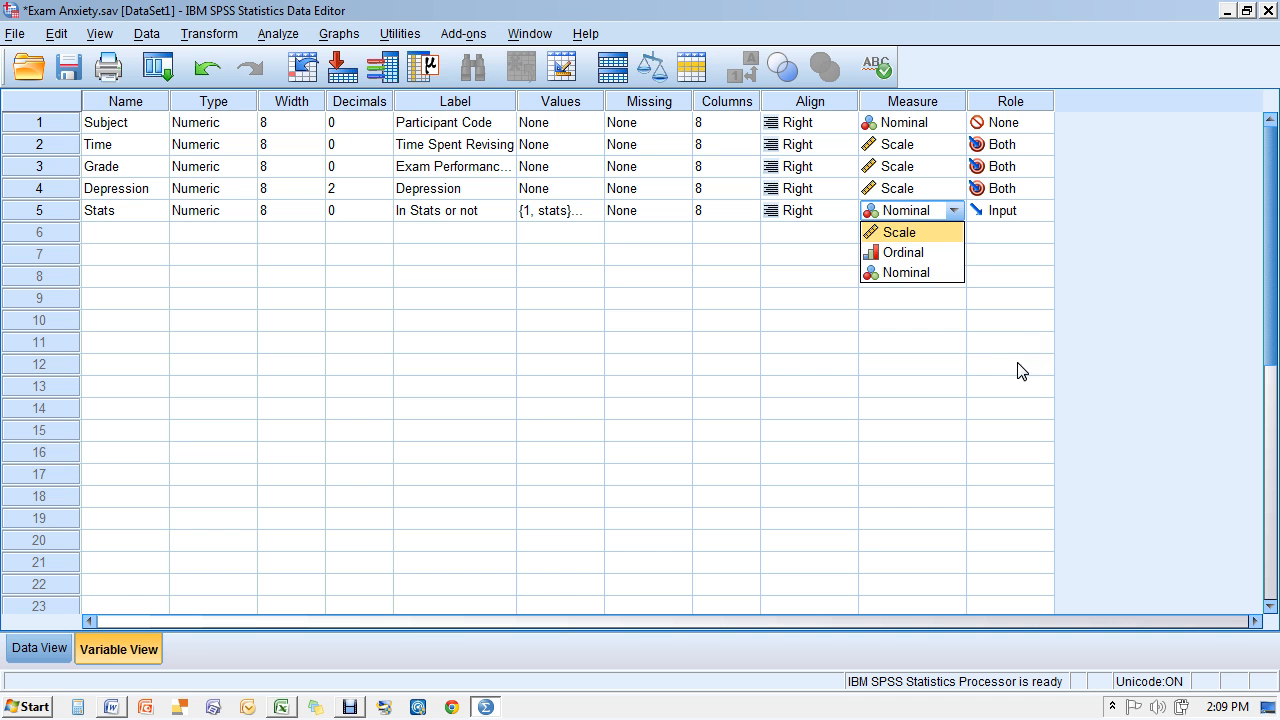
pyautogui.click(935, 278)
pyautogui.click(940, 343)
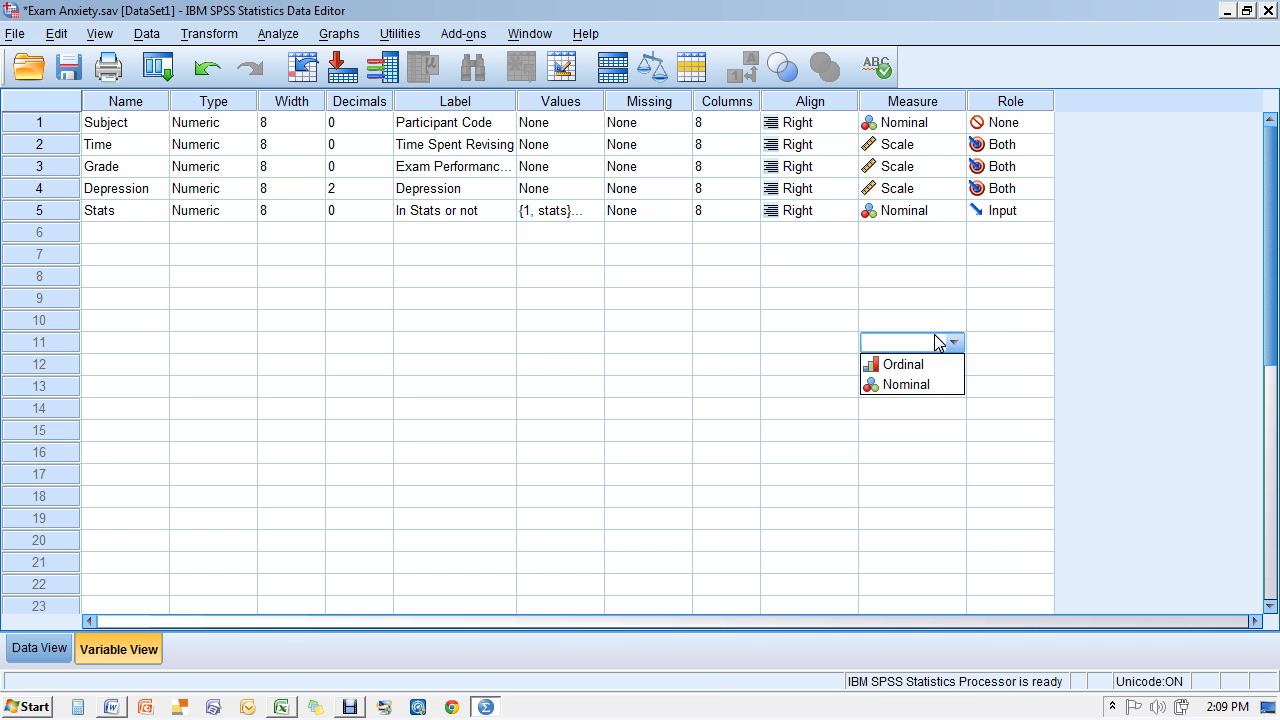
pyautogui.click(108, 715)
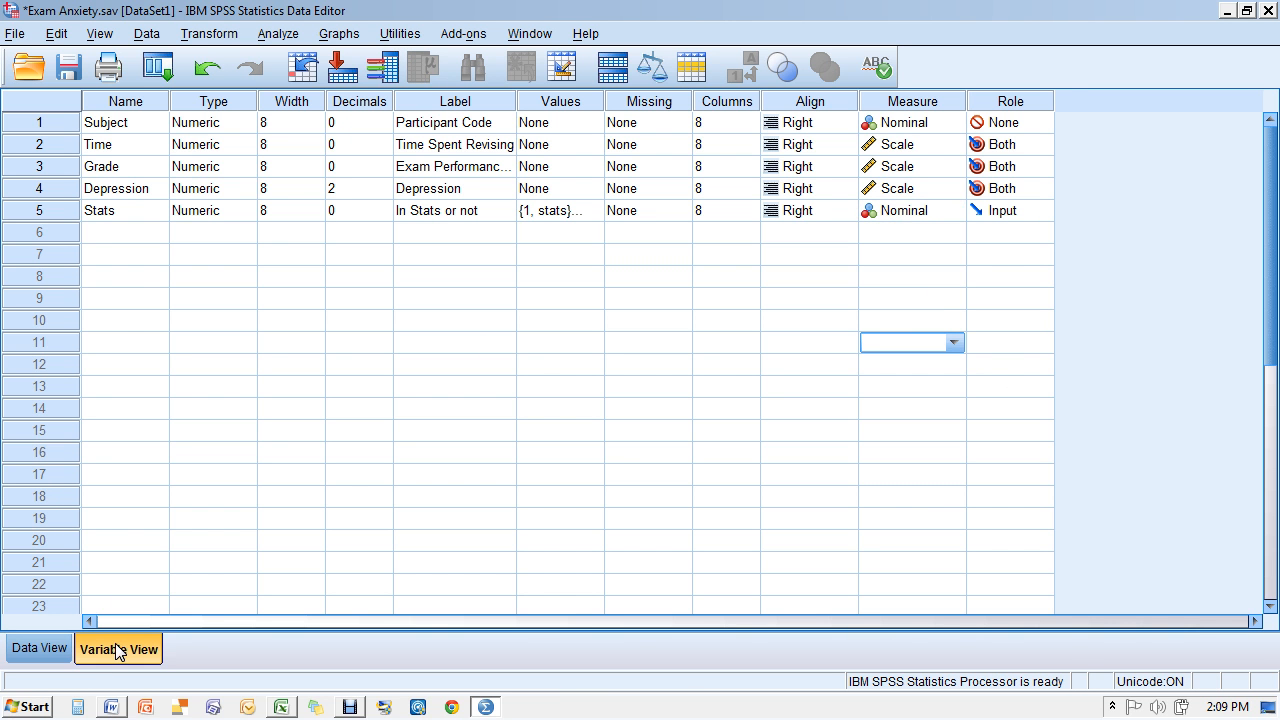
# Show the data values and set up a Frequencies analysis that leaves out custom percentiles and includes the variance
pyautogui.click(22, 650)
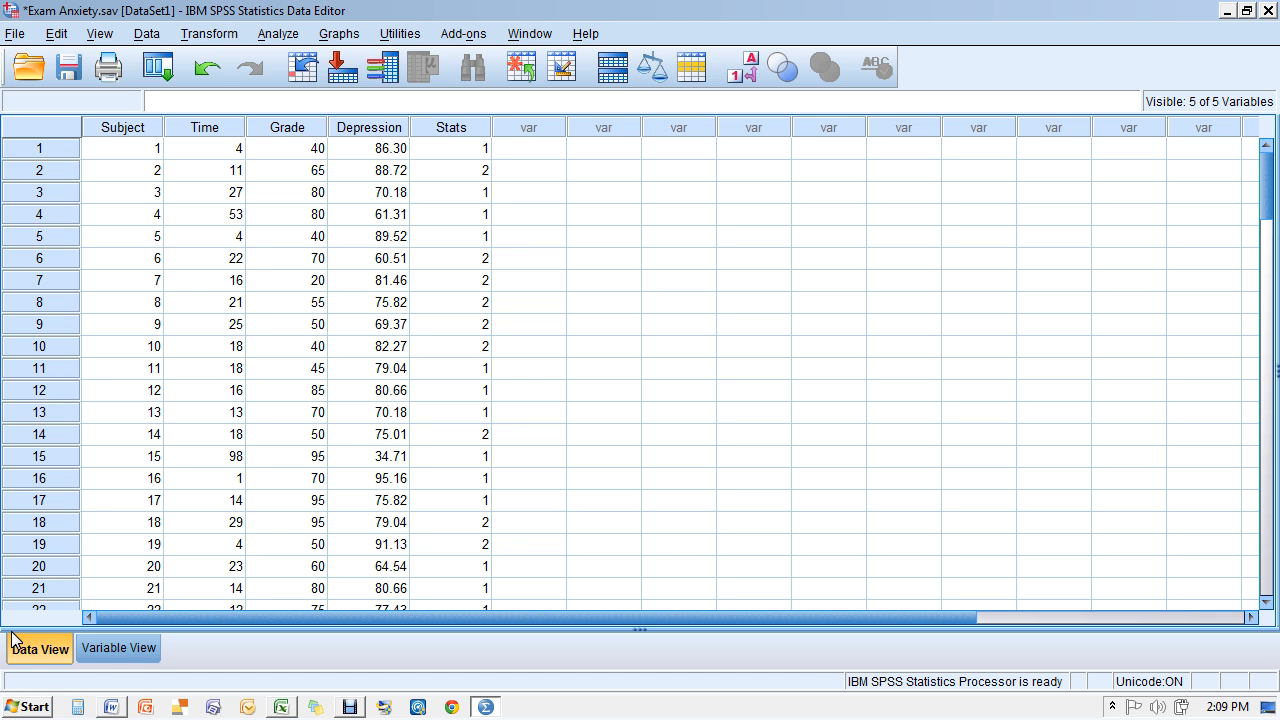
pyautogui.click(272, 36)
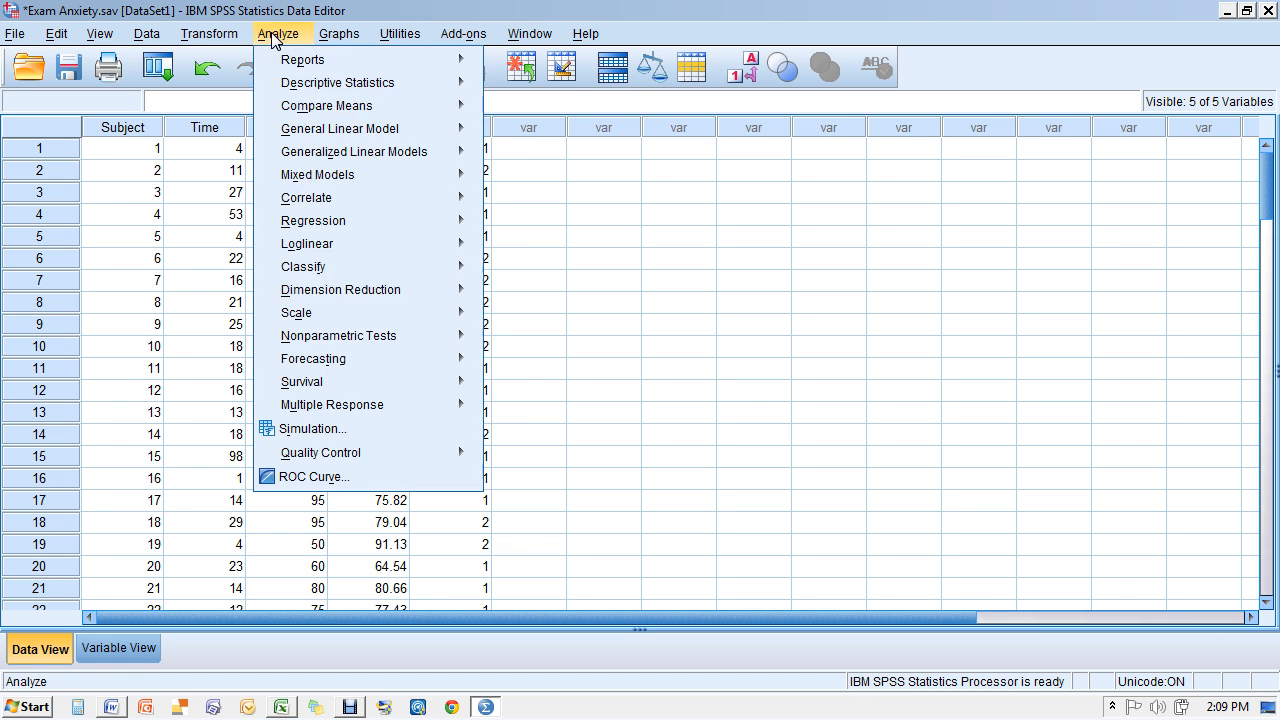
pyautogui.moveTo(299, 84)
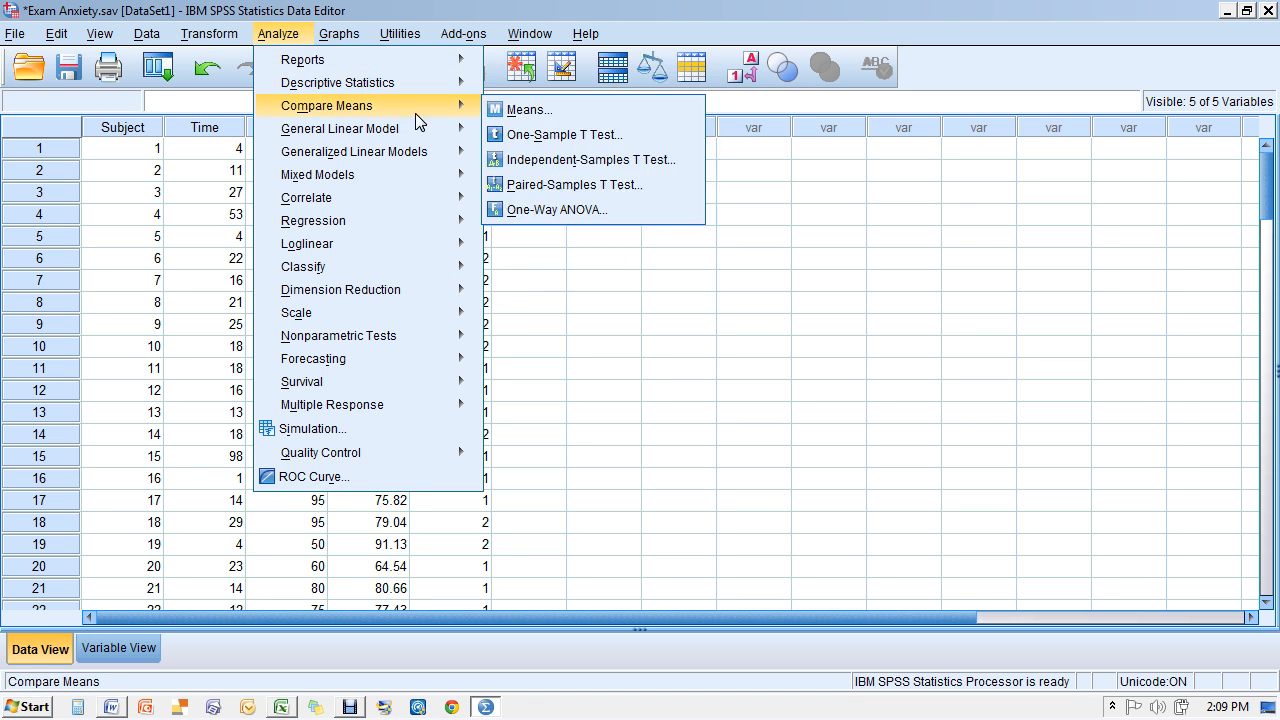
pyautogui.click(539, 88)
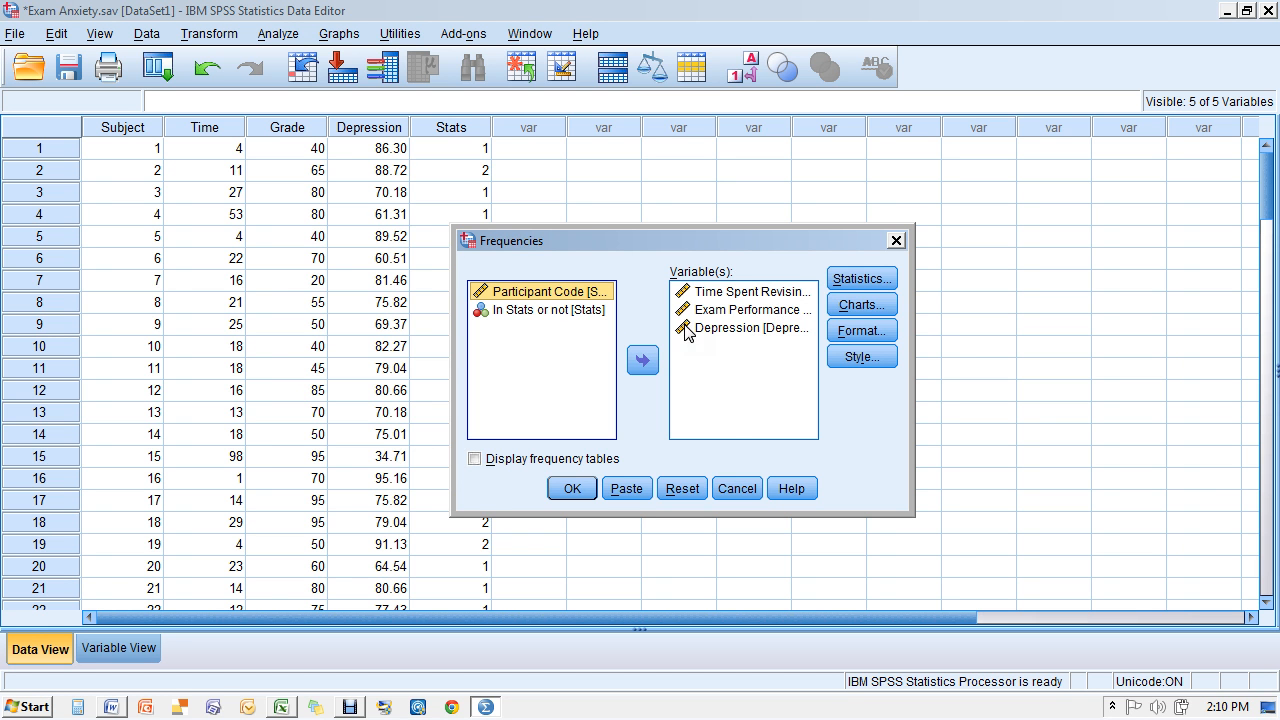
pyautogui.click(862, 279)
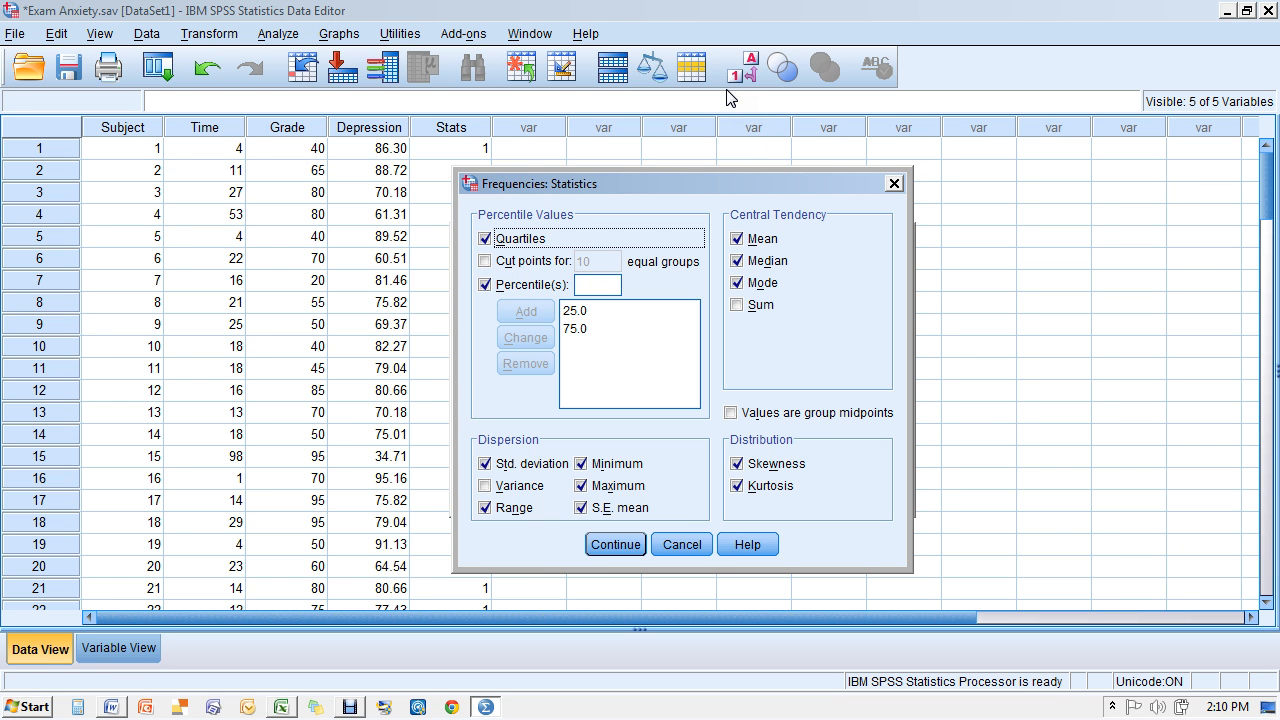
pyautogui.click(485, 239)
pyautogui.click(485, 239)
pyautogui.click(486, 287)
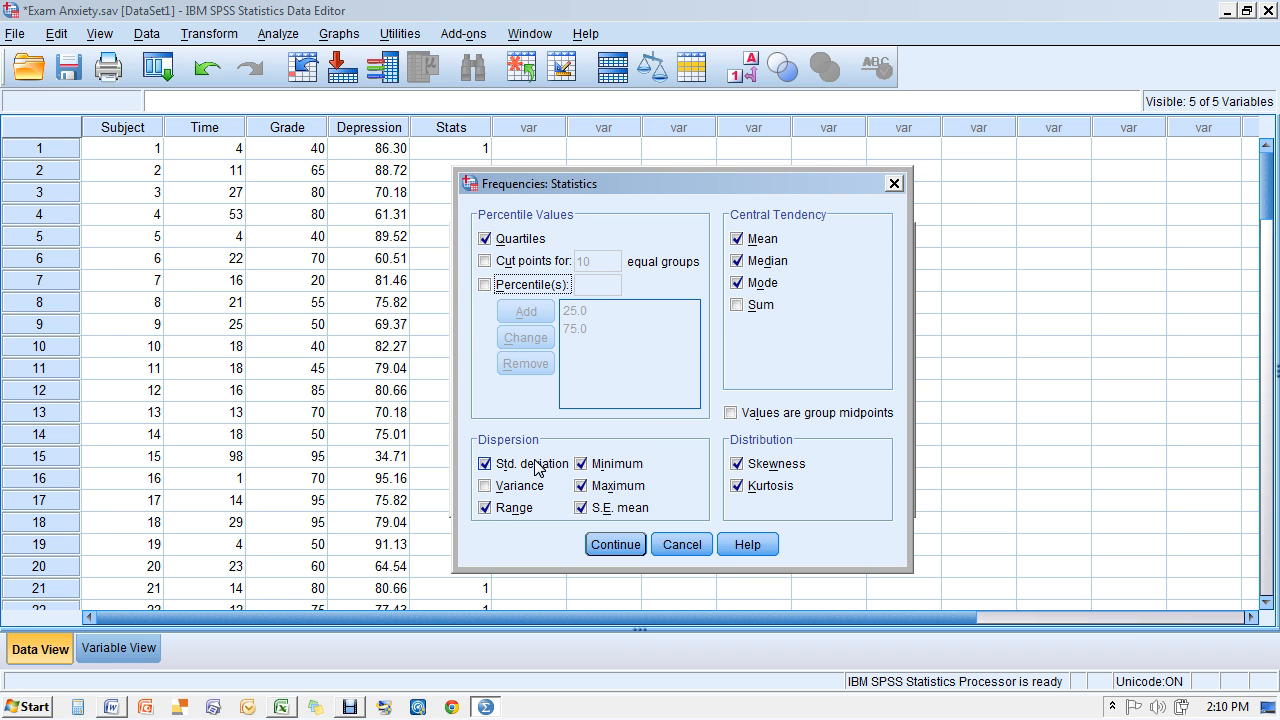
pyautogui.click(519, 487)
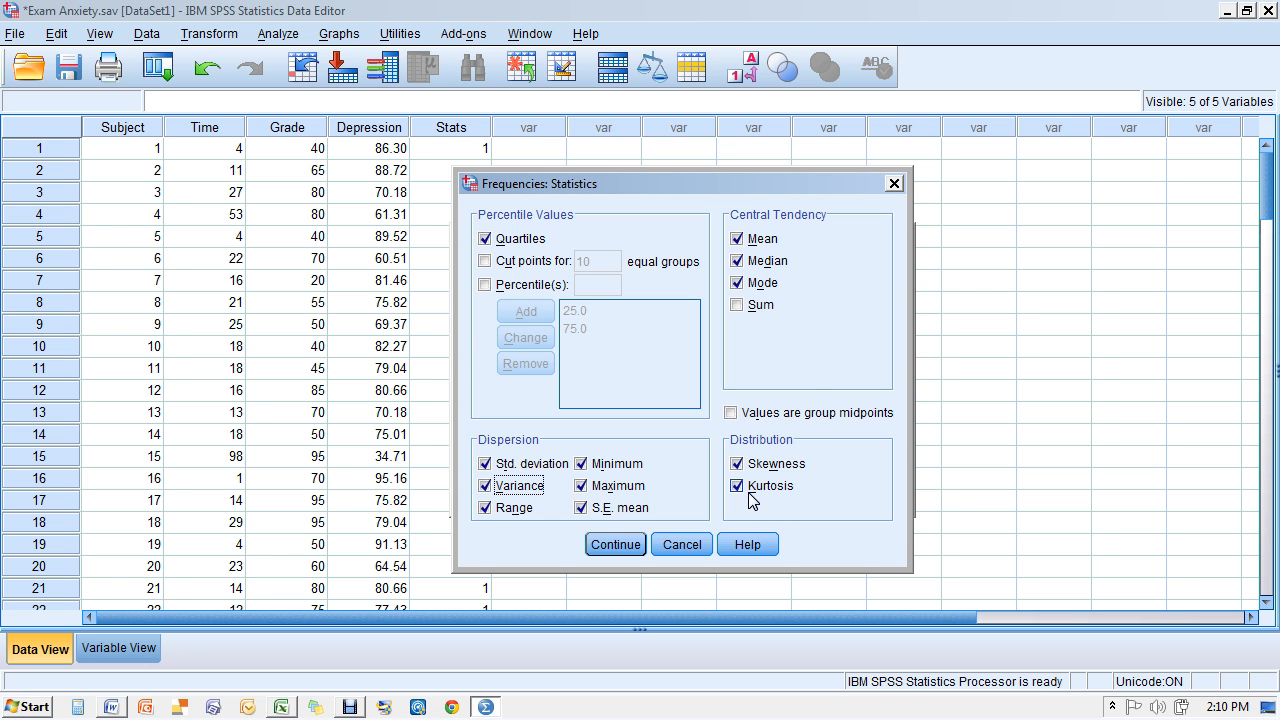
pyautogui.click(618, 544)
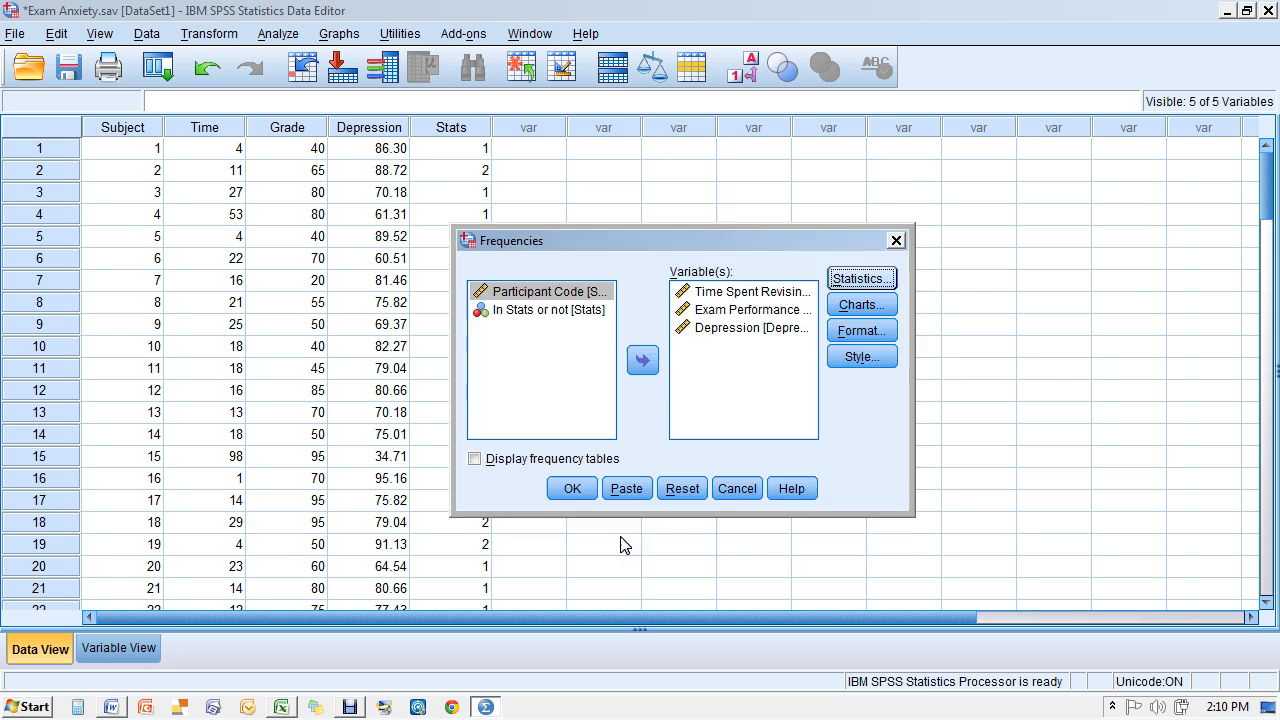
# Request histograms with a normal curve and run the Frequencies analysis
pyautogui.click(858, 308)
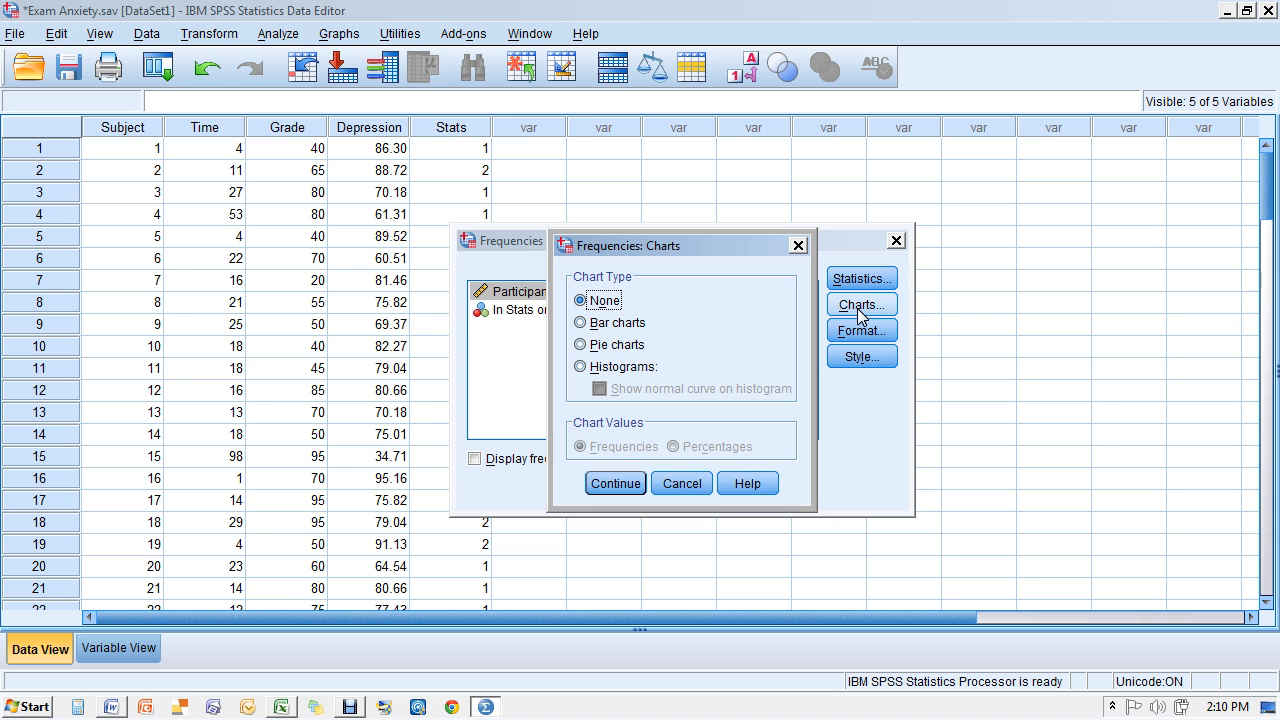
pyautogui.click(579, 368)
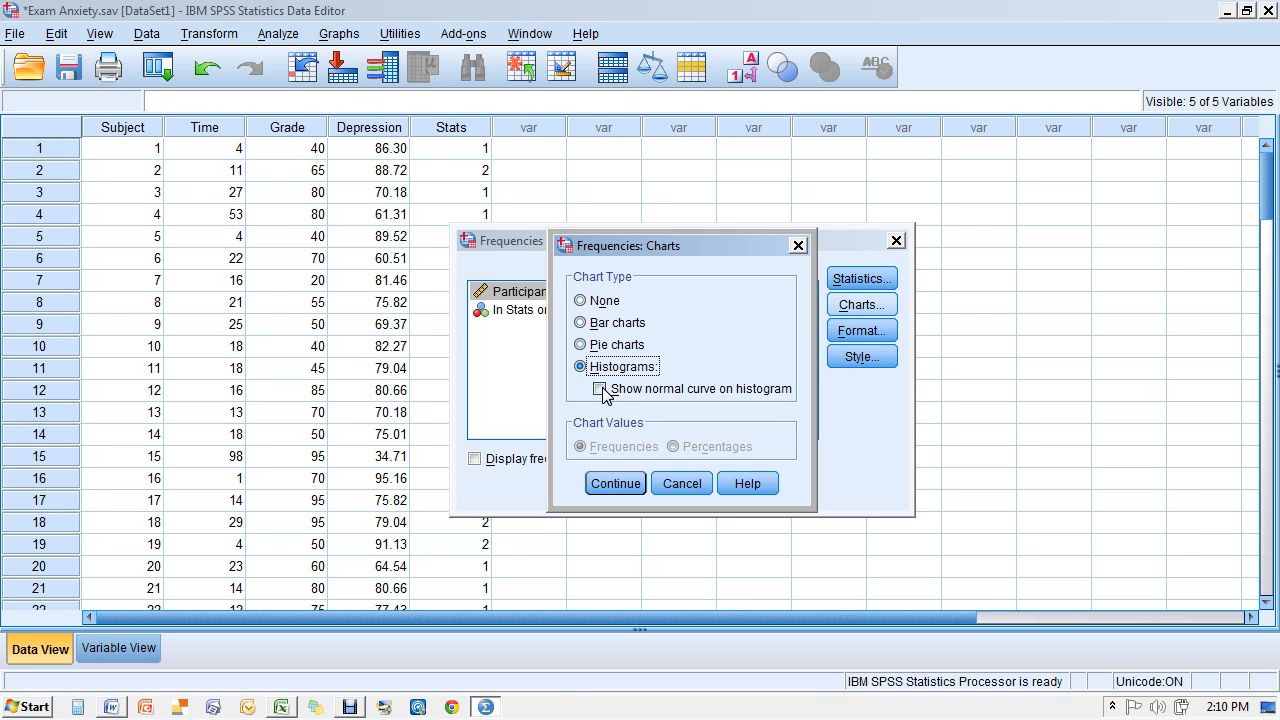
pyautogui.click(601, 390)
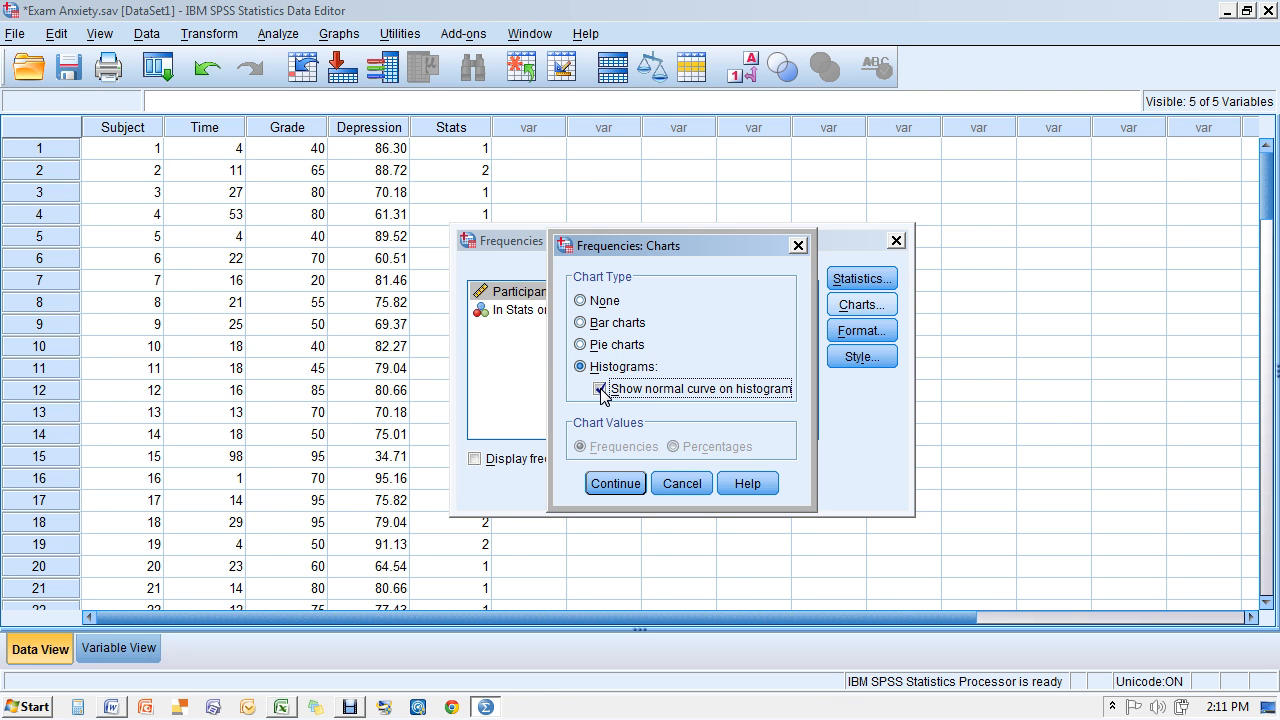
pyautogui.click(615, 483)
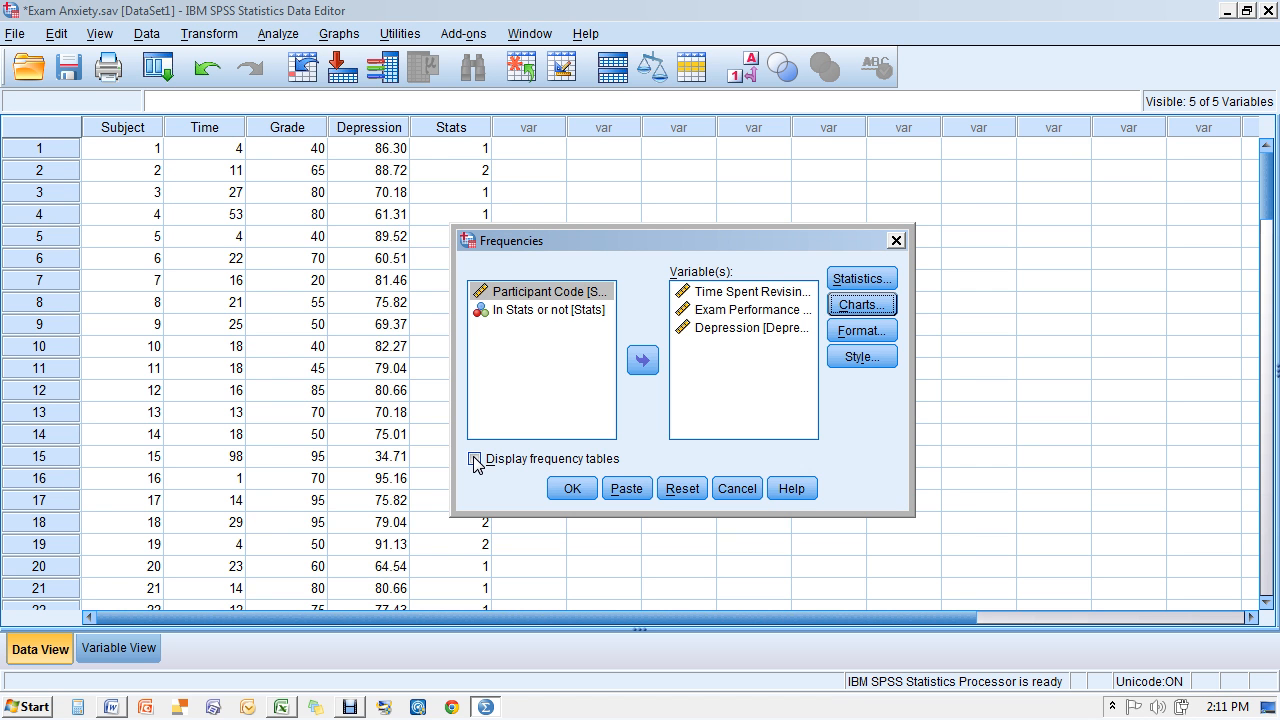
pyautogui.click(586, 496)
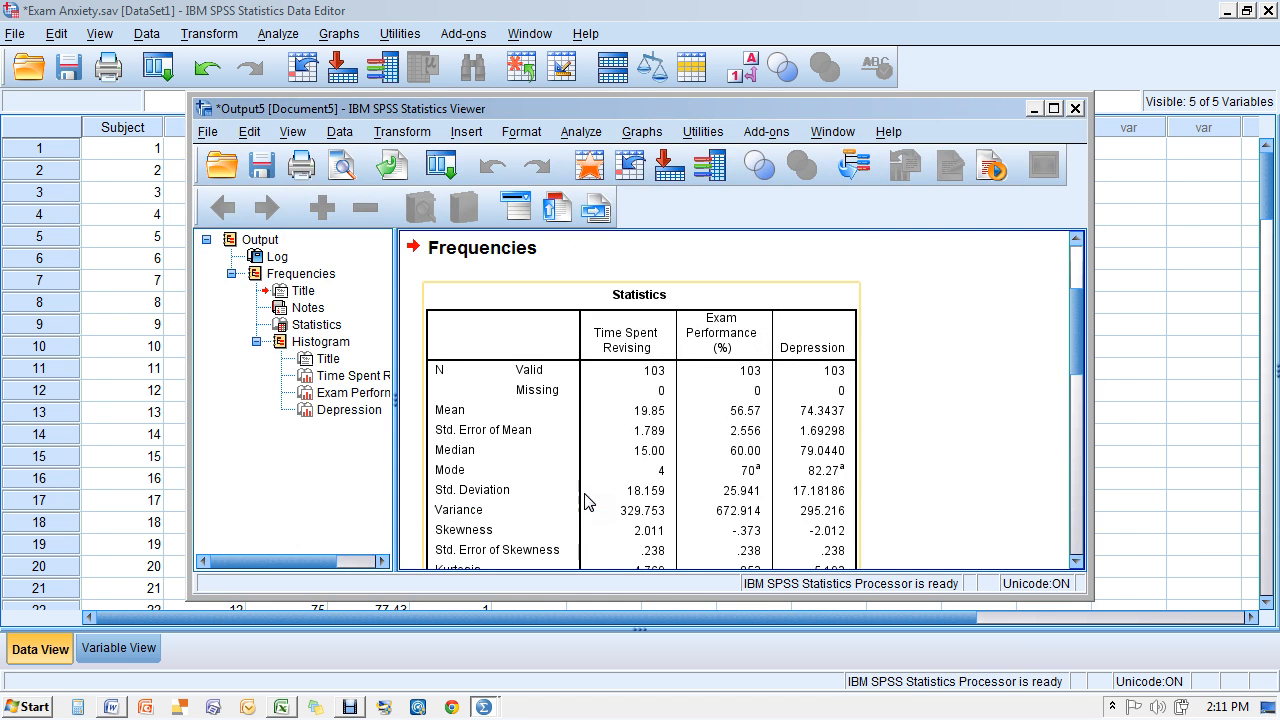
# Maximize the output window and copy the Frequencies Statistics table
pyautogui.click(1053, 108)
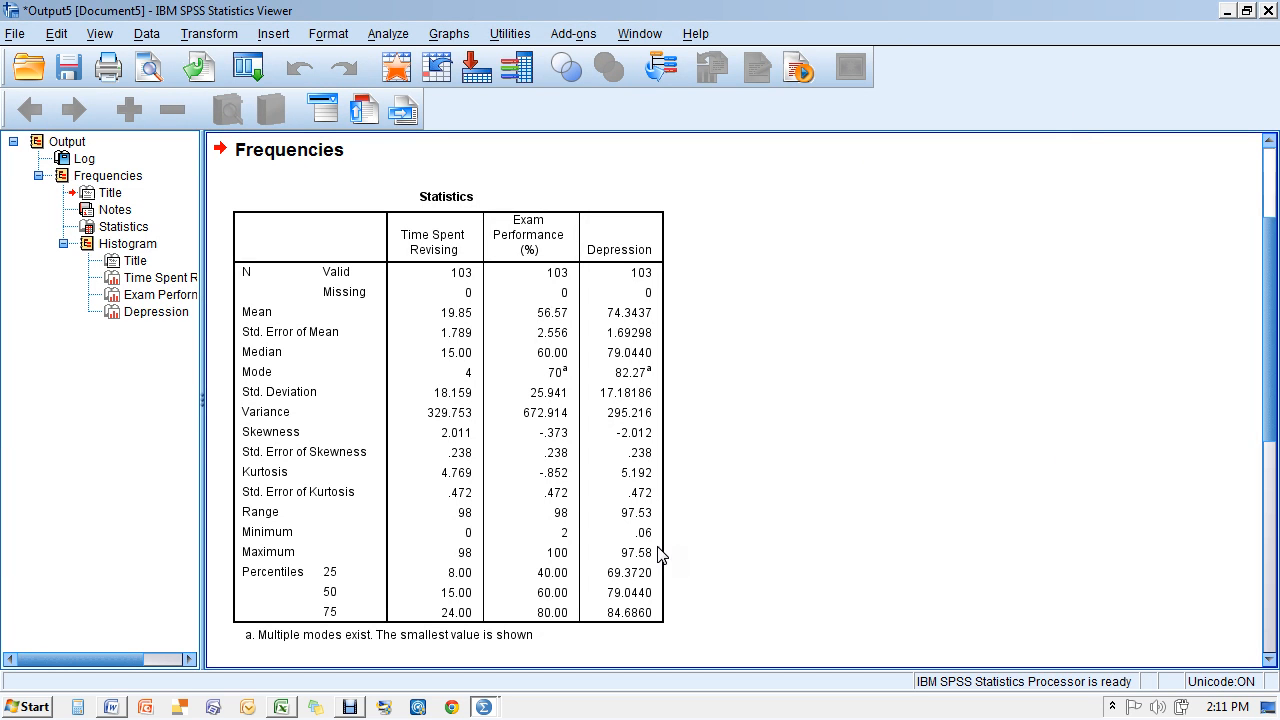
pyautogui.click(461, 555)
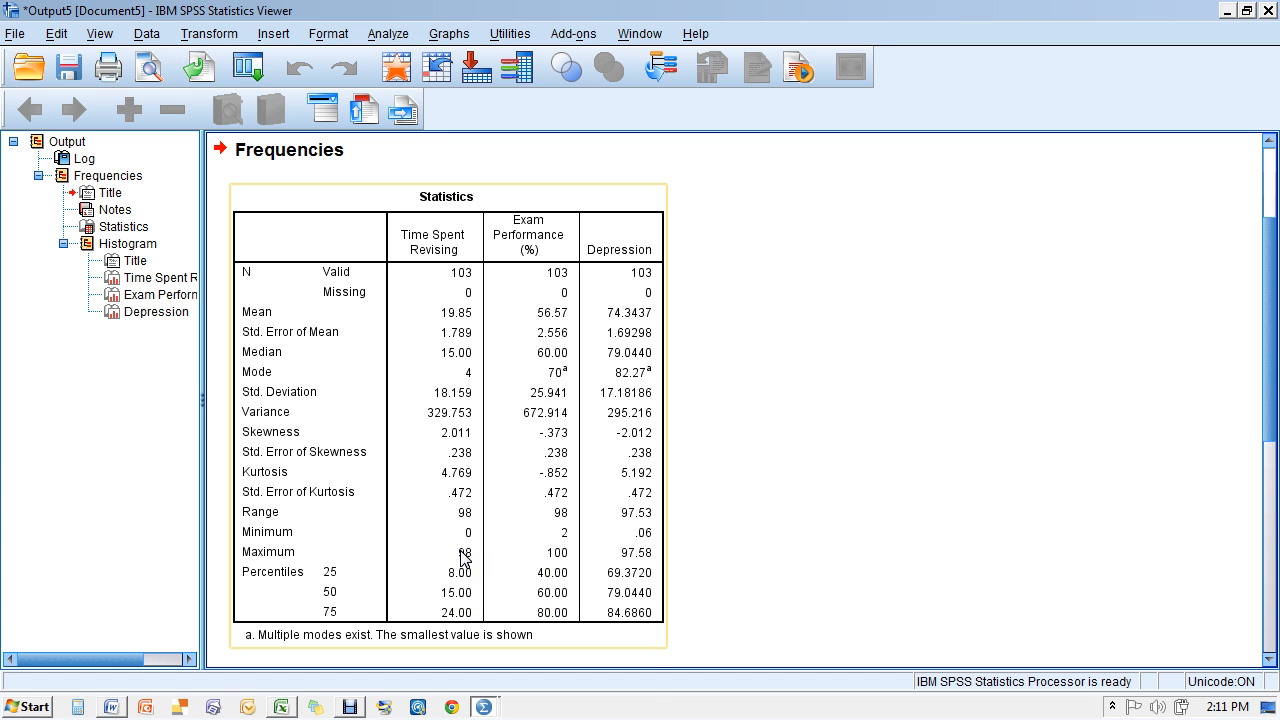
pyautogui.rightClick(493, 495)
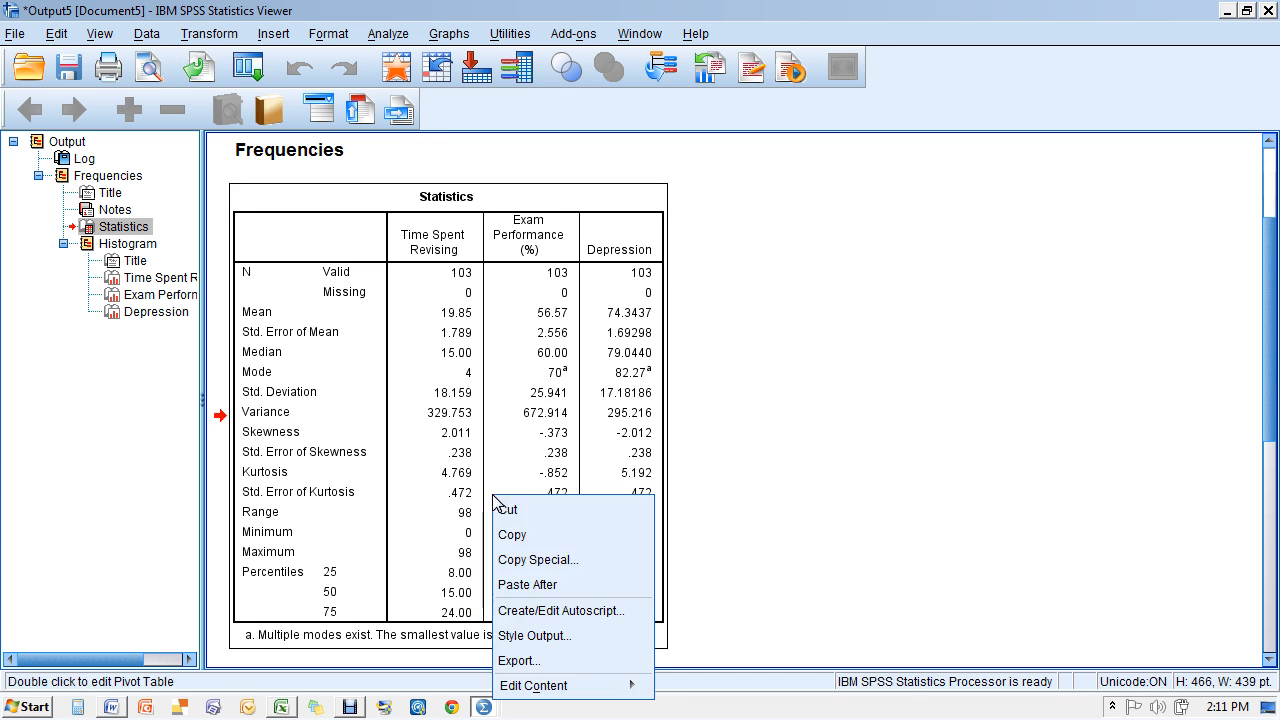
pyautogui.click(523, 540)
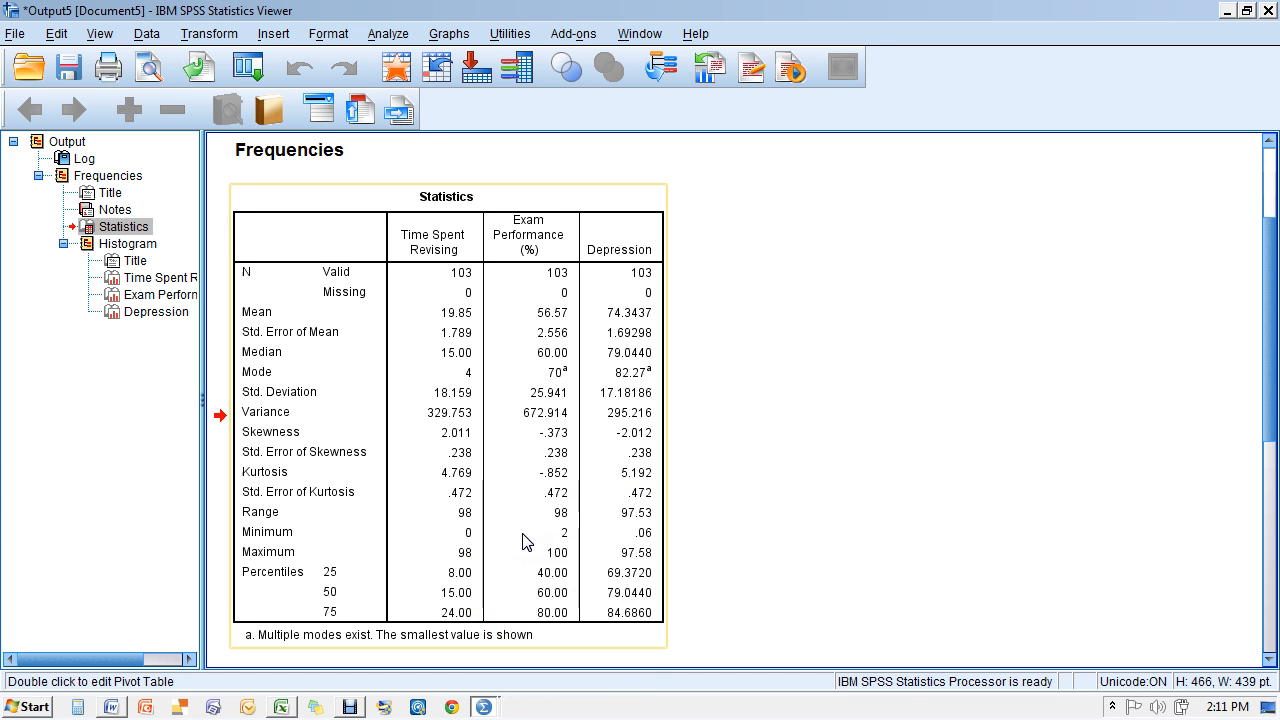
# Switch to Word, add a page break at the end of the document and paste the copied Statistics table on the new page
pyautogui.click(113, 707)
pyautogui.click(1274, 586)
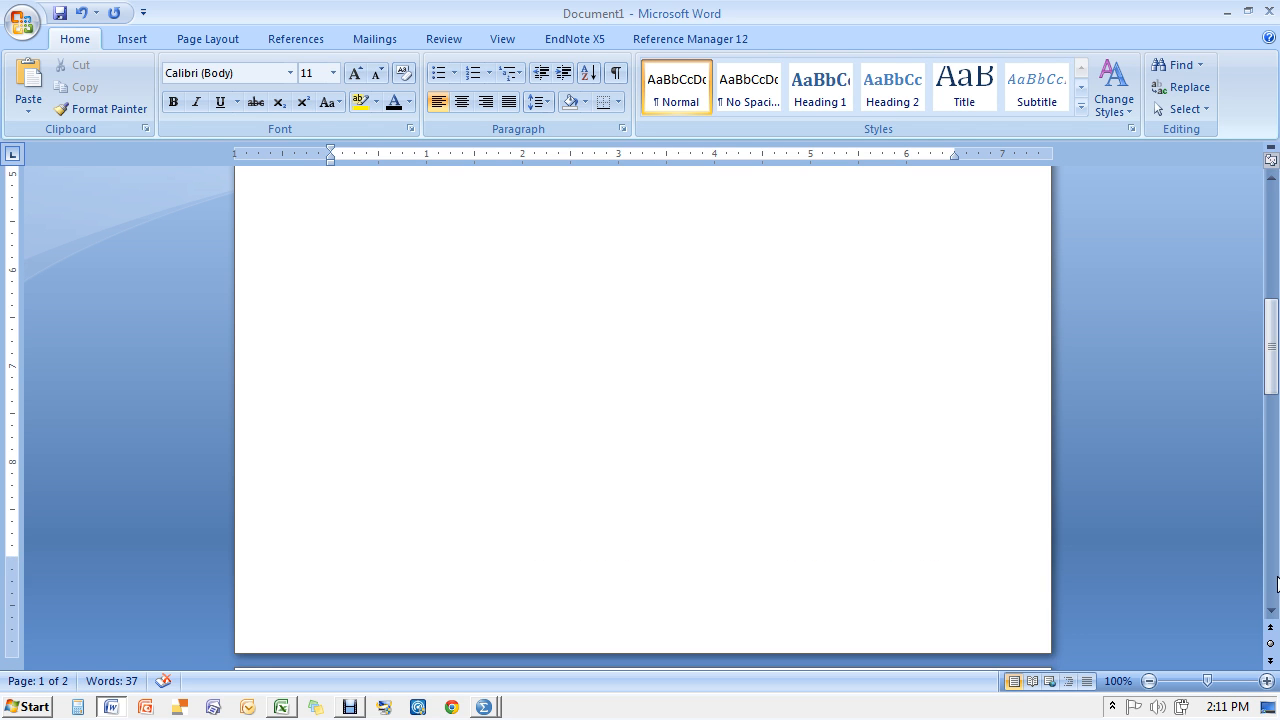
pyautogui.click(614, 479)
pyautogui.click(128, 38)
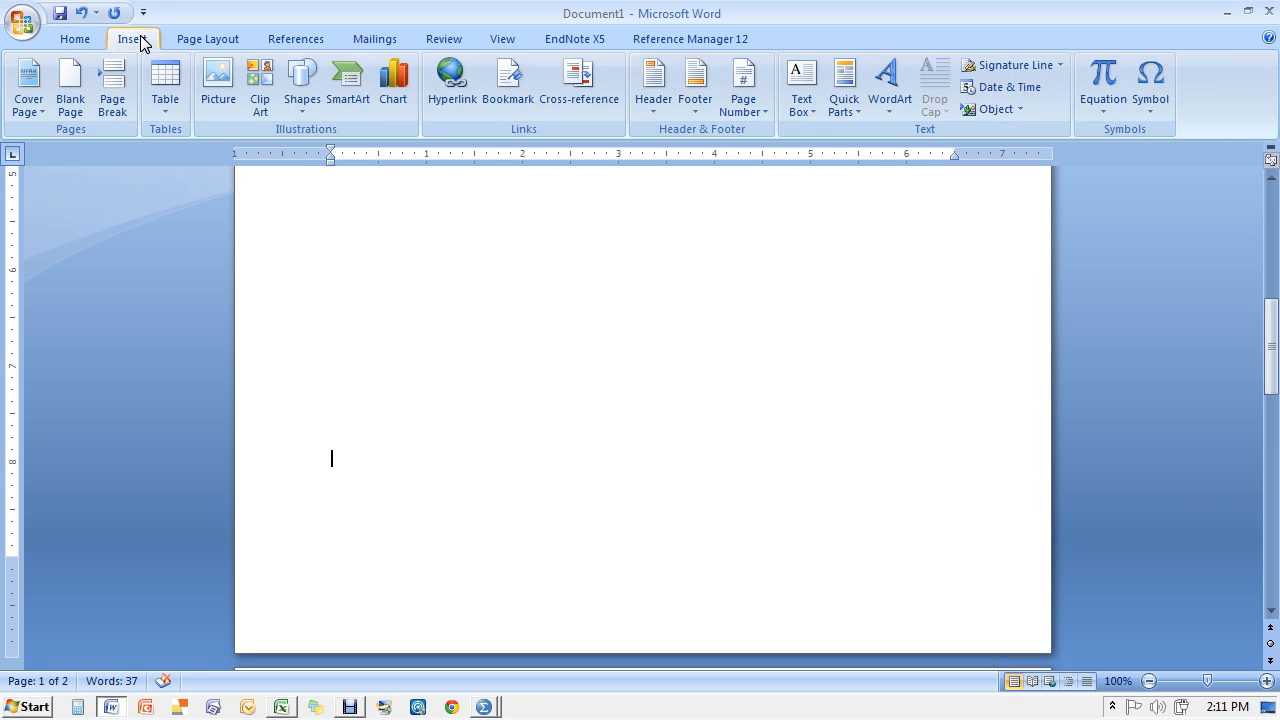
pyautogui.click(112, 90)
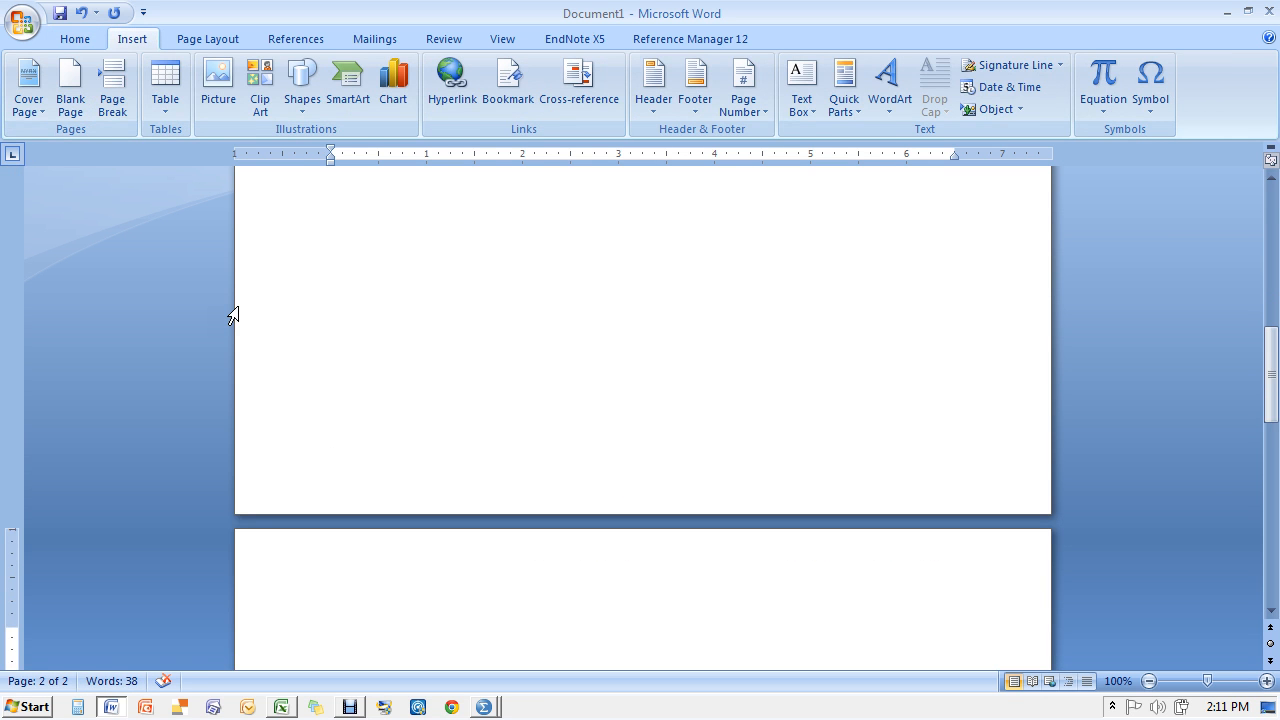
pyautogui.hotkey('ctrl', 'v')
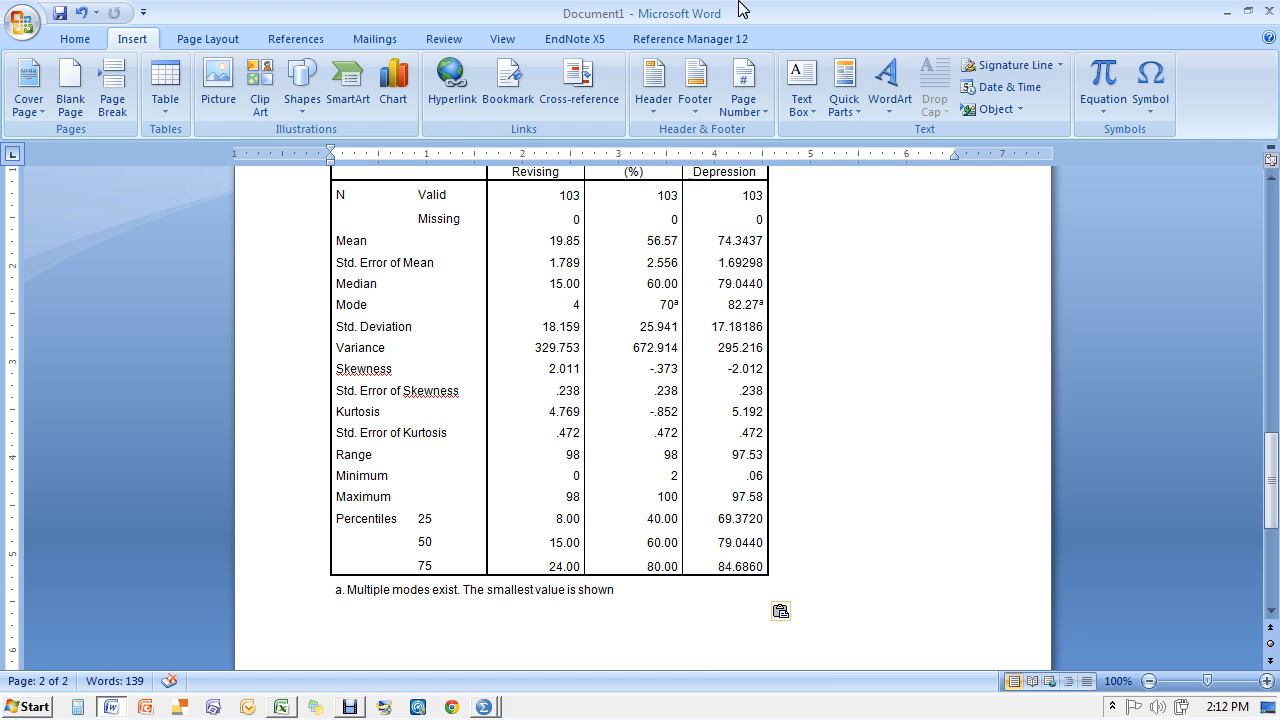
# Return to SPSS and close the output window holding the Frequencies results
pyautogui.click(1226, 12)
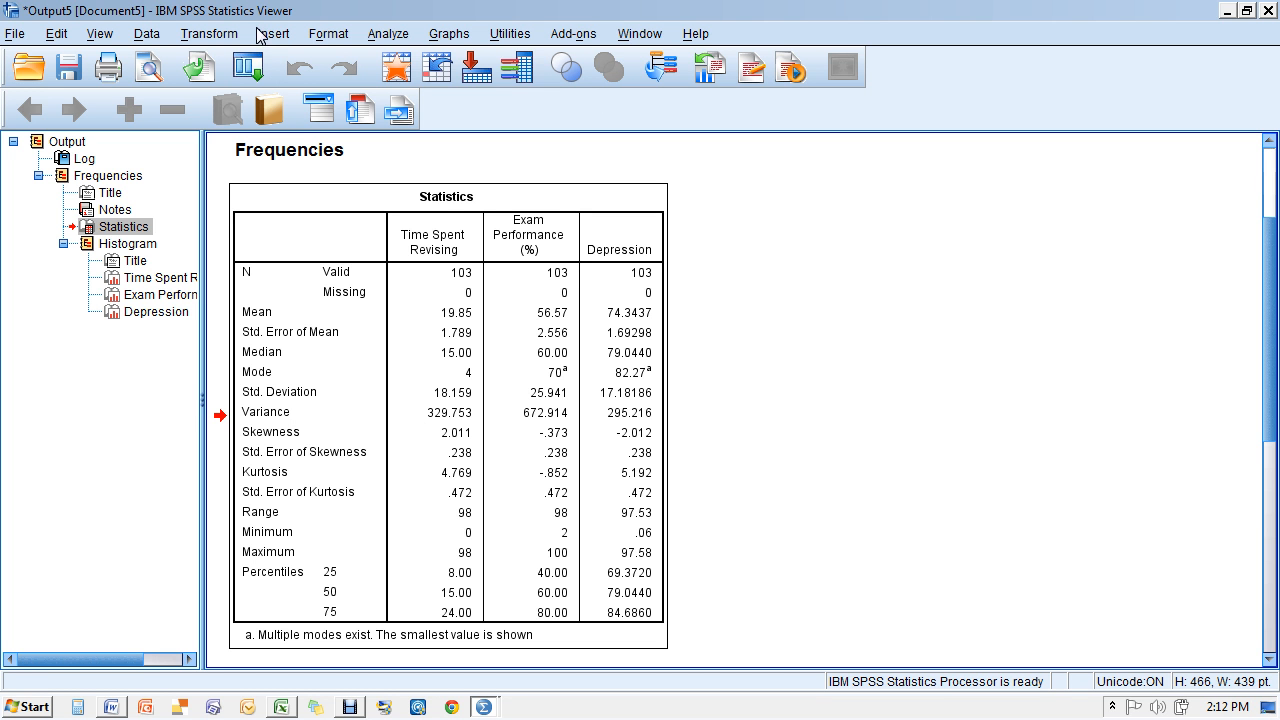
pyautogui.click(1268, 9)
pyautogui.click(640, 381)
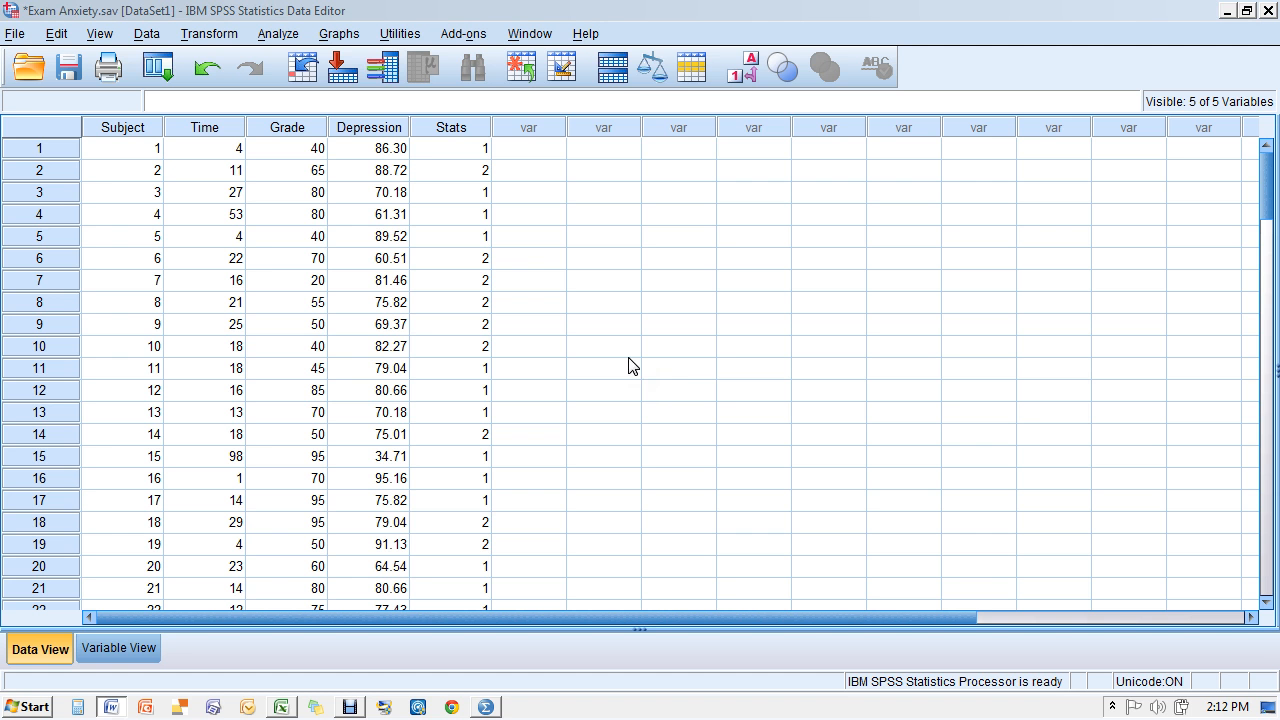
pyautogui.click(296, 36)
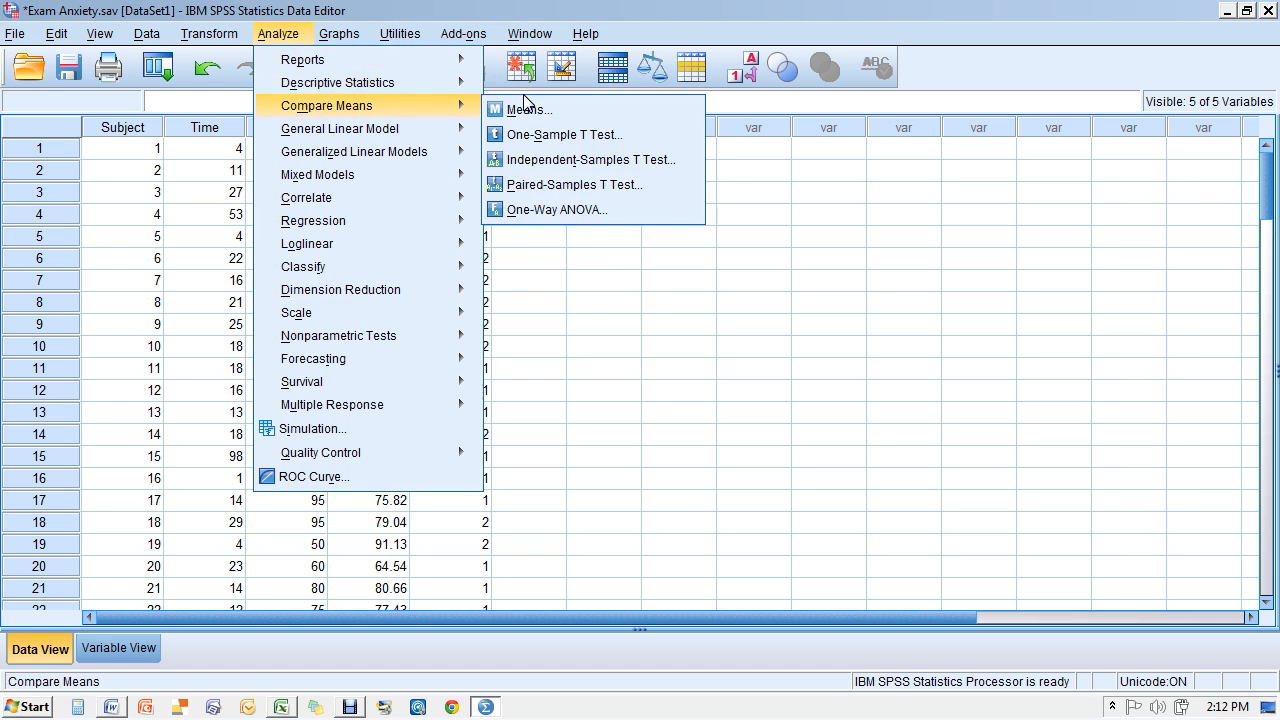
pyautogui.moveTo(466, 93)
pyautogui.click(526, 110)
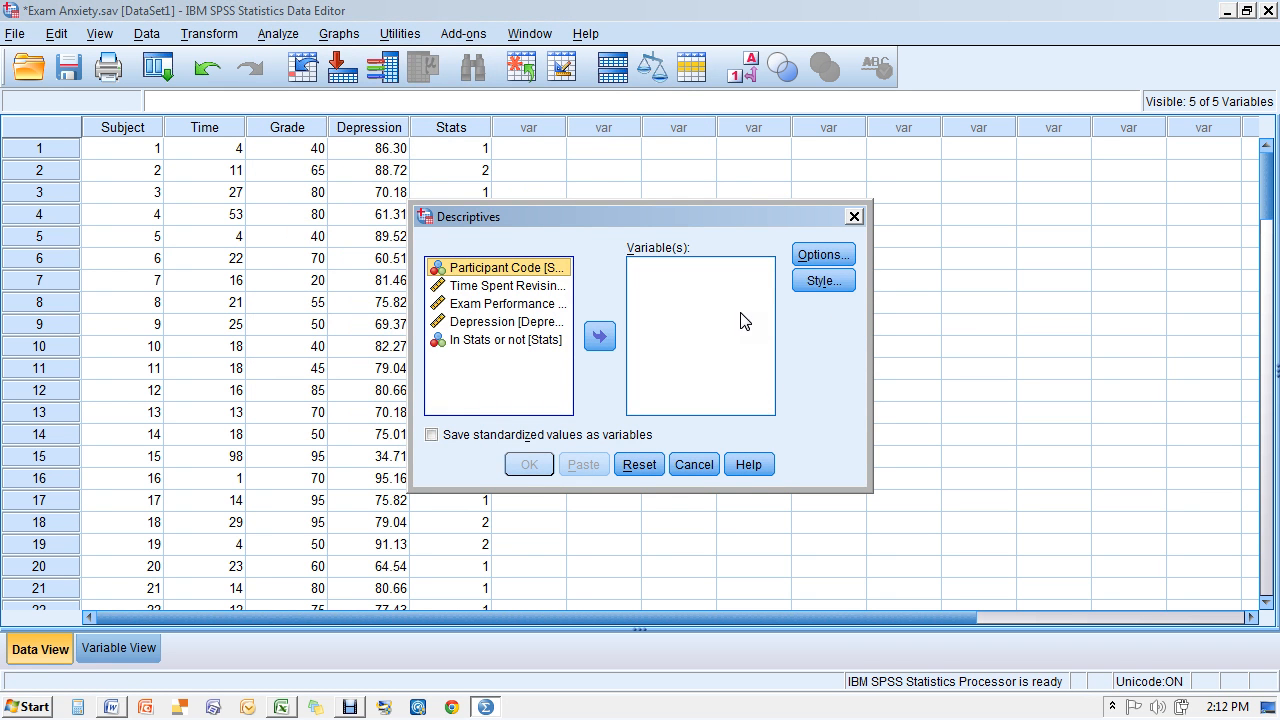
pyautogui.click(855, 217)
# Open the Explore analysis and set its statistics to Descriptives with a 95% confidence interval and Outliers
pyautogui.click(278, 33)
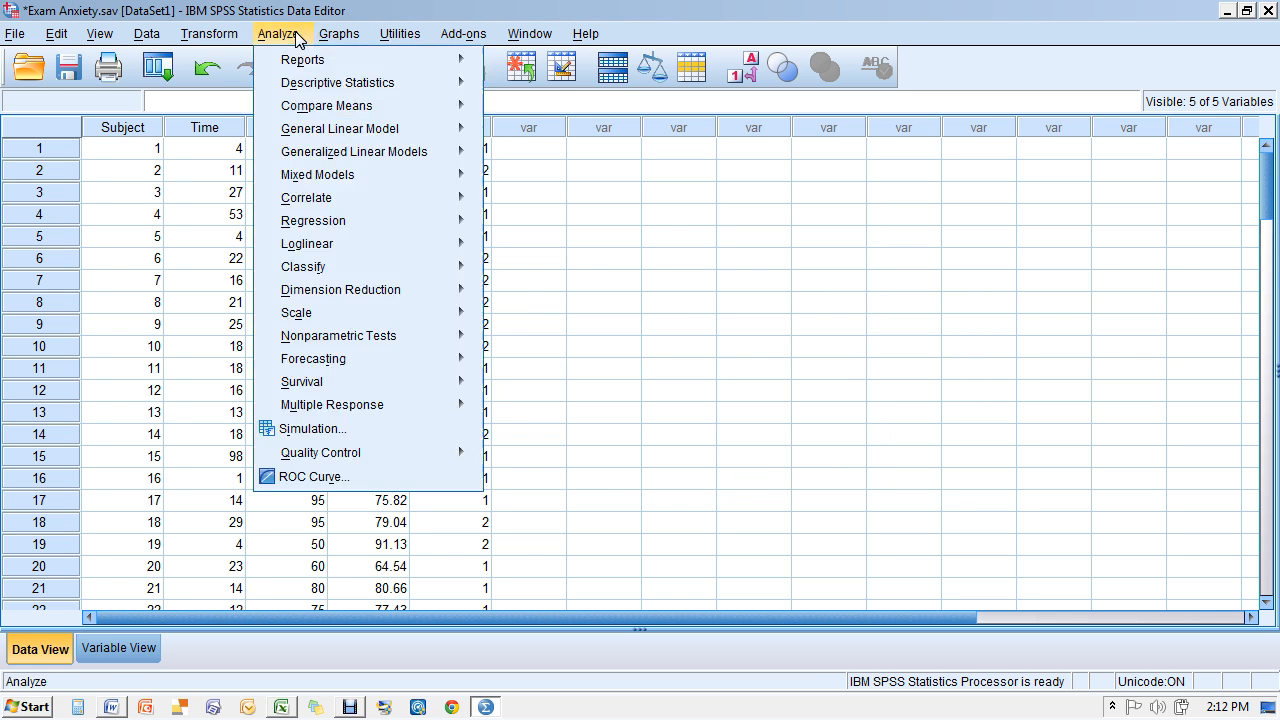
pyautogui.moveTo(402, 90)
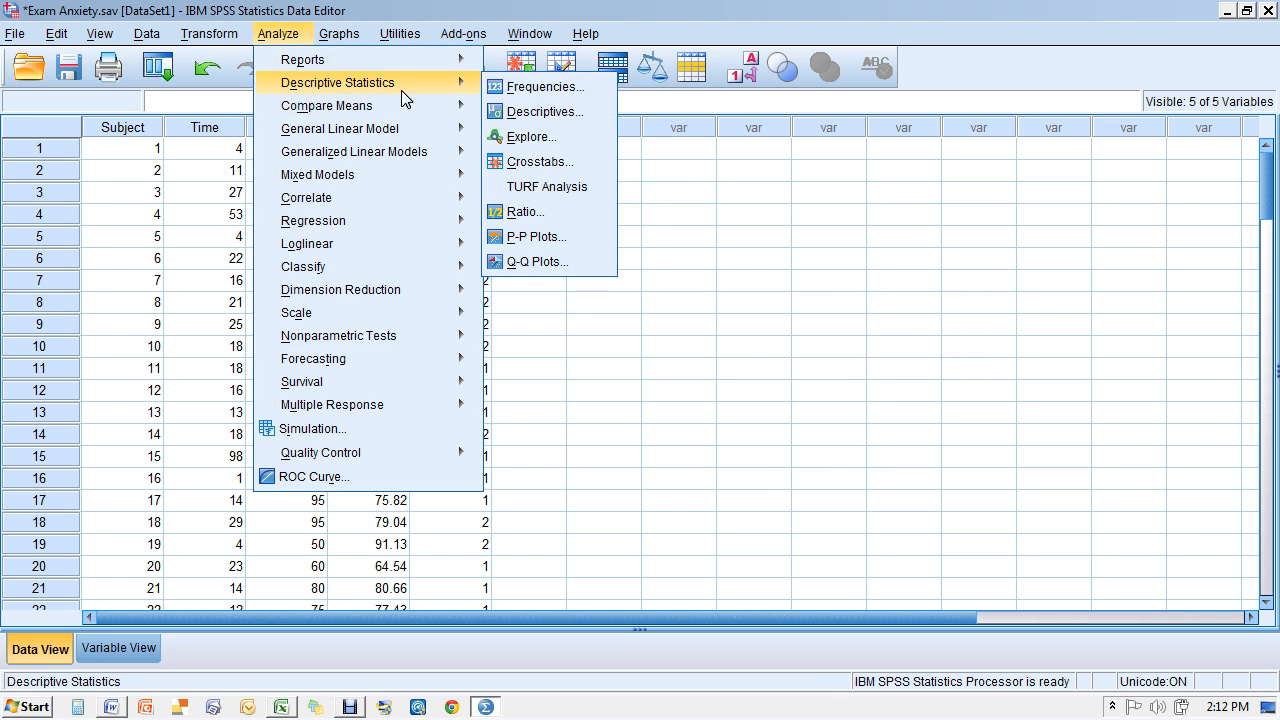
pyautogui.click(539, 139)
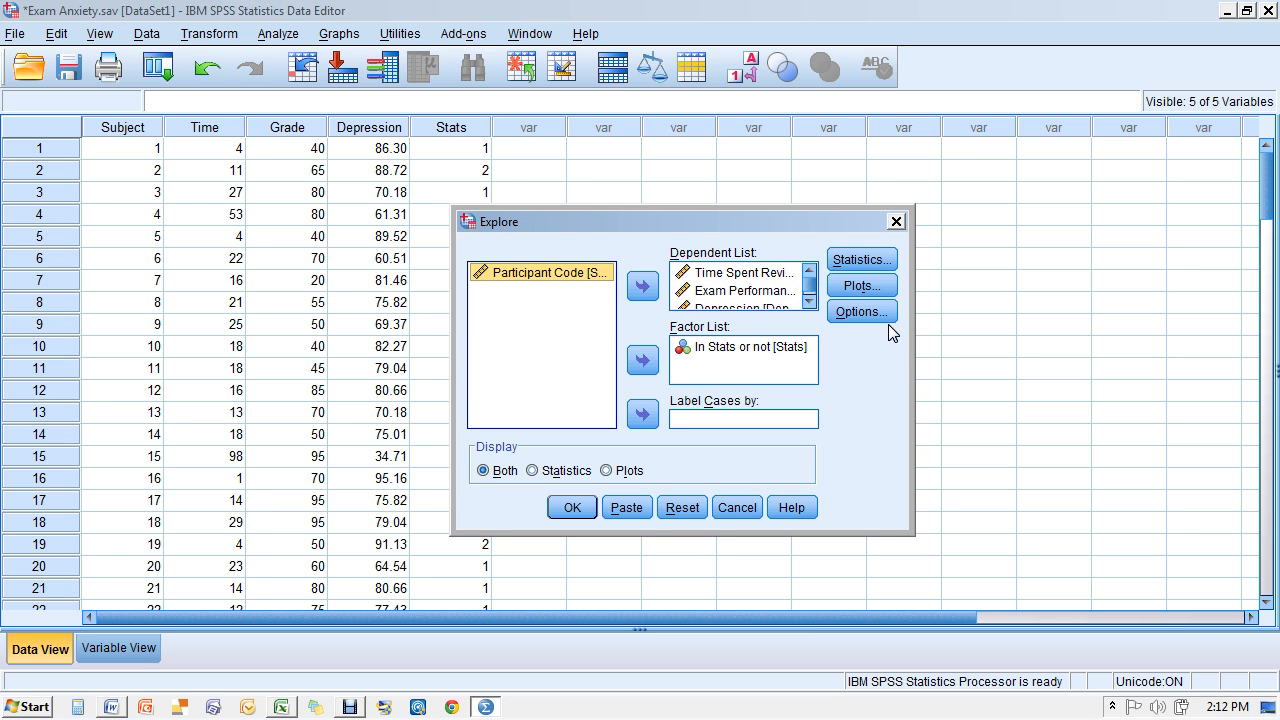
pyautogui.click(872, 265)
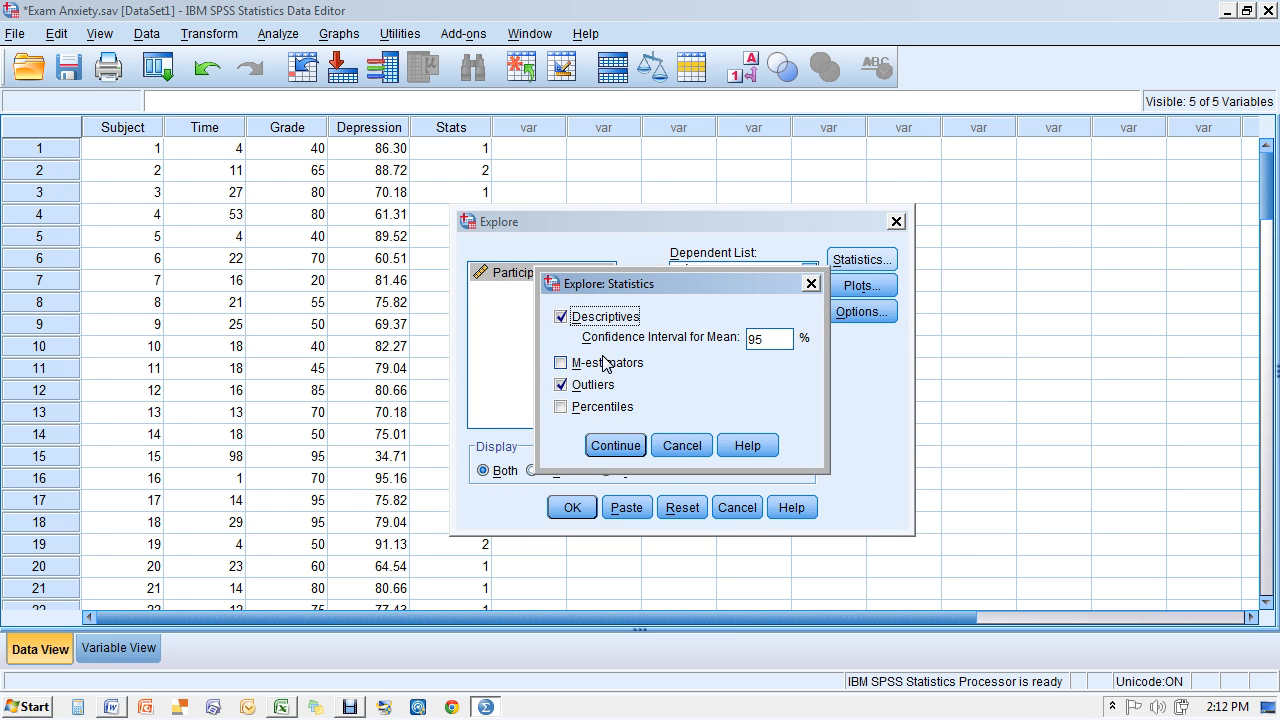
pyautogui.click(560, 385)
pyautogui.click(618, 443)
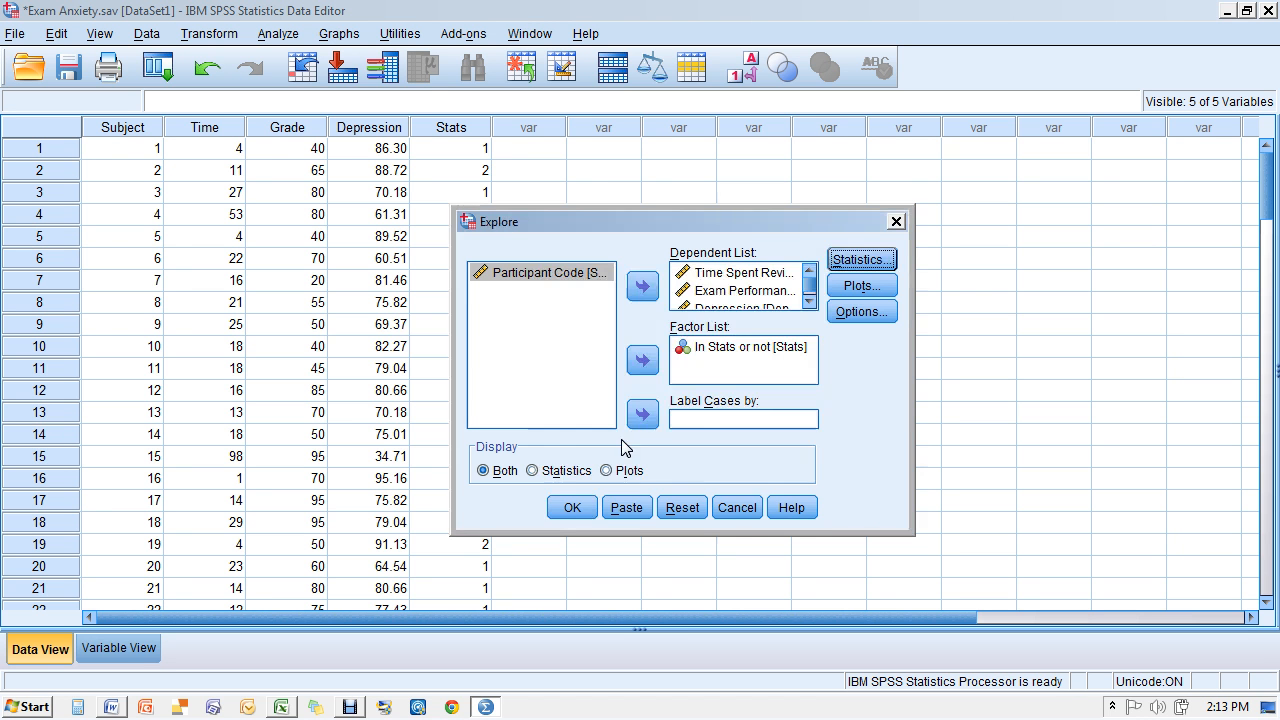
# Leave out the stem-and-leaf plot, include histograms and normality plots with tests, and run the Explore analysis
pyautogui.click(882, 284)
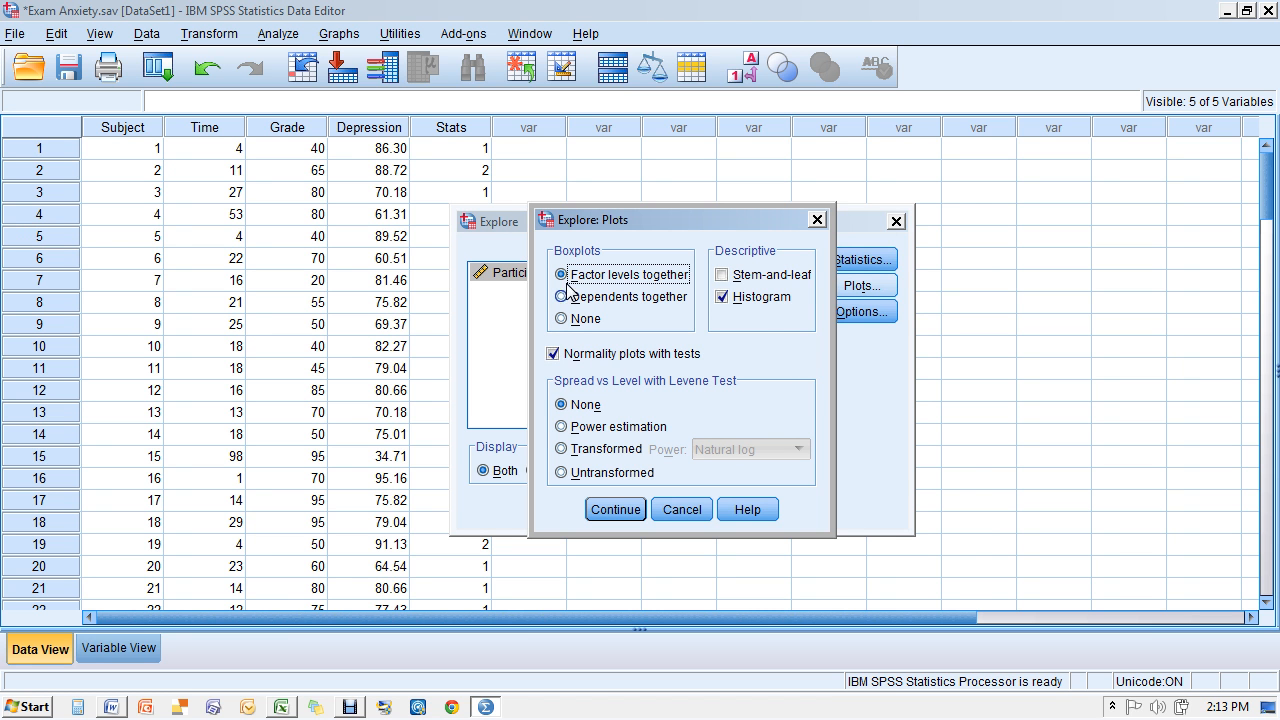
pyautogui.click(724, 276)
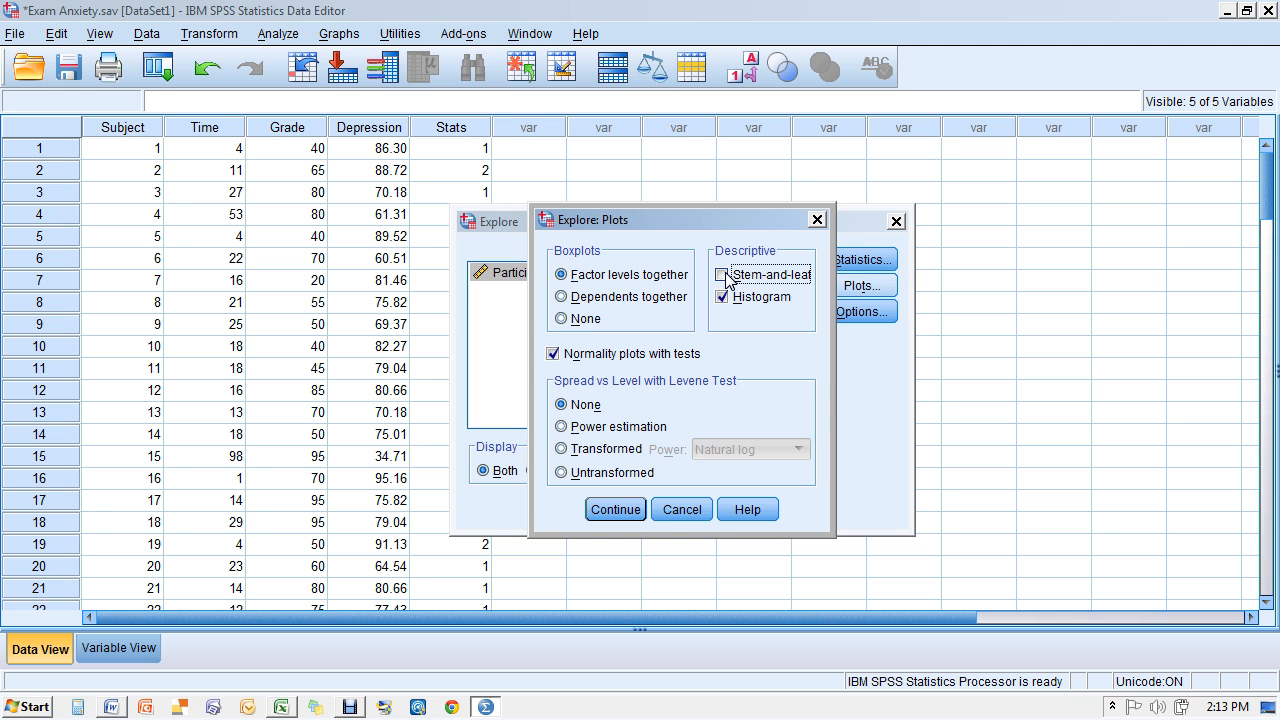
pyautogui.click(619, 512)
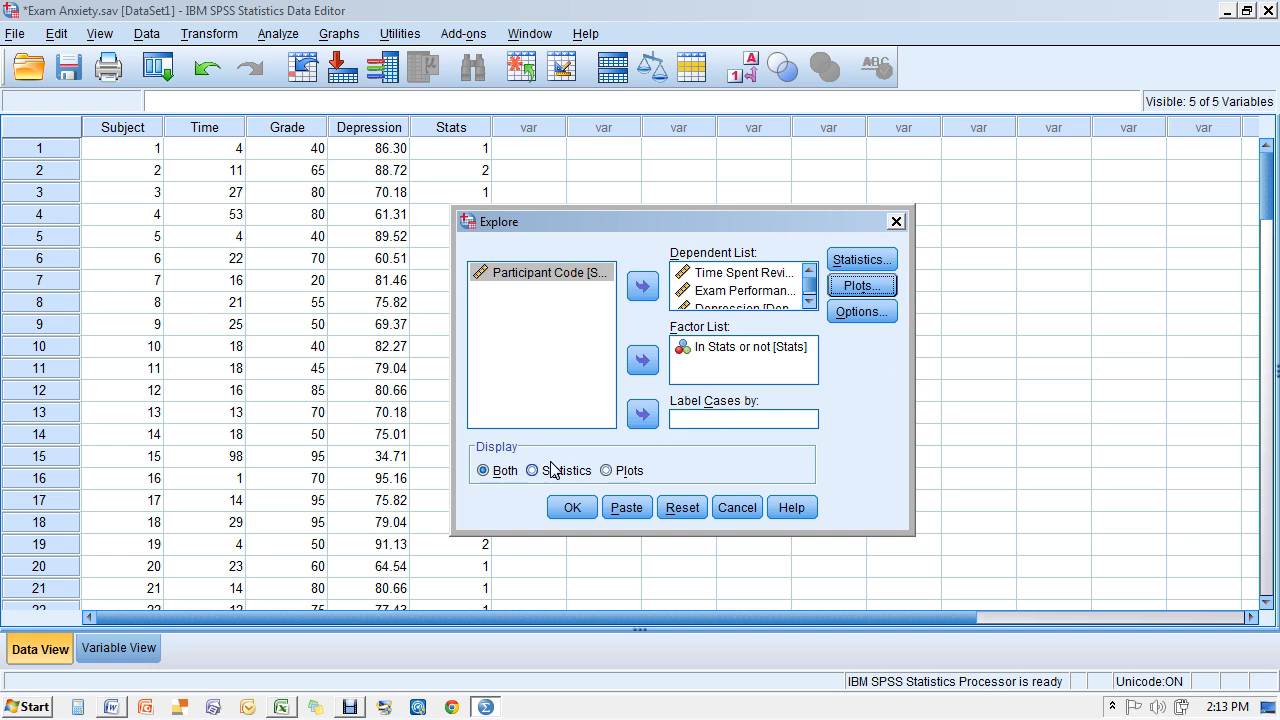
pyautogui.click(572, 508)
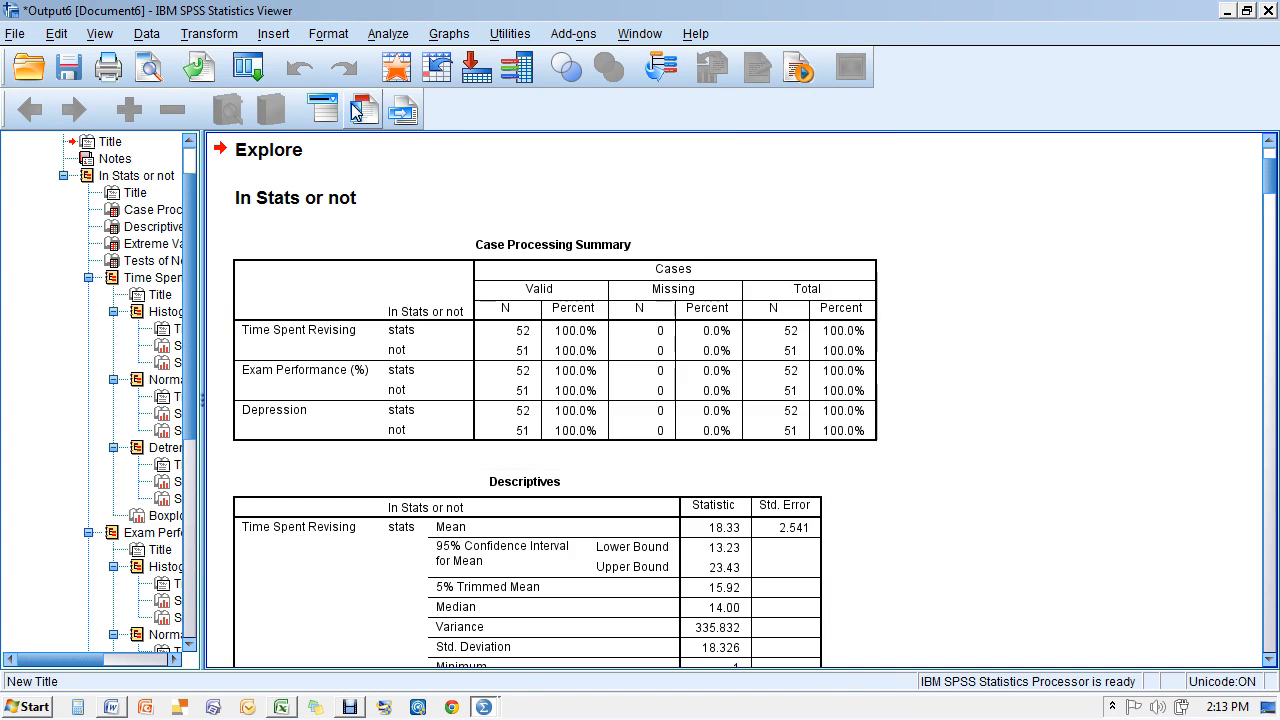
# Examine the Case Processing Summary, Descriptives and Extreme Values tables in the Explore output
pyautogui.click(1270, 325)
pyautogui.click(1270, 325)
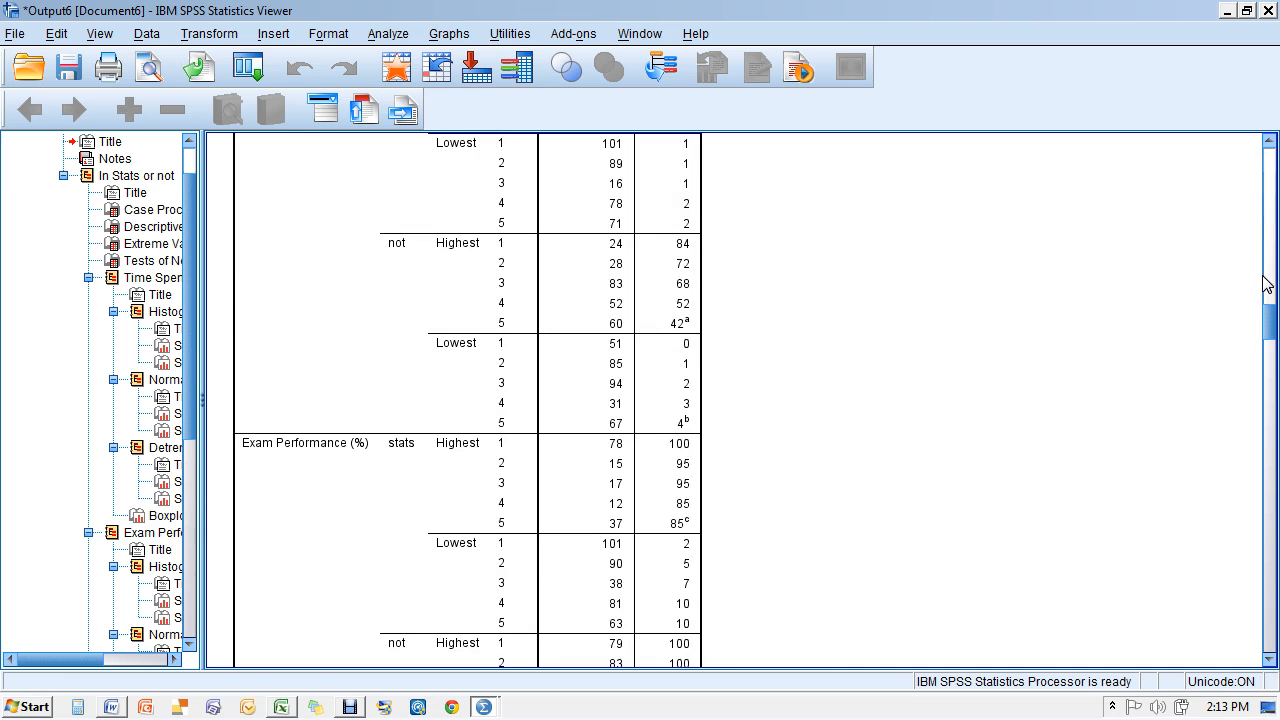
pyautogui.click(1270, 177)
pyautogui.click(1270, 177)
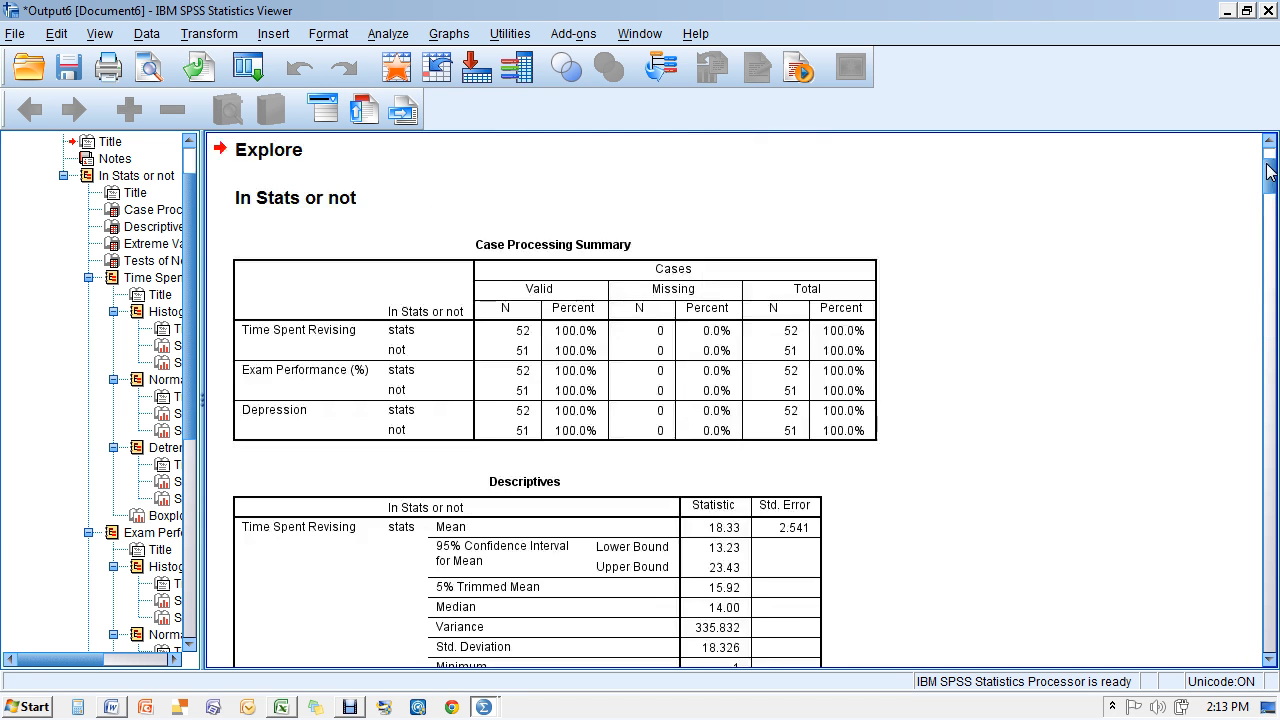
pyautogui.click(1270, 177)
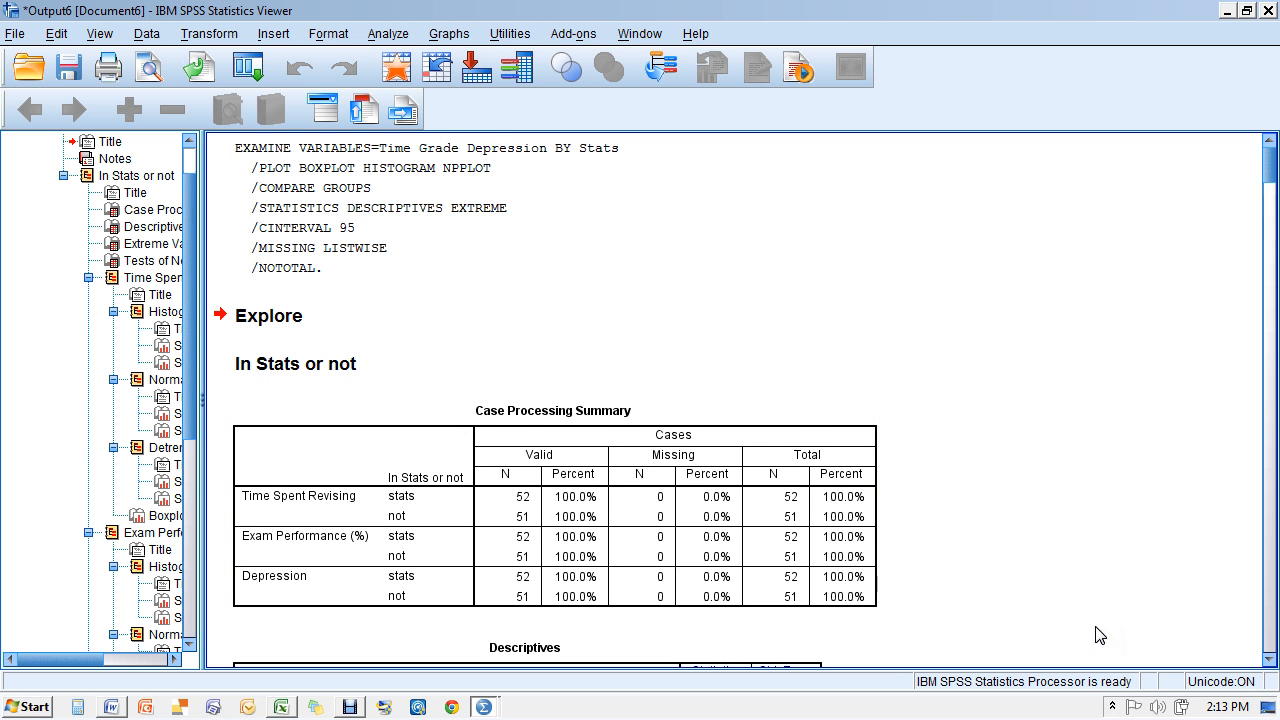
pyautogui.click(1271, 660)
pyautogui.scroll(-10, 1271, 660)
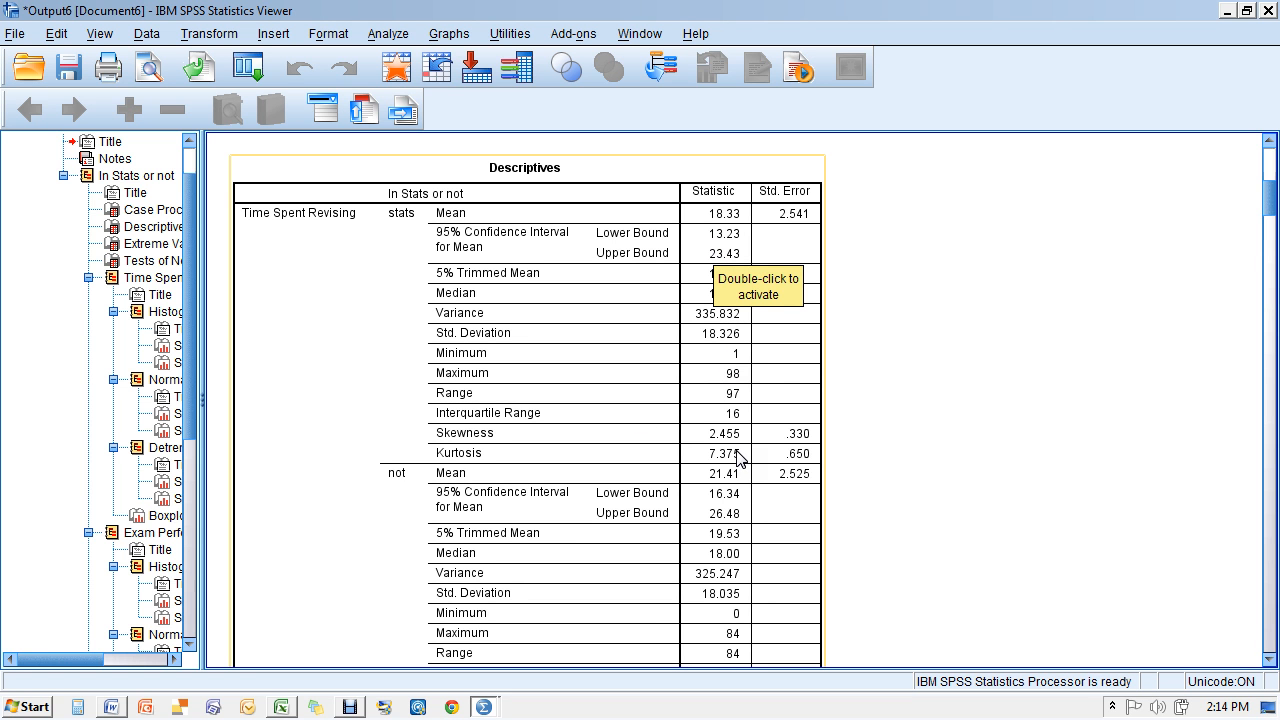
pyautogui.click(1272, 645)
pyautogui.click(1272, 645)
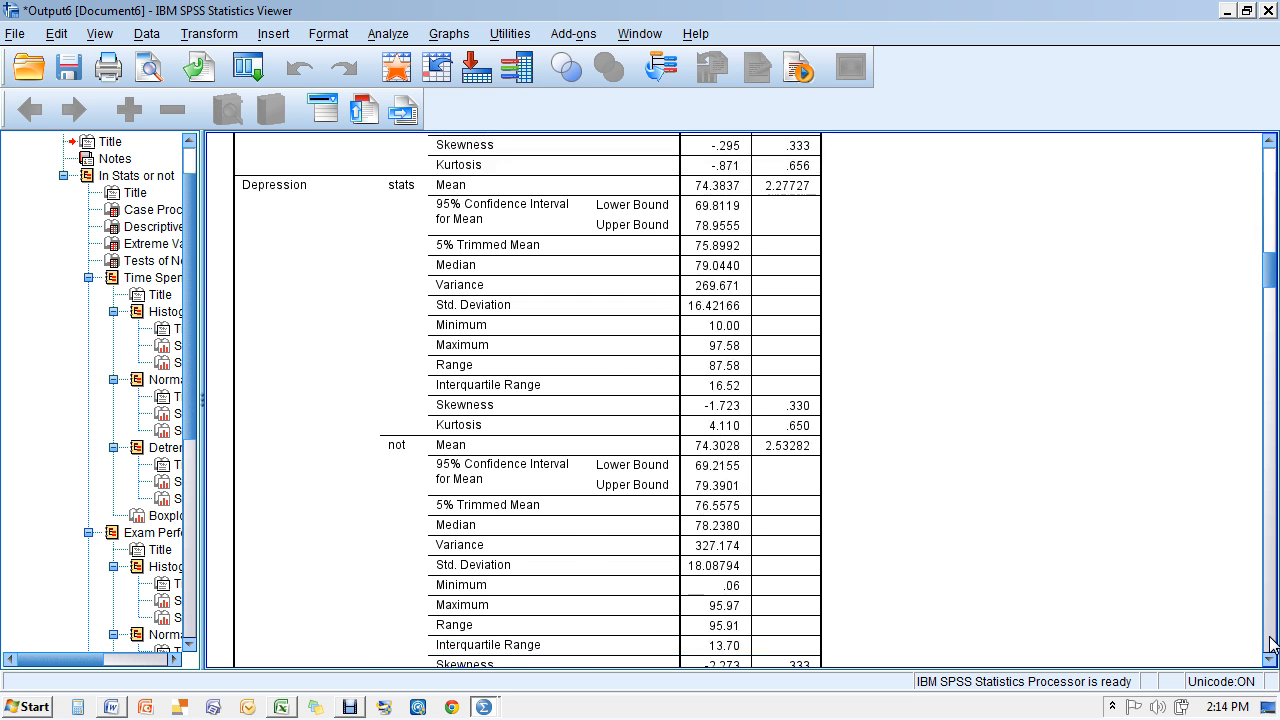
pyautogui.click(1272, 645)
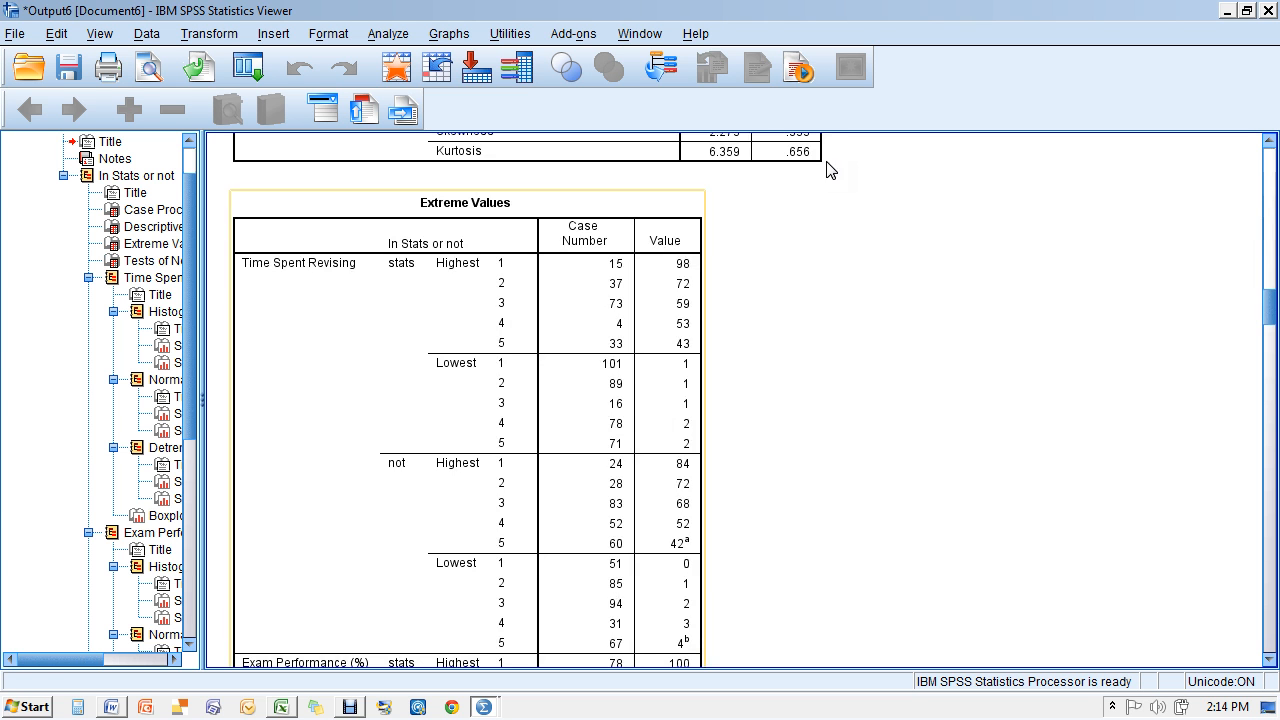
pyautogui.click(335, 336)
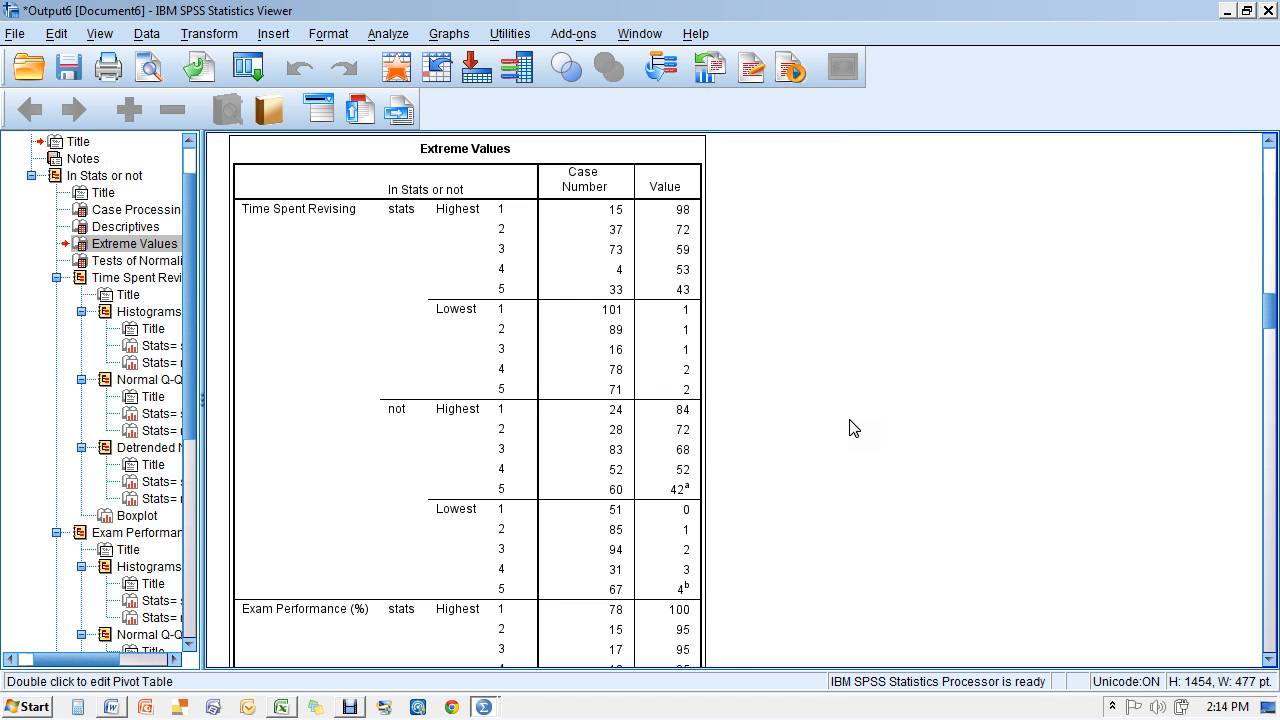
# Review the Time Spent Revising histograms and boxplot for the stats and not groups
pyautogui.click(1271, 550)
pyautogui.click(1271, 550)
pyautogui.click(1271, 550)
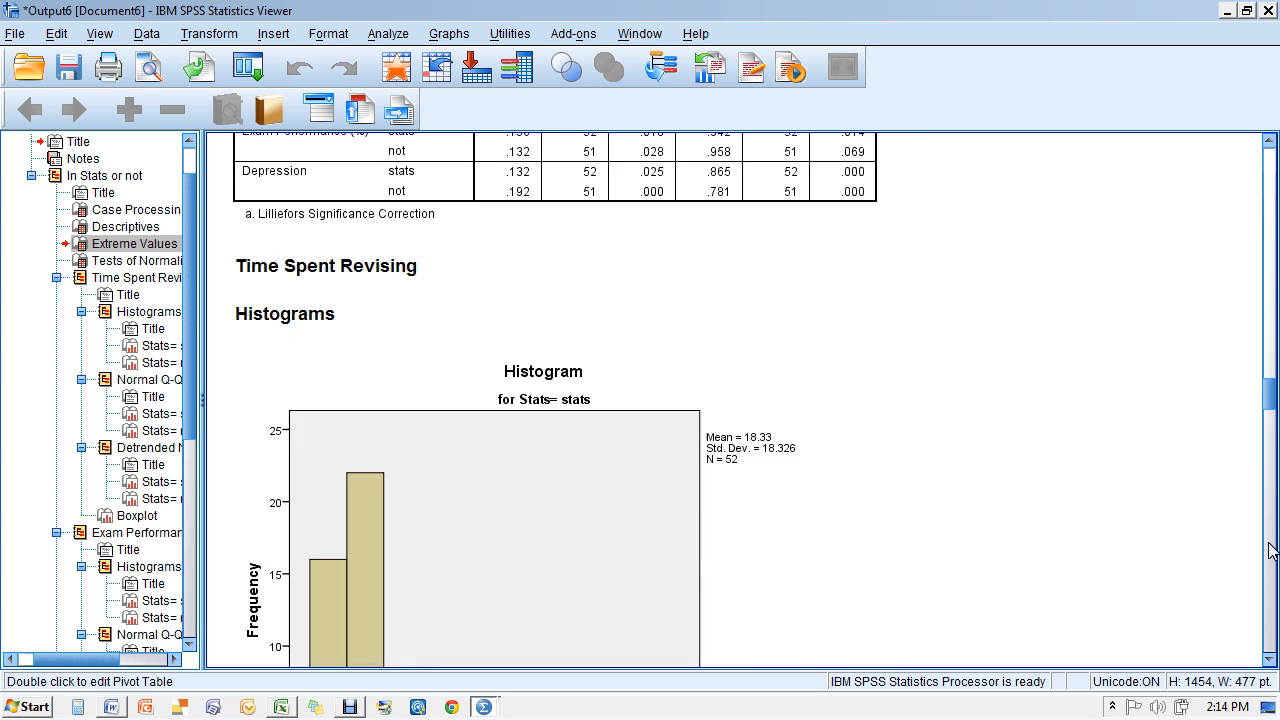
pyautogui.click(1271, 550)
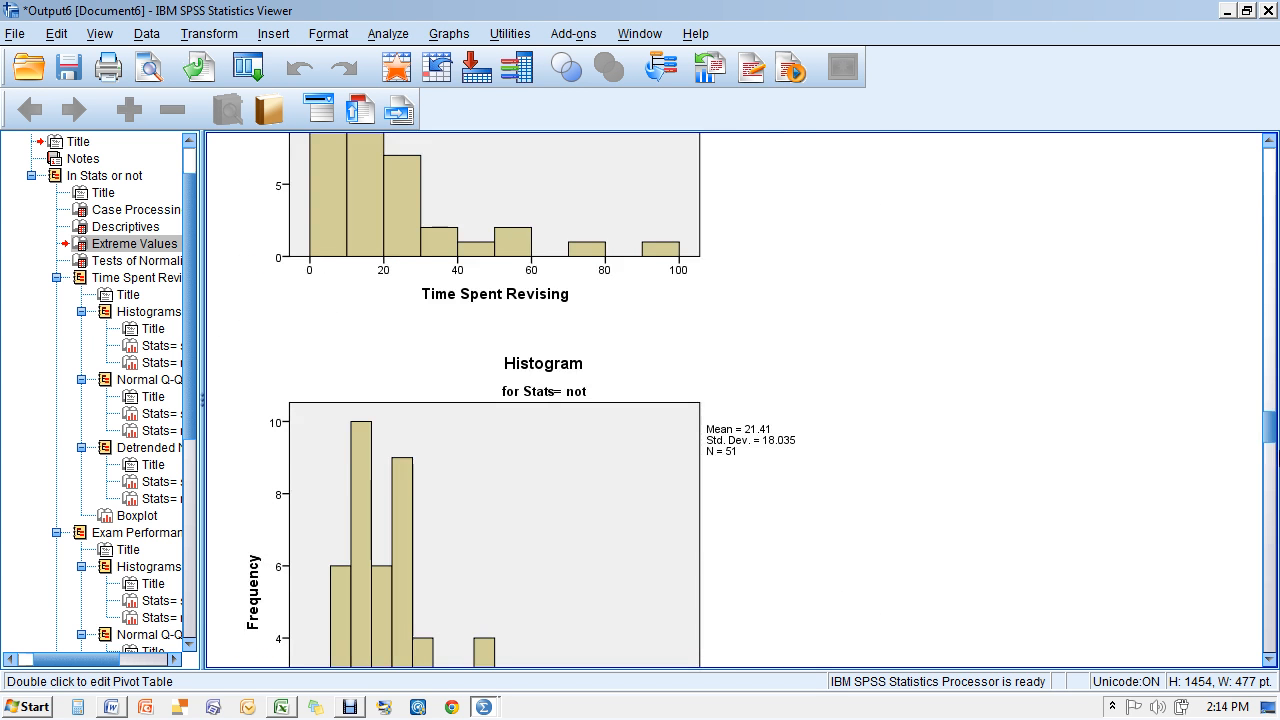
pyautogui.scroll(3, 1274, 443)
pyautogui.moveTo(1272, 437); pyautogui.dragTo(1277, 522)
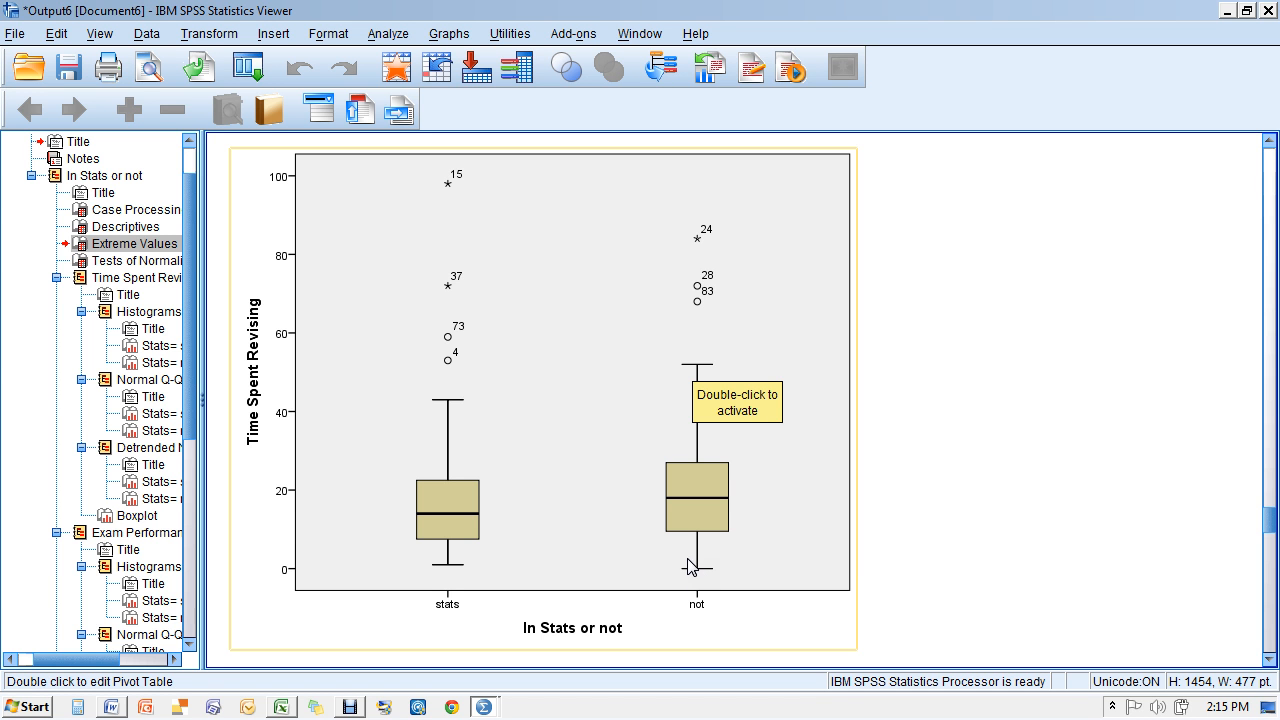
# Open the Time Spent Revising boxplot for editing and fill its plot background with white
pyautogui.click(840, 402)
pyautogui.rightClick(818, 388)
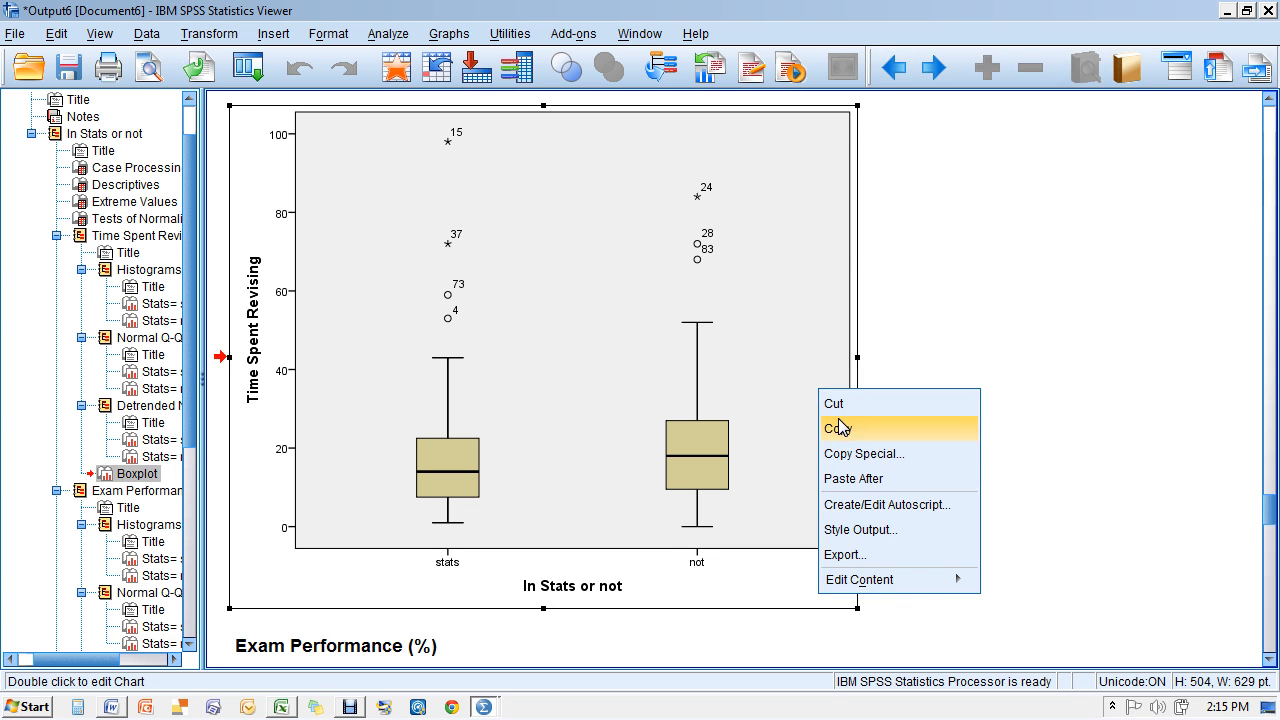
pyautogui.click(792, 361)
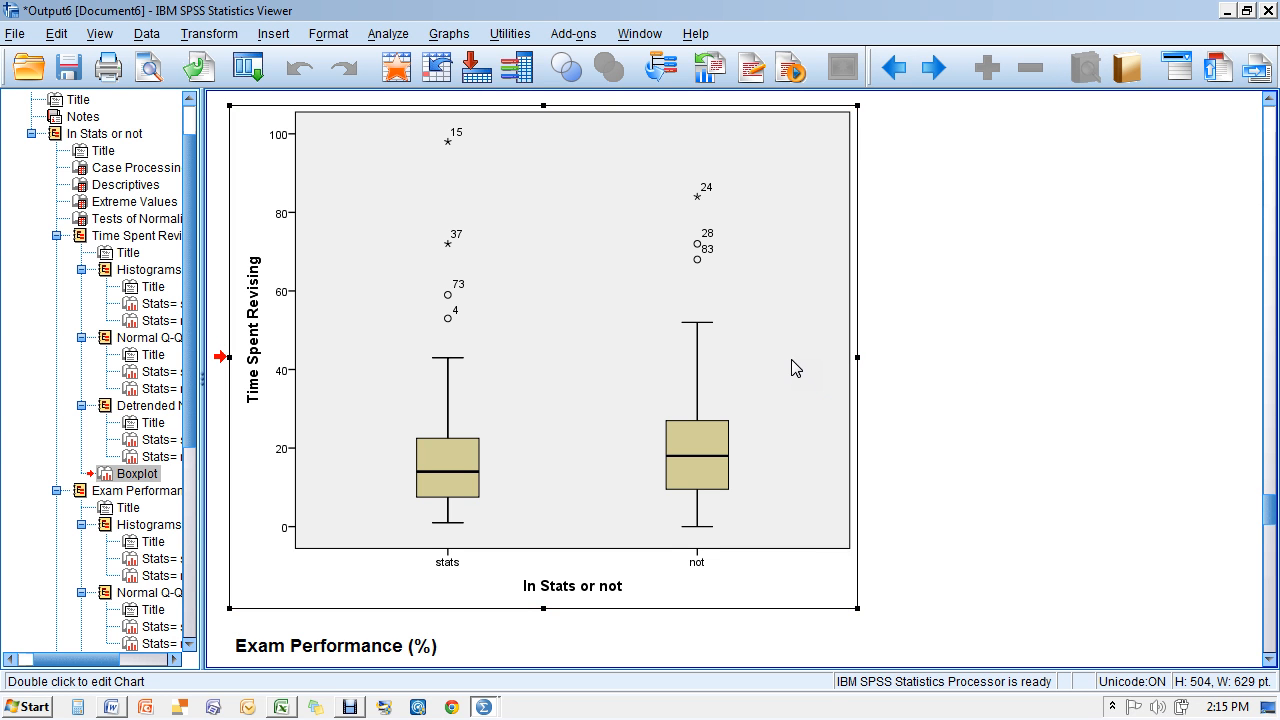
pyautogui.doubleClick(594, 443)
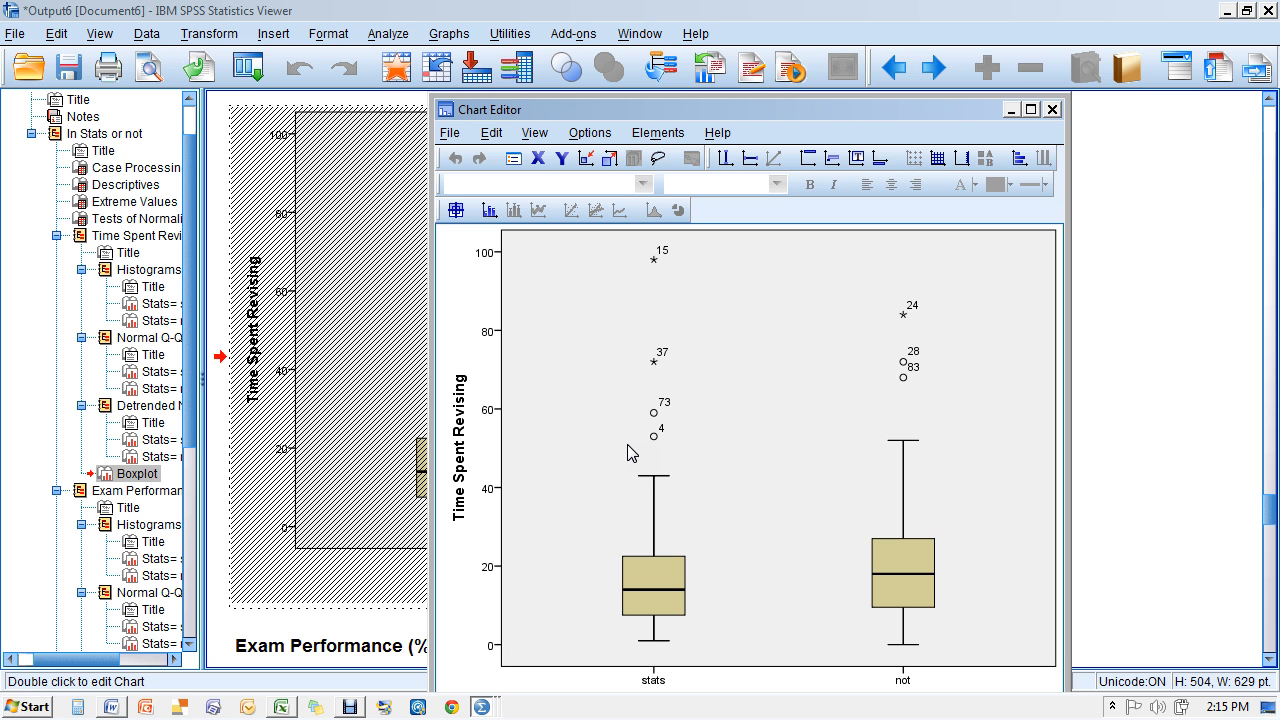
pyautogui.doubleClick(758, 524)
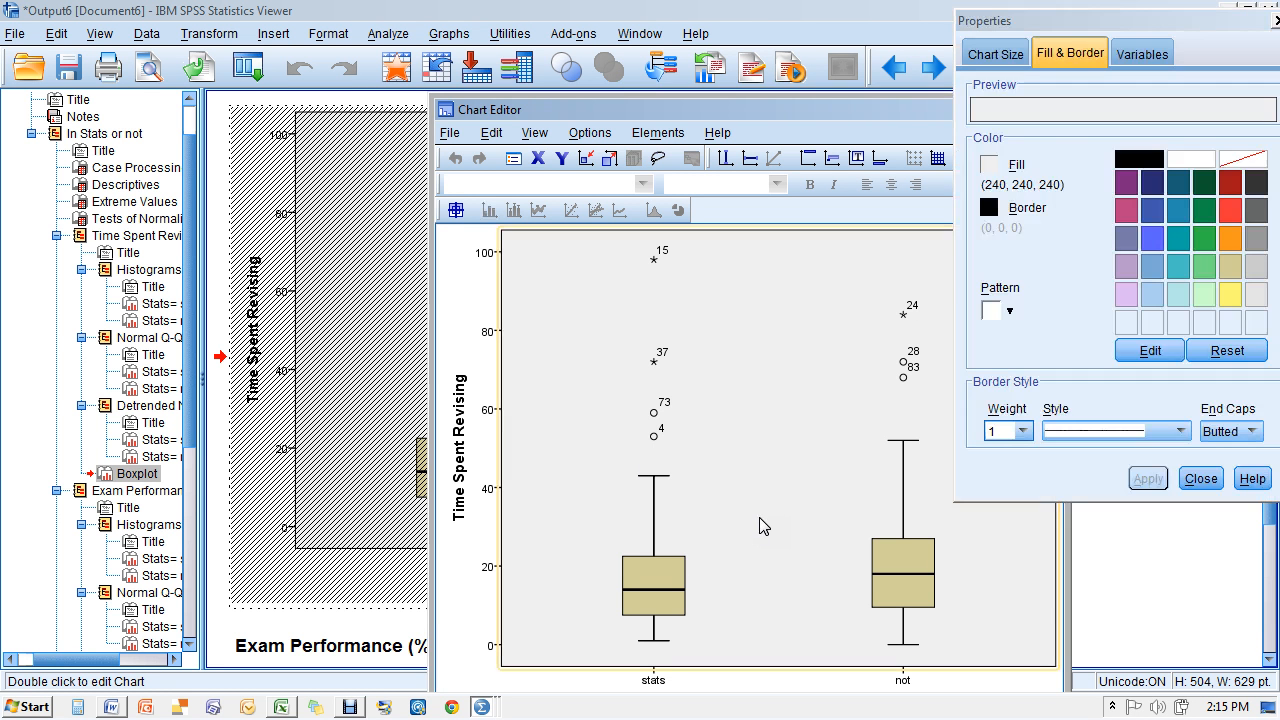
pyautogui.click(1190, 159)
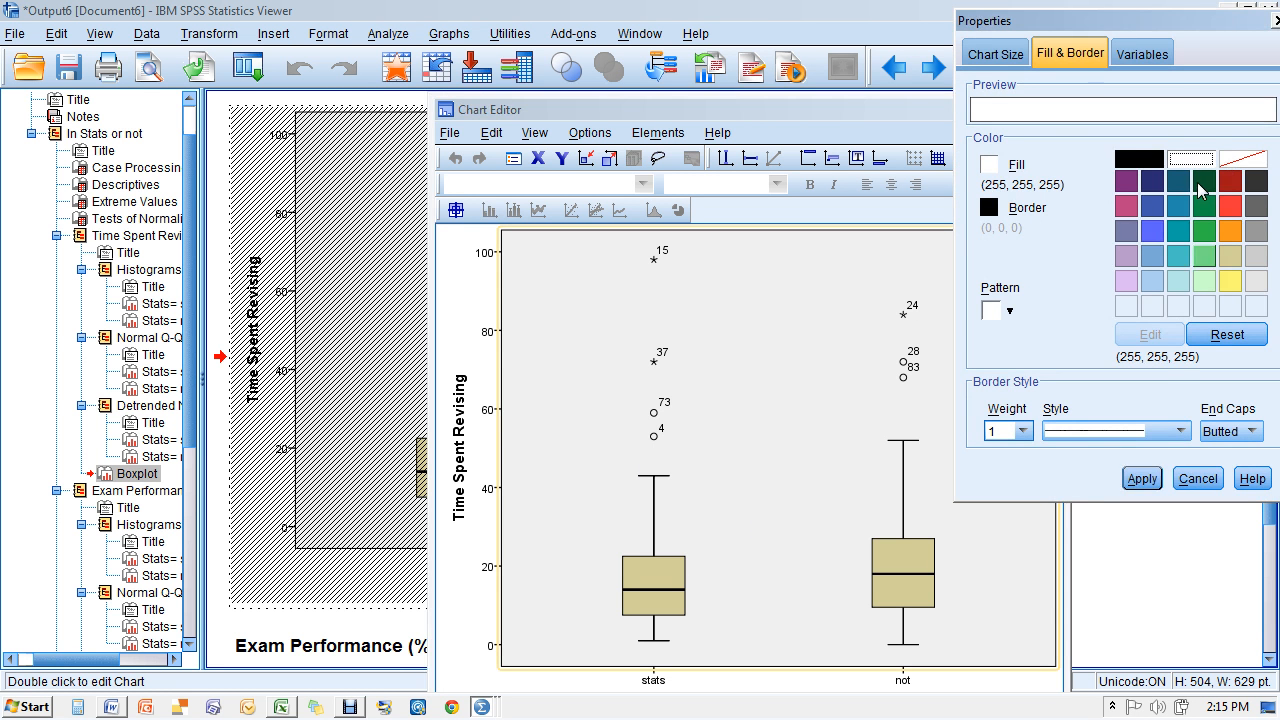
pyautogui.click(1150, 478)
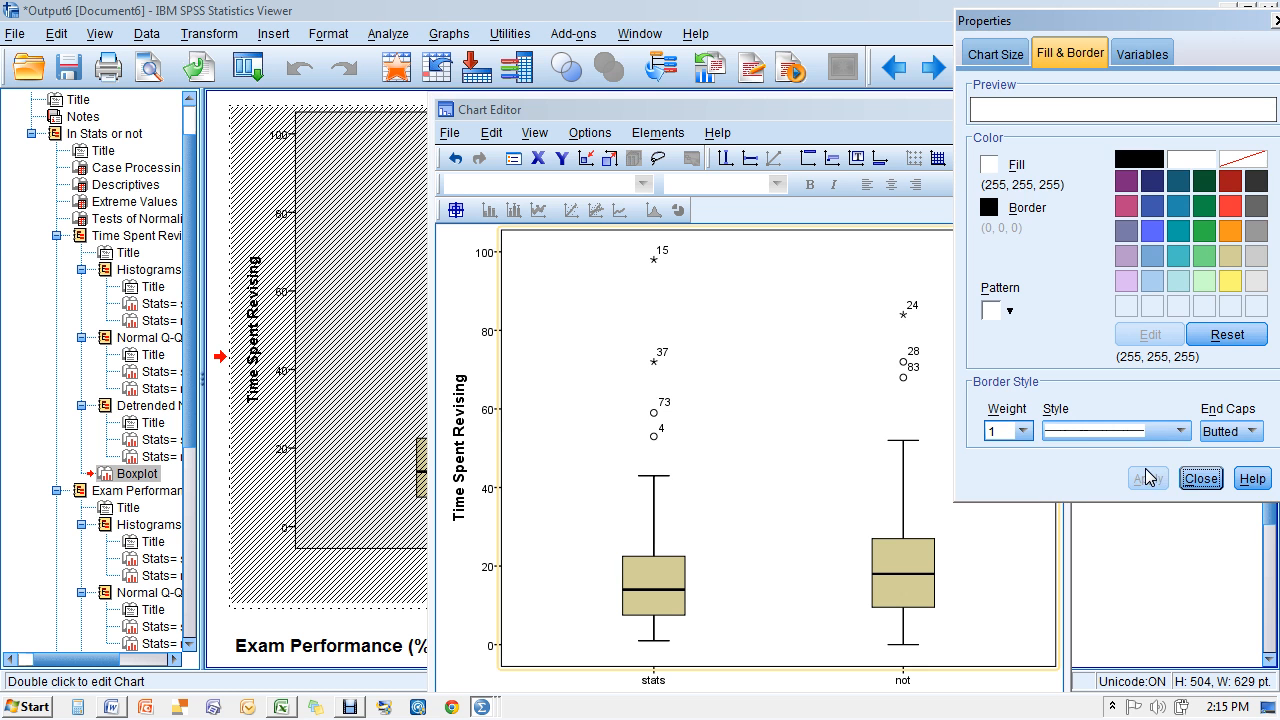
pyautogui.click(1201, 478)
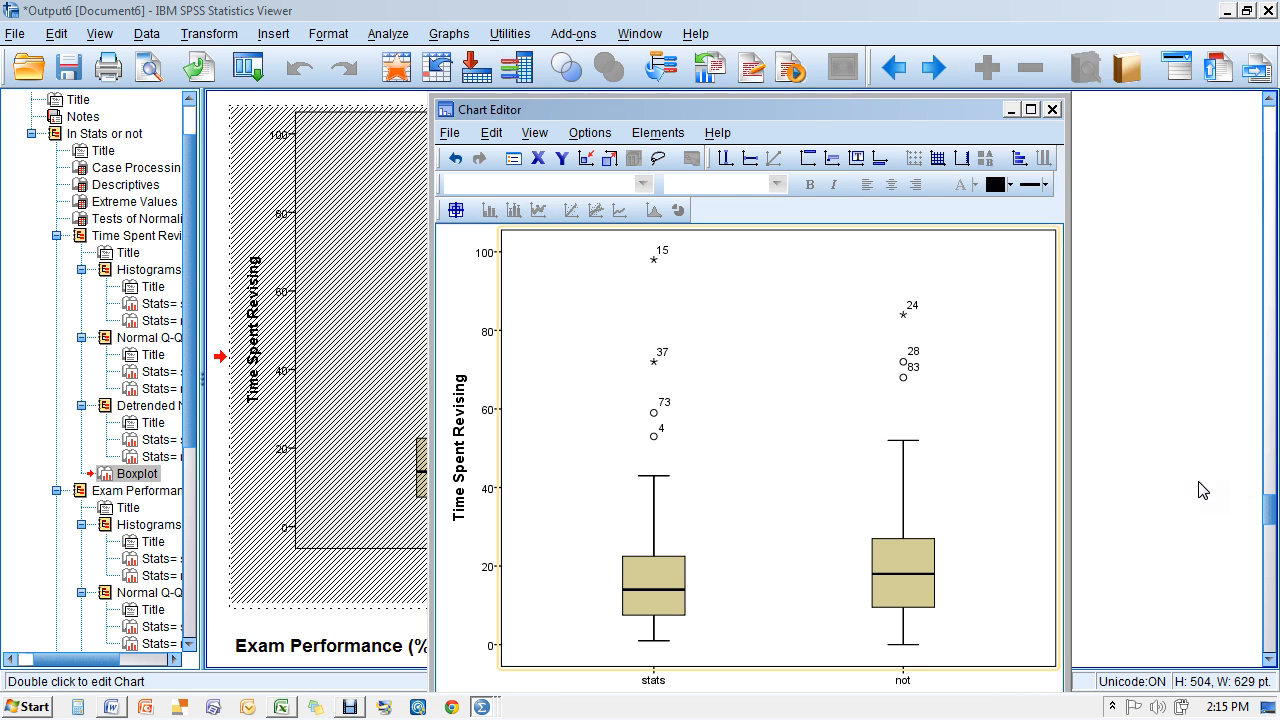
# Set the preferred font size of the boxplot's Time Spent Revising axis numbers to 18 and finish editing the chart
pyautogui.doubleClick(489, 496)
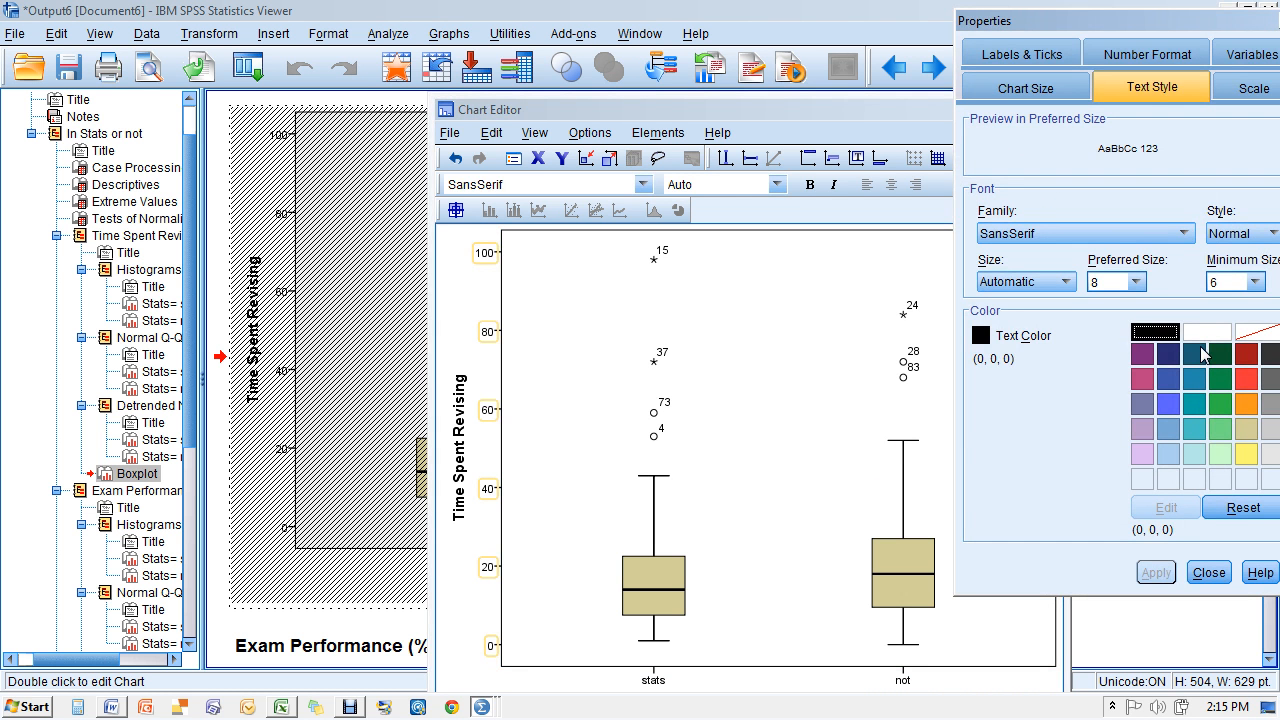
pyautogui.click(1093, 282)
pyautogui.write('1')
pyautogui.press('Return')
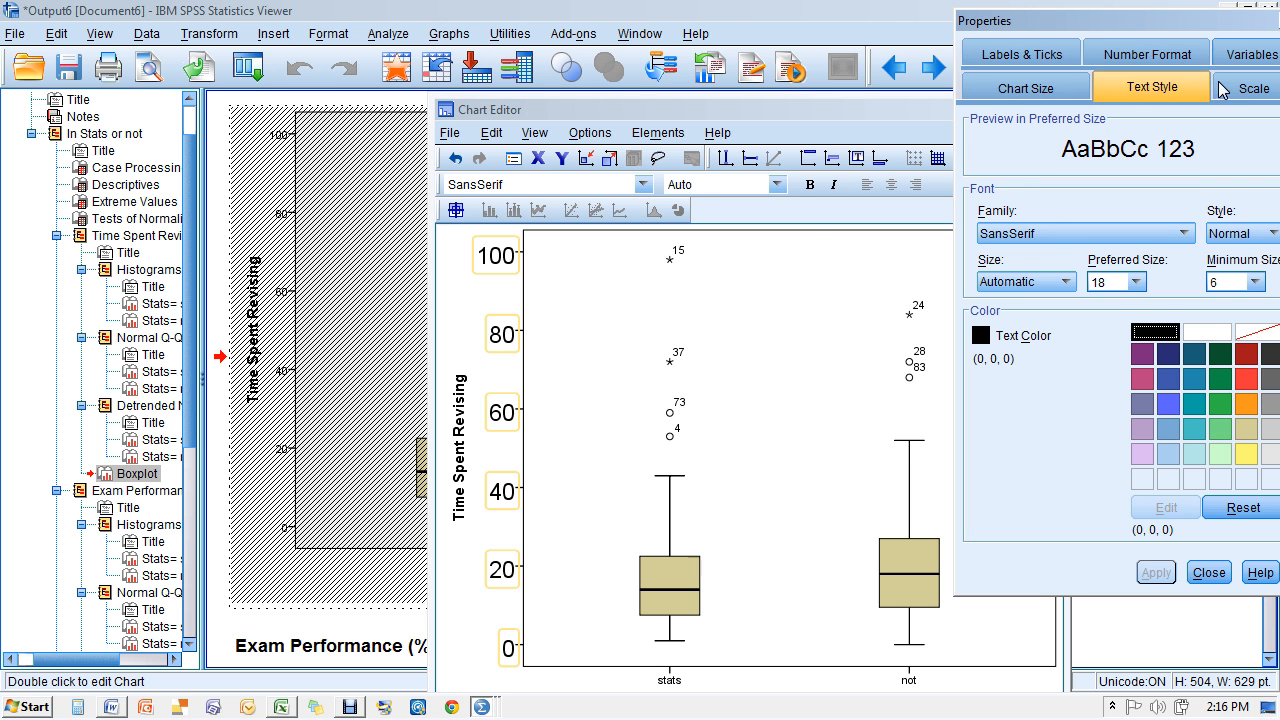
pyautogui.moveTo(1100, 18); pyautogui.dragTo(928, 18)
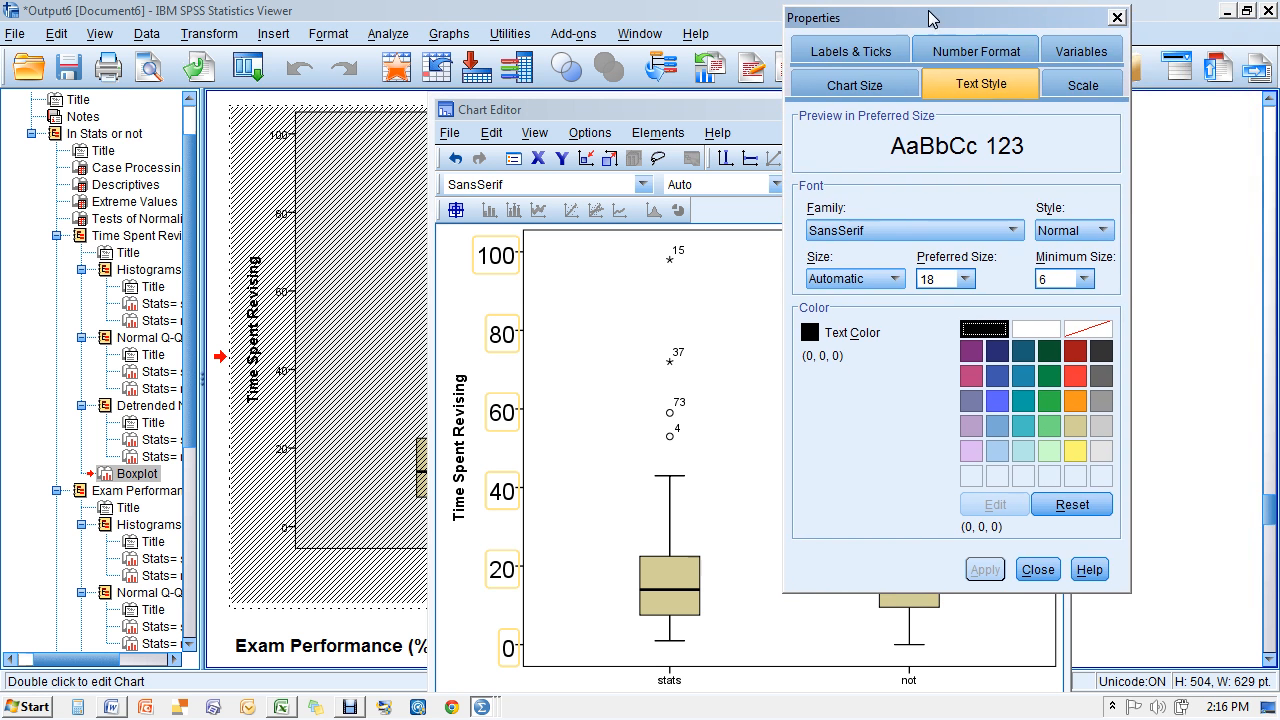
pyautogui.click(1117, 17)
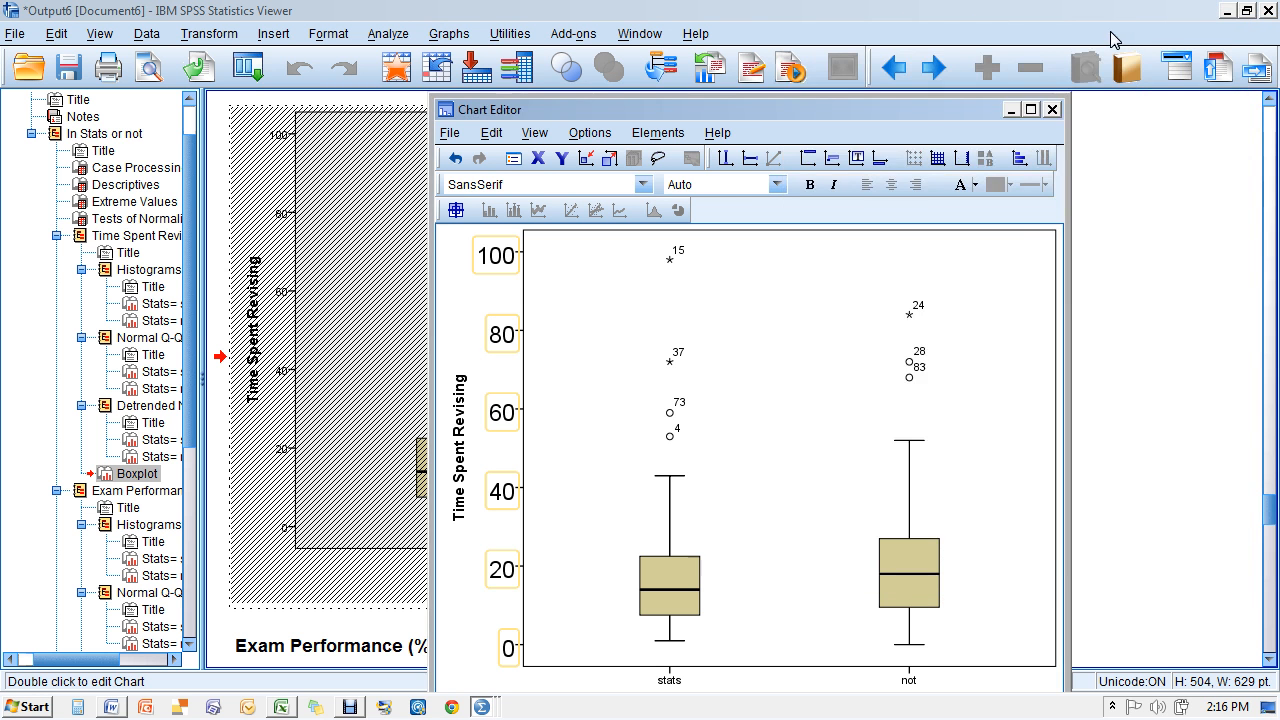
pyautogui.click(1052, 109)
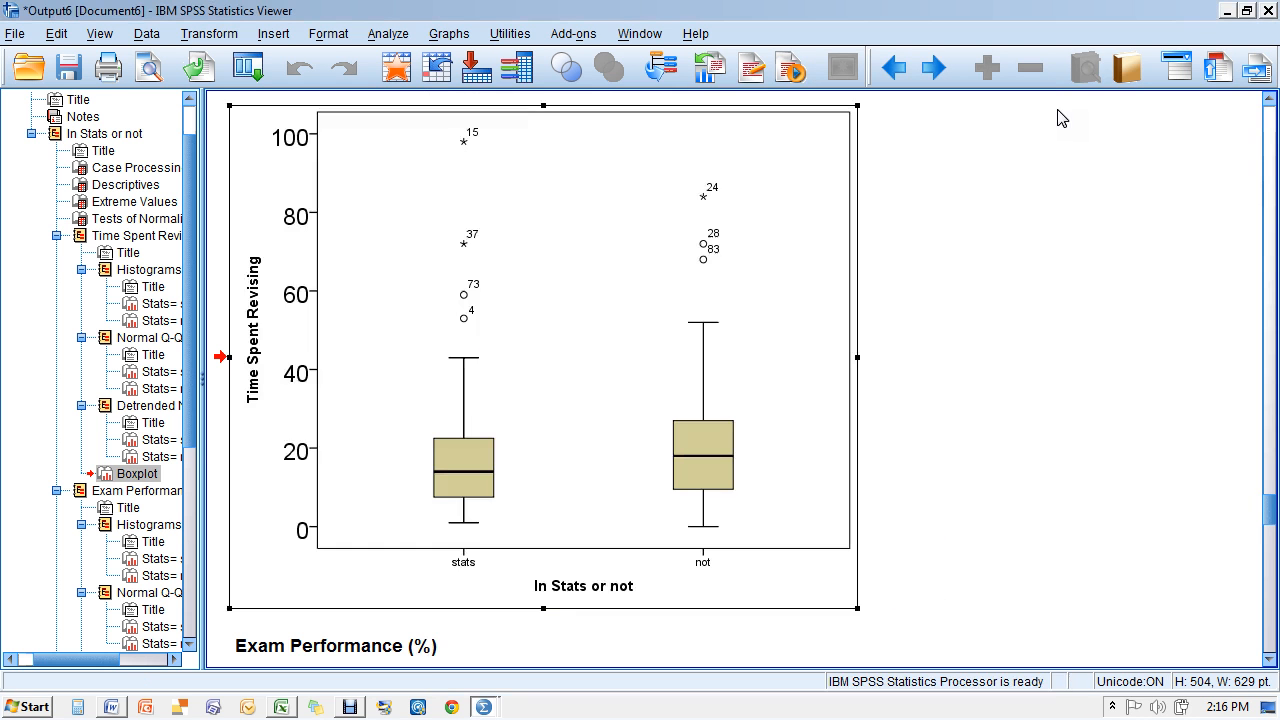
# Copy the edited Time Spent Revising boxplot into the Word document on a new page after the statistics table
pyautogui.rightClick(373, 271)
pyautogui.click(394, 303)
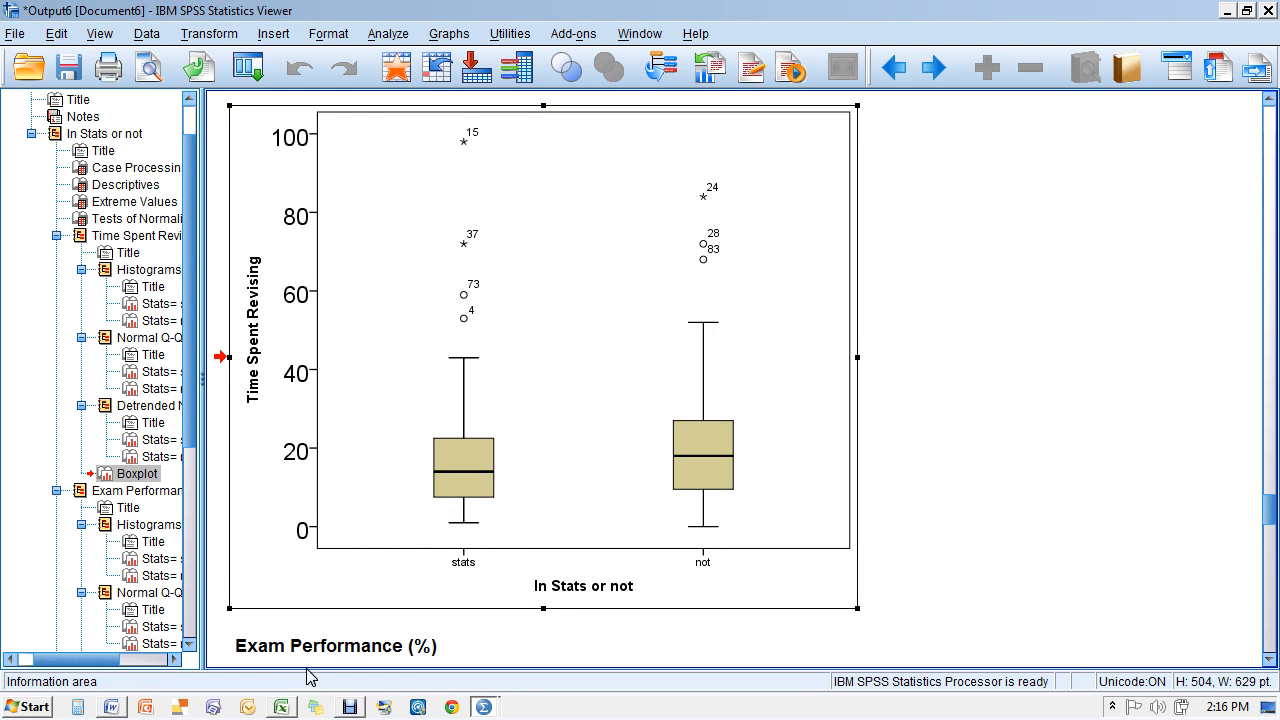
pyautogui.click(110, 707)
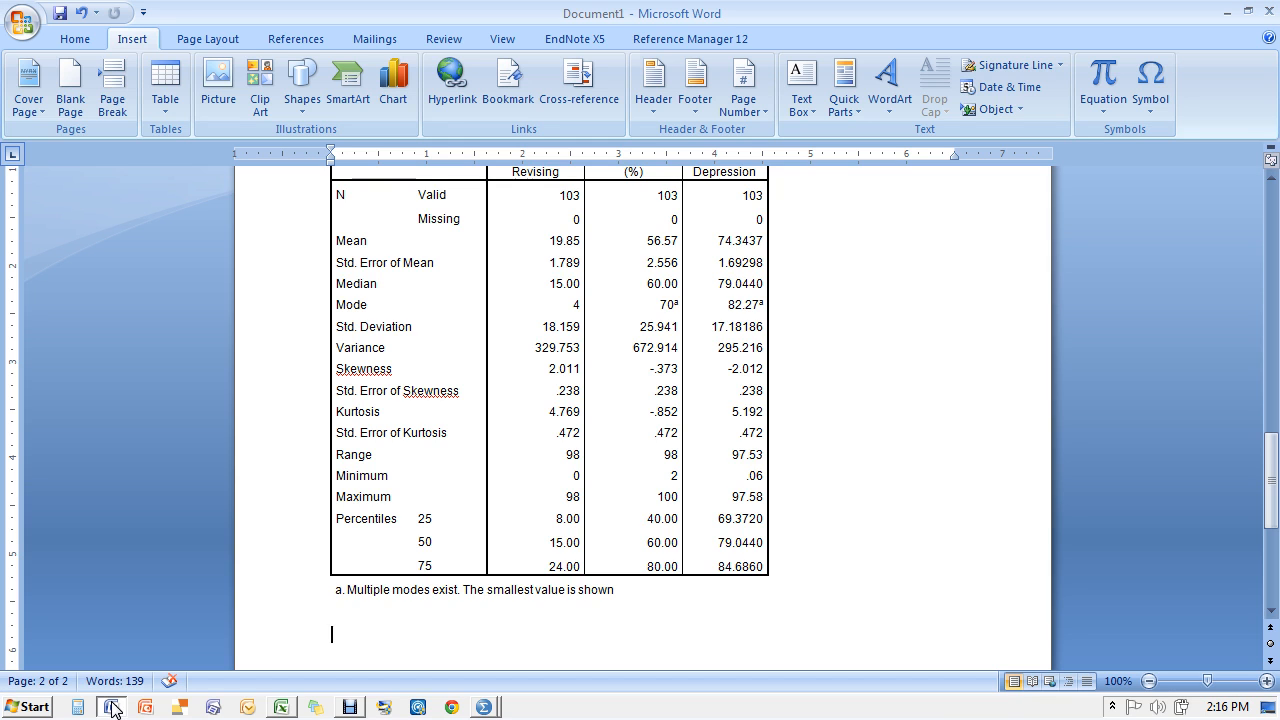
pyautogui.click(113, 105)
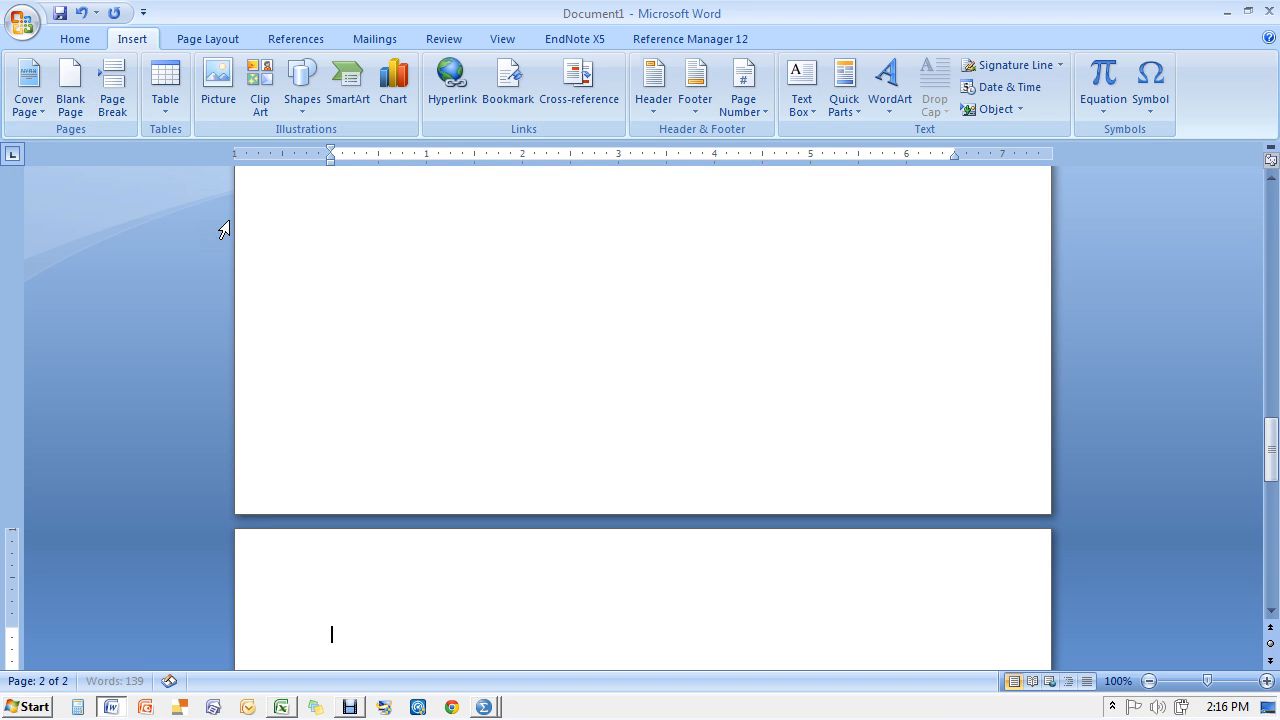
pyautogui.hotkey('ctrl', 'v')
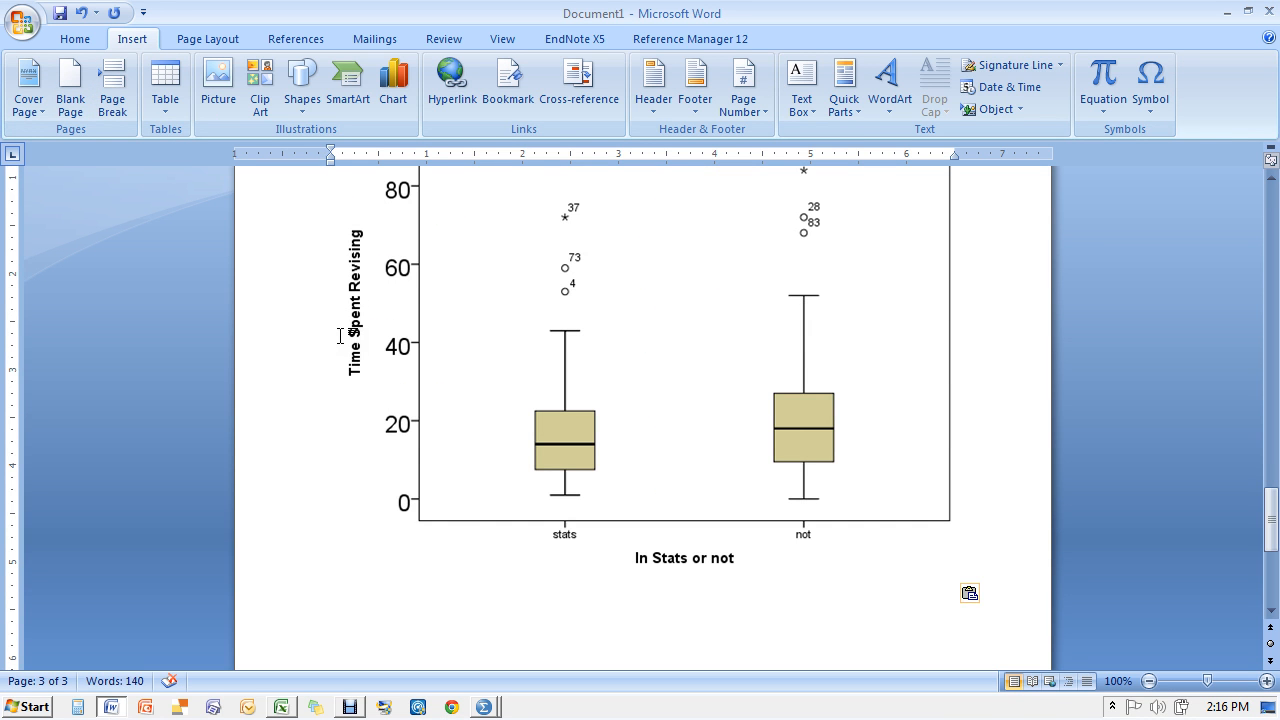
# Add a caption below the pasted boxplot starting with "Figure 2." followed by placeholder text
pyautogui.write('Figure ')
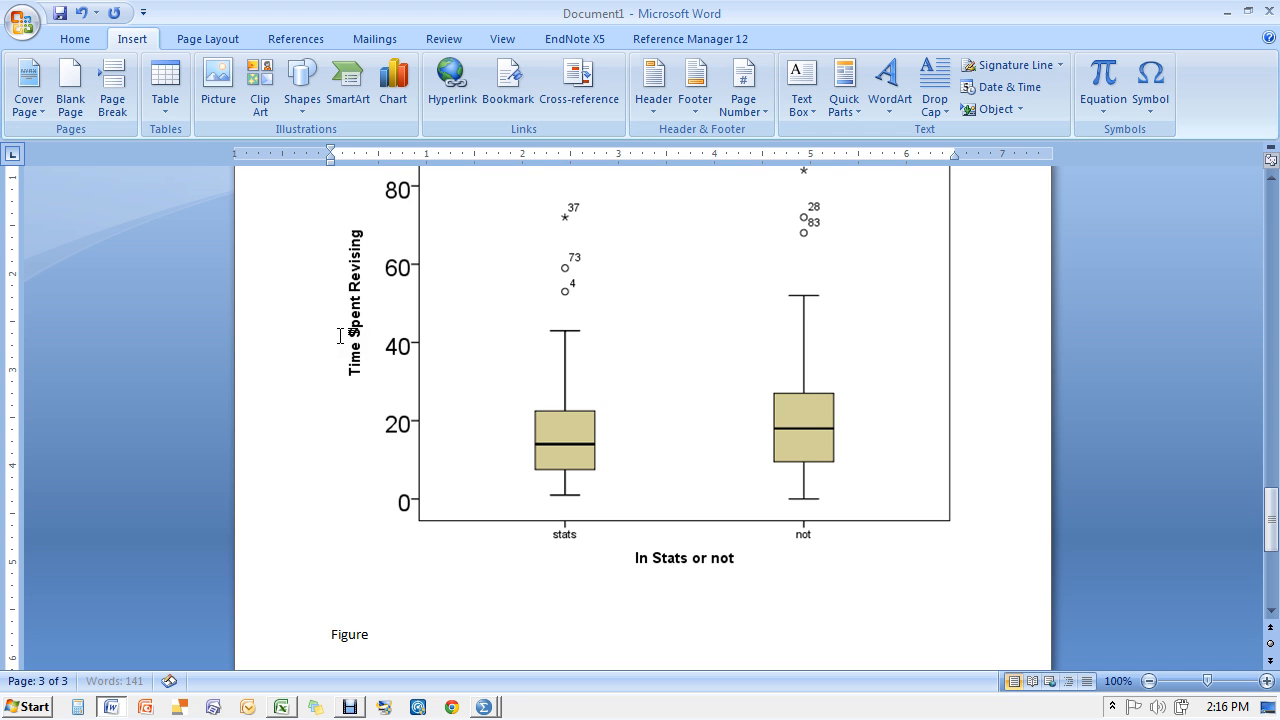
pyautogui.write('2. Theoia dfjads alds fa;lkda;l fa a f')
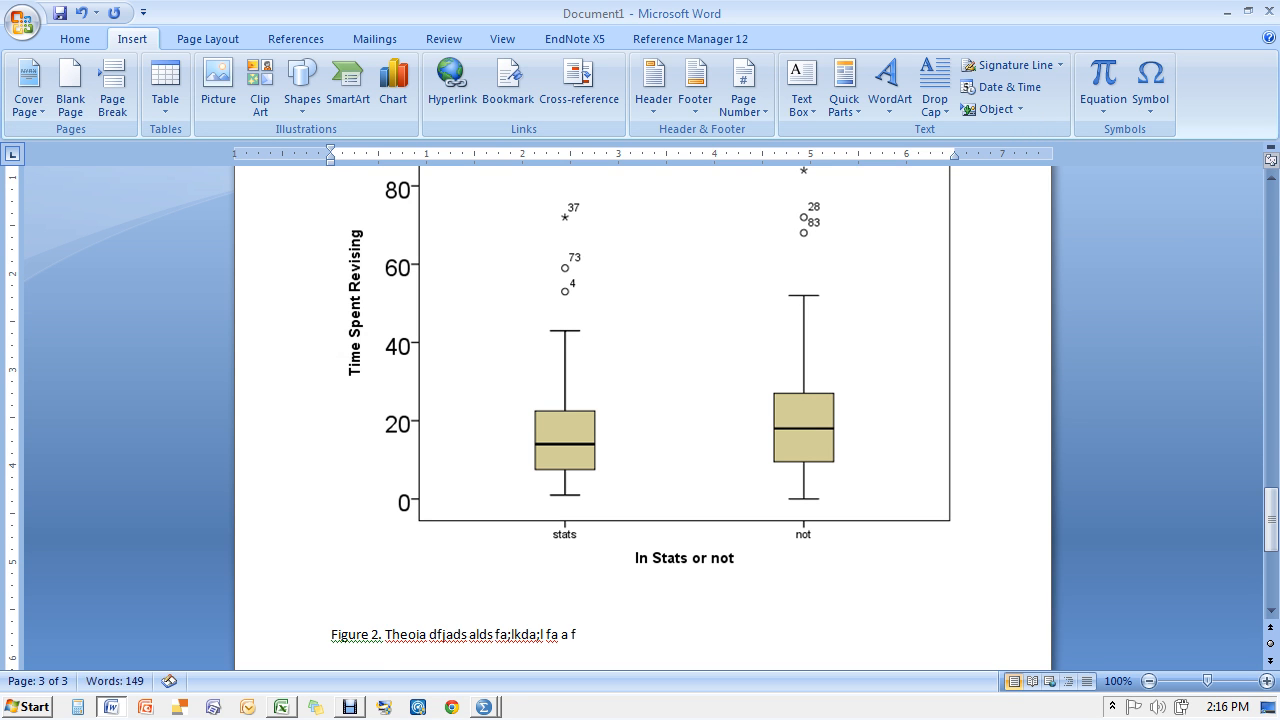
pyautogui.write('asdjfalsjf;lJF jf')
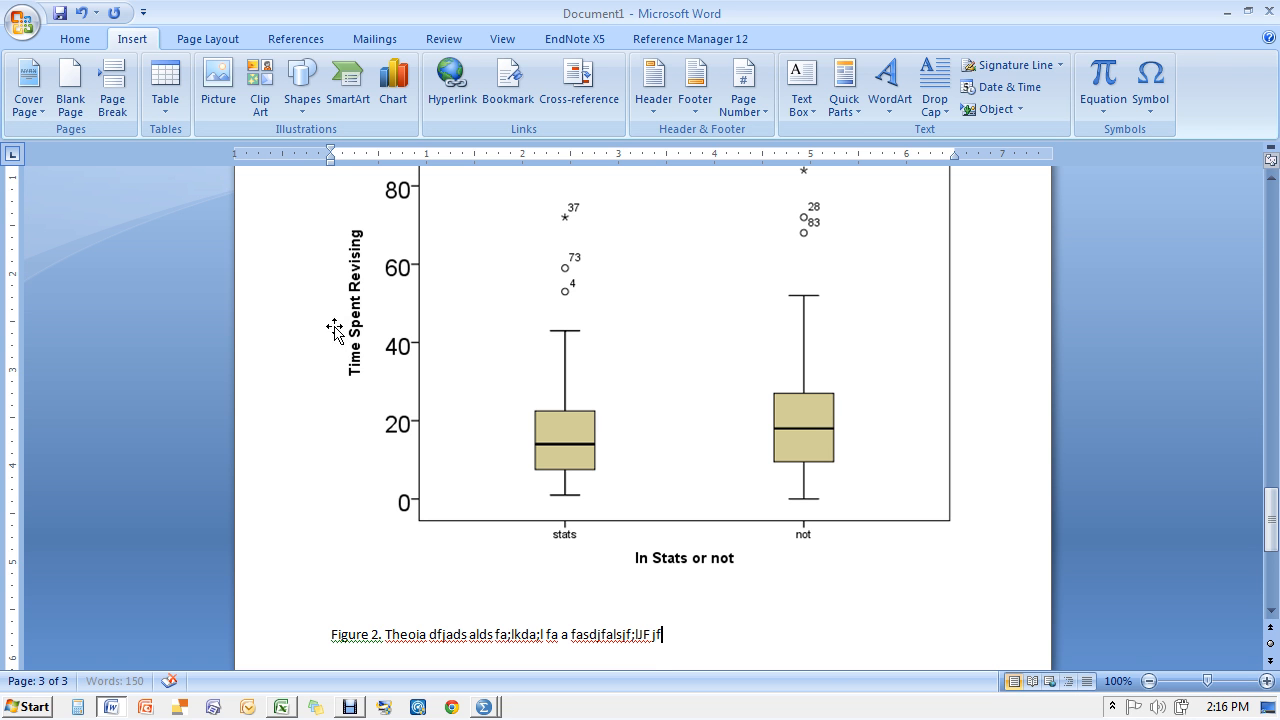
# Switch back to SPSS and set up a simple bar chart in Chart Builder with error bars showing 95% confidence intervals
pyautogui.click(1226, 12)
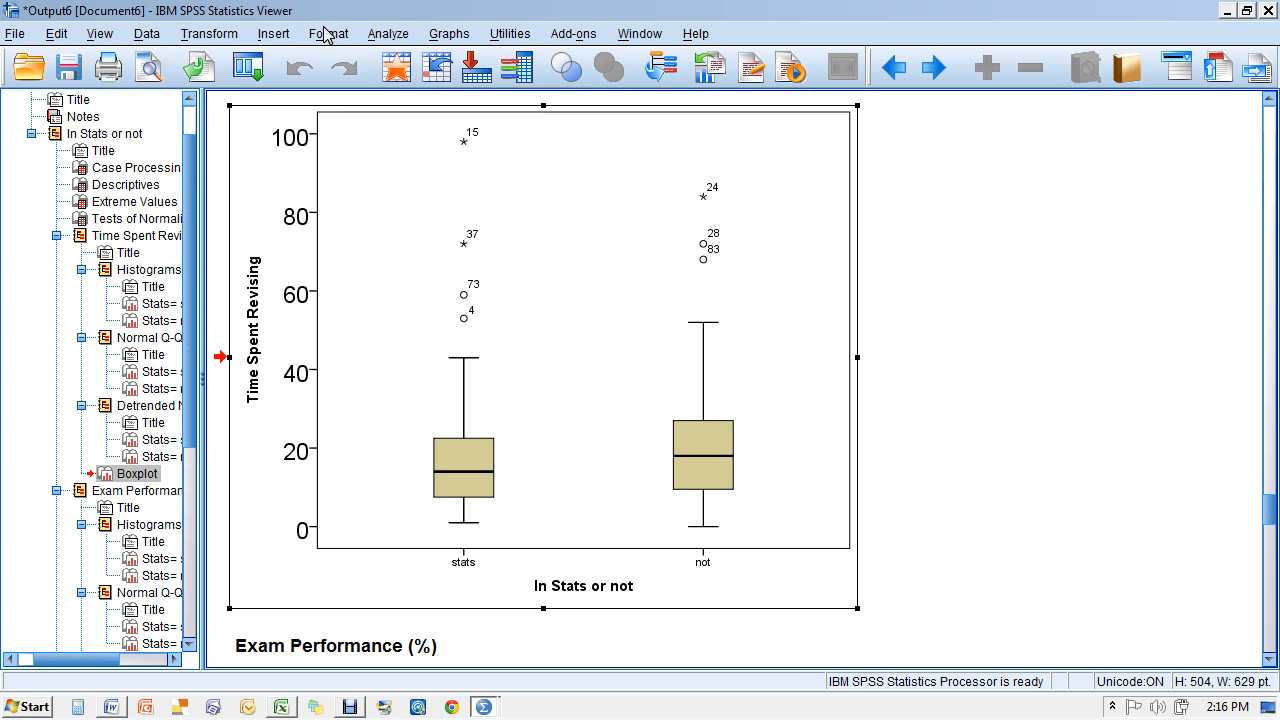
pyautogui.click(385, 33)
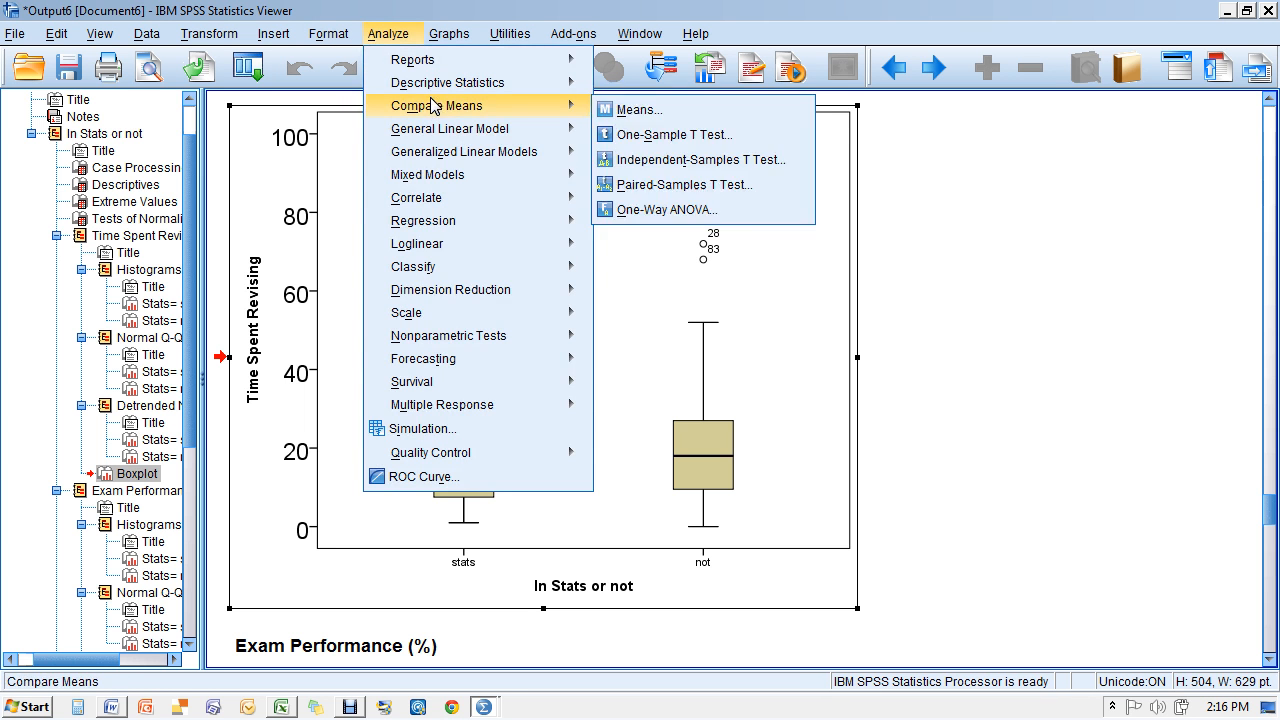
pyautogui.moveTo(430, 86)
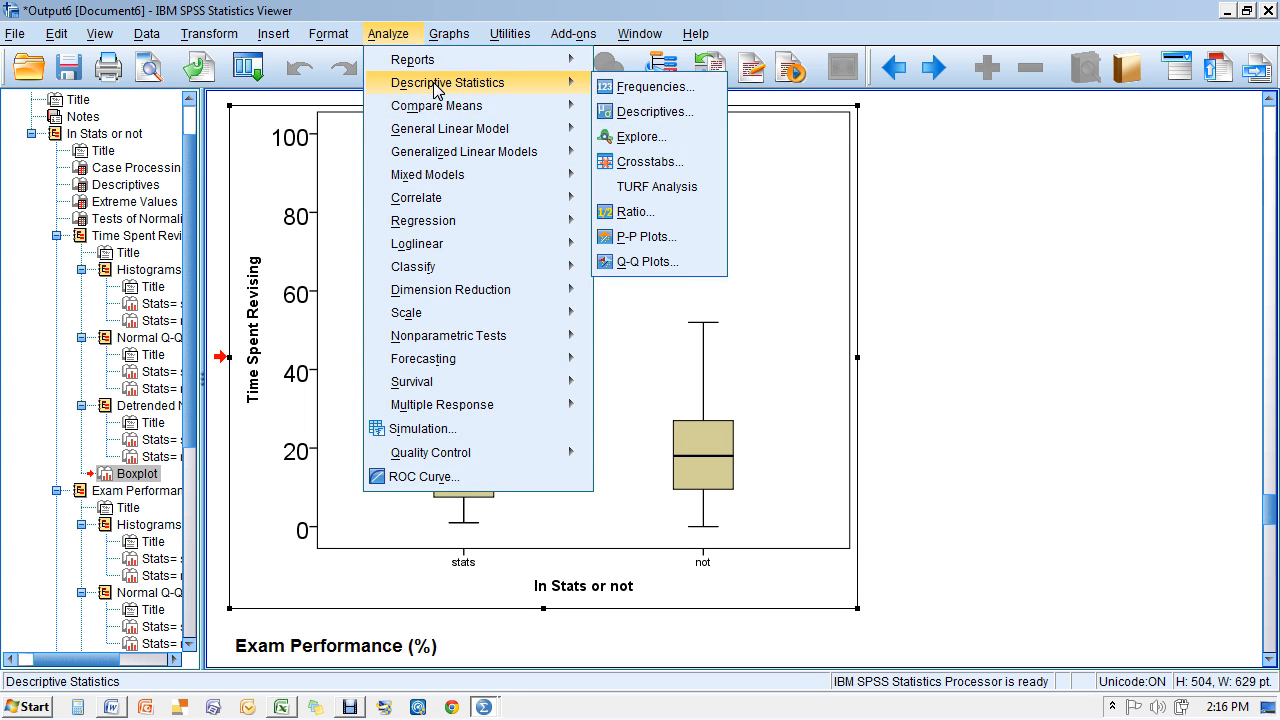
pyautogui.moveTo(443, 34)
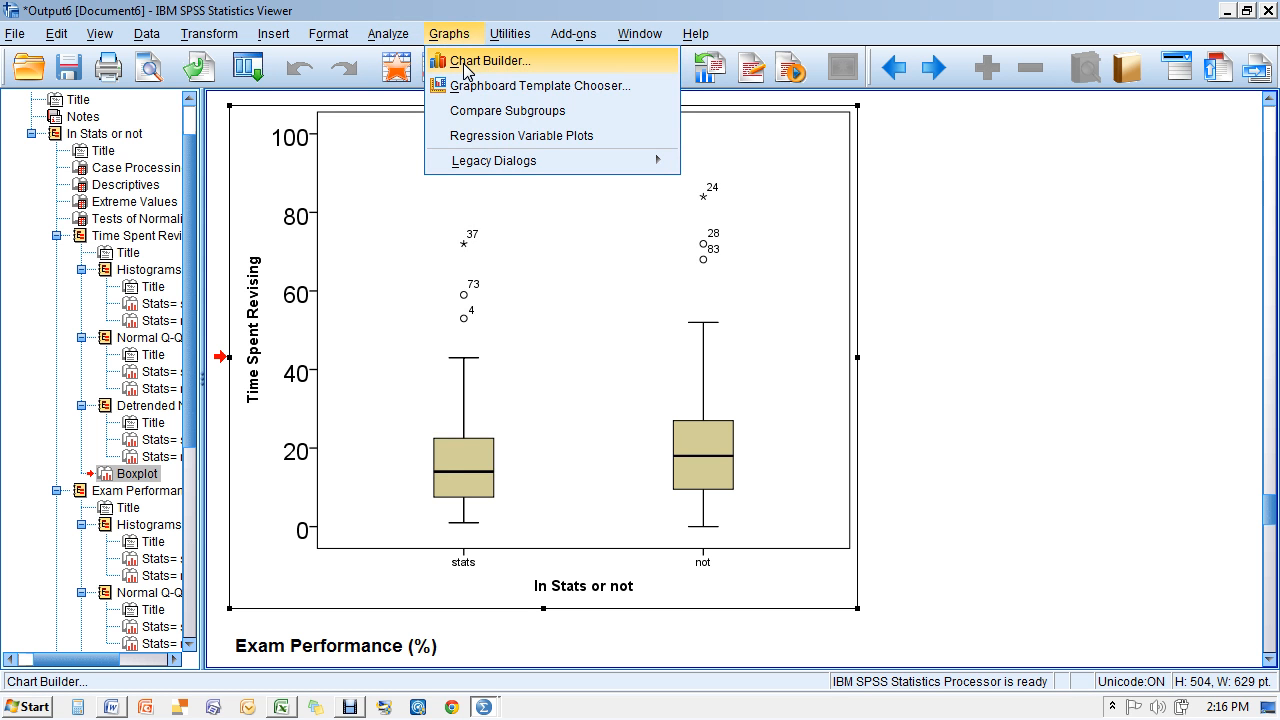
pyautogui.click(463, 65)
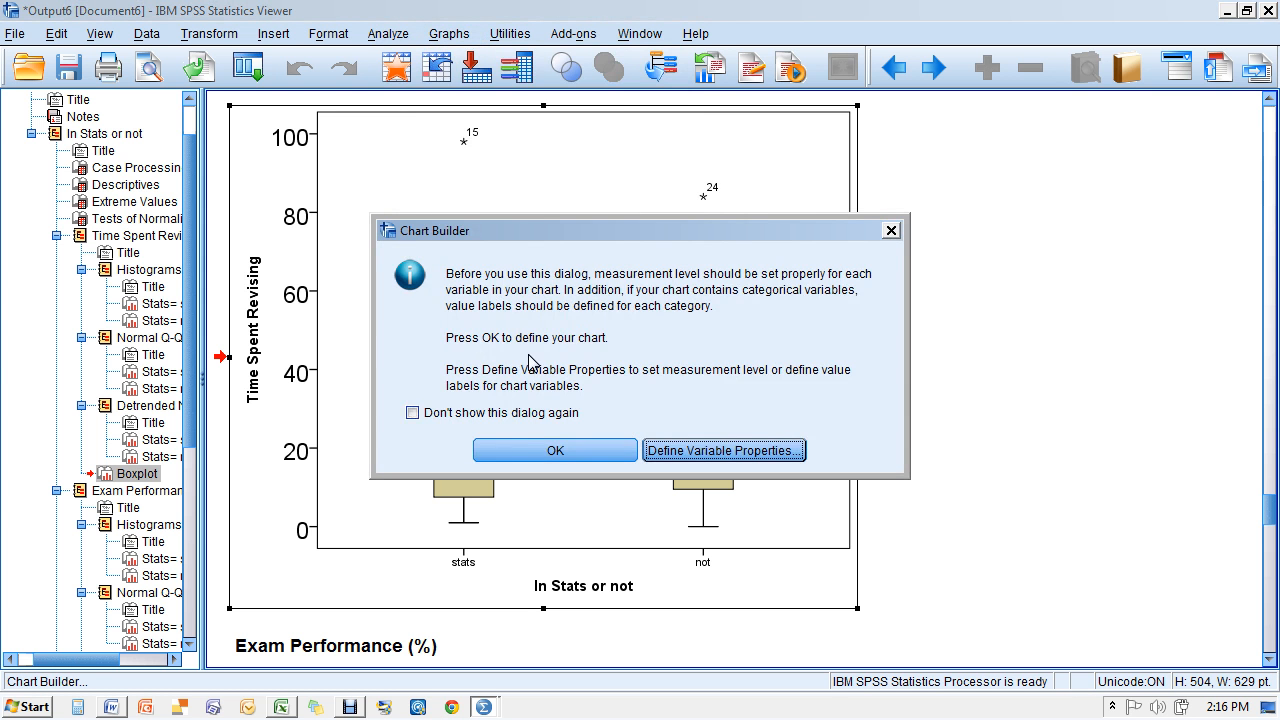
pyautogui.click(556, 451)
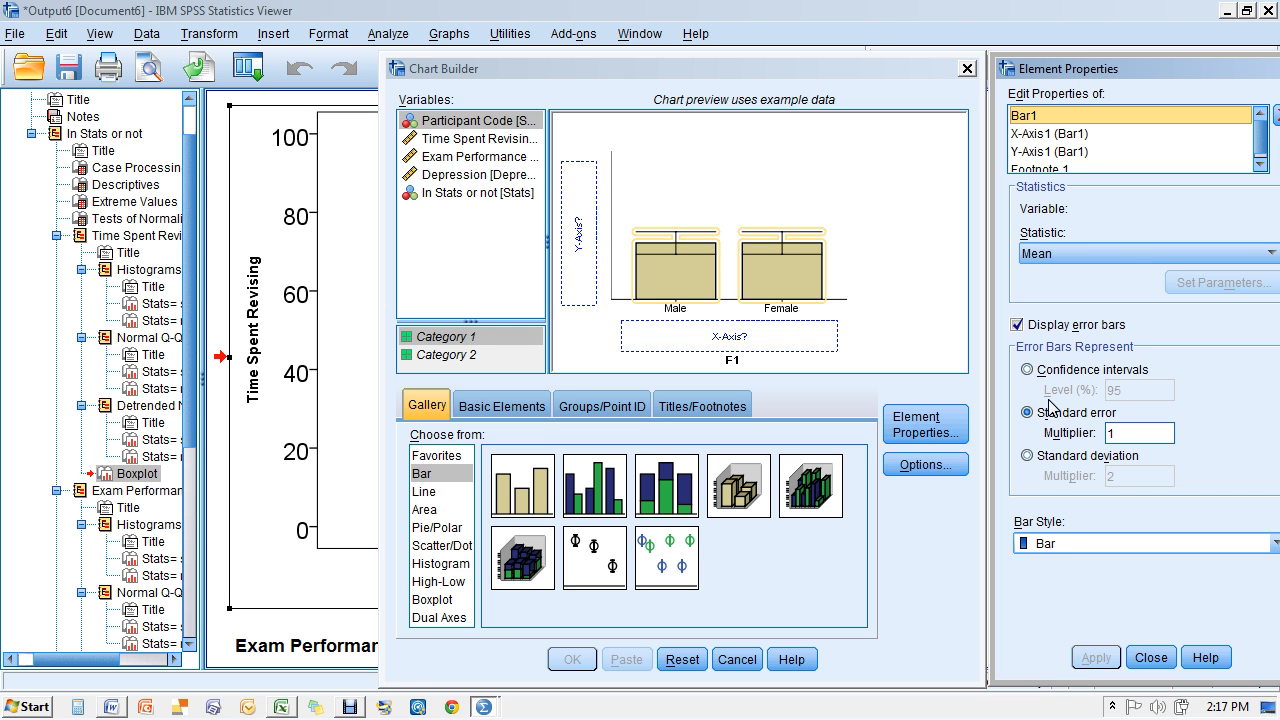
pyautogui.click(1027, 370)
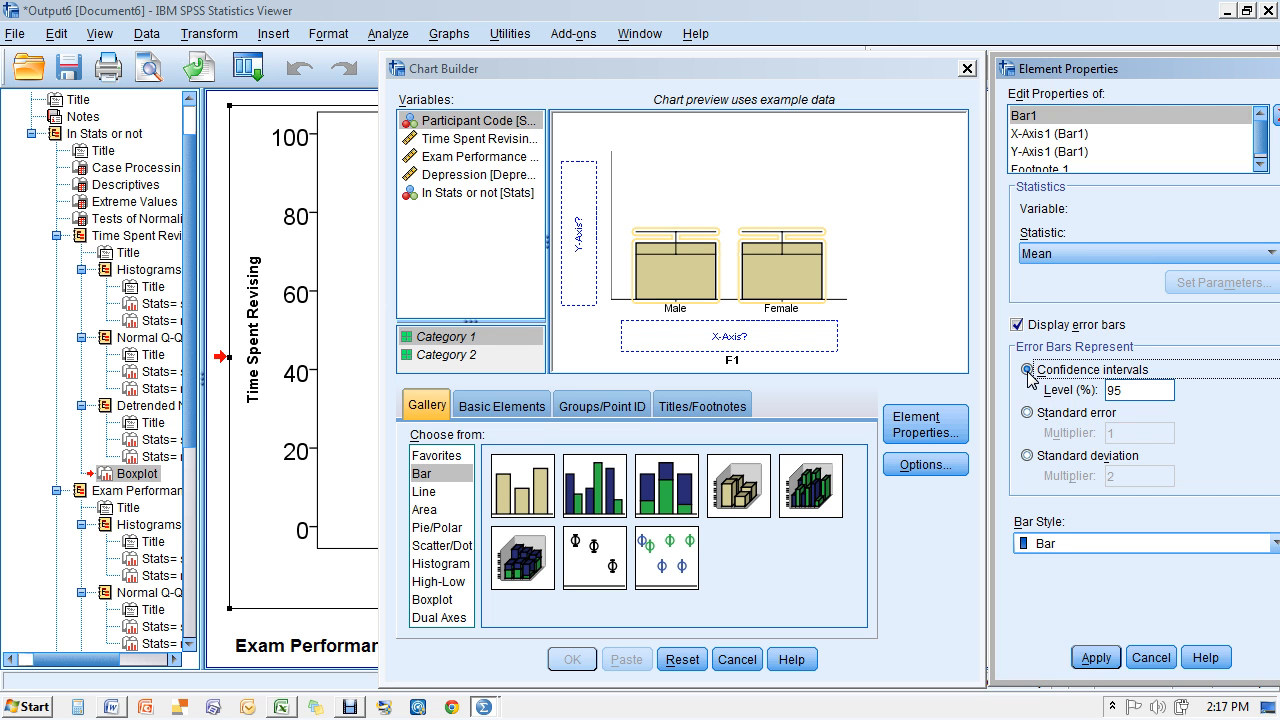
pyautogui.click(1095, 659)
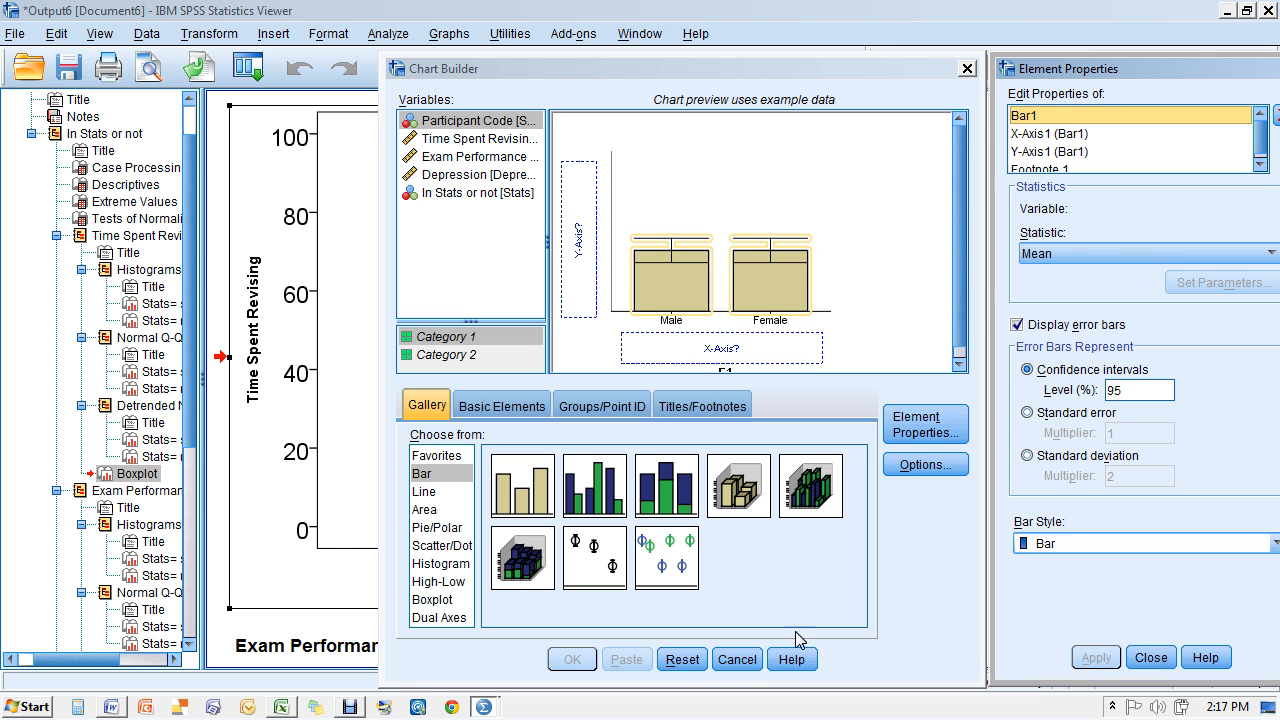
# Assign Time Spent Revising to the y-axis and In Stats or not to the x-axis, then generate and inspect the bar chart
pyautogui.click(586, 258)
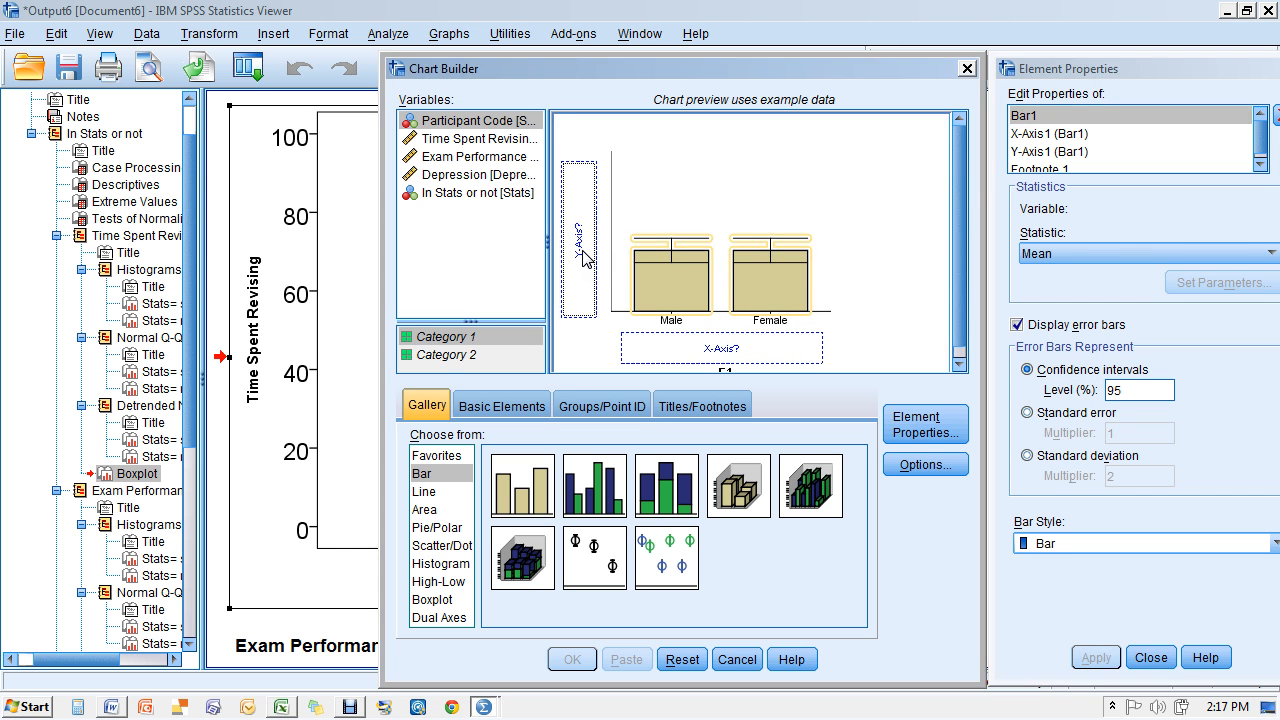
pyautogui.moveTo(455, 140); pyautogui.dragTo(577, 237)
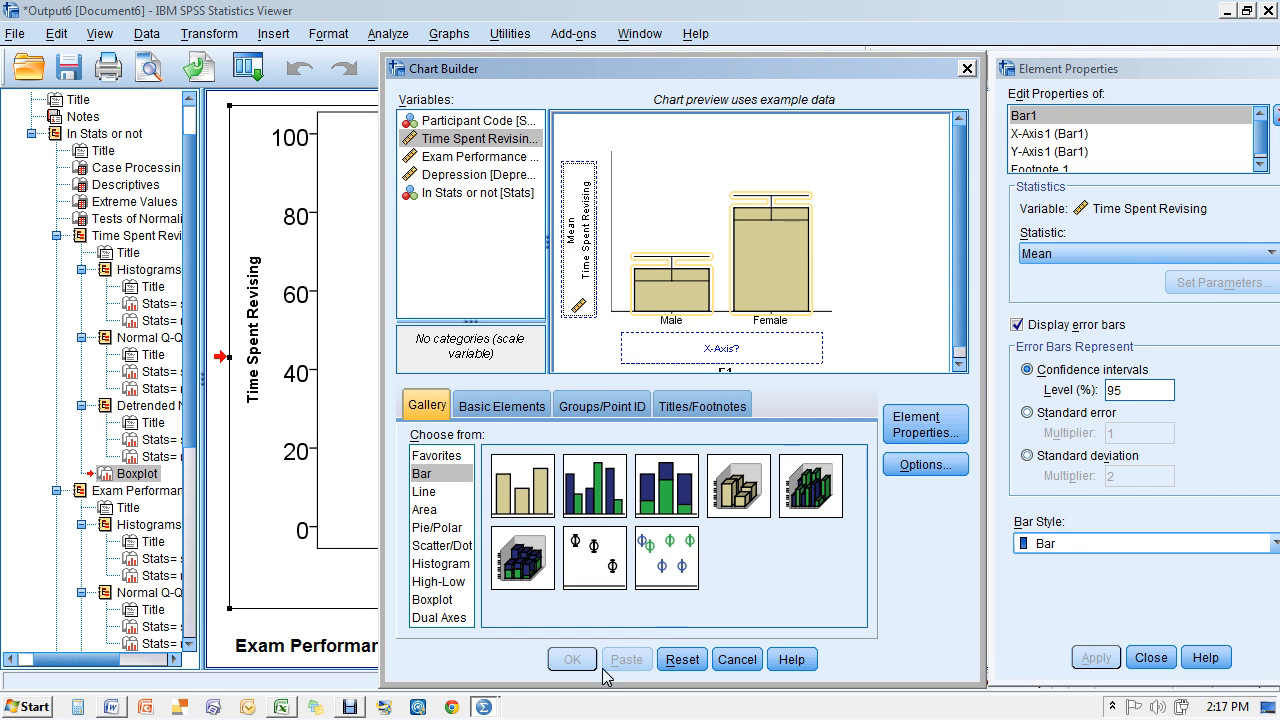
pyautogui.click(448, 193)
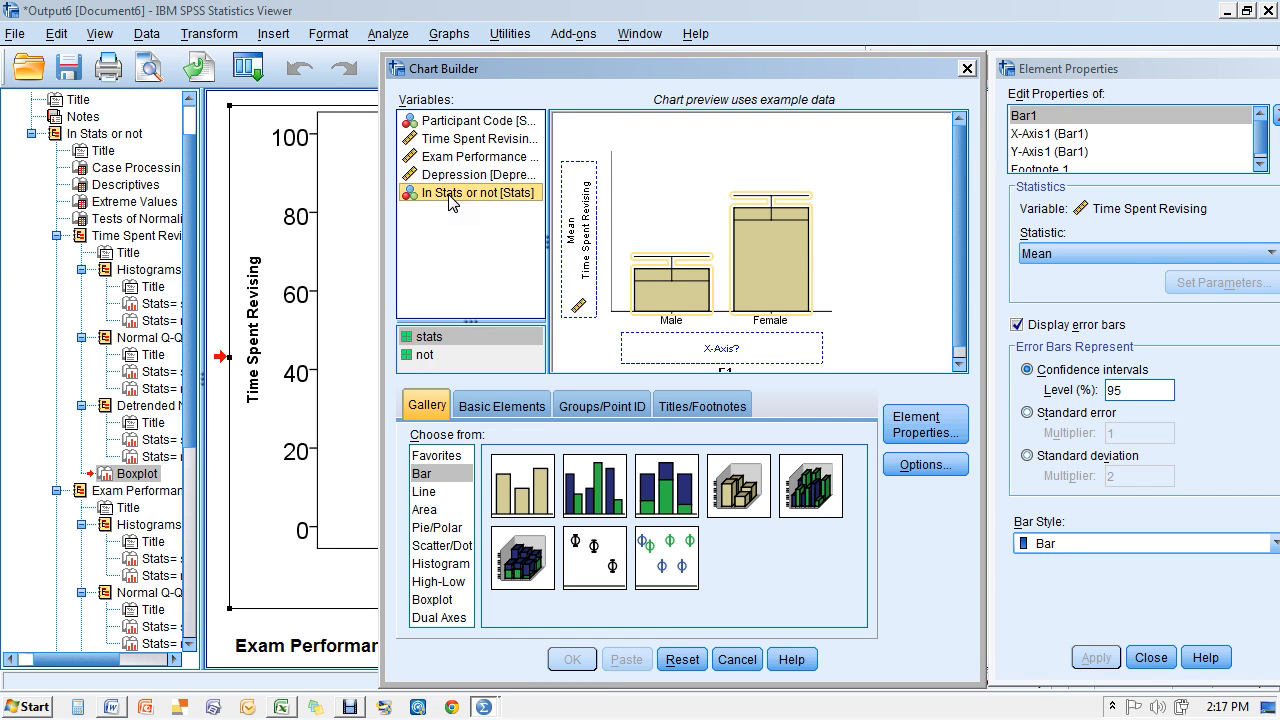
pyautogui.moveTo(449, 196); pyautogui.dragTo(722, 348)
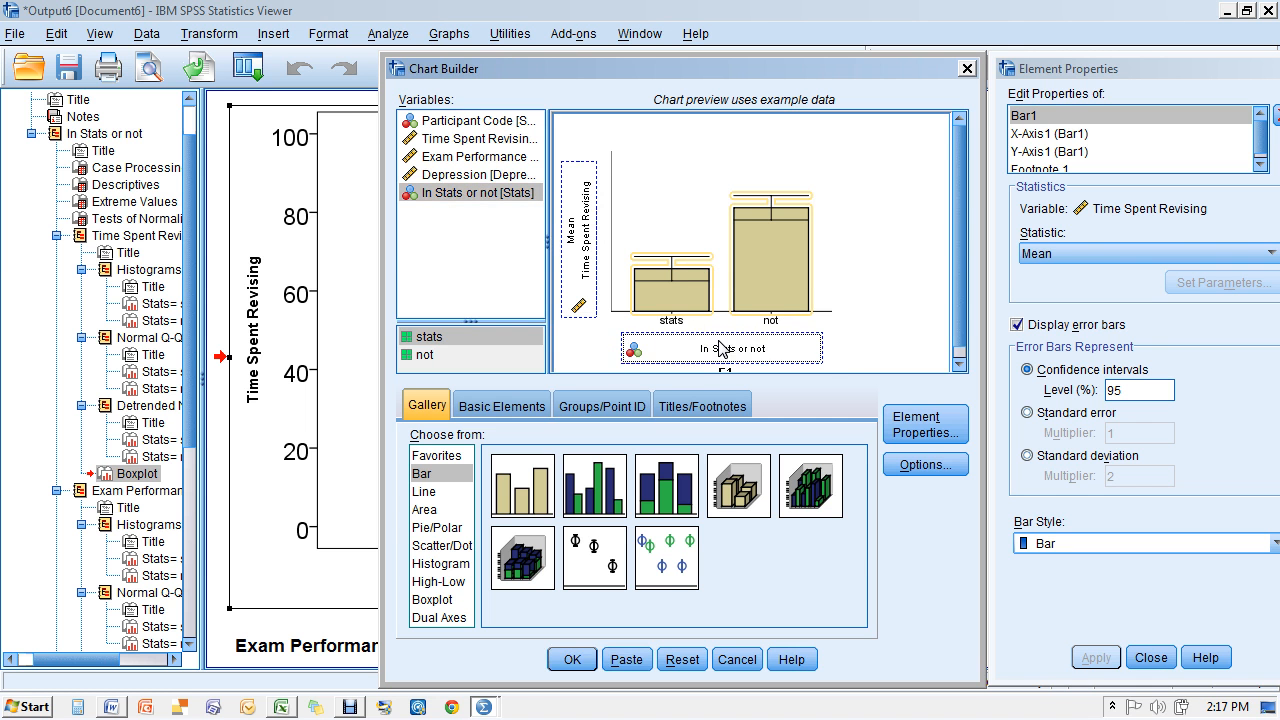
pyautogui.click(573, 659)
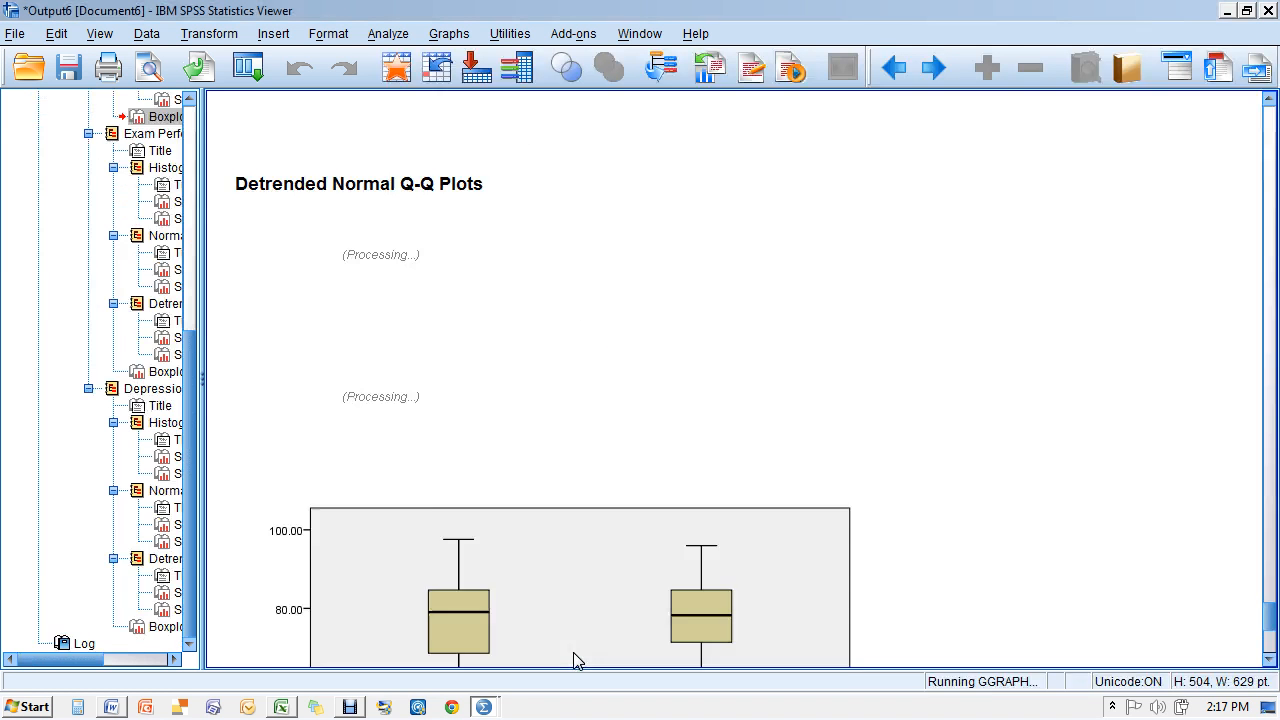
pyautogui.click(1270, 637)
pyautogui.click(1271, 615)
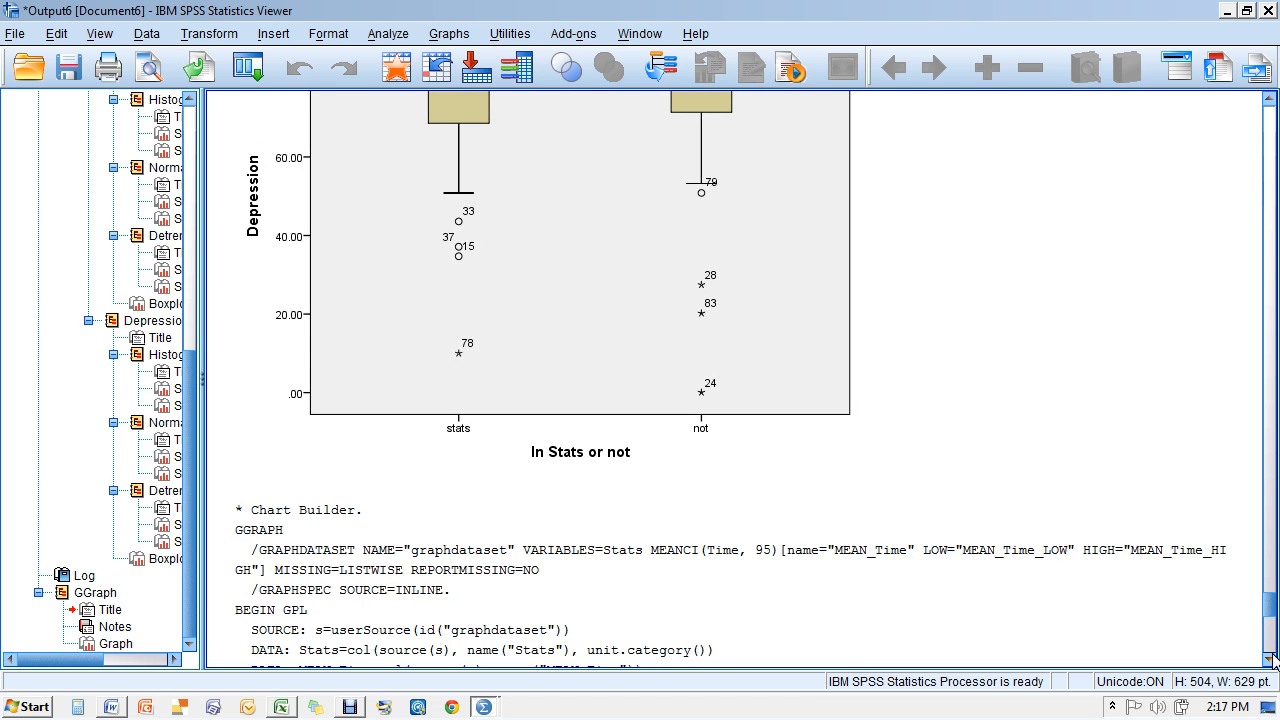
pyautogui.click(1271, 650)
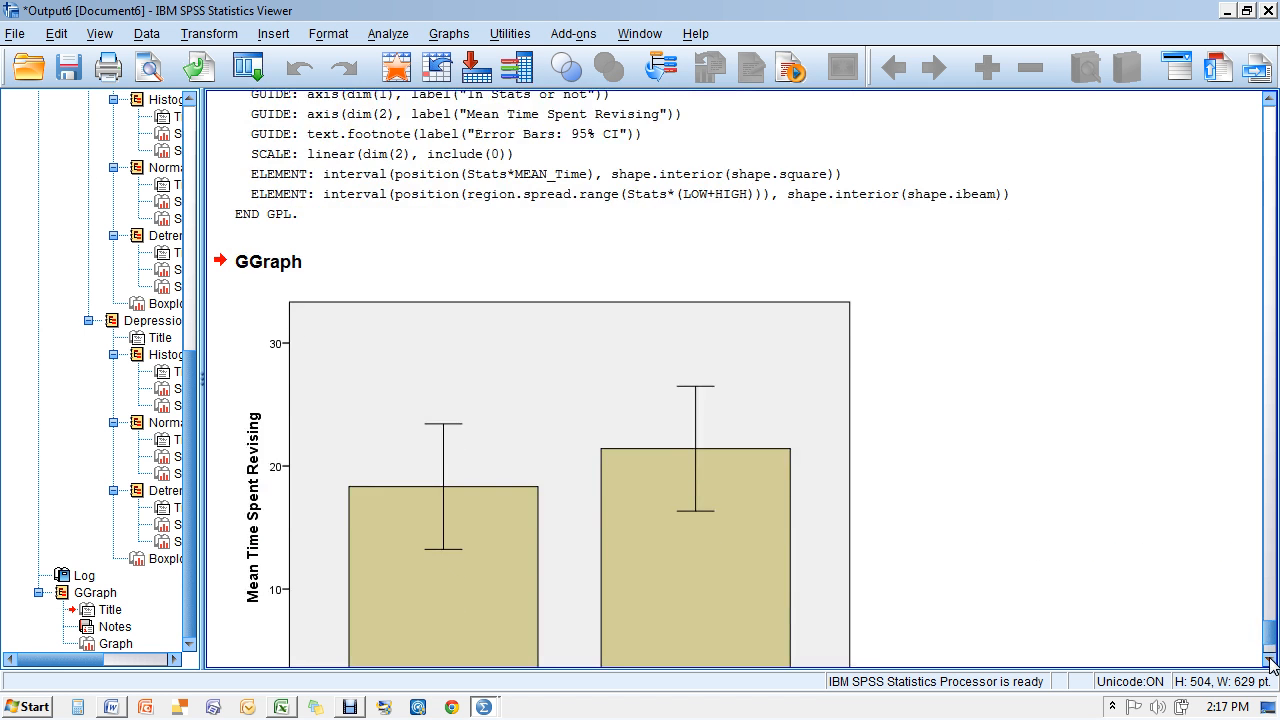
pyautogui.click(1270, 661)
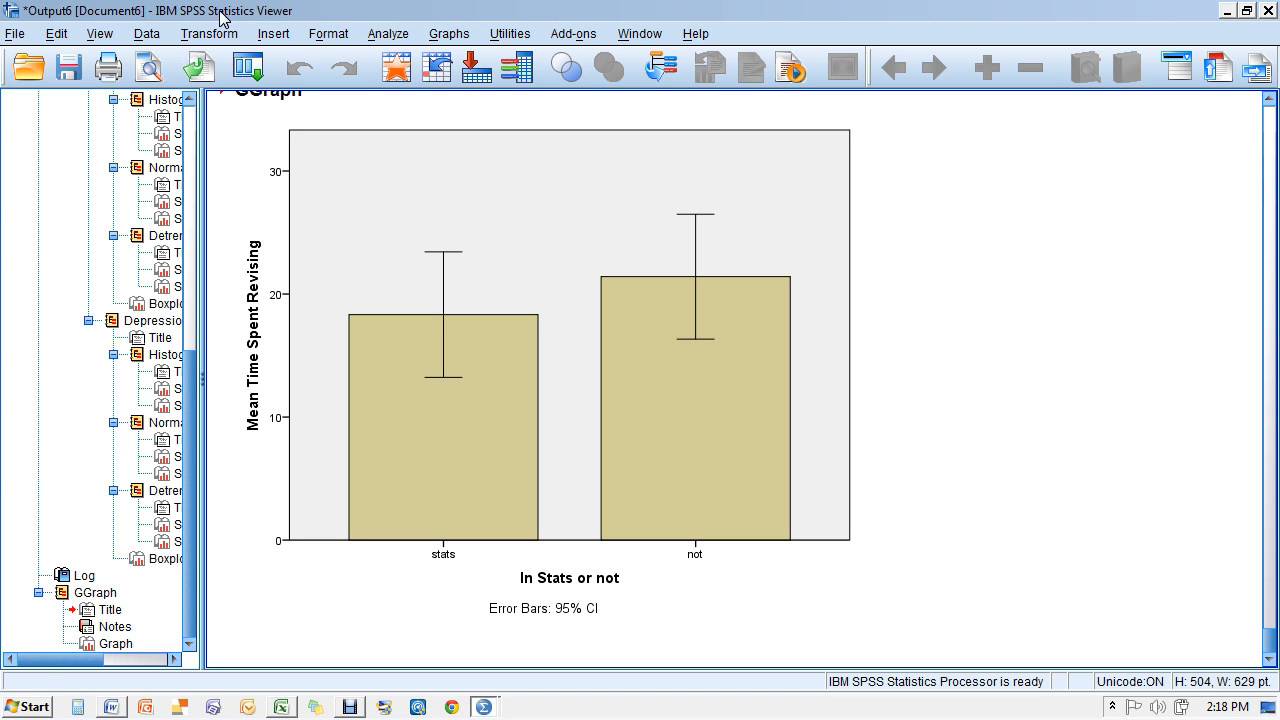
# Reopen Chart Builder and change the chart type from simple bar to grouped scatter
pyautogui.click(443, 36)
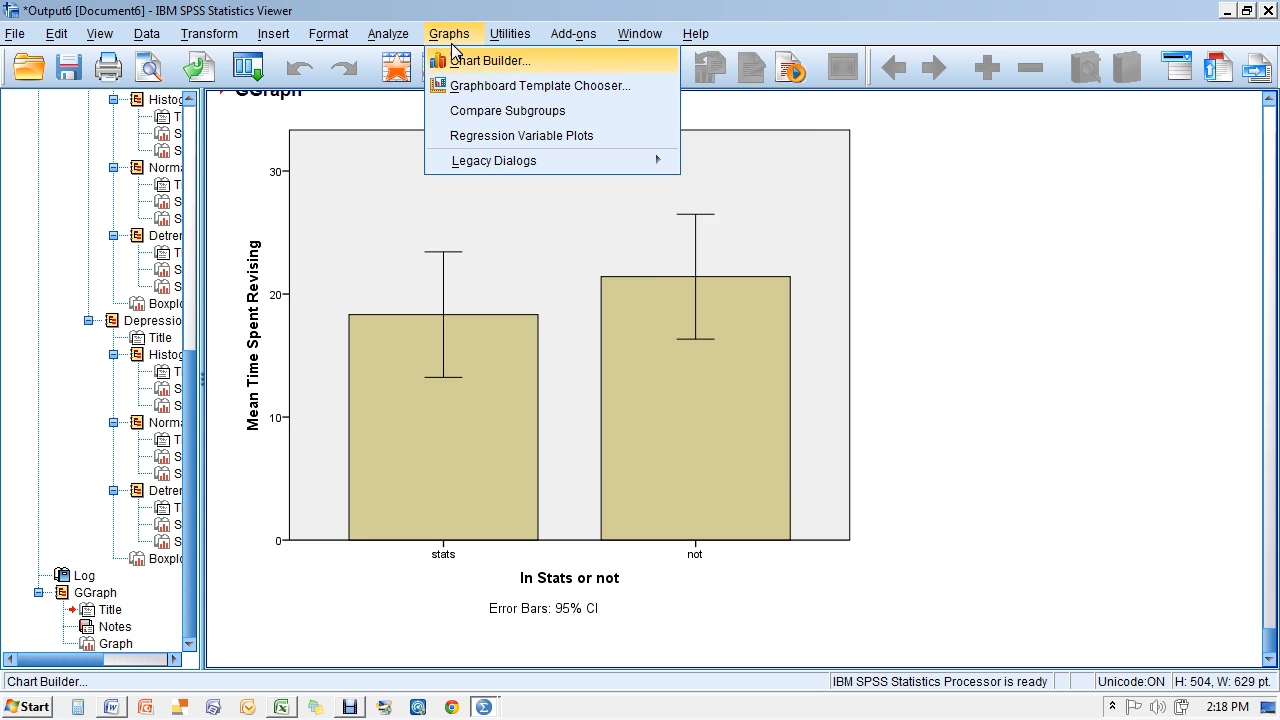
pyautogui.click(456, 57)
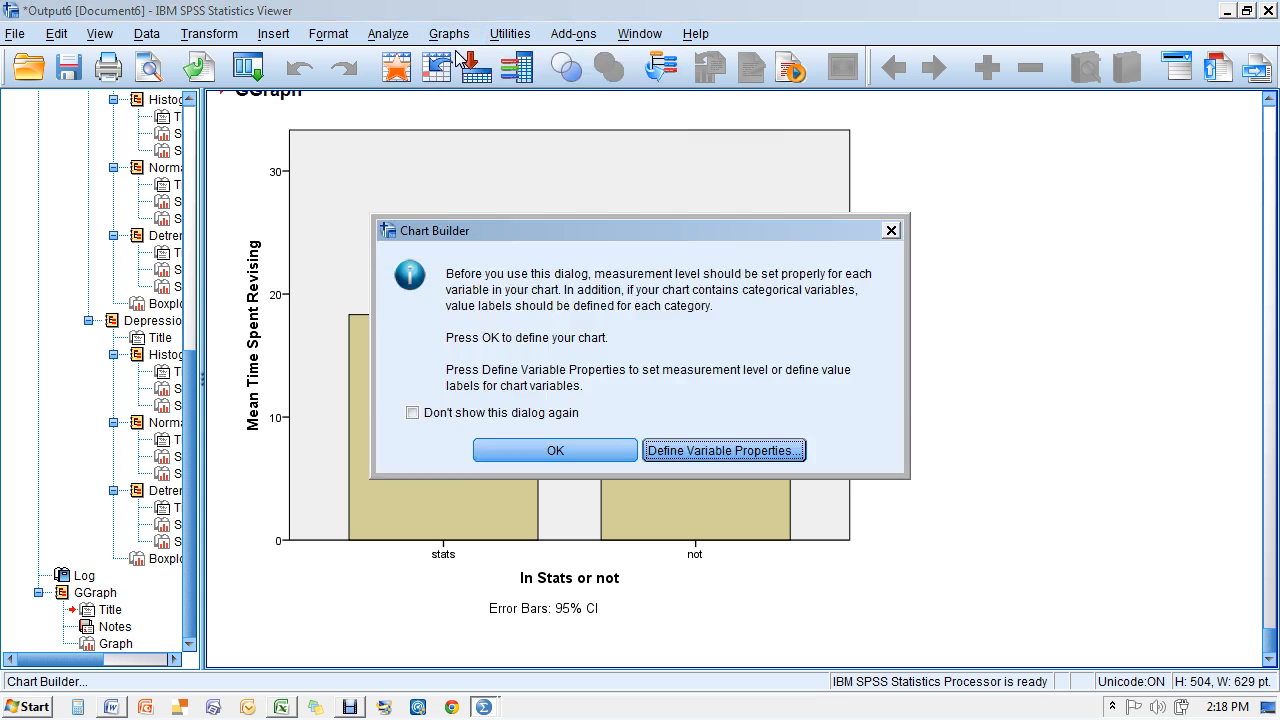
pyautogui.click(572, 447)
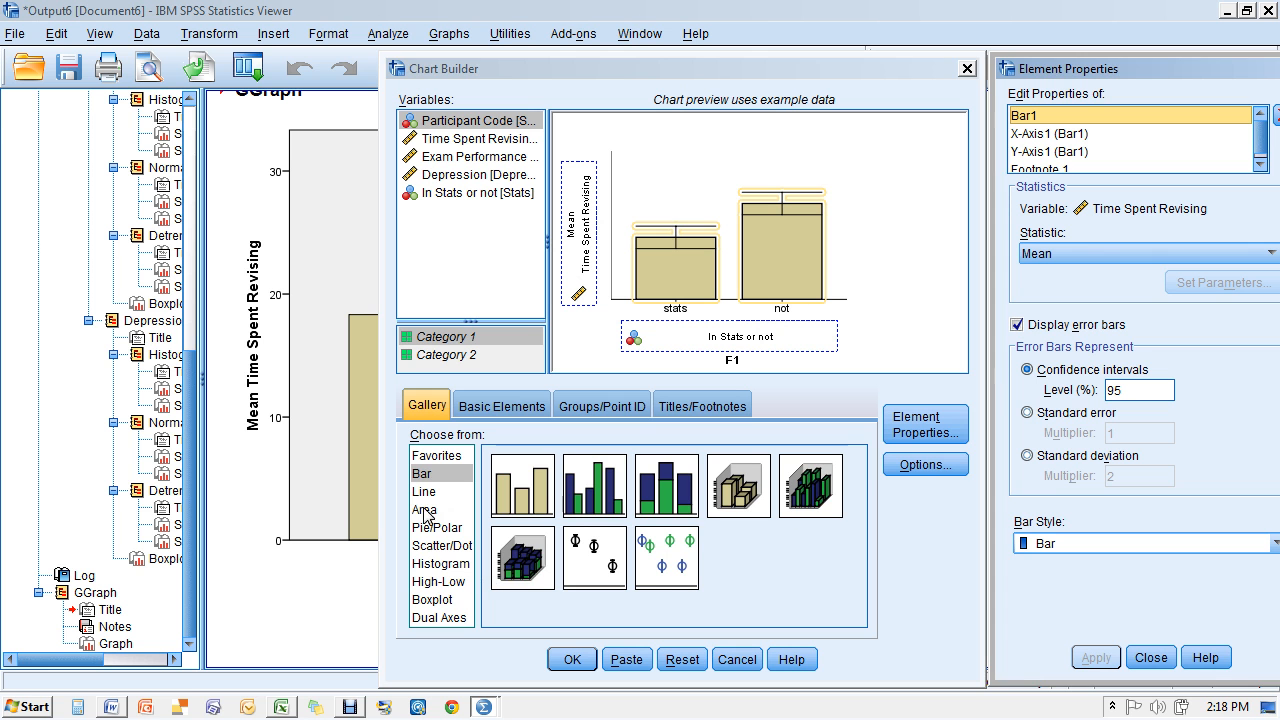
pyautogui.click(442, 547)
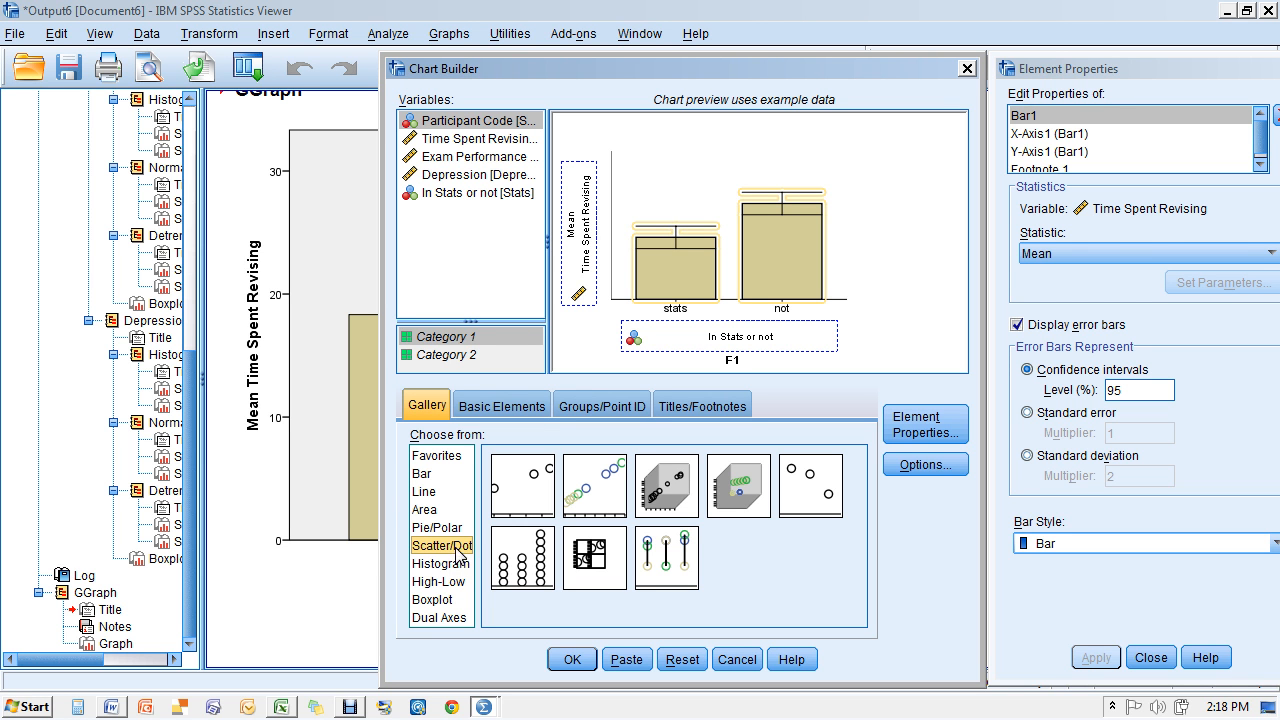
pyautogui.click(613, 502)
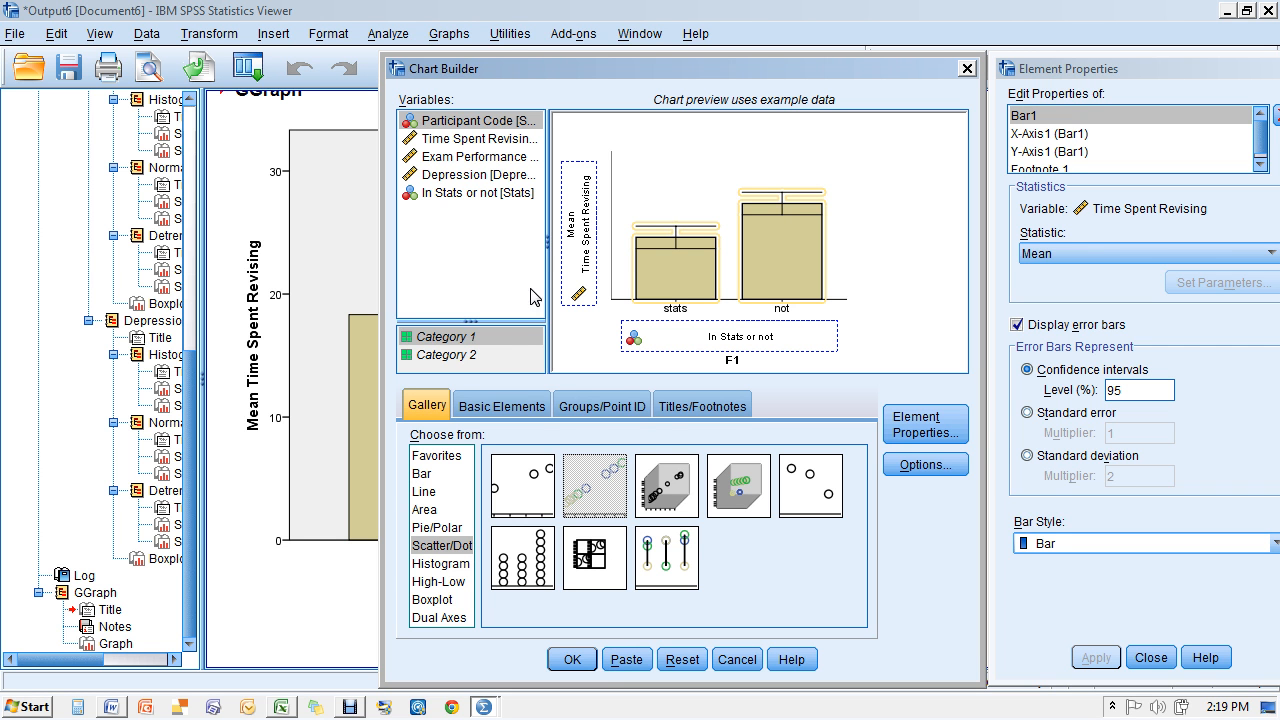
pyautogui.click(475, 139)
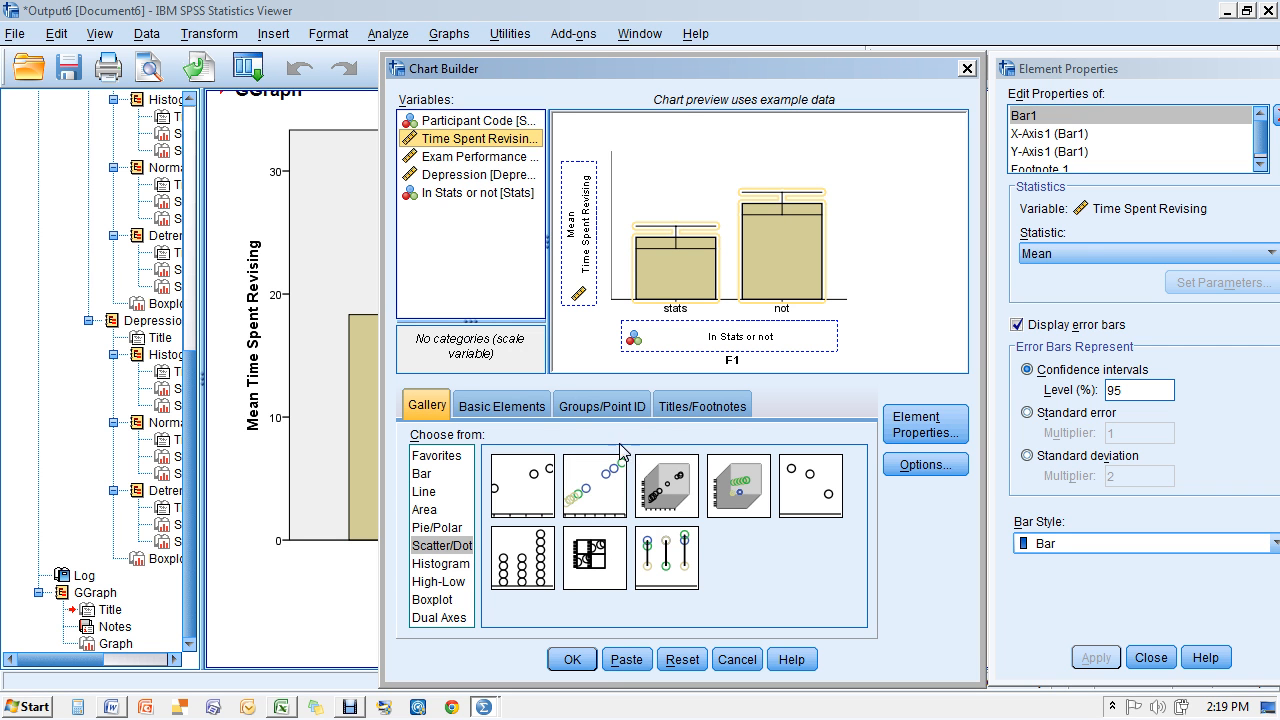
pyautogui.click(590, 502)
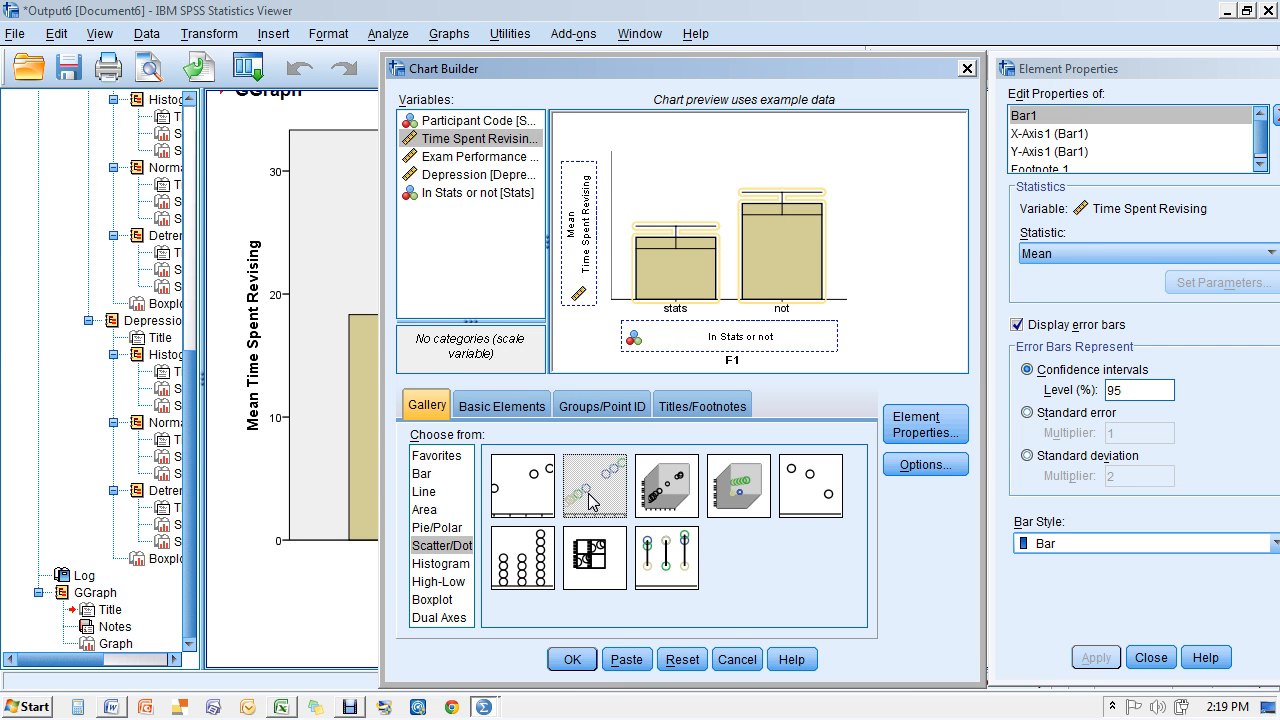
pyautogui.moveTo(590, 502); pyautogui.dragTo(680, 218)
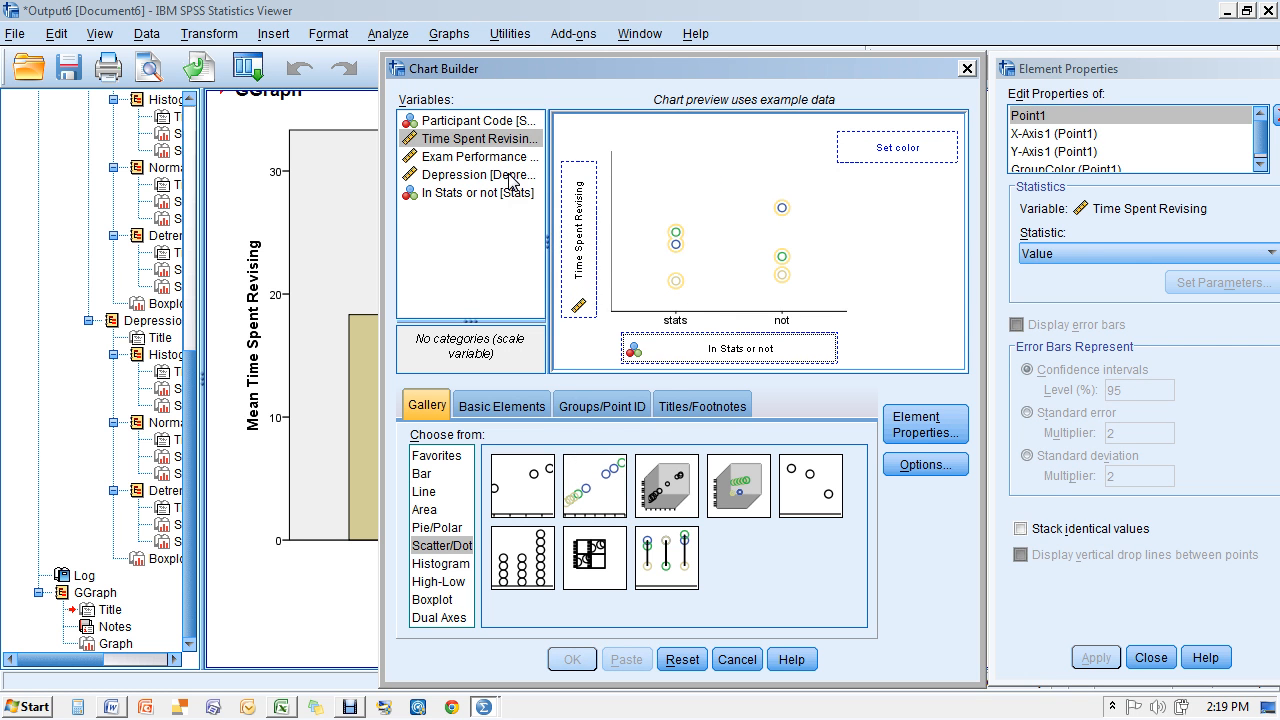
# Assign Exam Performance (%) to the x-axis and In Stats or not to the set color zone, then generate the scatterplot
pyautogui.moveTo(484, 140); pyautogui.dragTo(303, 84)
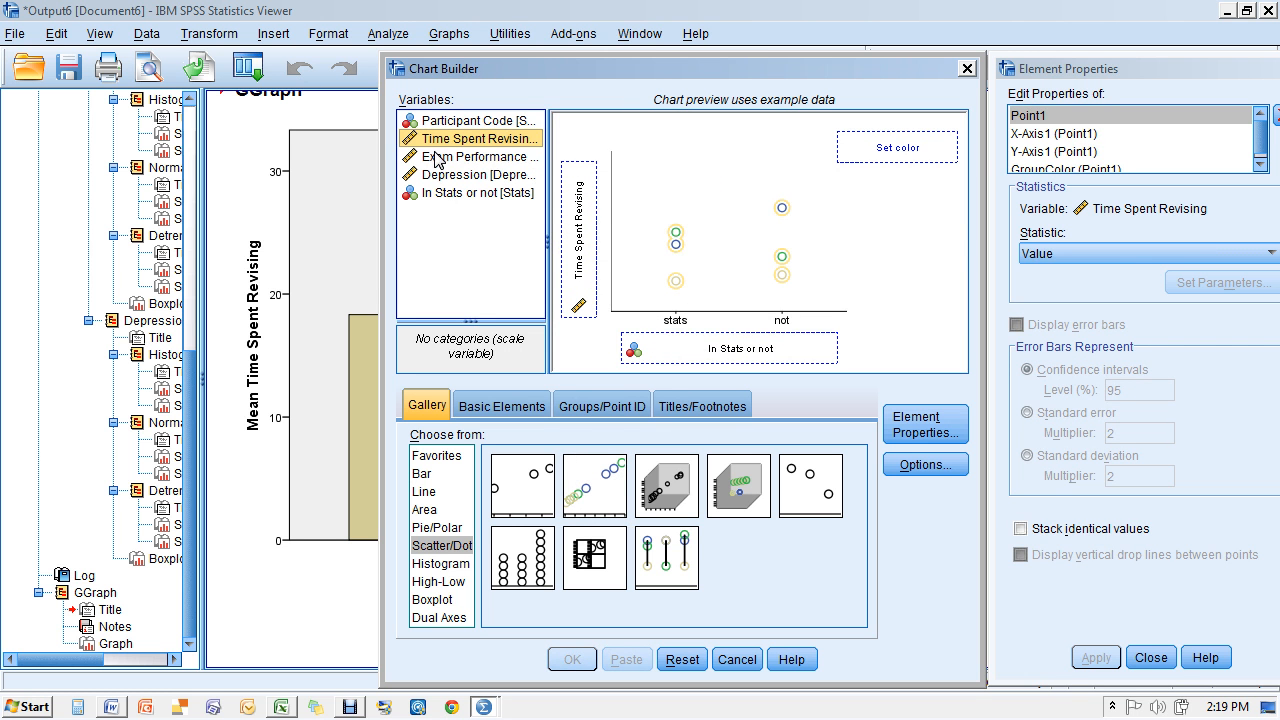
pyautogui.moveTo(437, 160); pyautogui.dragTo(677, 329)
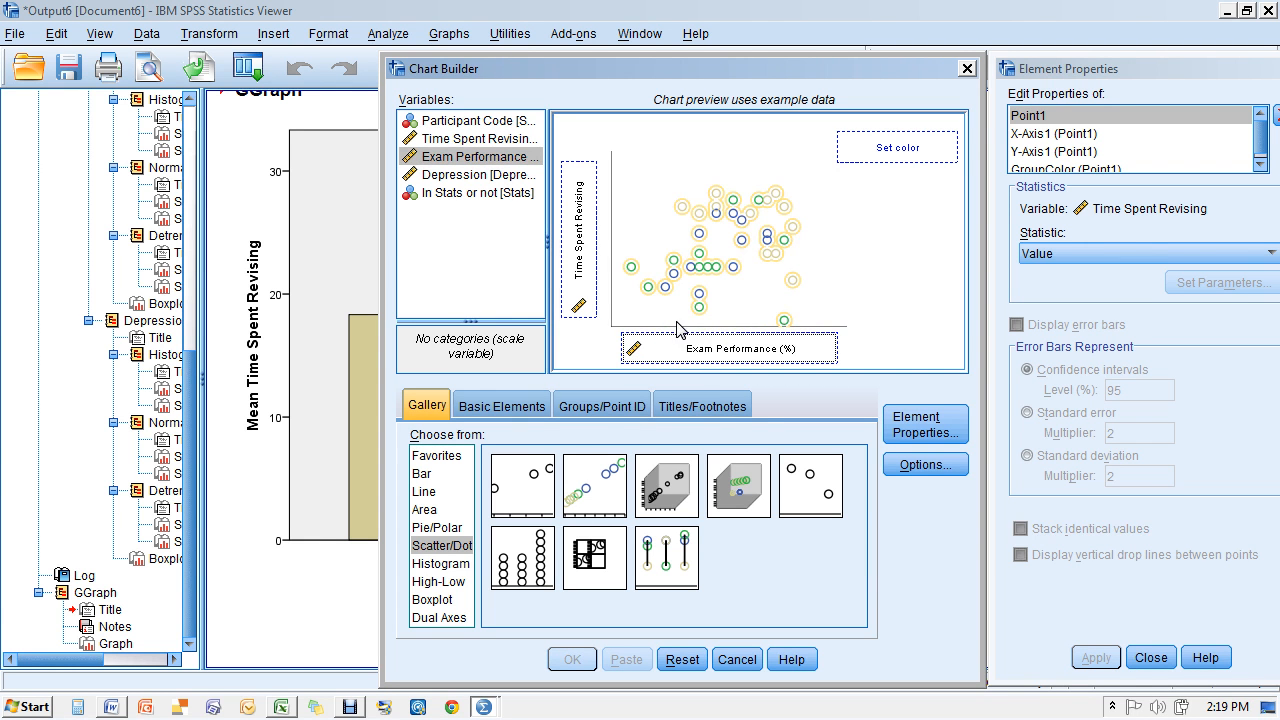
pyautogui.moveTo(457, 193); pyautogui.dragTo(875, 148)
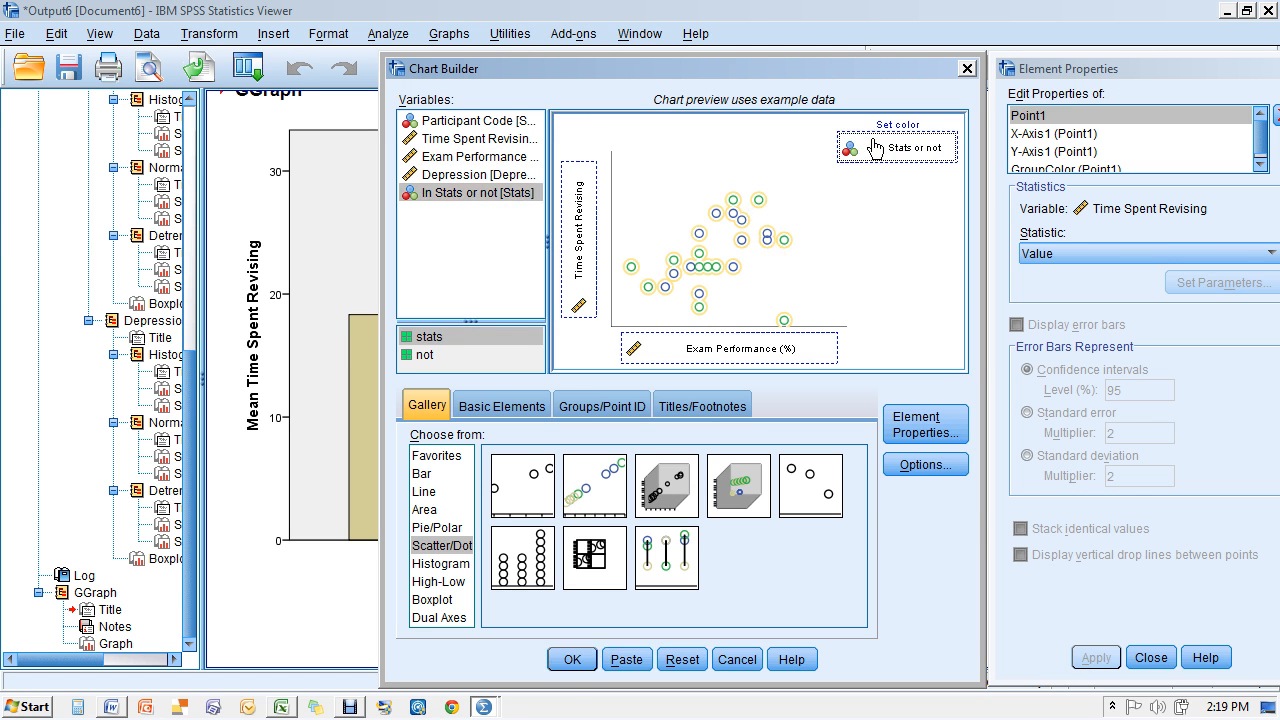
pyautogui.click(573, 660)
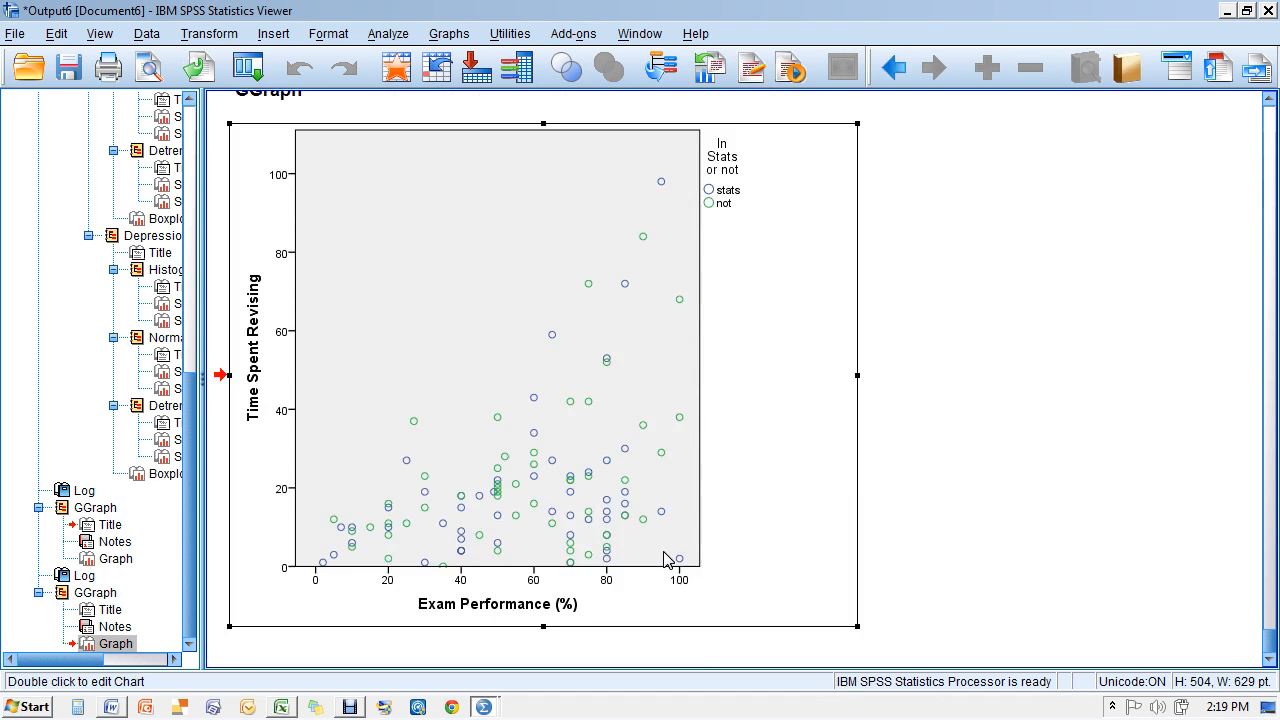
# Add linear fit lines at subgroups to the scatterplot for the stats and not groups, then close the chart editing
pyautogui.doubleClick(659, 533)
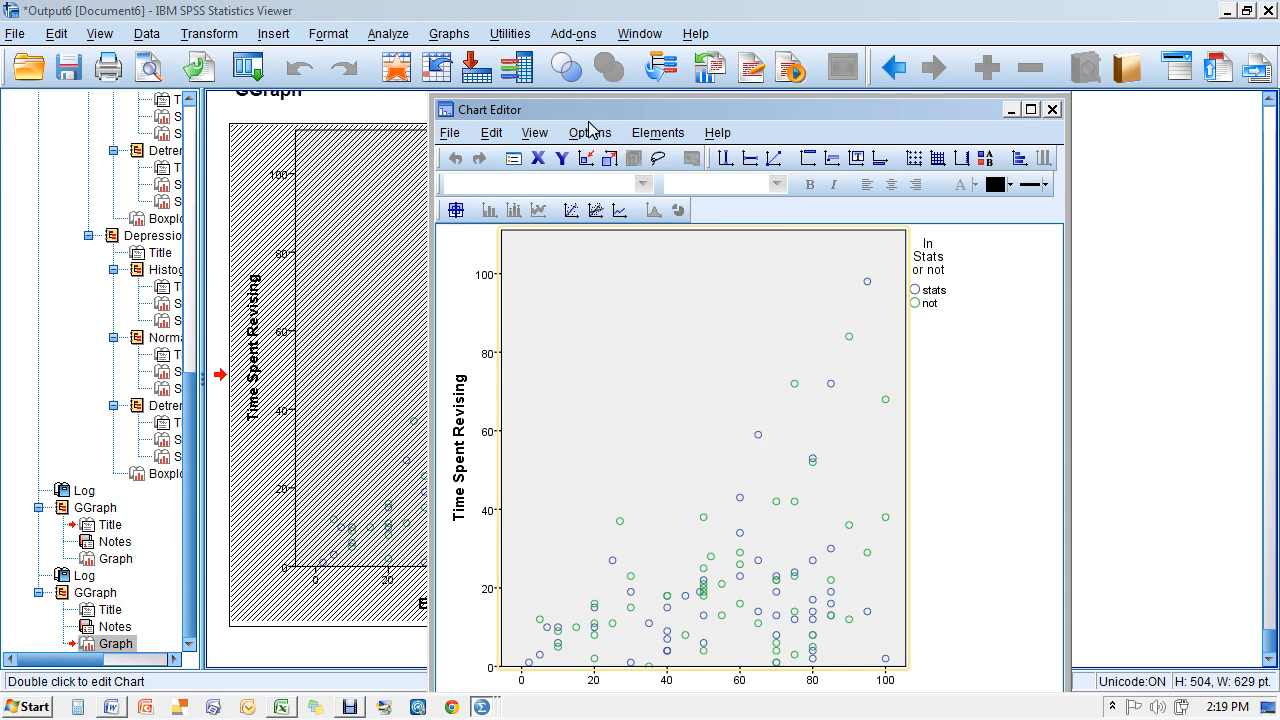
pyautogui.click(590, 132)
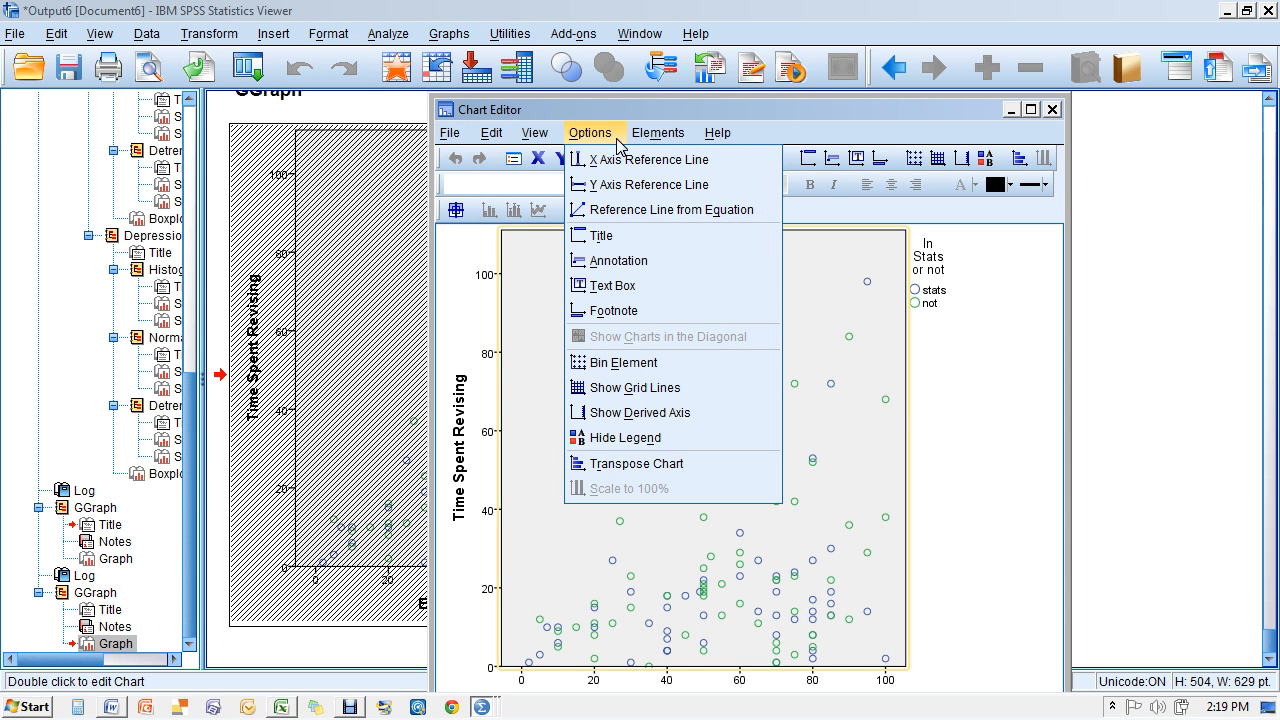
pyautogui.moveTo(652, 134)
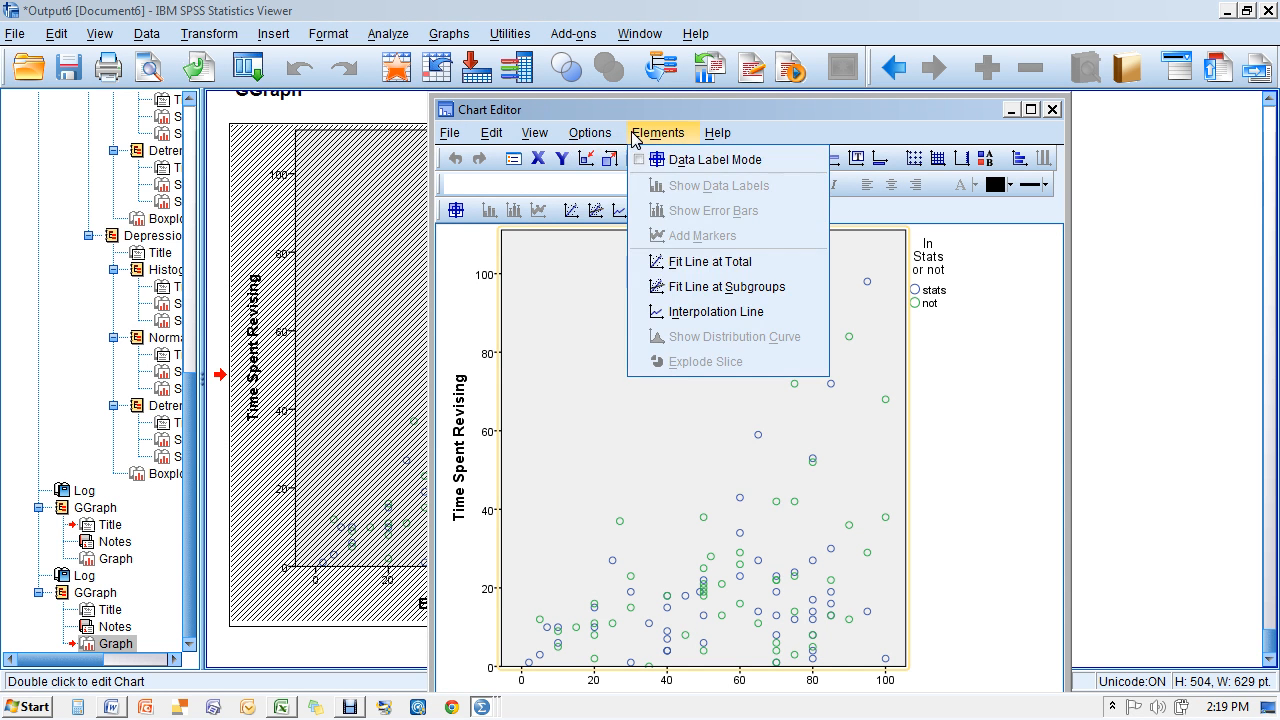
pyautogui.click(686, 292)
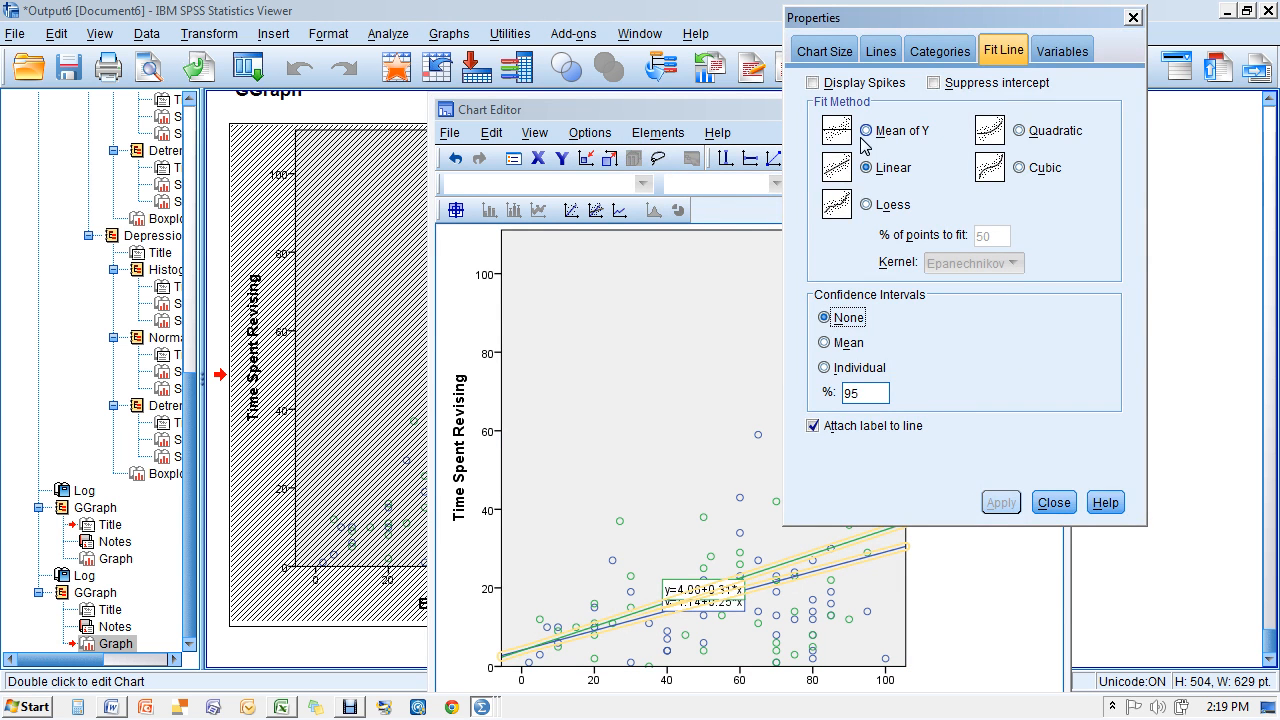
pyautogui.click(1054, 502)
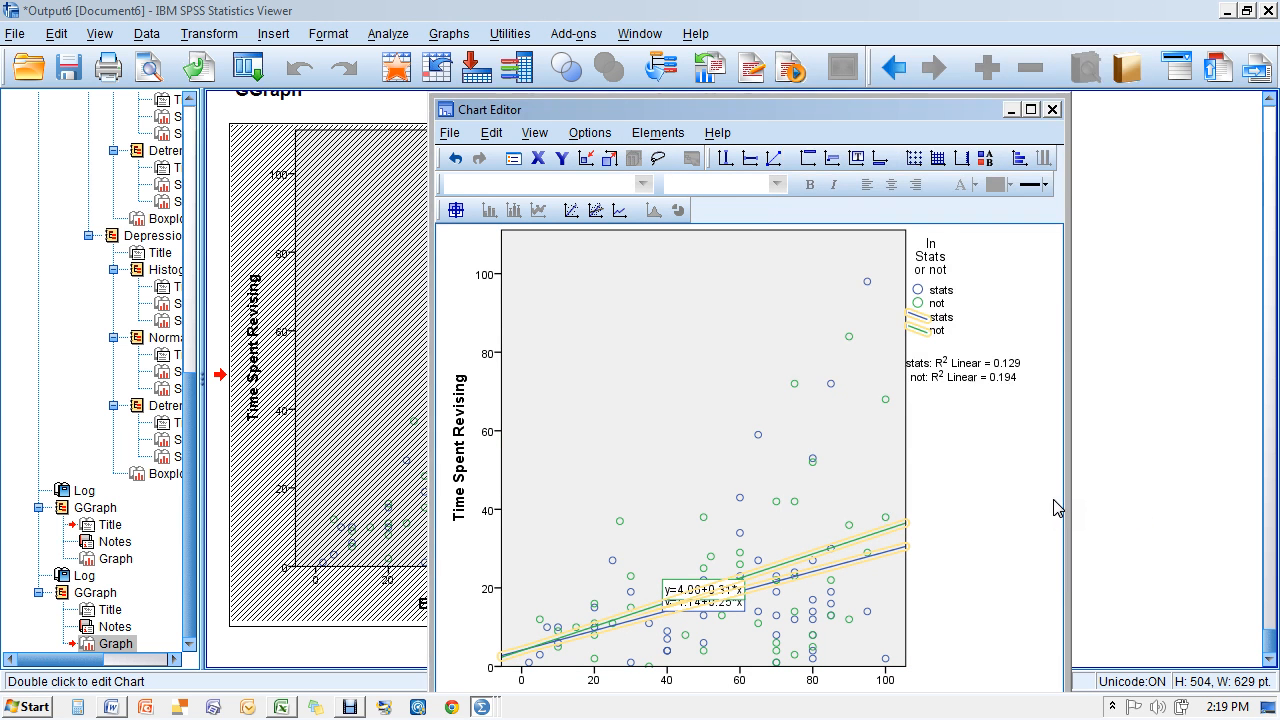
pyautogui.click(1027, 517)
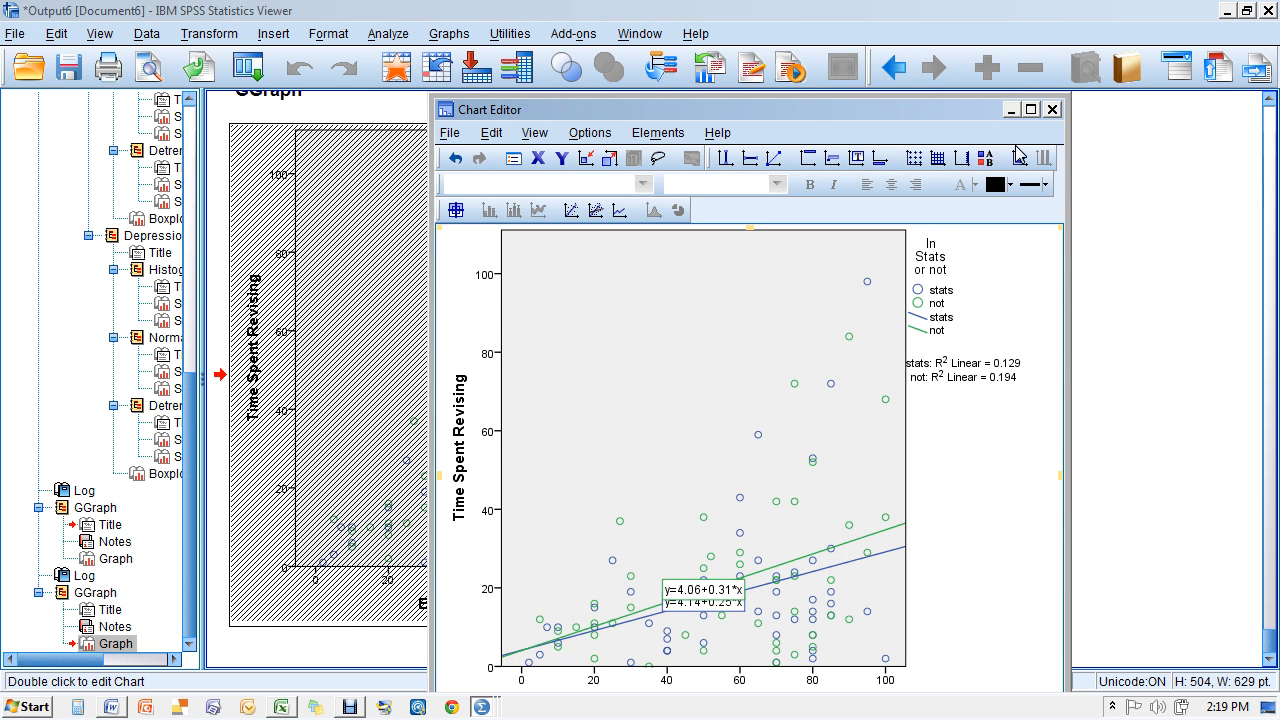
pyautogui.click(1053, 110)
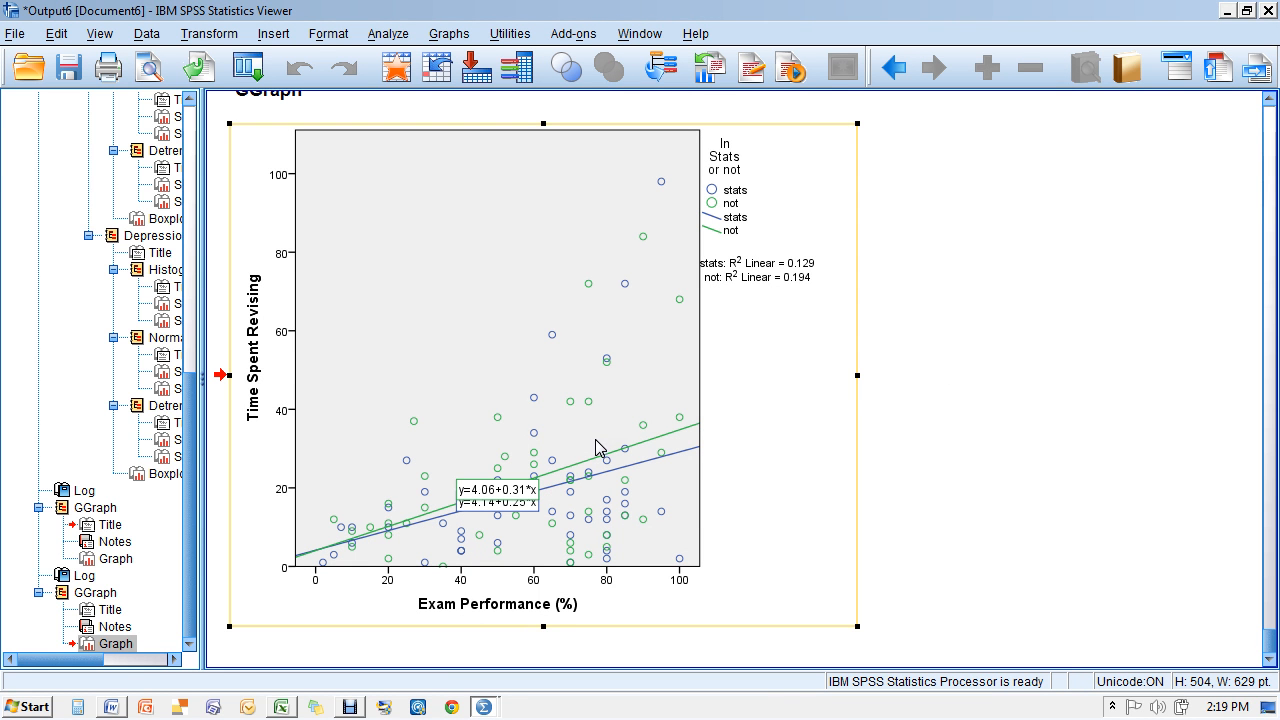
# Try to move the overlapping fit line equation labels away from the lines in the scatterplot
pyautogui.click(520, 490)
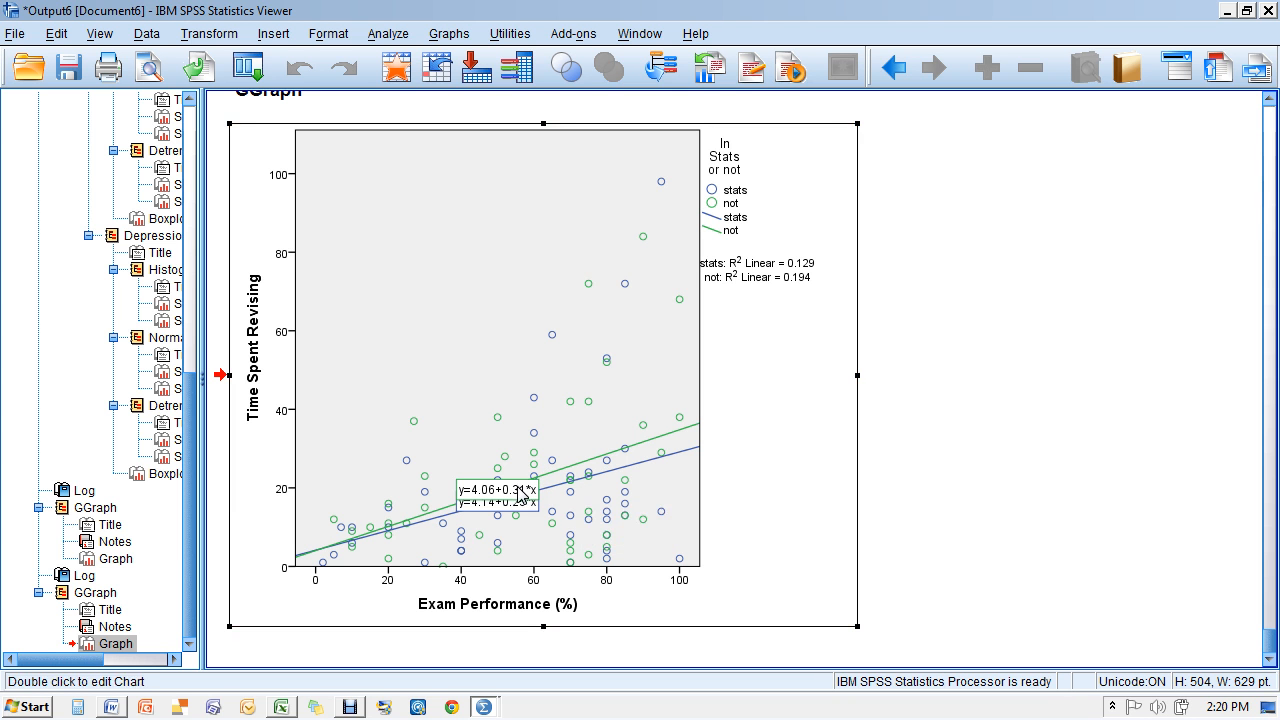
pyautogui.moveTo(517, 487); pyautogui.dragTo(433, 301)
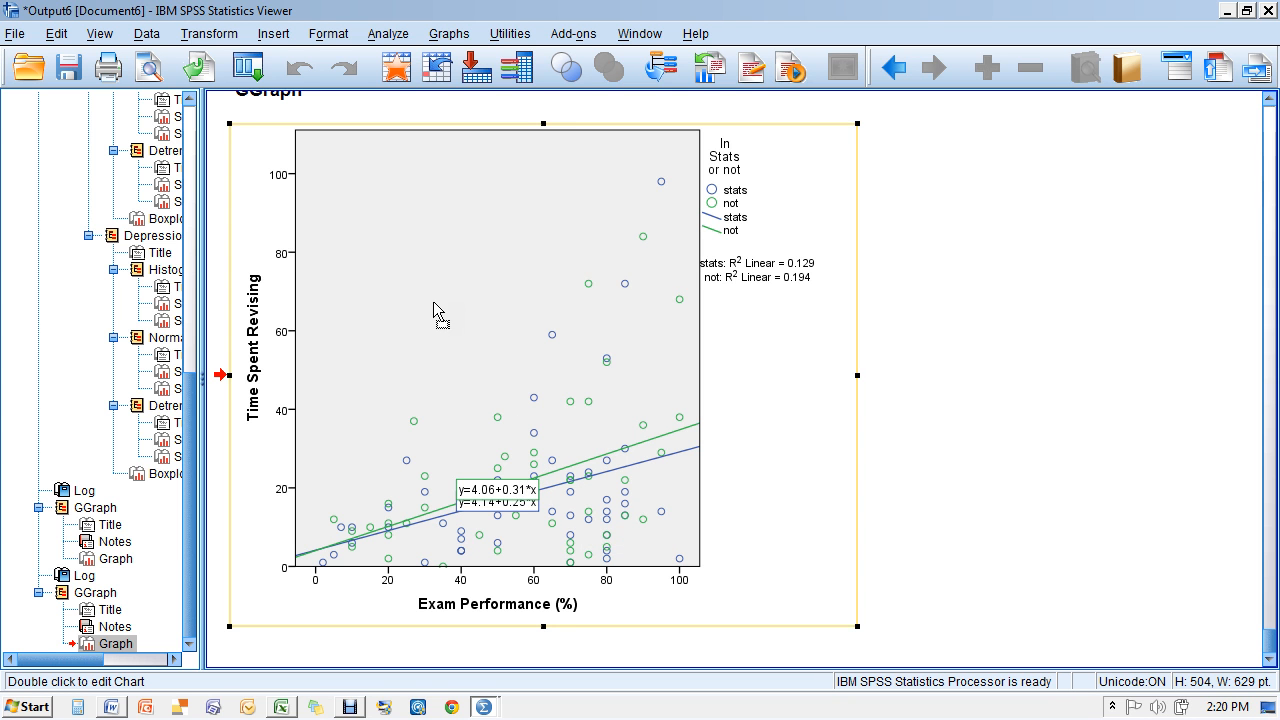
pyautogui.click(495, 500)
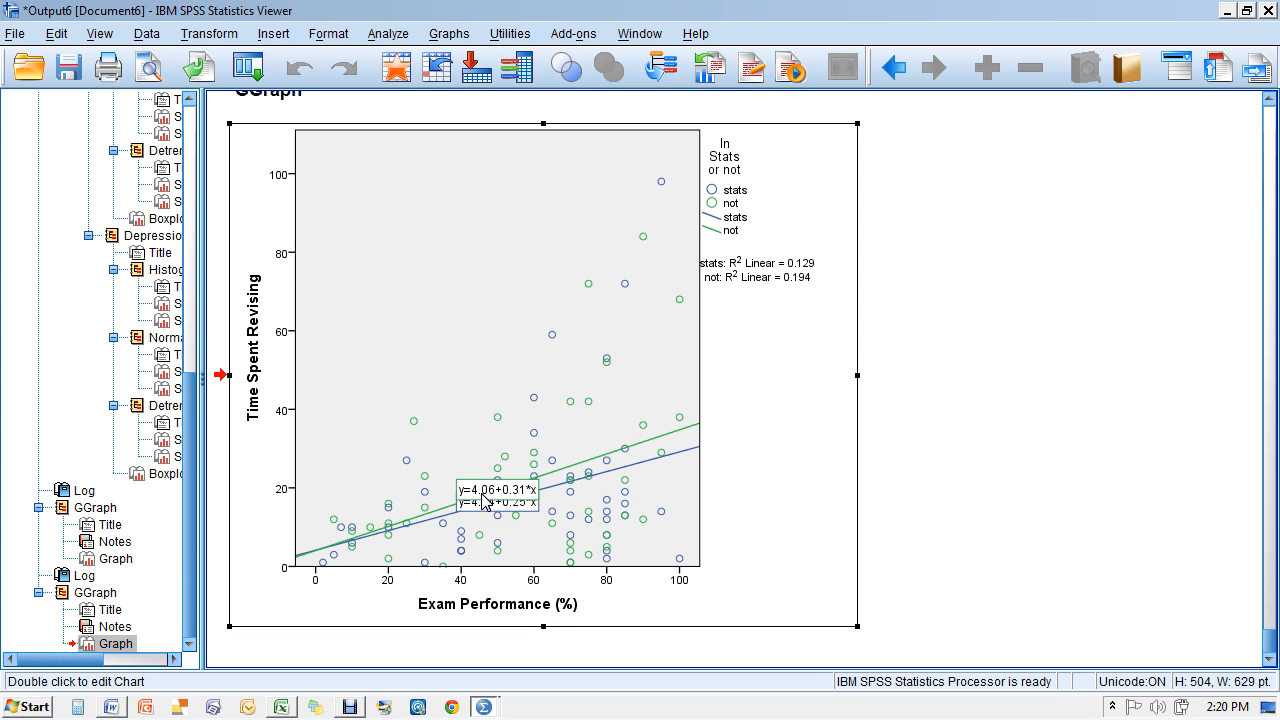
pyautogui.click(457, 405)
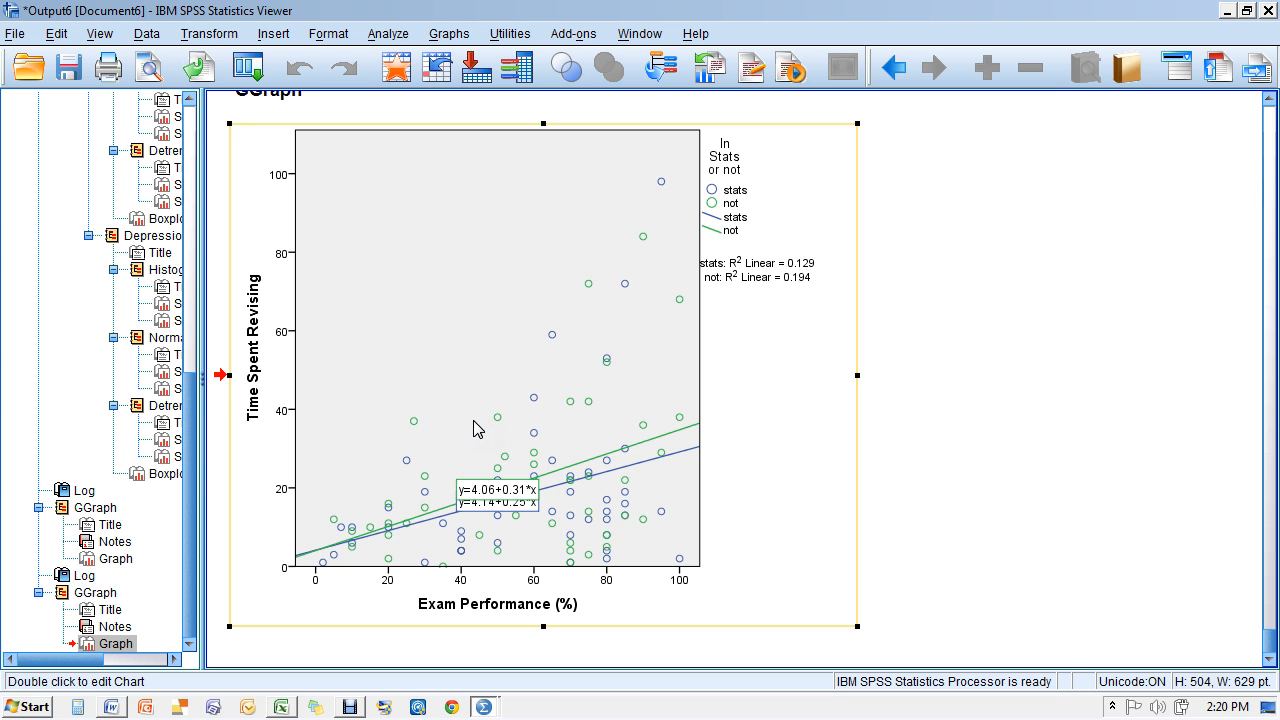
pyautogui.doubleClick(521, 494)
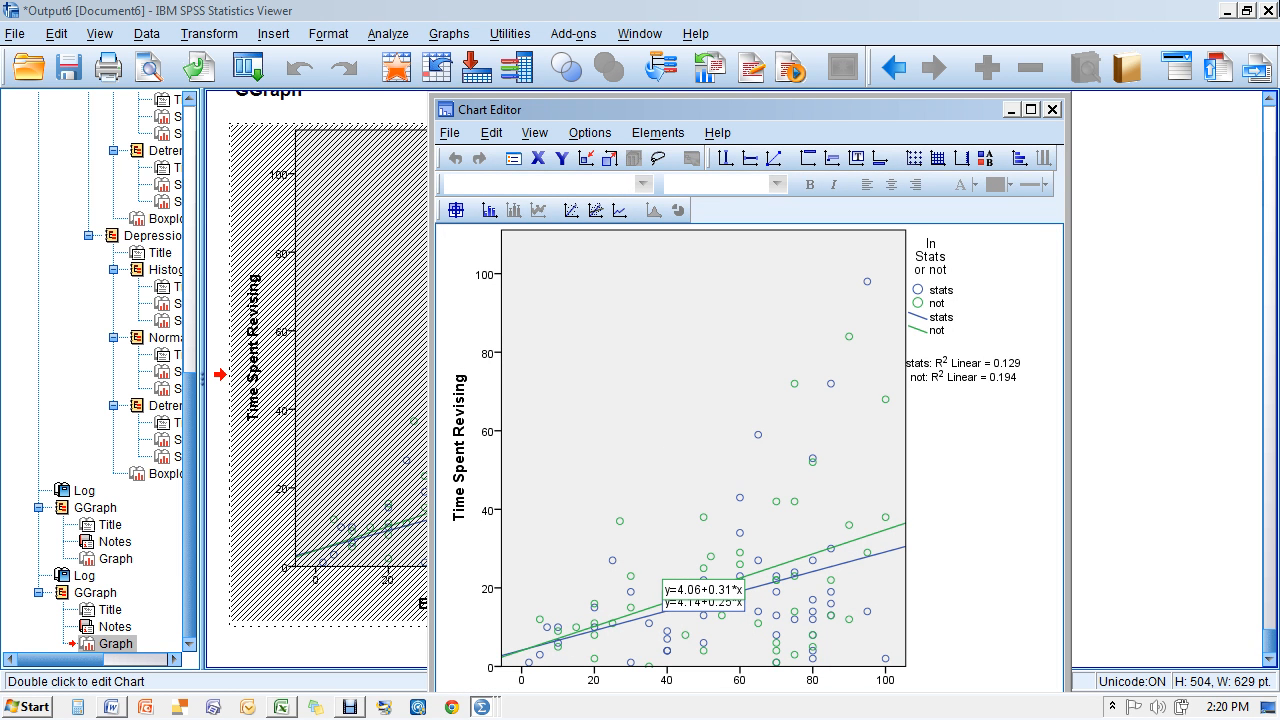
pyautogui.click(1052, 110)
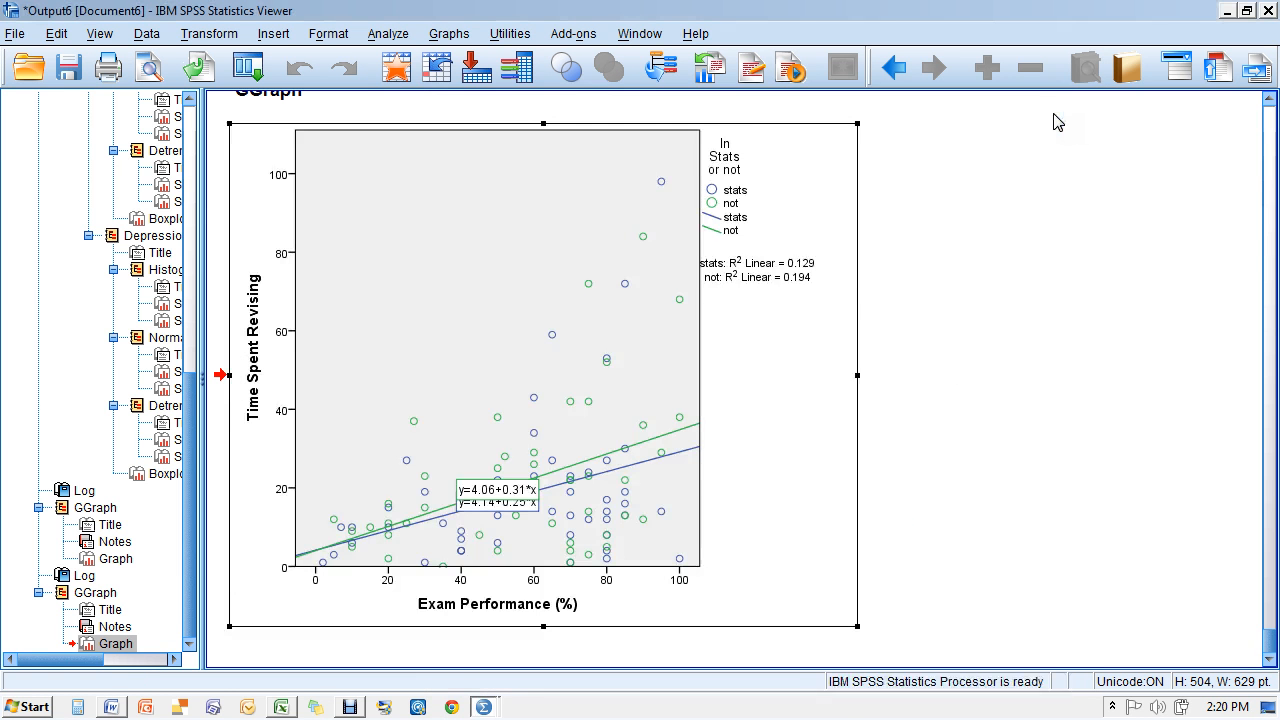
# Close the output viewer without saving its contents
pyautogui.click(1270, 10)
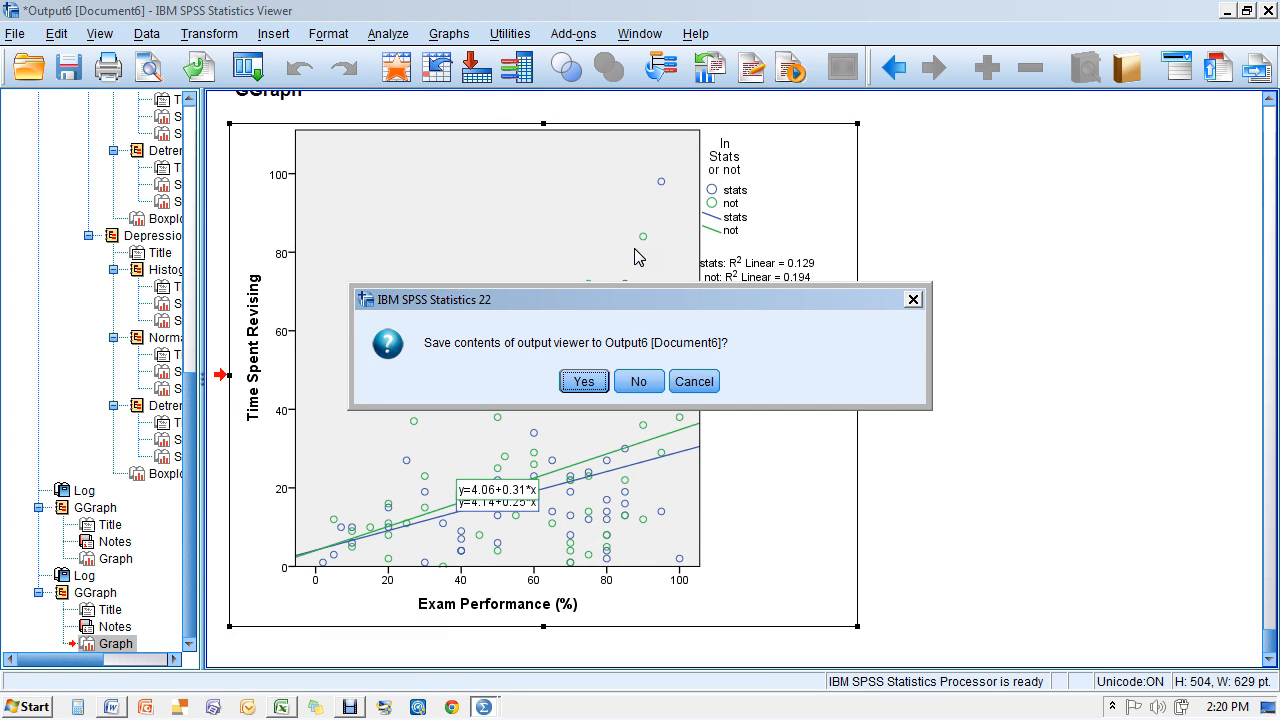
pyautogui.click(639, 382)
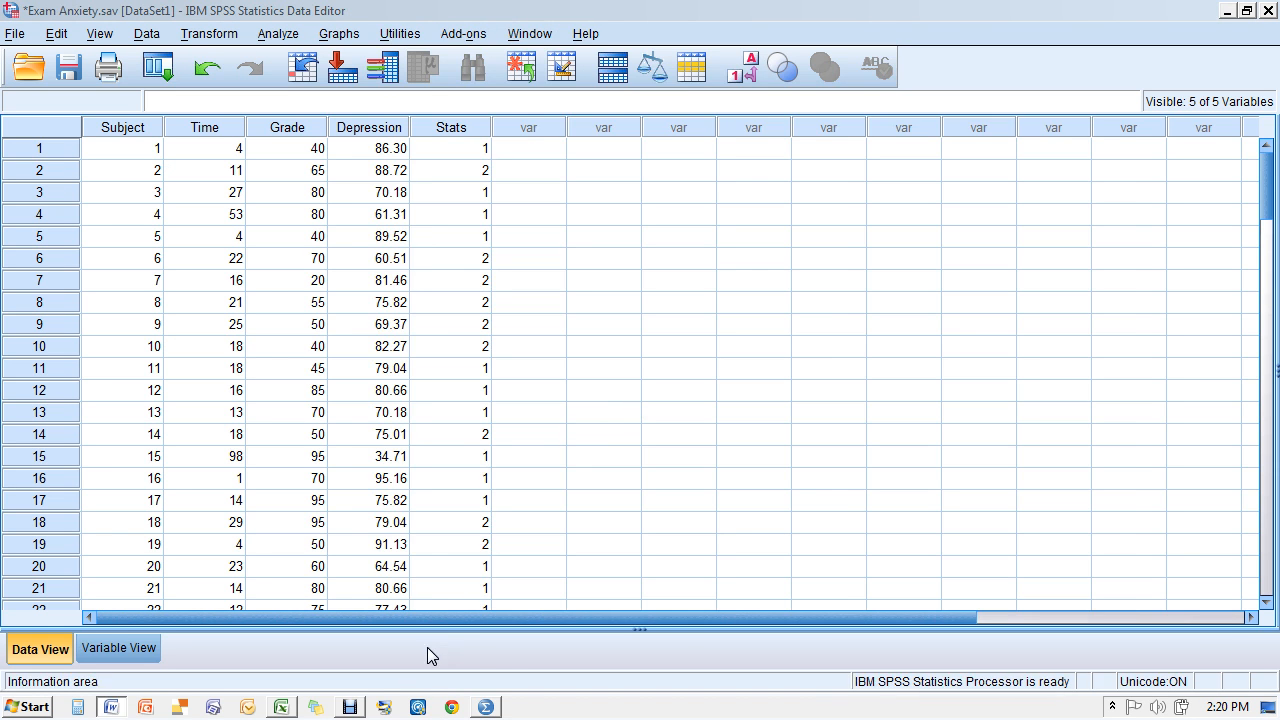
pyautogui.click(349, 707)
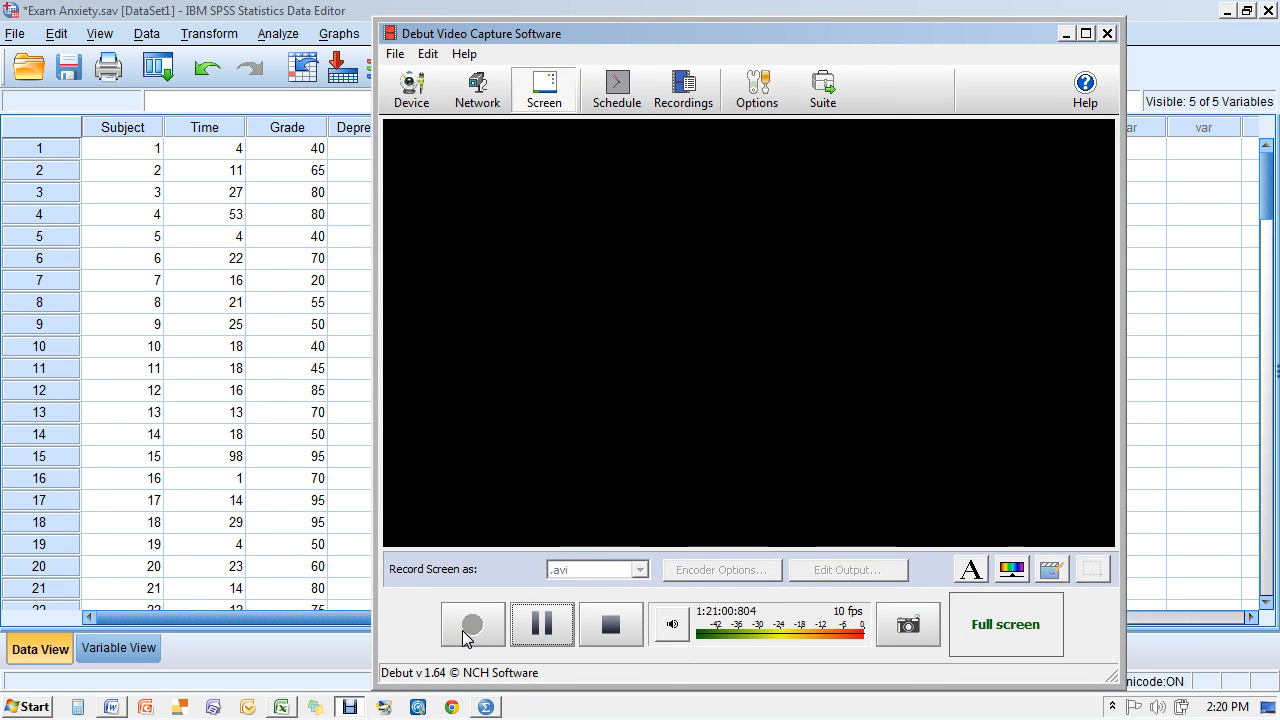